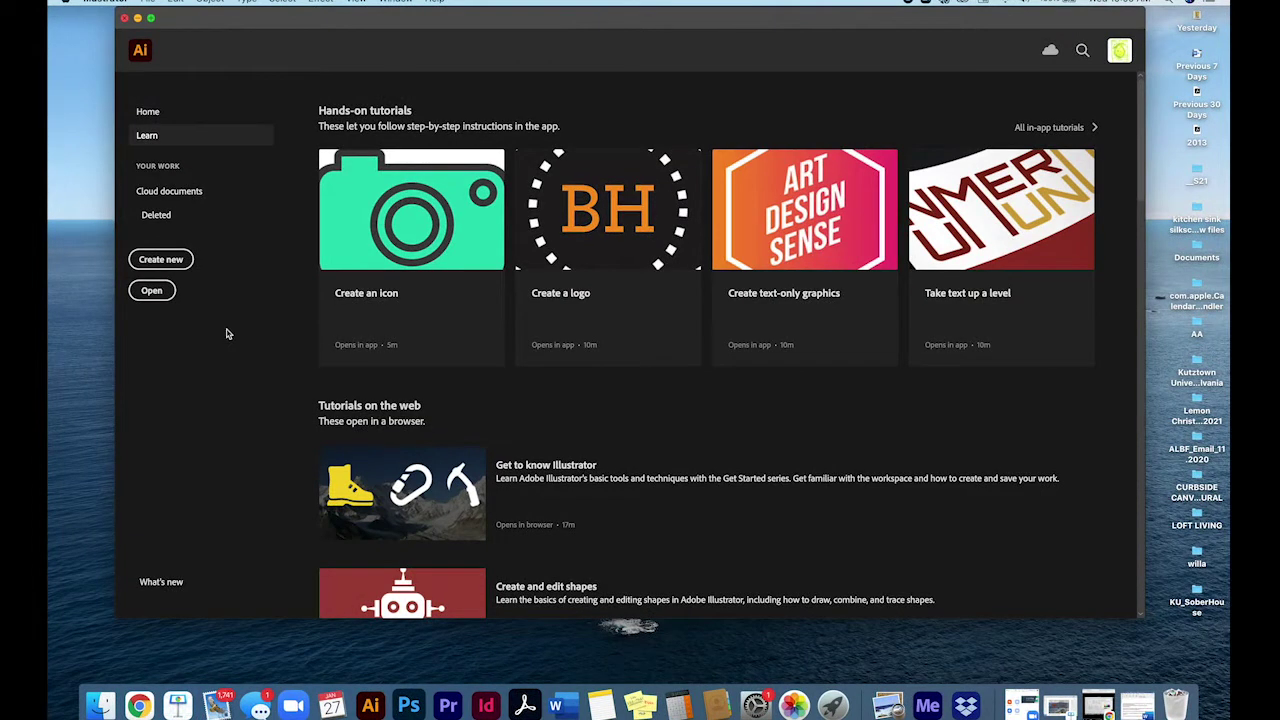
Open the template GeometricLogoTemplate.ait from the 2_GeometricLogo folder in CDE 010 Foundations
click(152, 291)
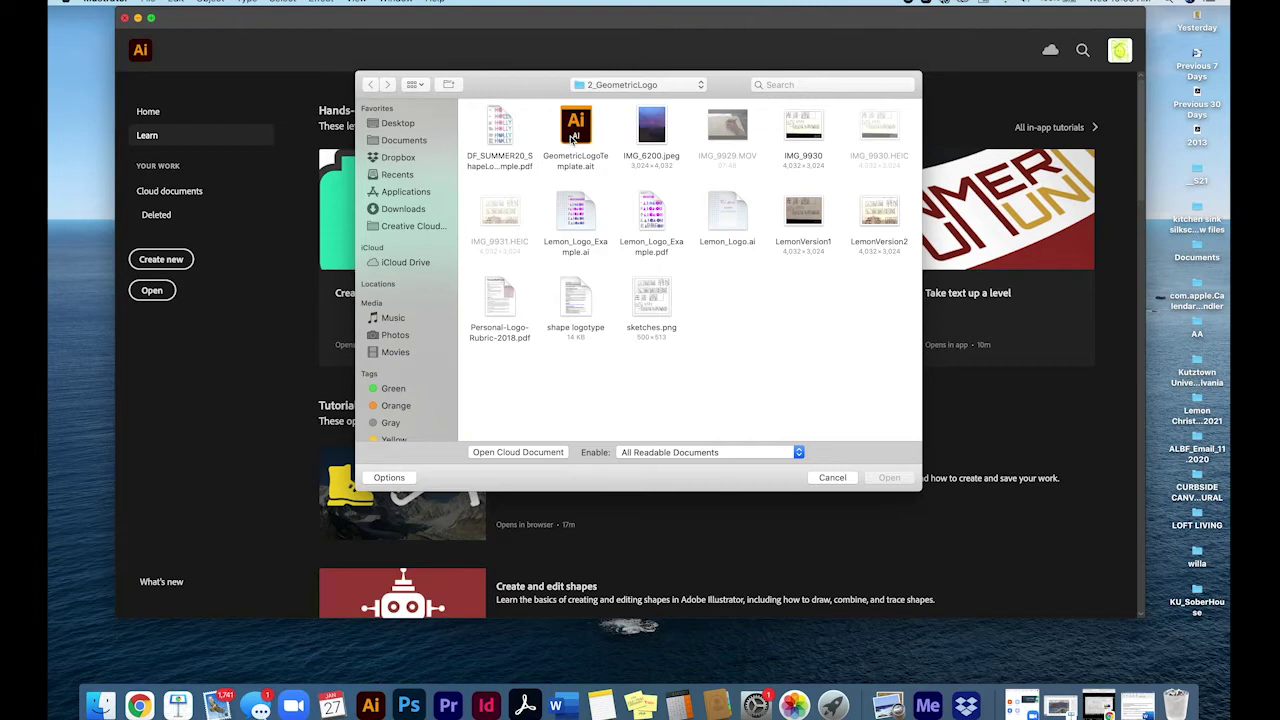
click(641, 86)
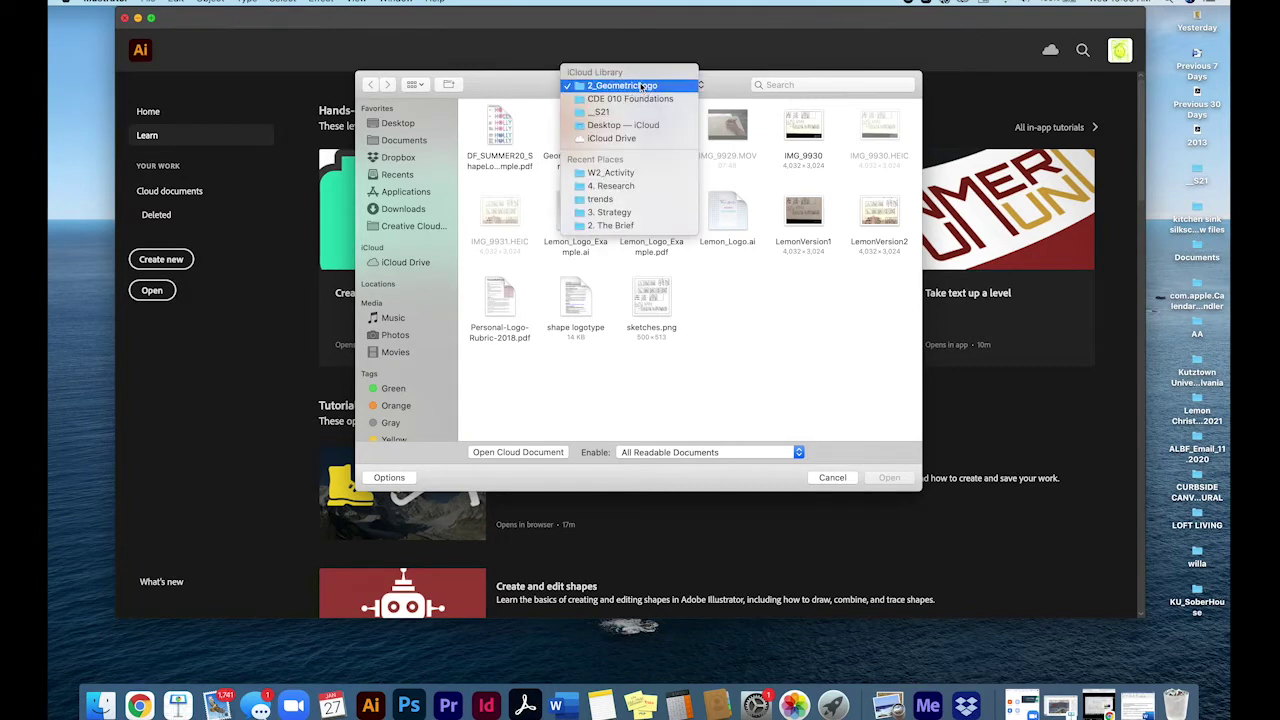
click(630, 104)
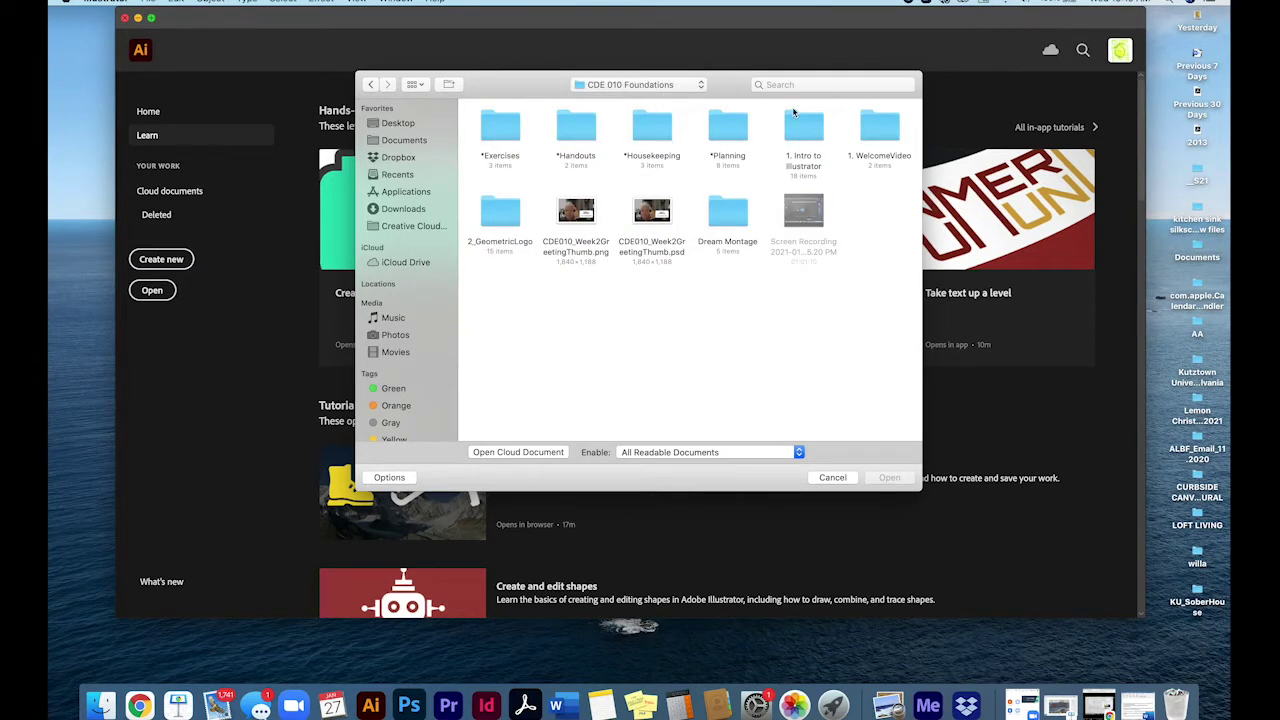
double_click(505, 216)
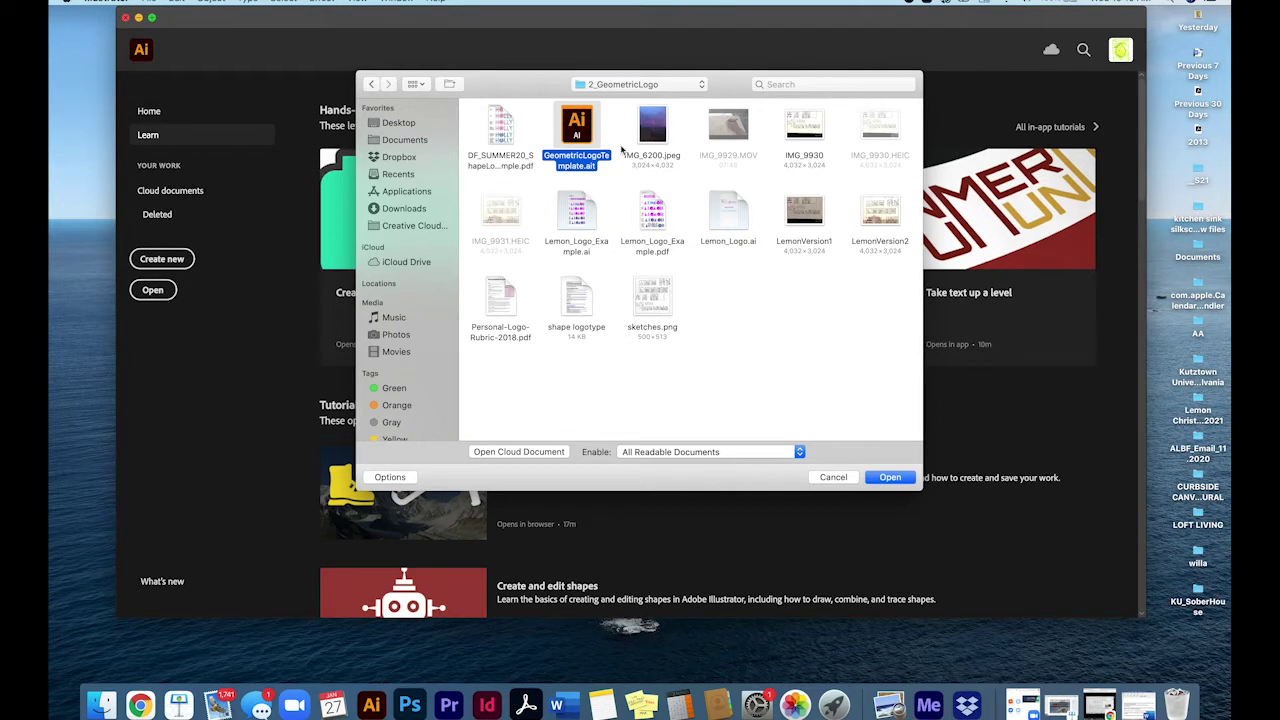
click(890, 477)
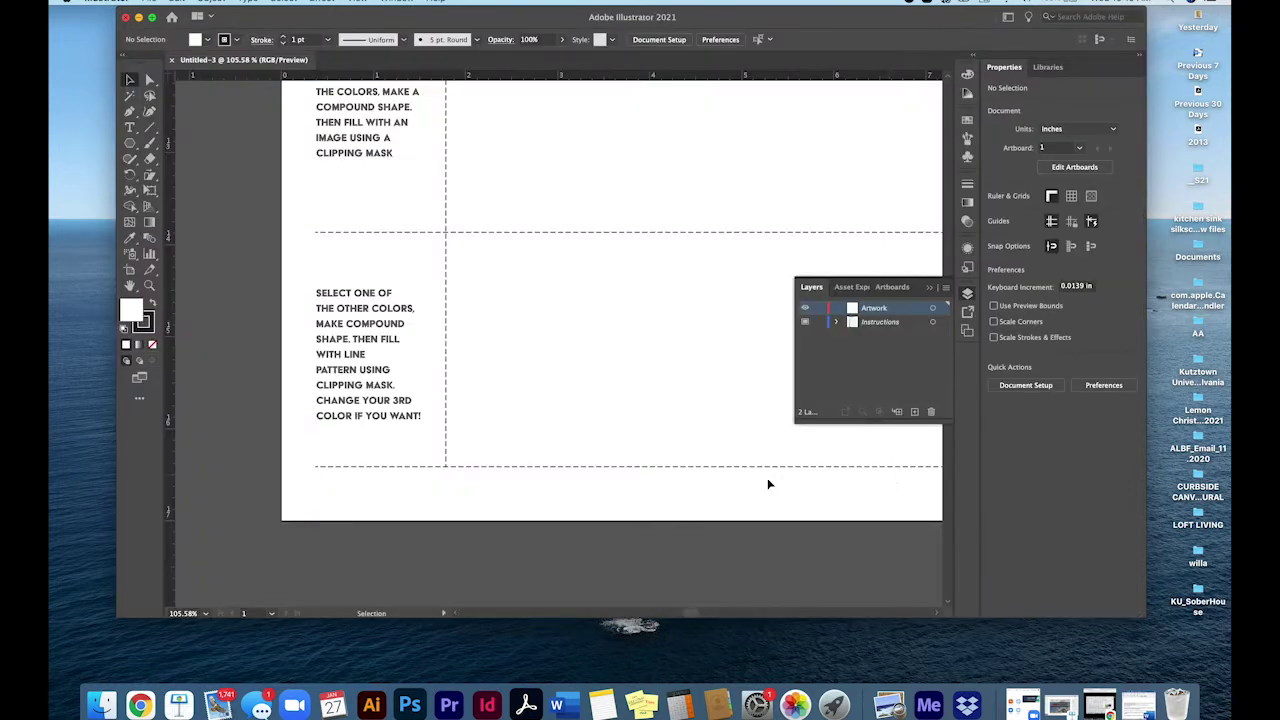
Look over the whole geometric logo template, including its heading and the instruction rows down the page
scroll(656, 476, down, 5)
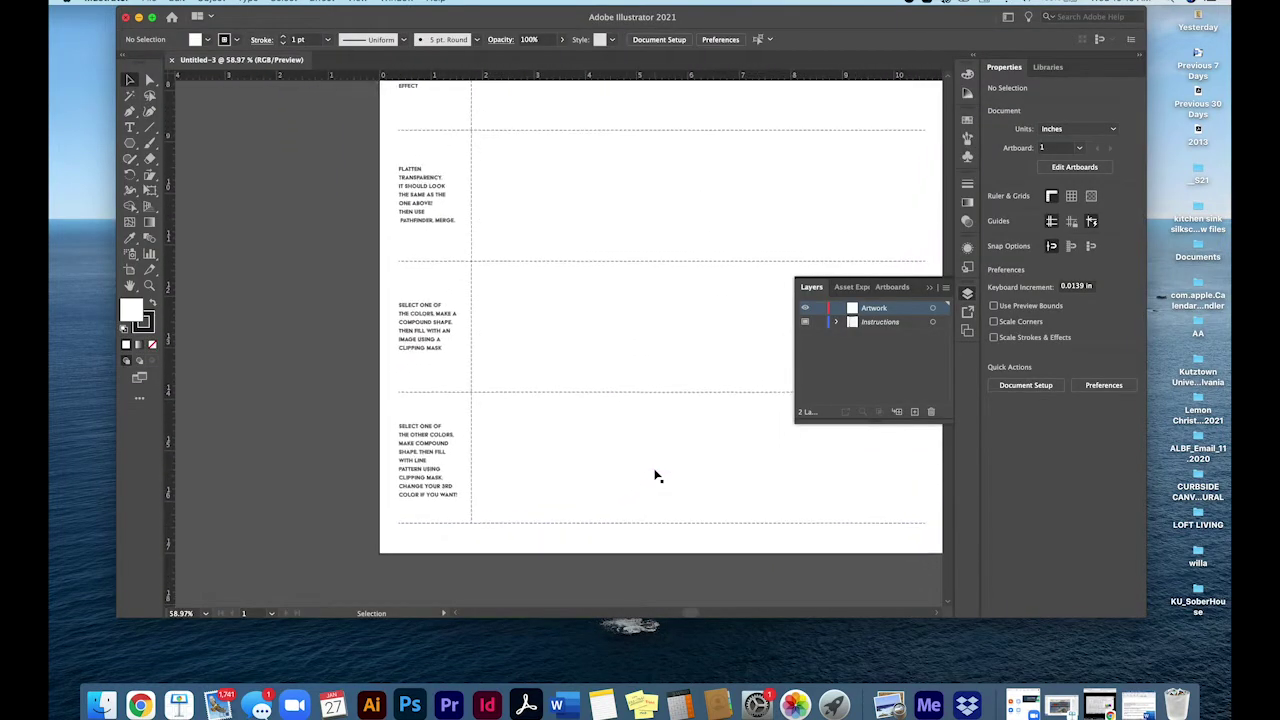
scroll(656, 476, down, 4)
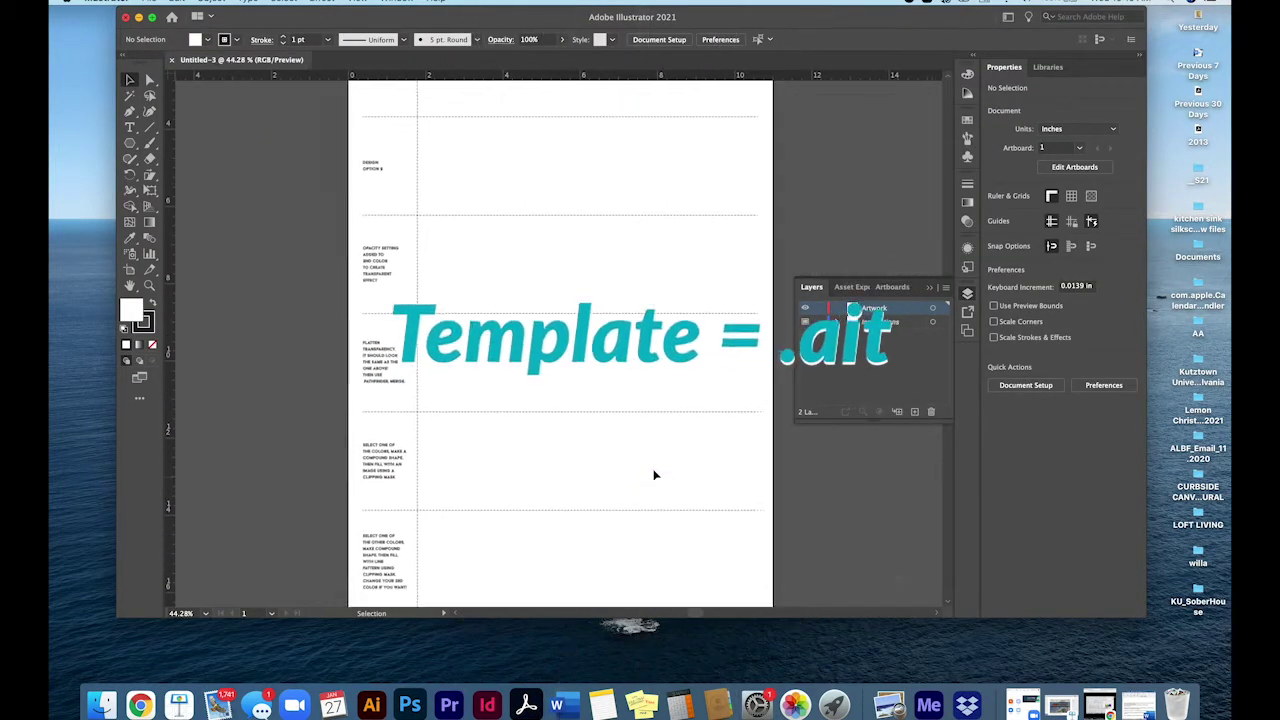
scroll(655, 475, up, 4)
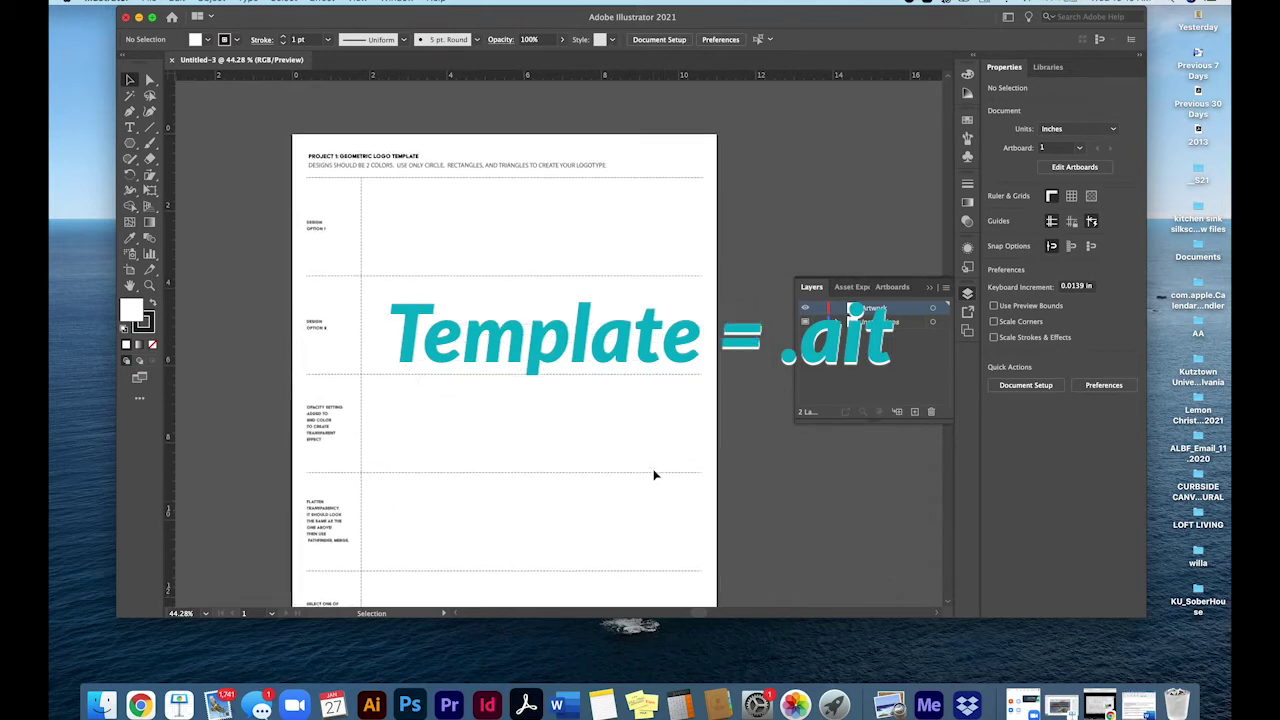
scroll(655, 475, down, 2)
scroll(655, 475, right, 2)
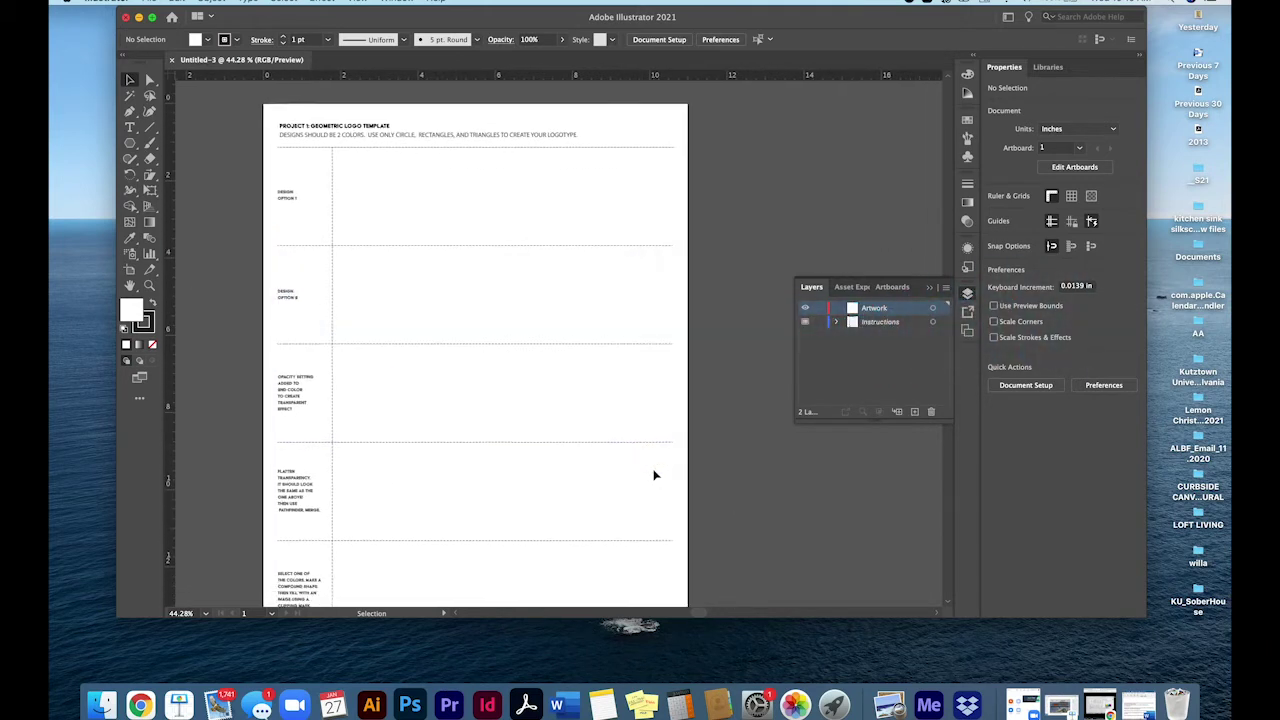
scroll(655, 475, down, 1)
scroll(655, 475, right, 1)
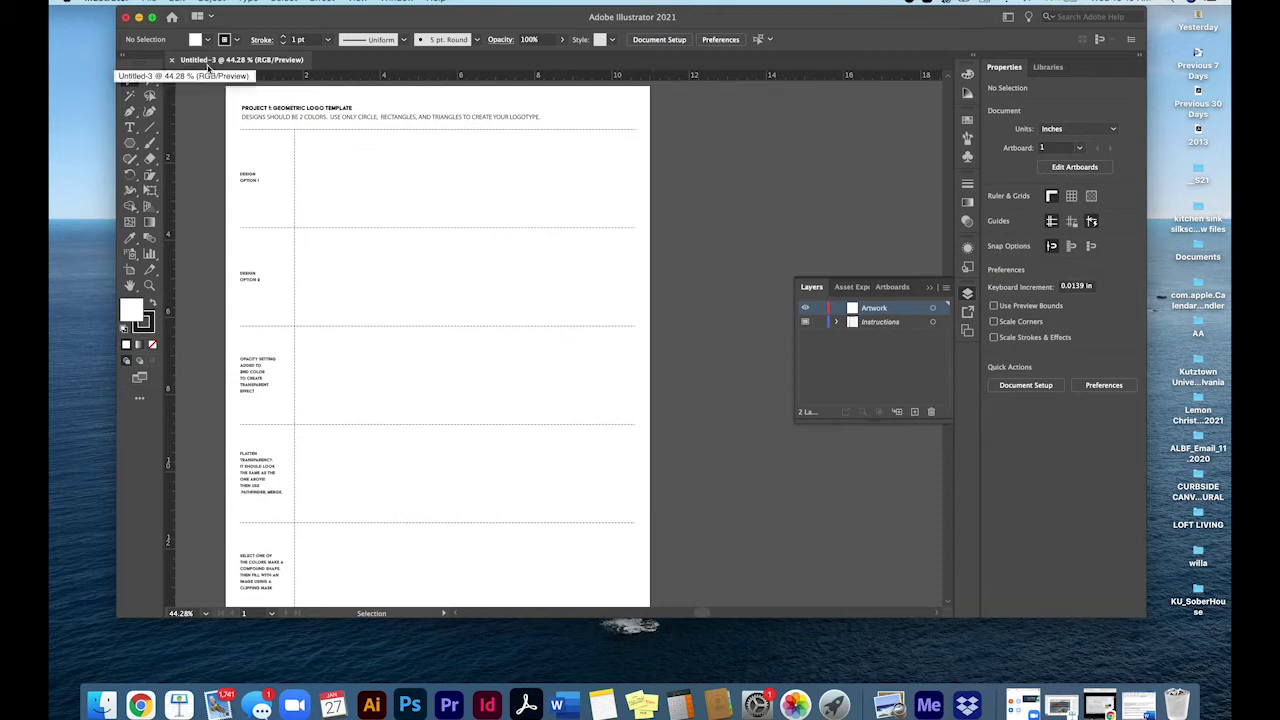
Reposition the application window and enlarge it to fill most of the screen
drag(265, 20, 218, 20)
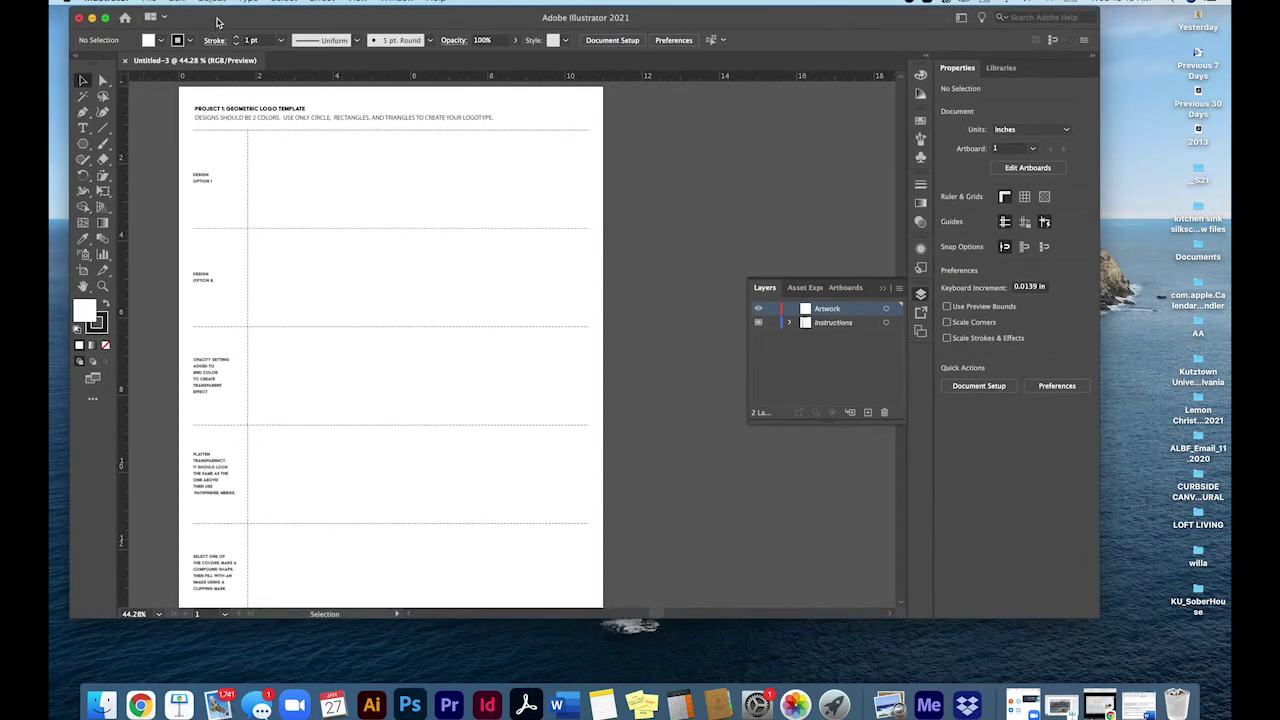
drag(1094, 612, 1200, 670)
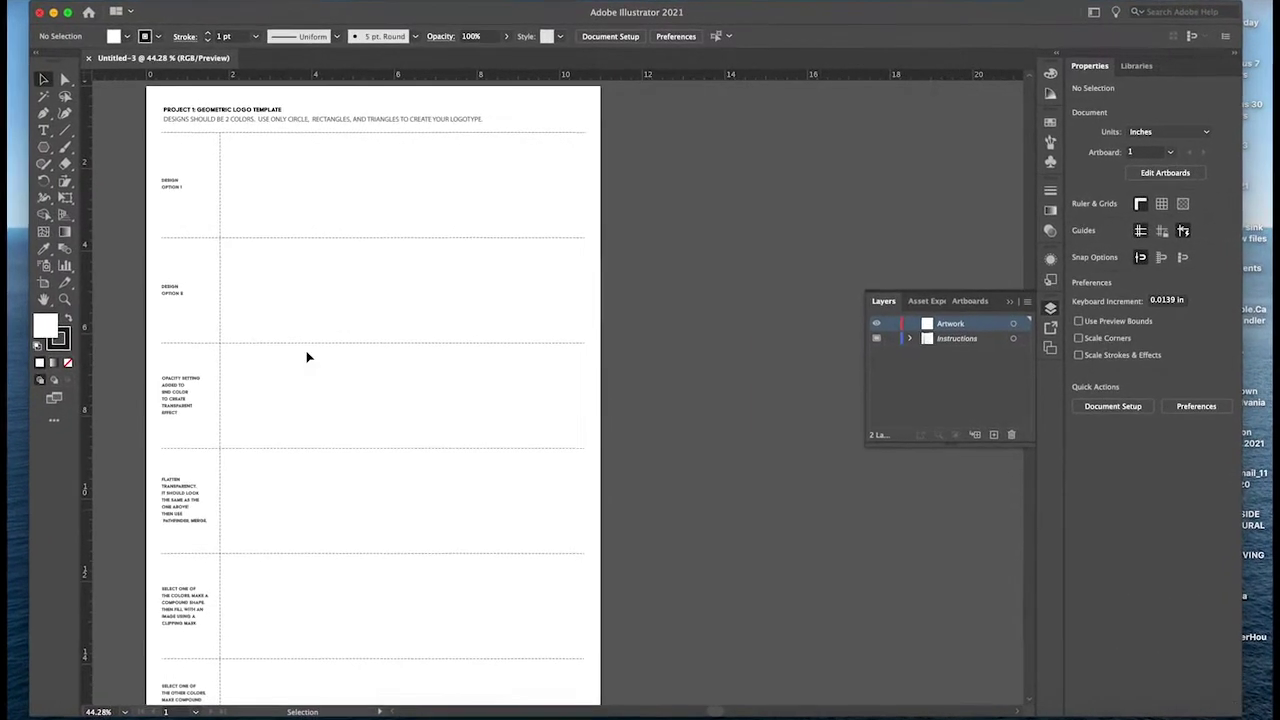
Start saving the new document and name the file with the designer's first name followed by GeometricLogo
click(125, 0)
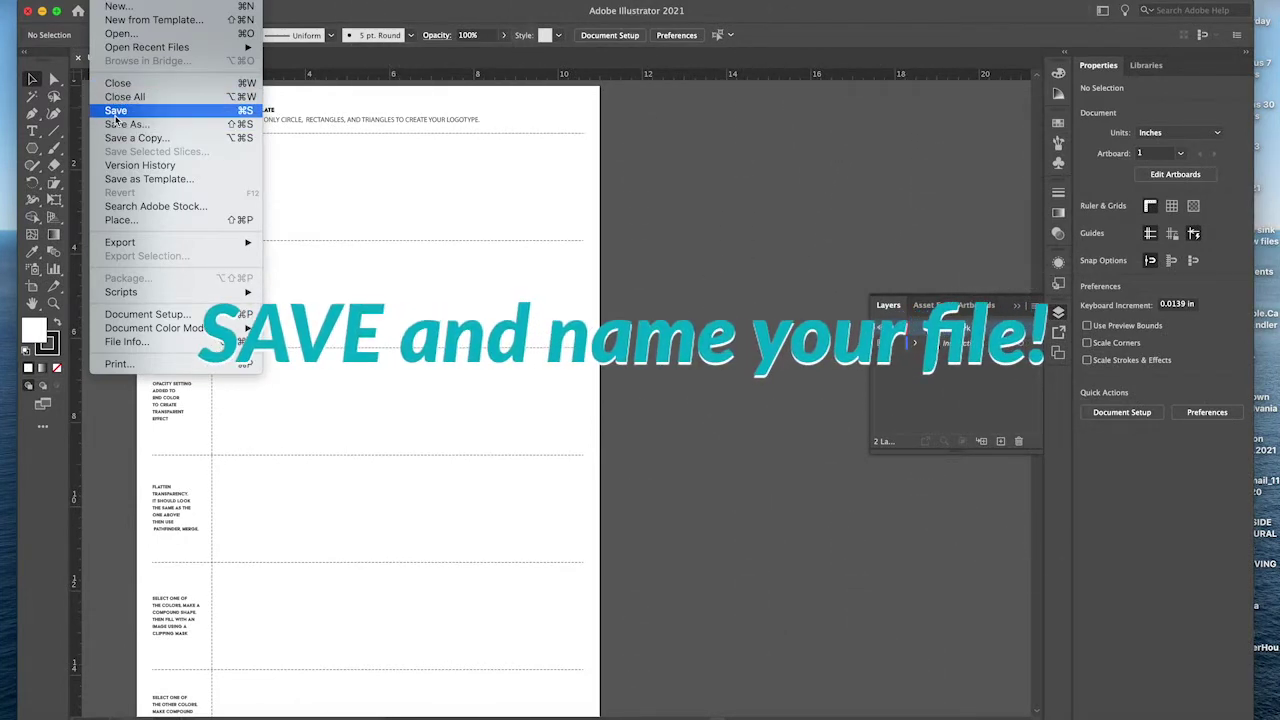
click(116, 112)
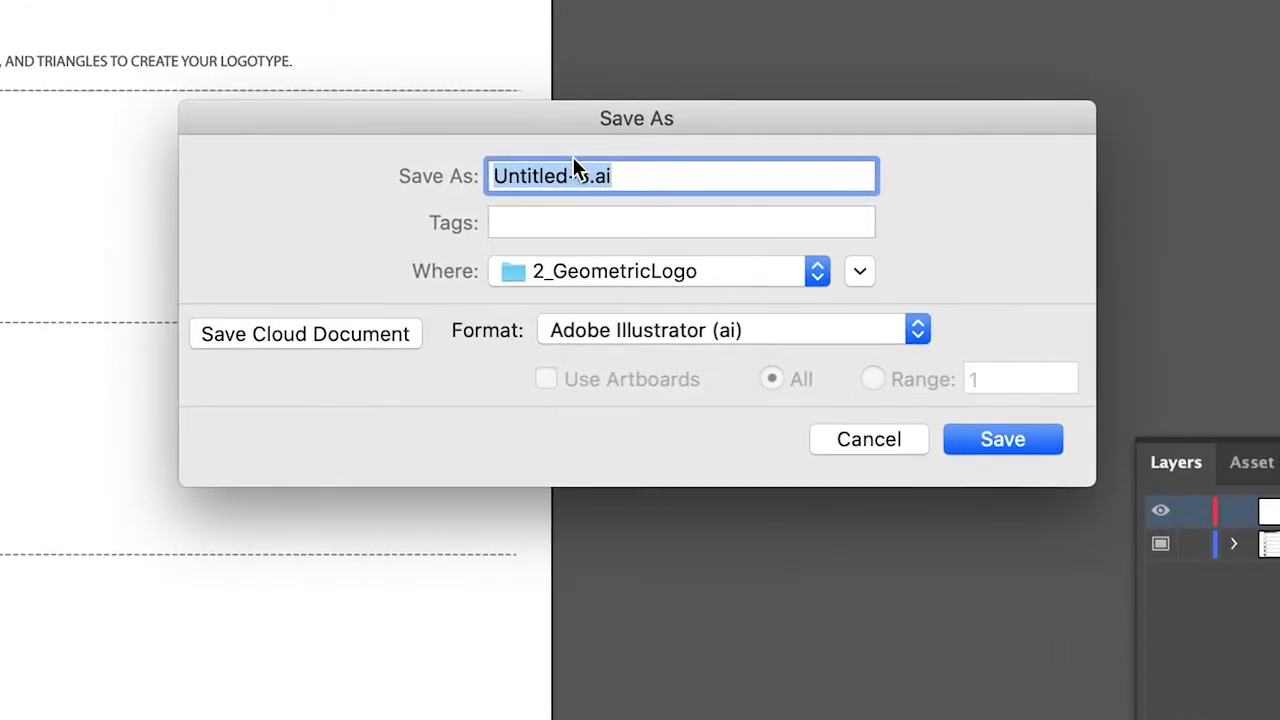
text(GemoetricLo)
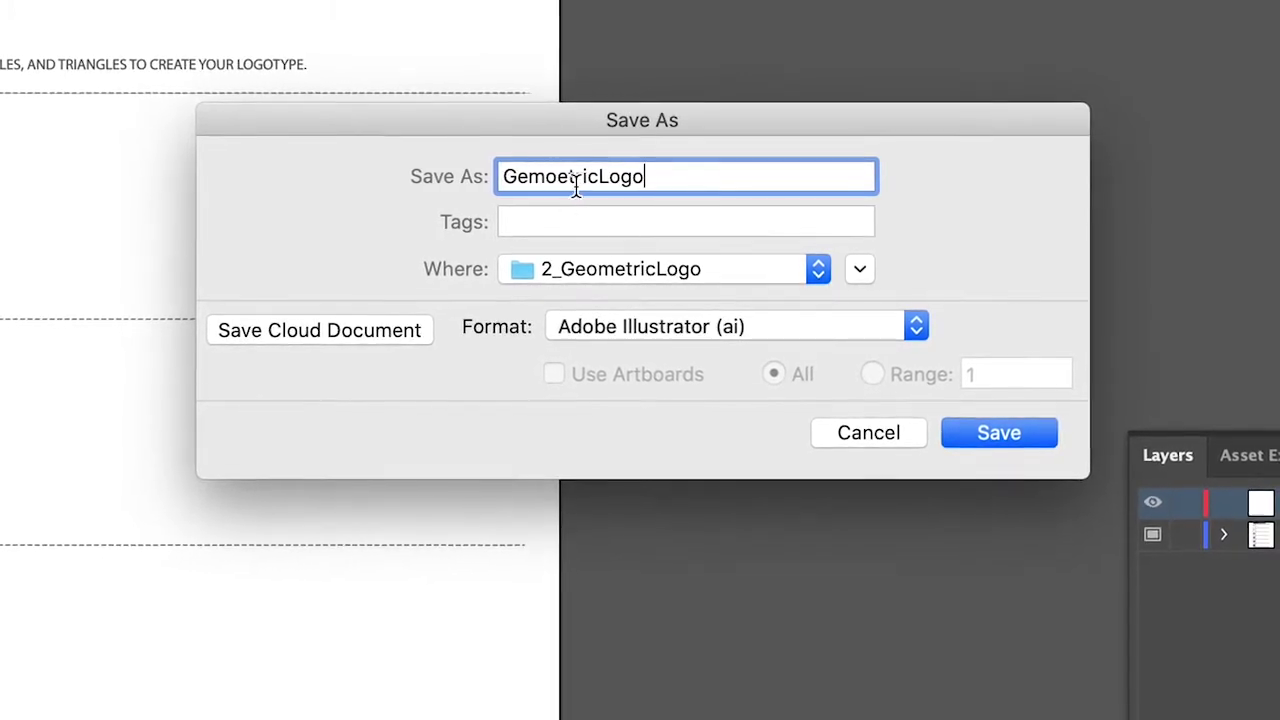
text(go)
click(507, 178)
text(Ann)
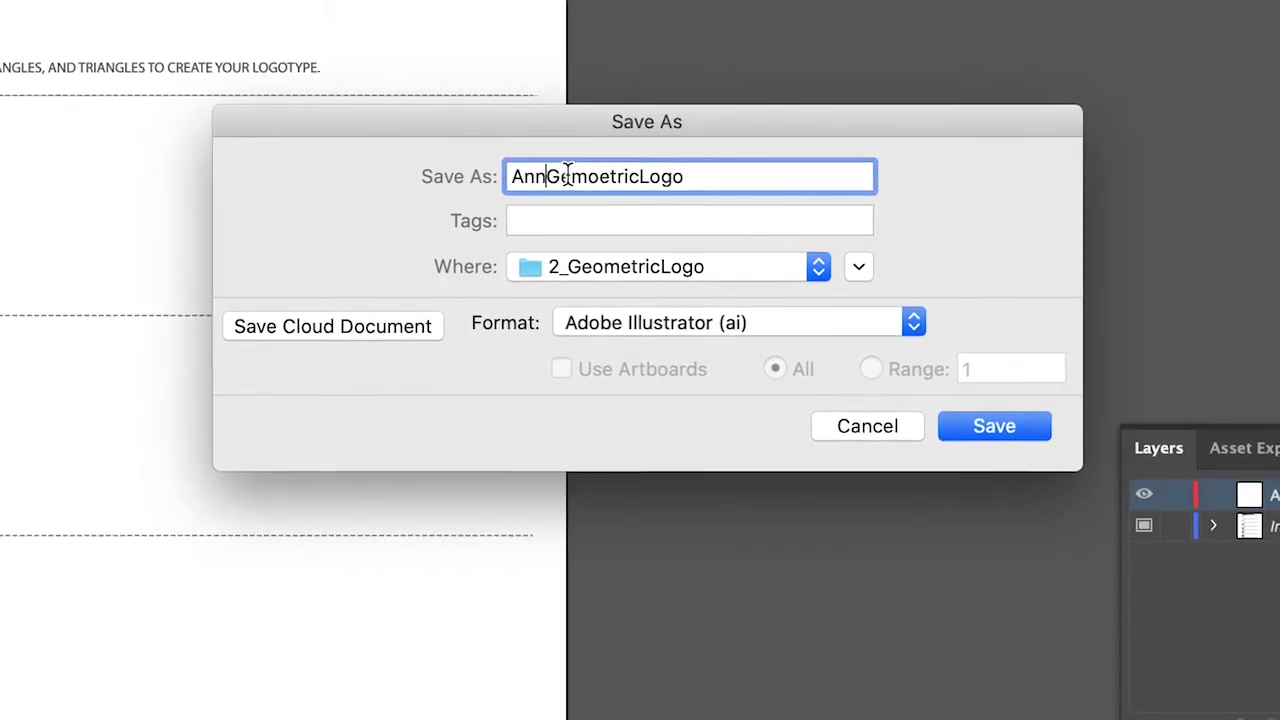
click(570, 176)
key(BackSpace)
click(606, 172)
text(m)
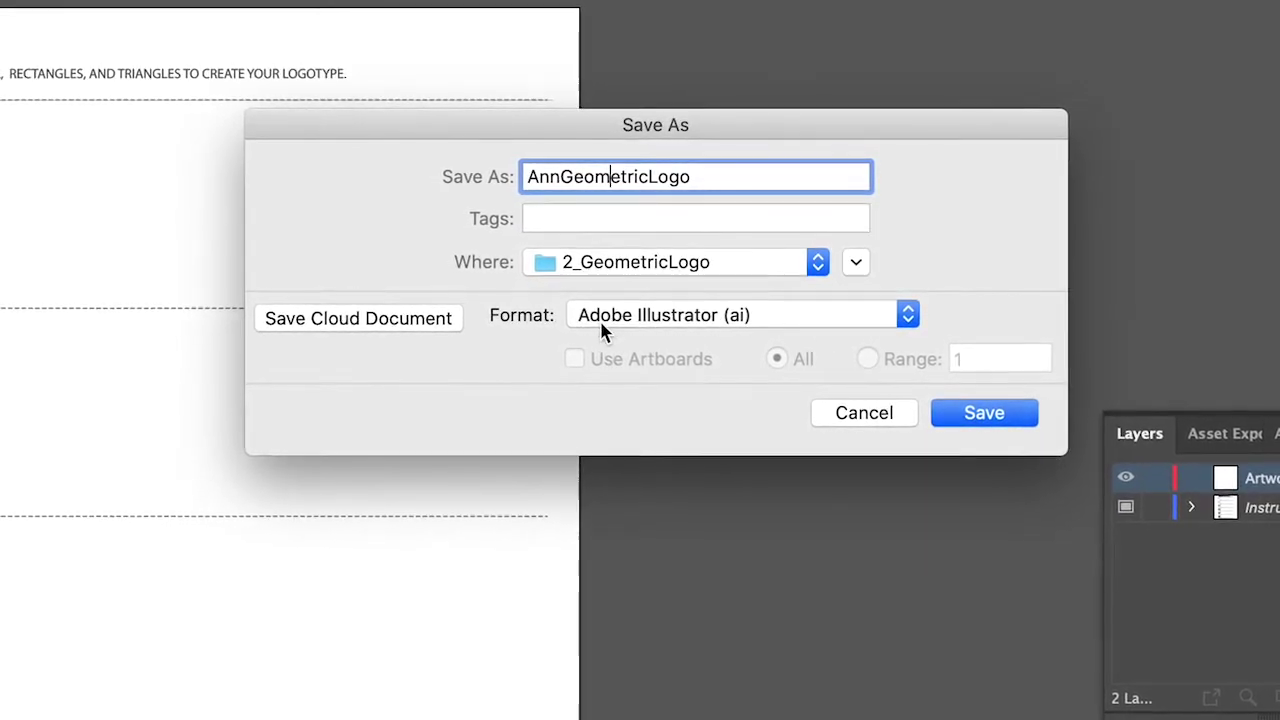
Save the file in Adobe Illustrator (ai) format to the 2_GeometricLogo folder inside CDE 010 Foundations, within __S21 on the Desktop
click(778, 316)
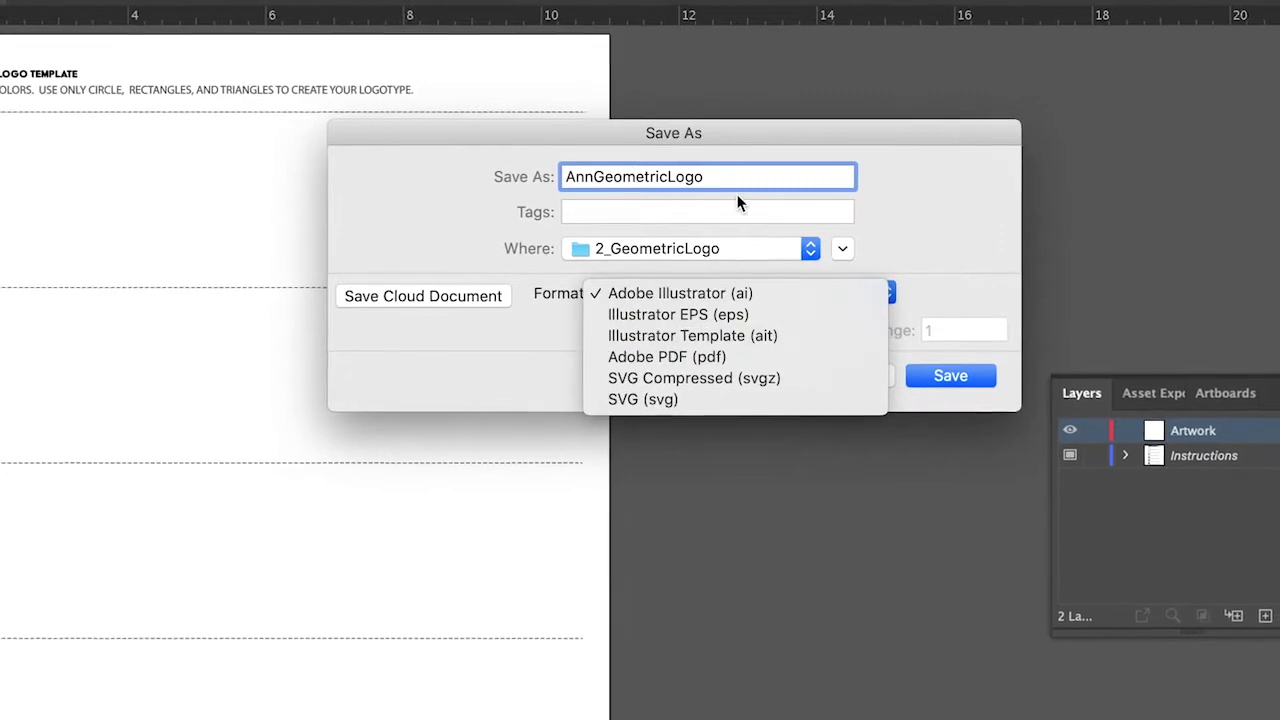
click(720, 290)
click(686, 246)
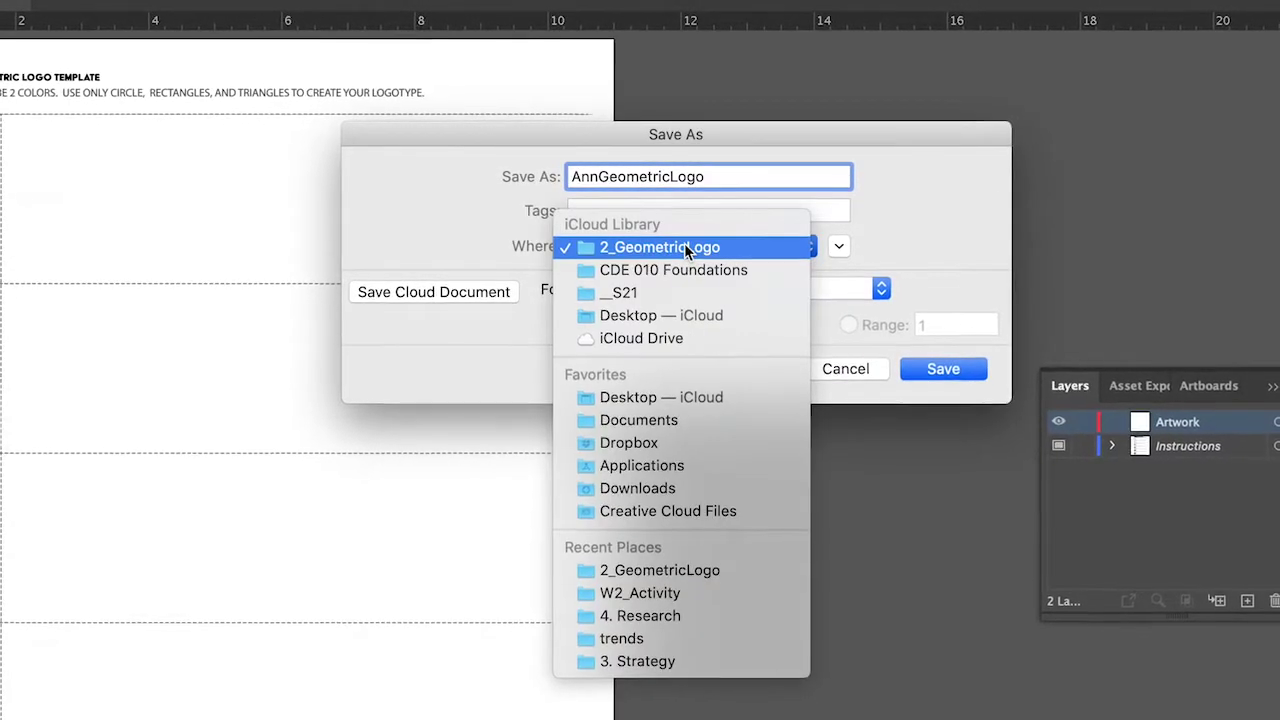
click(684, 246)
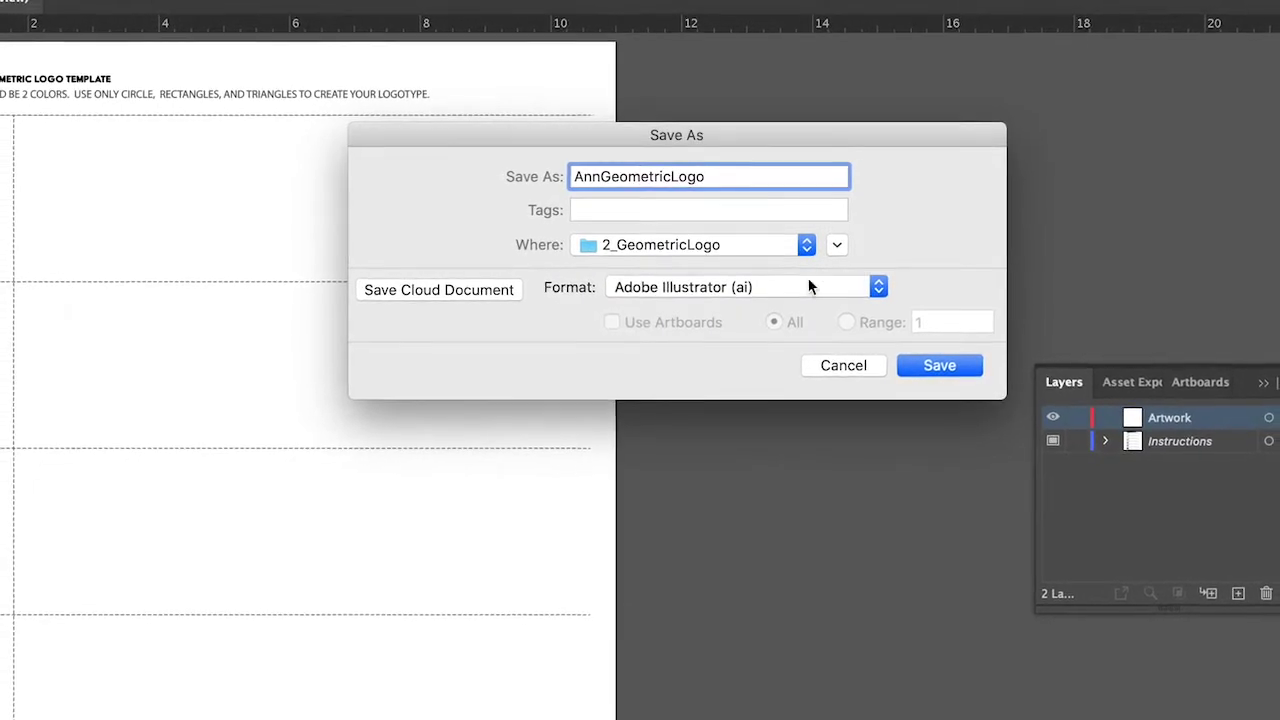
click(835, 247)
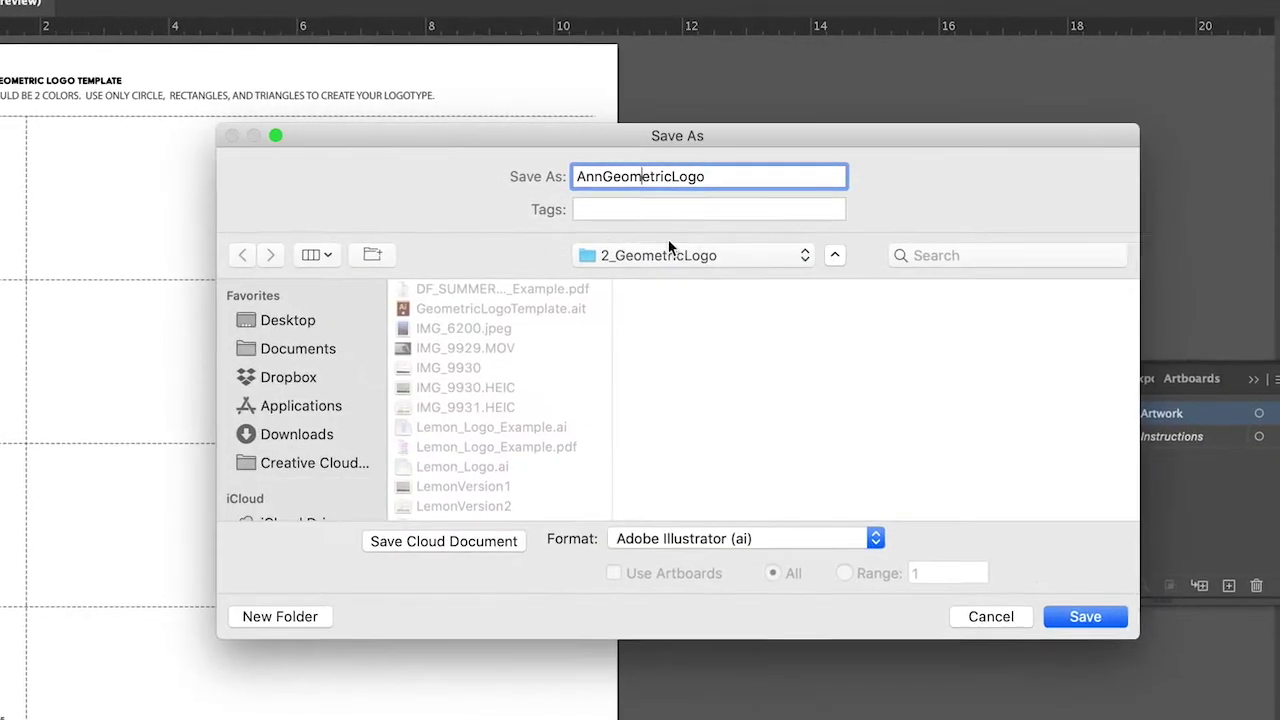
click(308, 322)
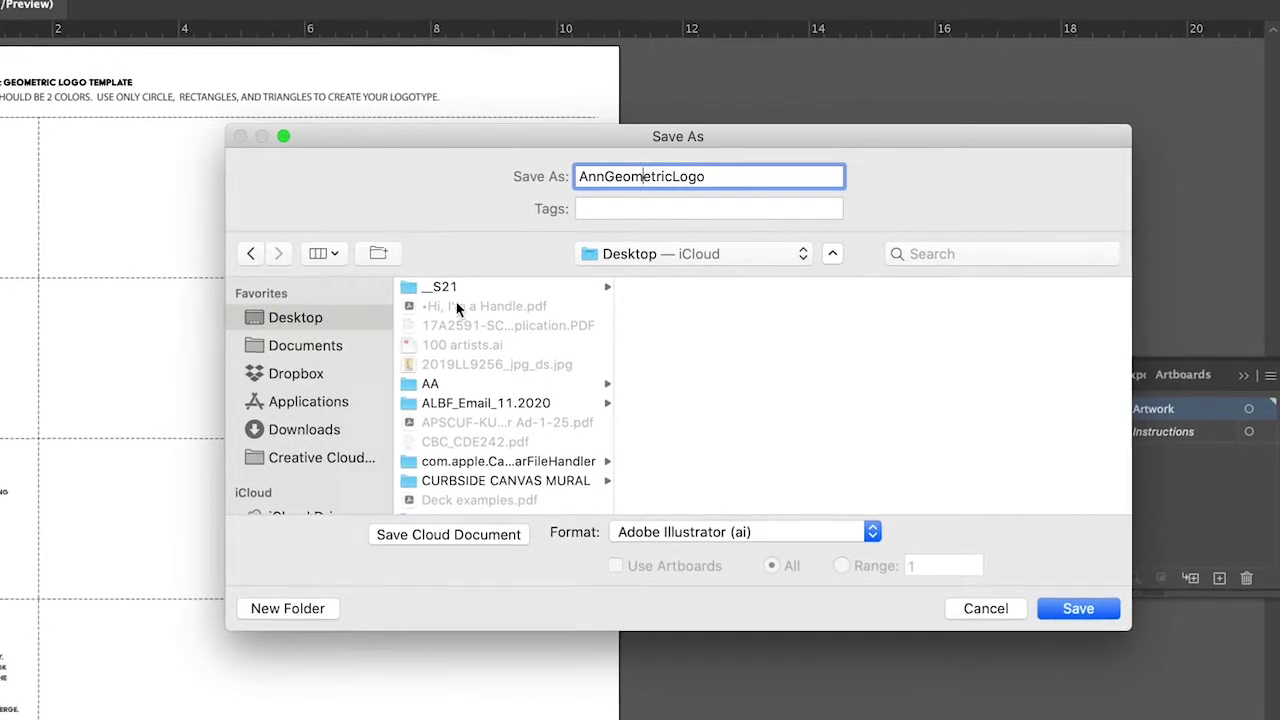
click(452, 283)
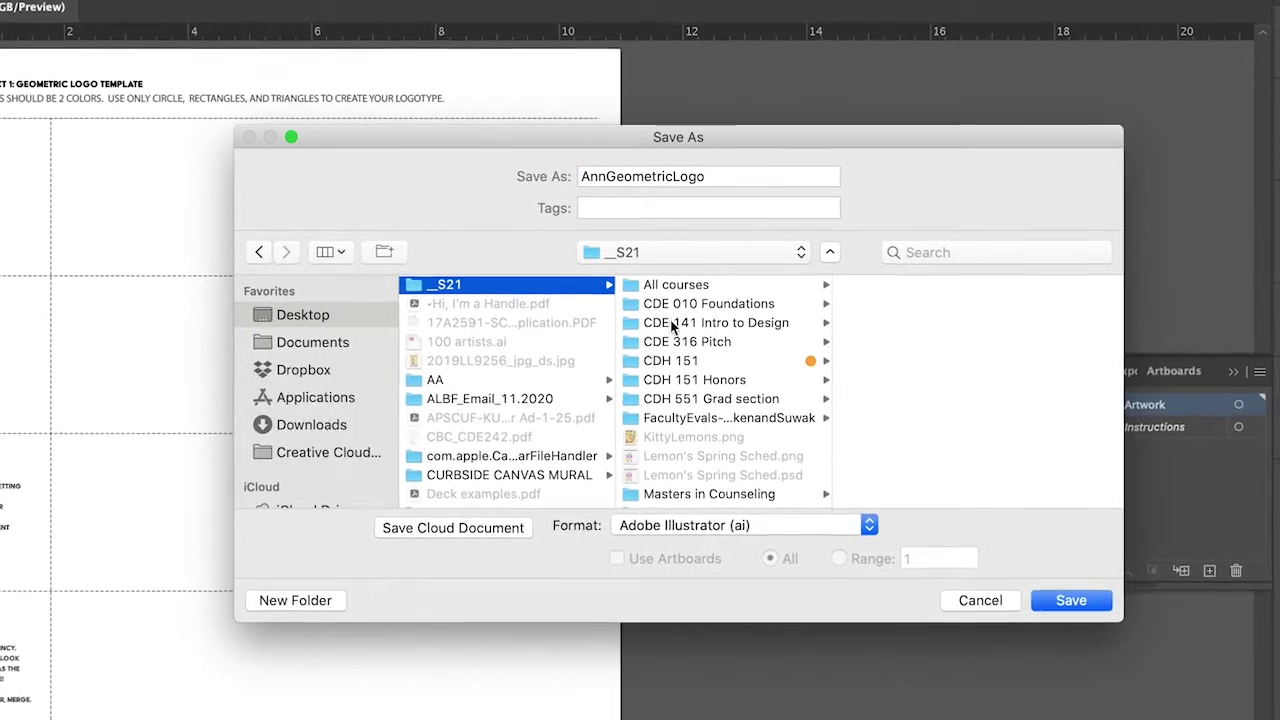
click(708, 304)
click(880, 396)
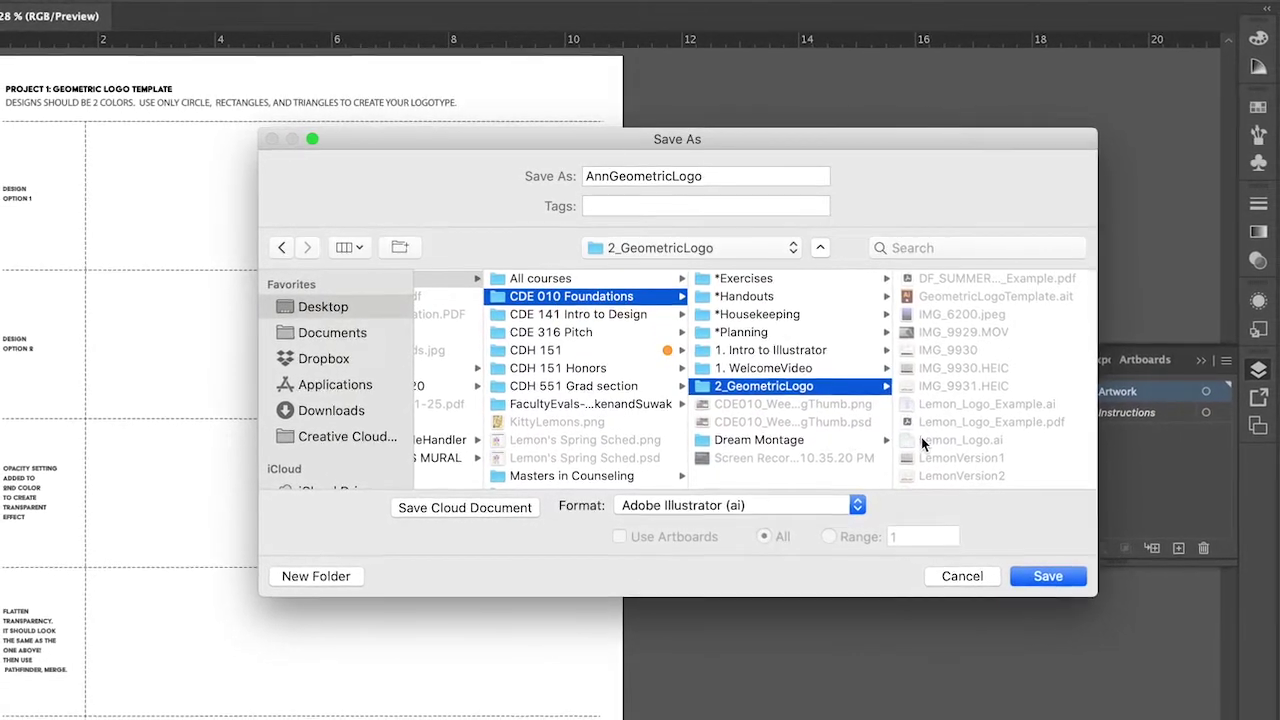
click(1044, 572)
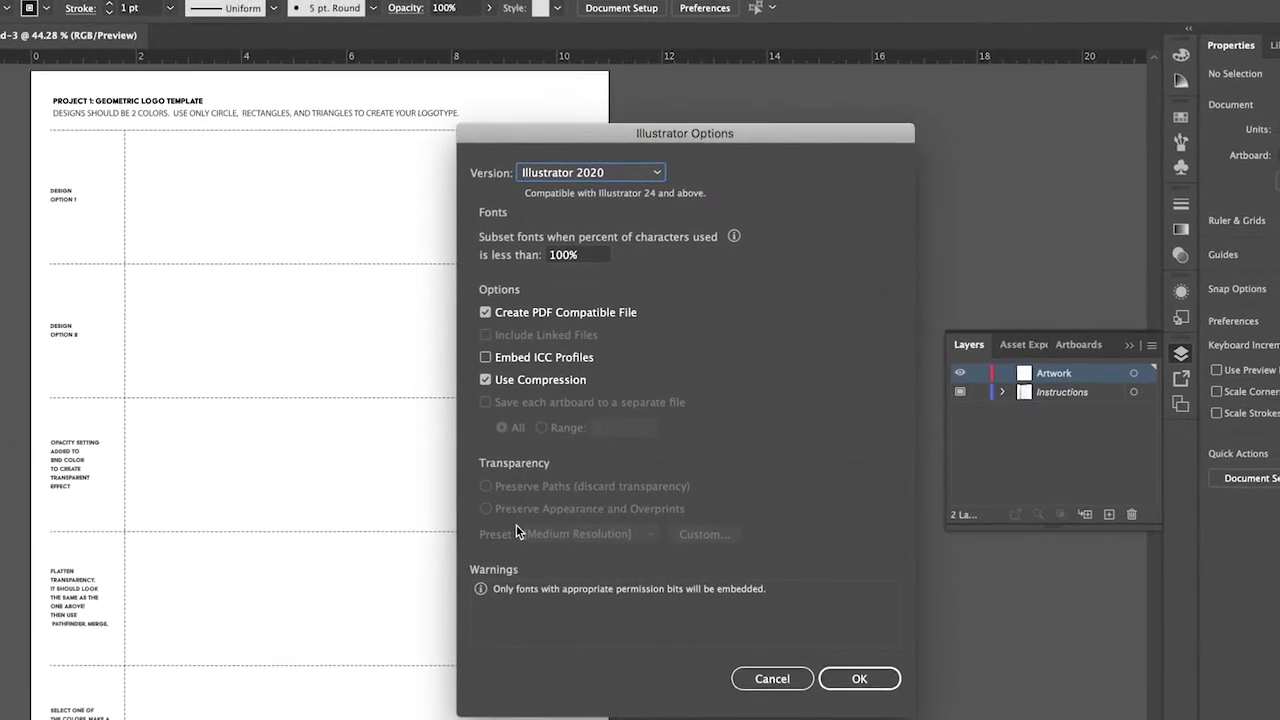
Keep Illustrator 2020 as the file version and accept the Illustrator save options
click(572, 178)
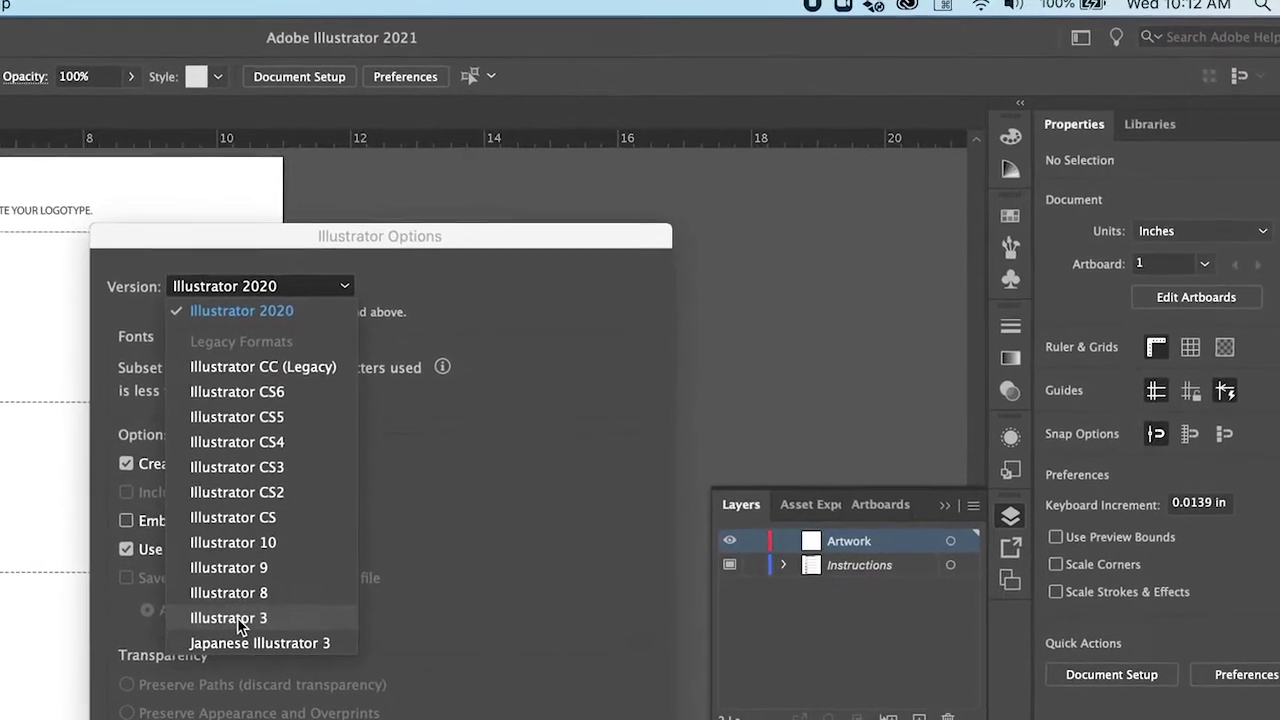
click(220, 318)
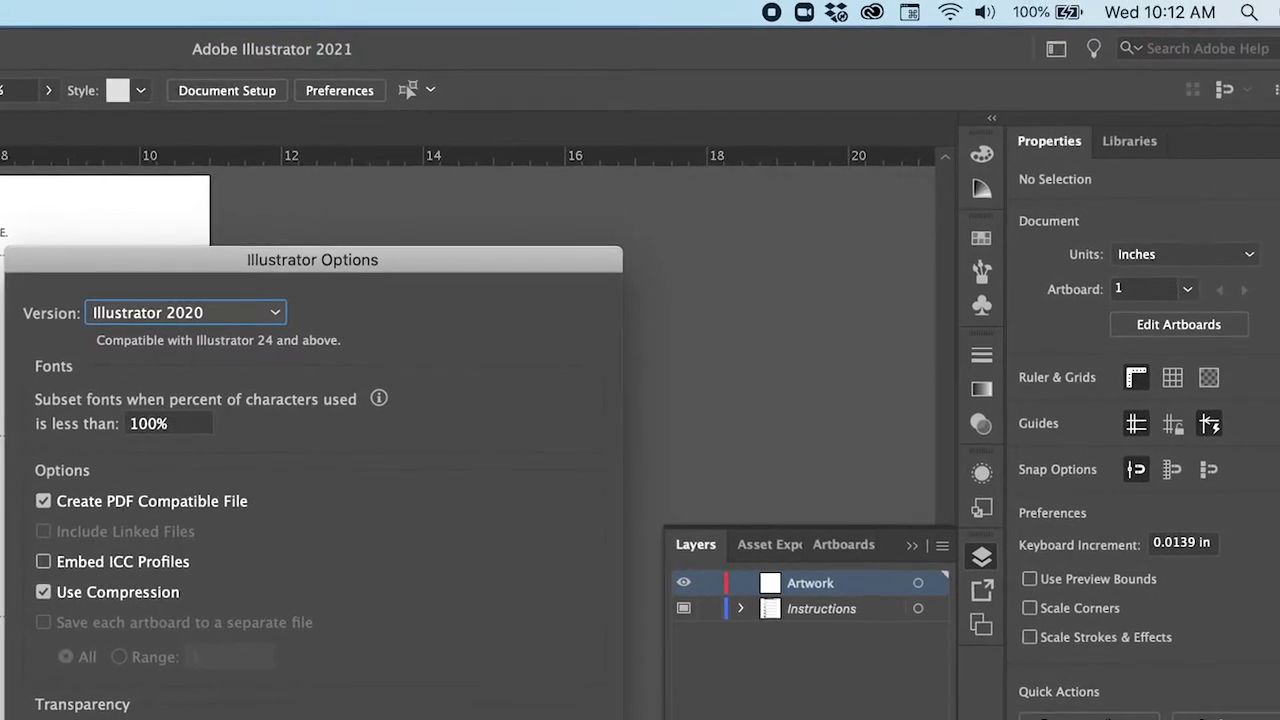
key(Return)
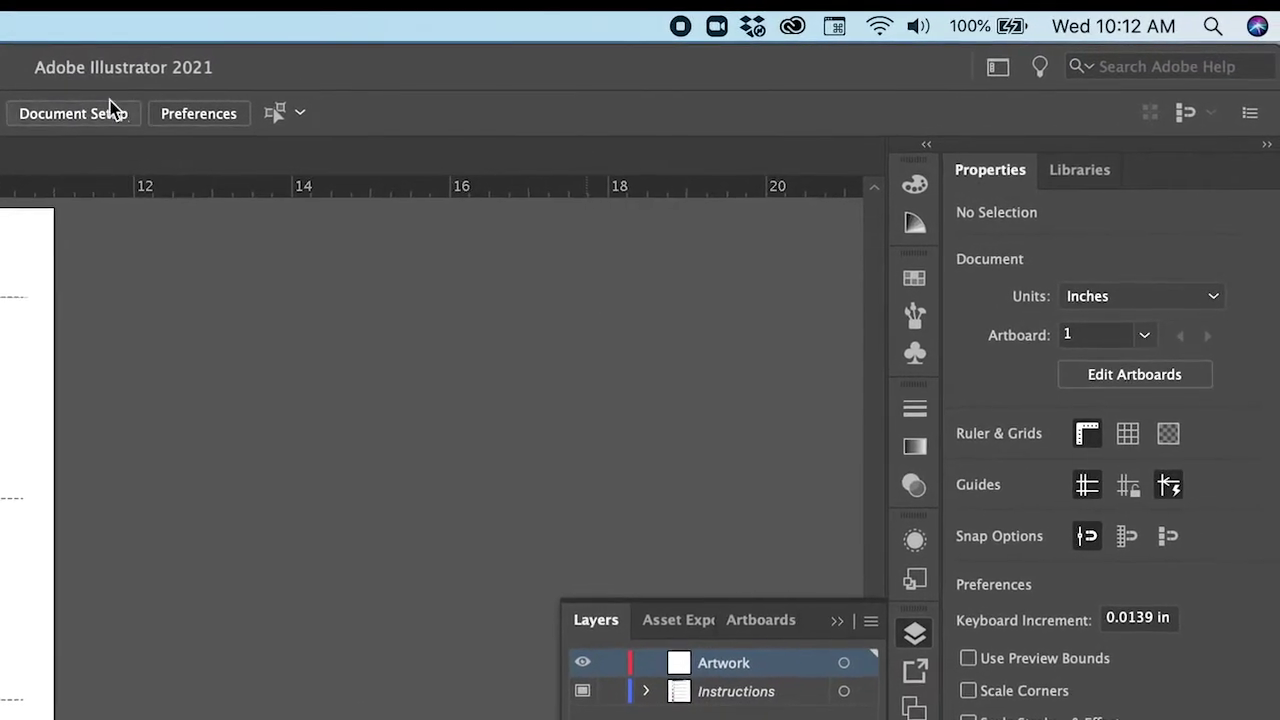
Check in the list of workspaces which one is active
click(988, 70)
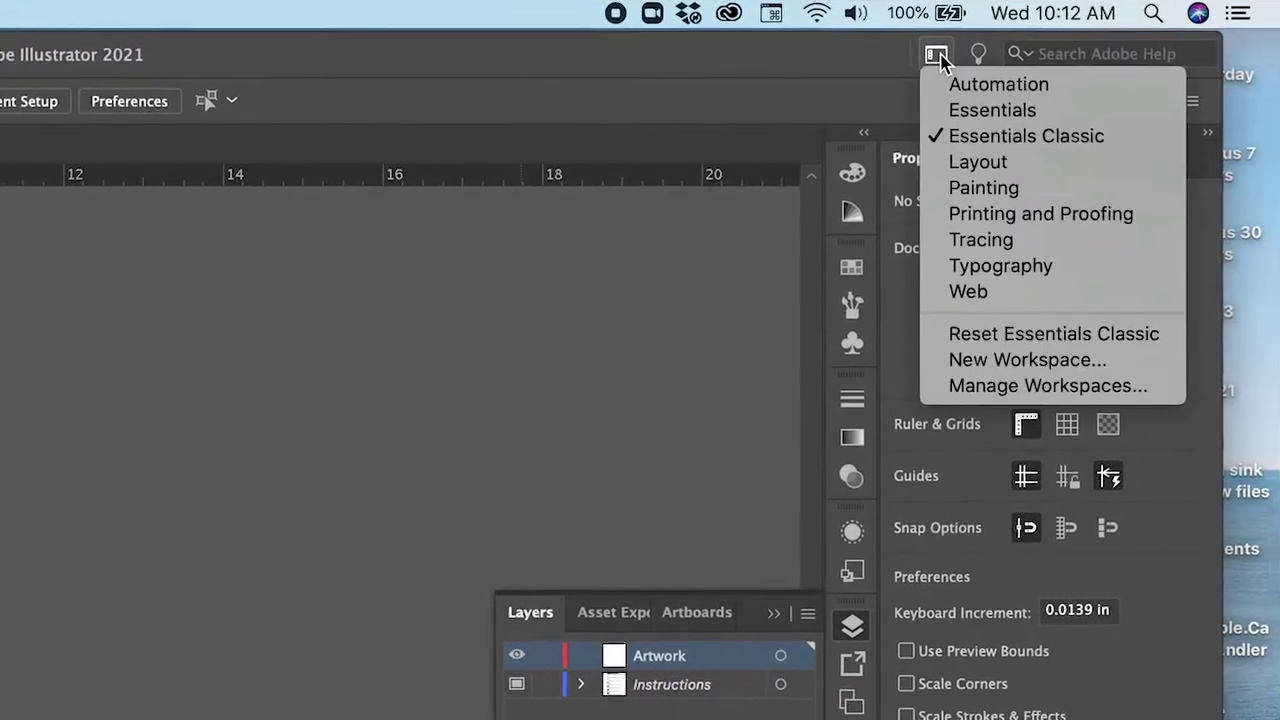
click(960, 77)
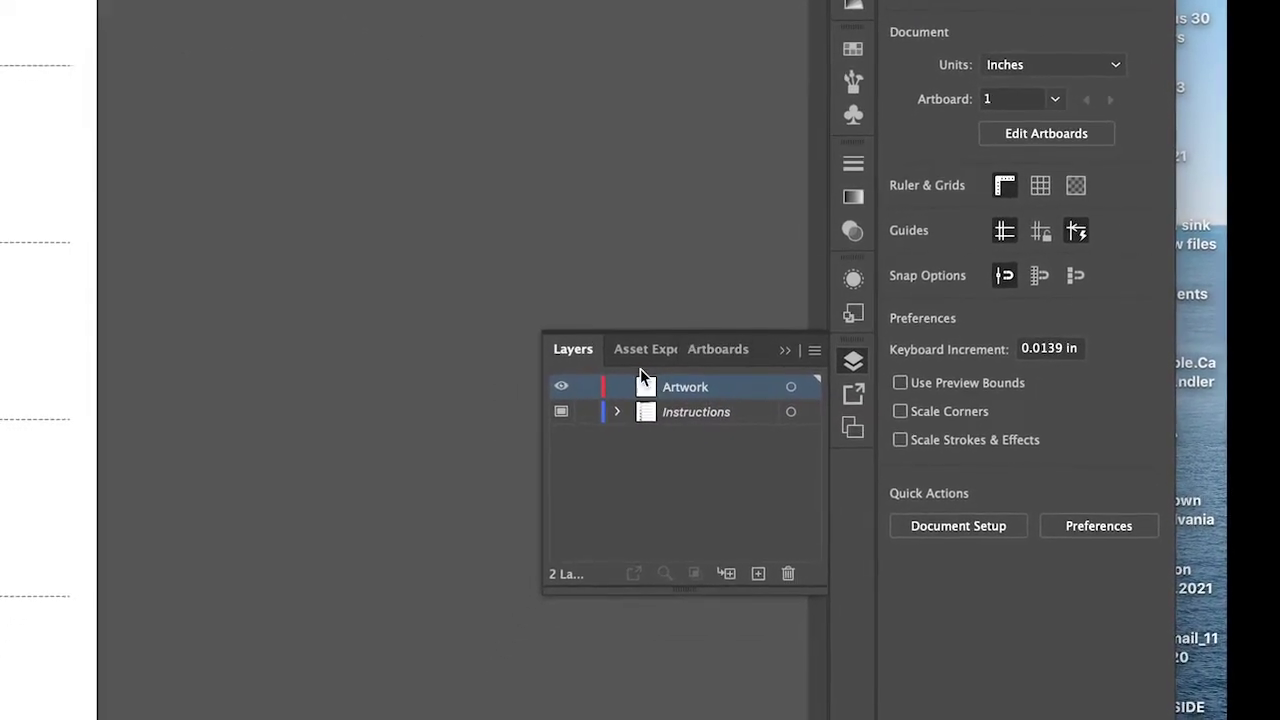
Detach the Layers panel from its group, make it taller and place it beside the artboard
click(880, 358)
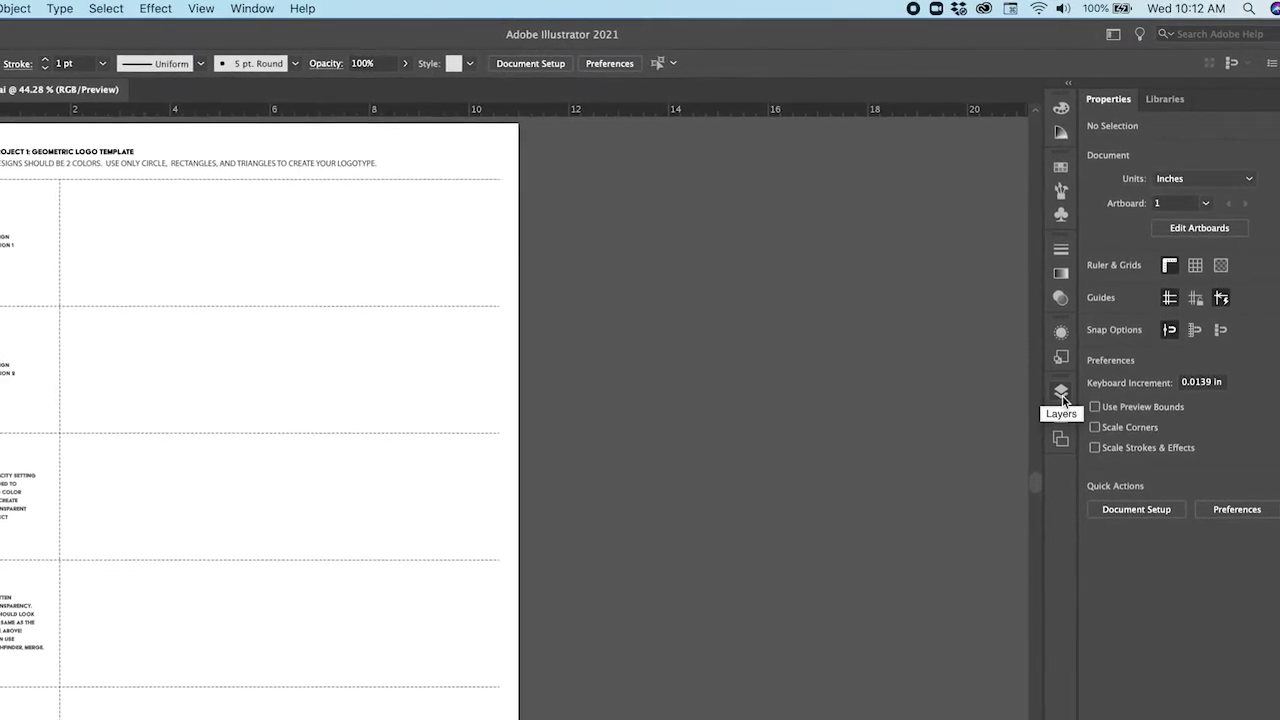
click(1061, 393)
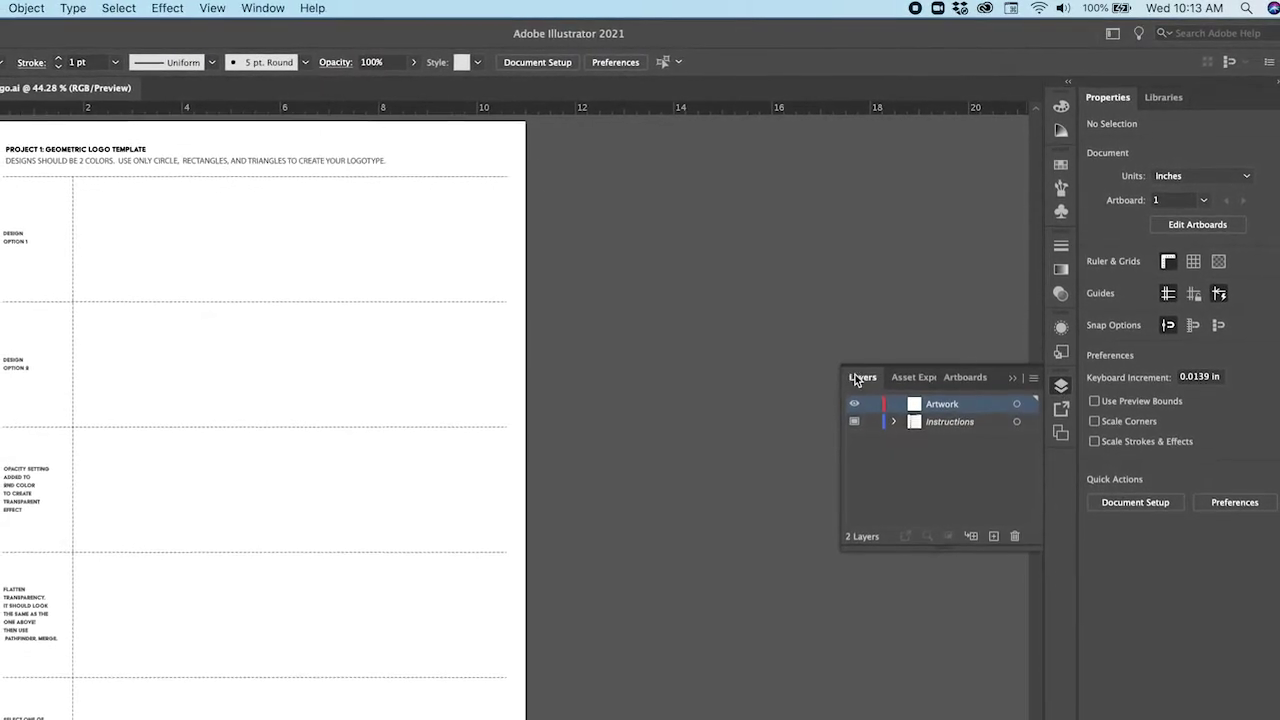
drag(780, 315, 571, 120)
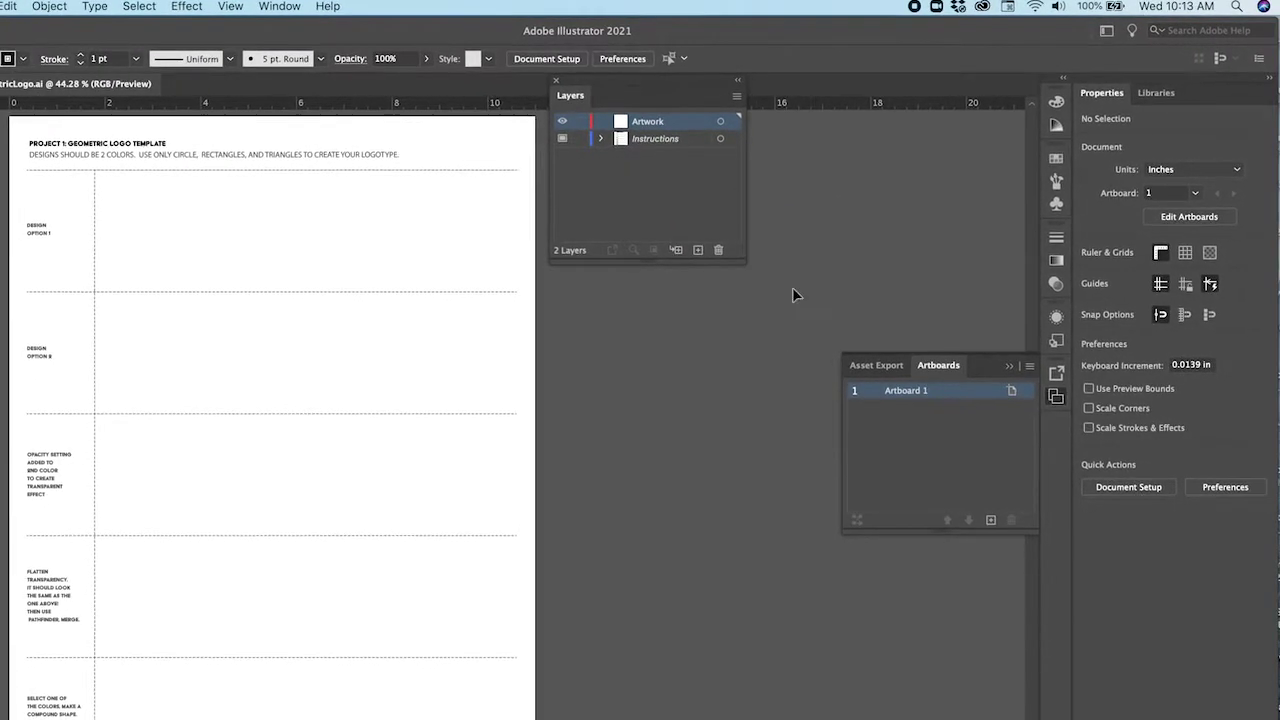
drag(744, 260, 770, 453)
drag(640, 86, 766, 129)
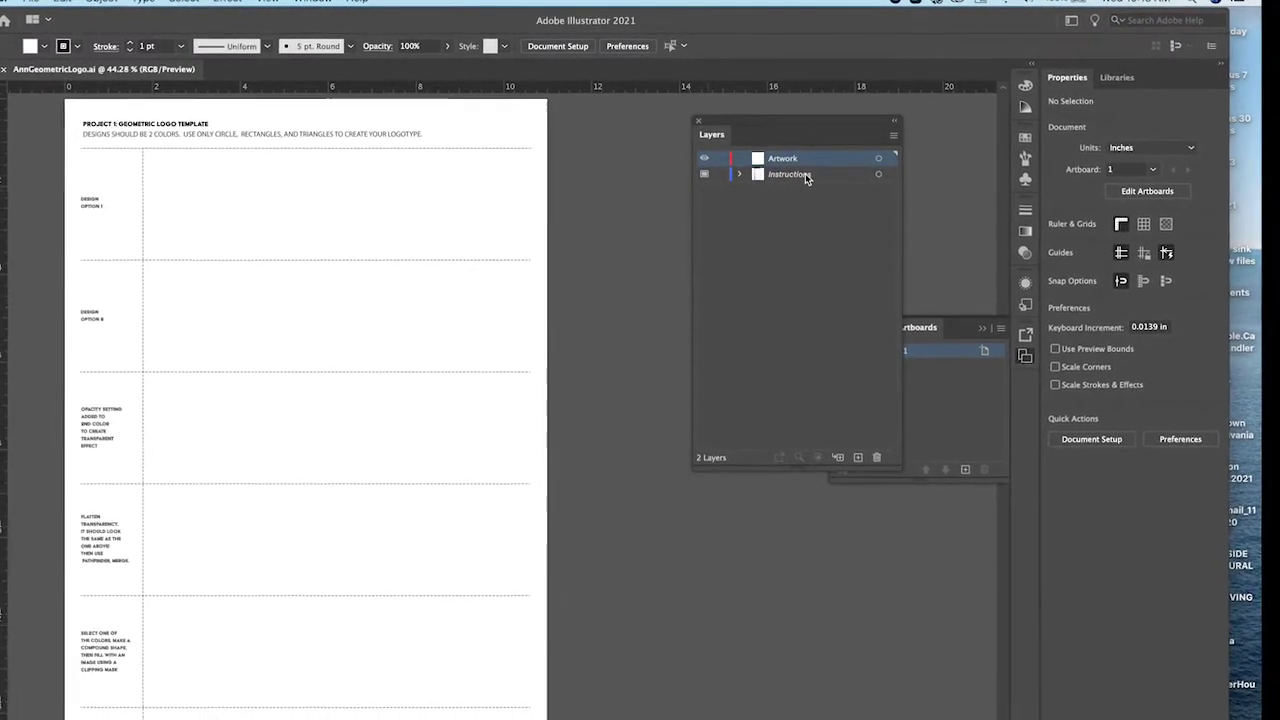
Lock the Instructions layer
click(718, 168)
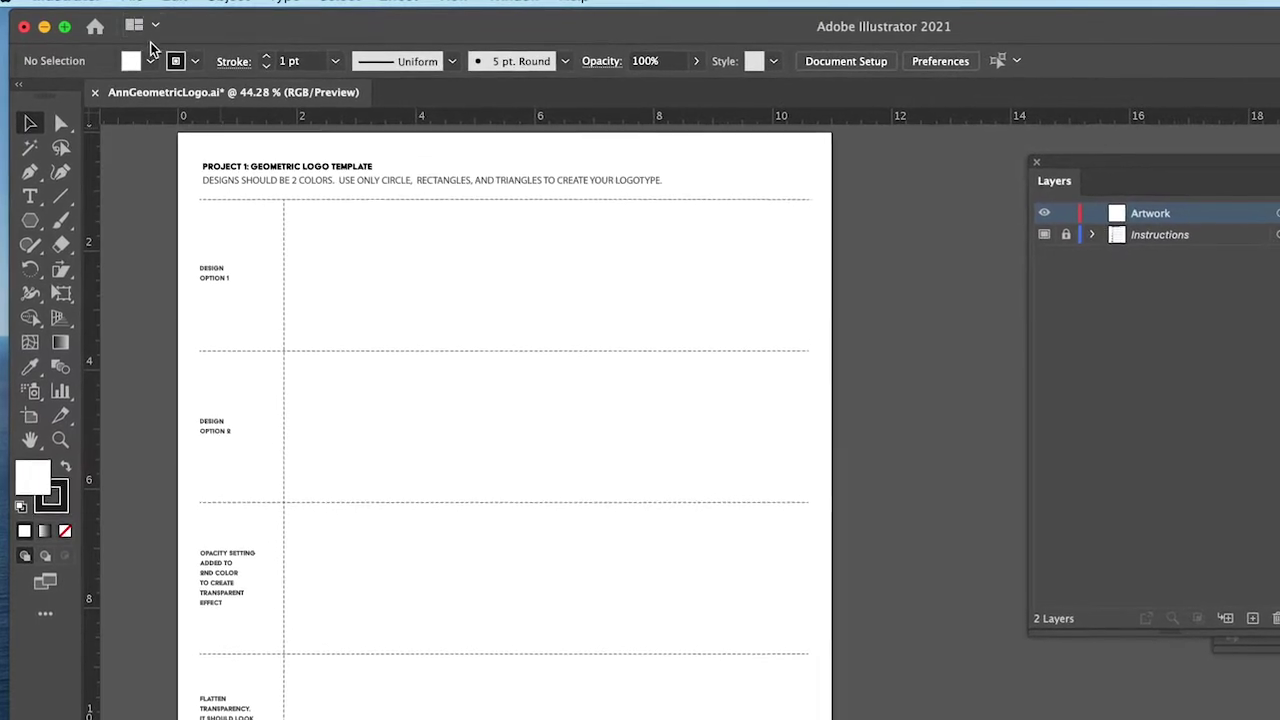
Place the IMG_9930 sketch photo as a linked image near the lower edge of the Design Option 1 row
click(131, 1)
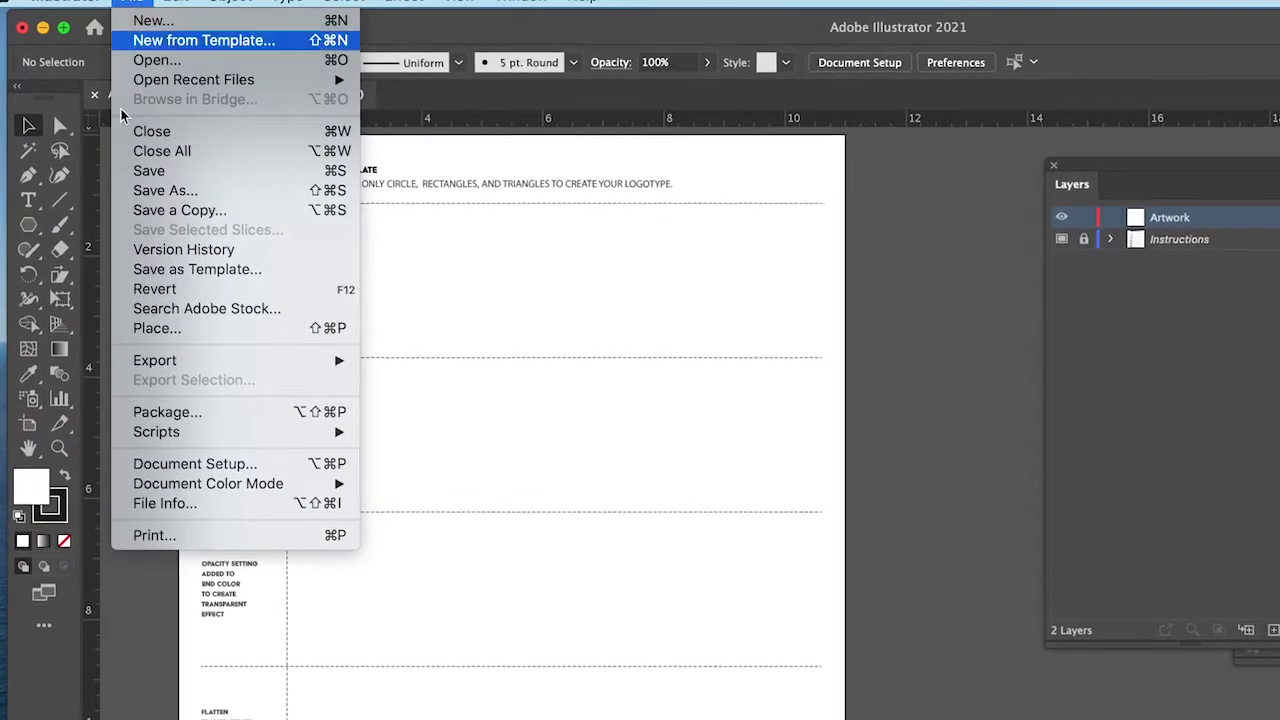
click(140, 332)
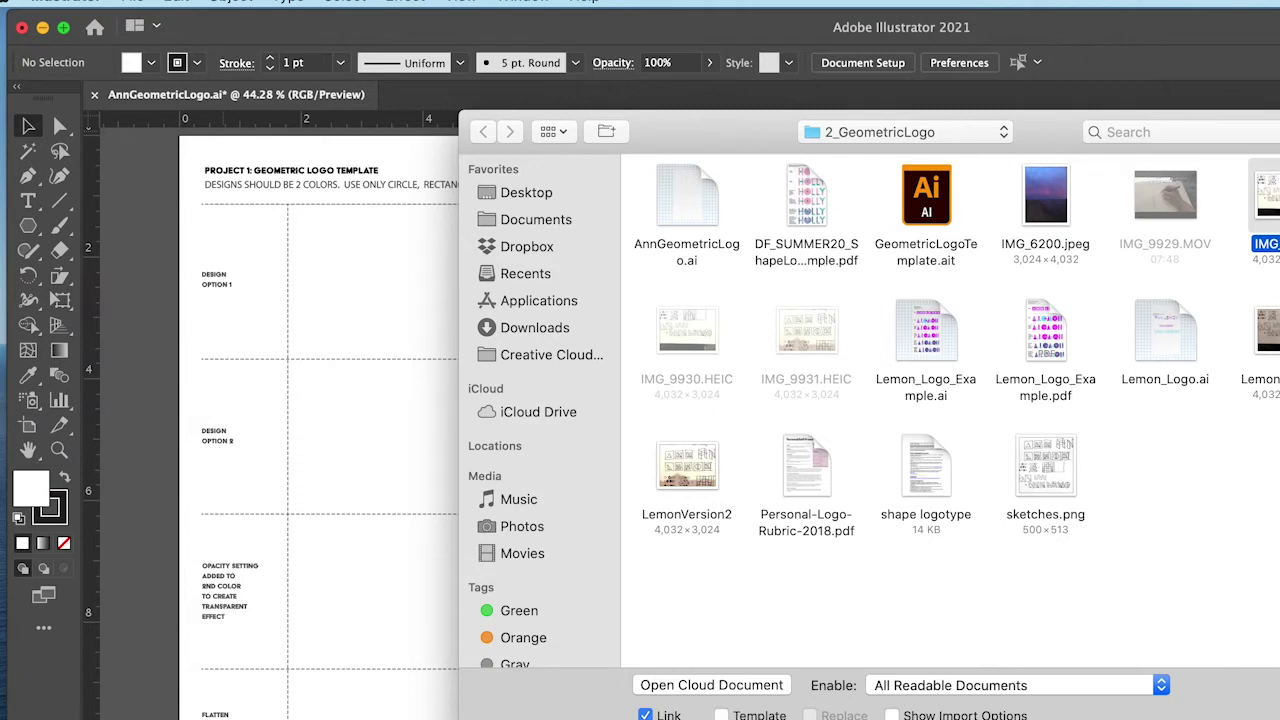
key(Escape)
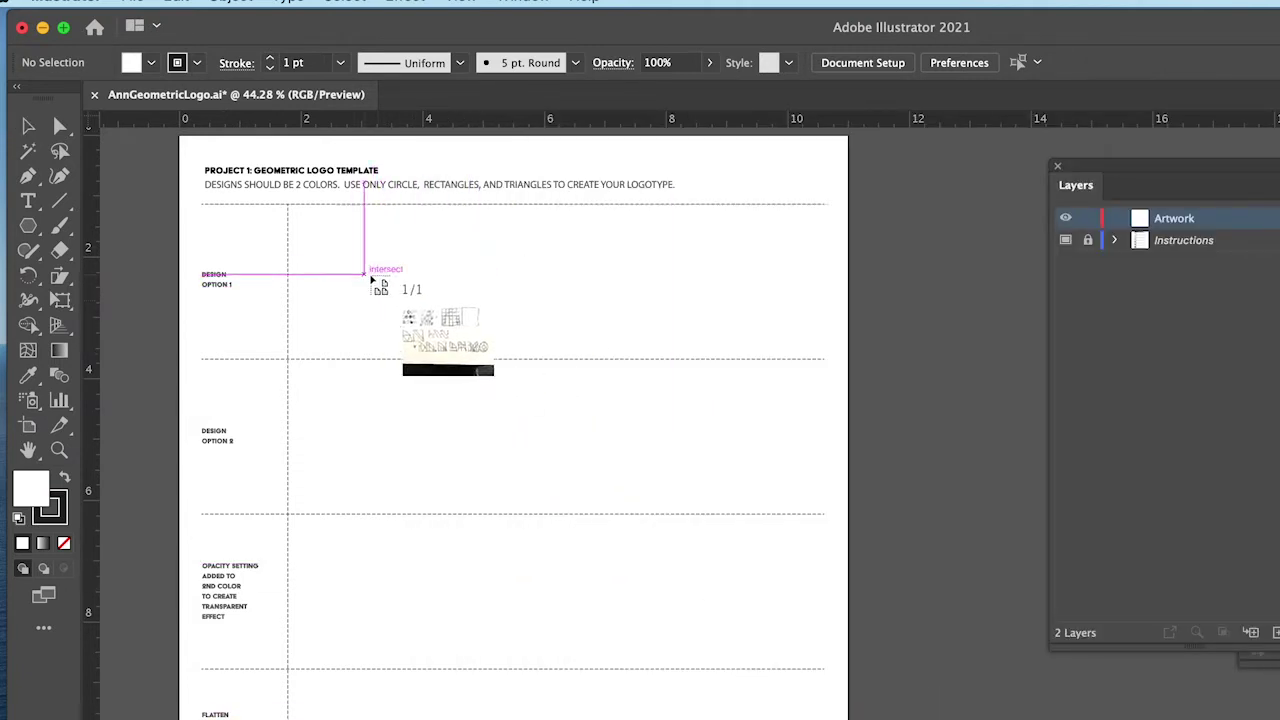
click(323, 323)
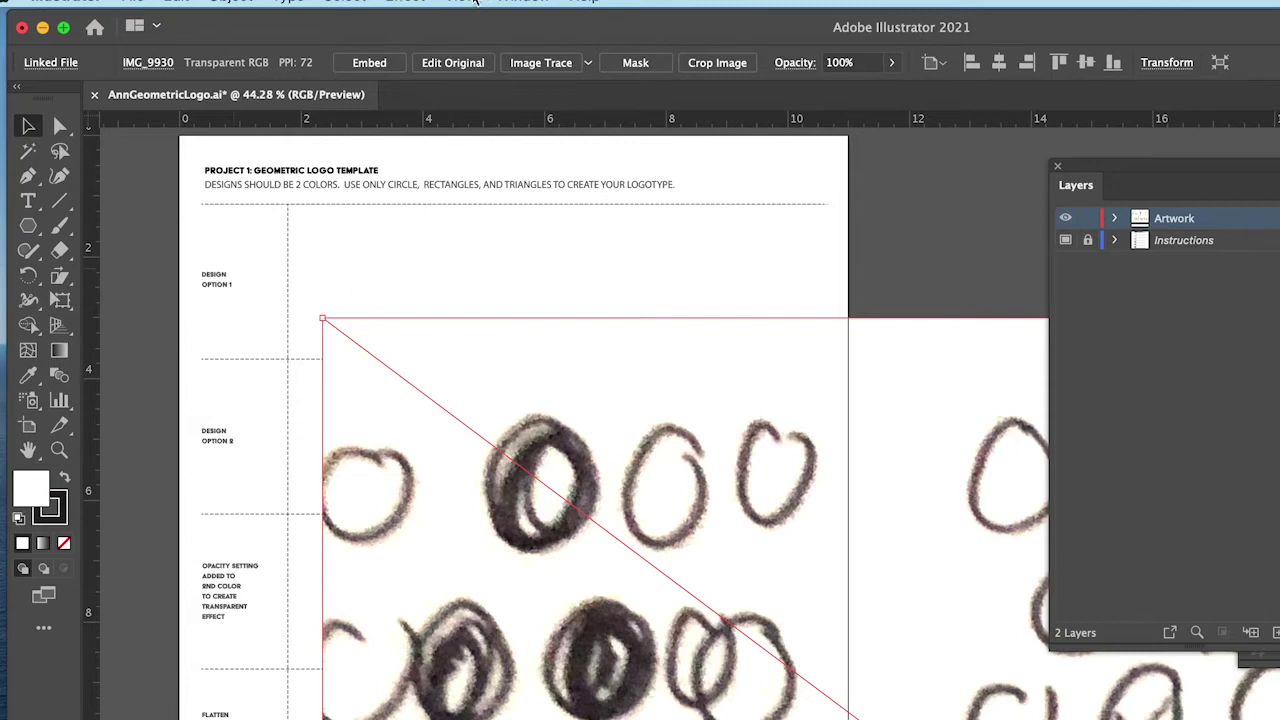
Try shrinking the placed IMG_9930 sketch image without keeping its proportions, and undo the distorted resize
click(472, 2)
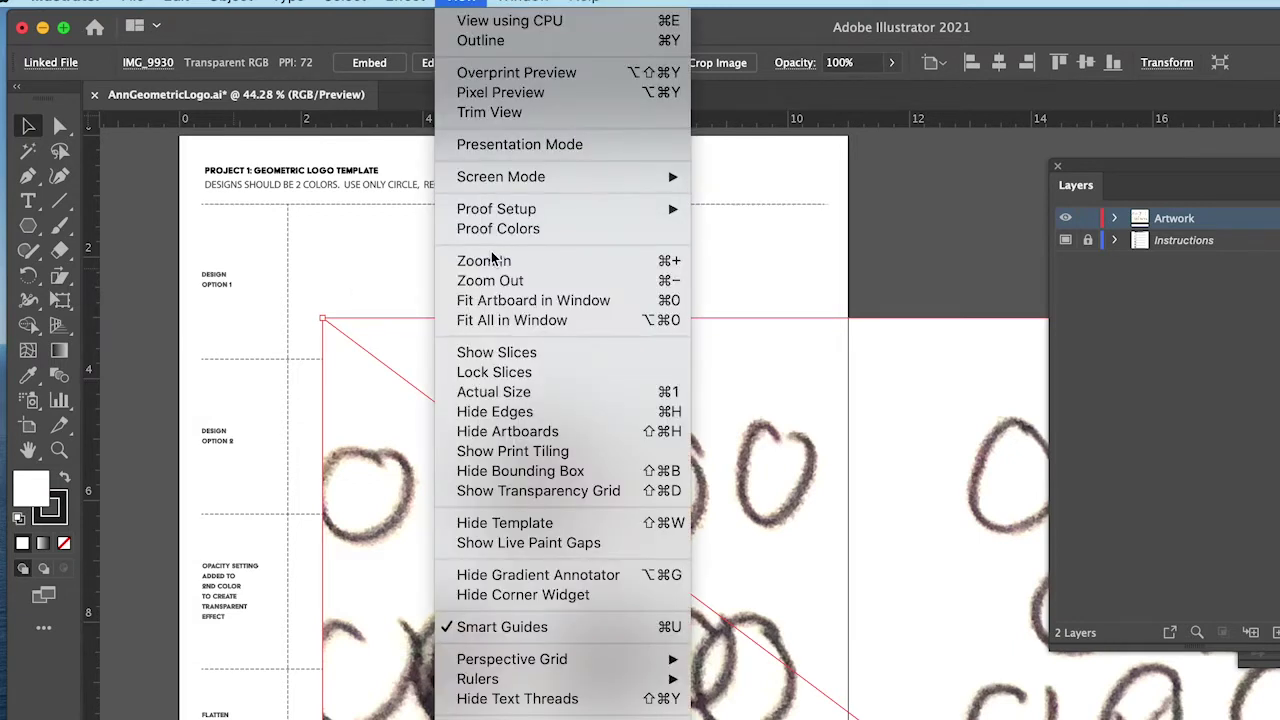
click(672, 285)
key(super+minus)
key(super+minus)
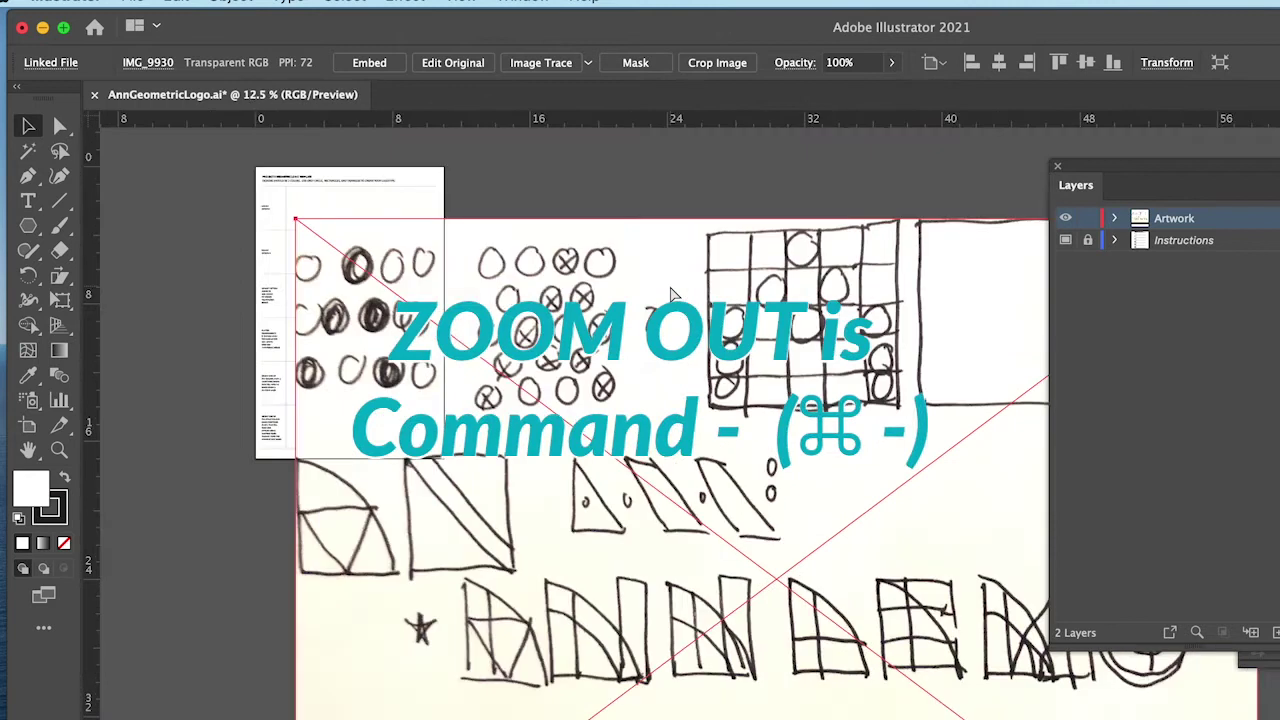
key(super+minus)
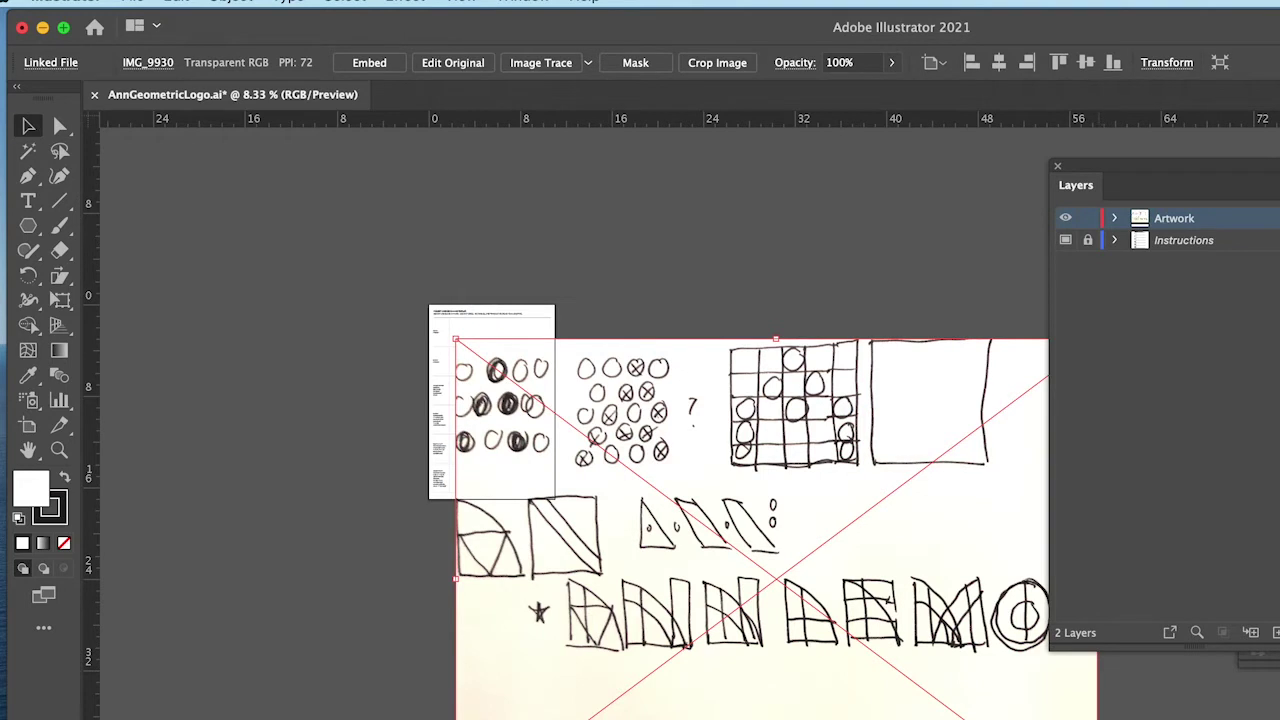
drag(1096, 718, 516, 520)
drag(487, 620, 543, 433)
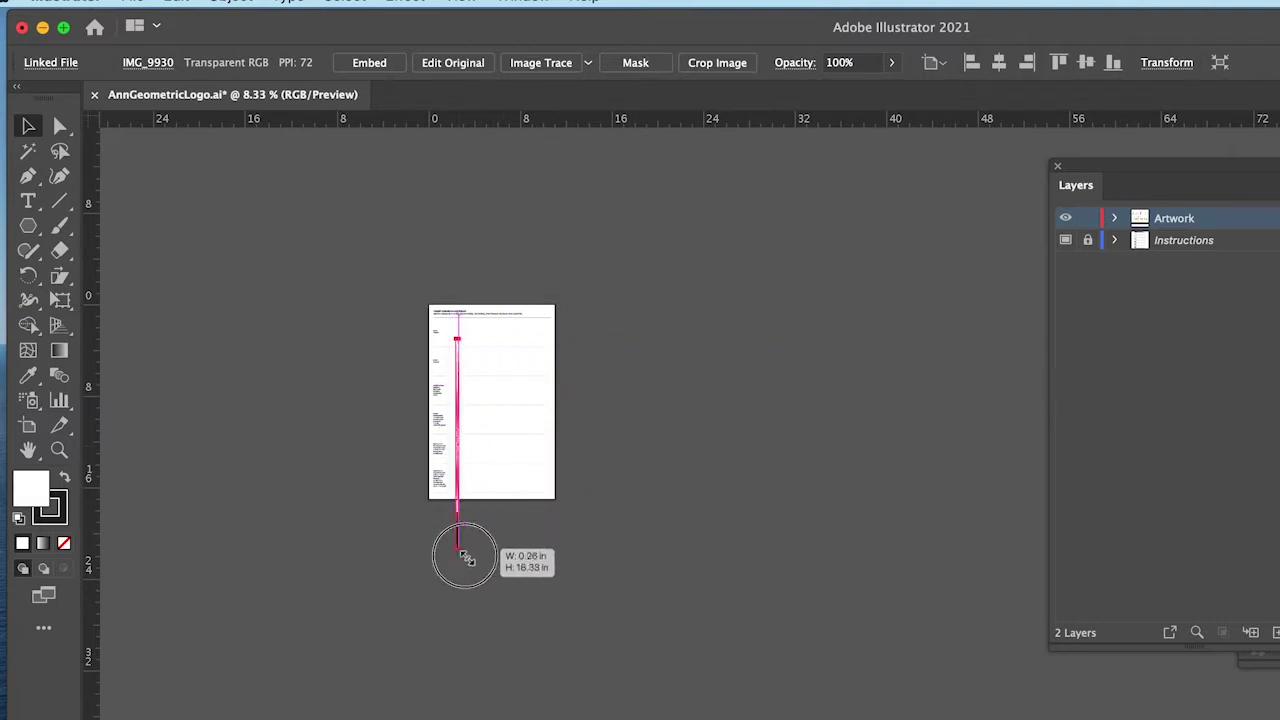
drag(476, 532, 620, 463)
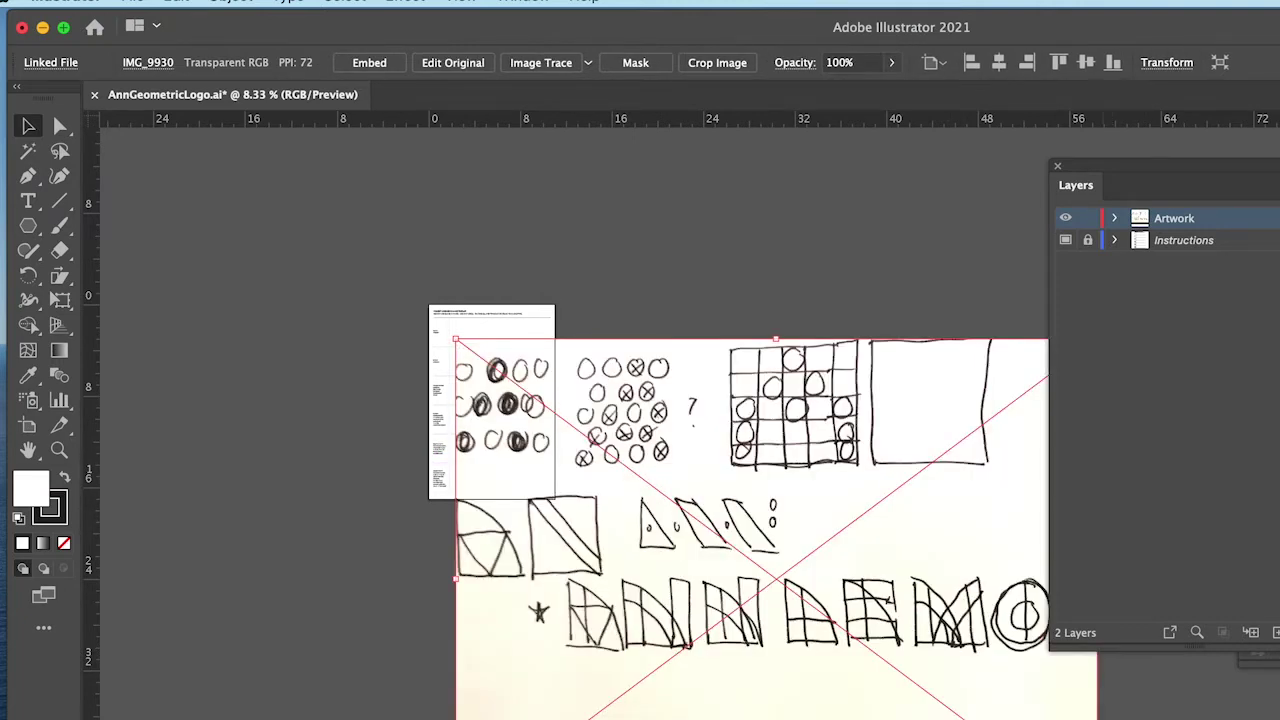
drag(1097, 719, 601, 580)
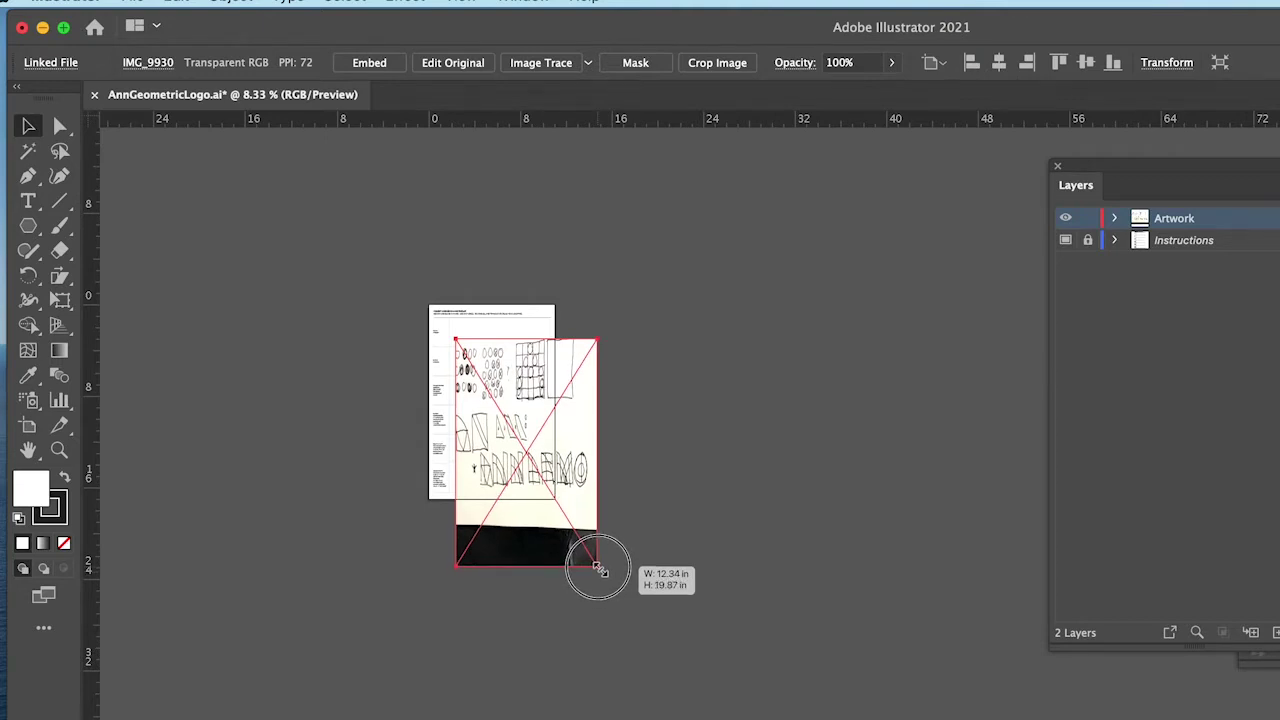
drag(600, 575, 600, 578)
key(super+z)
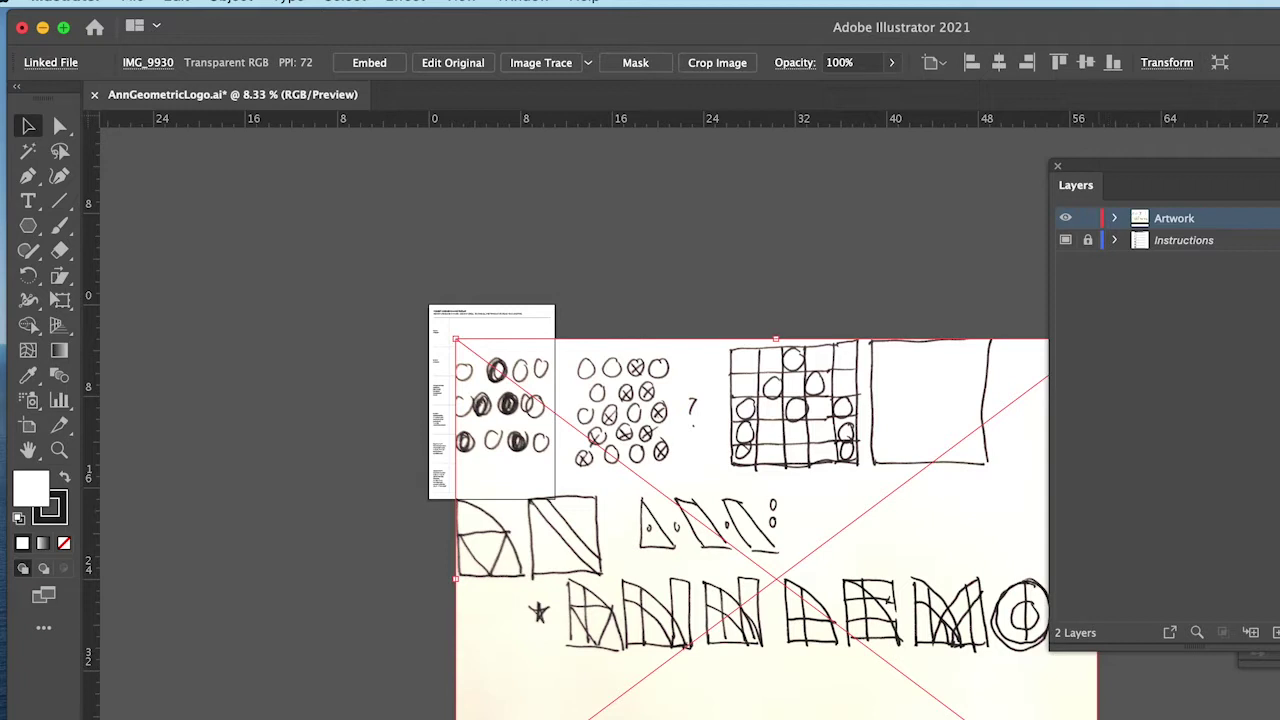
Scale the IMG_9930 sketch image down proportionally until it fits within the artboard's width, and delete it
drag(1096, 718, 655, 532)
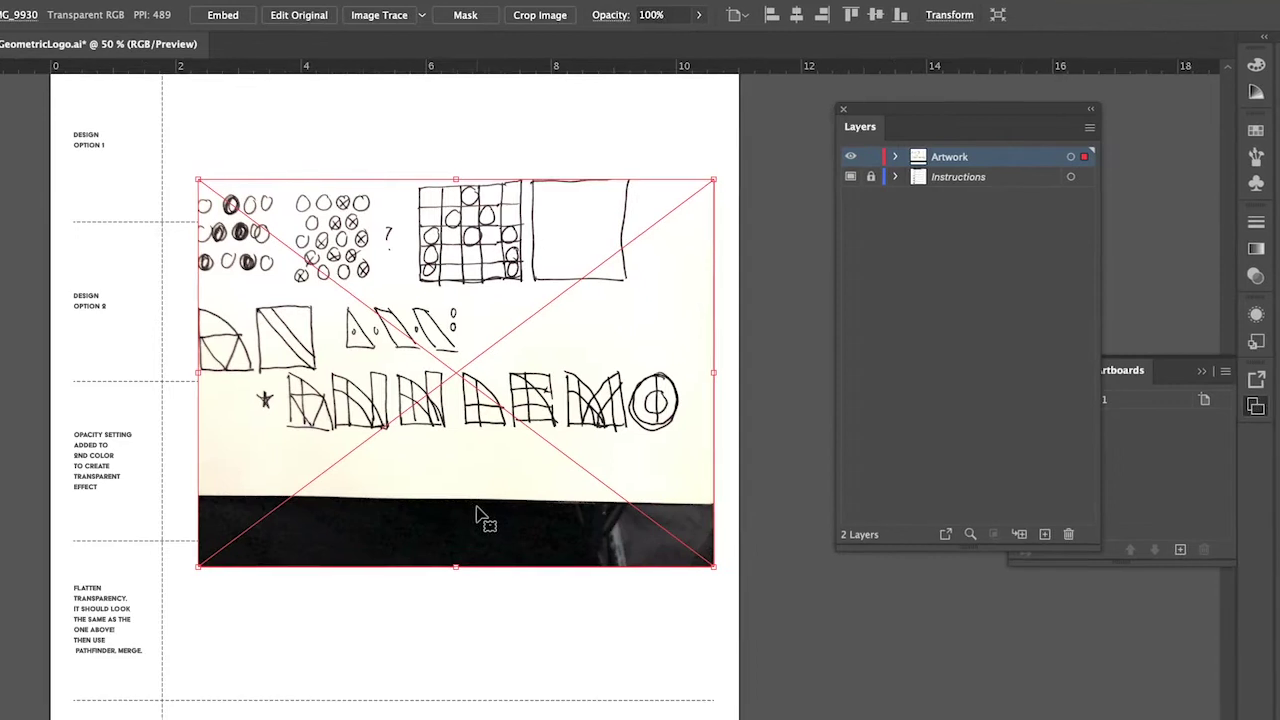
scroll(486, 514, right, 2)
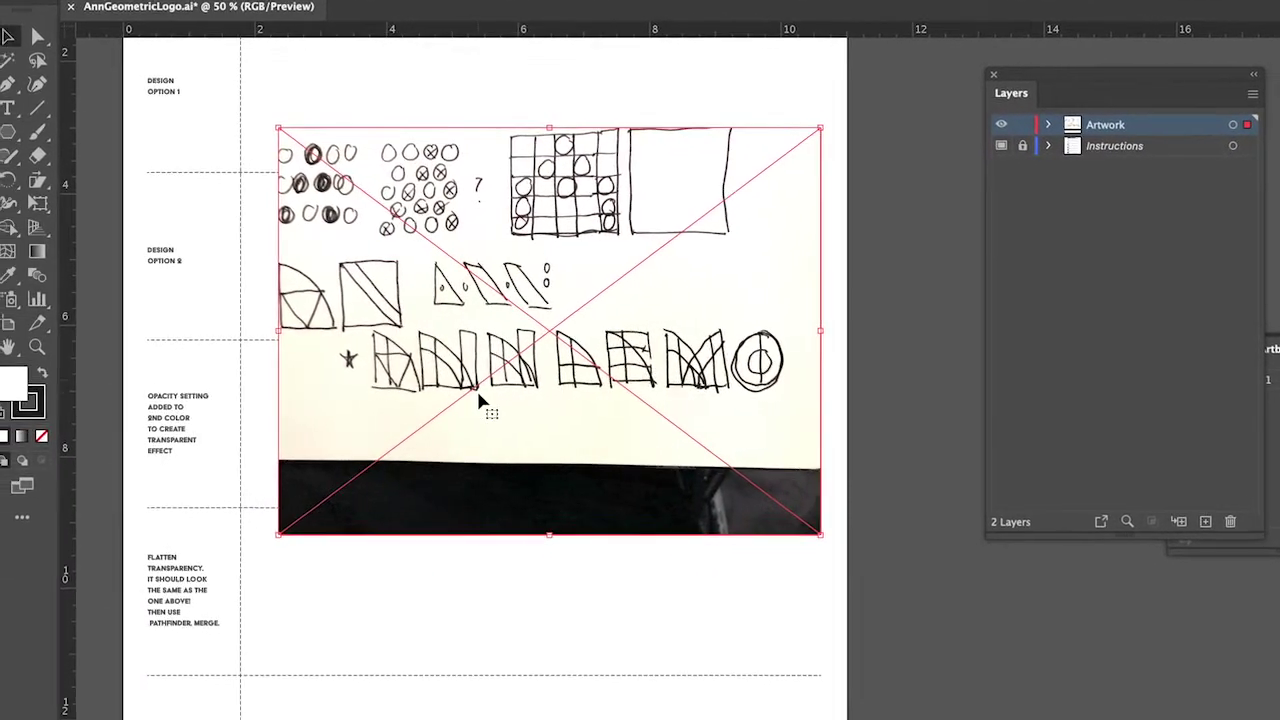
key(Delete)
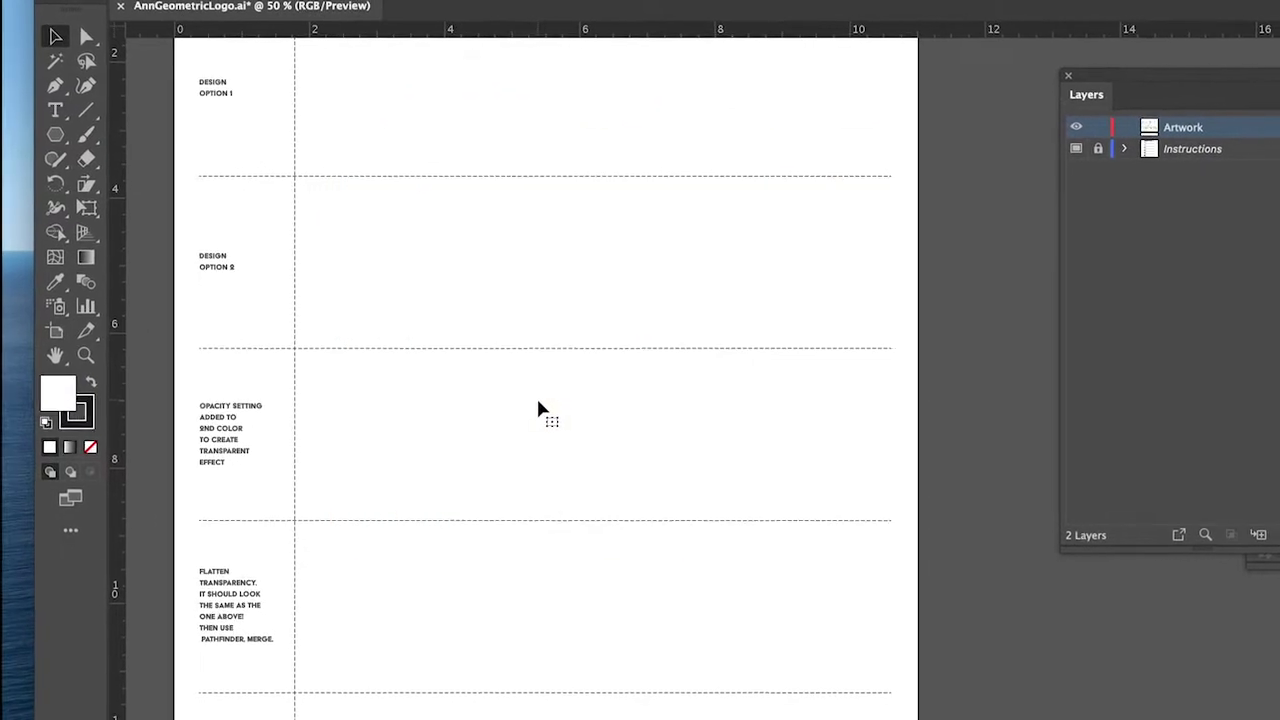
Place the LemonVersion2 sketch photo from the 2_GeometricLogo folder on the artboard as a linked image
click(170, 0)
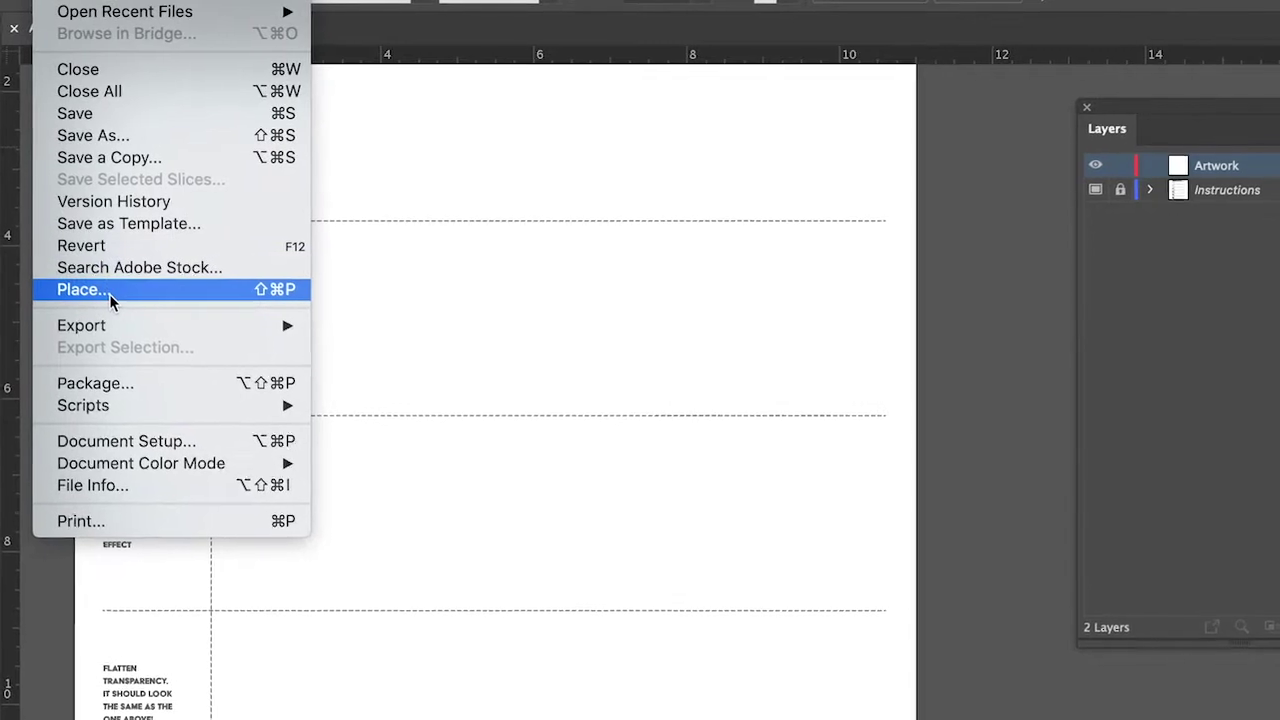
click(100, 287)
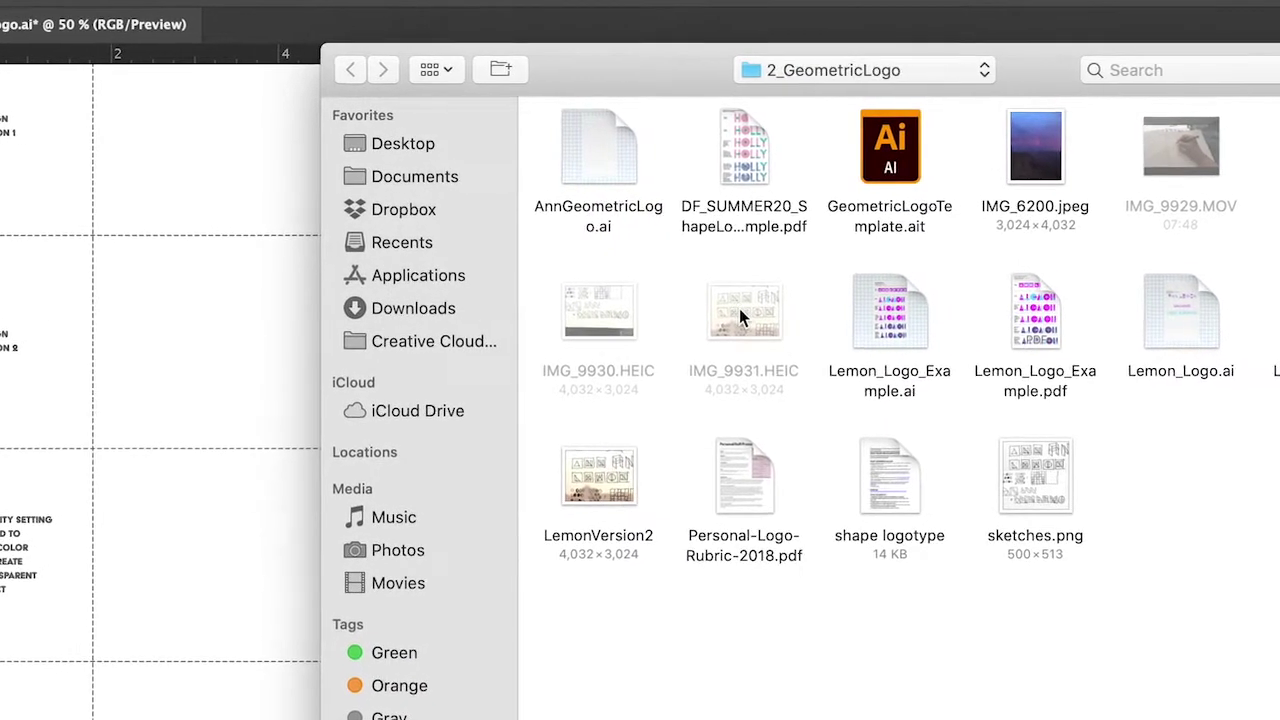
click(630, 472)
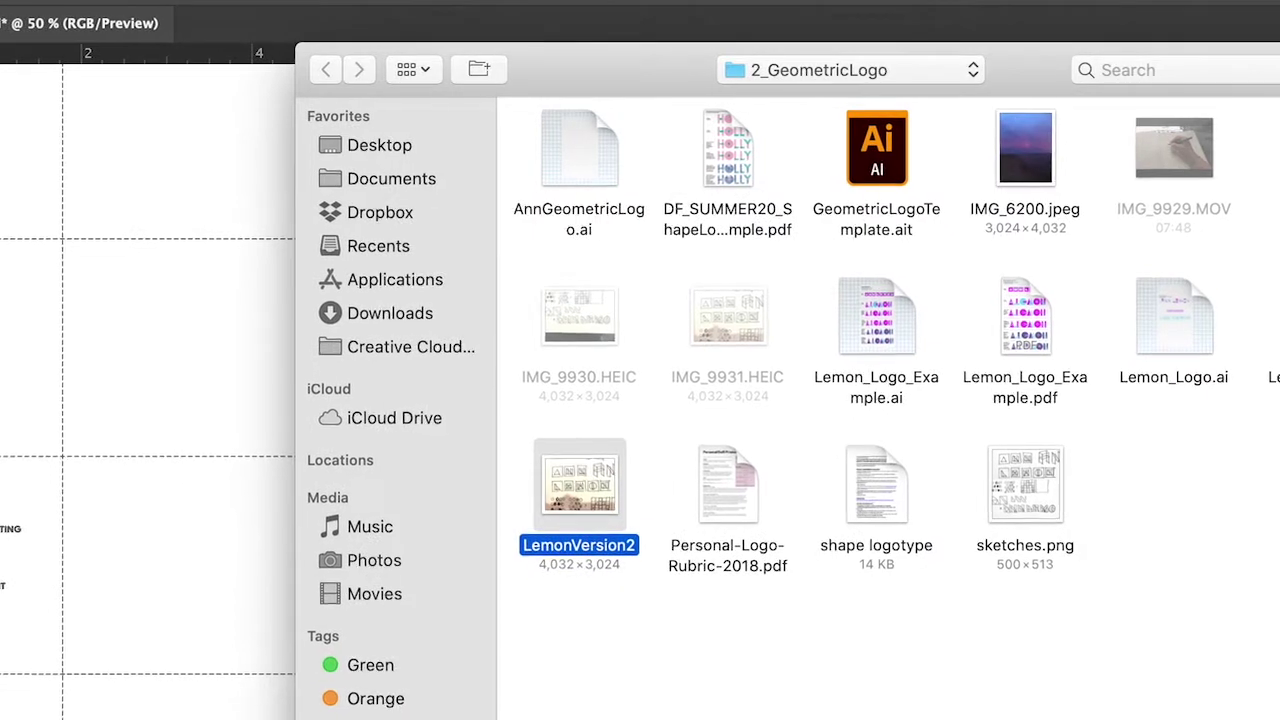
key(Return)
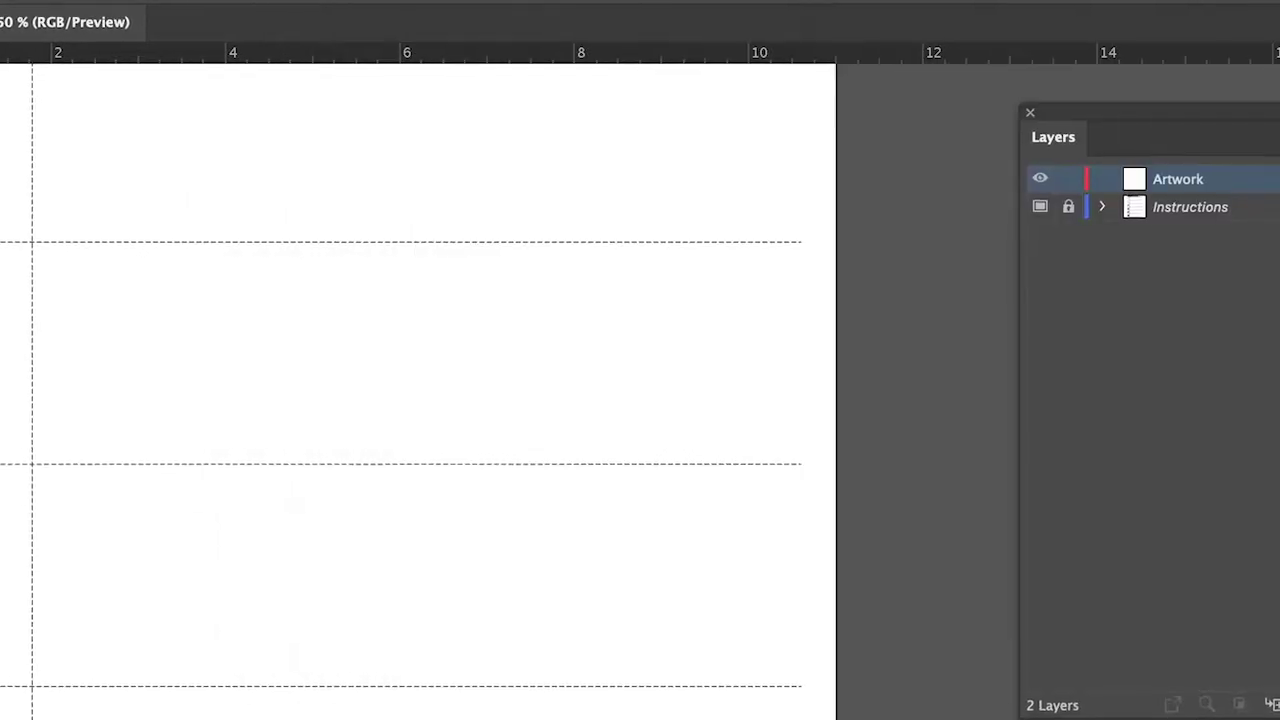
click(126, 469)
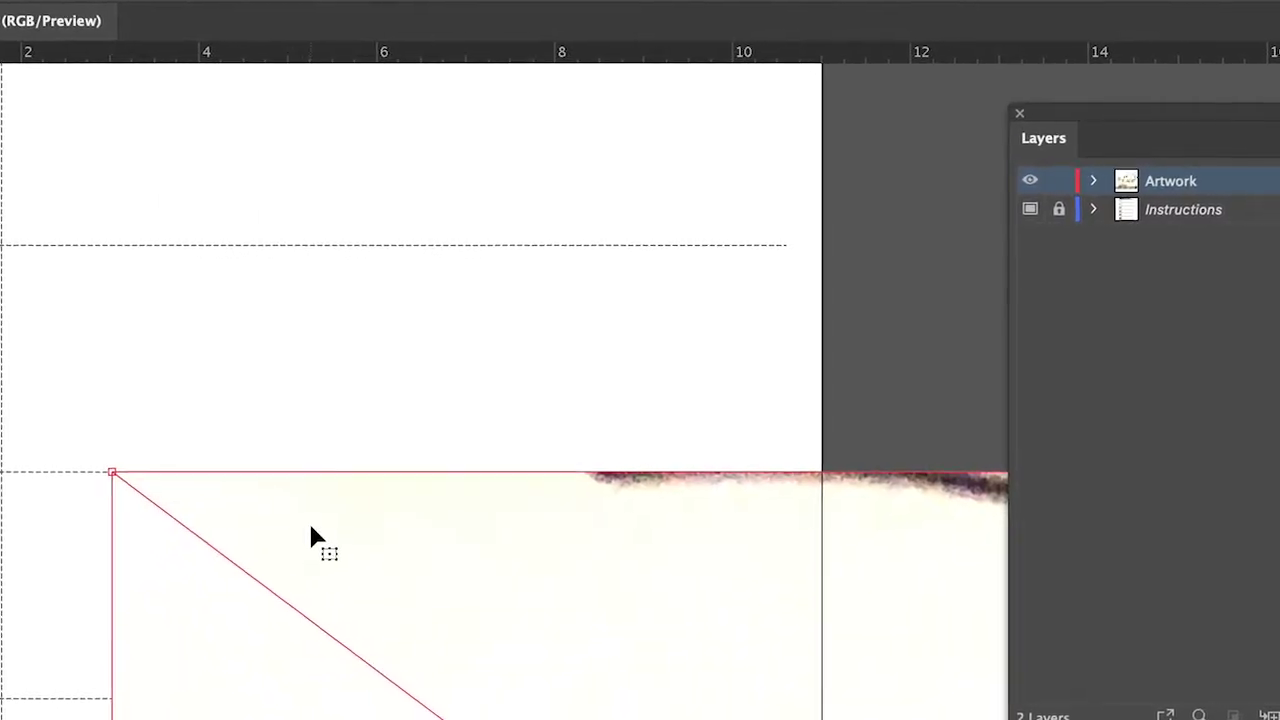
Scale the placed LemonVersion2 image down proportionally from its lower corner to roughly the artboard's width
key(ctrl+minus)
key(ctrl+minus)
key(ctrl+minus)
key(ctrl+minus)
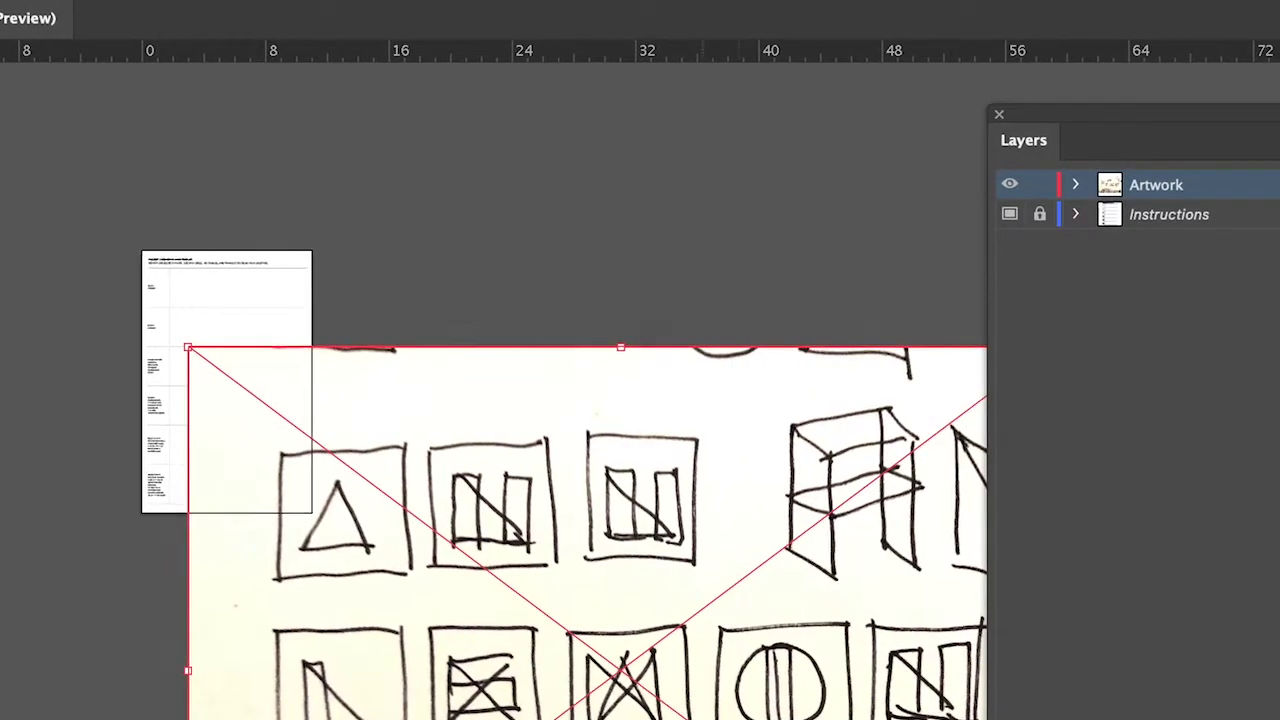
mouse_move(975, 719)
mouse_down()
mouse_move(820, 719)
mouse_move(545, 690)
mouse_move(439, 621)
mouse_move(316, 585)
mouse_up()
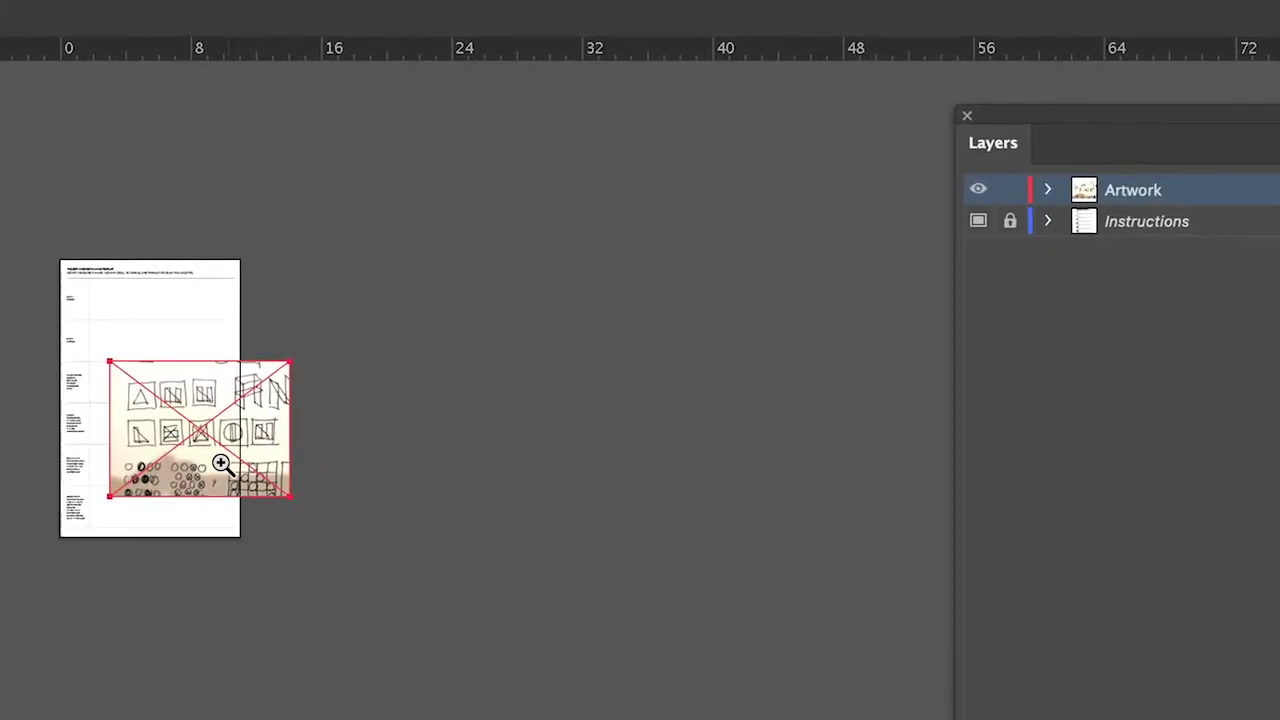
Move the LemonVersion2 sketch image up so its upper edge sits just below the template's heading line
click(383, 586)
click(383, 586)
click(383, 586)
scroll(600, 450, right, 3)
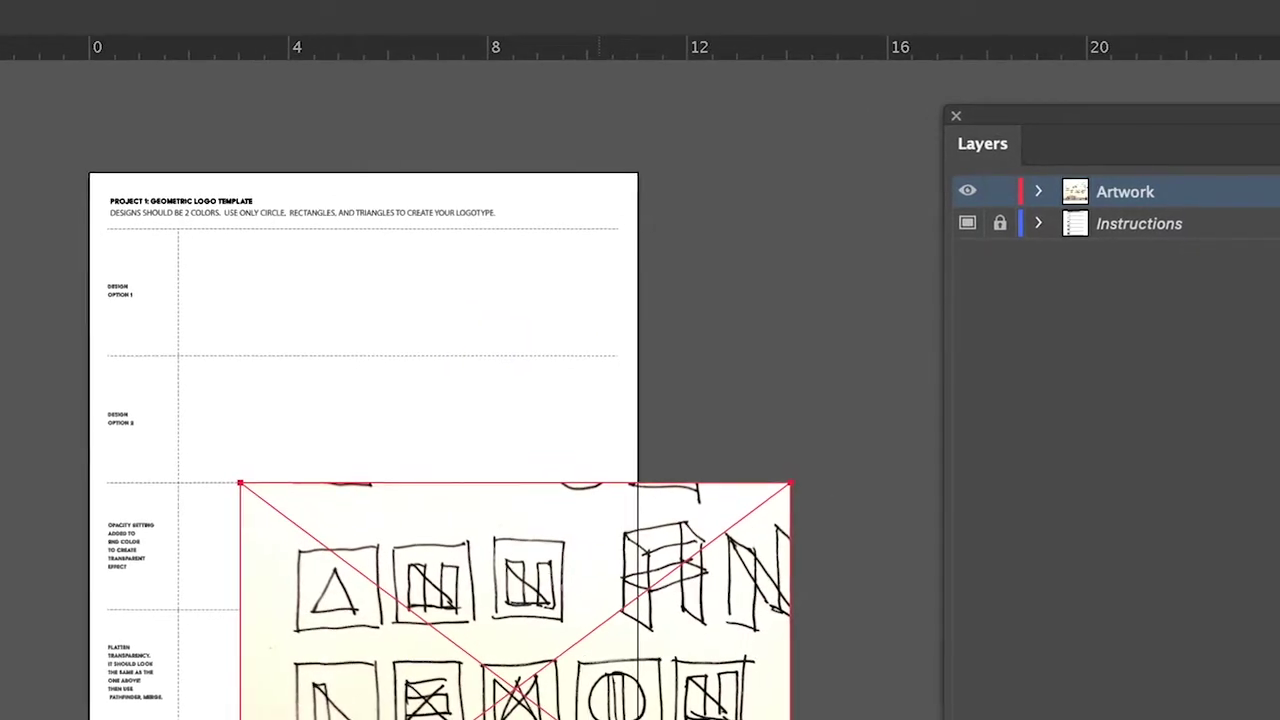
key(ctrl+equal)
scroll(600, 450, up, 1)
scroll(394, 651, up, 3)
scroll(394, 651, right, 2)
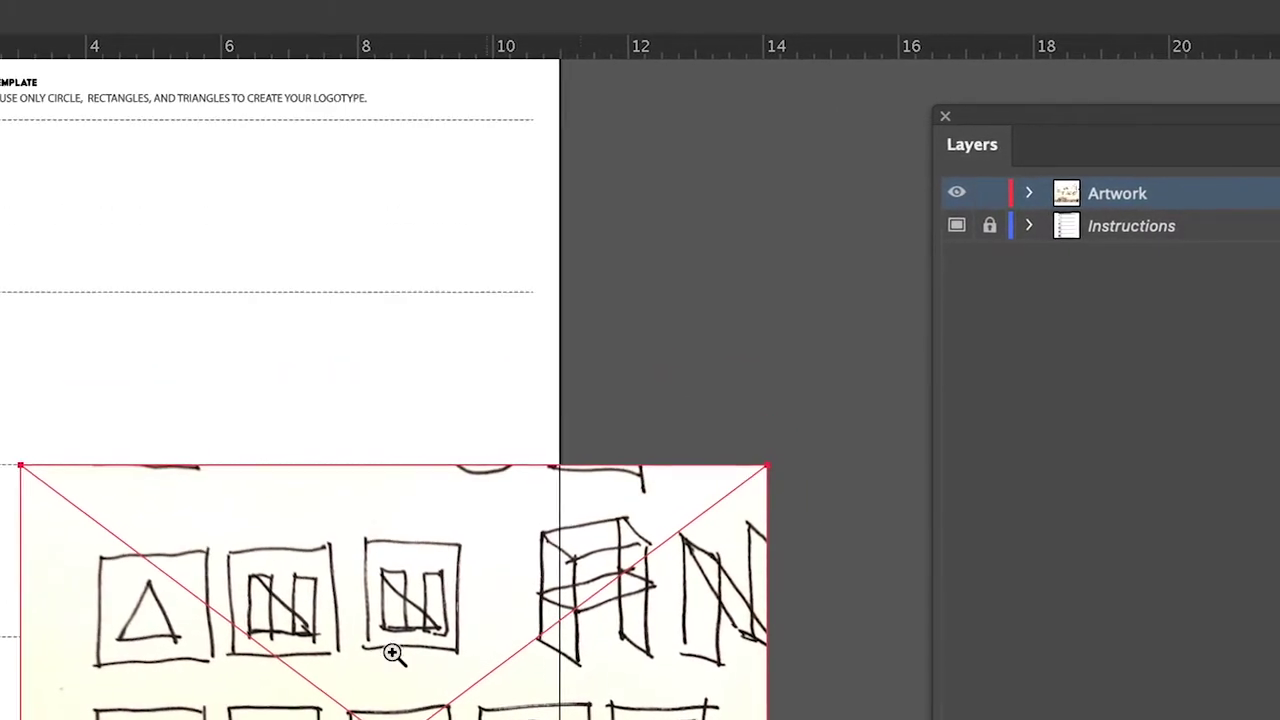
drag(186, 672, 50, 347)
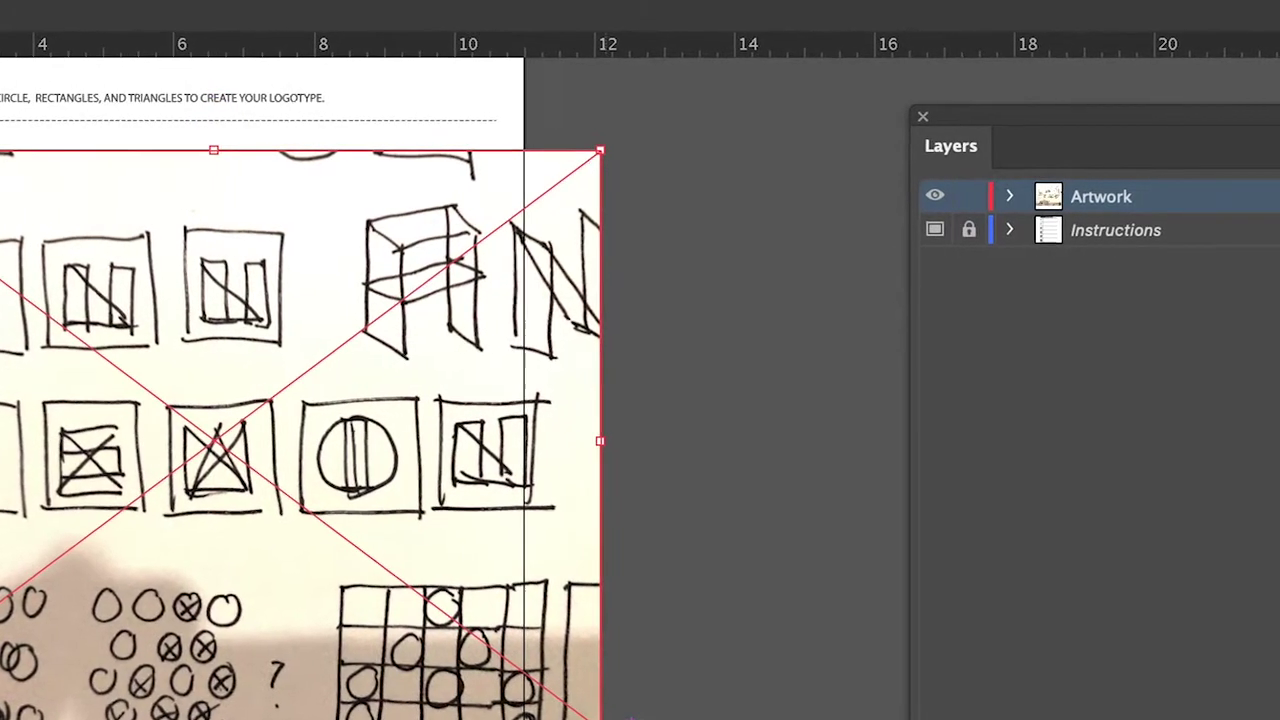
Scale the sketch image proportionally to about 6.1 by 4.6 in and position it over the two design option rows
drag(604, 719, 256, 512)
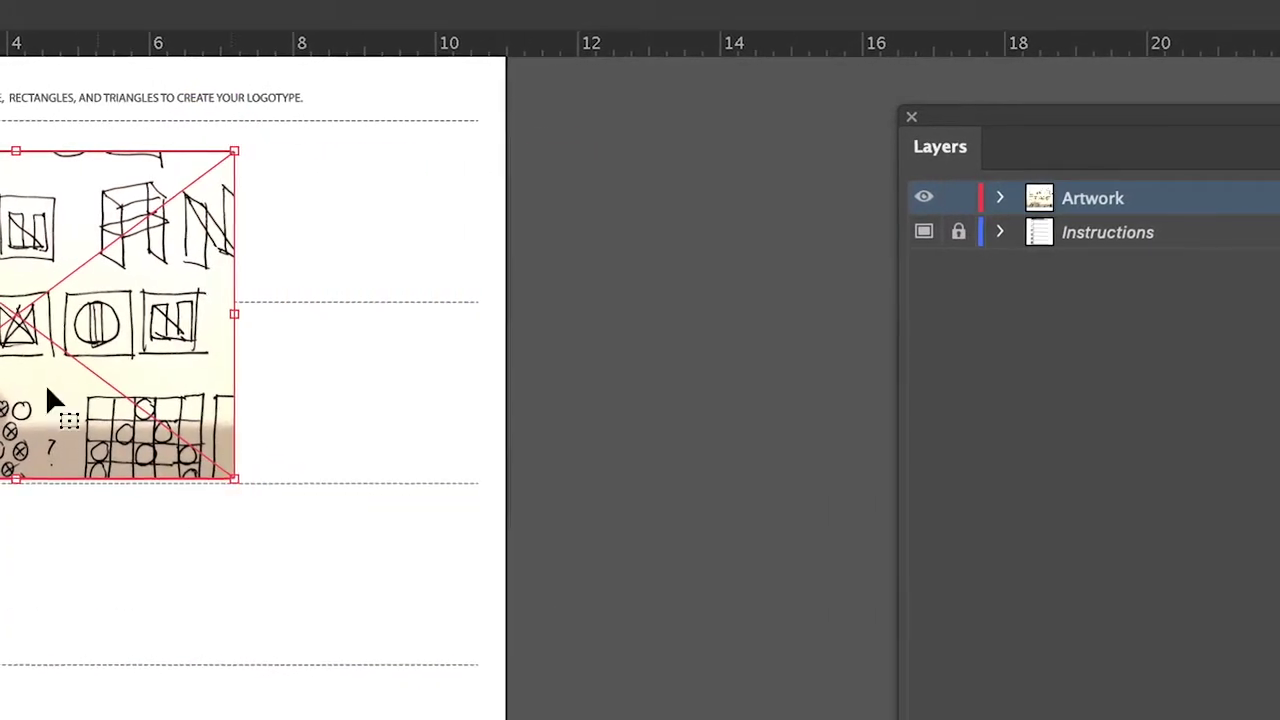
scroll(30, 380, up, 5)
scroll(30, 380, left, 1)
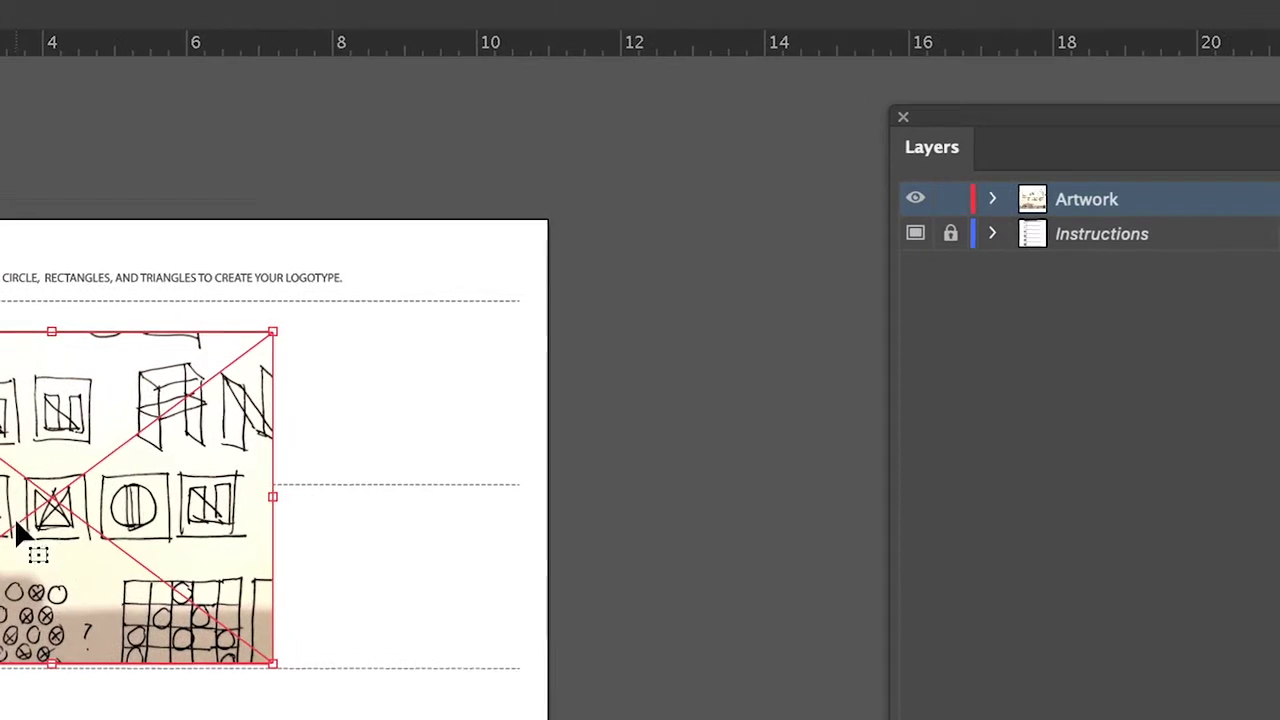
drag(16, 527, 29, 503)
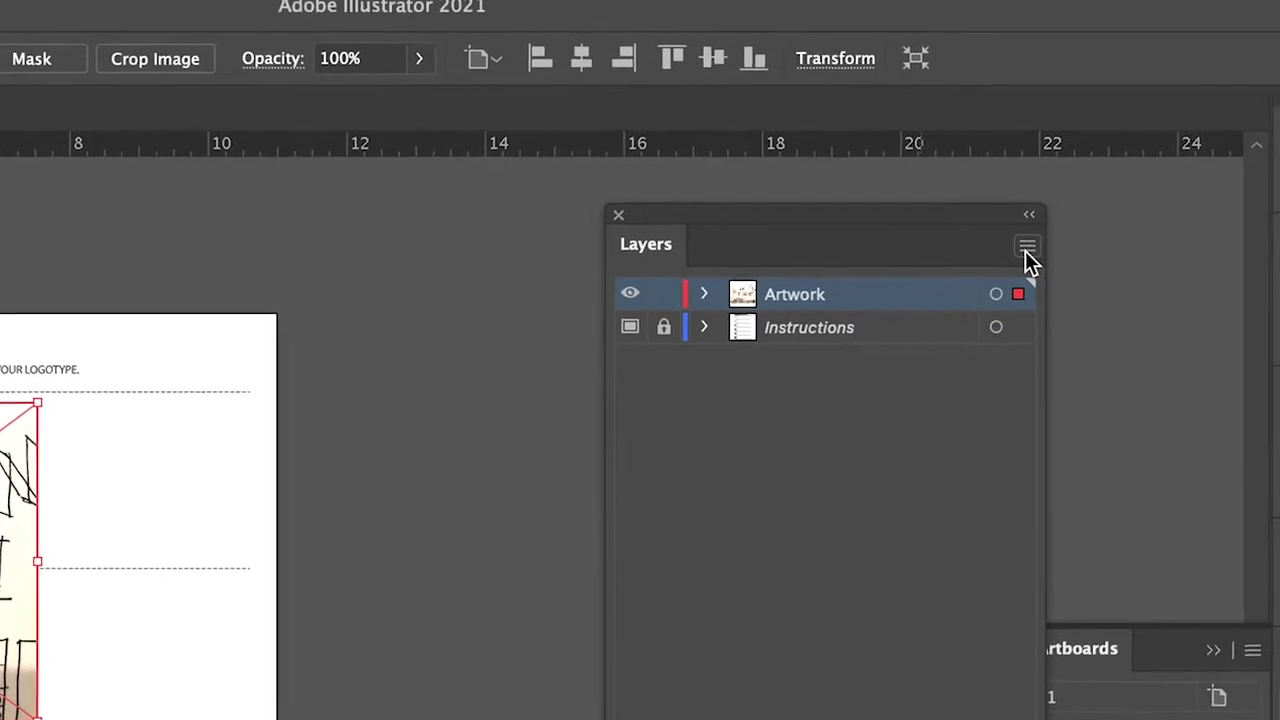
Turn the Artwork layer into a template layer and add a new layer named "art" above it
click(1068, 240)
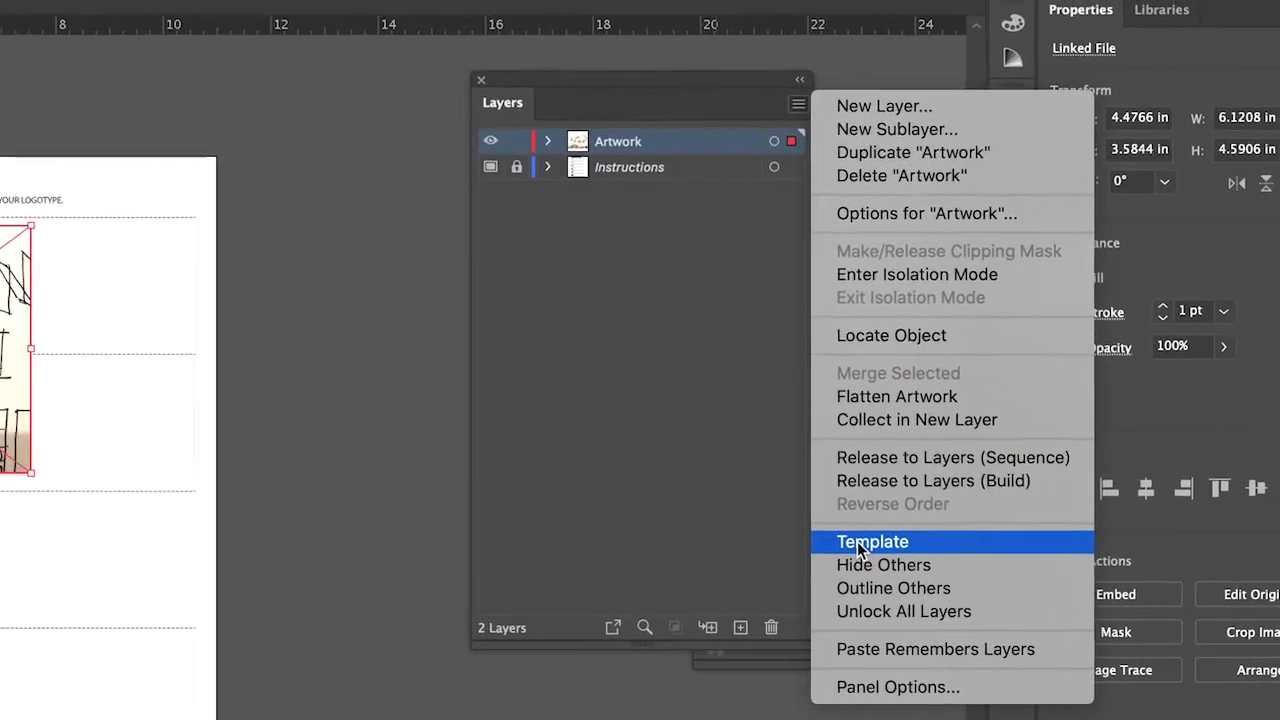
click(776, 541)
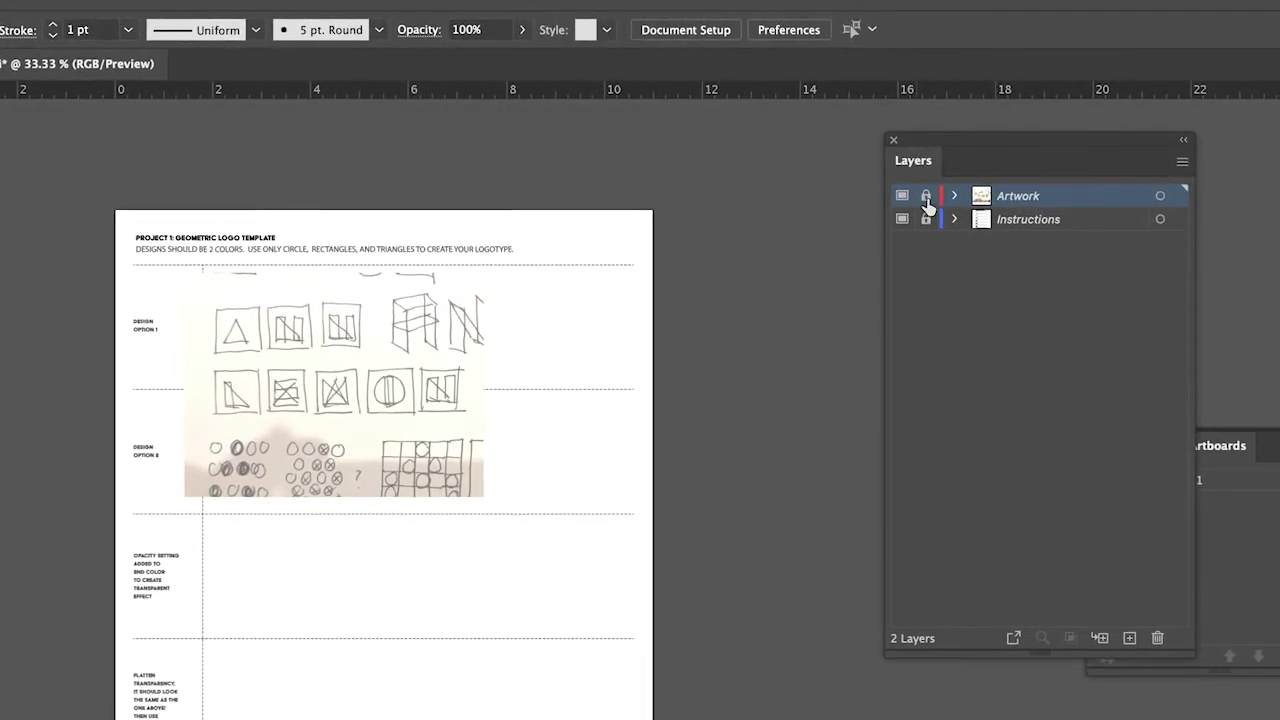
click(1182, 162)
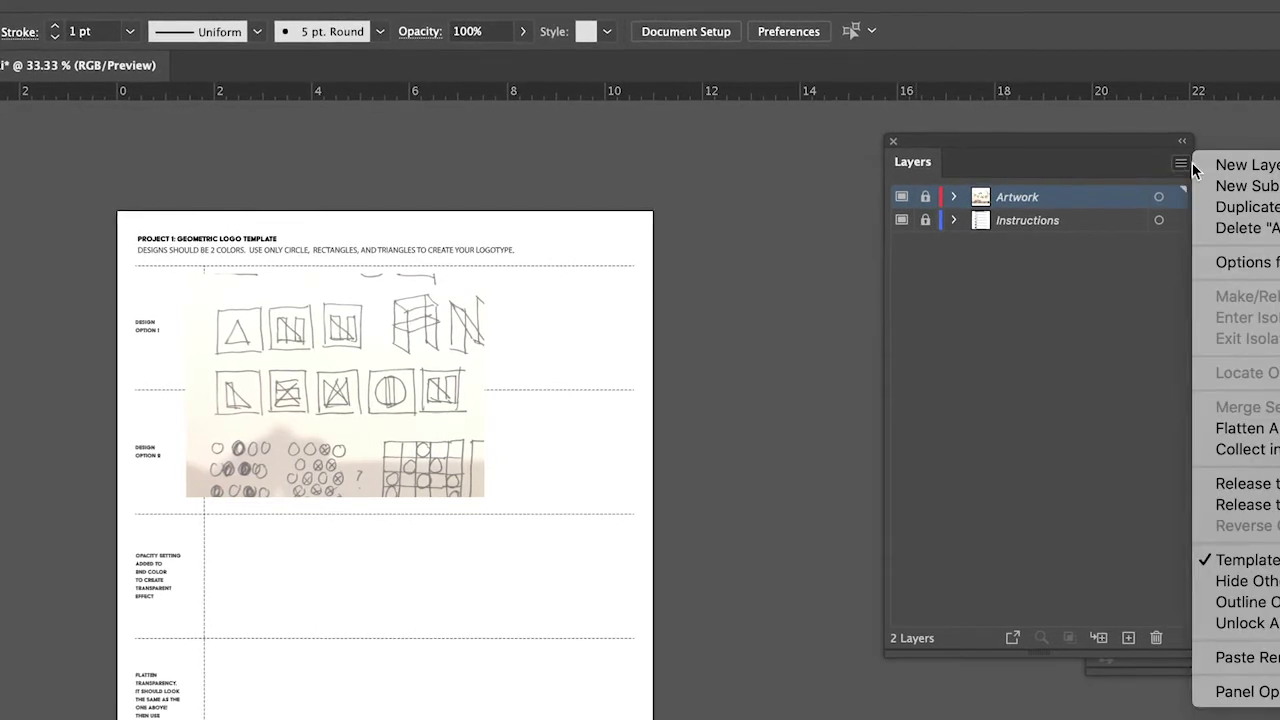
click(1228, 165)
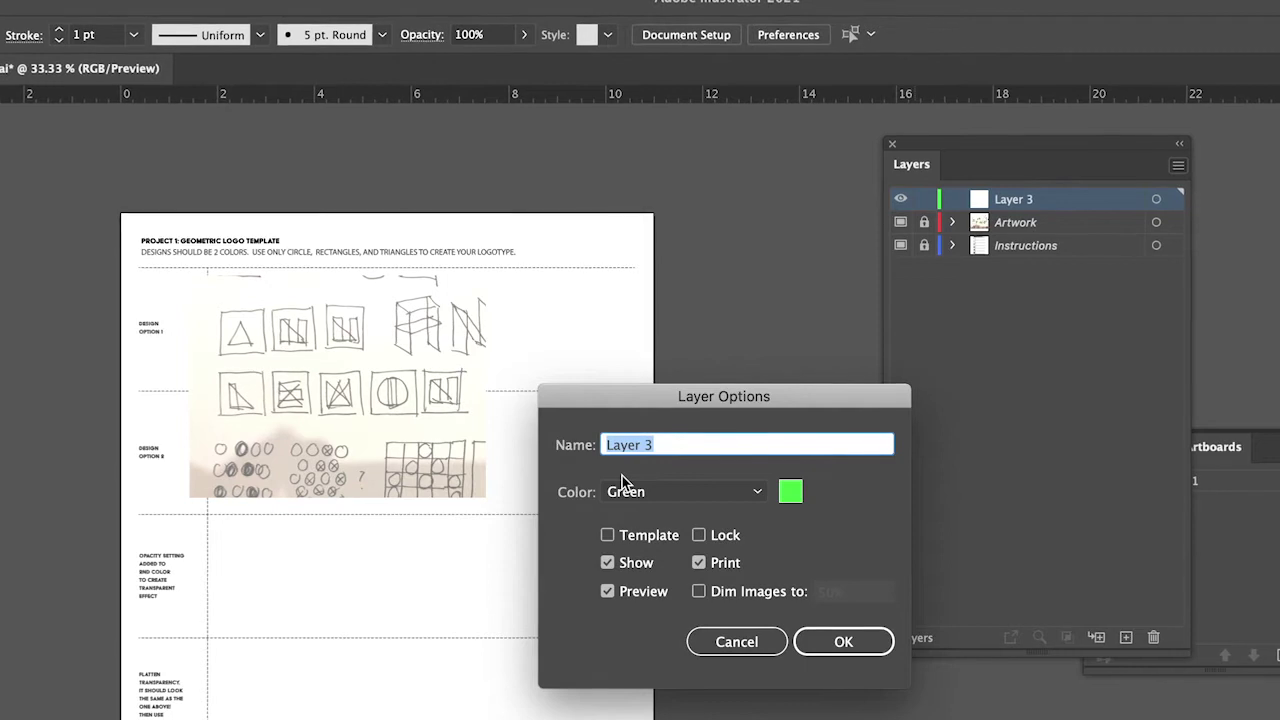
text(art)
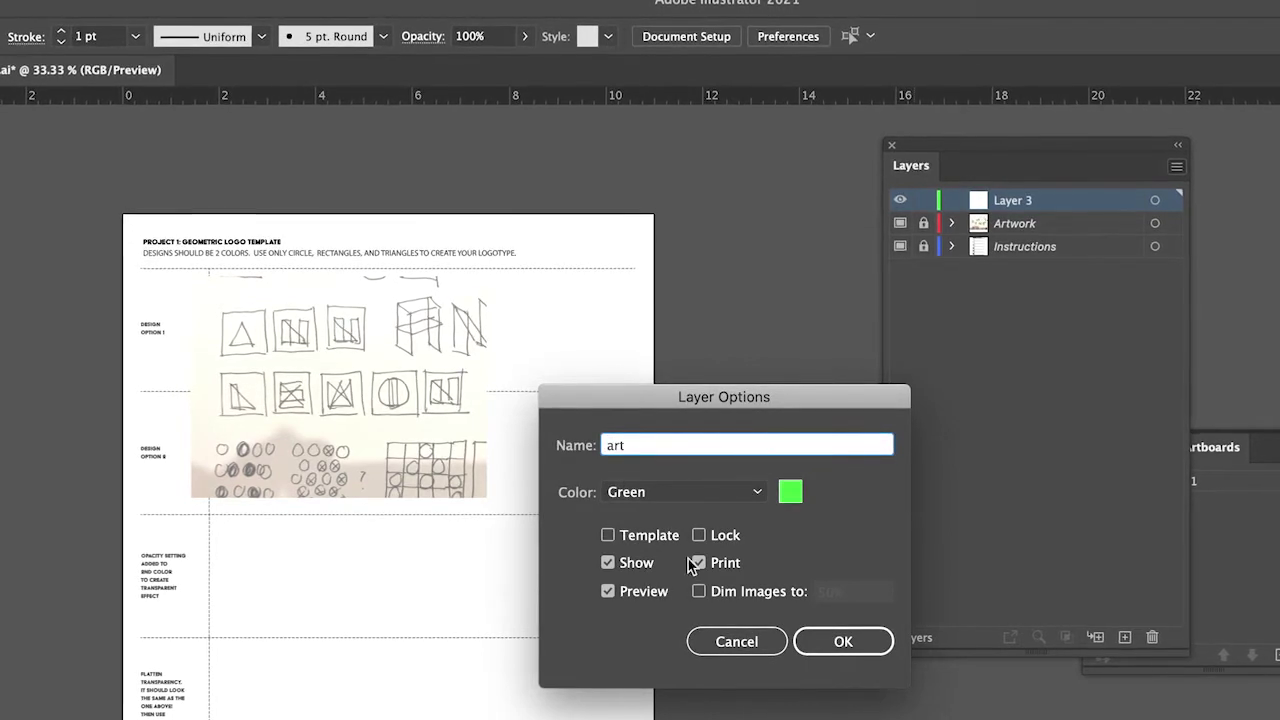
click(826, 640)
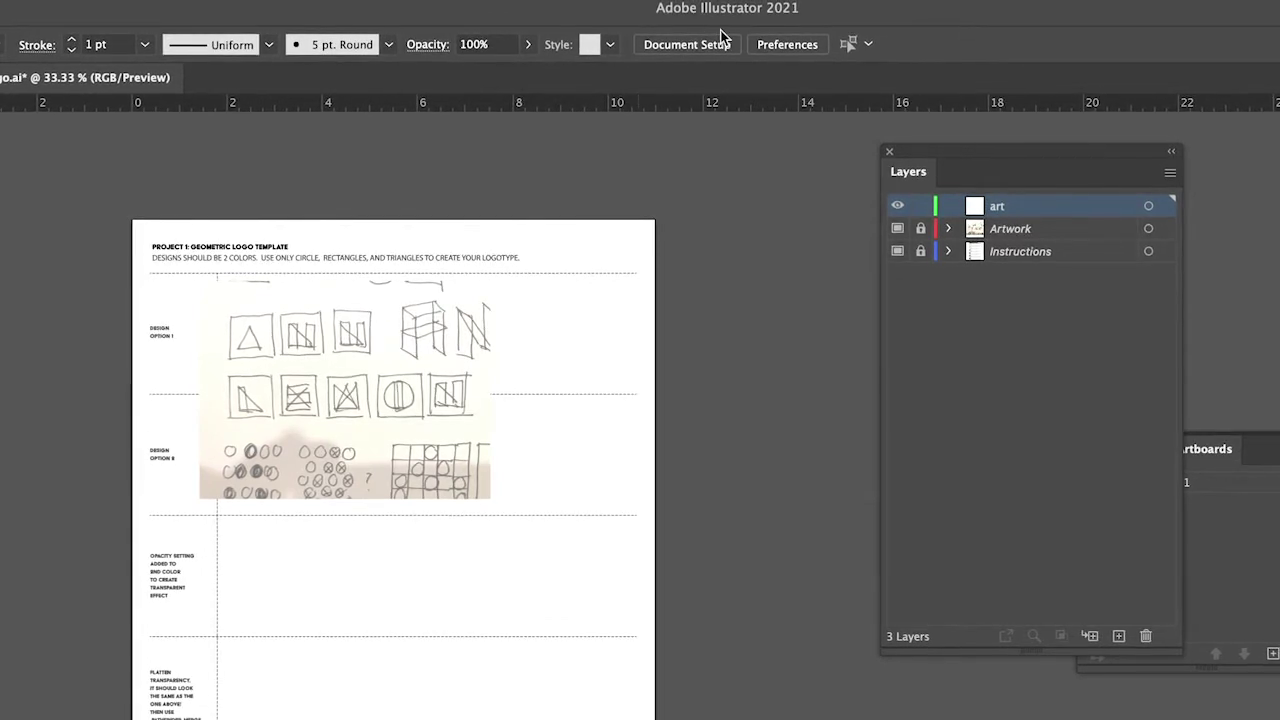
Unlock the Artwork template layer and move the sketch image up so it overlaps the artboard's upper edge
click(434, 406)
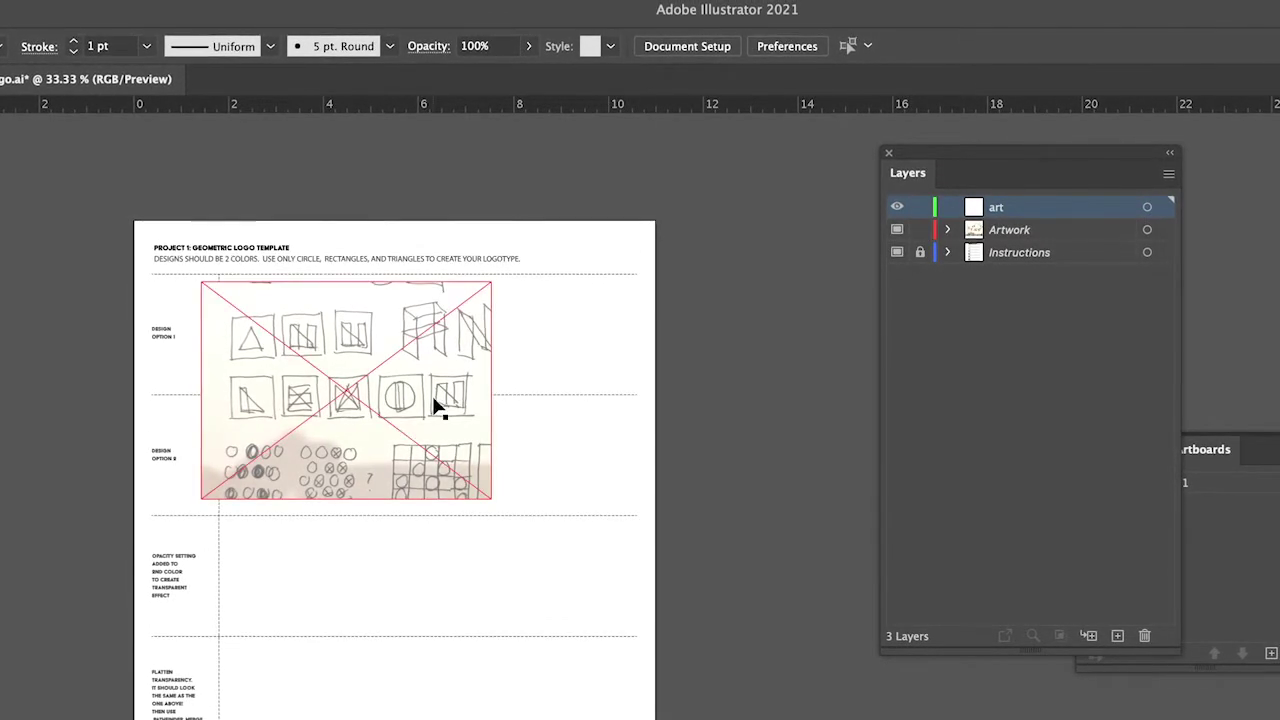
drag(392, 421, 412, 354)
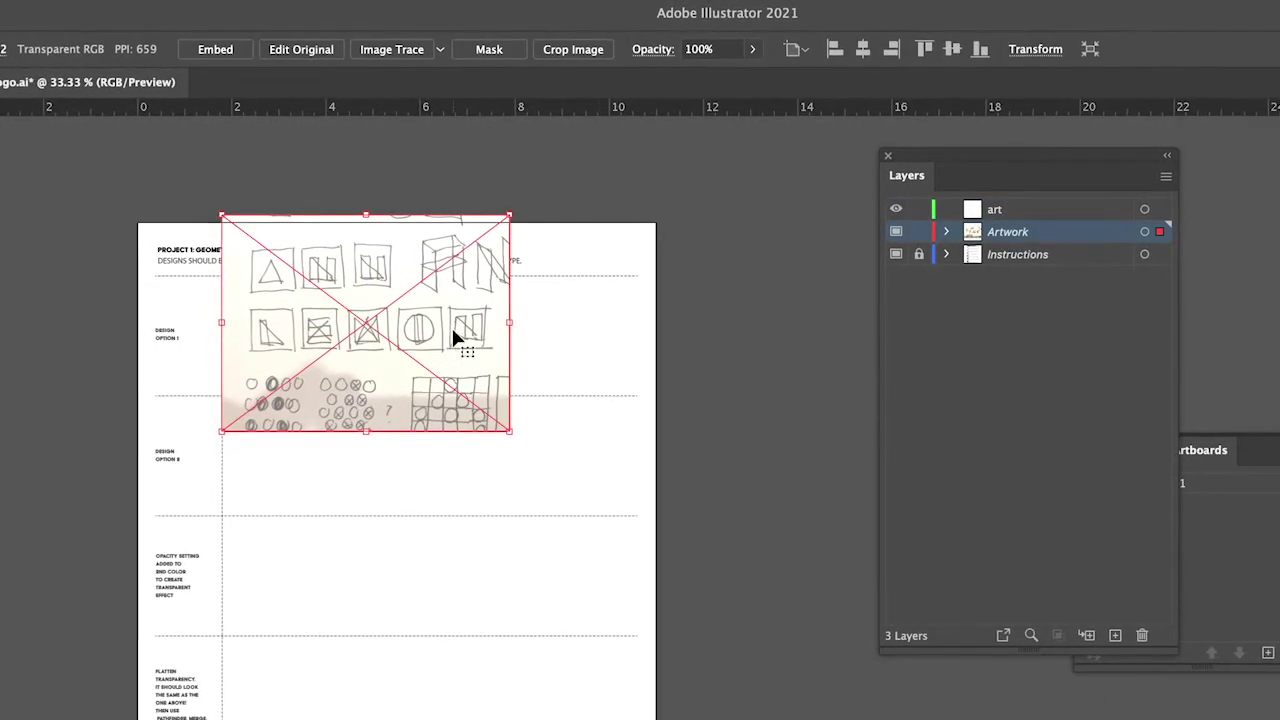
Lock the Artwork template layer
click(917, 234)
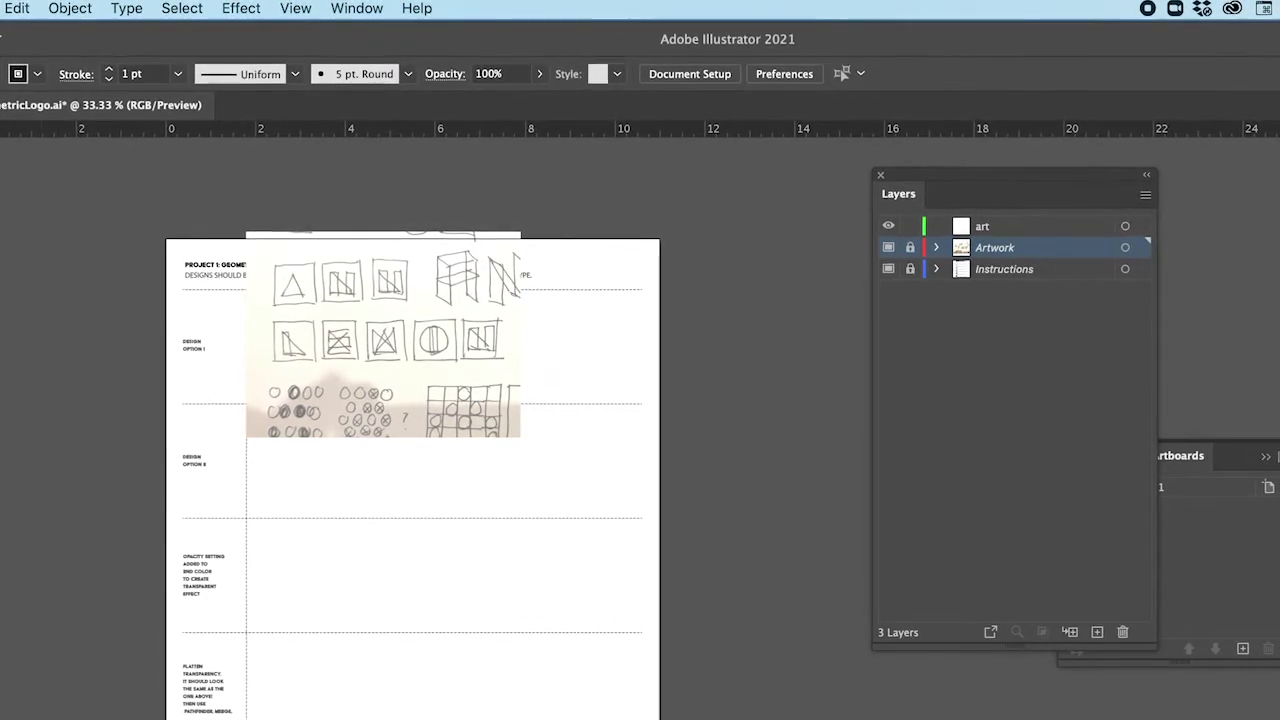
Examine the two rows of sketched logo squares up close
click(287, 366)
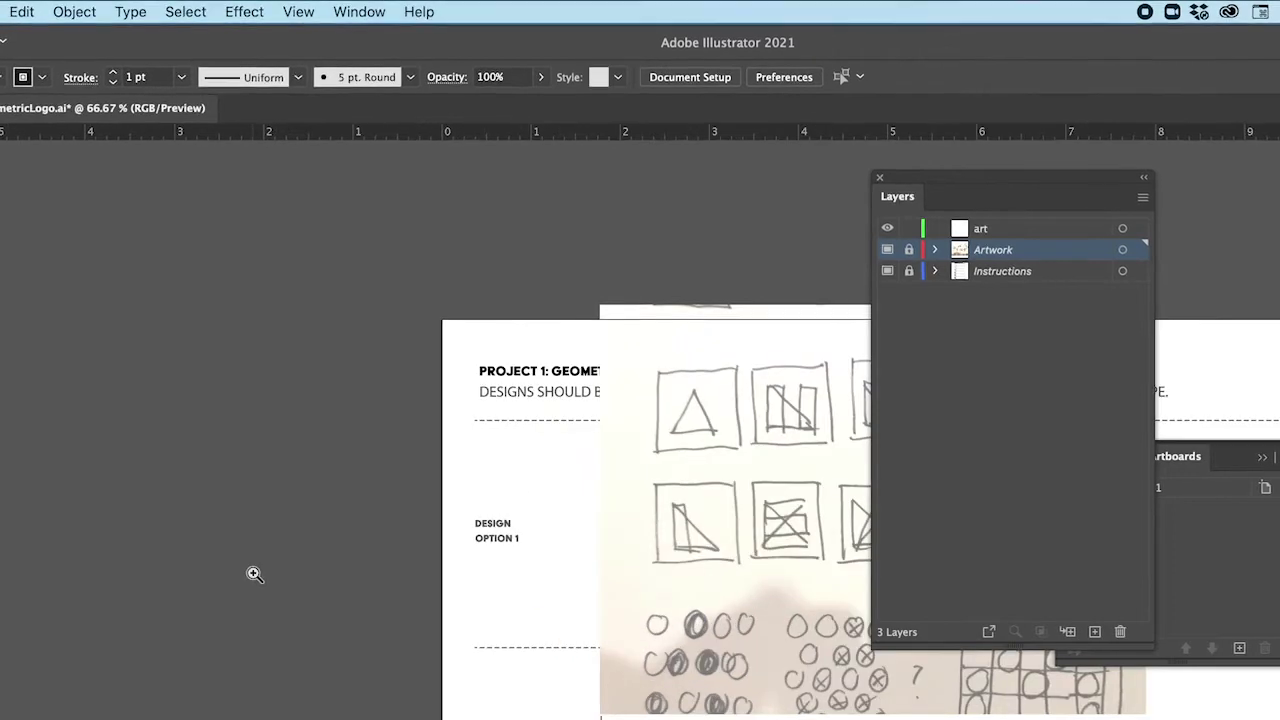
key(super+equal)
scroll(332, 587, right, 3)
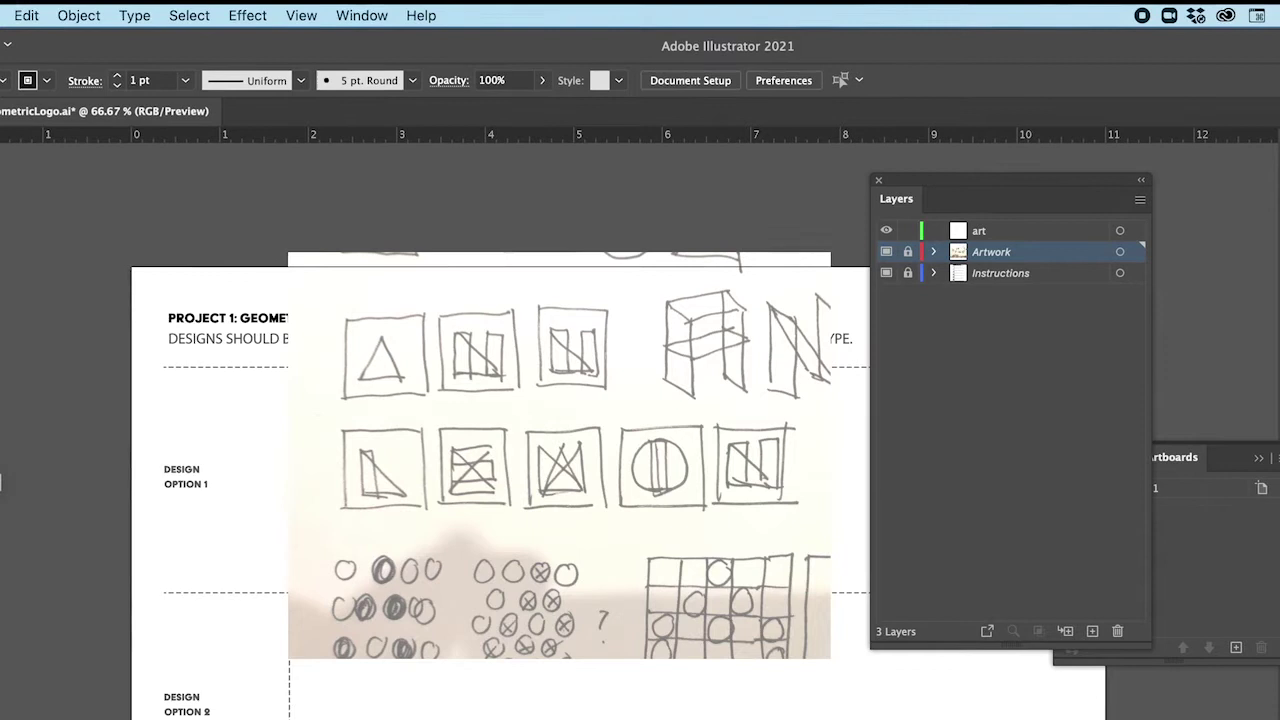
click(456, 426)
scroll(538, 549, down, 2)
scroll(538, 549, right, 3)
scroll(538, 549, down, 1)
scroll(538, 549, right, 1)
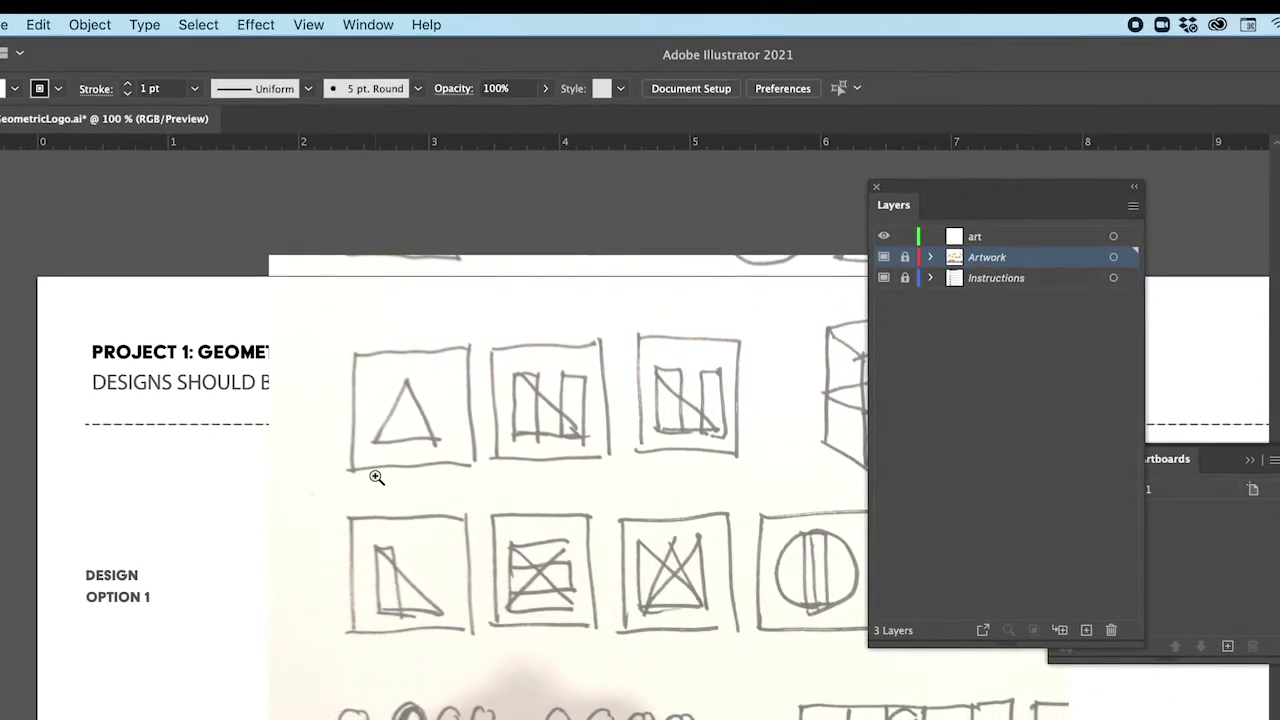
scroll(392, 487, up, 3)
scroll(392, 487, left, 5)
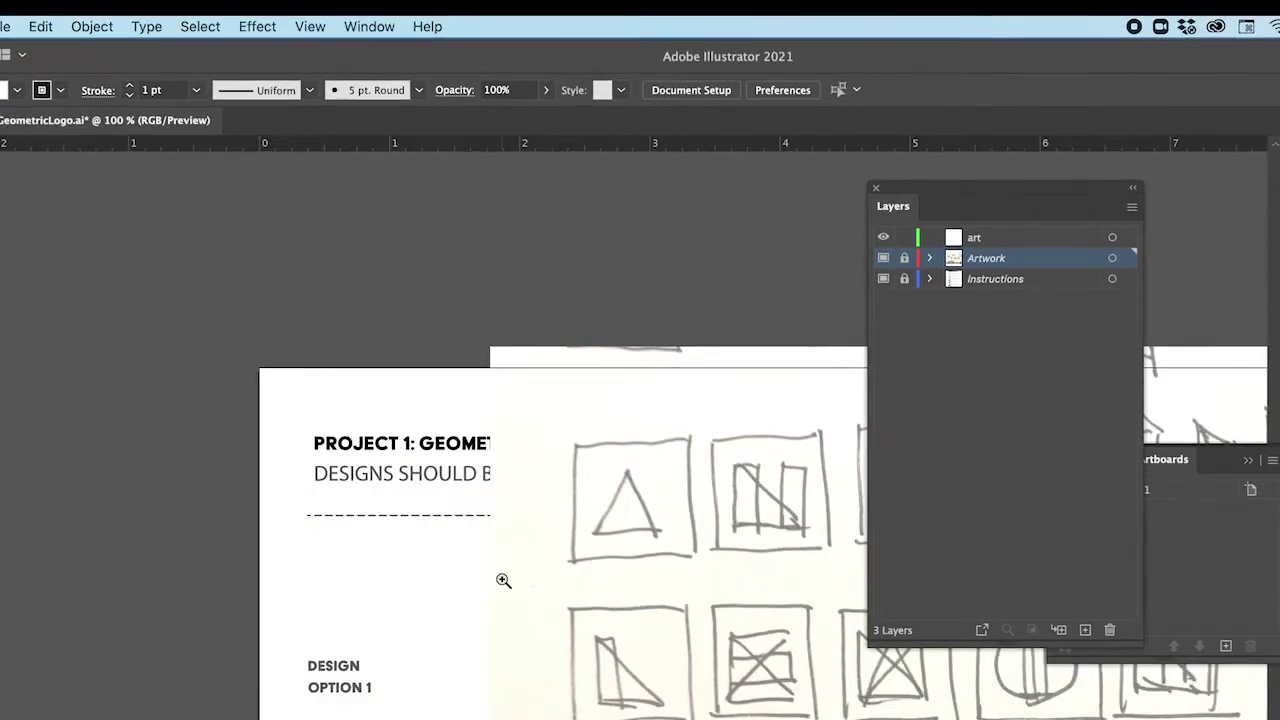
scroll(503, 580, right, 4)
scroll(503, 580, down, 1)
drag(503, 580, 502, 583)
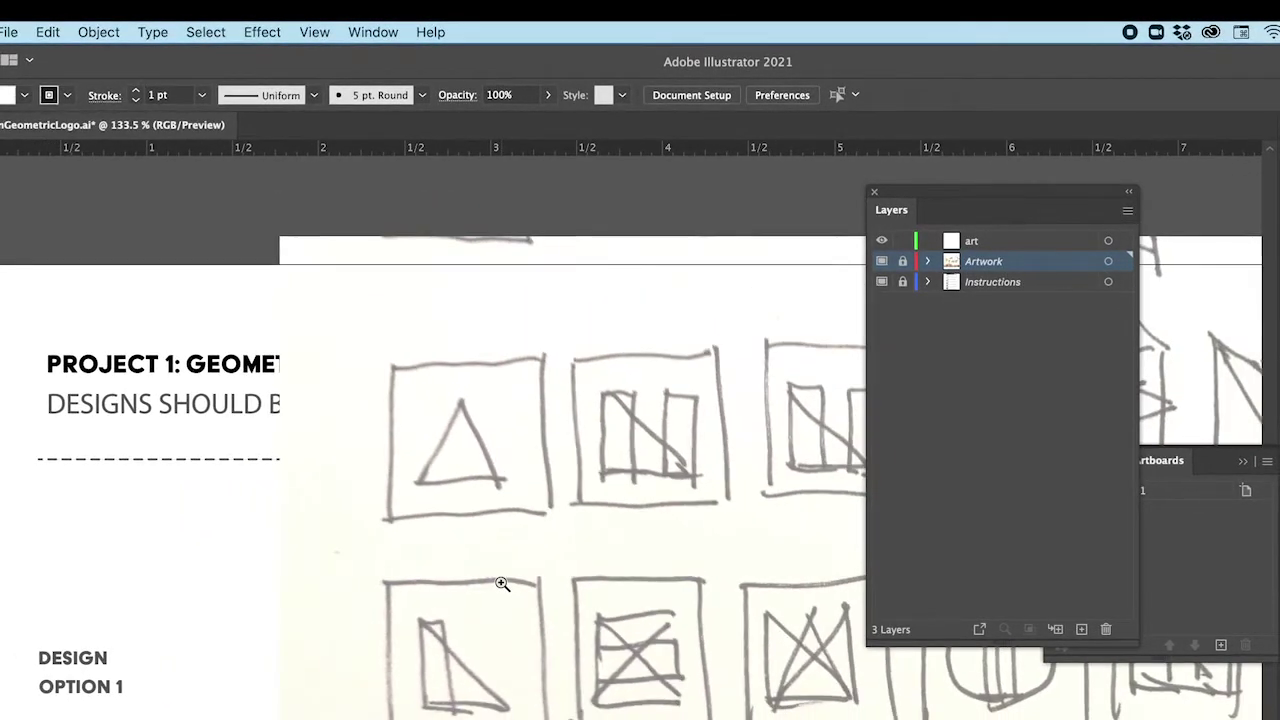
drag(503, 584, 370, 511)
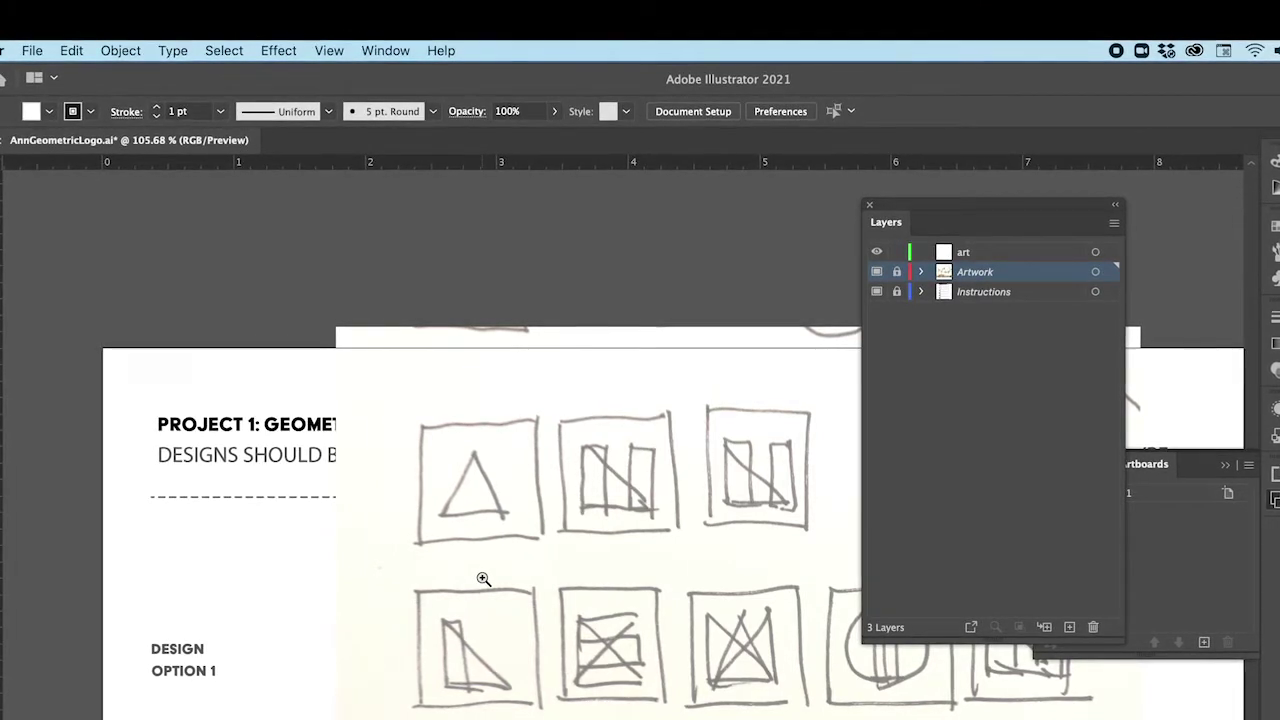
mouse_move(479, 562)
mouse_down()
mouse_move(251, 451)
mouse_move(197, 488)
mouse_move(214, 486)
mouse_move(205, 474)
mouse_move(243, 449)
mouse_move(246, 477)
mouse_move(200, 520)
mouse_move(223, 498)
mouse_up()
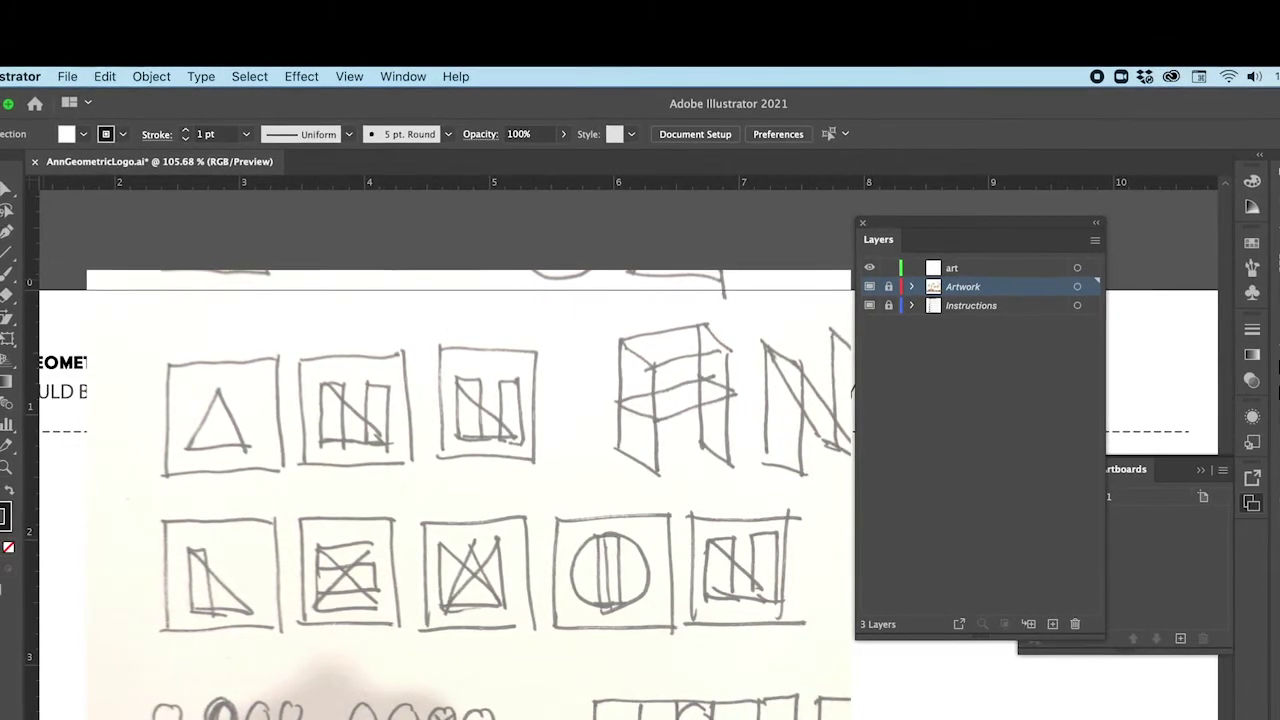
Draw a square on the art layer over the first sketched box in the second row with the Rectangle tool
click(10, 283)
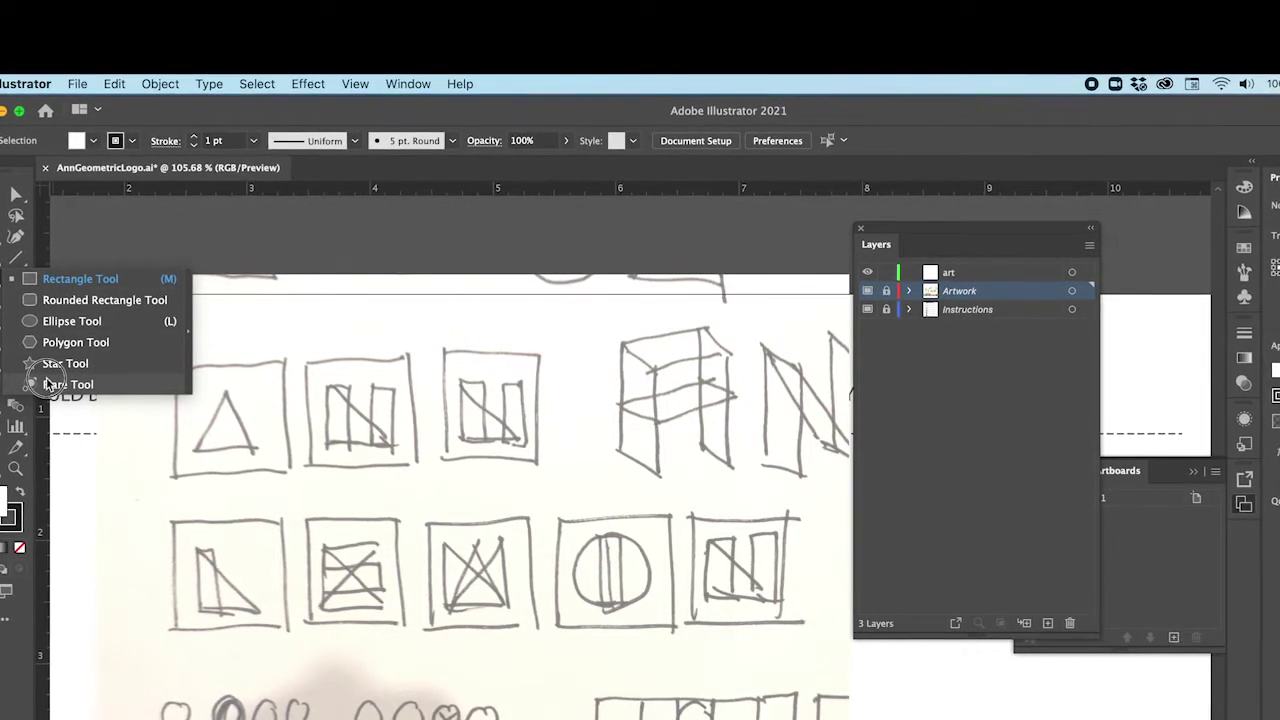
click(45, 285)
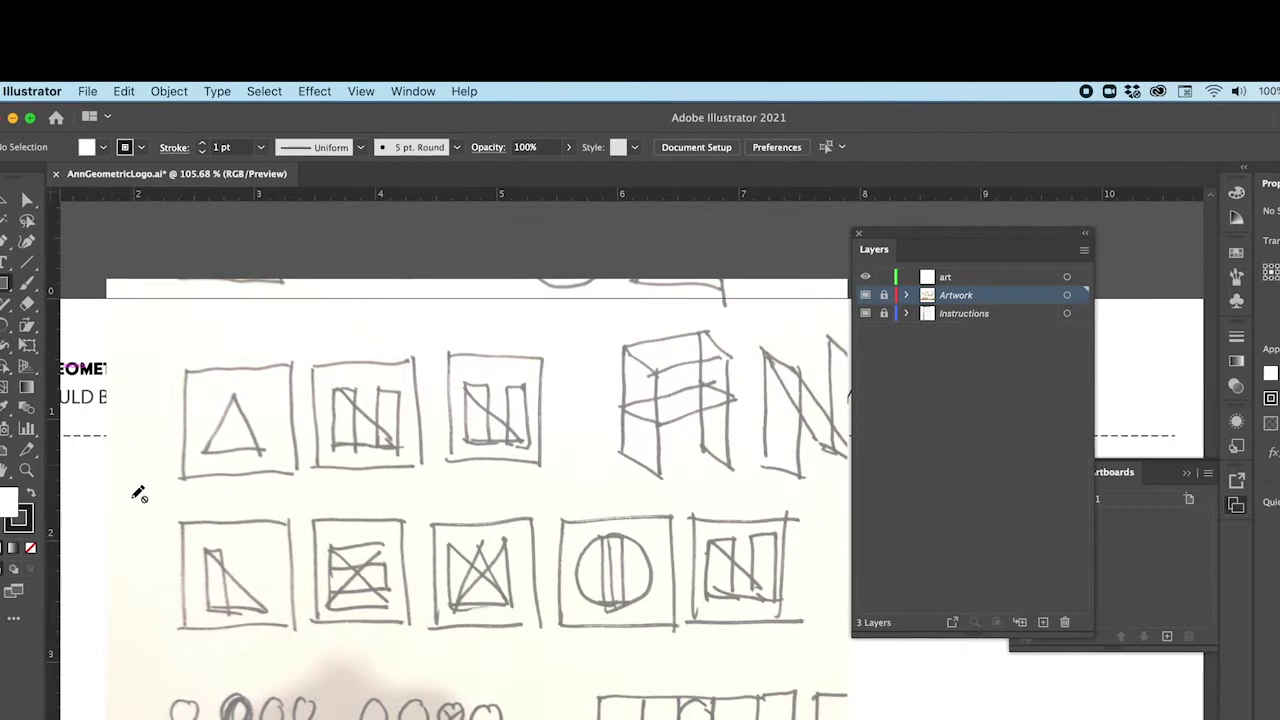
click(943, 278)
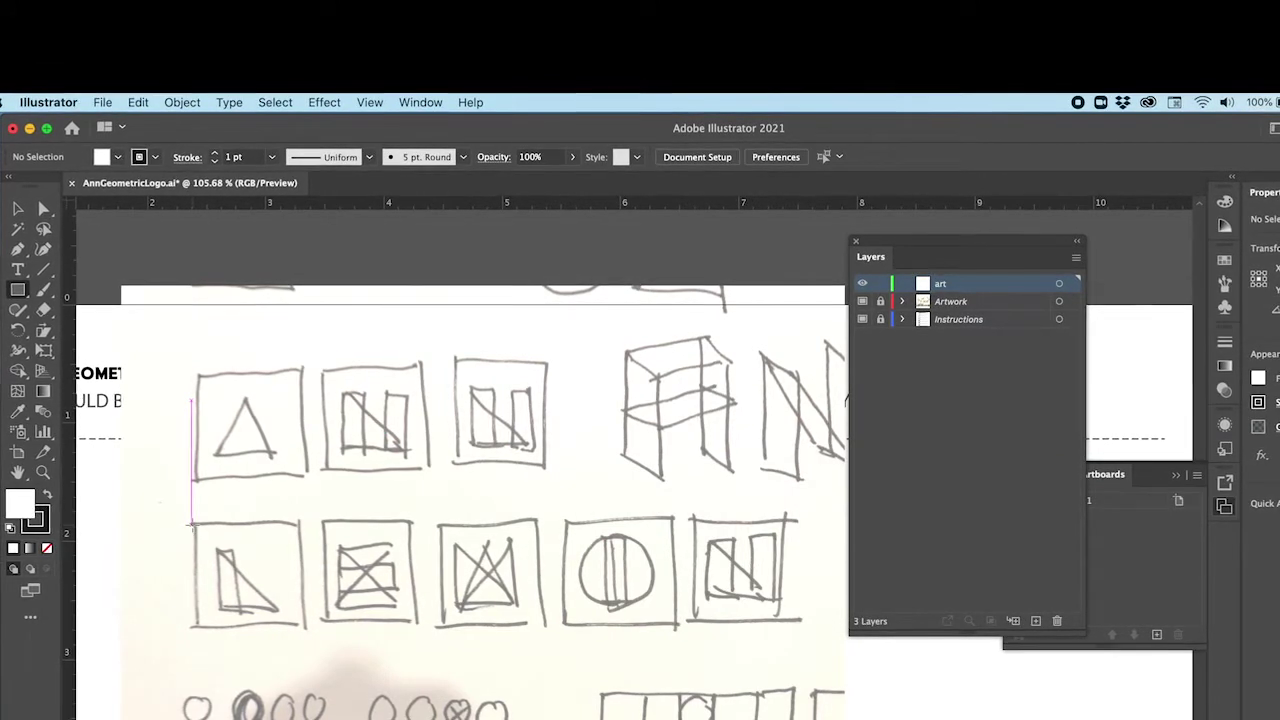
mouse_move(190, 521)
mouse_down()
mouse_move(286, 594)
mouse_move(305, 625)
mouse_up()
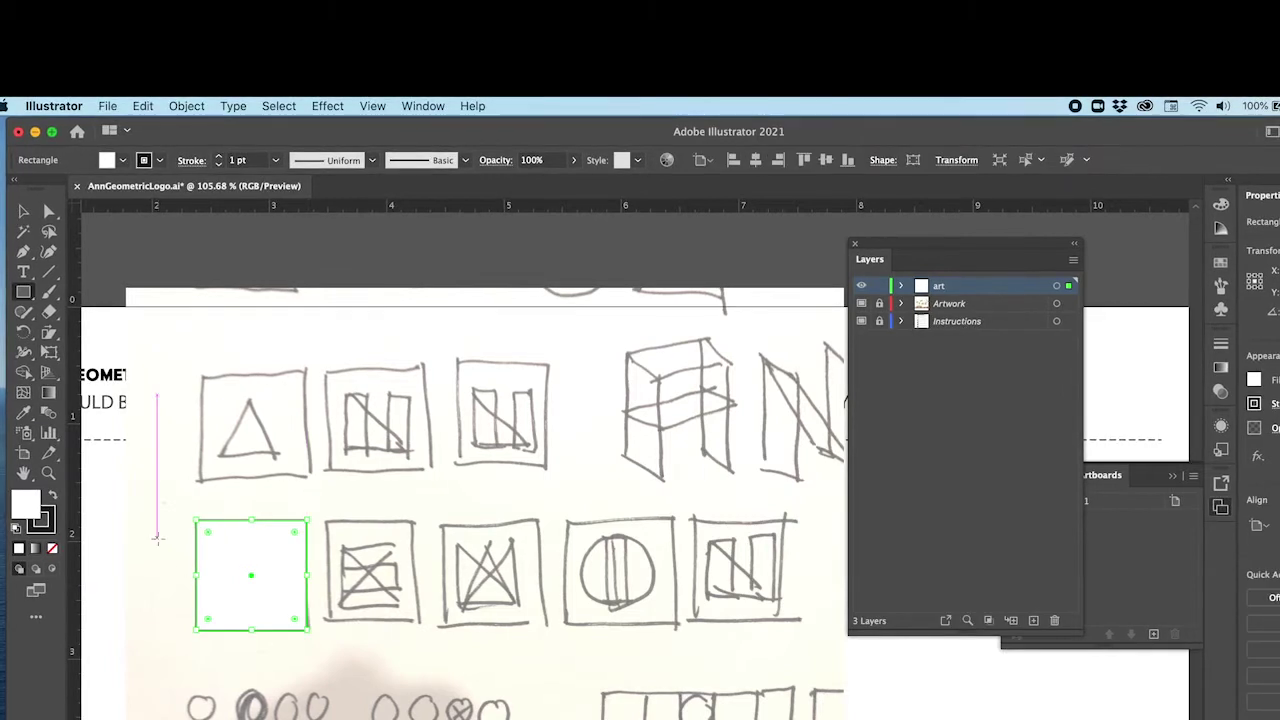
Set the new square's fill to None so the sketch shows through, and deselect it
click(34, 508)
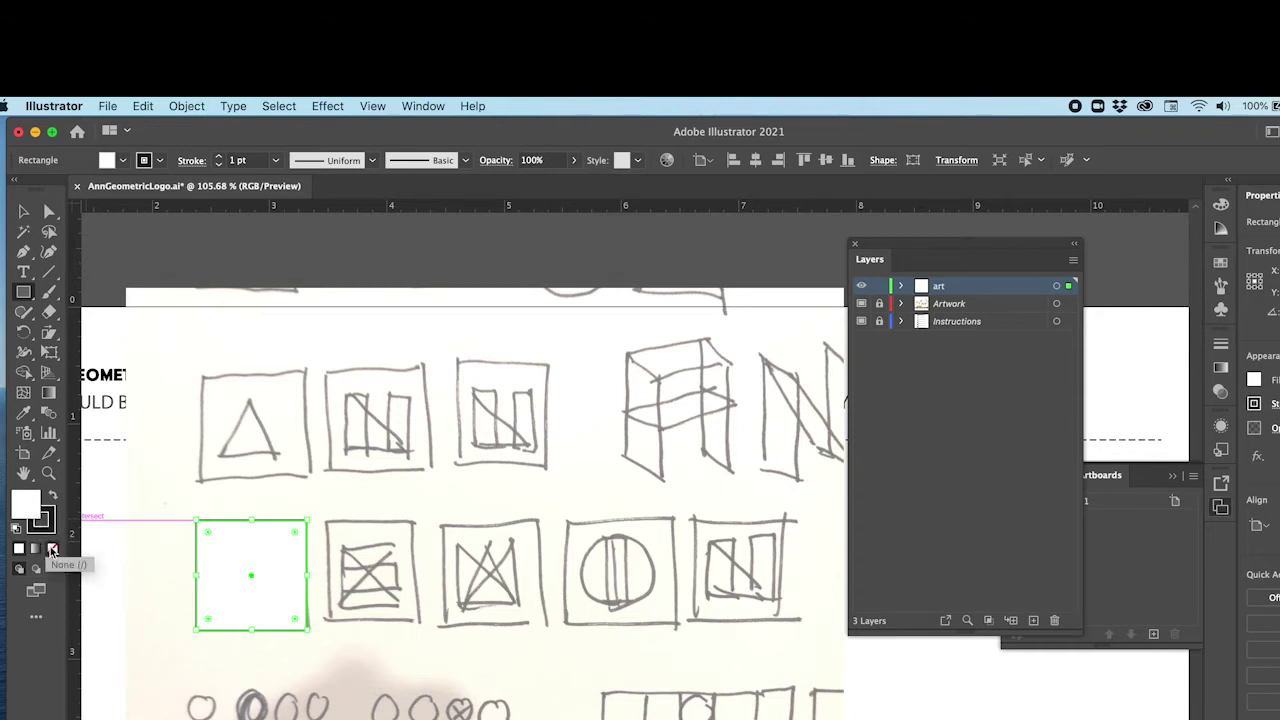
click(52, 549)
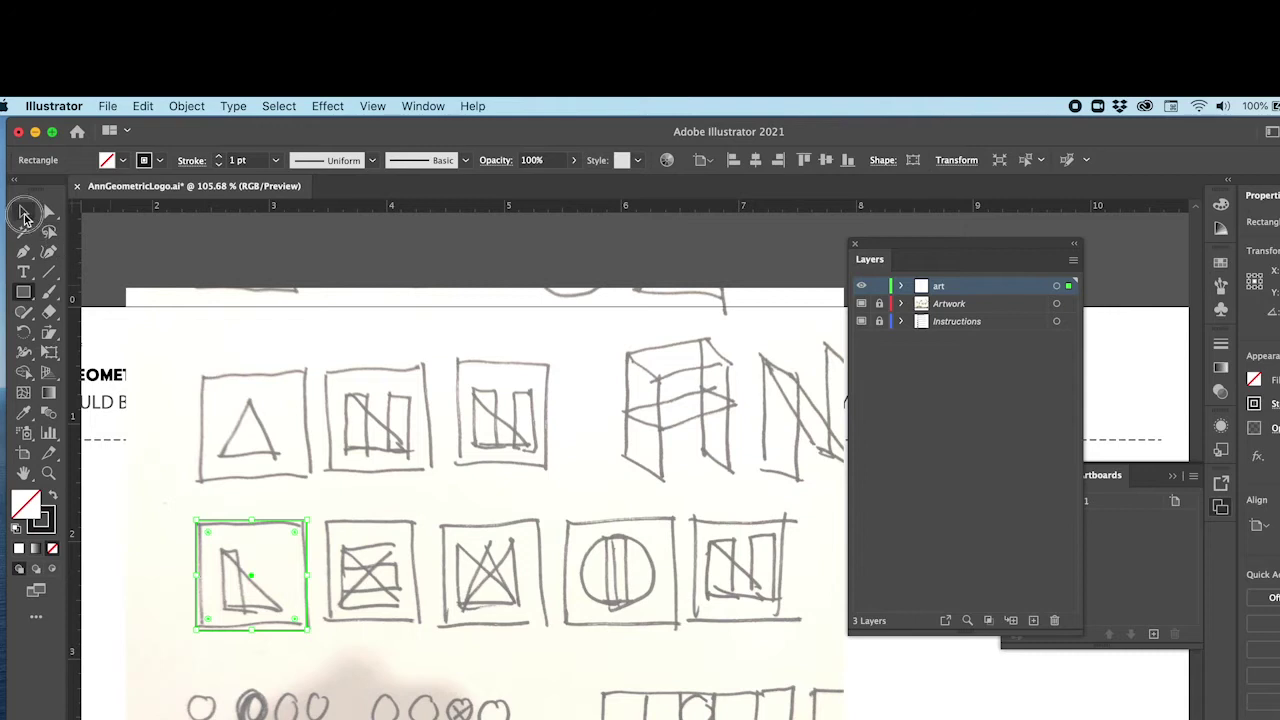
key(v)
click(142, 455)
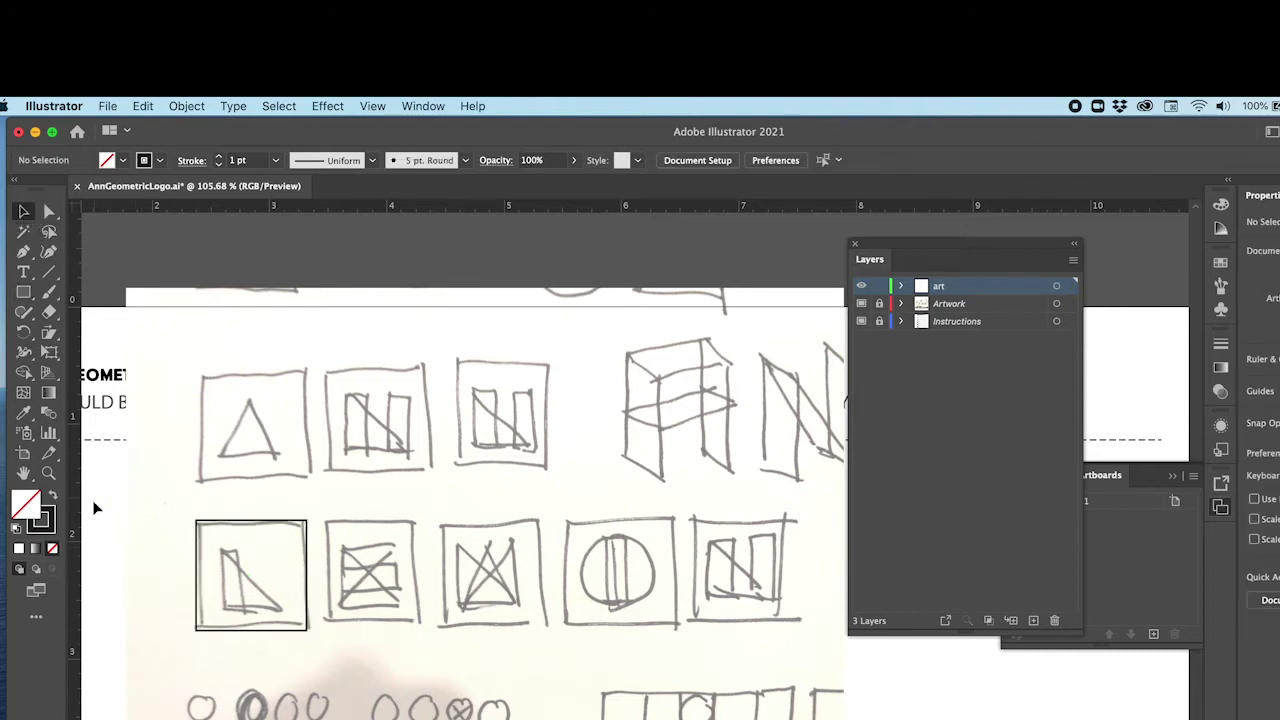
Change the square's stroke color to the pinkish red EF0F4F
click(197, 563)
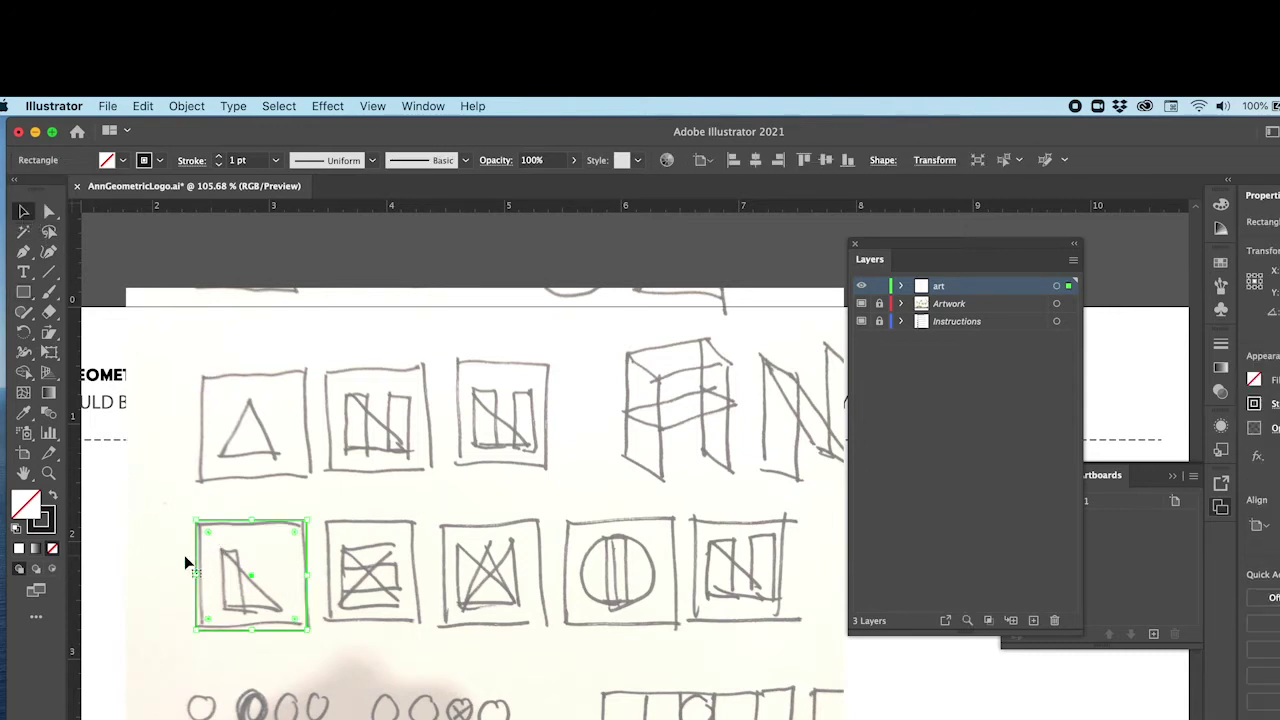
click(50, 516)
double_click(50, 516)
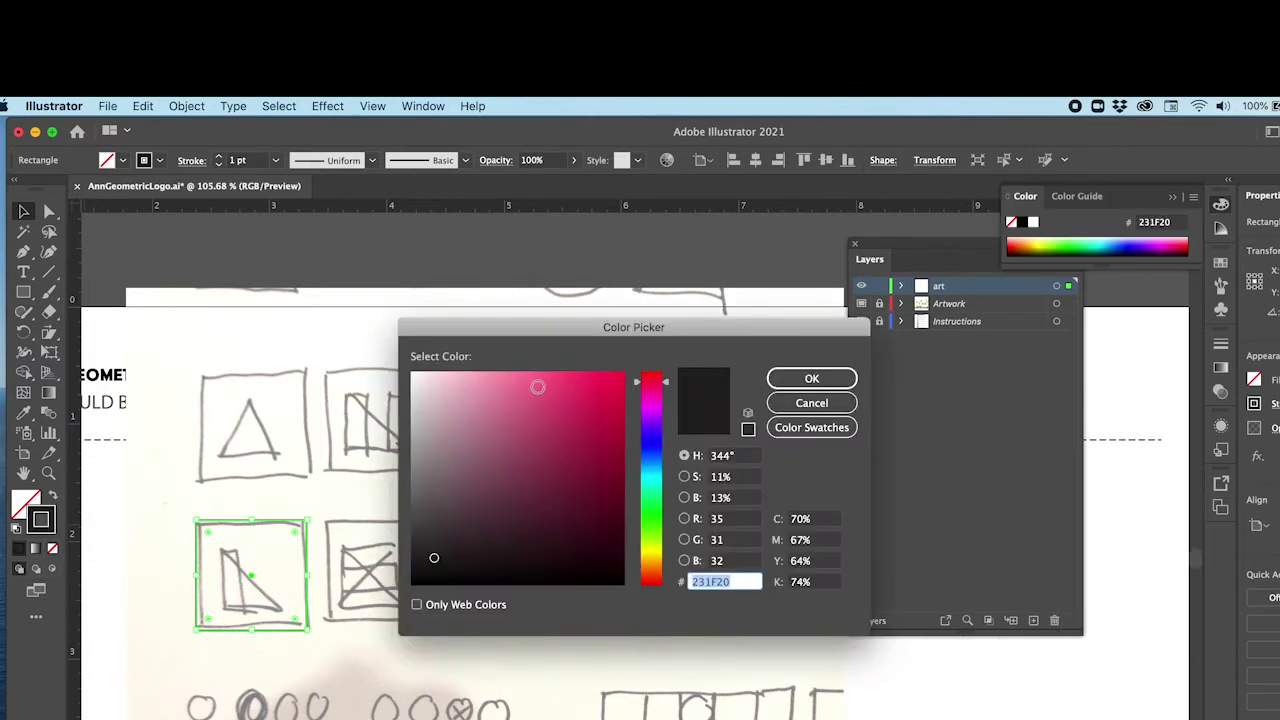
click(612, 390)
click(811, 378)
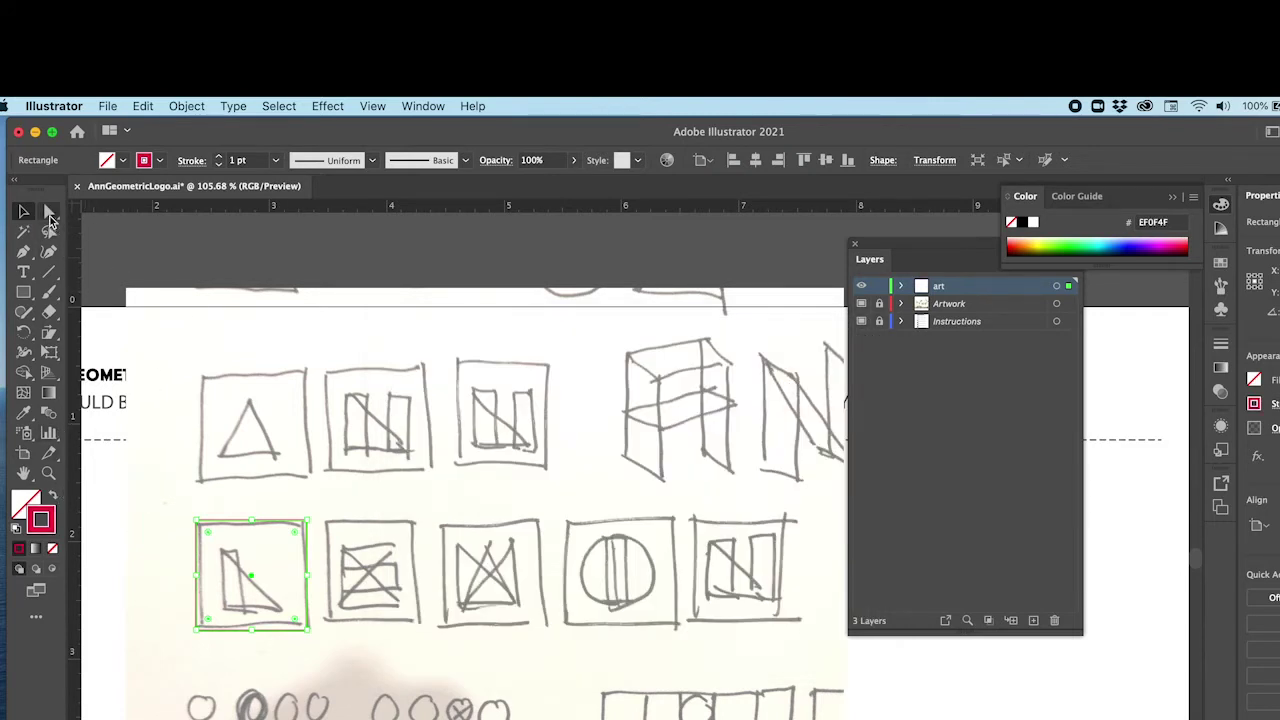
click(158, 536)
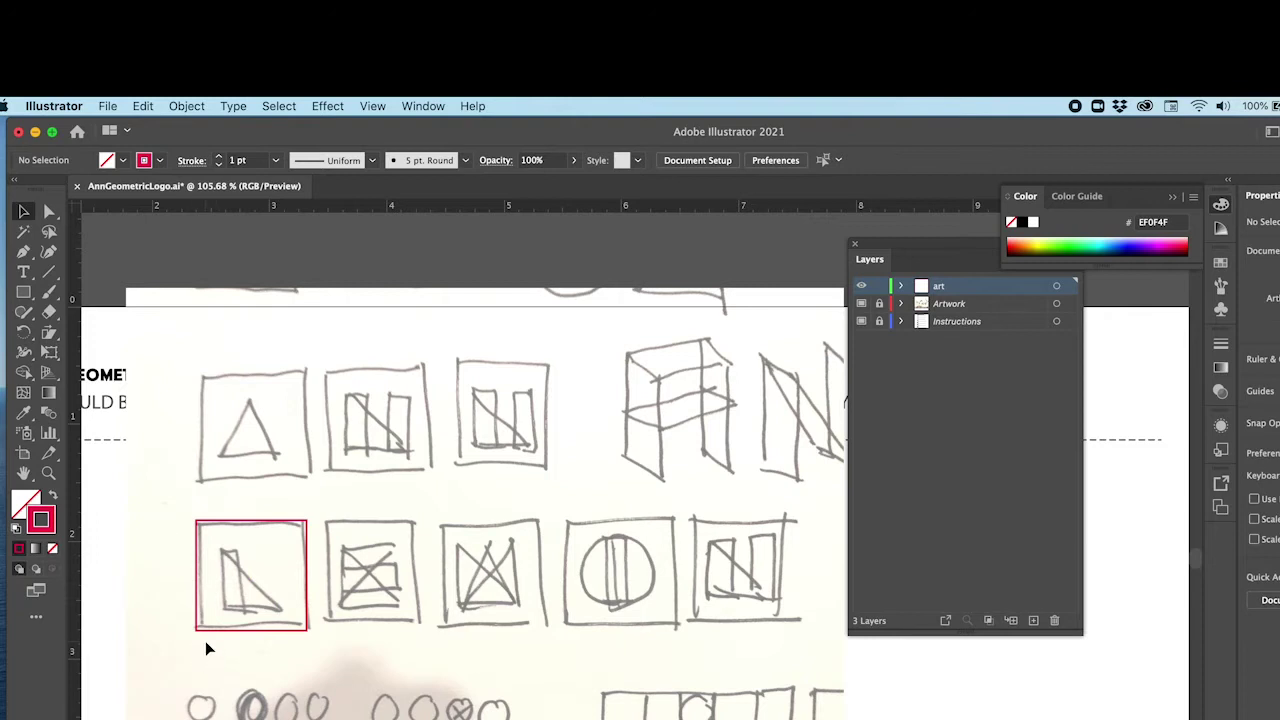
Scale the red square down slightly and shift it to line up with the first sketched box
click(303, 628)
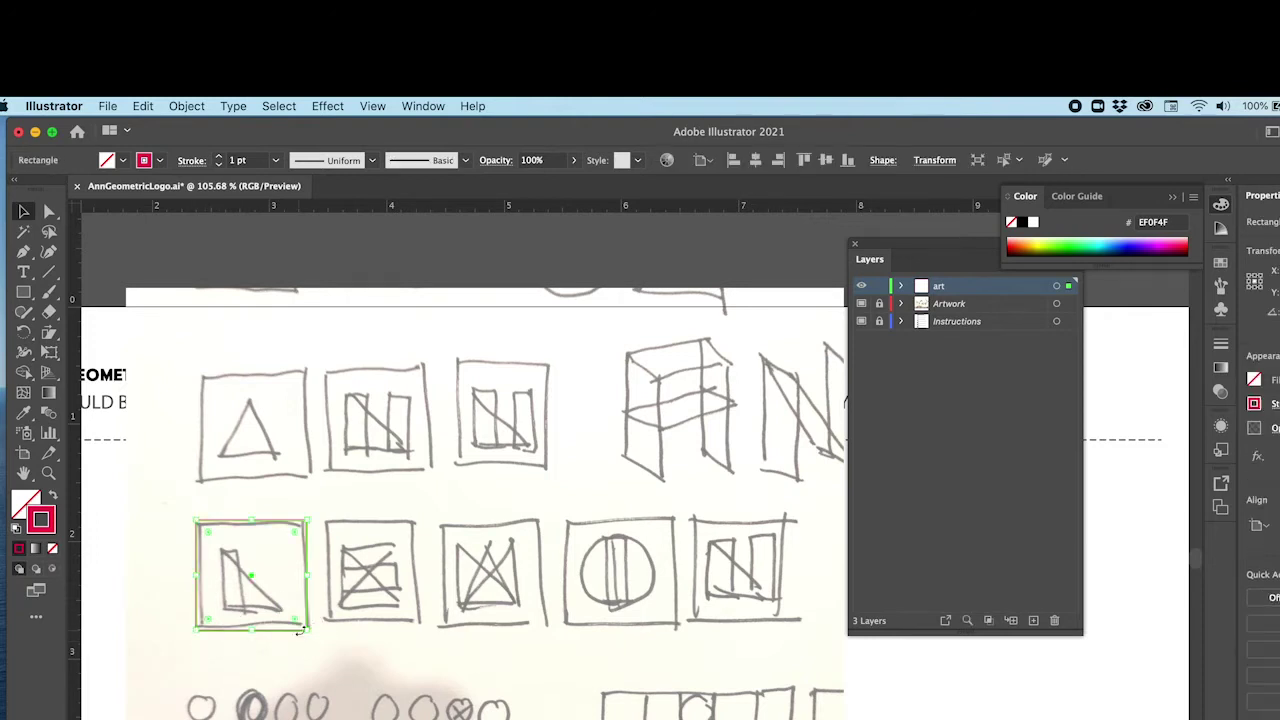
drag(306, 631, 302, 621)
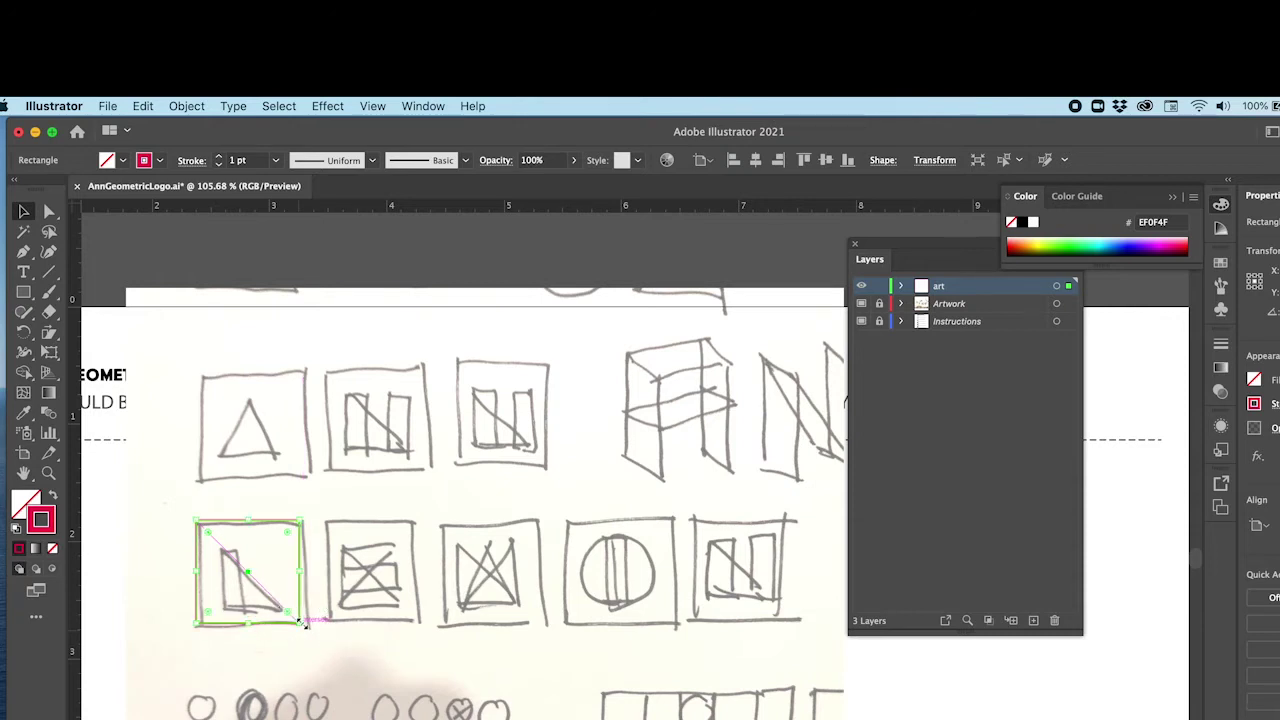
click(283, 654)
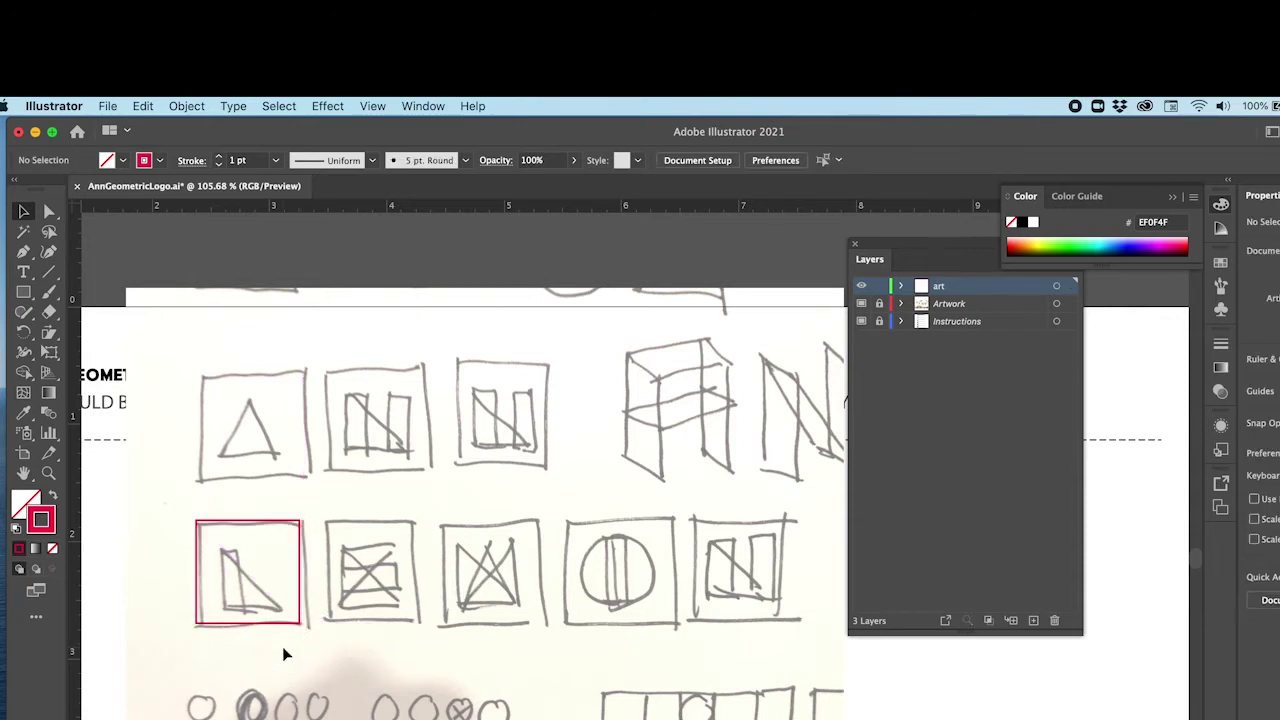
drag(265, 625, 273, 626)
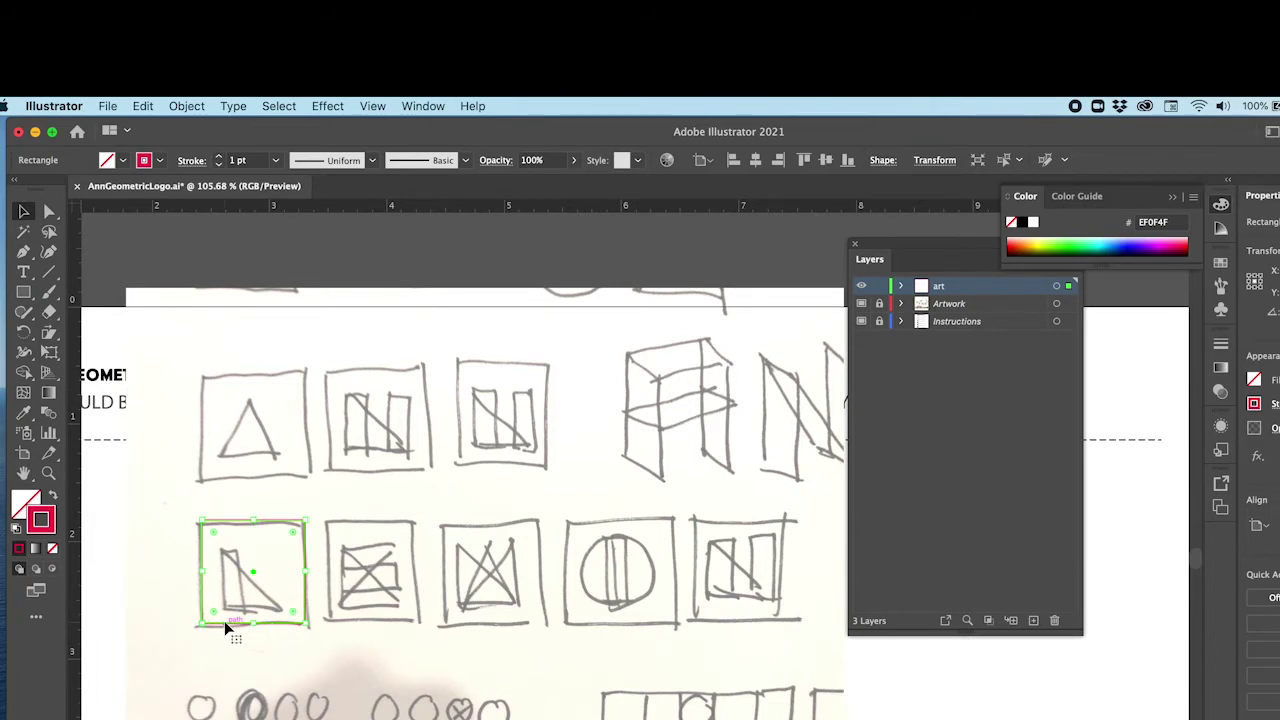
Duplicate the red square horizontally so each of the other four sketched boxes in the second row has a copy
drag(226, 627, 478, 630)
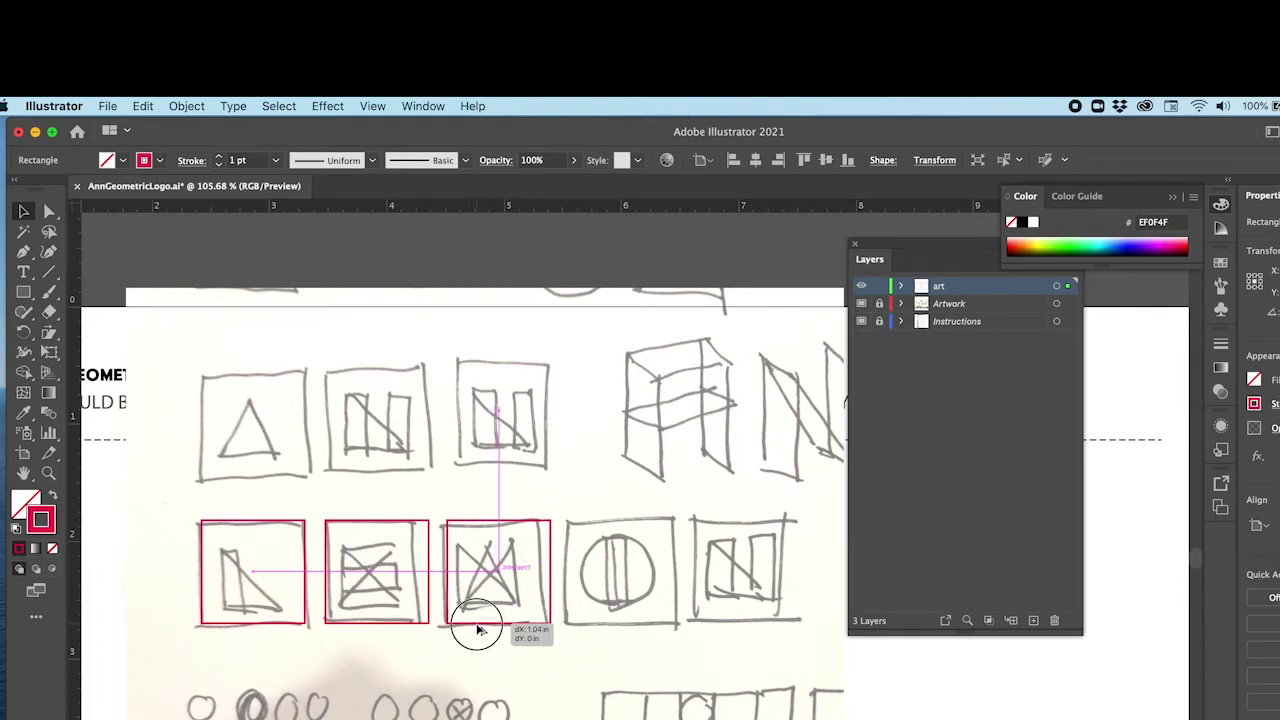
mouse_move(478, 630)
mouse_down()
mouse_move(600, 622)
mouse_move(712, 642)
mouse_move(728, 628)
mouse_up()
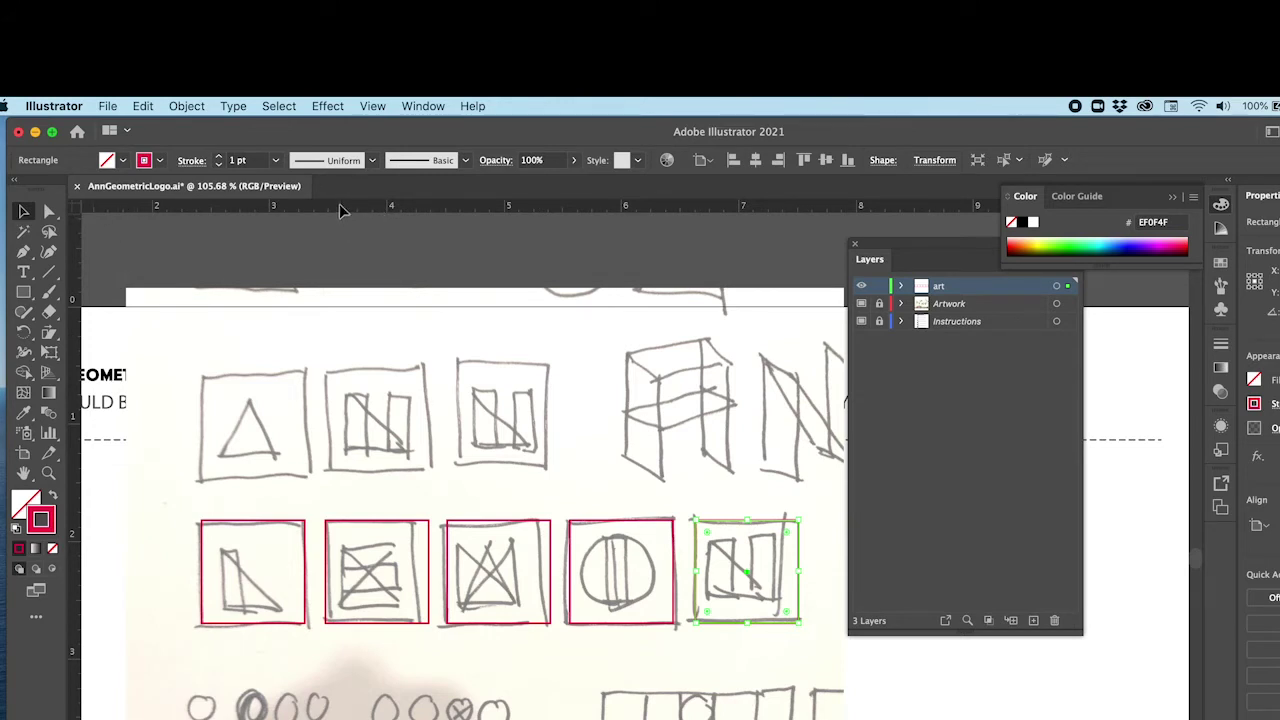
Hide the rulers and show them again
click(373, 105)
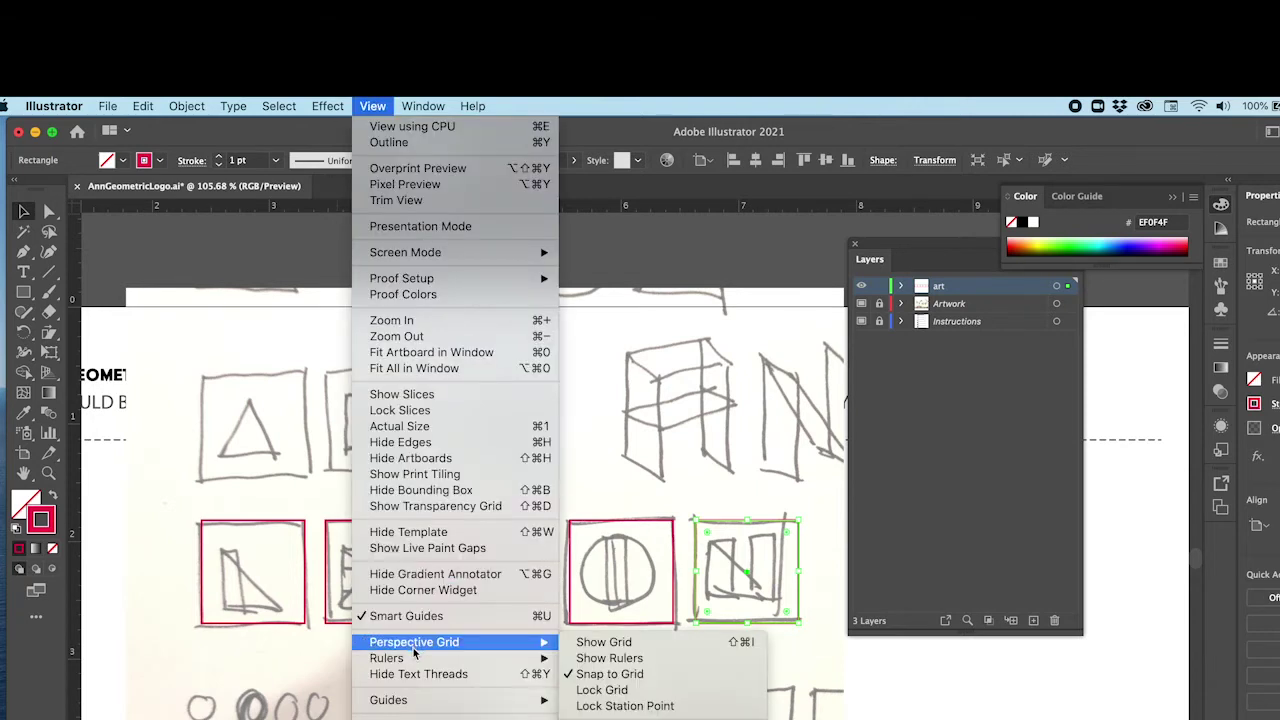
mouse_move(415, 658)
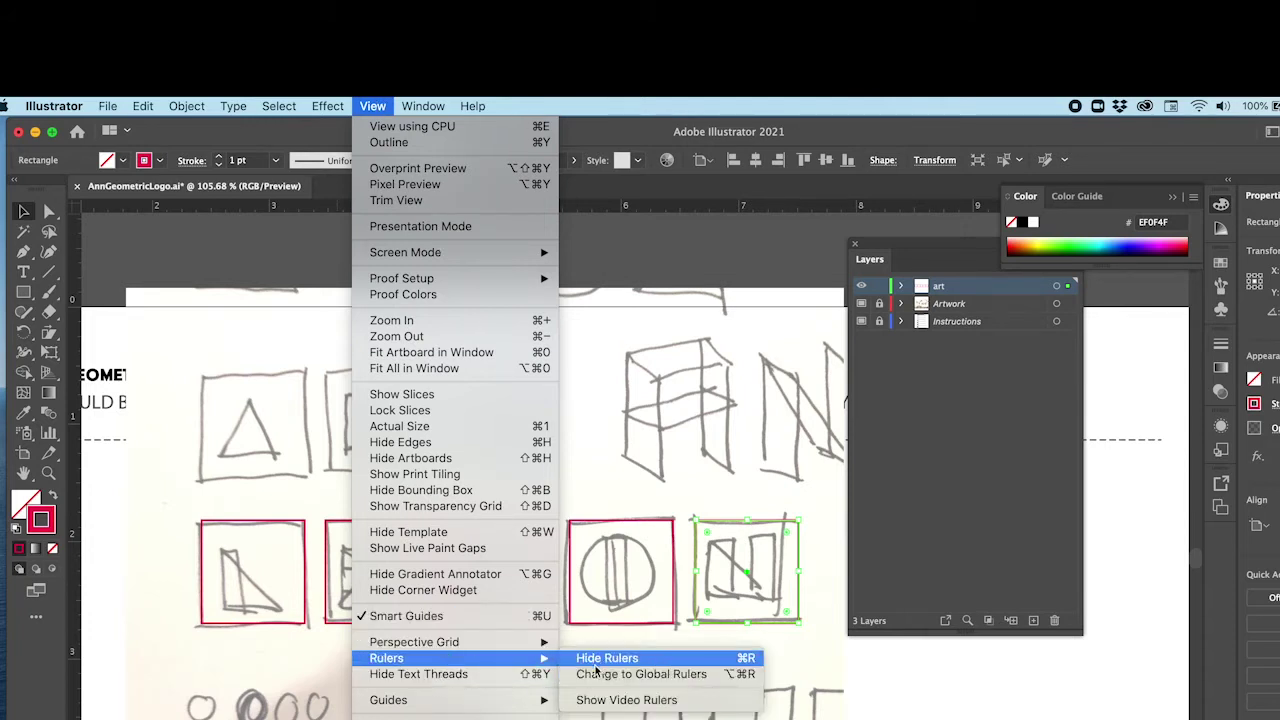
click(371, 104)
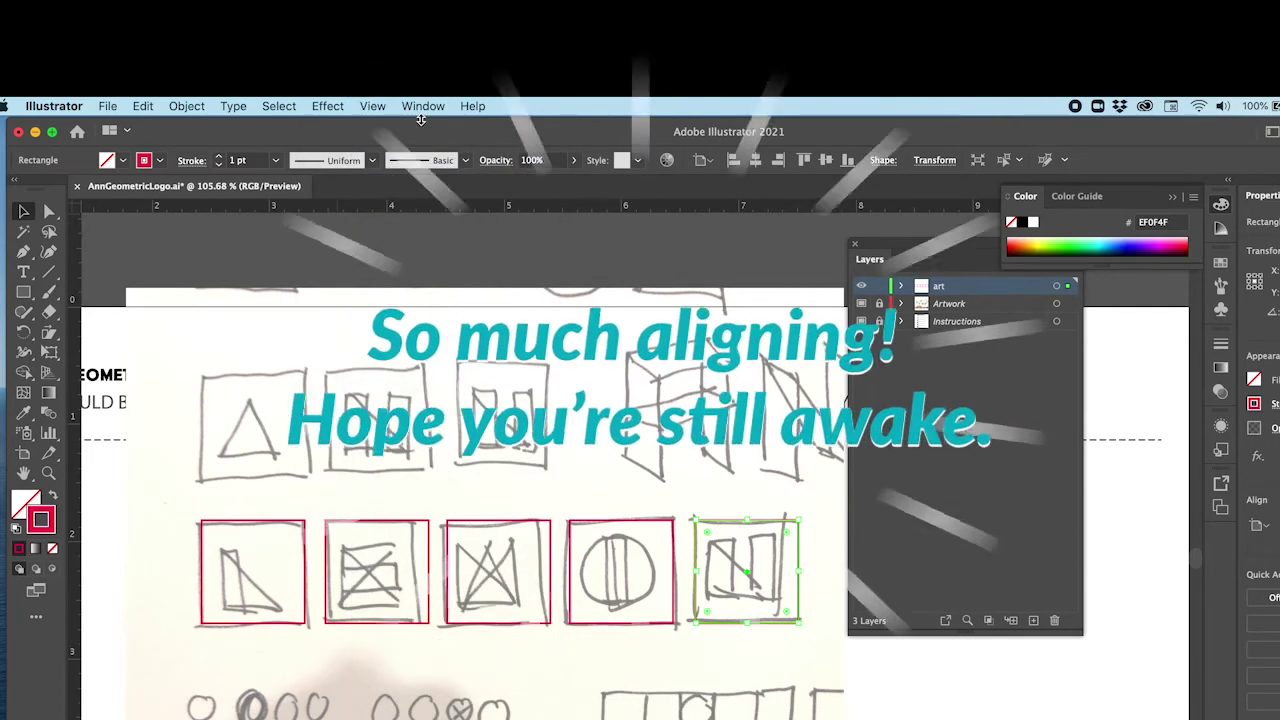
key(super+r)
key(super+r)
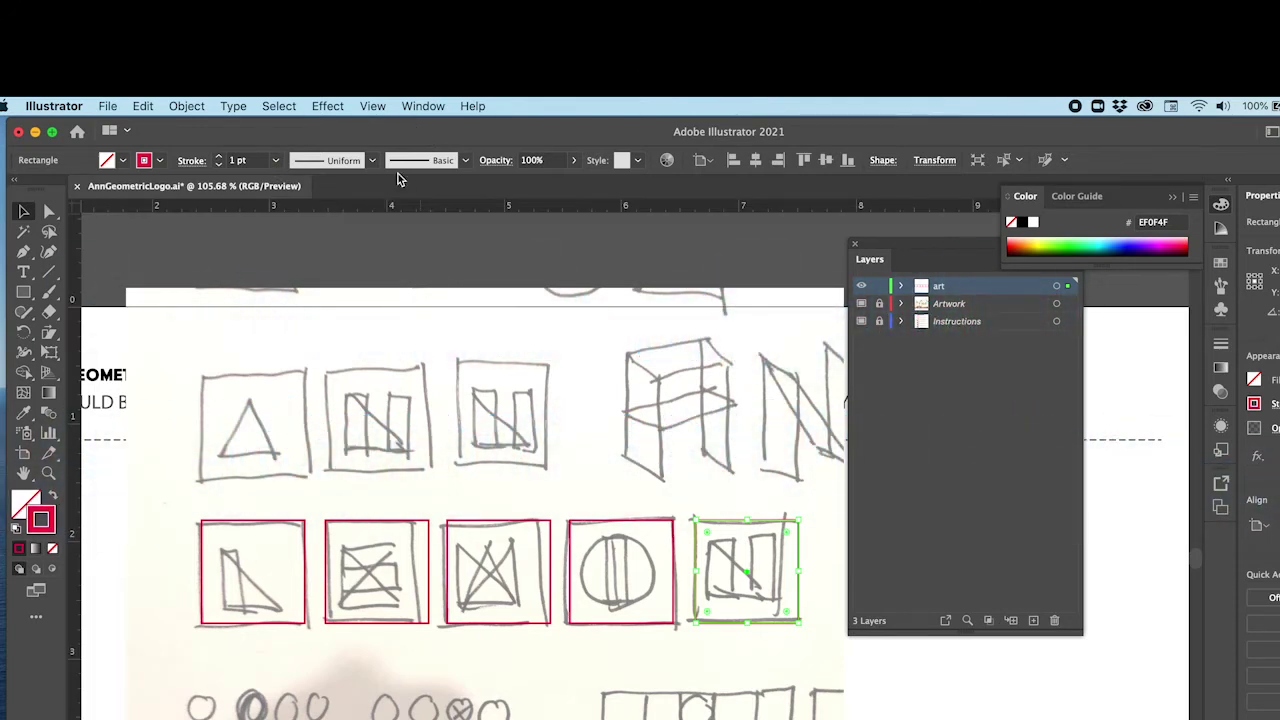
Place horizontal ruler guides along the upper and lower edges of the row of red squares, and deselect everything
drag(367, 213, 363, 518)
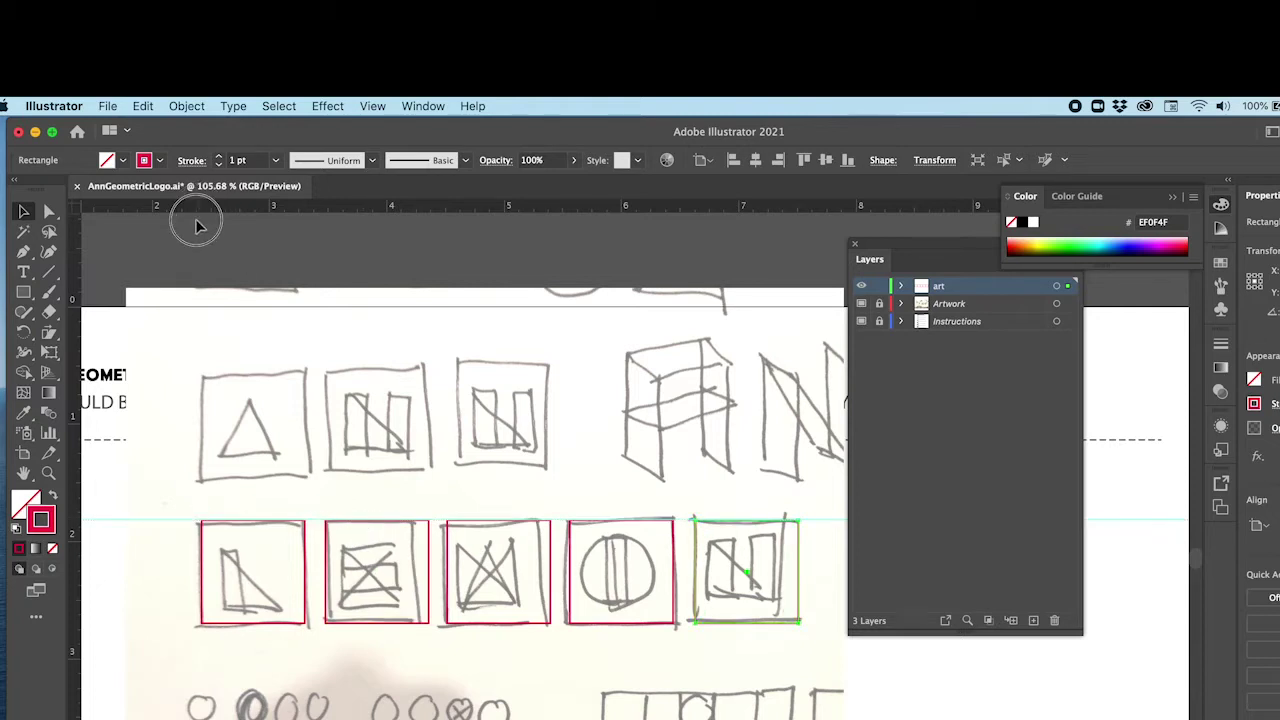
drag(145, 625, 147, 630)
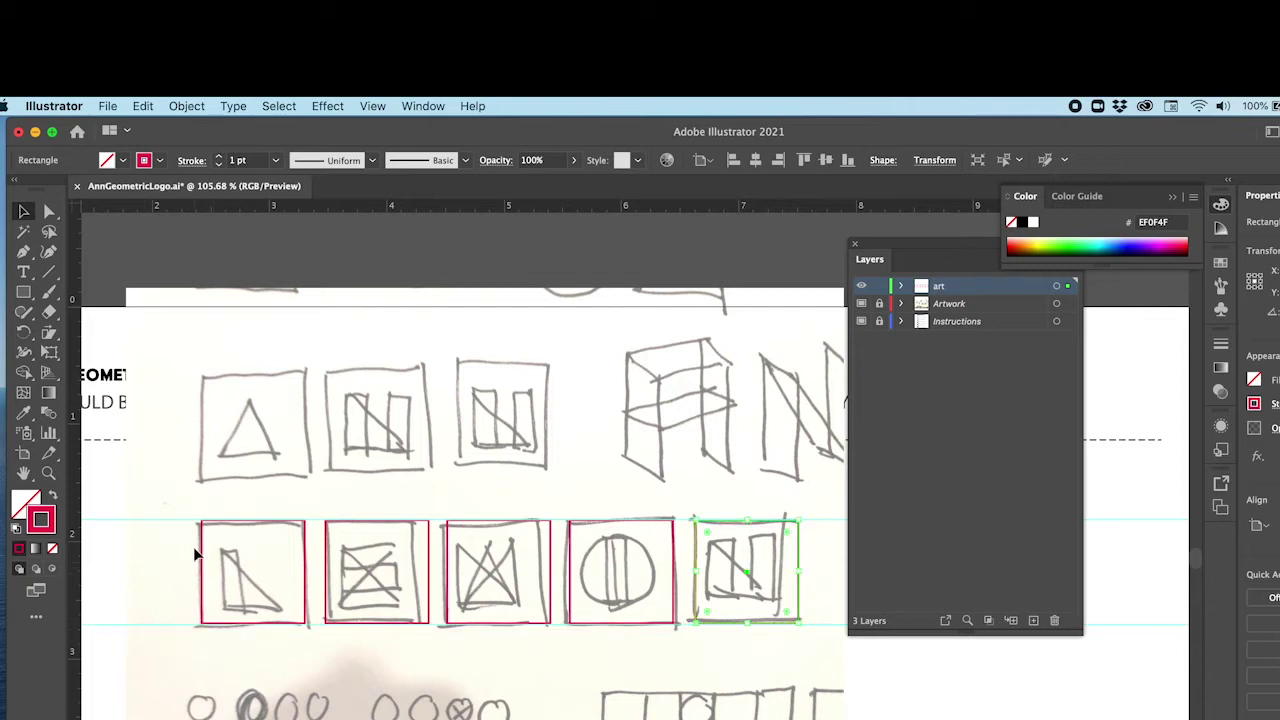
click(268, 668)
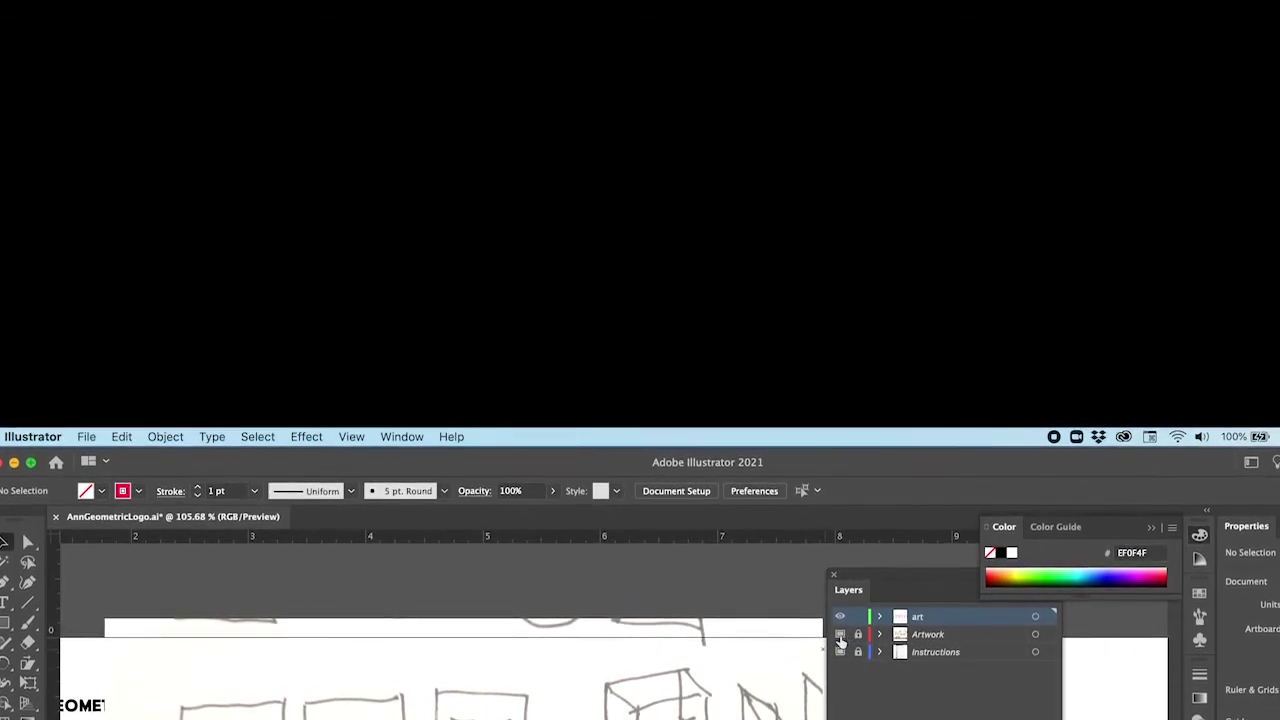
Hide the Artwork template layer to view the red squares without the sketch, and show it again
click(840, 637)
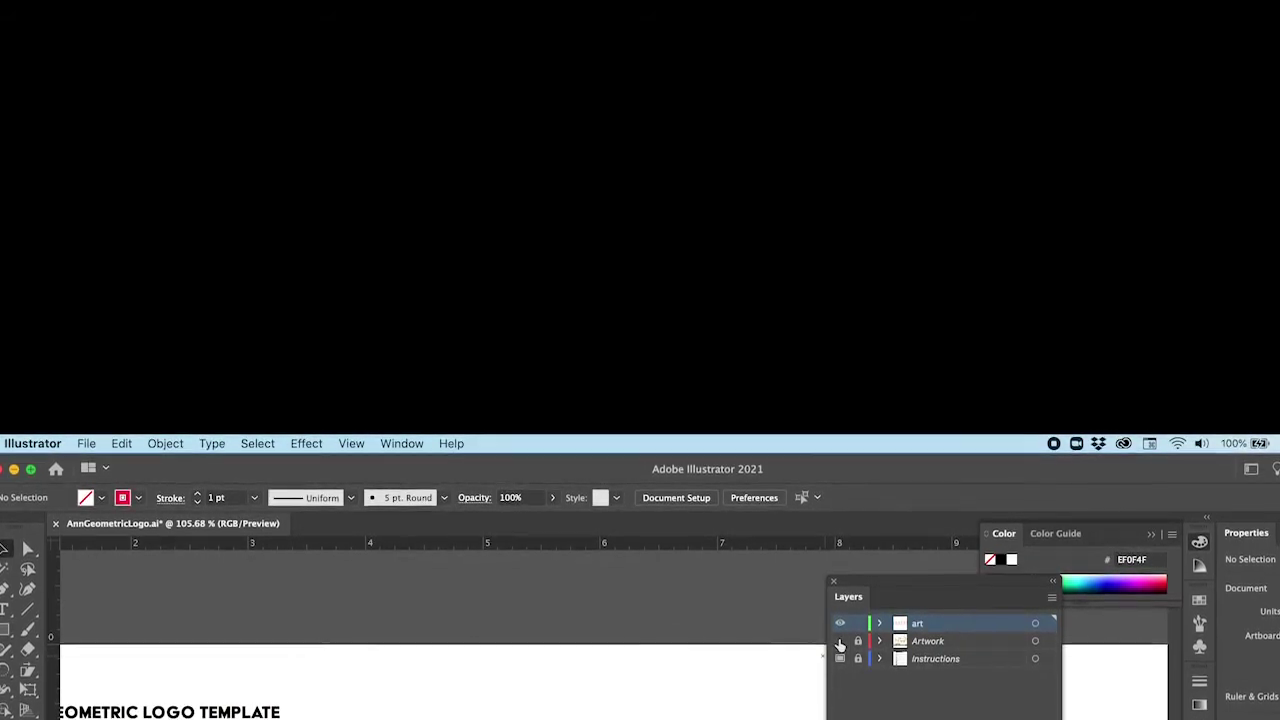
click(840, 642)
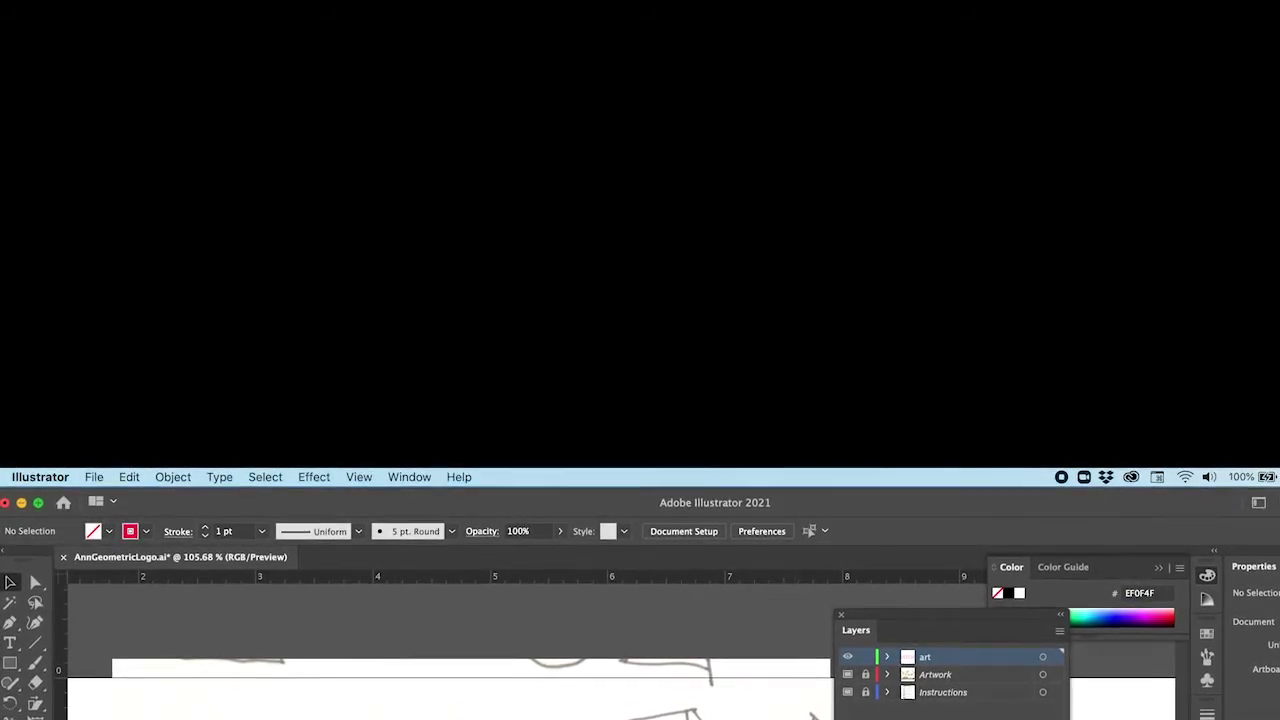
Try Horizontal Align Left on all five selected red squares, and undo it
key(super+a)
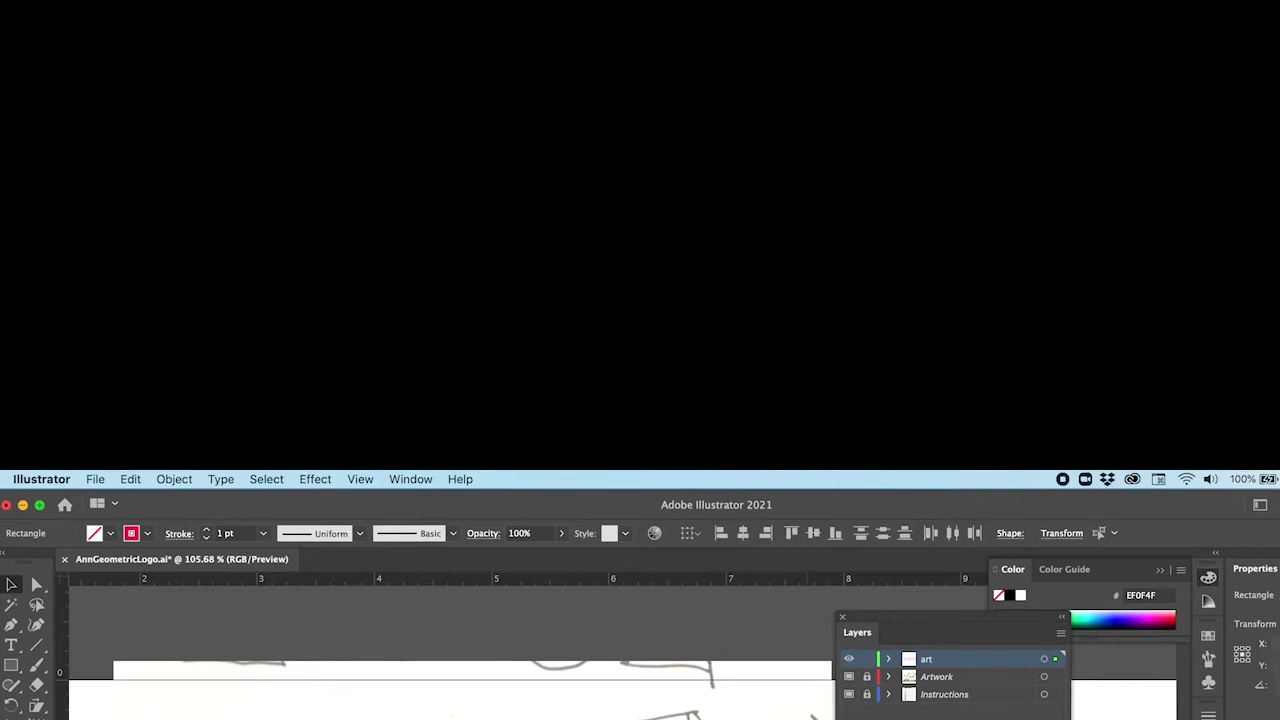
click(13, 588)
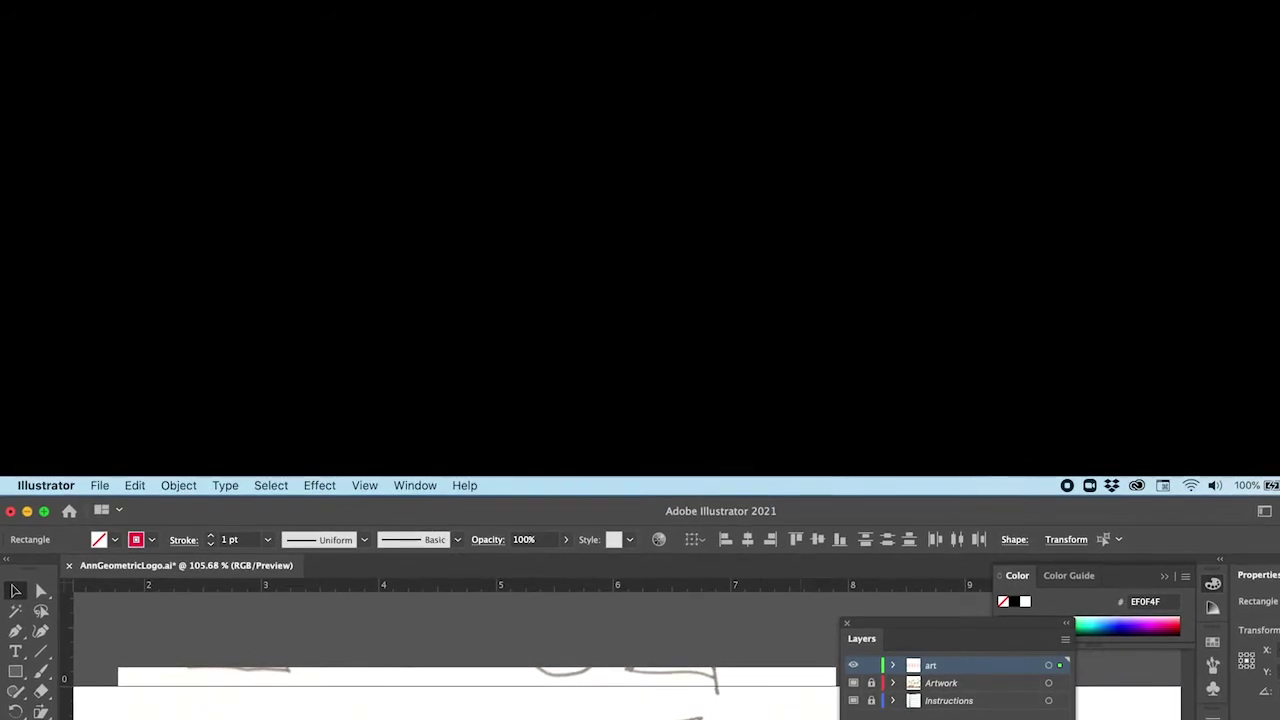
drag(424, 518, 322, 521)
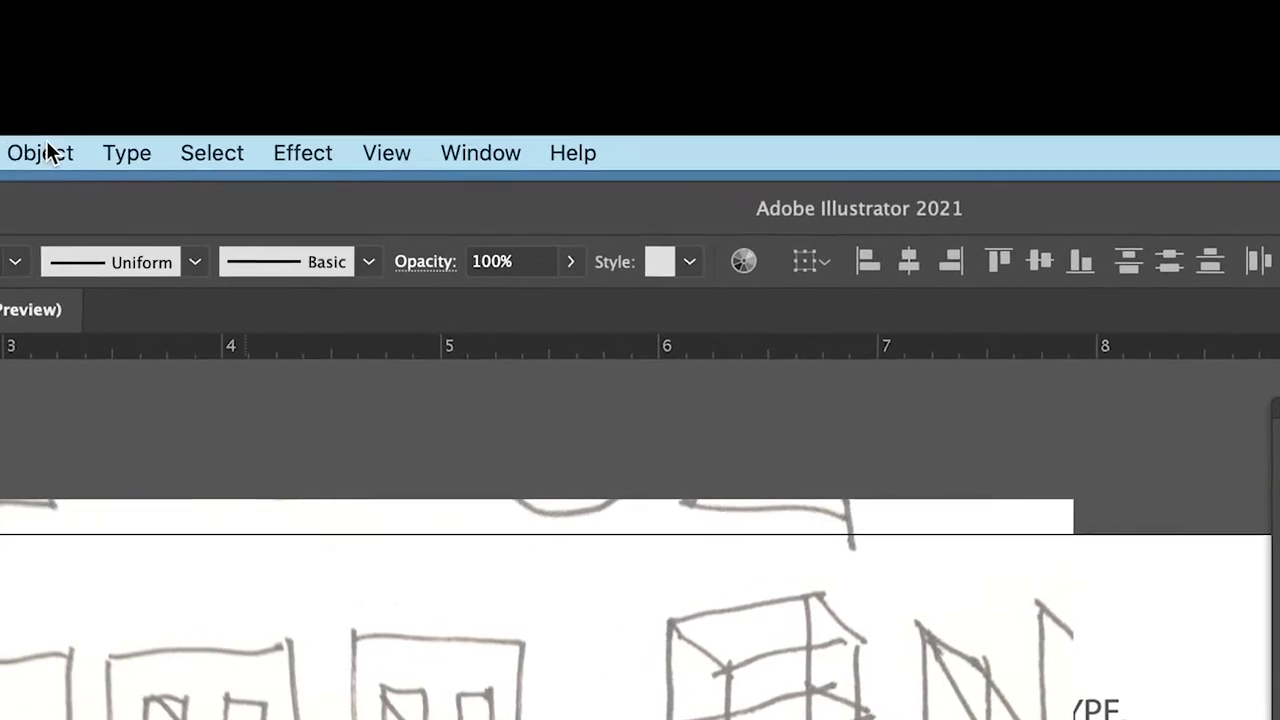
click(272, 126)
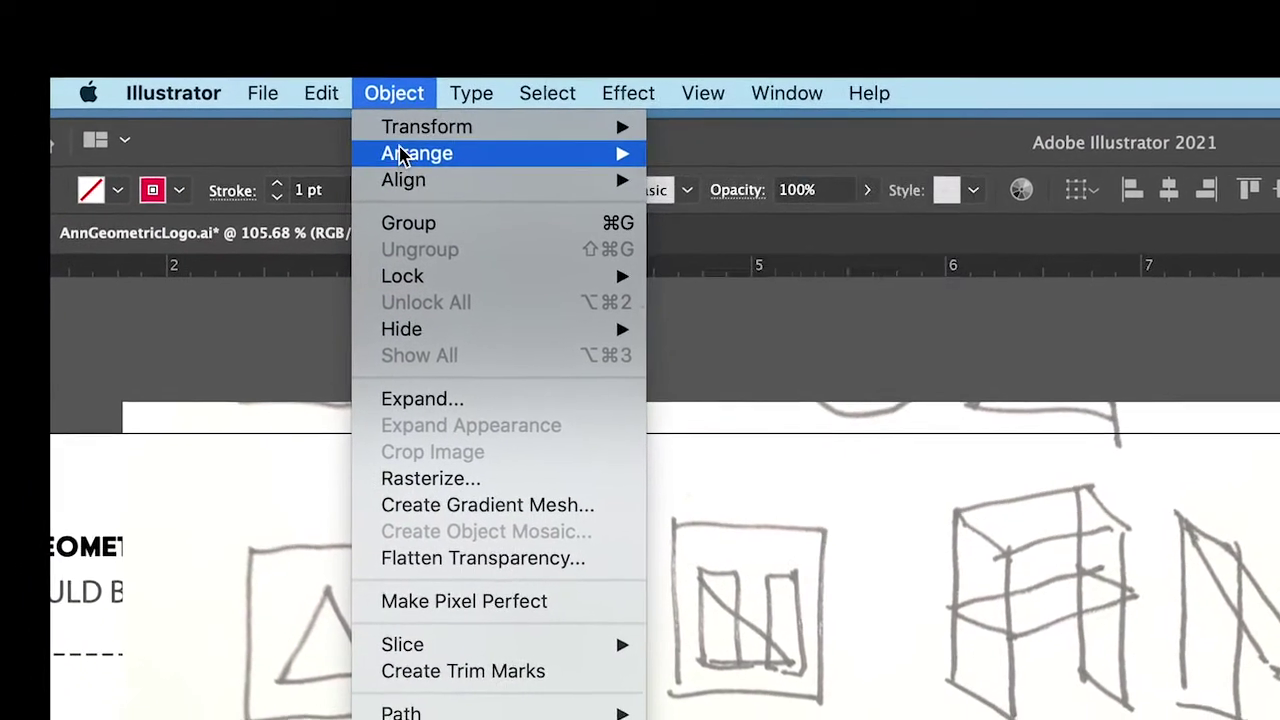
mouse_move(382, 188)
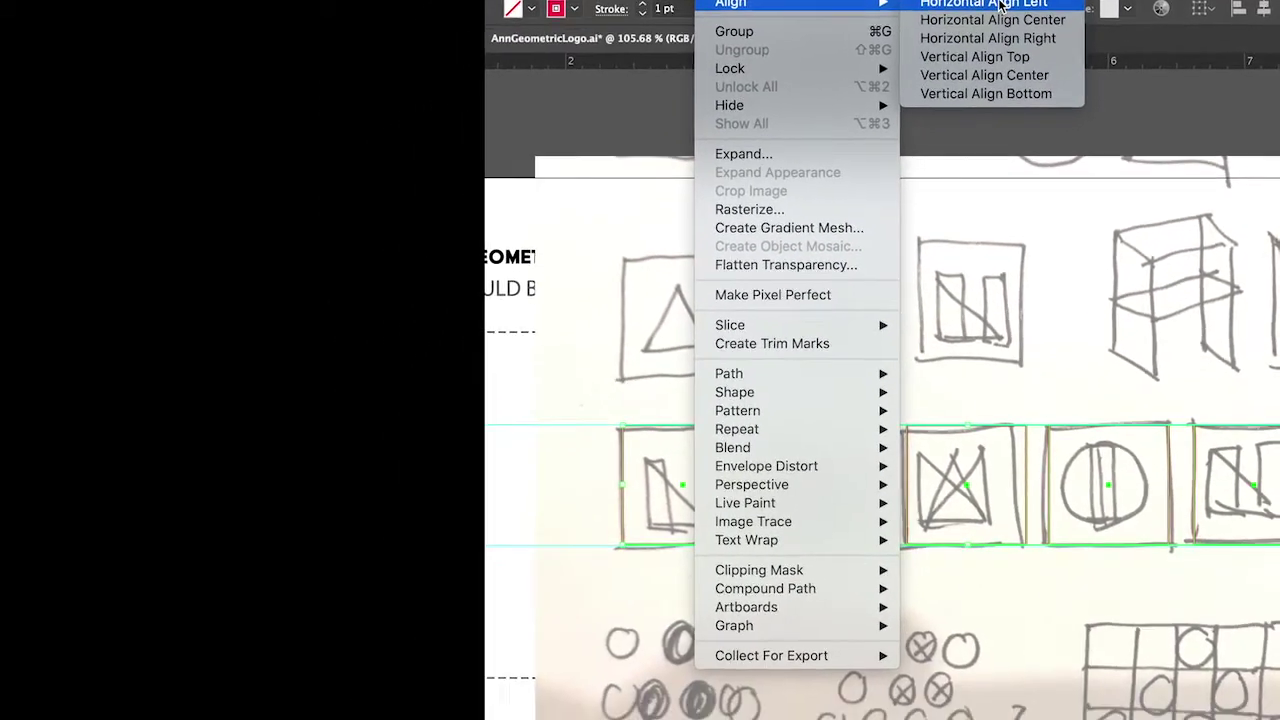
click(995, 12)
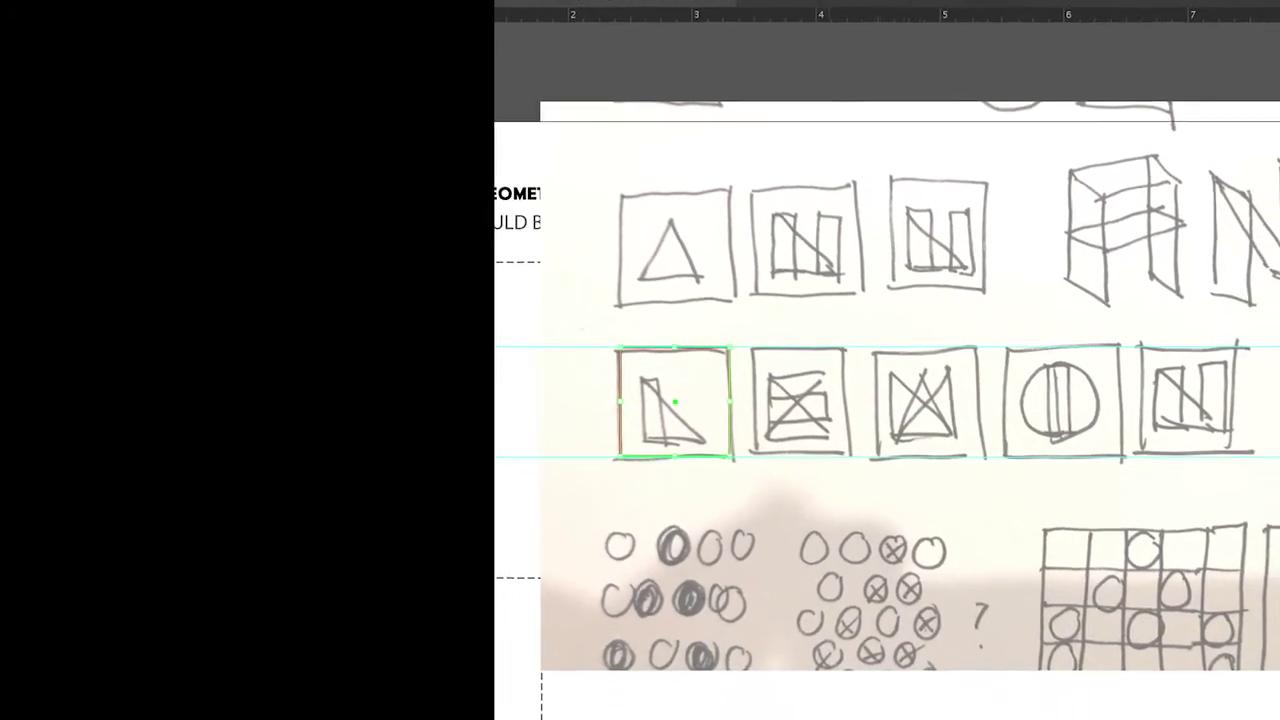
key(ctrl+a)
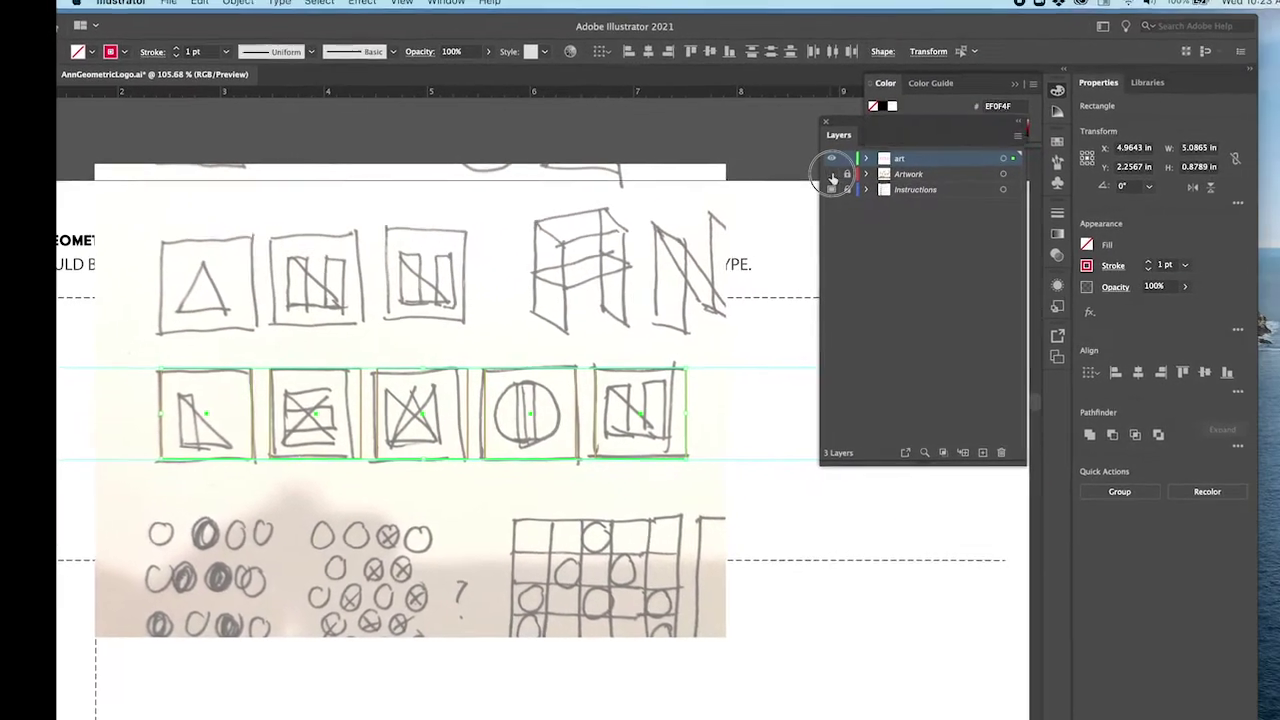
Hide the Artwork template layer and apply Vertical Align Top to the five red squares
click(832, 176)
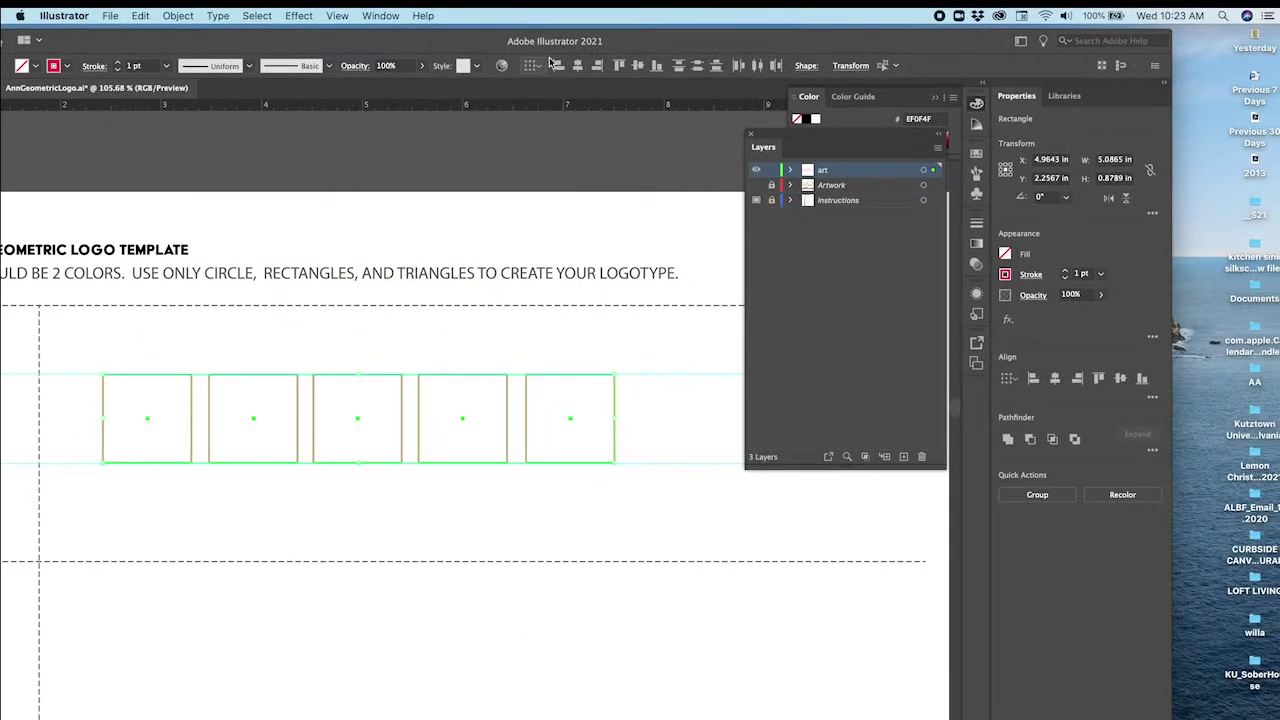
click(184, 15)
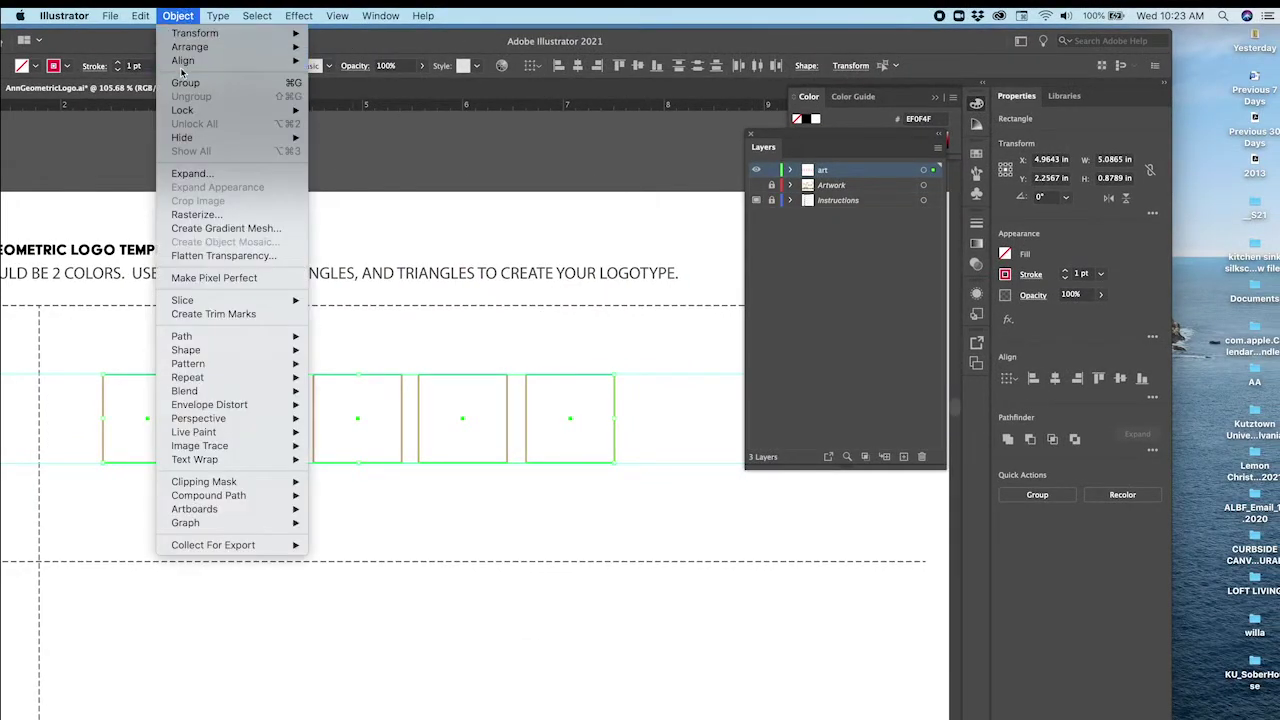
mouse_move(181, 66)
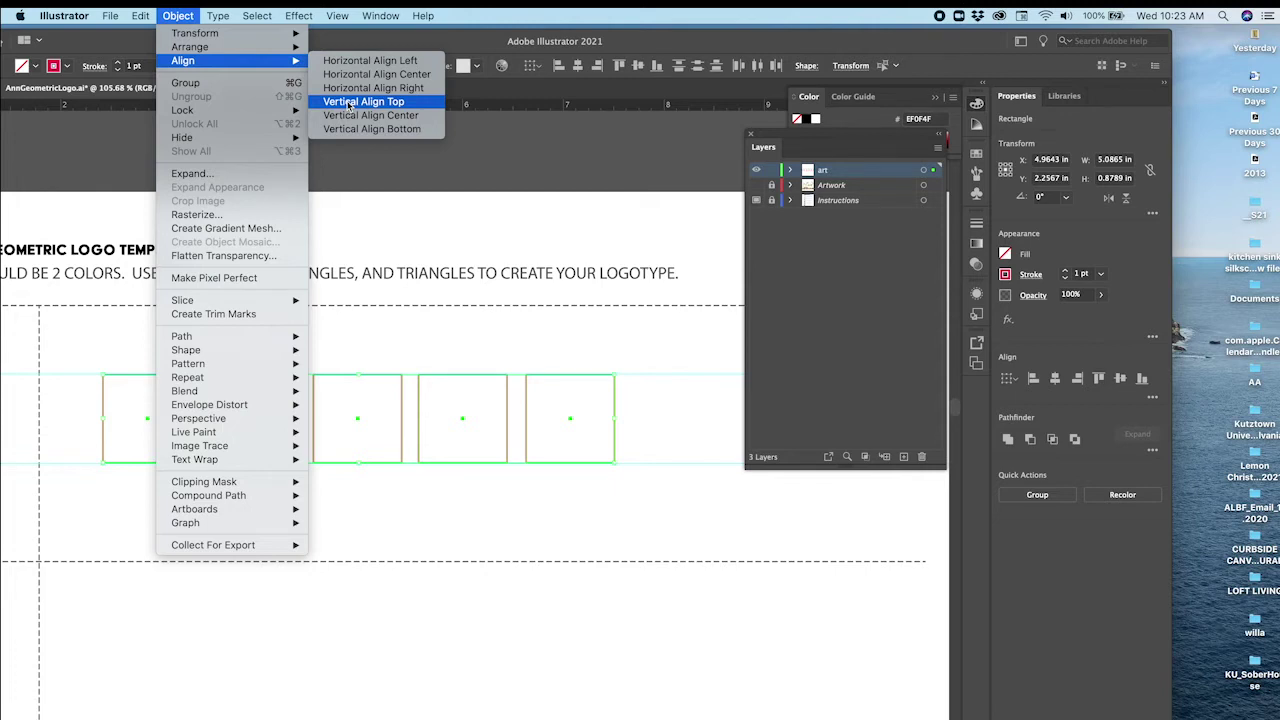
click(349, 102)
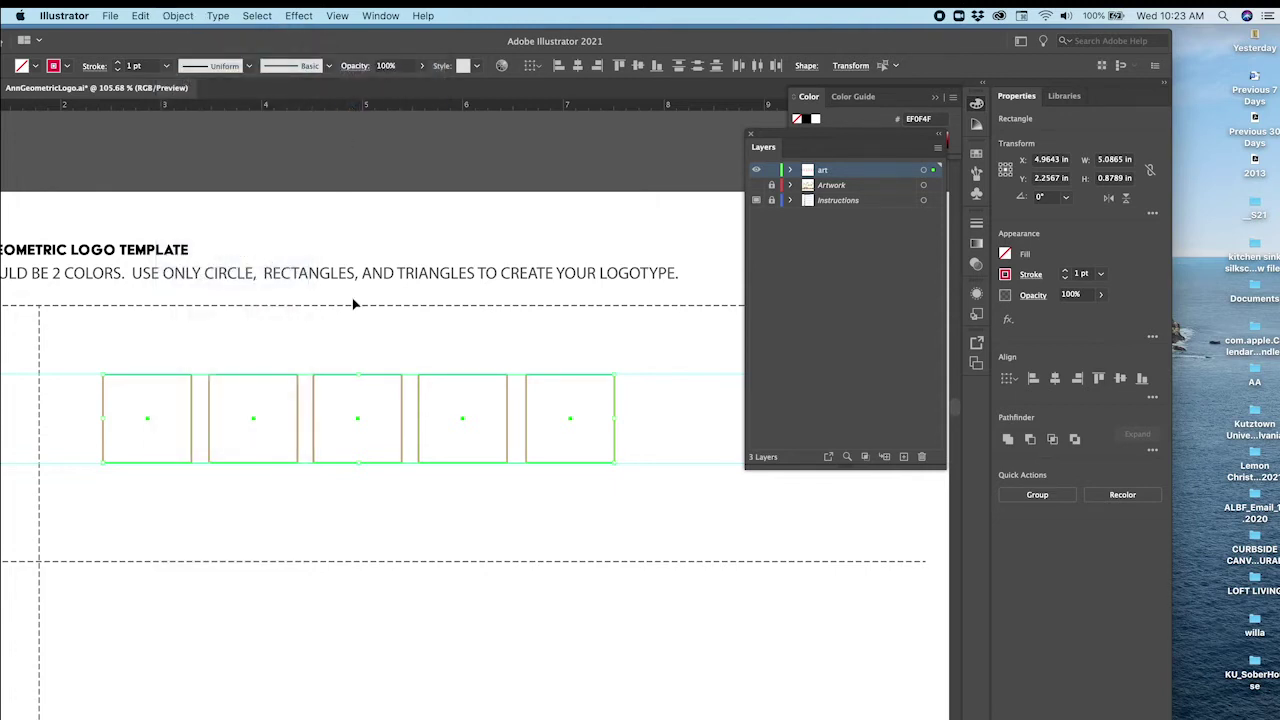
Offset the second and fourth red squares downward and the third one upward, out of line with the row
click(355, 538)
click(259, 463)
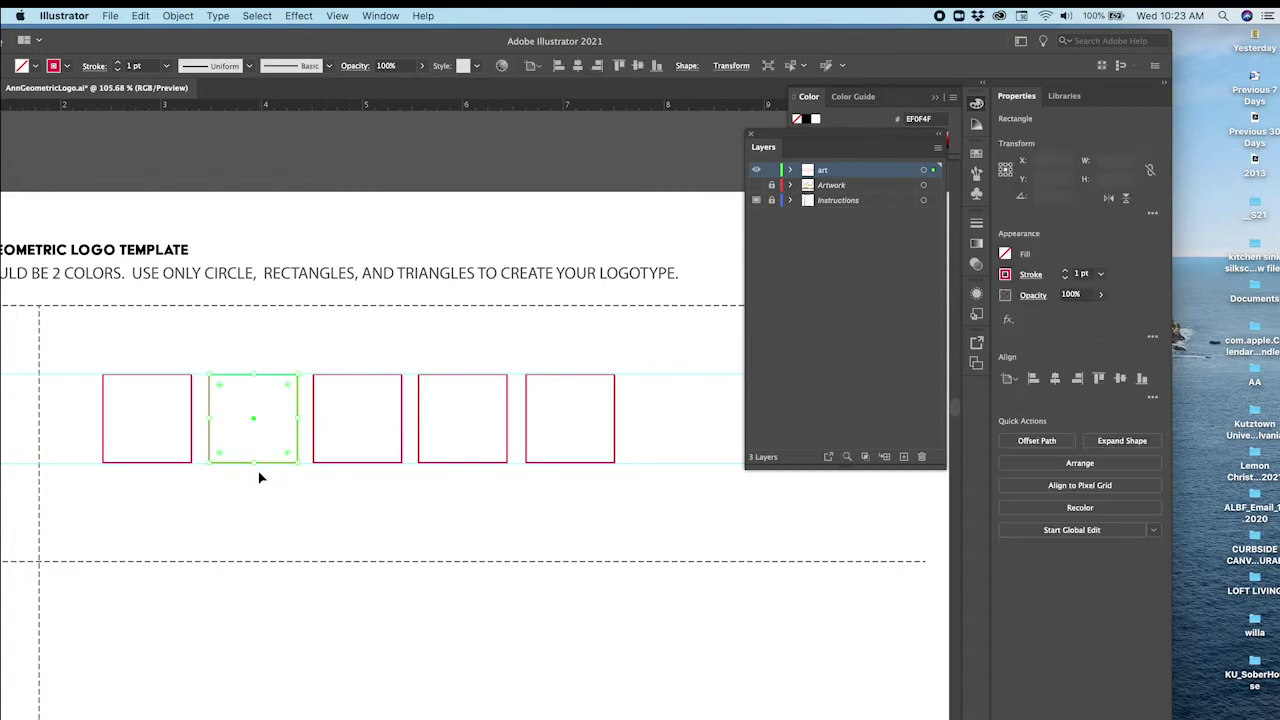
drag(254, 423, 240, 511)
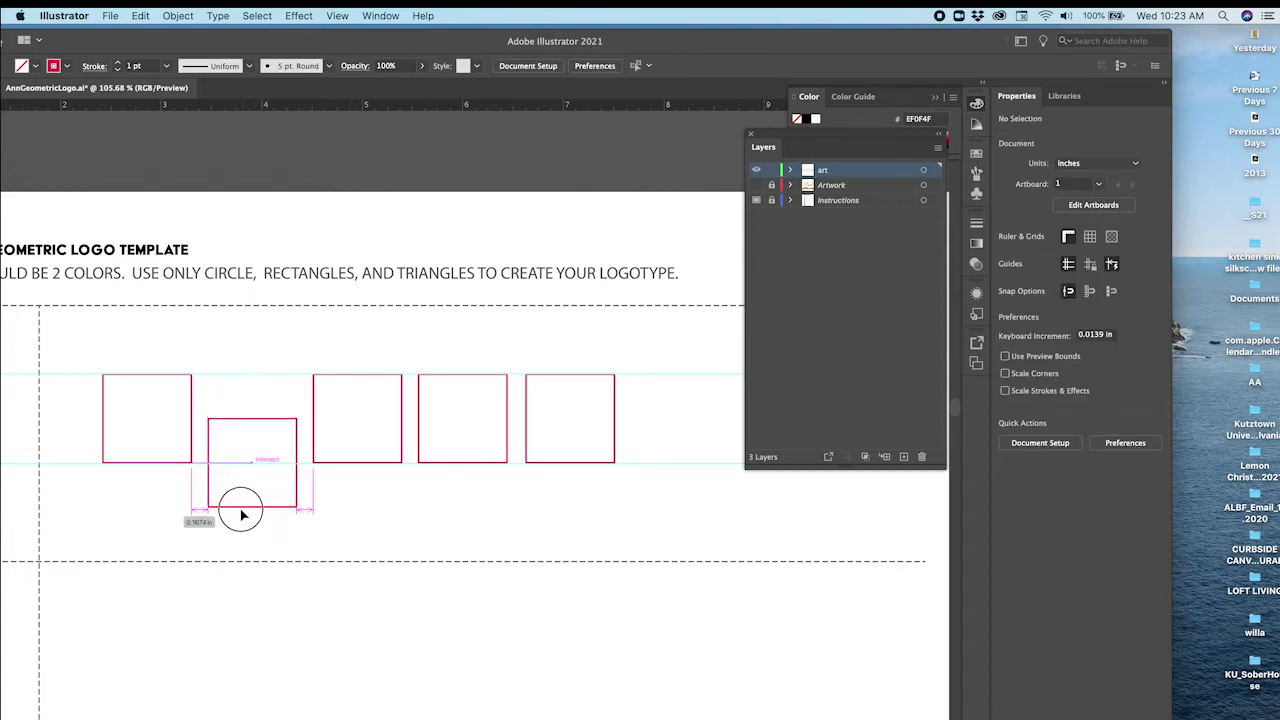
drag(356, 377, 357, 359)
drag(443, 380, 444, 390)
Select all five offset red squares and line up their upper edges with Vertical Align Top
drag(54, 325, 632, 496)
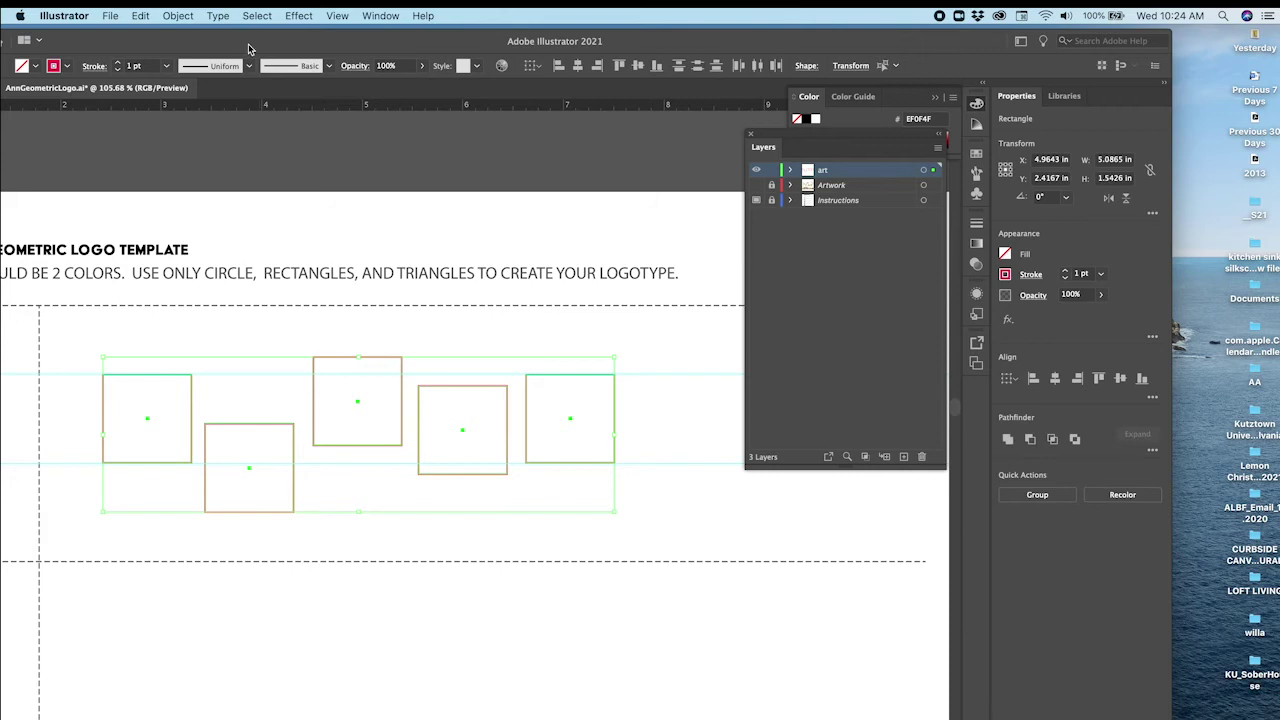
click(191, 15)
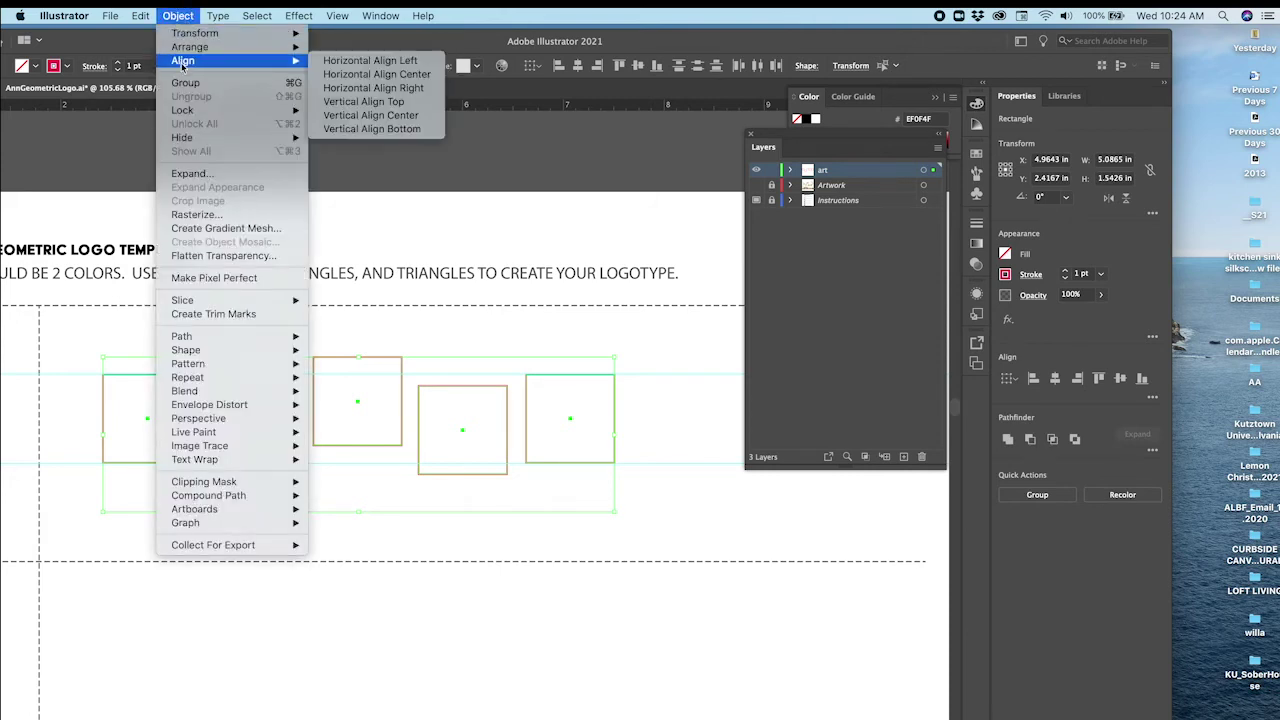
click(363, 102)
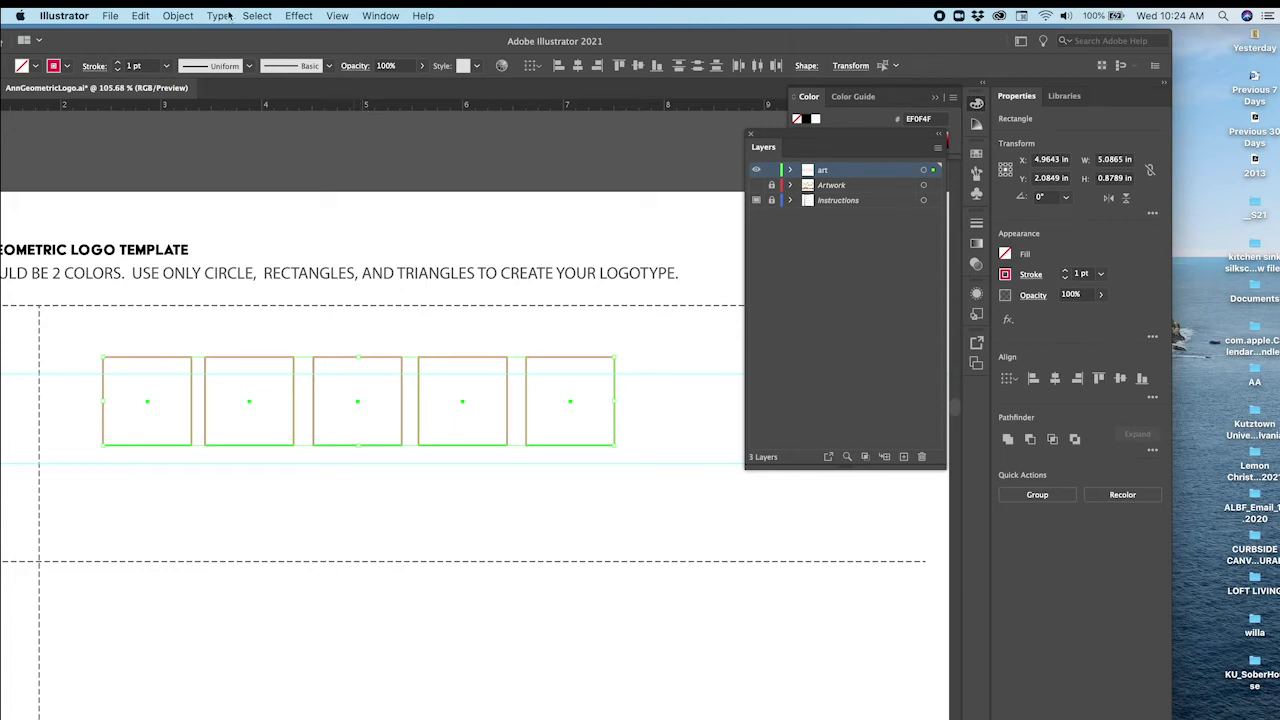
click(178, 15)
mouse_move(182, 60)
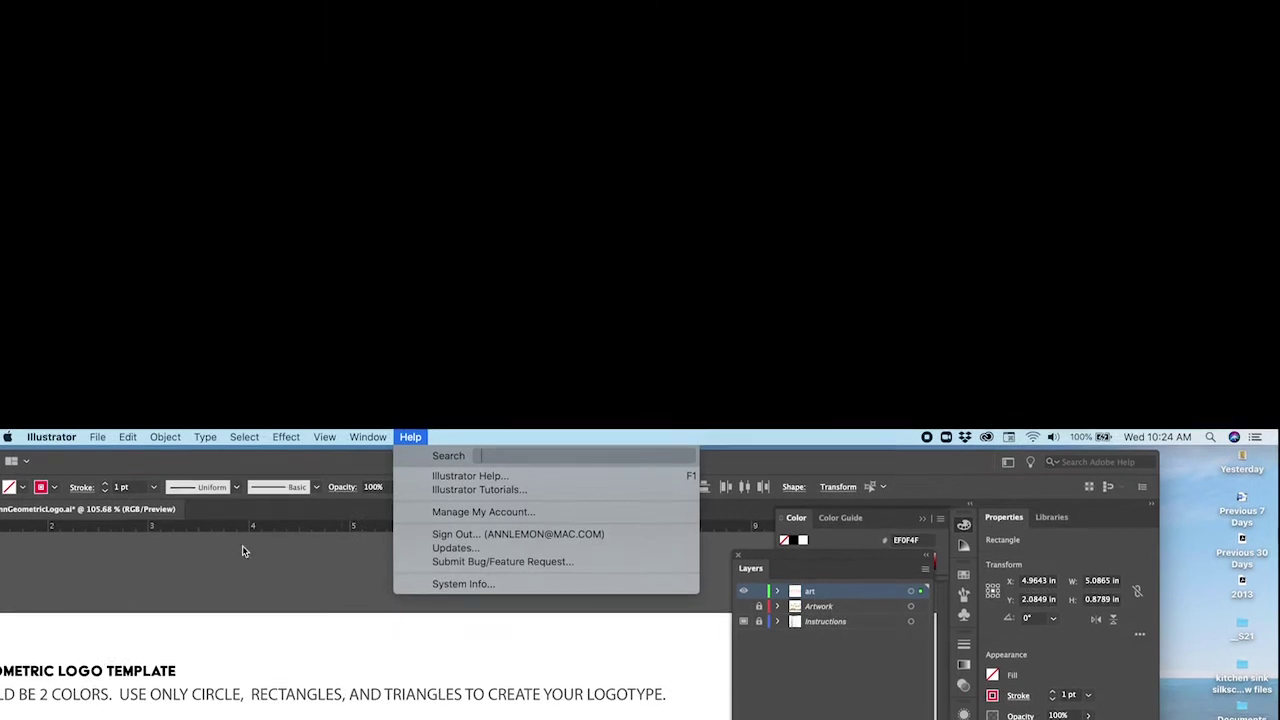
mouse_move(180, 437)
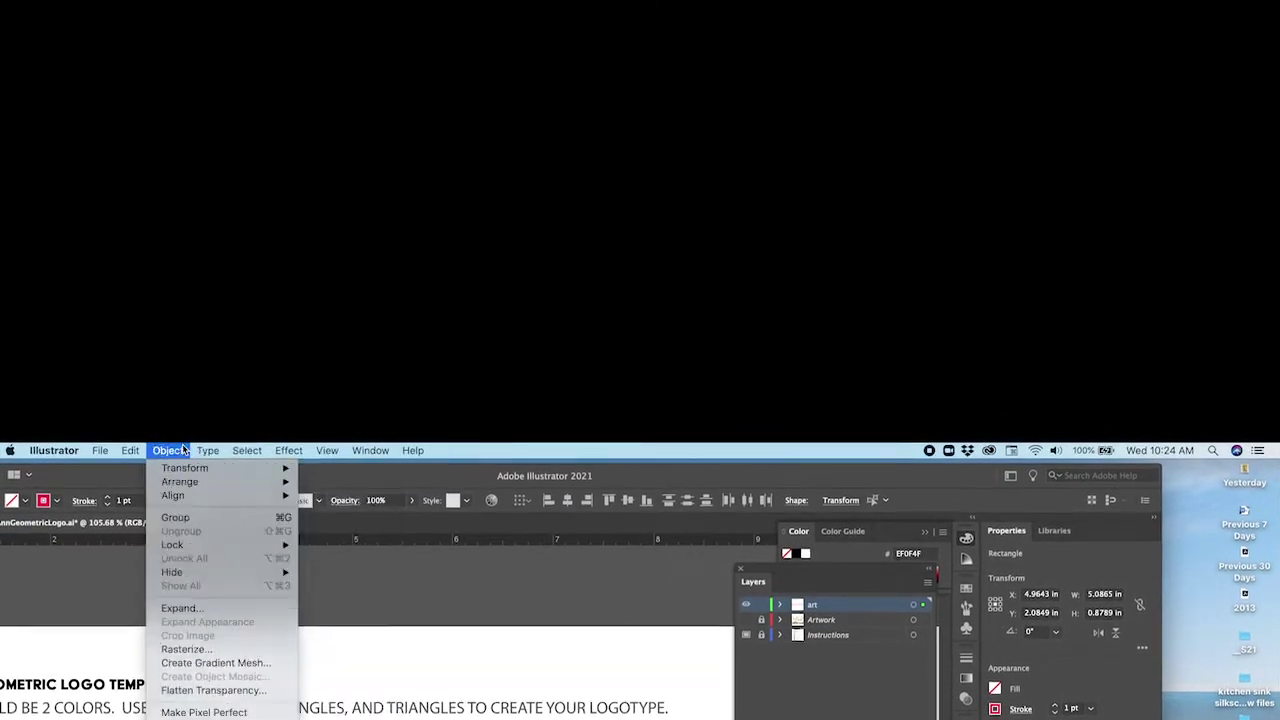
mouse_move(174, 495)
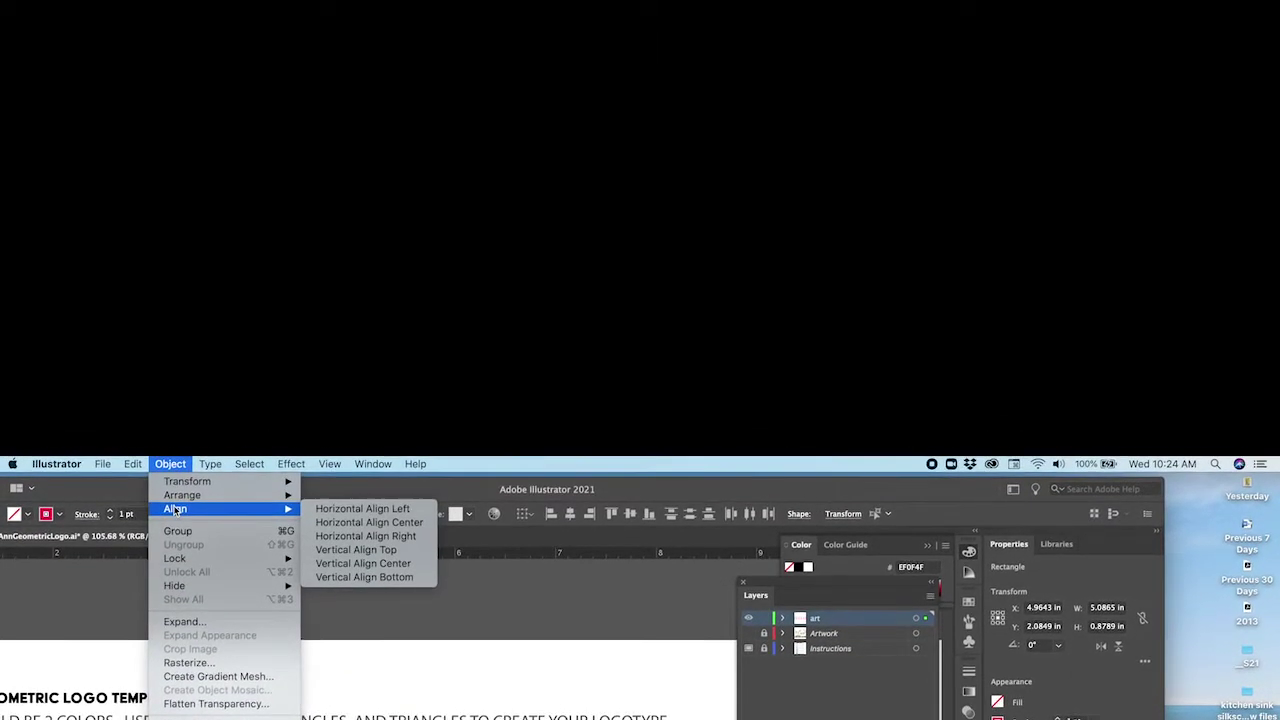
click(535, 465)
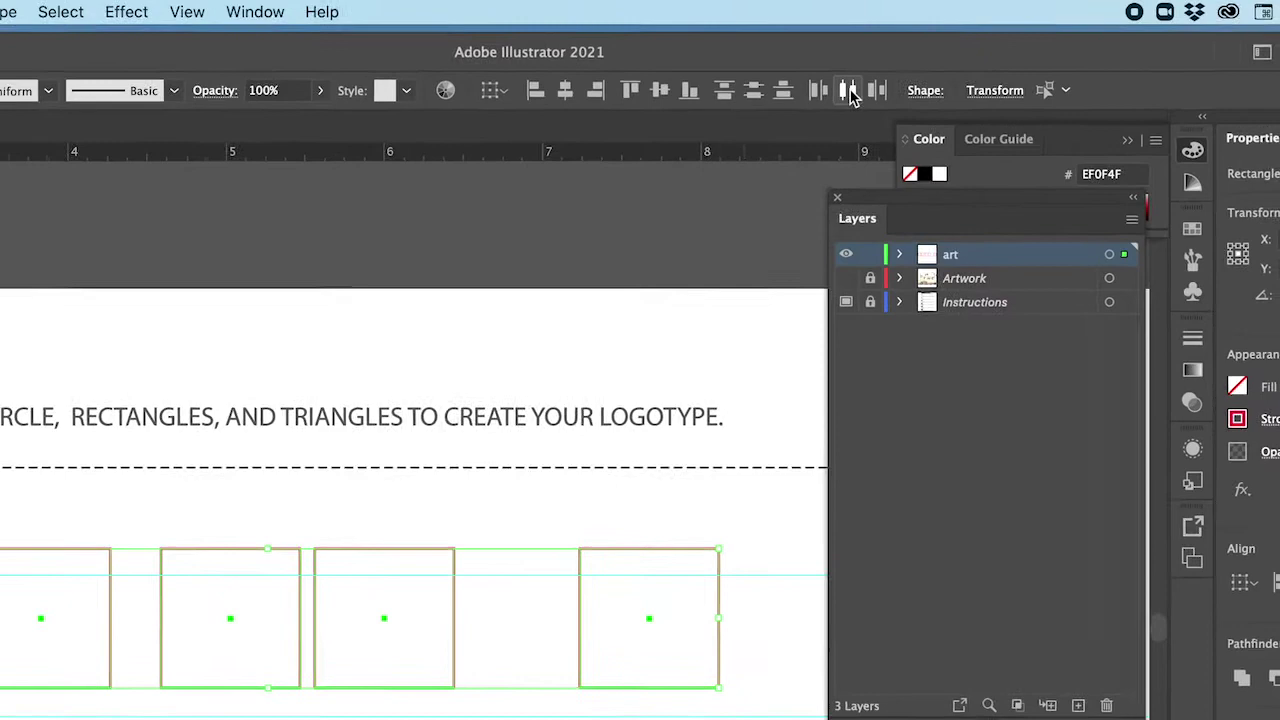
Distribute the unevenly spaced red squares by their horizontal centers, and deselect them
click(829, 74)
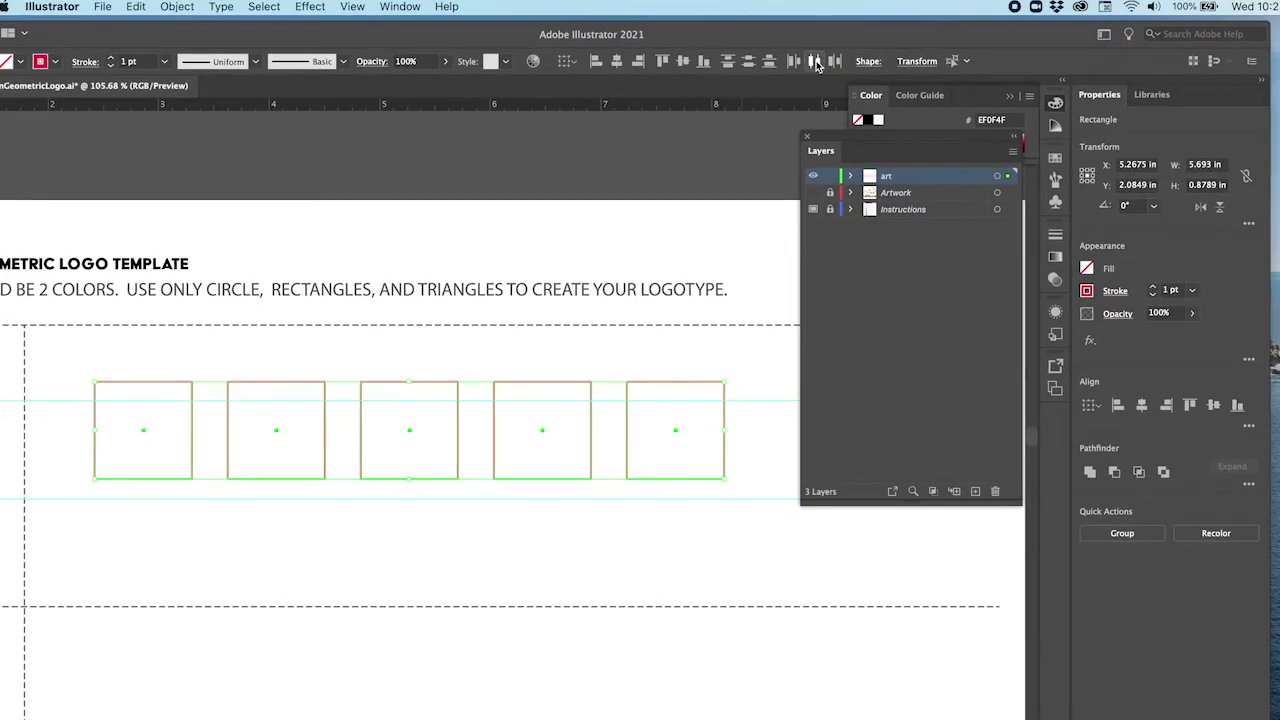
click(391, 580)
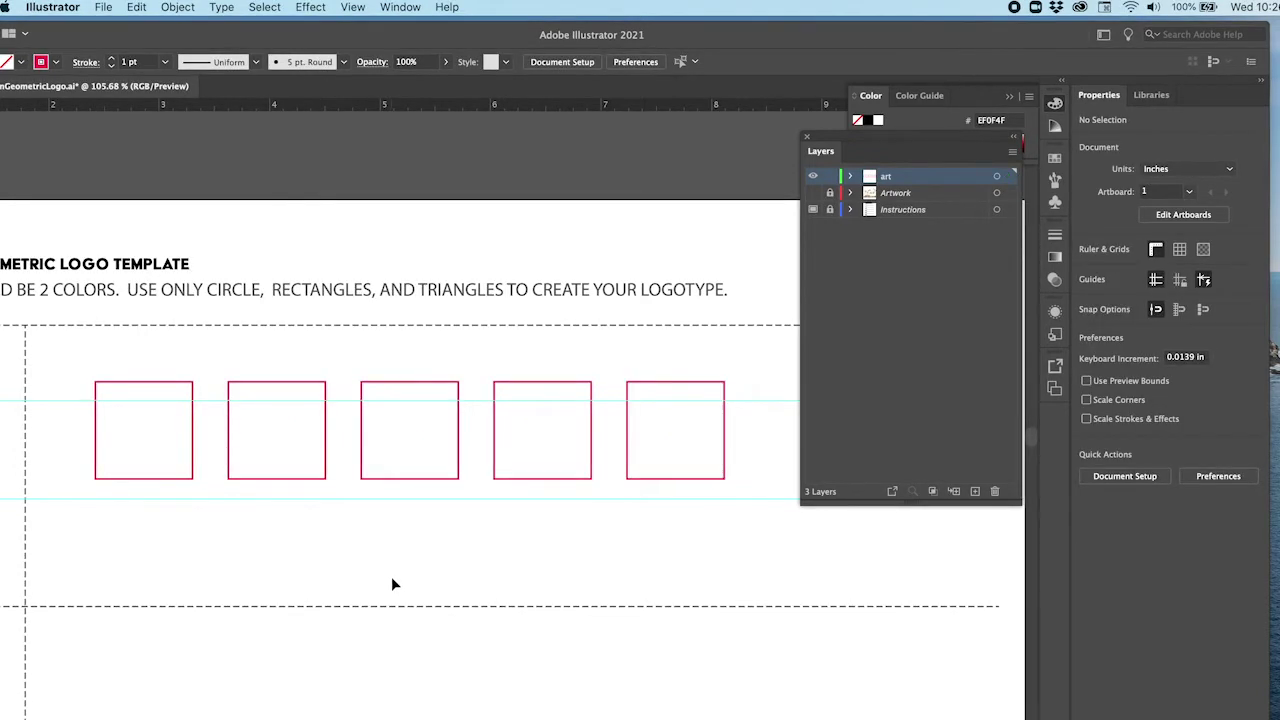
With the Artwork layer shown, move the red squares down onto the guides and fit the fifth square over the fifth sketched box
click(812, 192)
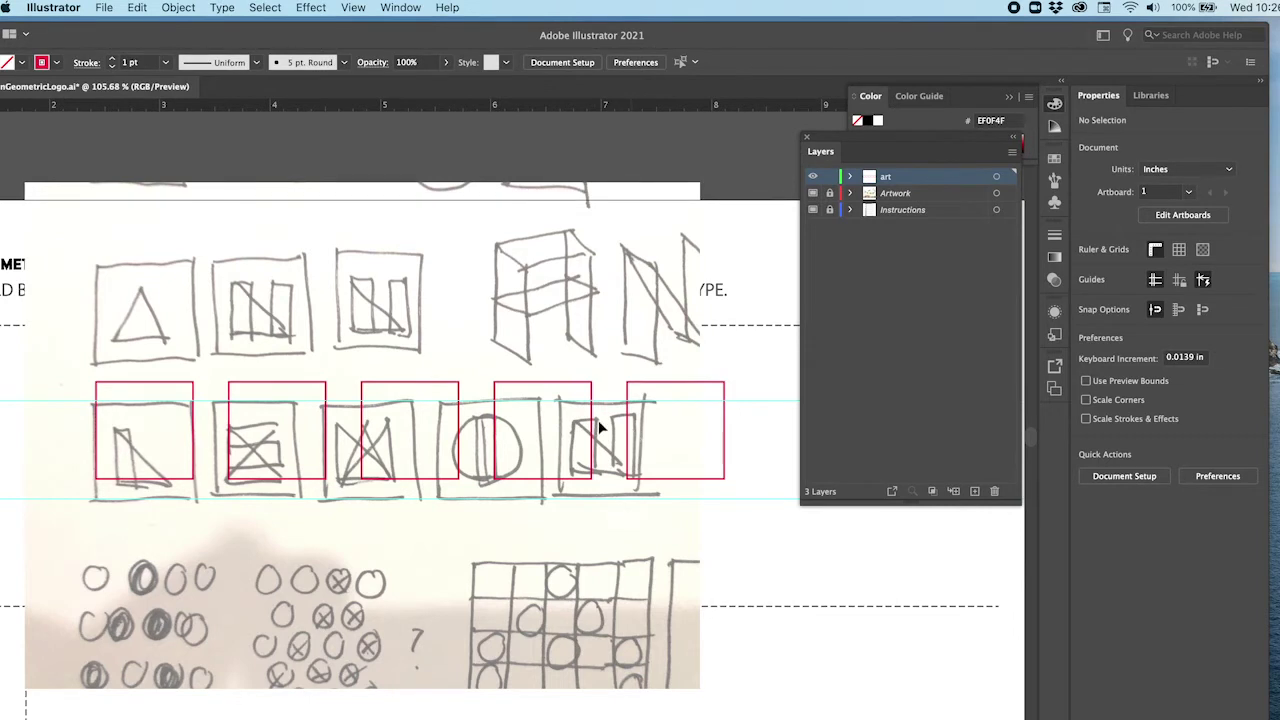
mouse_move(48, 429)
mouse_down()
mouse_move(509, 500)
mouse_move(691, 509)
mouse_move(679, 493)
mouse_move(670, 505)
mouse_up()
click(686, 508)
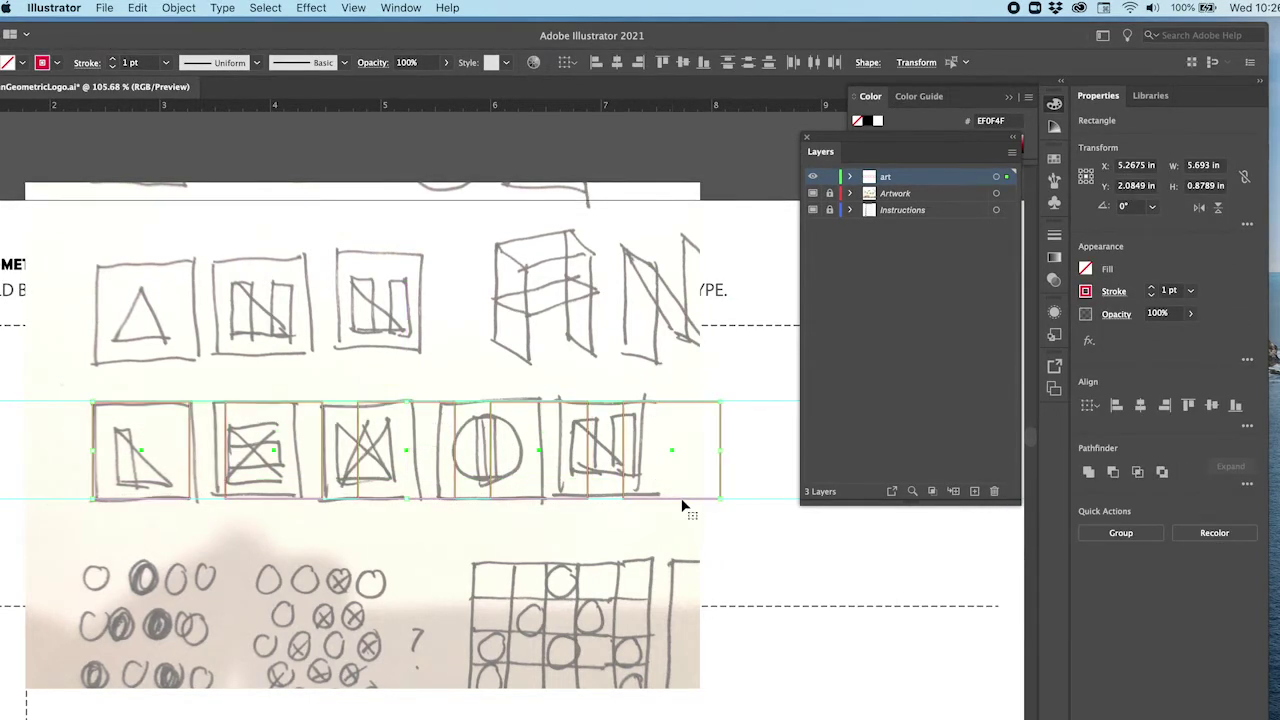
drag(623, 480, 561, 484)
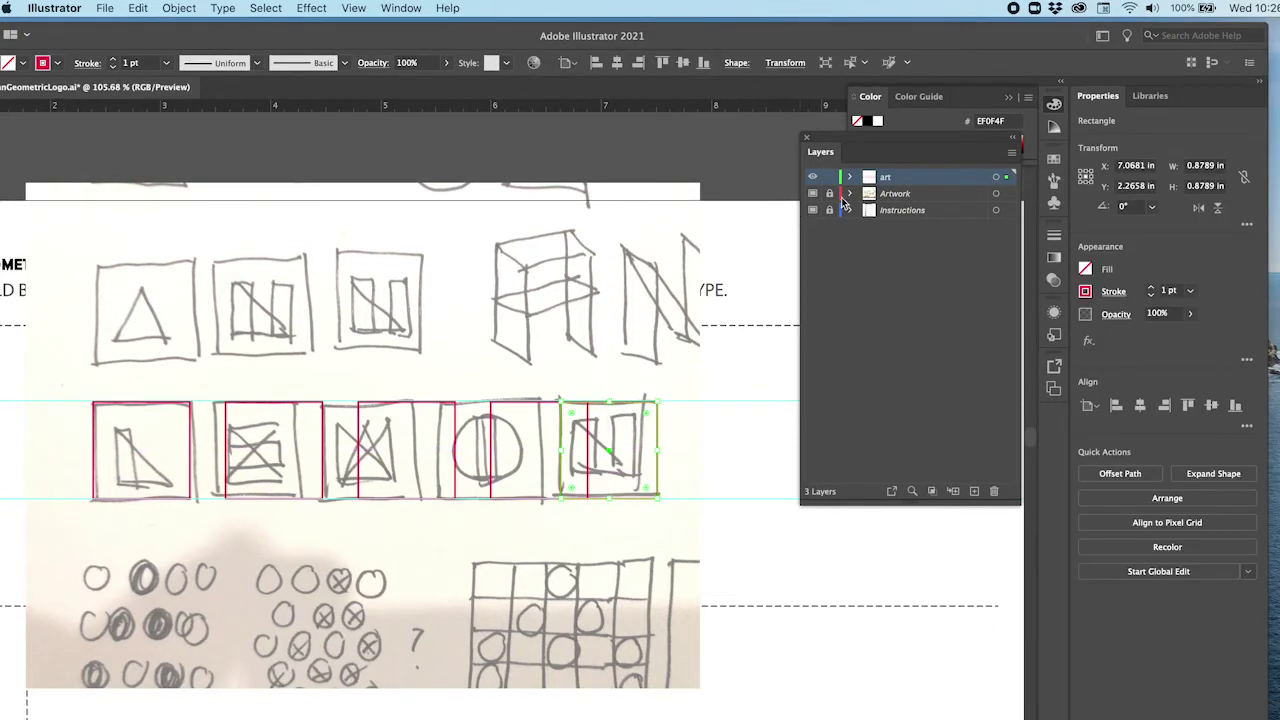
Hide the Artwork layer, distribute all five squares evenly by horizontal centers between the guides, and show the sketch again
click(812, 193)
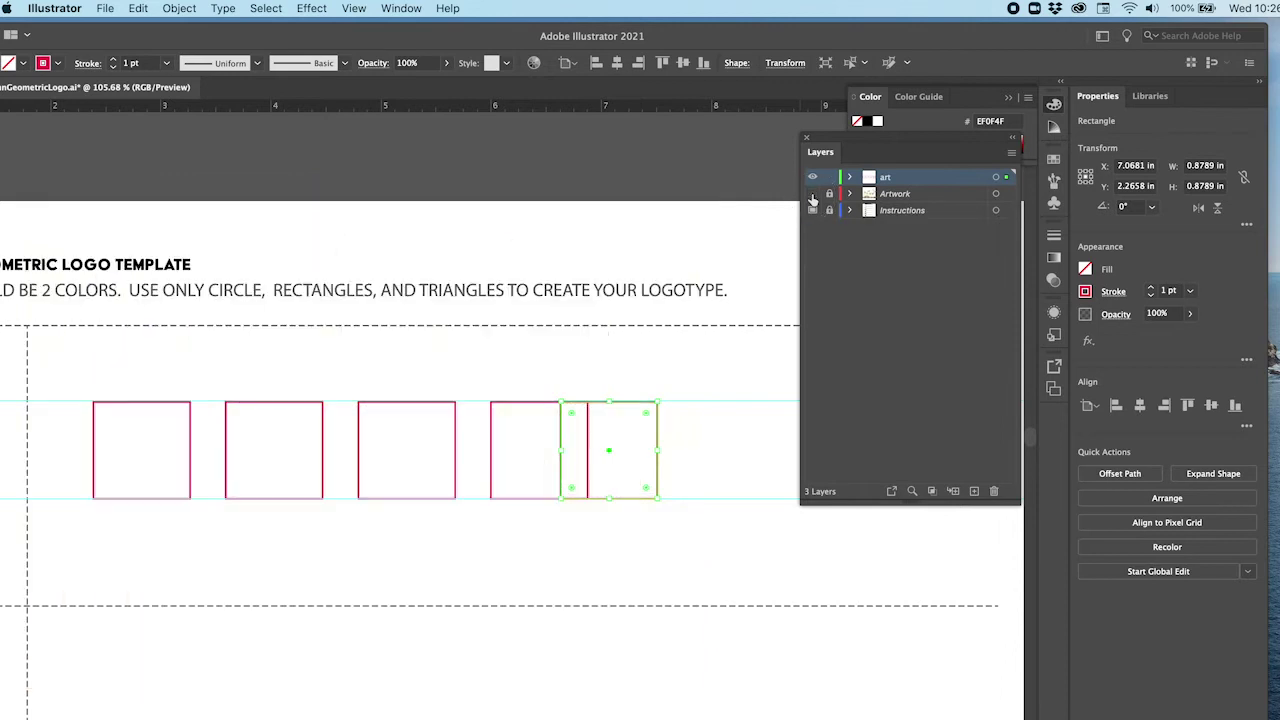
click(680, 563)
drag(672, 545, 72, 445)
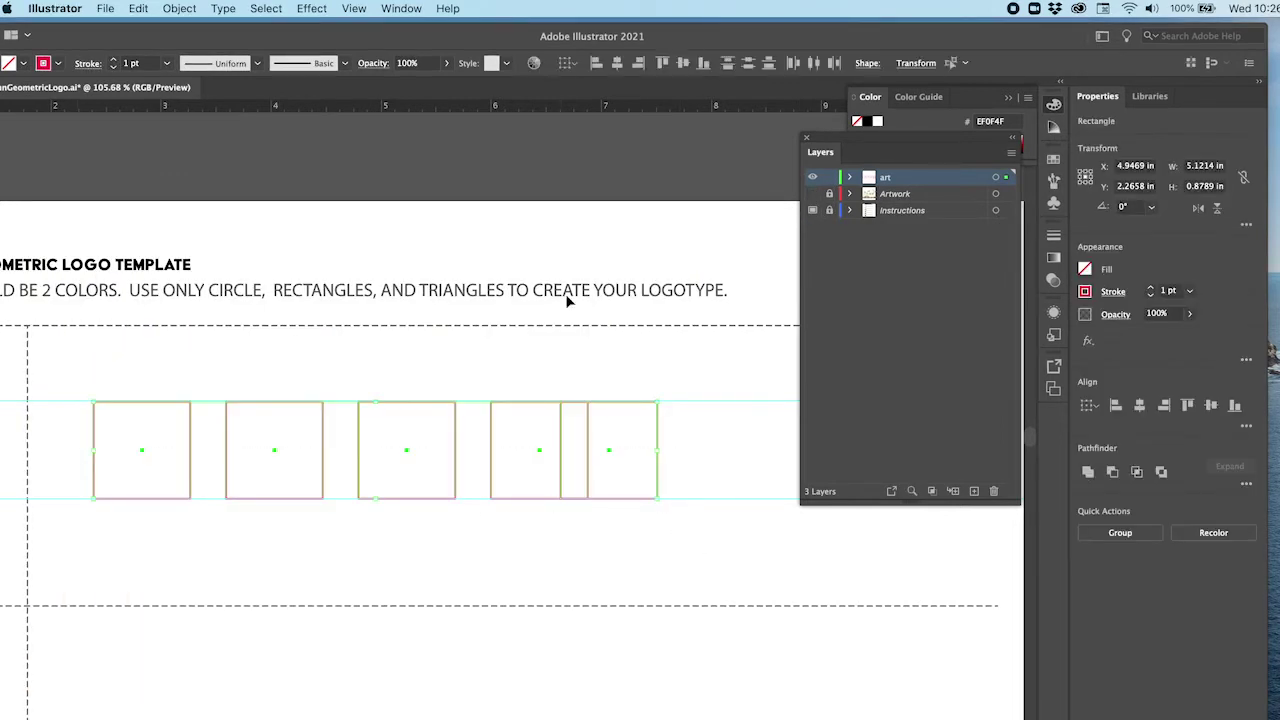
click(813, 64)
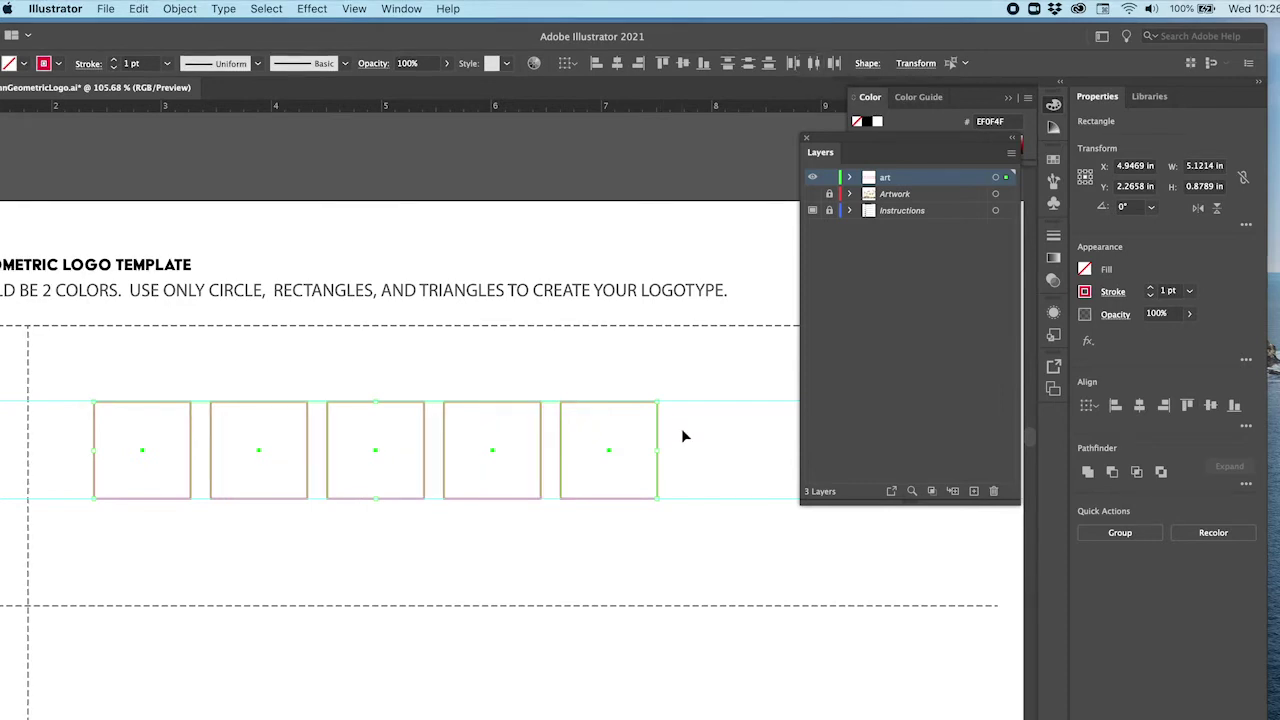
click(648, 555)
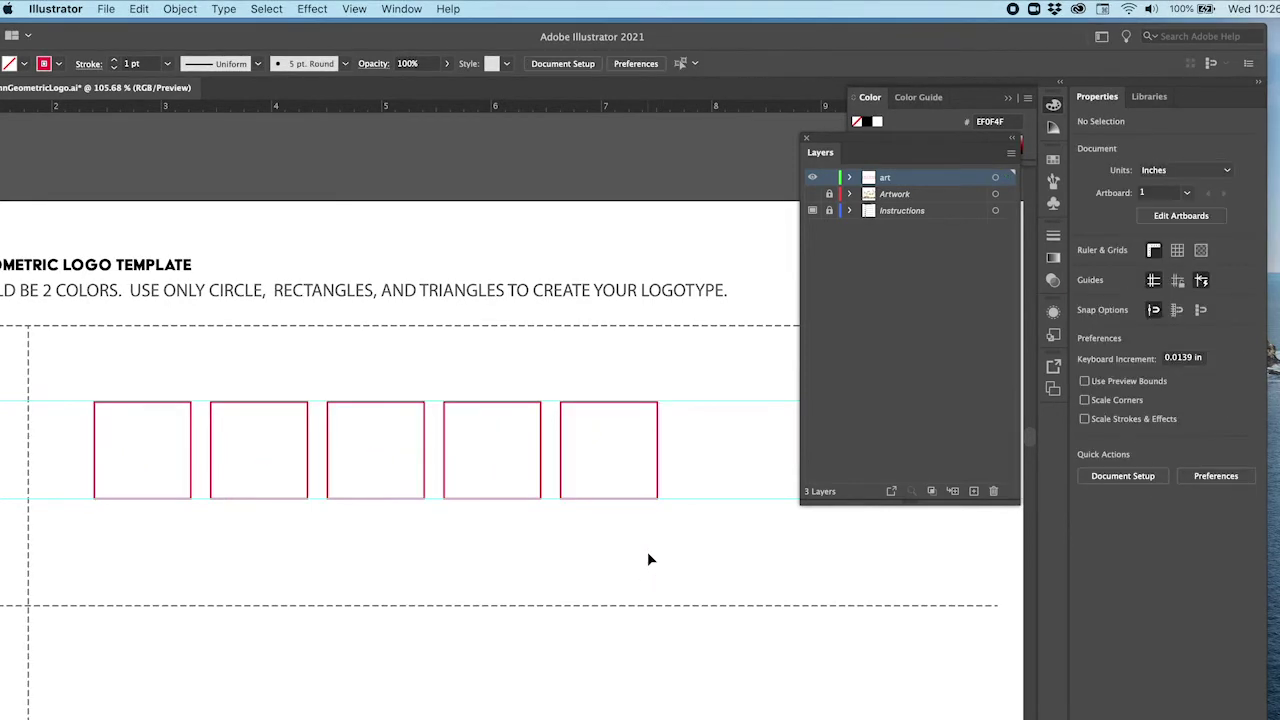
click(812, 194)
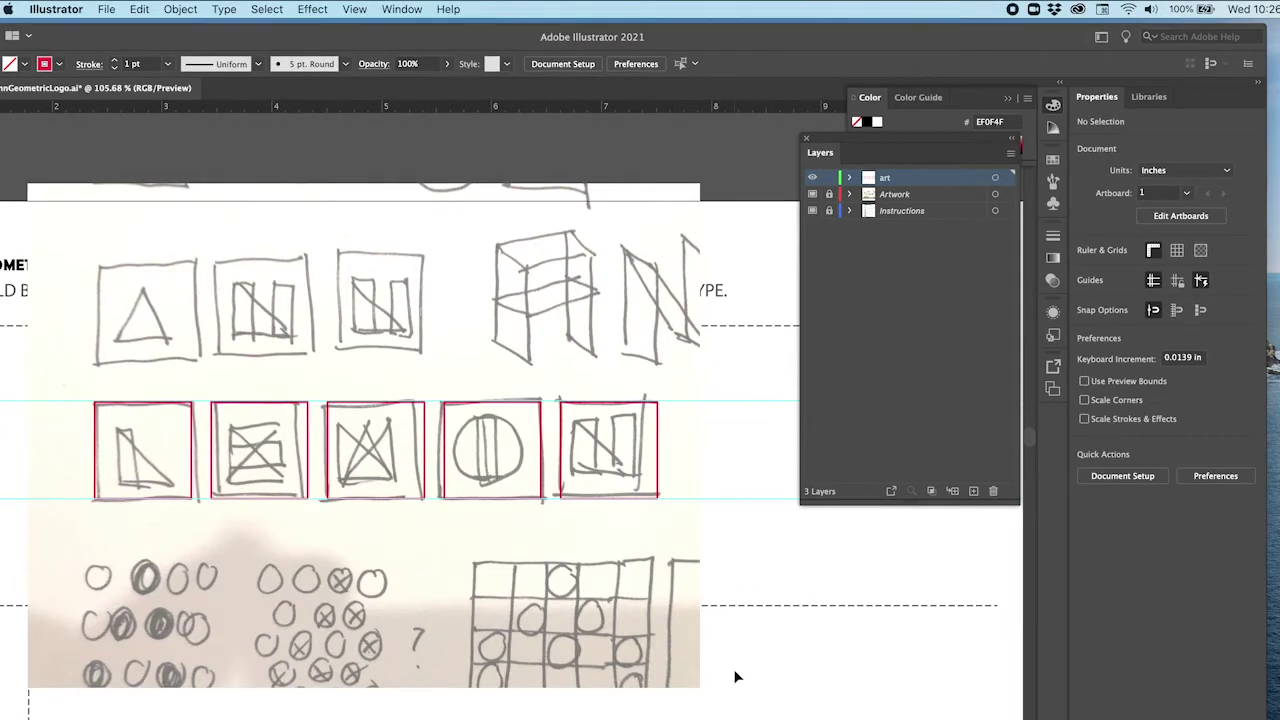
Move the application window and the Layers panel aside so the tools and the whole row of squares are accessible
scroll(734, 671, left, 3)
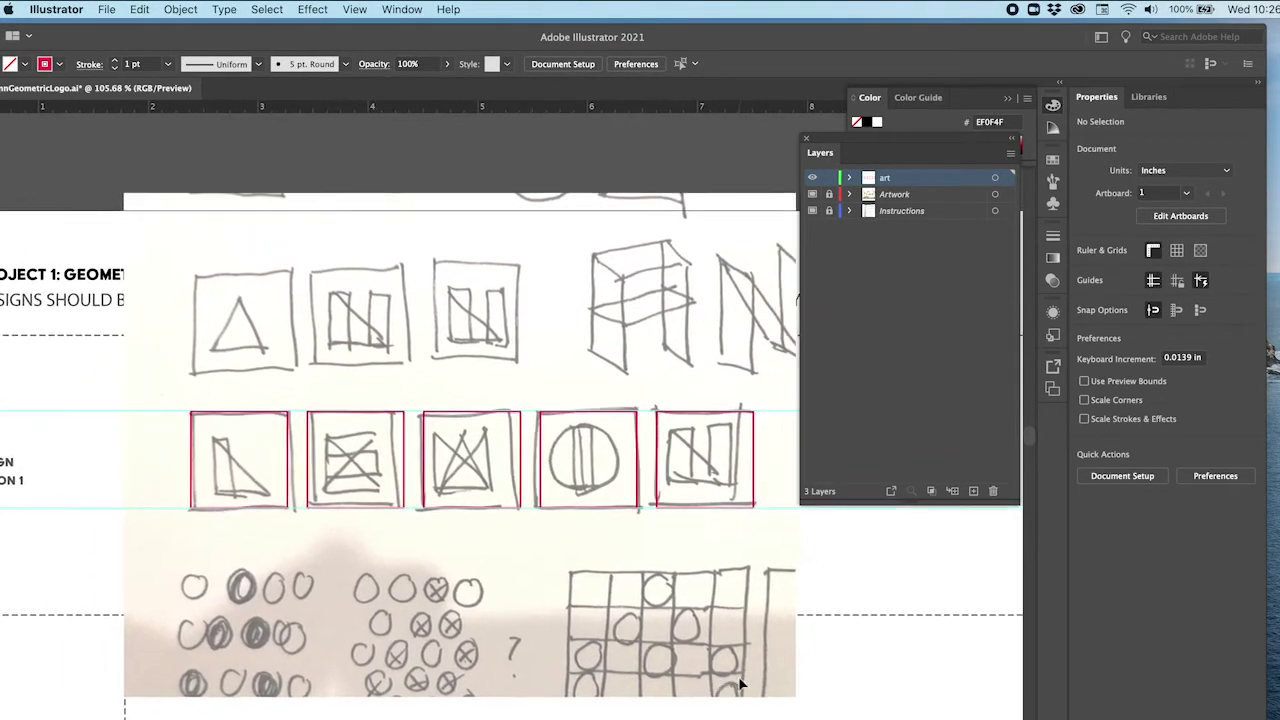
scroll(741, 684, right, 2)
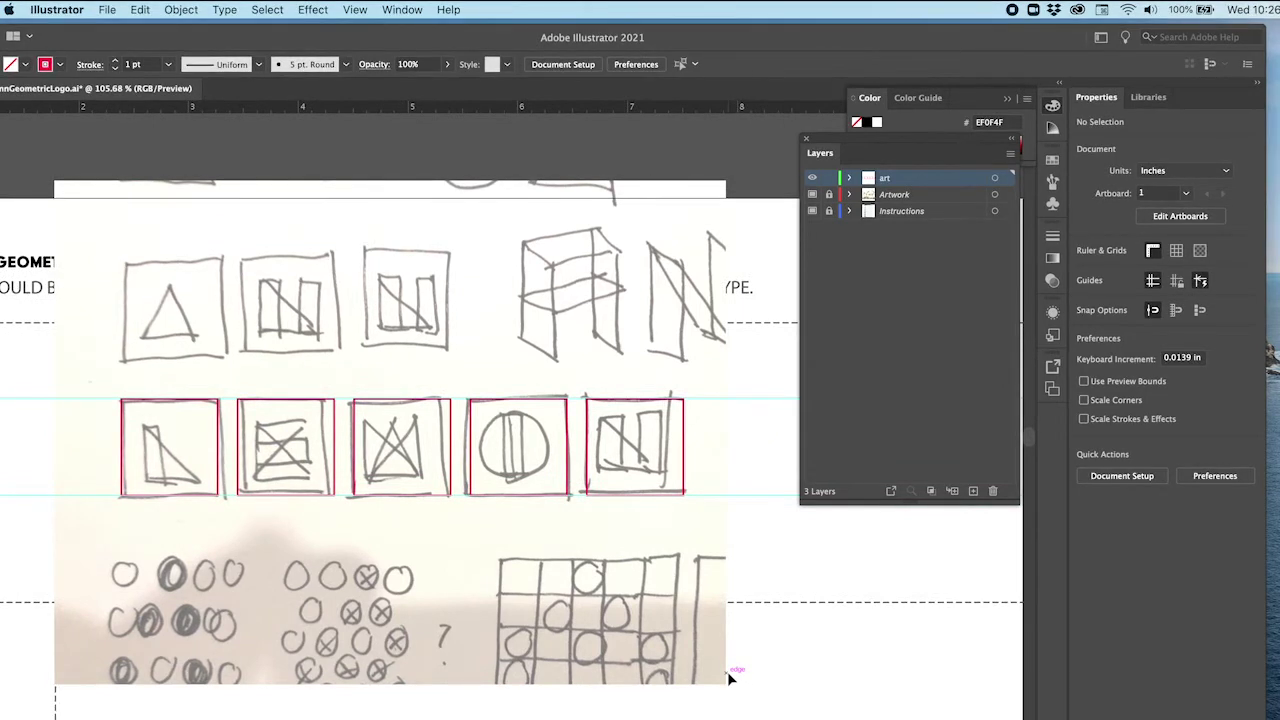
drag(89, 41, 177, 41)
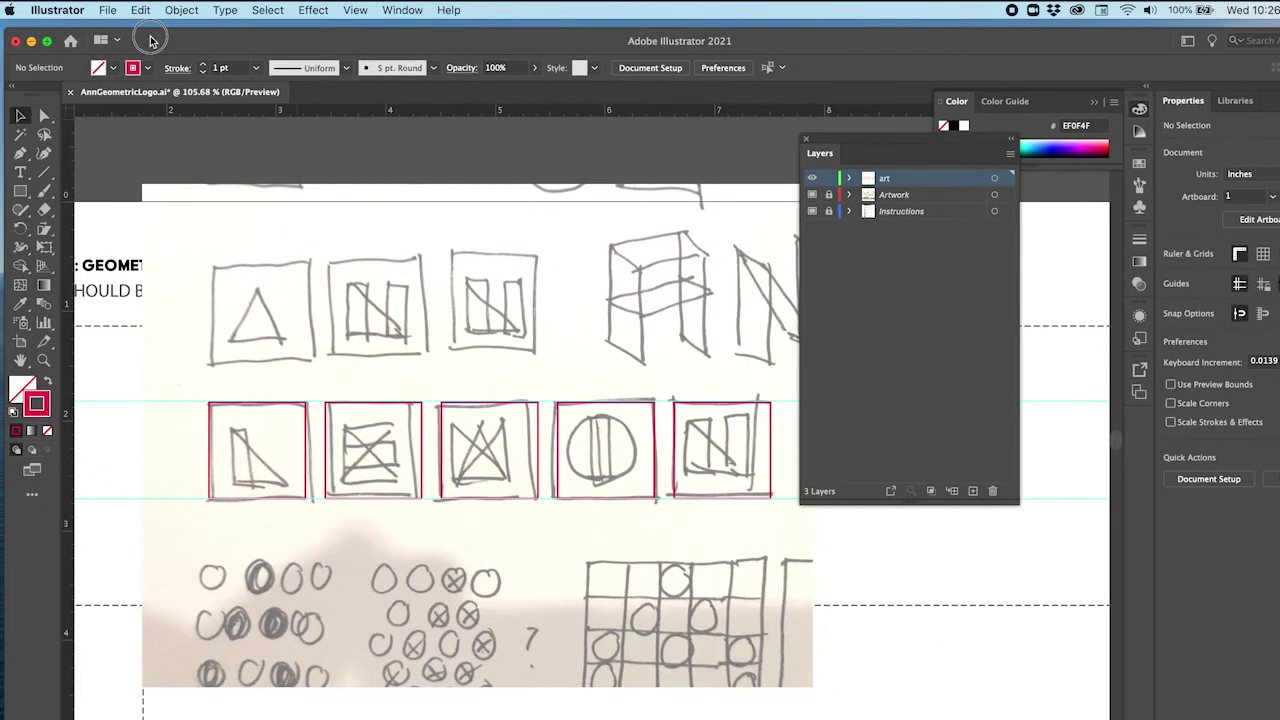
drag(826, 143, 960, 190)
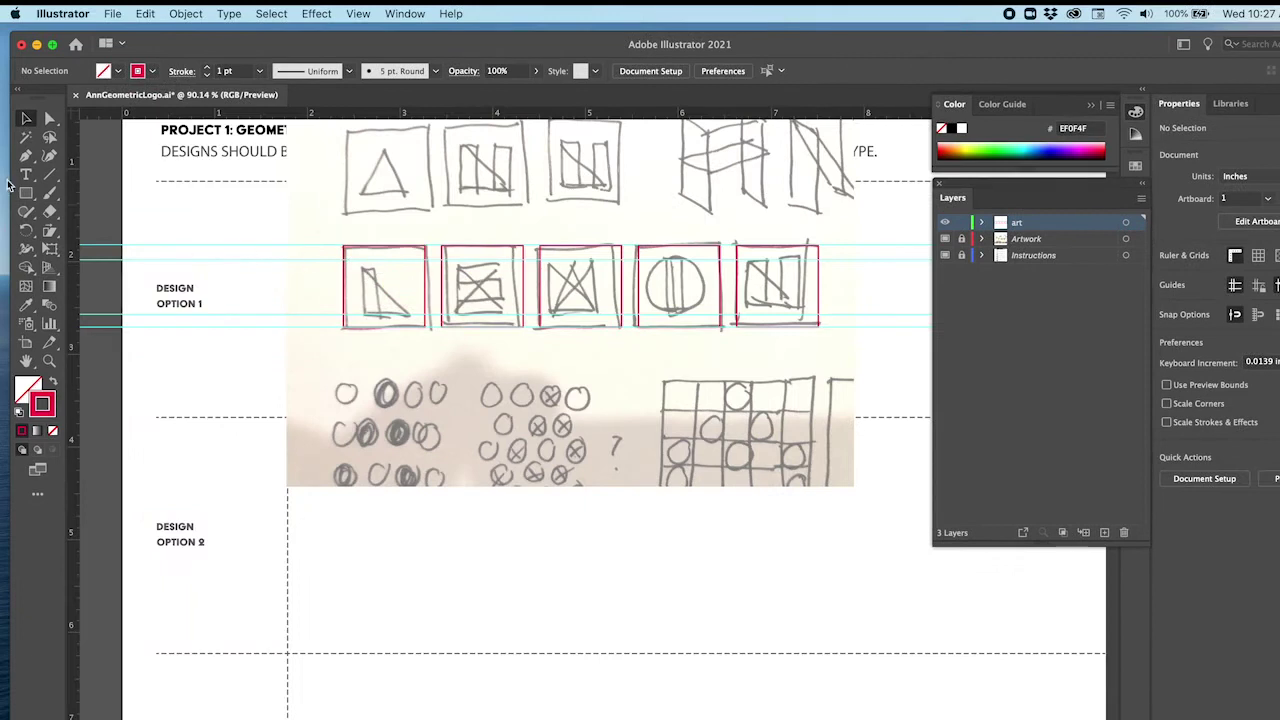
Draw a narrow vertical rectangle about 0.2 by 0.59 in over the sketched stem in the first square, and deselect it
click(26, 193)
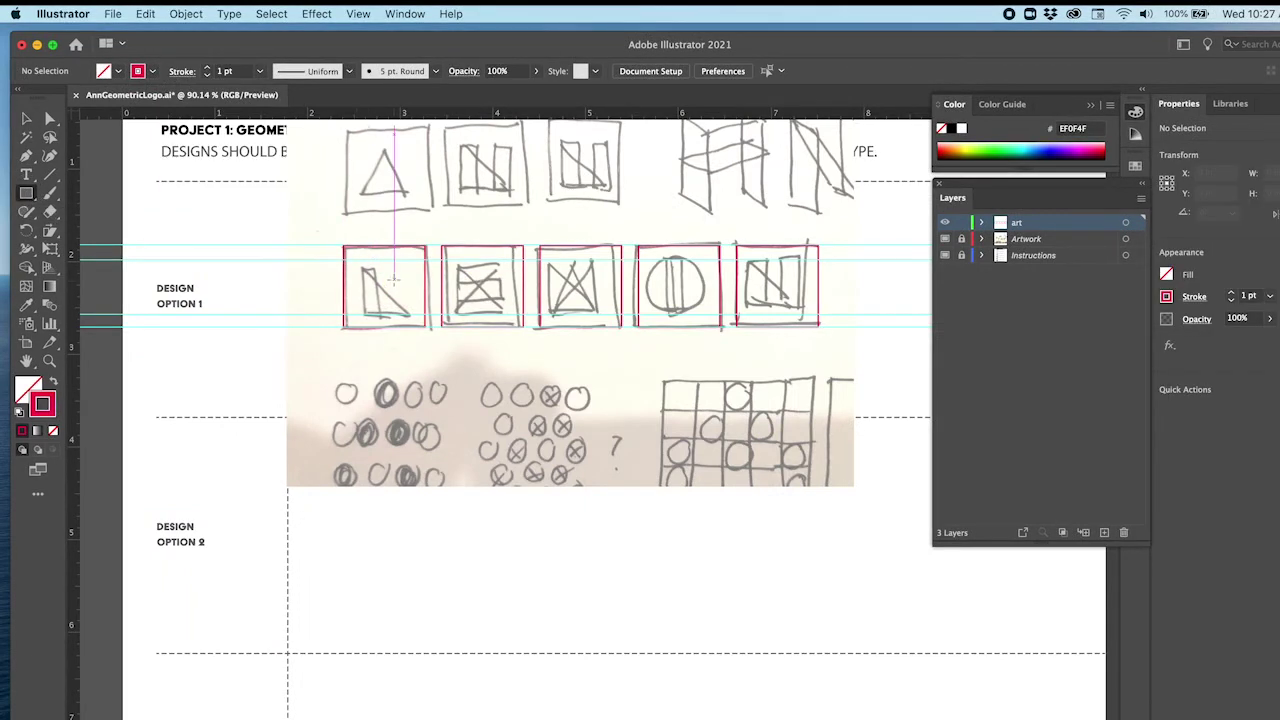
drag(363, 250, 382, 312)
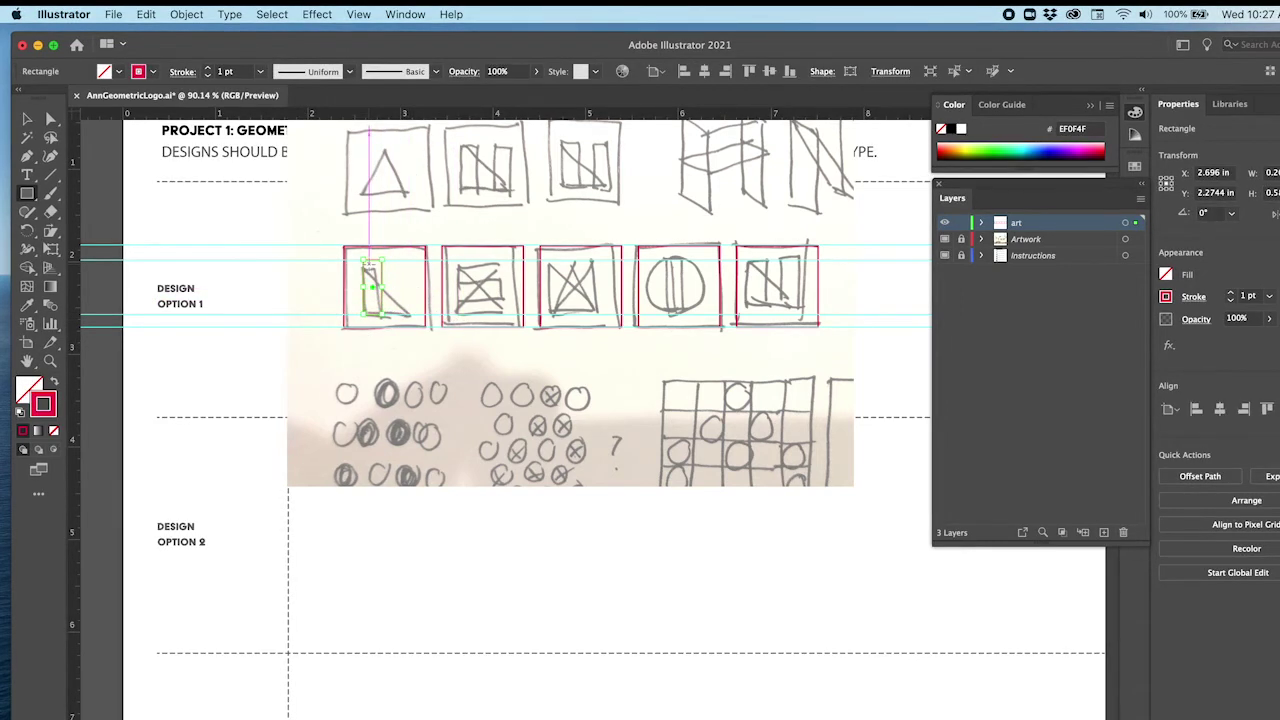
click(43, 403)
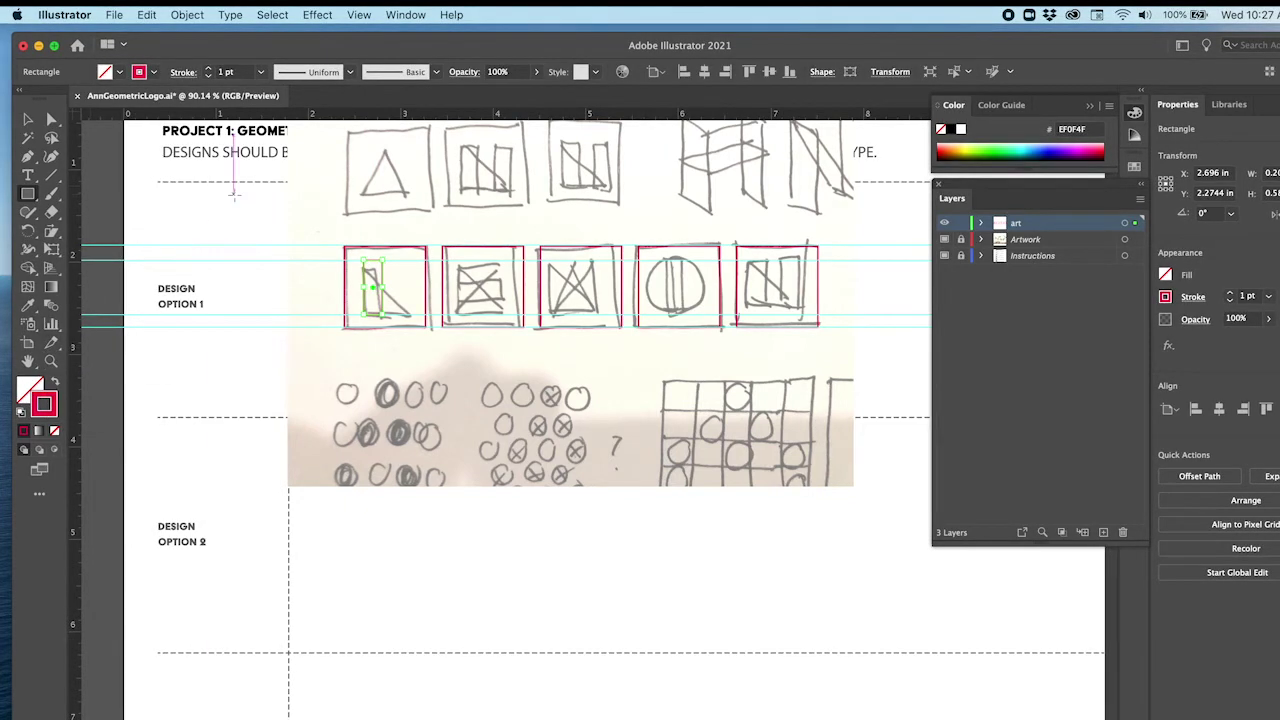
click(28, 119)
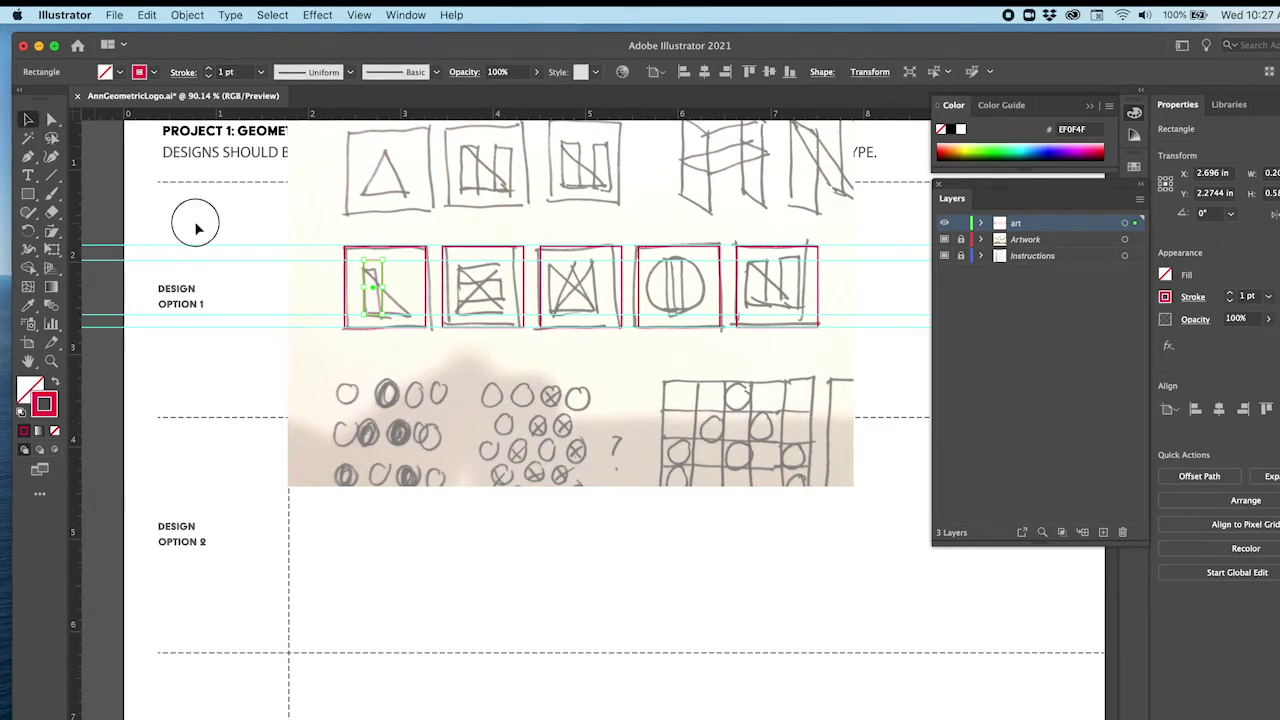
click(334, 340)
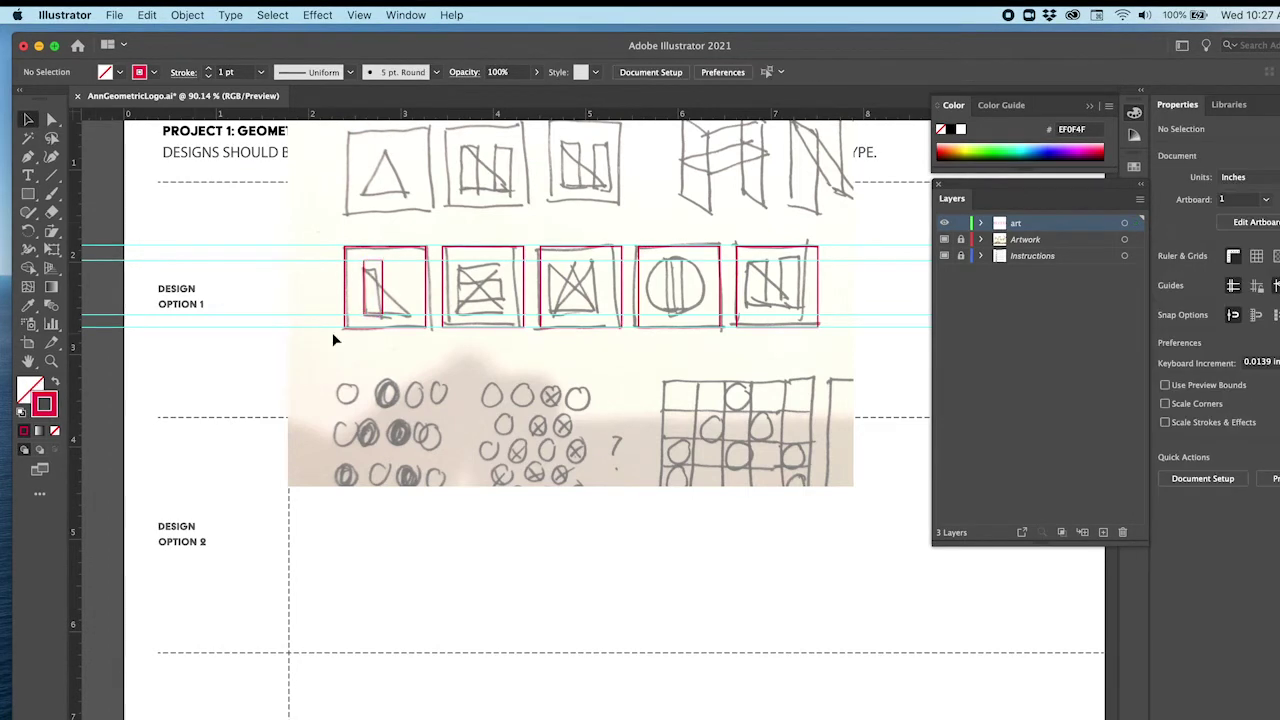
Create a three-sided polygon with a 0.3544 in radius in the blank area above the Design Option 1 label
click(30, 194)
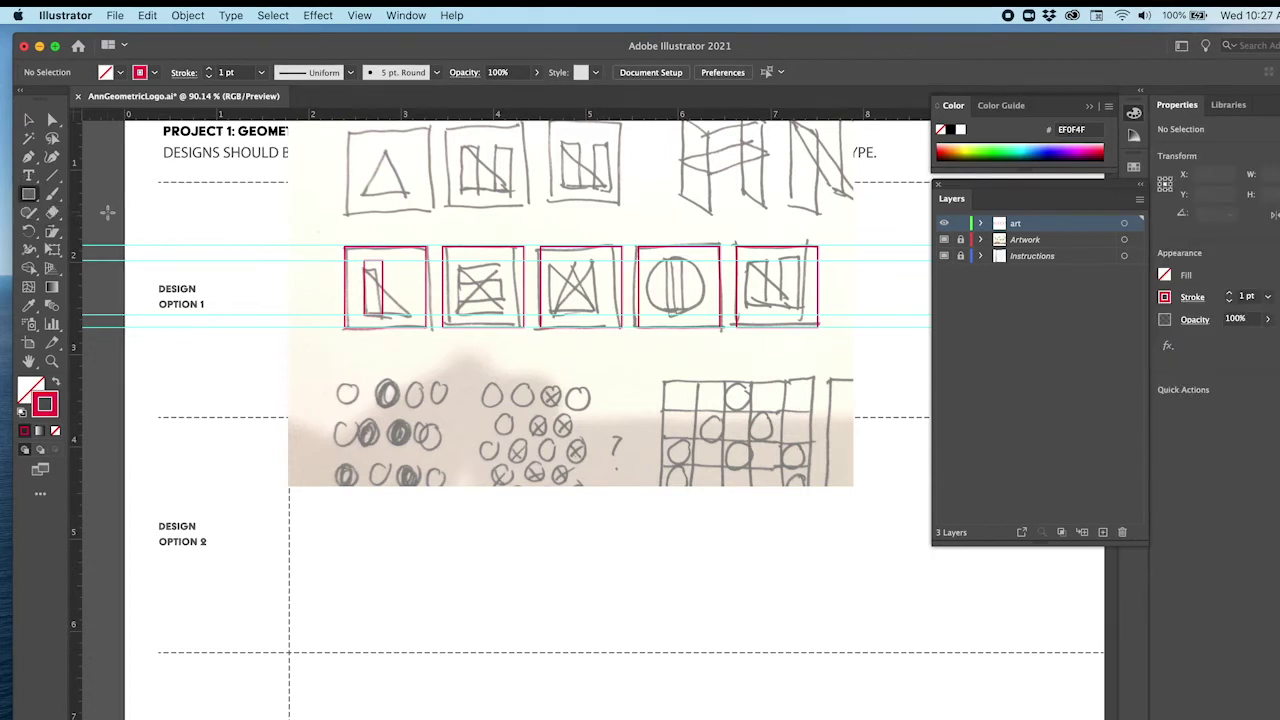
click(30, 194)
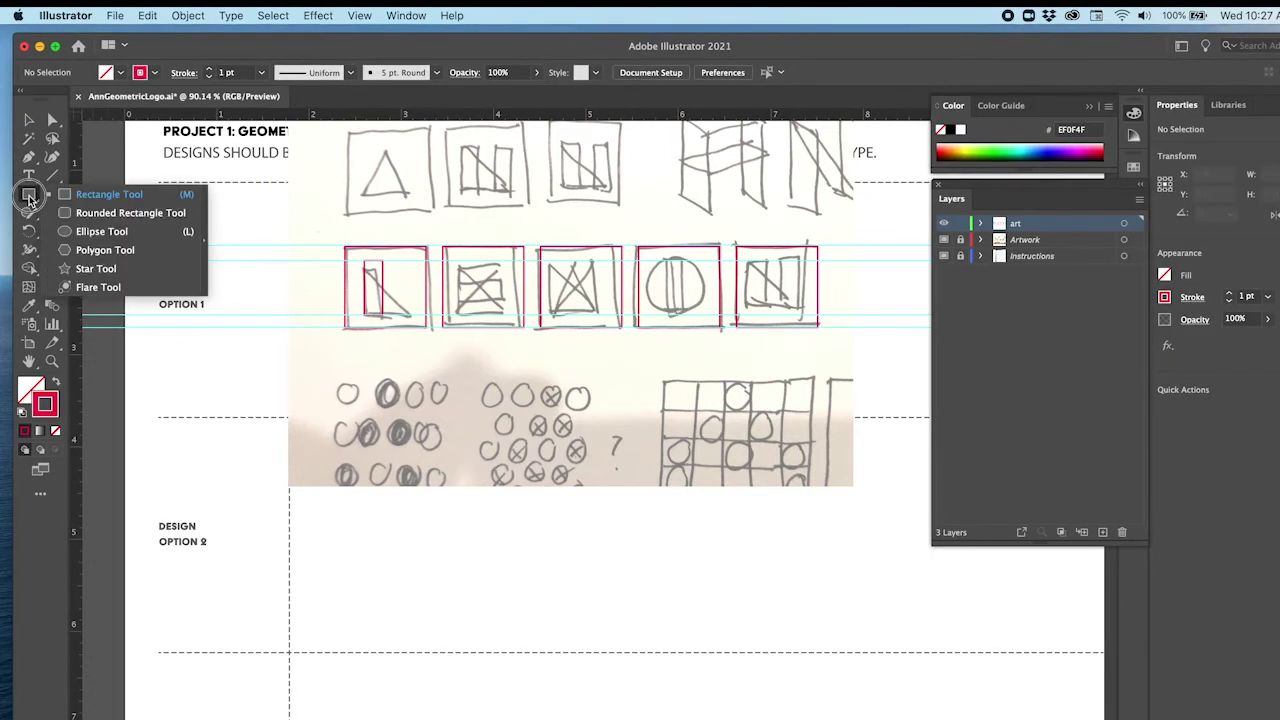
click(84, 250)
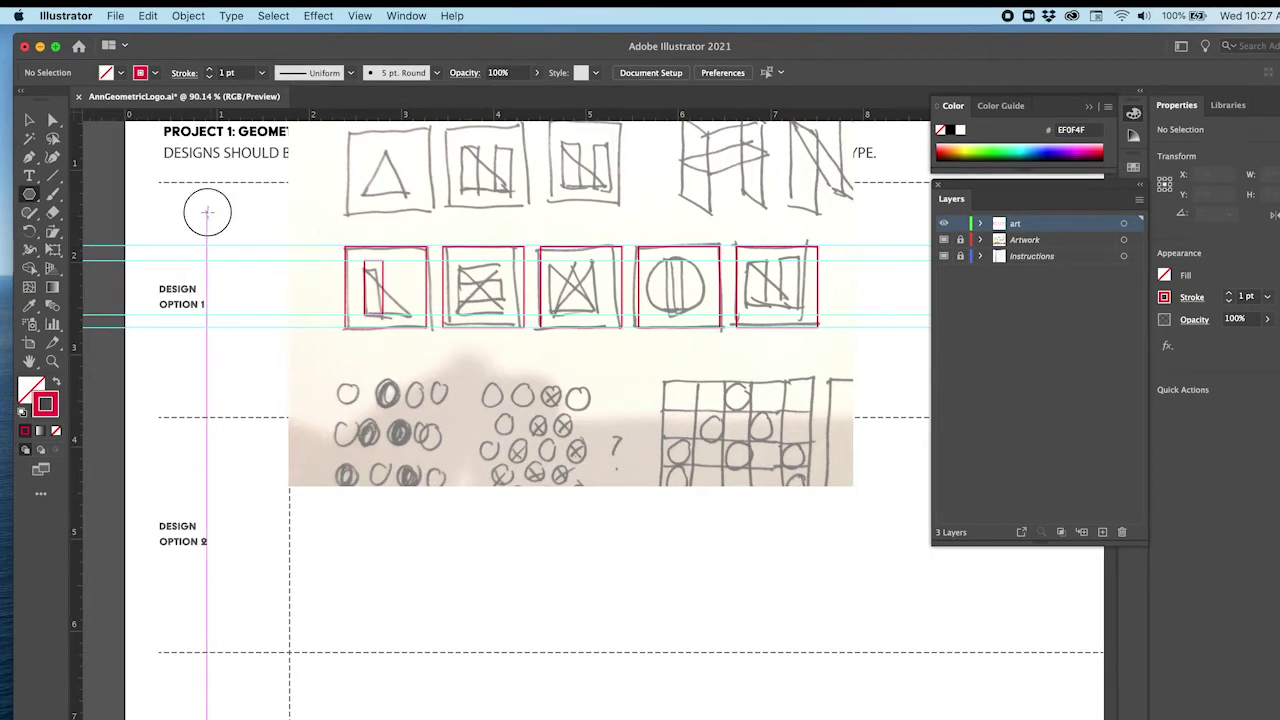
click(206, 213)
drag(534, 306, 228, 171)
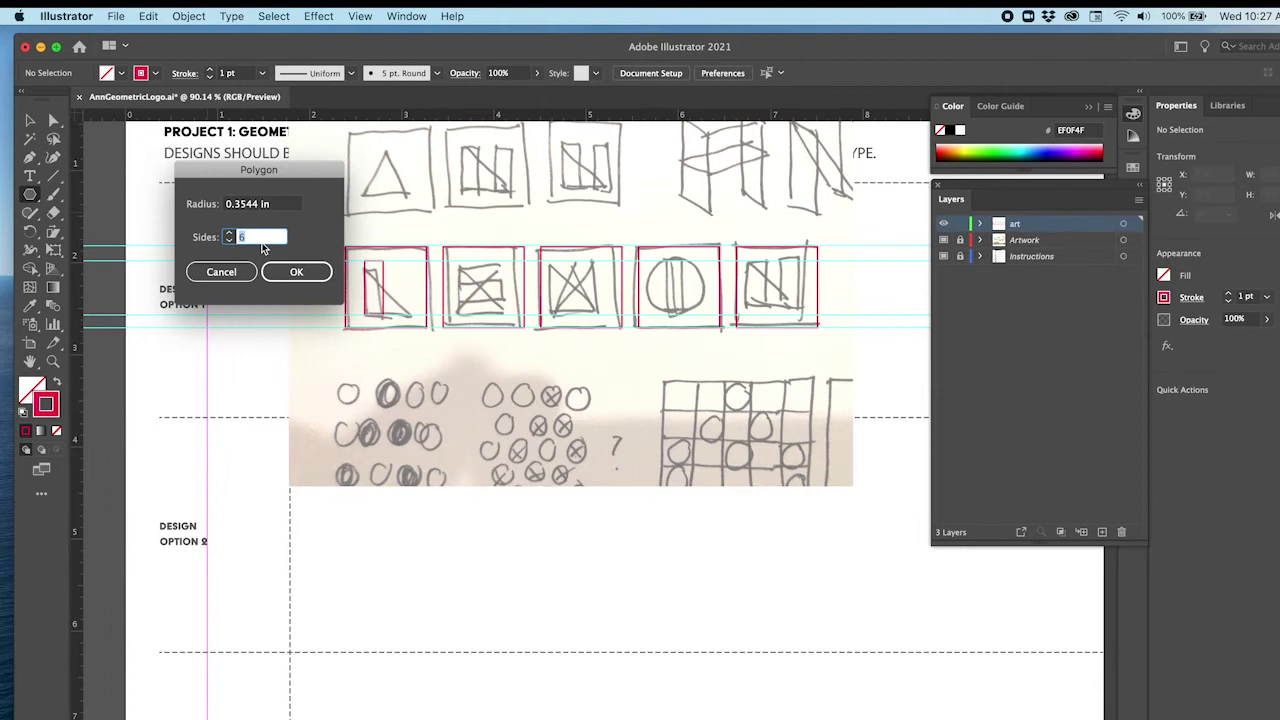
text(3)
click(290, 272)
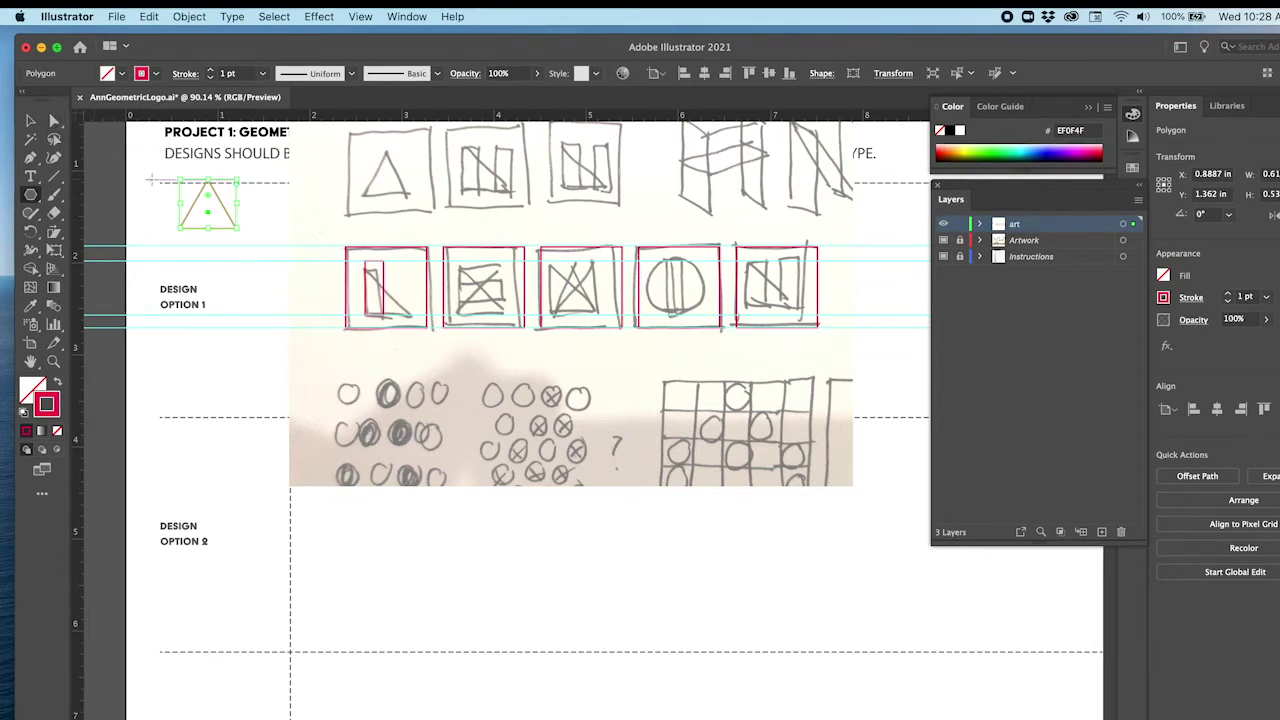
Move the triangle into the first square and reposition its anchor points to form a right triangle over the sketched diagonal, between the inner guides
click(55, 121)
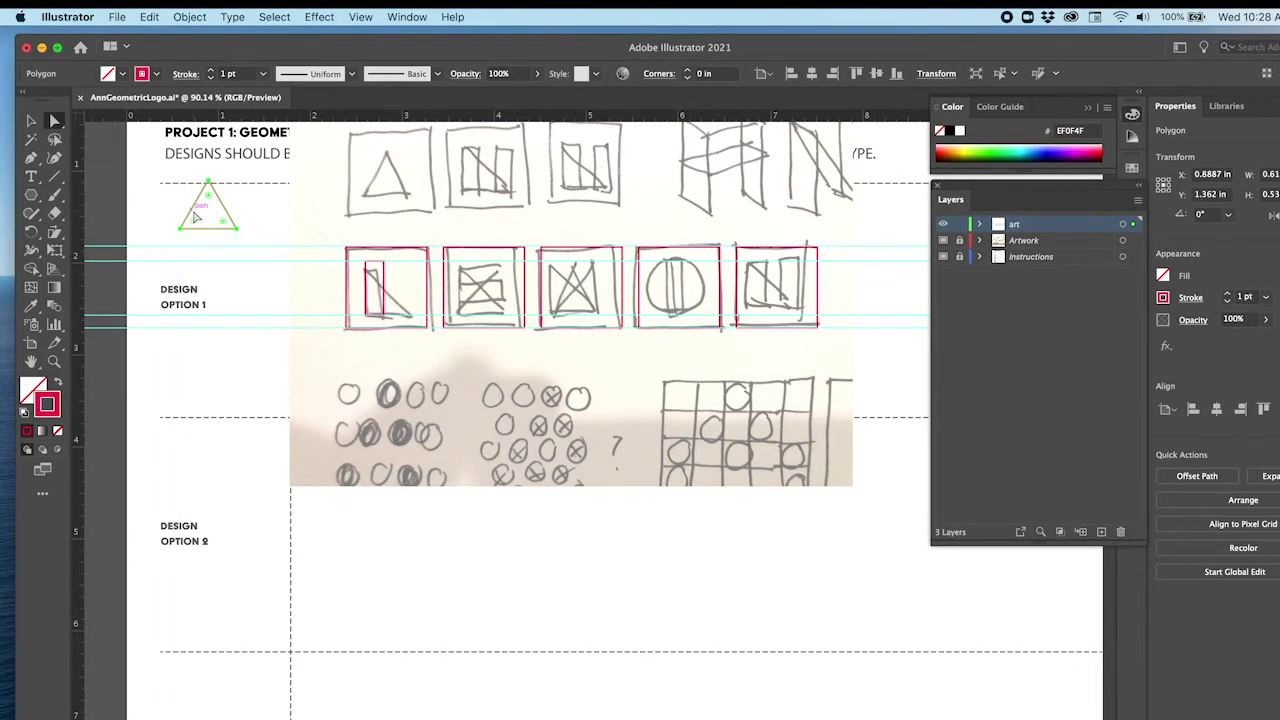
drag(241, 233, 412, 318)
click(225, 235)
click(325, 250)
drag(298, 200, 369, 264)
drag(272, 253, 369, 321)
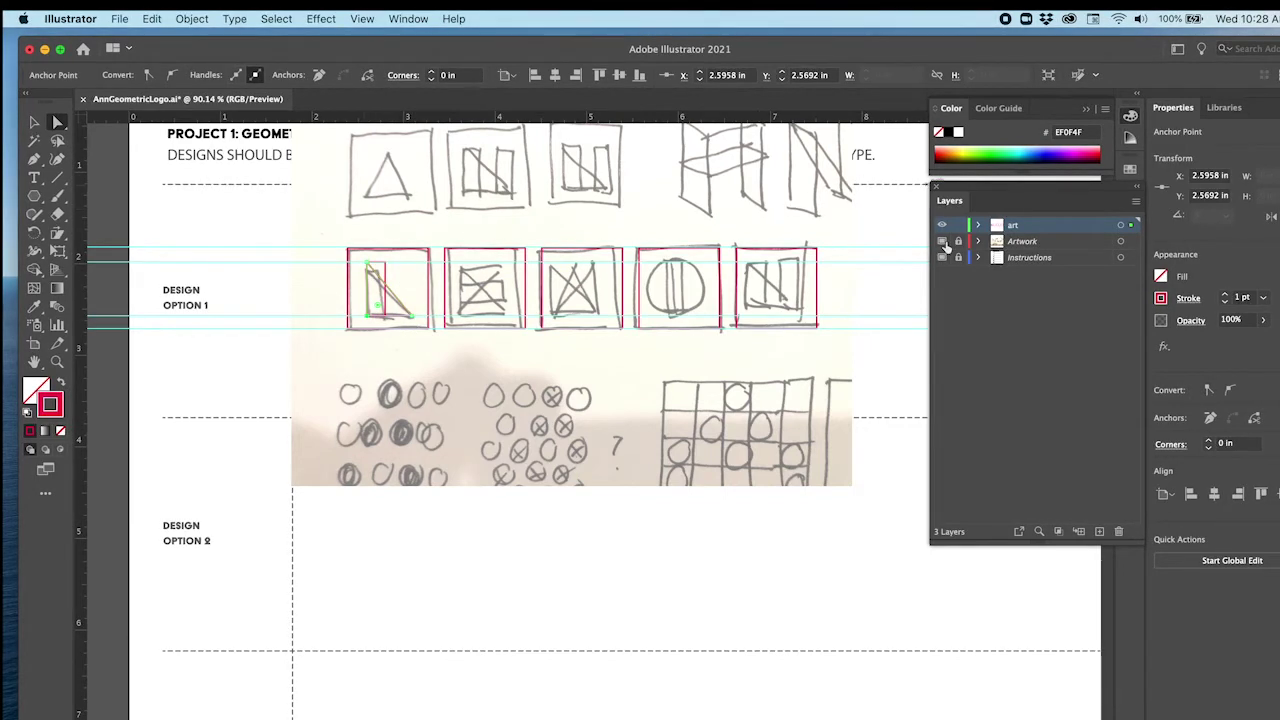
Hide the Artwork layer to check the first letter's shapes without the sketch, deselect everything, and show the layer again
click(942, 242)
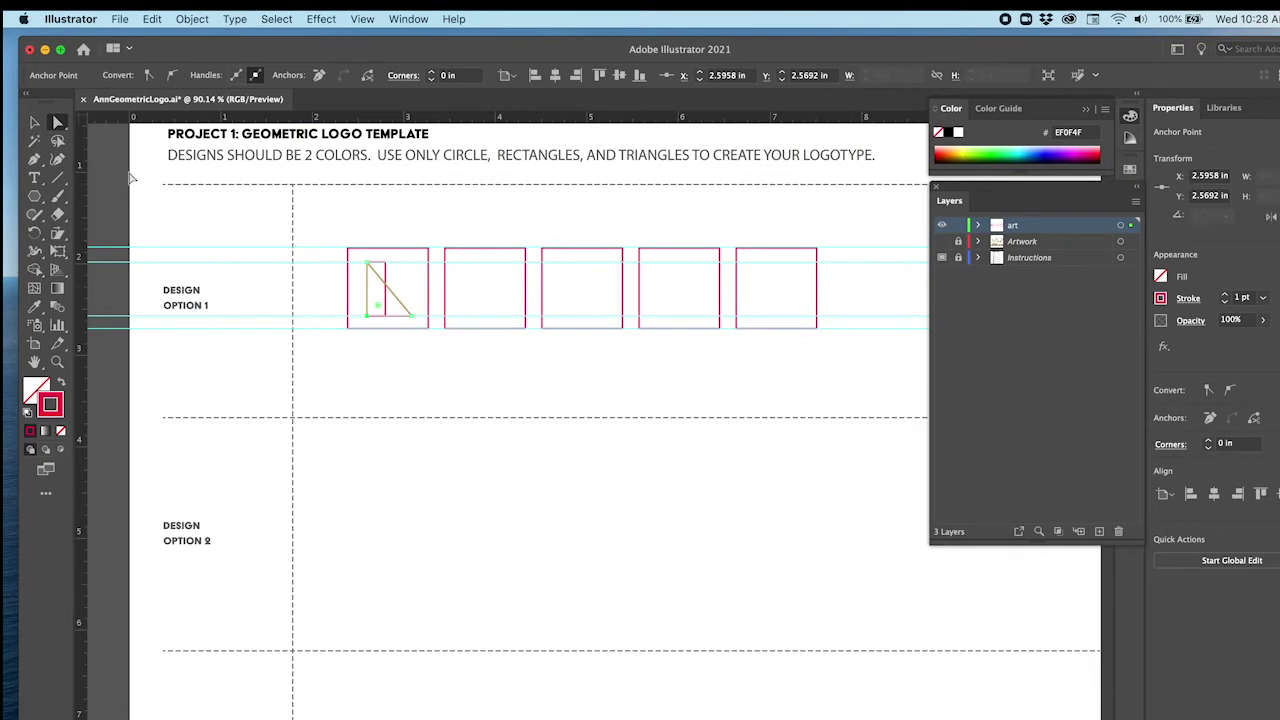
click(35, 122)
click(161, 212)
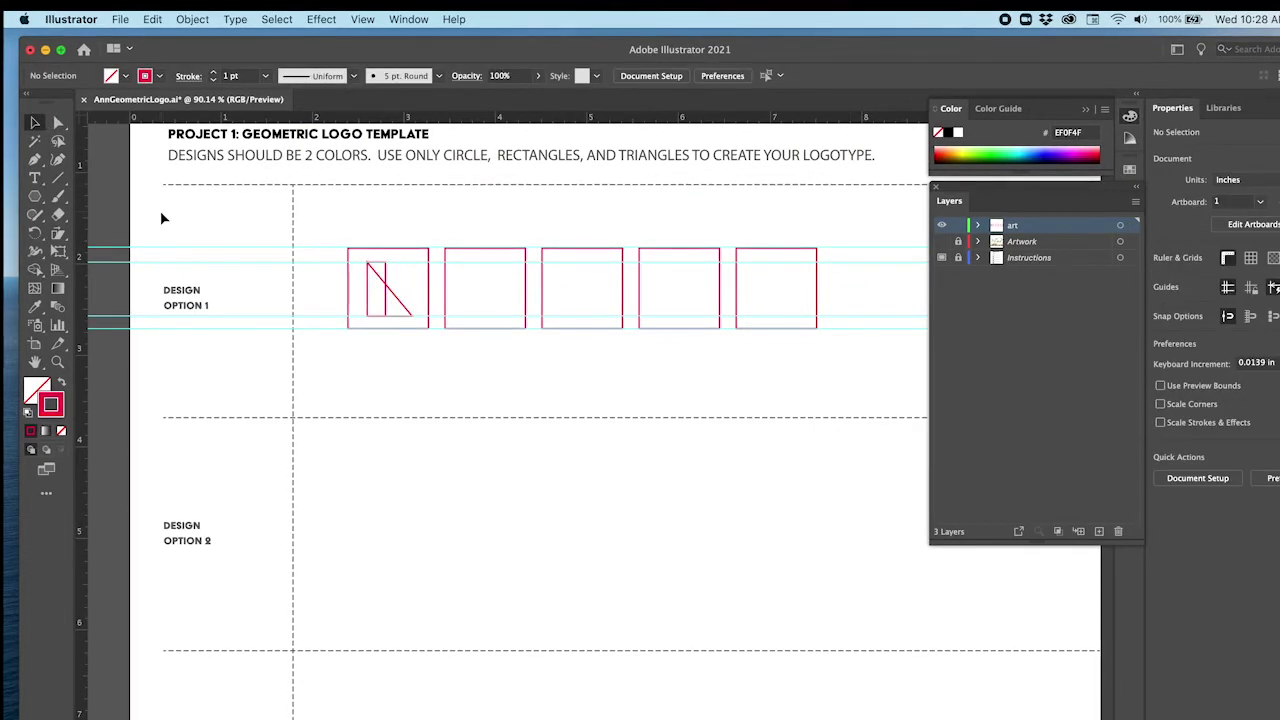
click(941, 242)
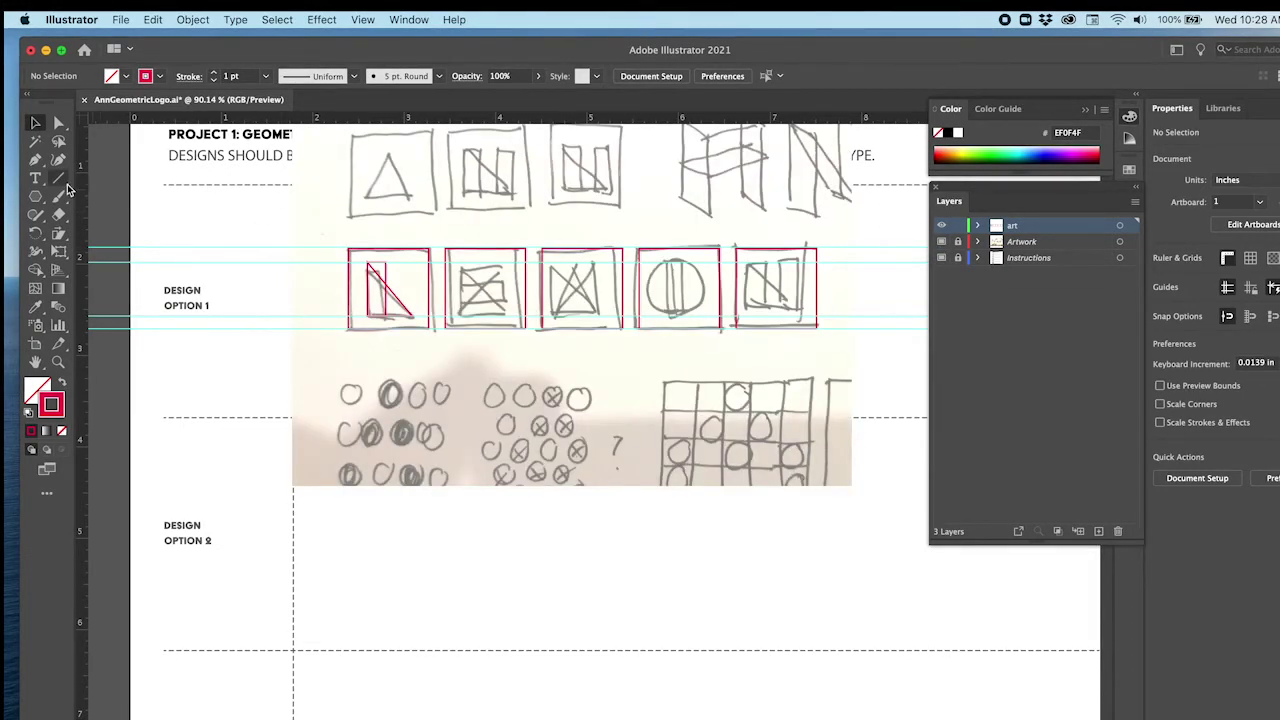
Draw a horizontal rectangle about 0.47 by 0.15 in over the upper sketched bar in the second square, and deselect it
click(35, 197)
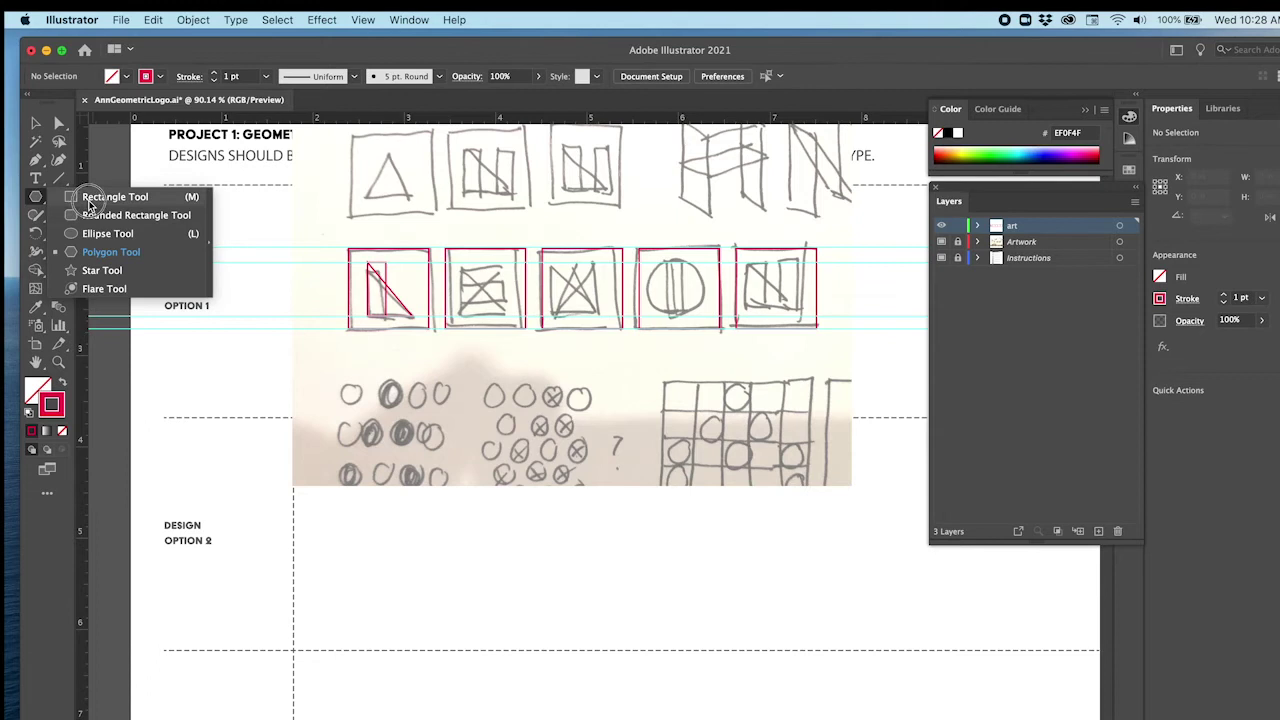
click(89, 206)
drag(463, 258, 507, 273)
click(37, 124)
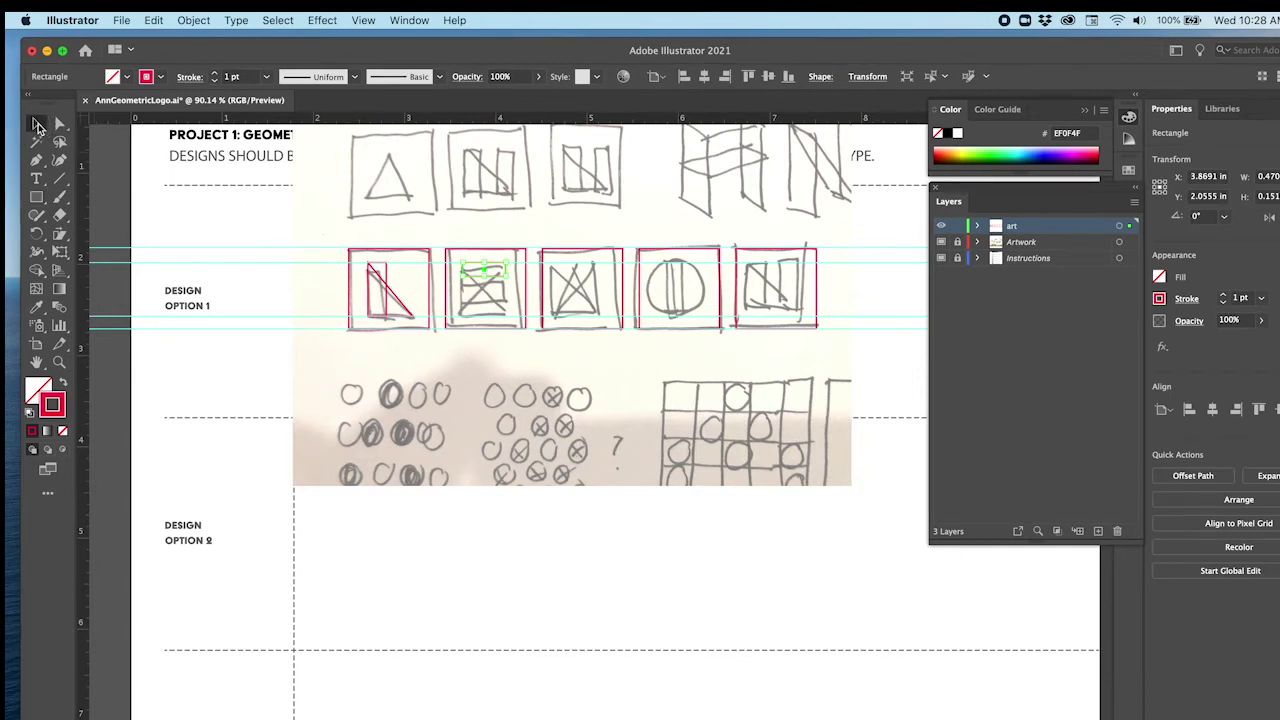
click(407, 355)
Copy the first square's narrow vertical rectangle once into the second and fourth squares and twice into the fifth, and hide the Artwork layer
click(386, 300)
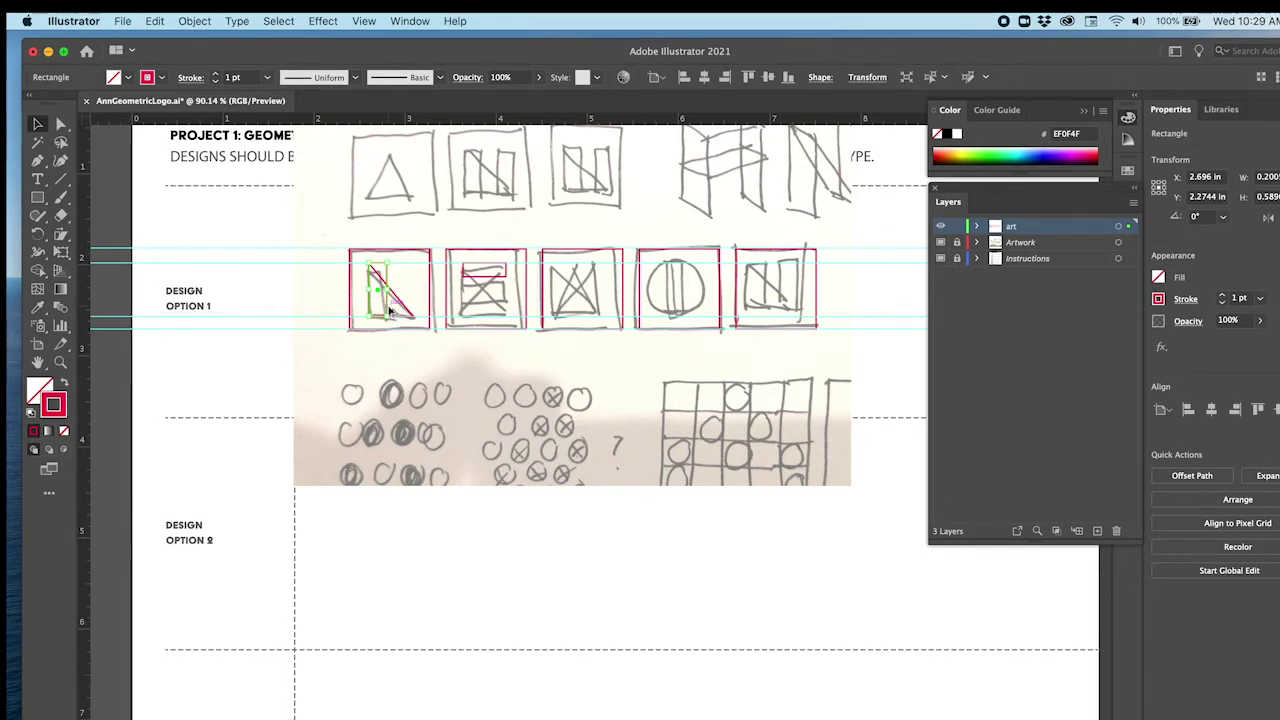
drag(380, 300, 800, 310)
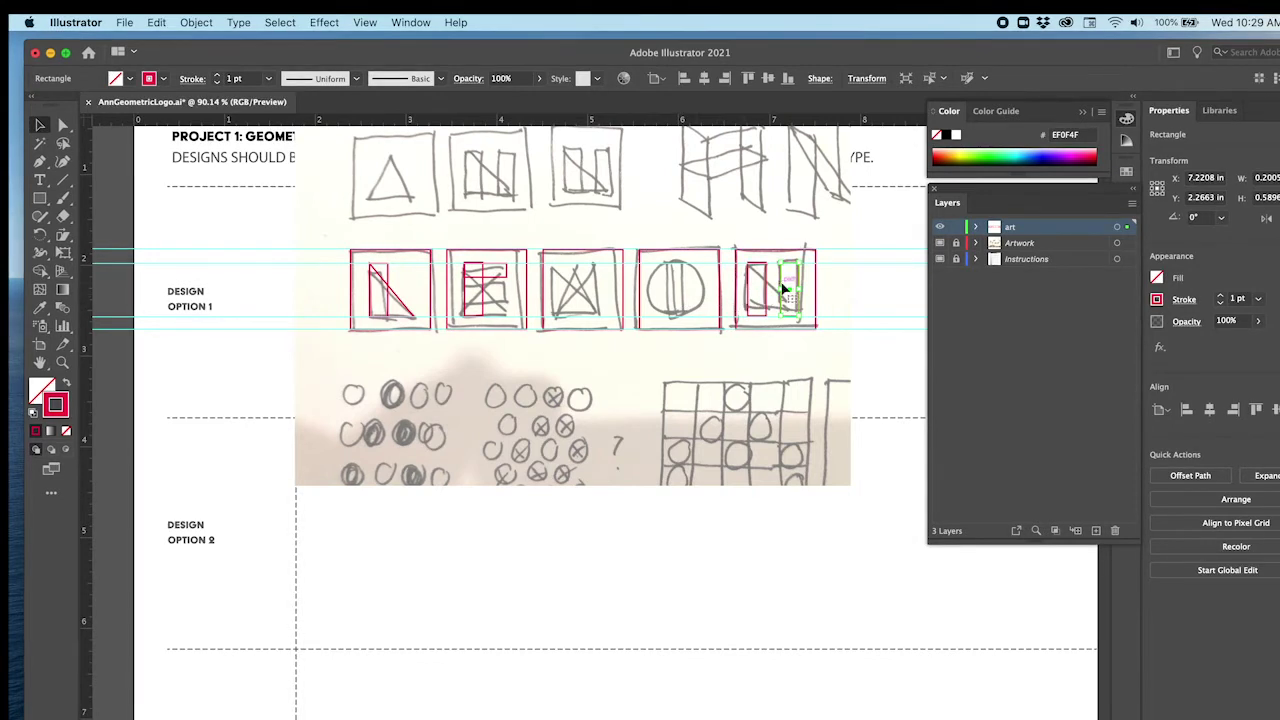
click(669, 287)
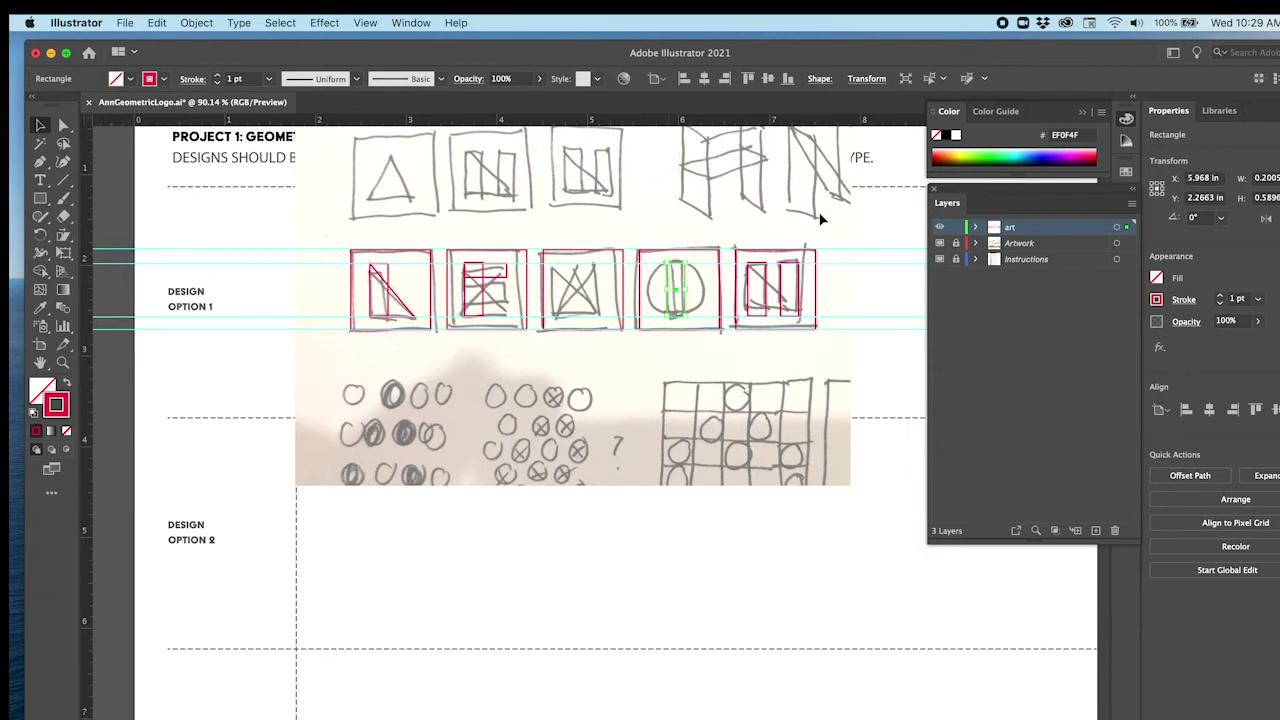
click(939, 247)
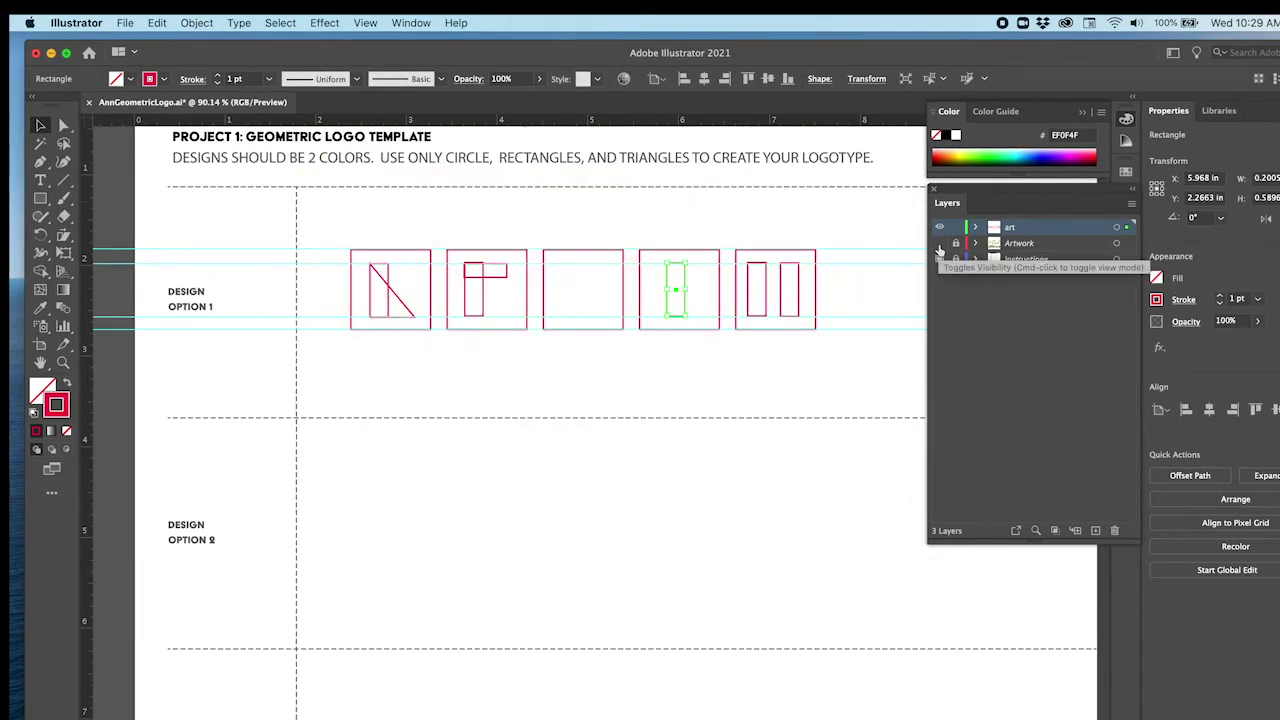
click(772, 388)
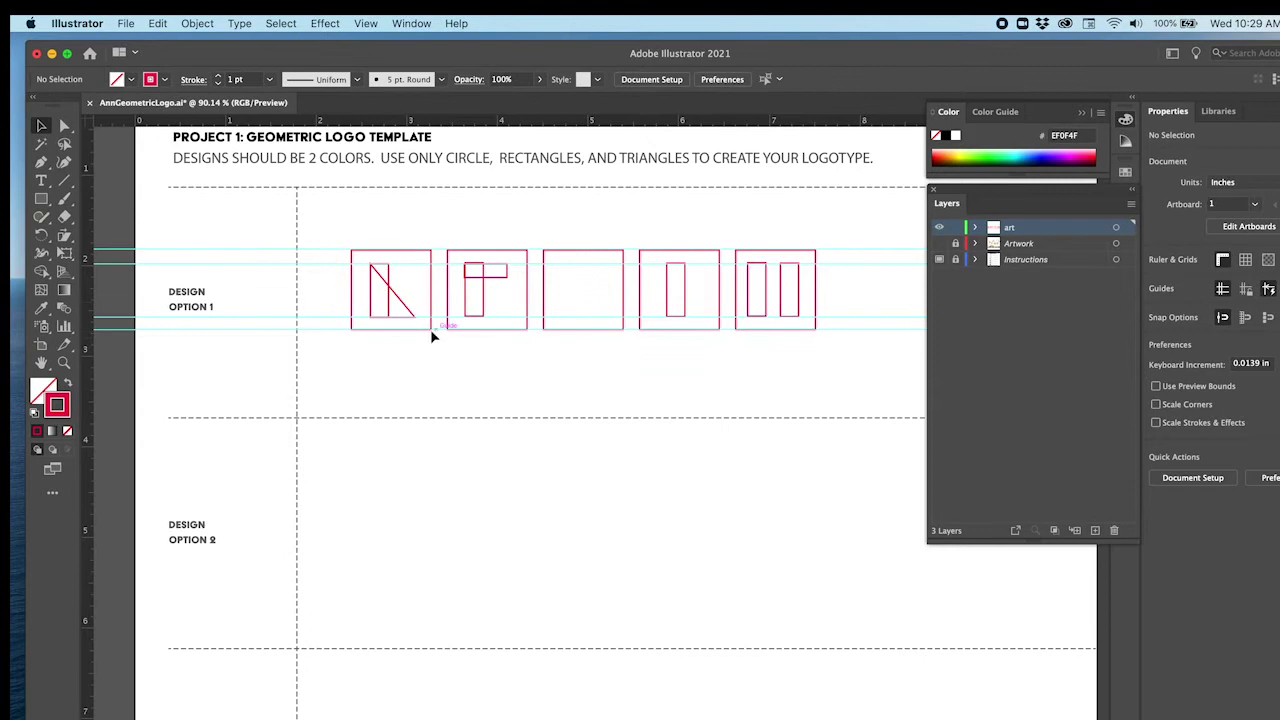
Move the horizontal bar in the second square up so its top edge lines up with the top of the vertical stem
click(64, 362)
click(480, 305)
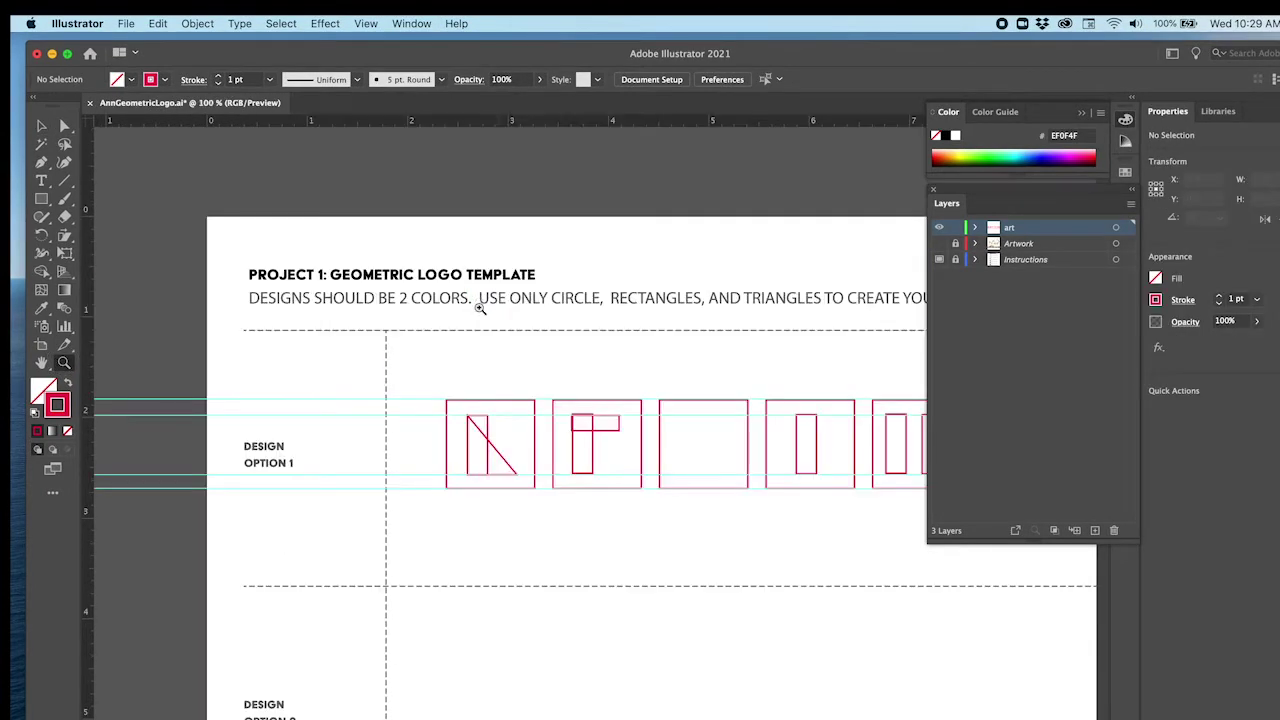
click(570, 479)
click(574, 444)
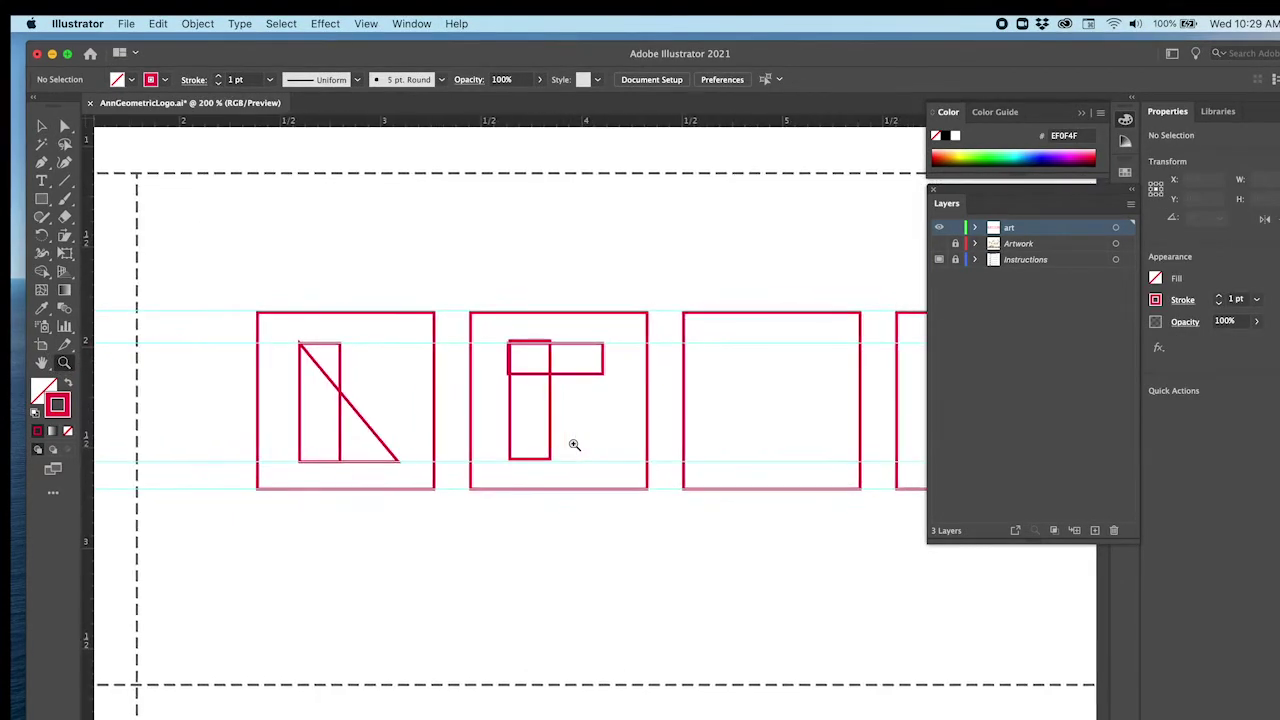
click(42, 126)
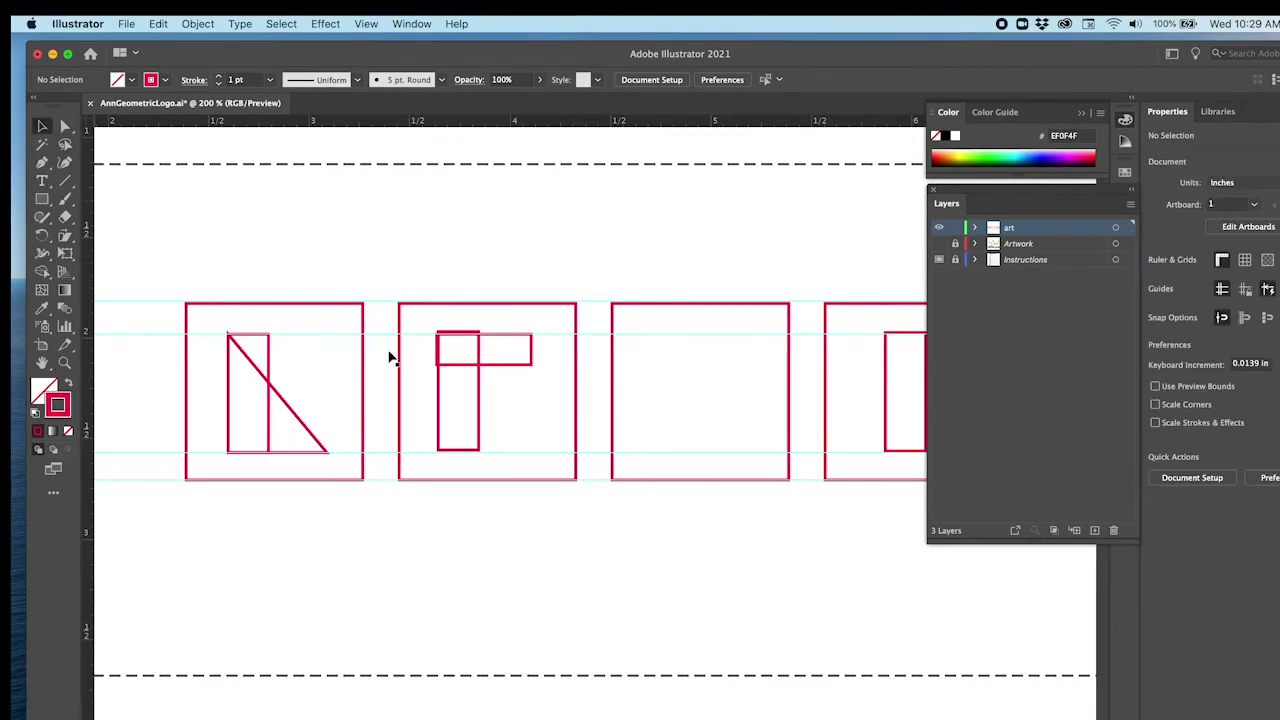
drag(524, 370, 522, 362)
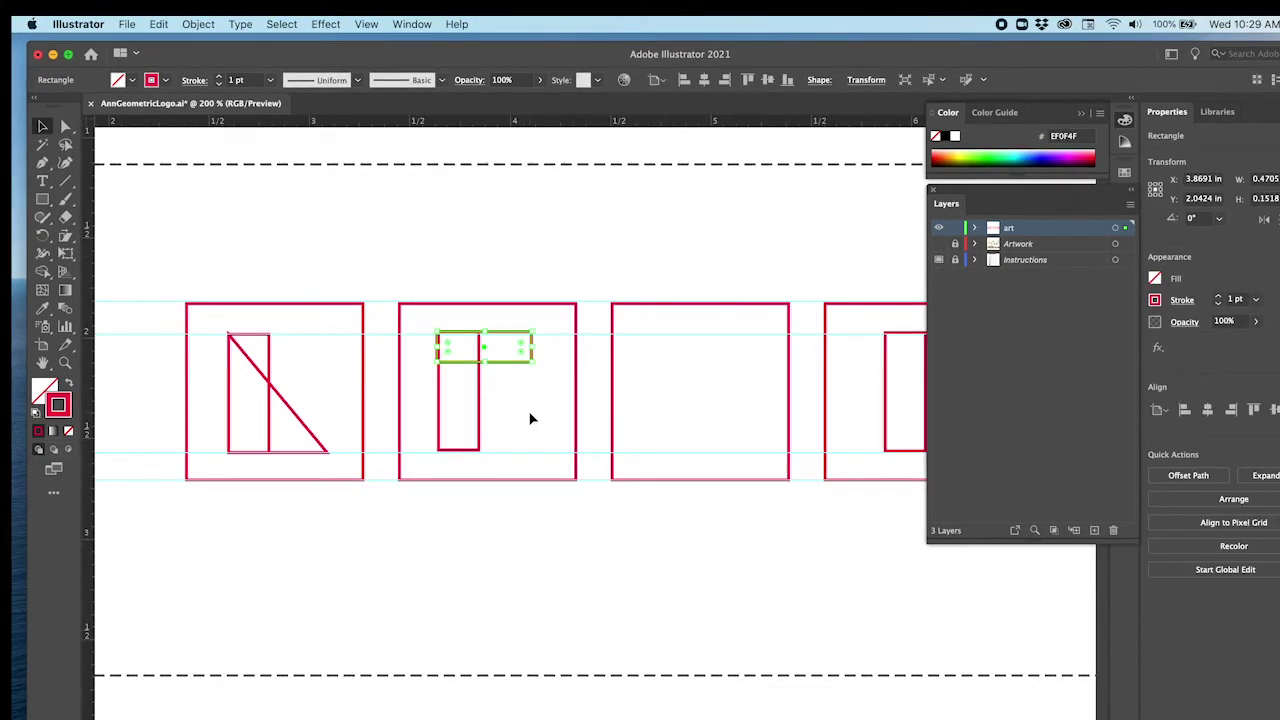
Shift the second square's horizontal bar sideways until its left edge coincides with the vertical stem's left edge, and deselect it
key(super+equal)
key(super+equal)
key(super+equal)
key(super+equal)
key(super+equal)
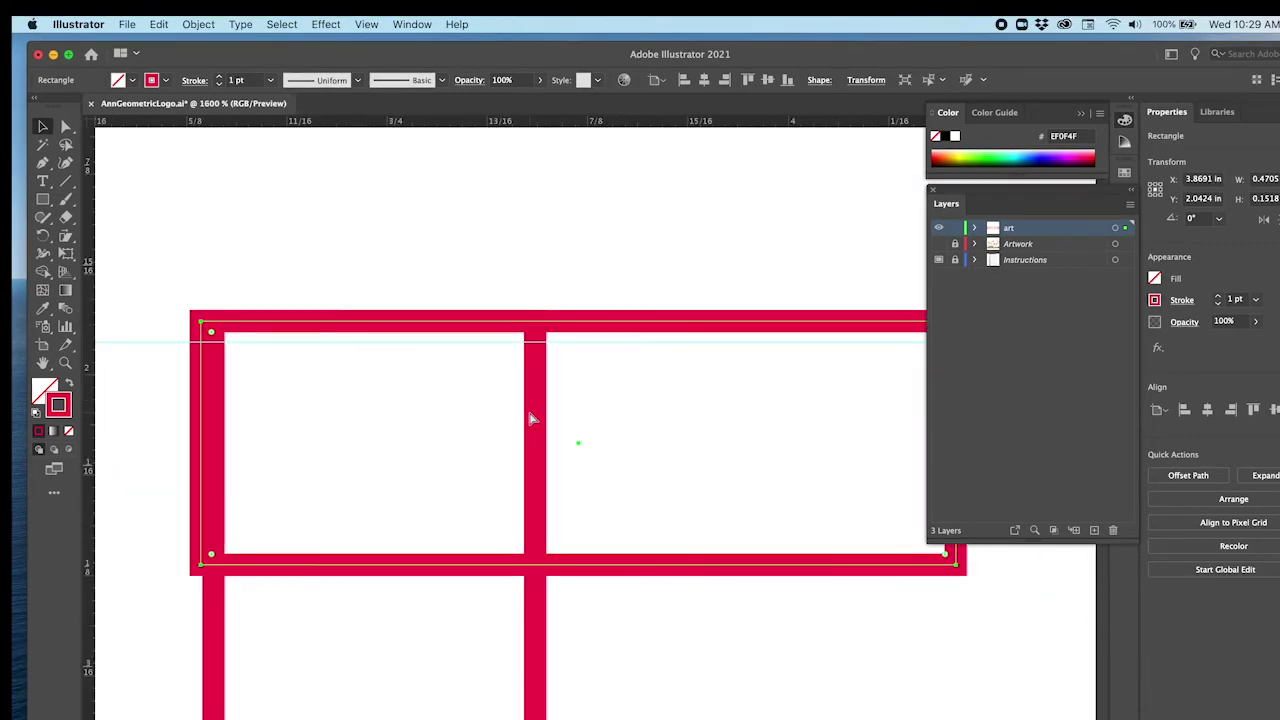
key(super+equal)
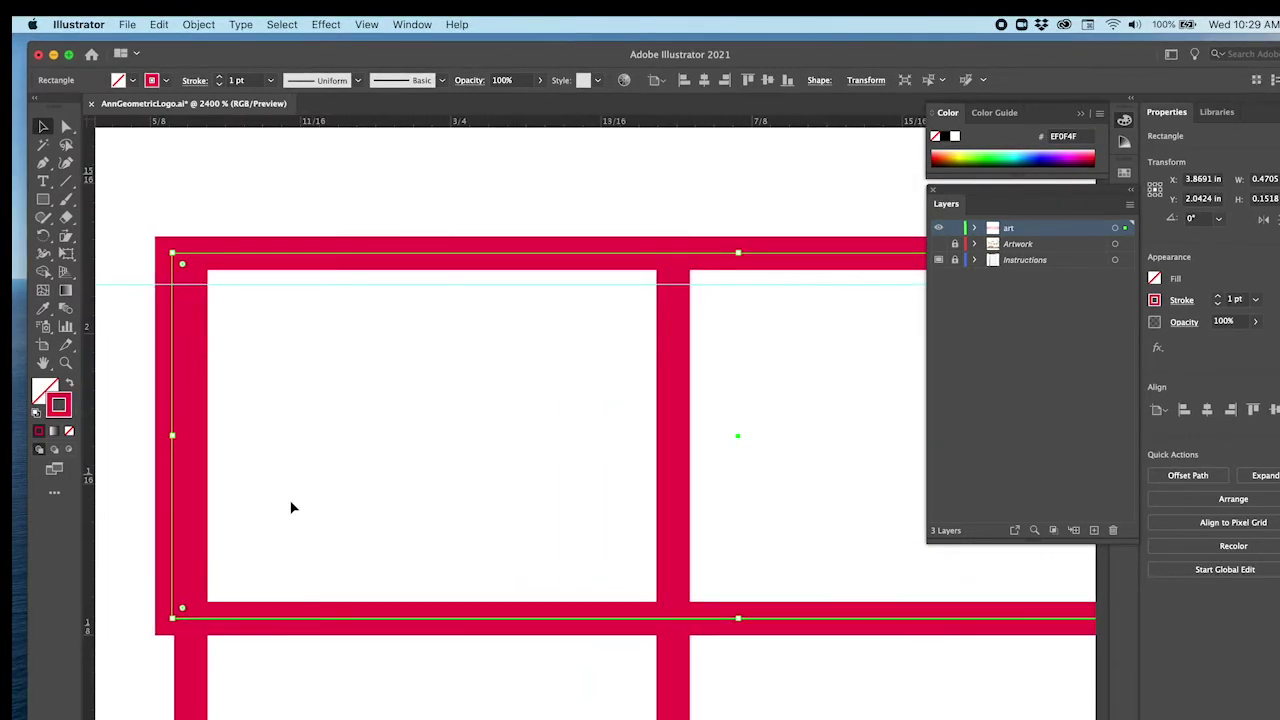
mouse_move(243, 614)
mouse_down()
mouse_move(260, 620)
mouse_move(229, 634)
mouse_move(226, 623)
mouse_move(261, 619)
mouse_up()
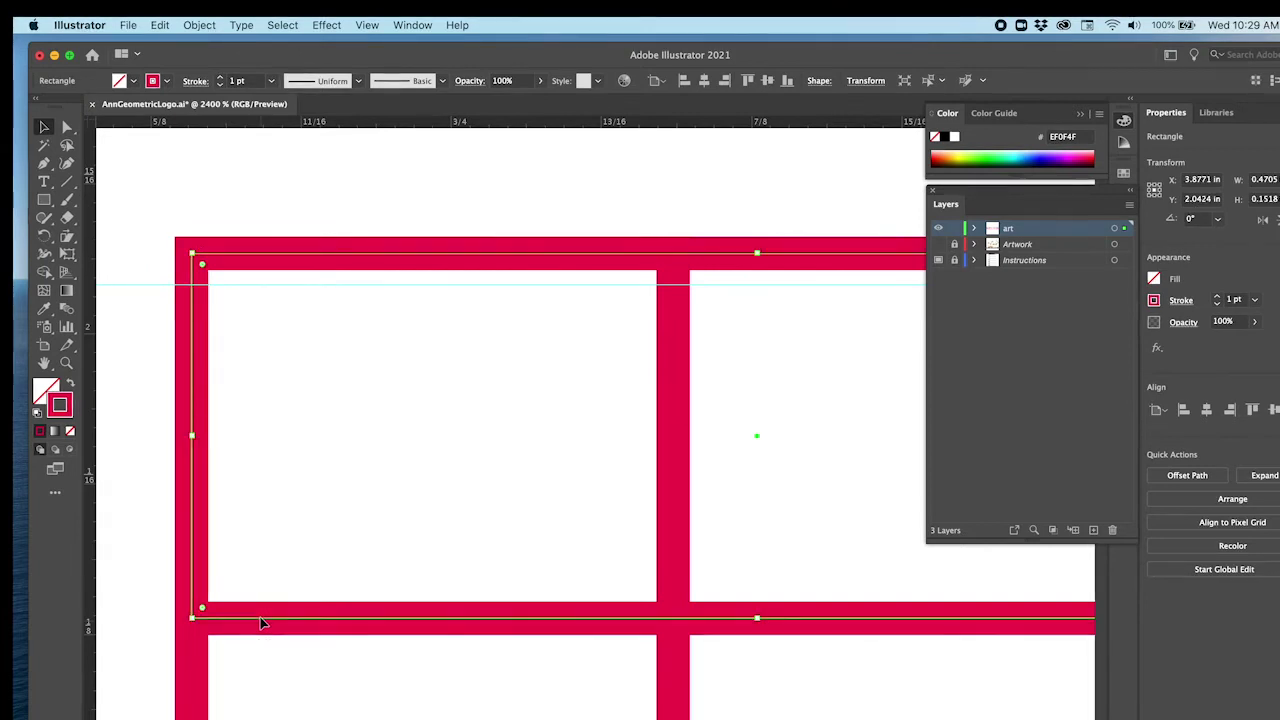
click(292, 678)
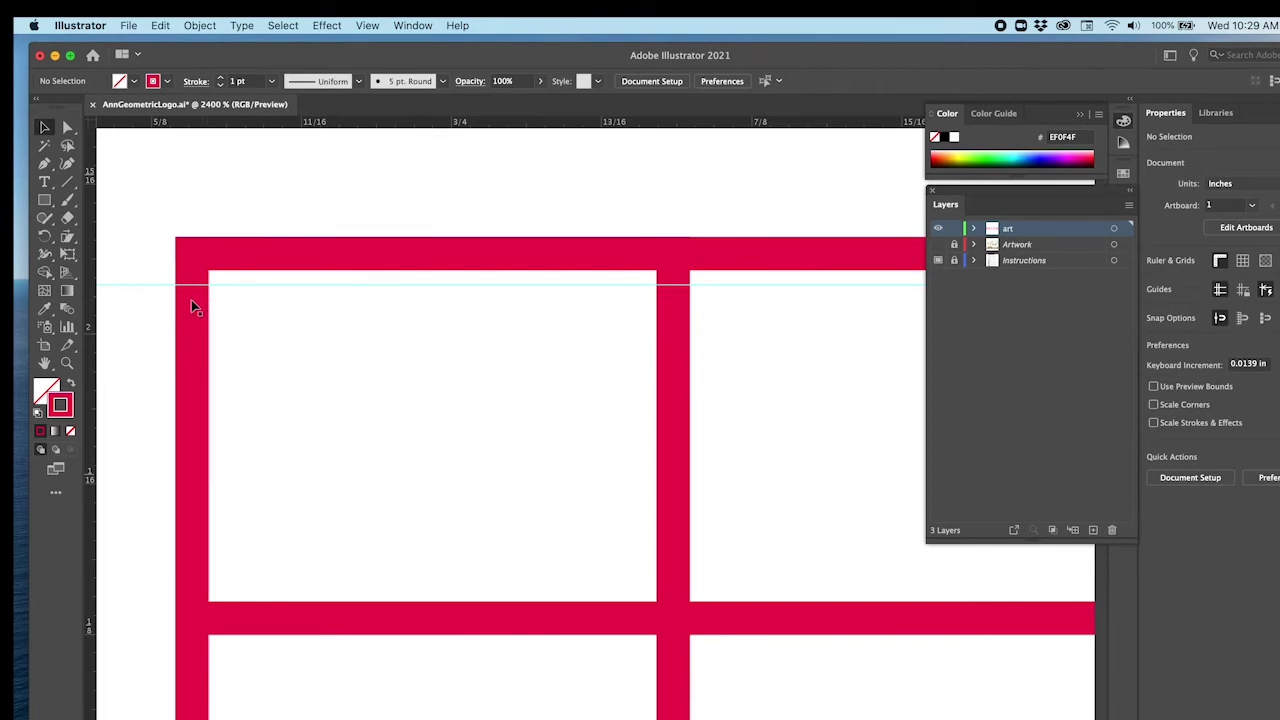
Copy the upper horizontal bar in the second square straight down to the bottom end of the vertical stem
scroll(339, 448, down, 6)
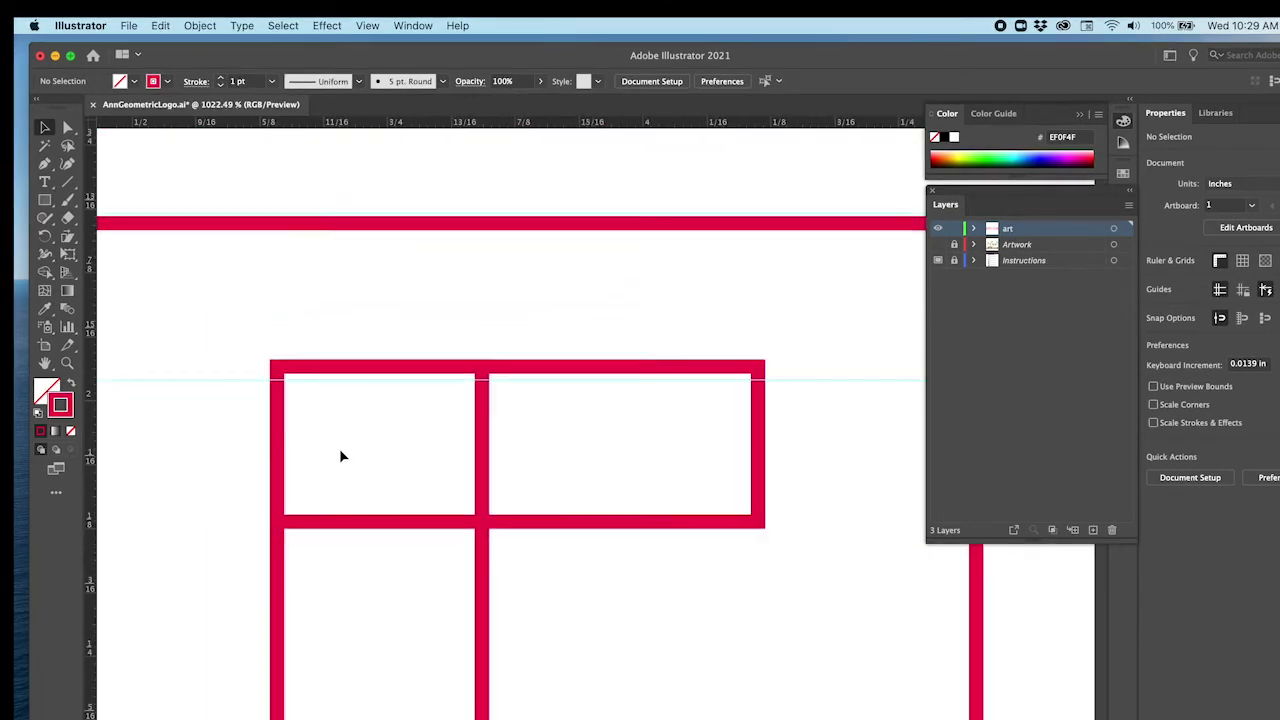
scroll(361, 512, down, 4)
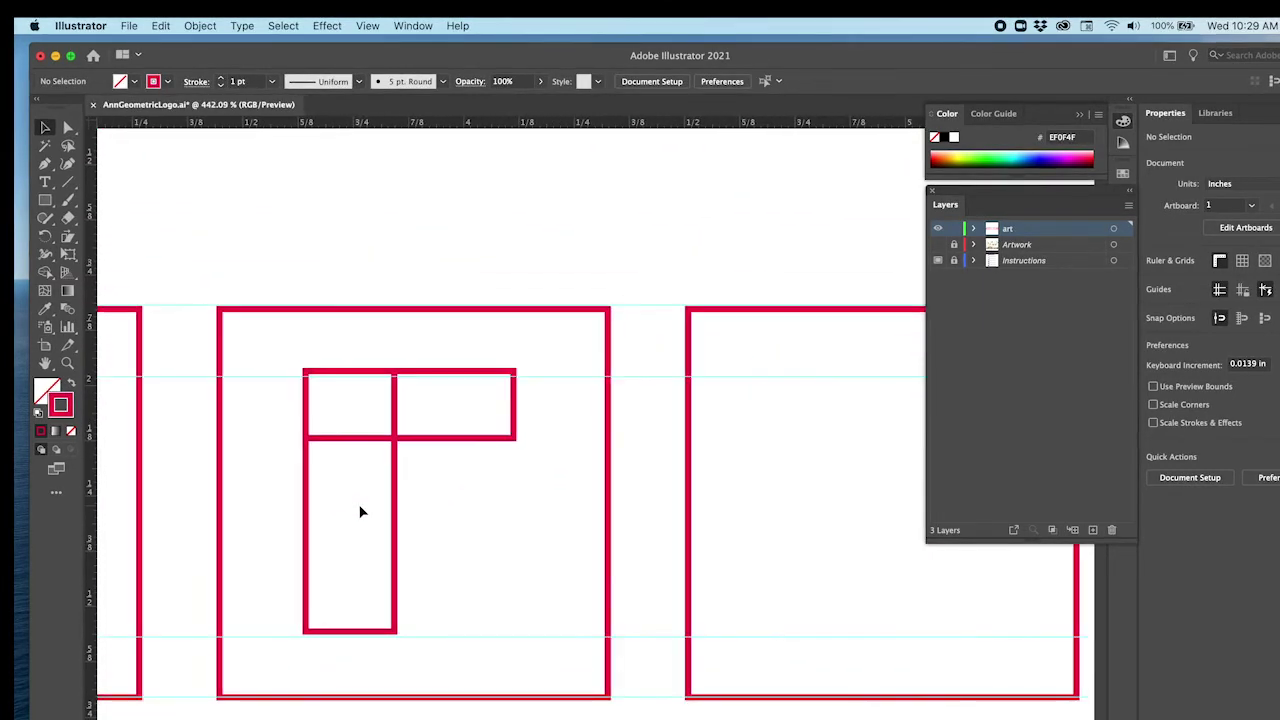
scroll(361, 512, down, 3)
scroll(362, 508, up, 4)
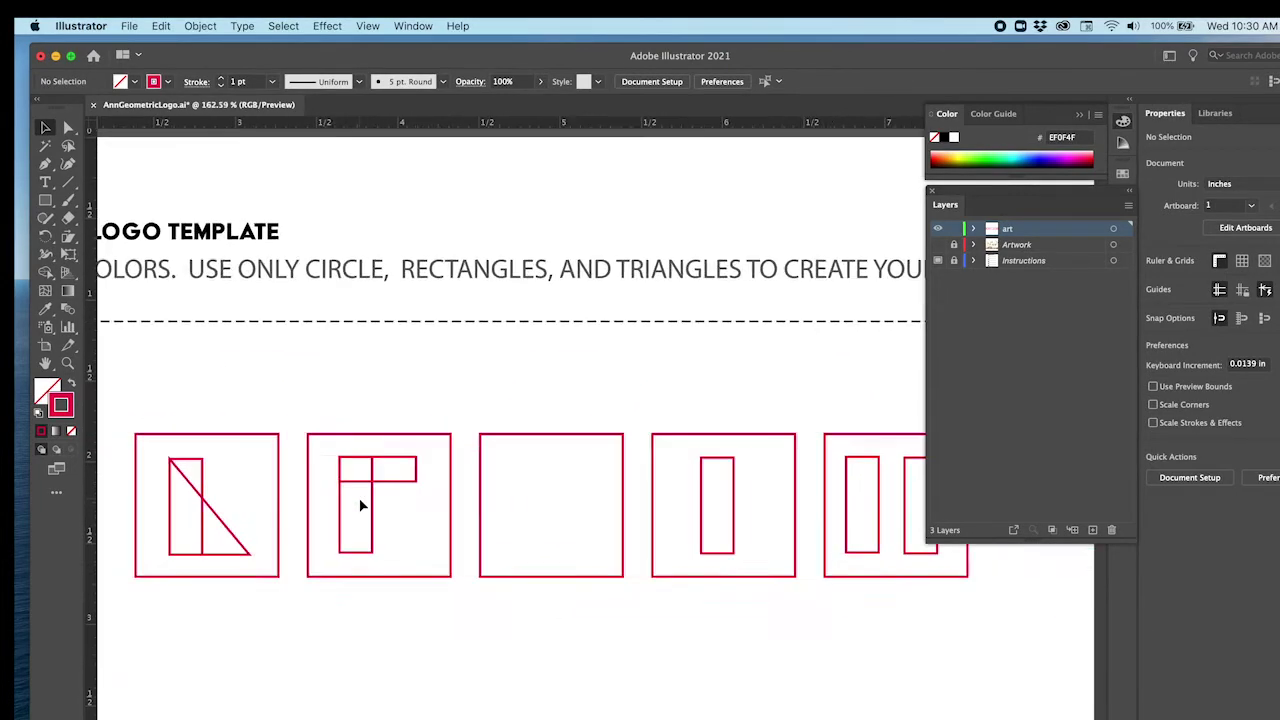
scroll(362, 505, up, 1)
scroll(362, 506, down, 3)
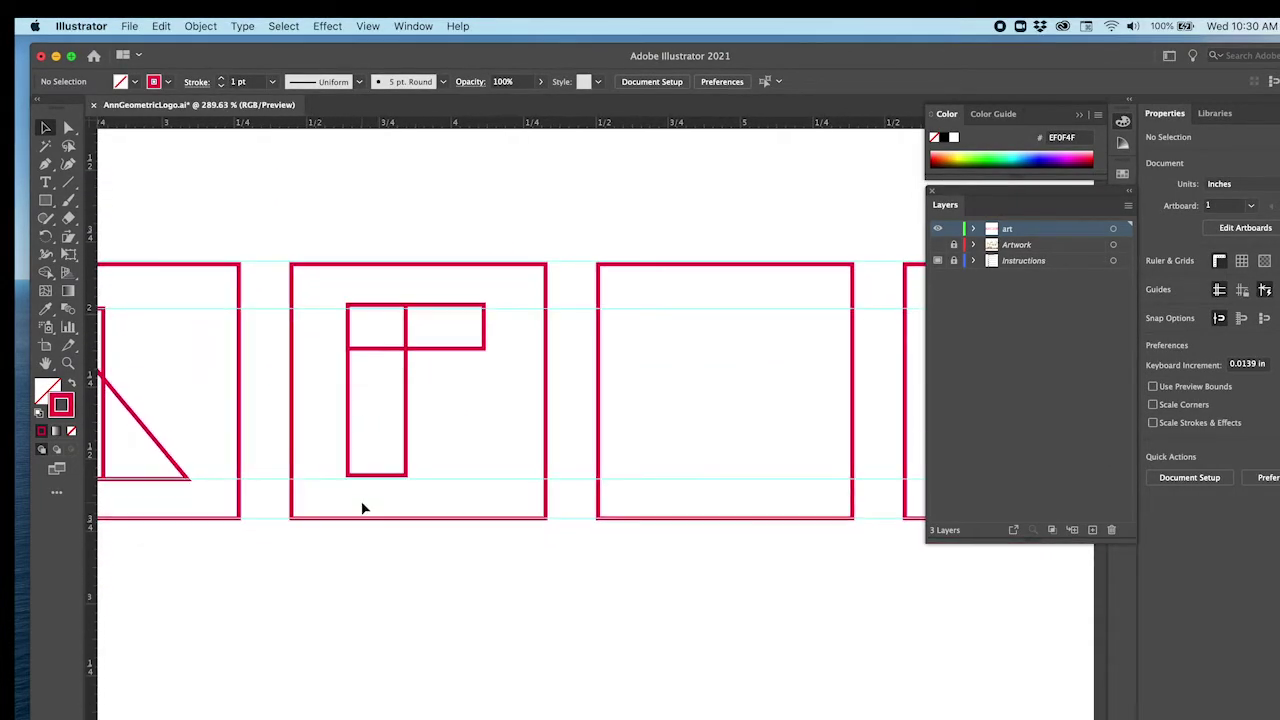
click(433, 348)
drag(433, 348, 430, 470)
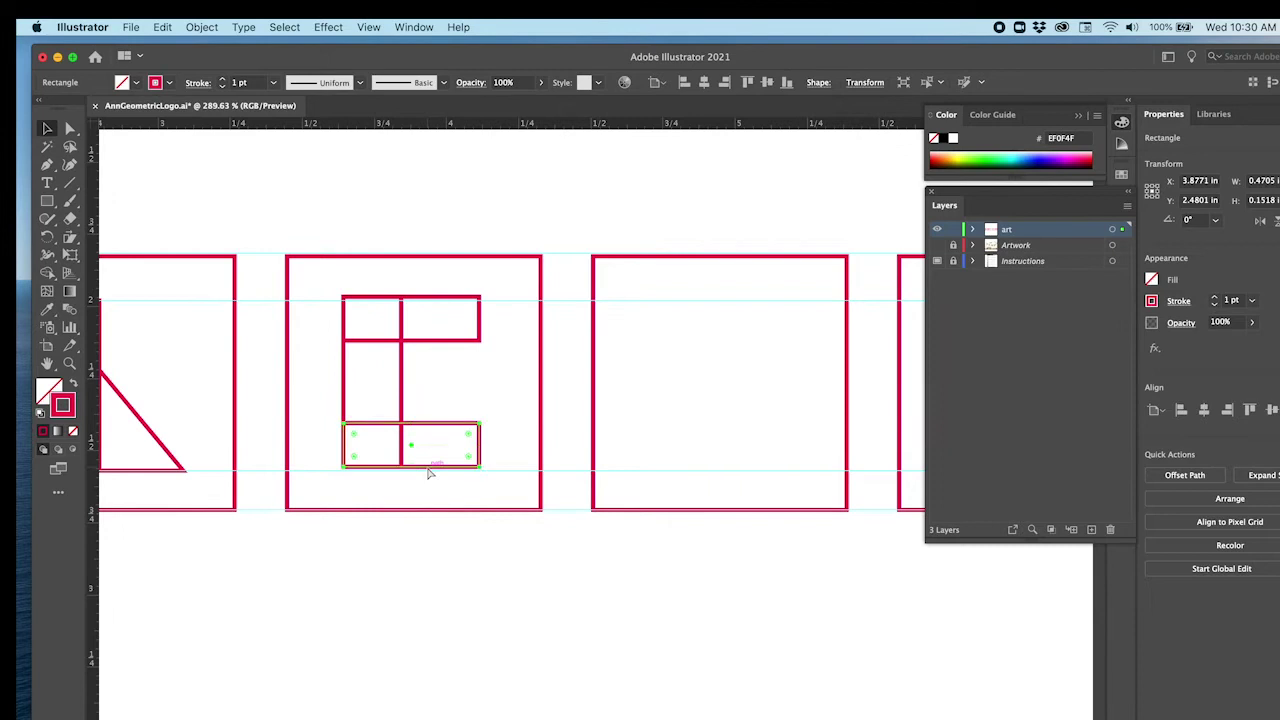
Copy the second square's bottom horizontal bar up to midway between the other two bars, and deselect it
drag(428, 473, 382, 366)
click(538, 597)
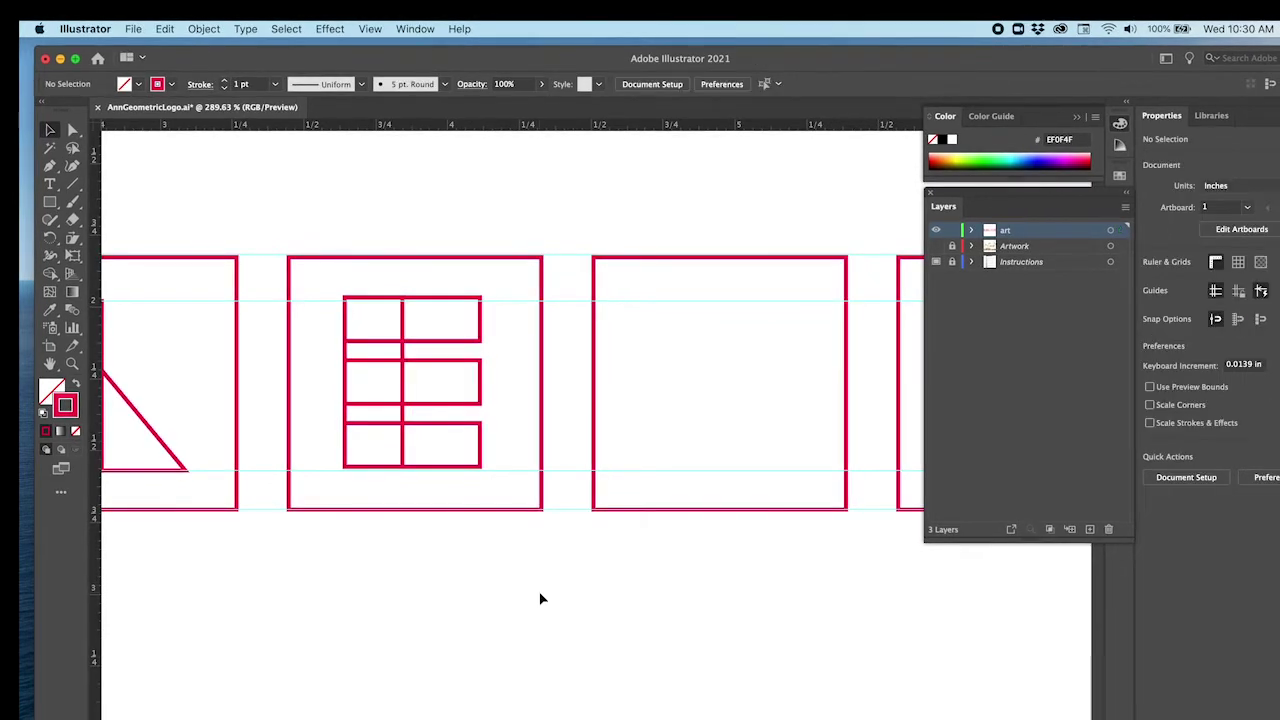
Copy the first square's triangle into the third square using the Artwork layer sketch as a guide, and hide that layer again
key(super+minus)
key(super+minus)
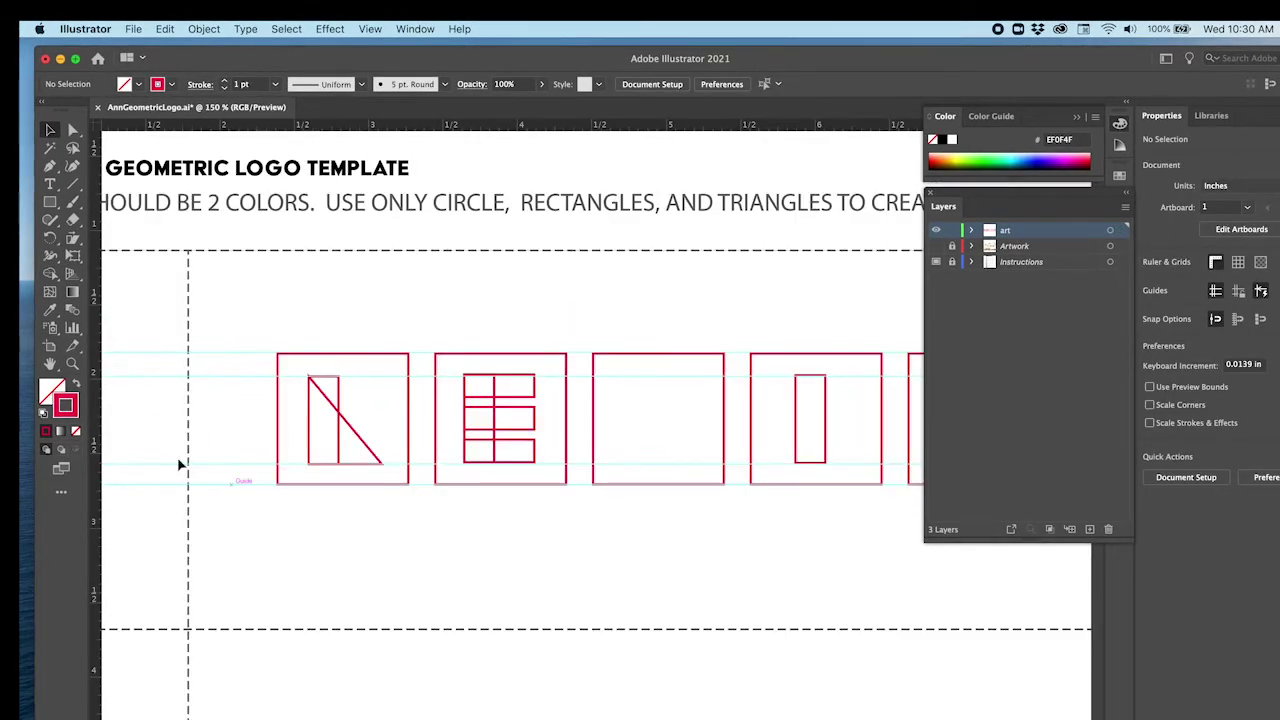
click(936, 247)
drag(401, 461, 670, 447)
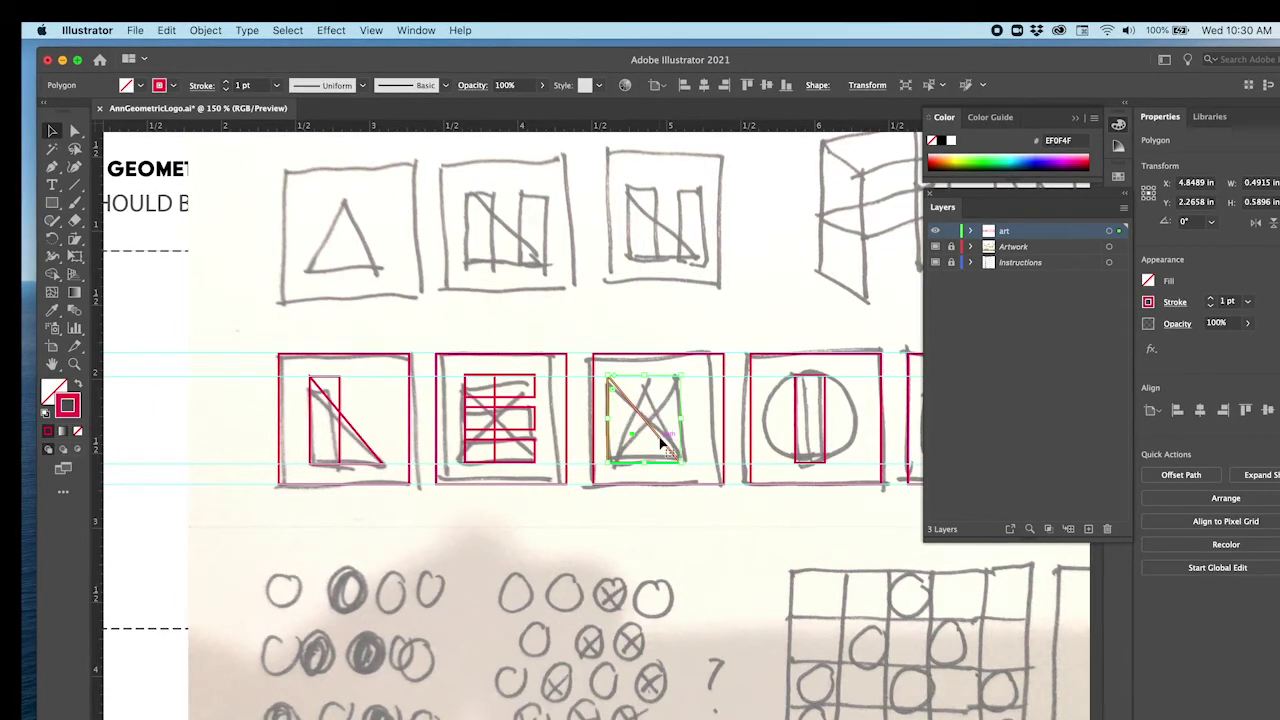
click(935, 246)
click(628, 556)
Create a reflected copy of the third square's triangle across the vertical axis and shift it sideways so the diagonals form an X
click(663, 441)
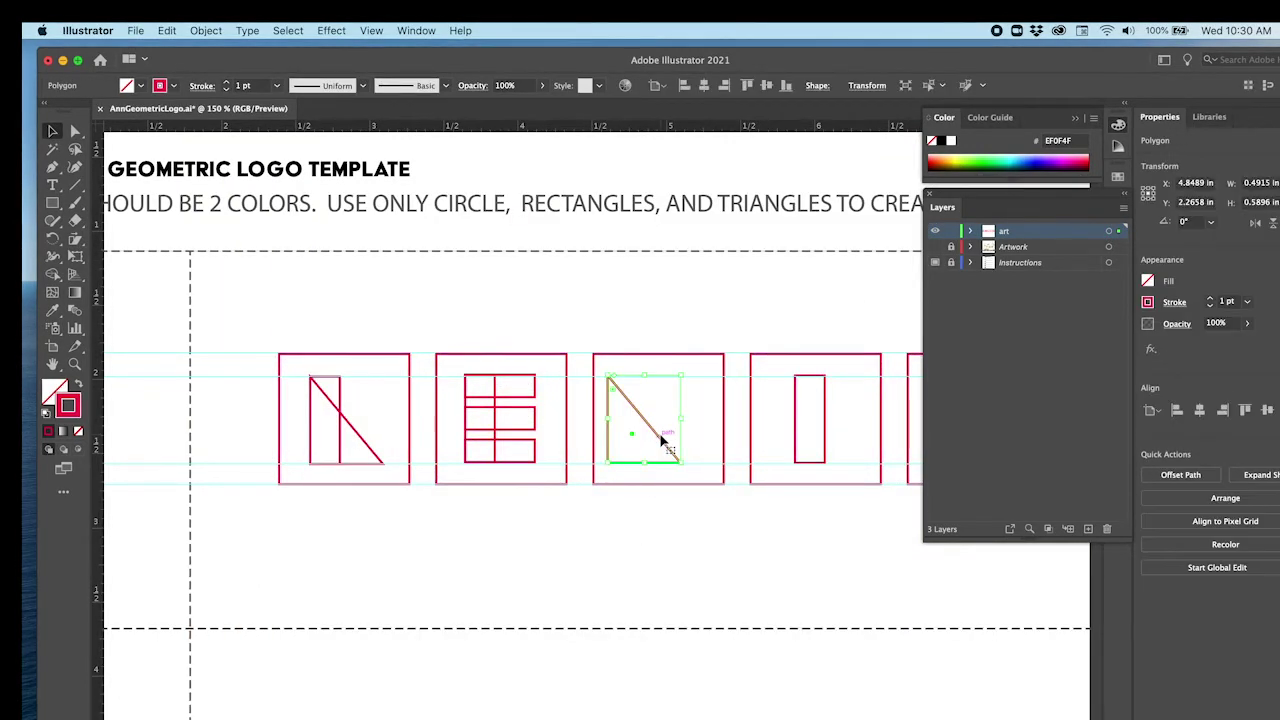
click(206, 30)
mouse_move(204, 52)
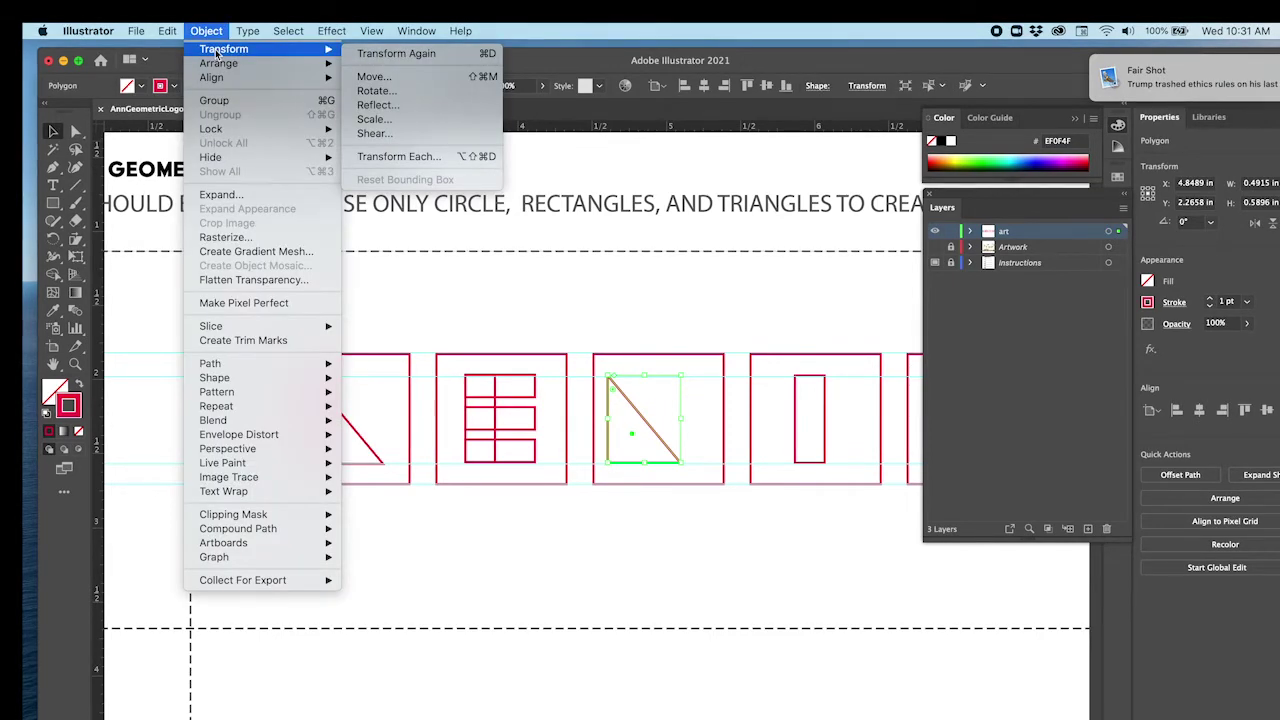
click(373, 107)
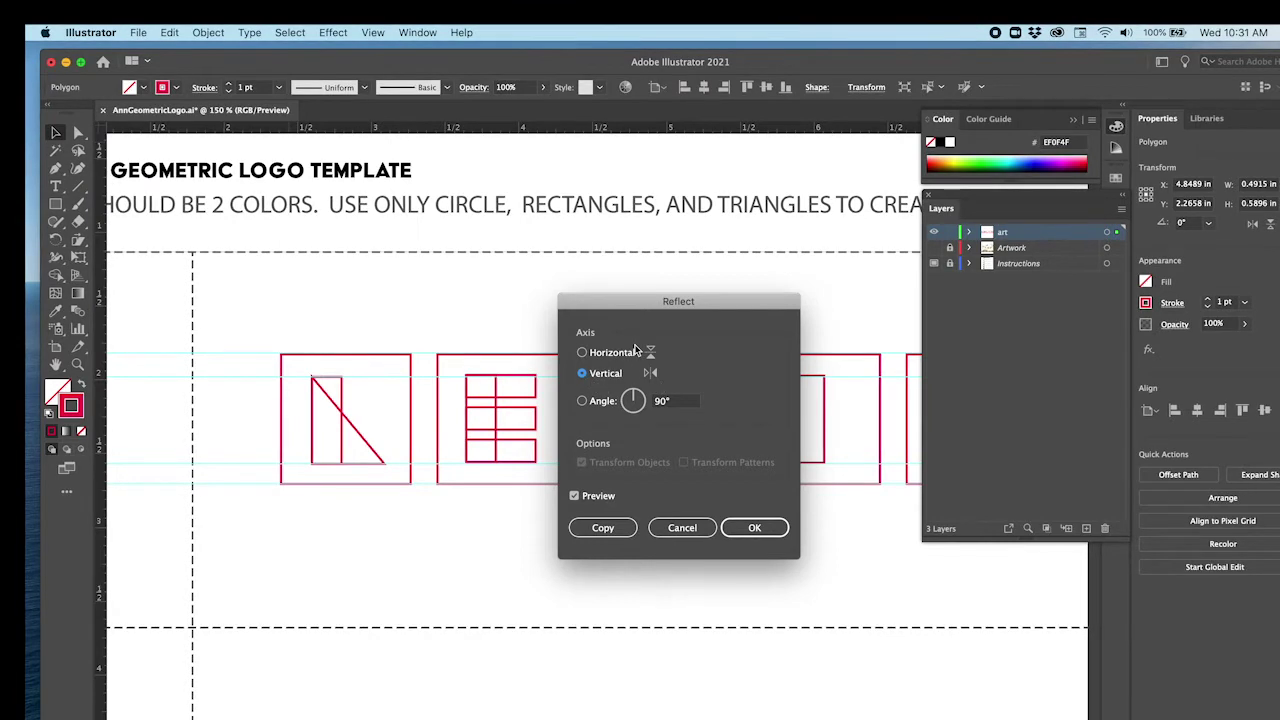
drag(613, 301, 361, 297)
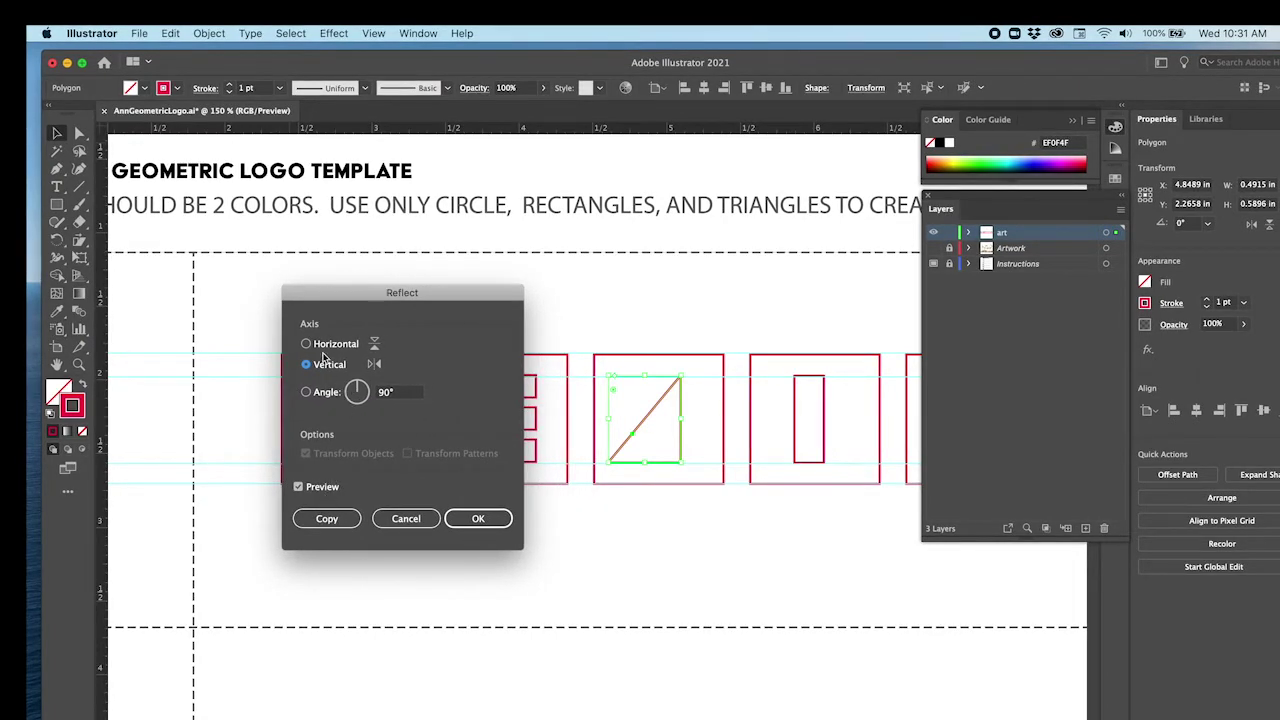
click(318, 522)
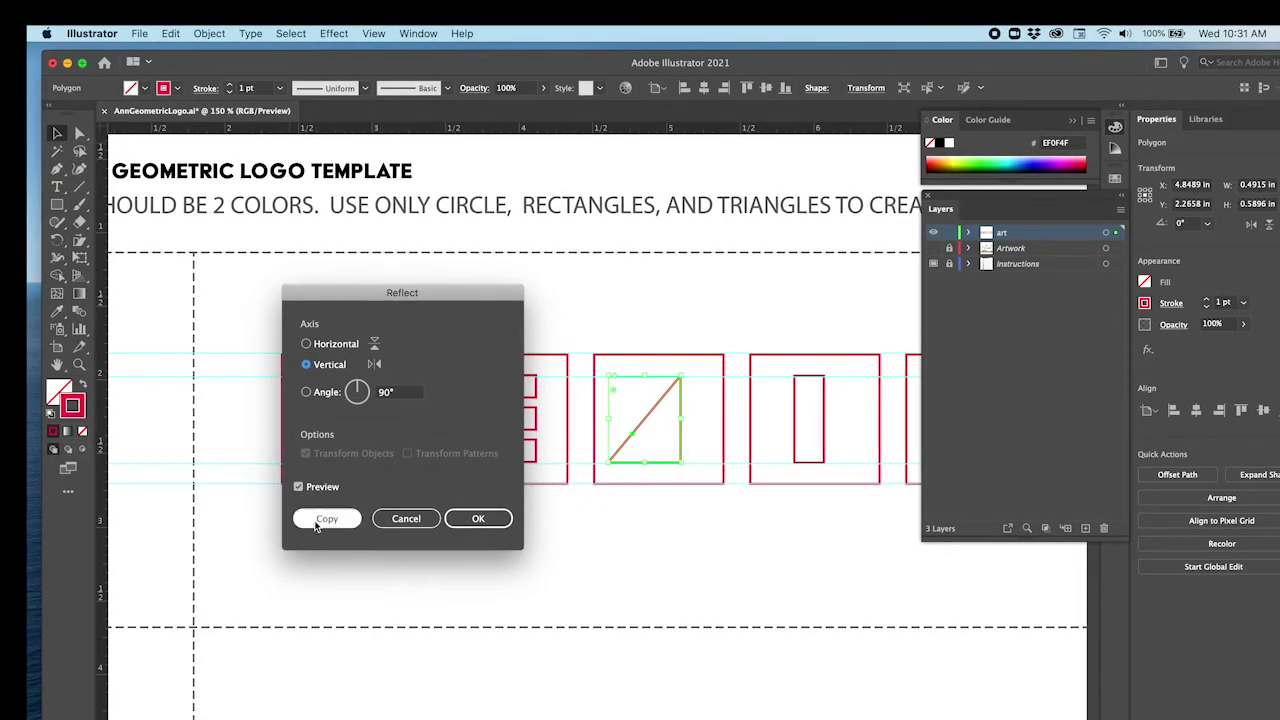
click(298, 487)
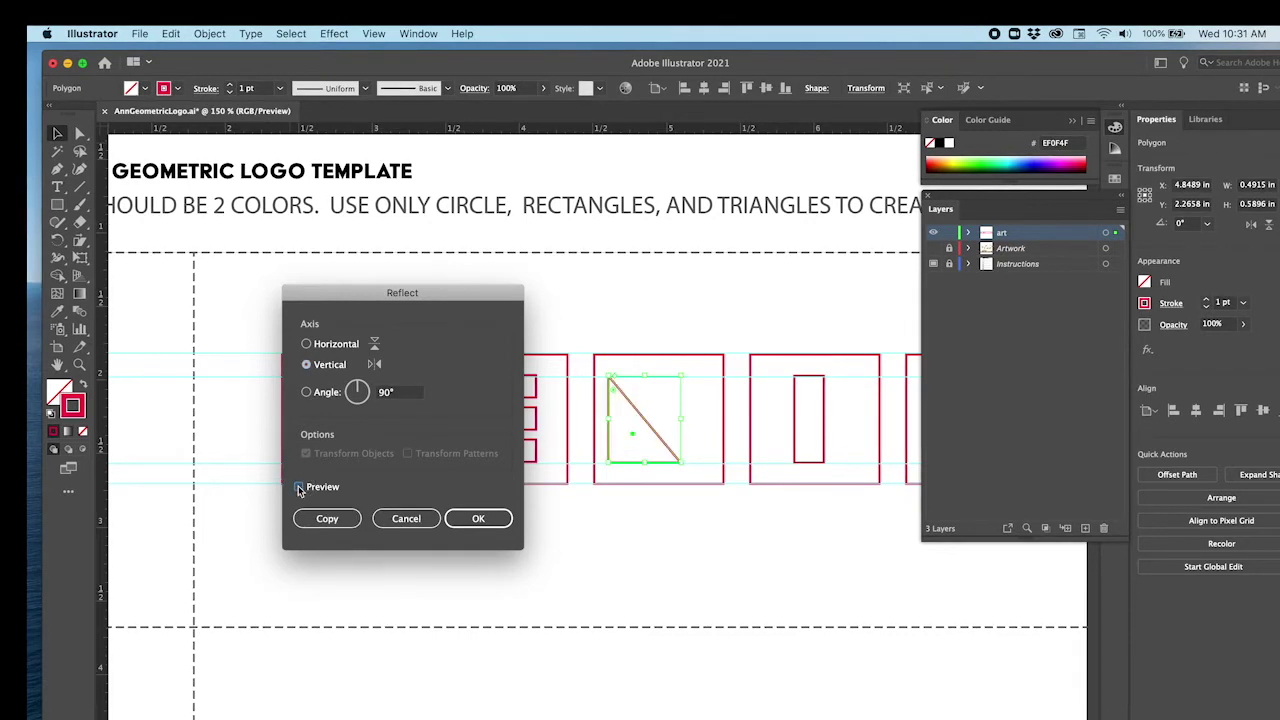
click(298, 487)
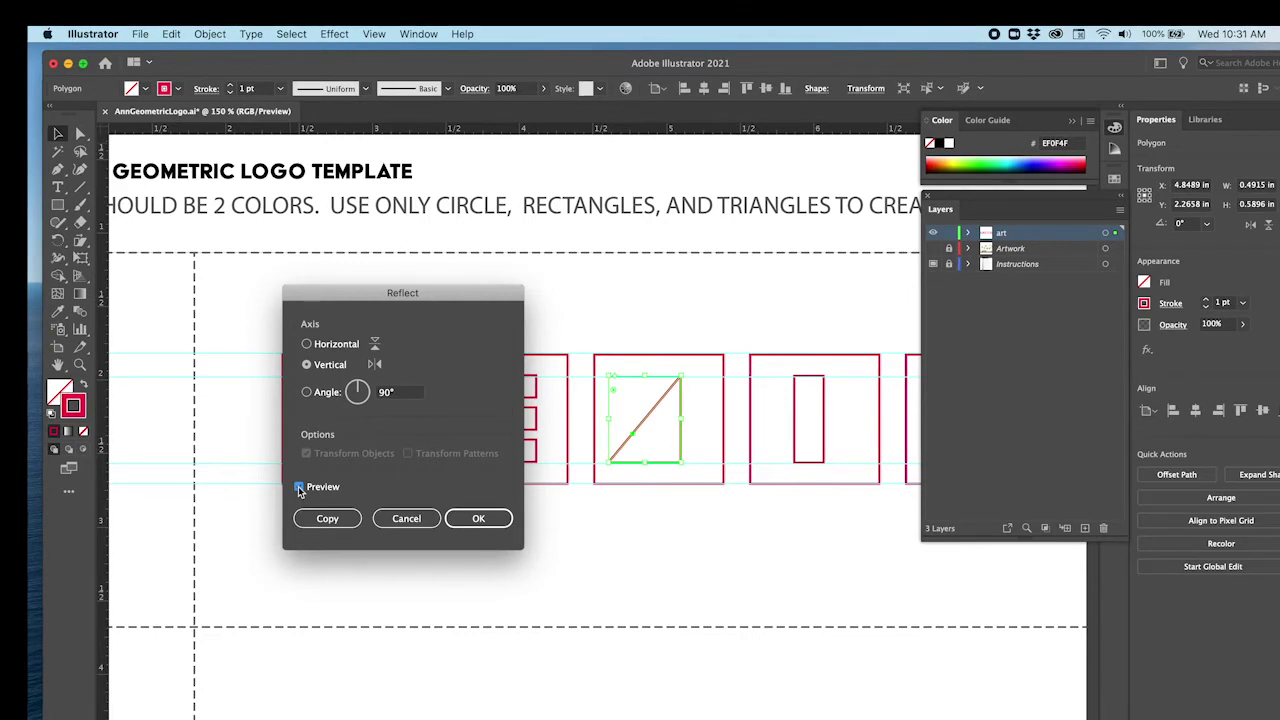
click(298, 487)
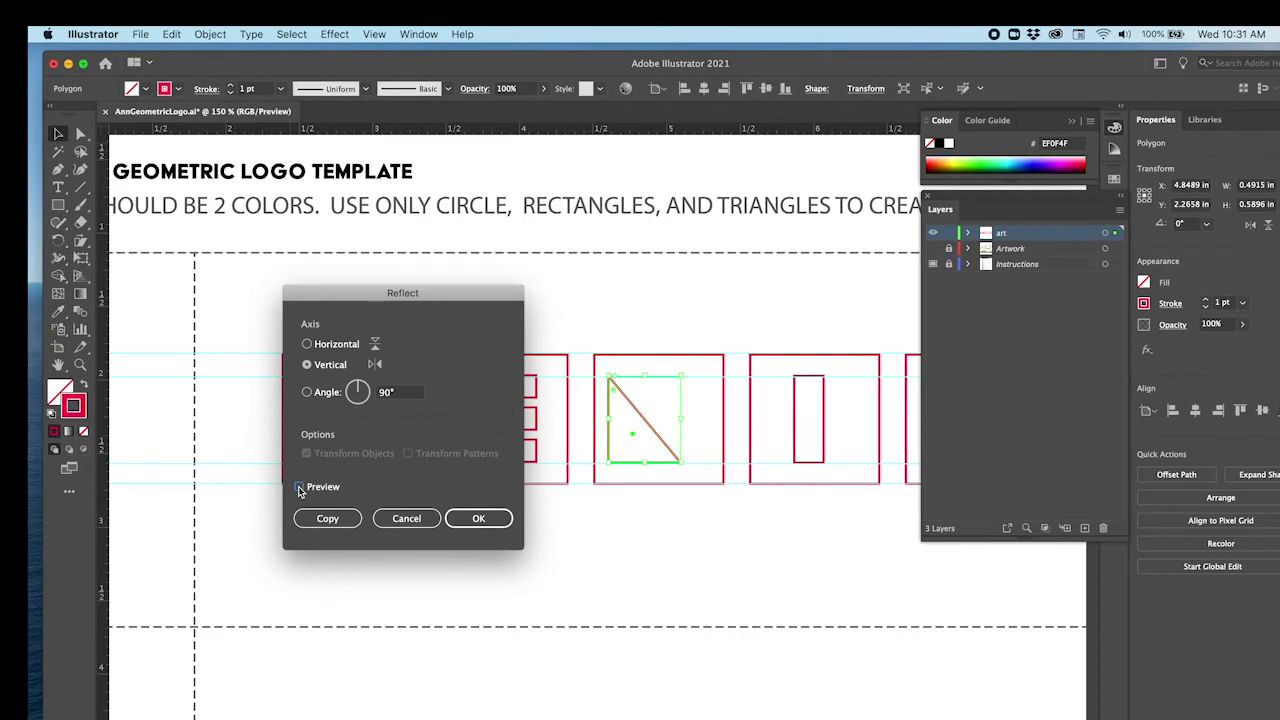
click(298, 487)
click(311, 519)
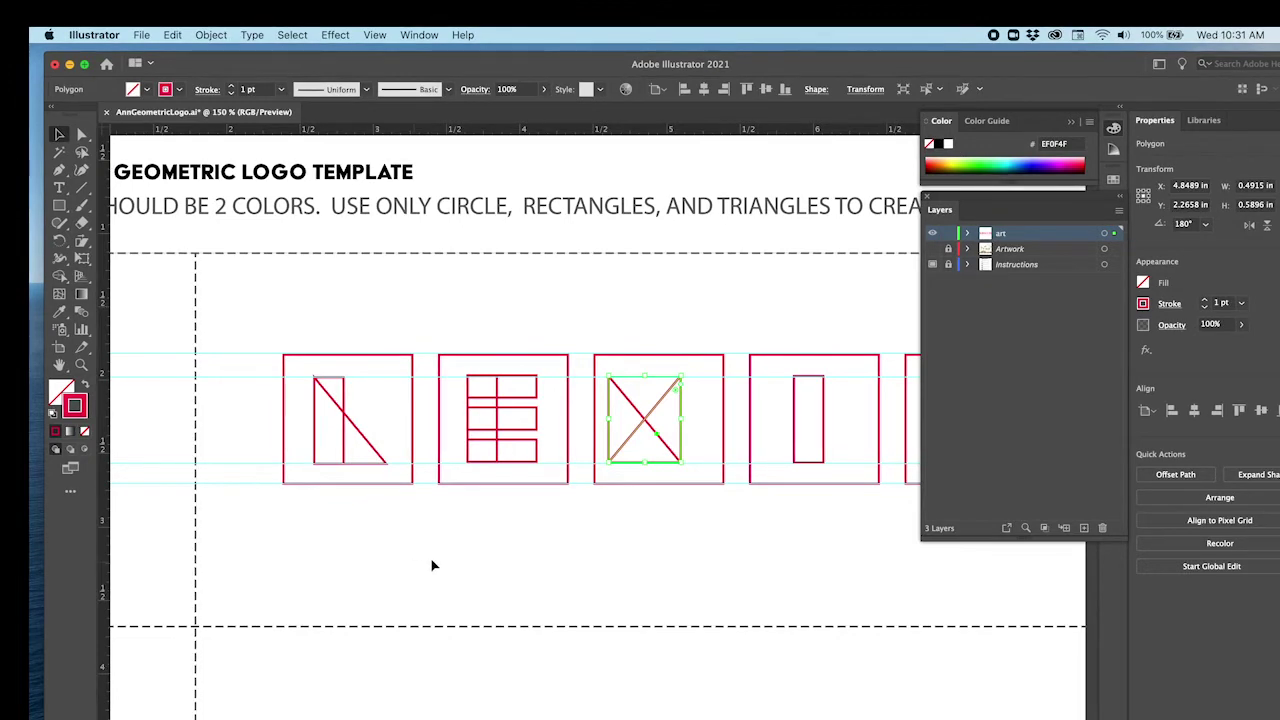
click(654, 570)
Move the unreflected triangle from the third square into the fifth square, over the two narrow rectangles
scroll(690, 577, right, 2)
scroll(703, 580, right, 5)
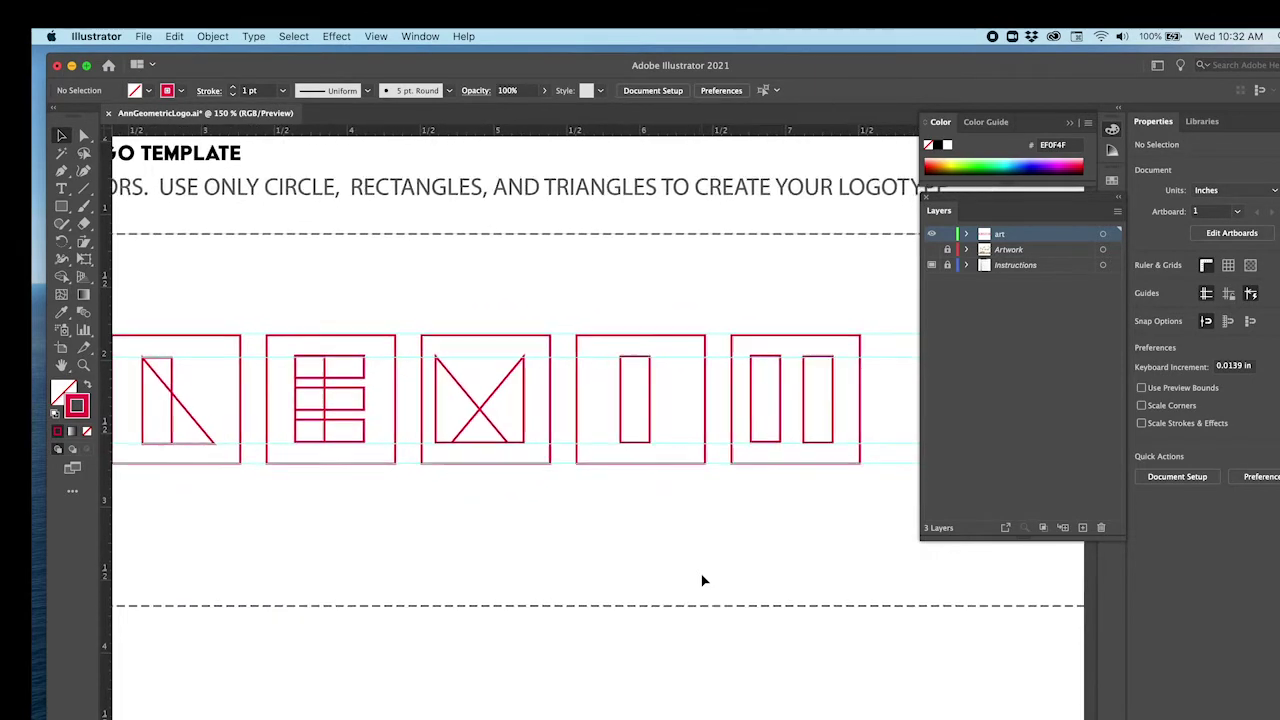
scroll(703, 580, right, 2)
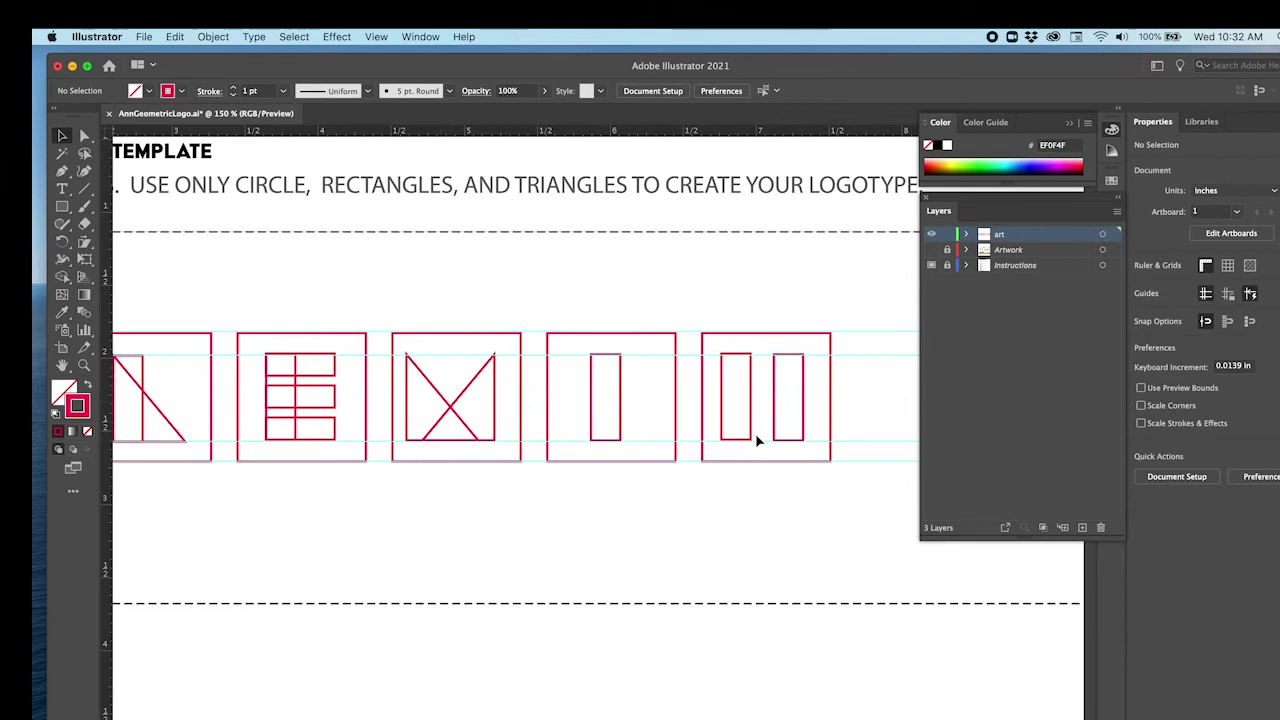
click(931, 249)
click(931, 249)
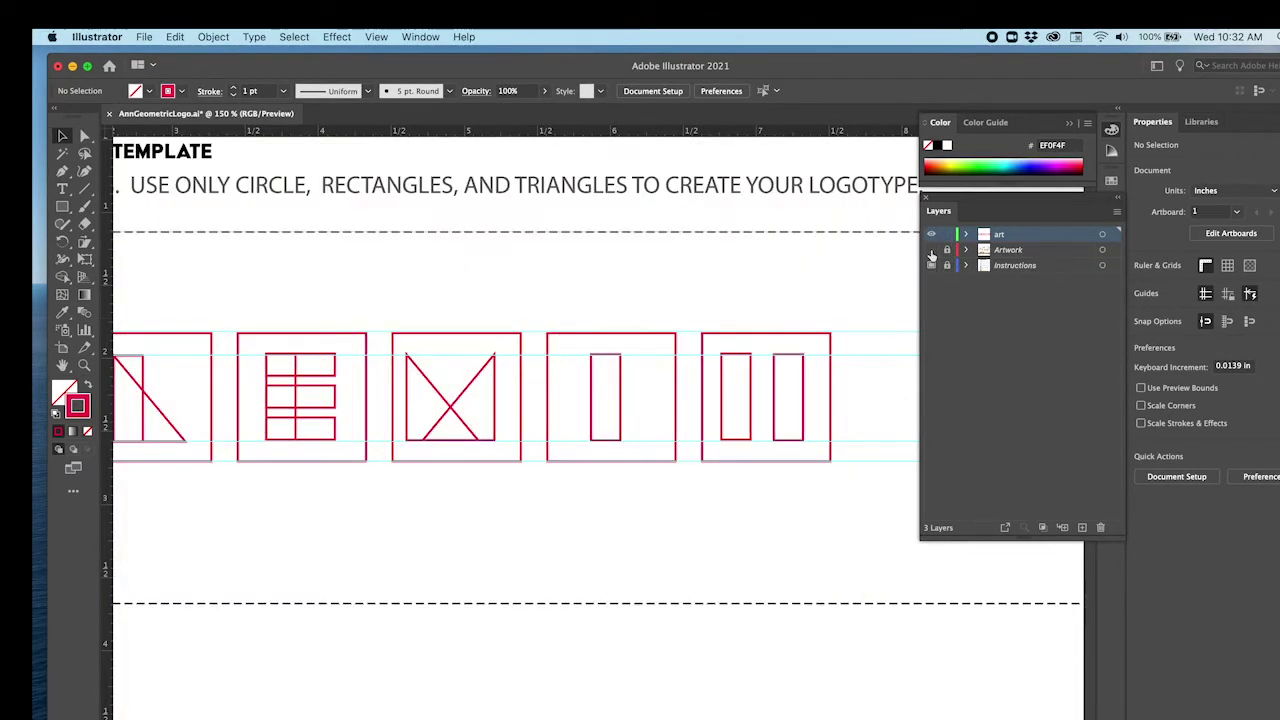
click(434, 394)
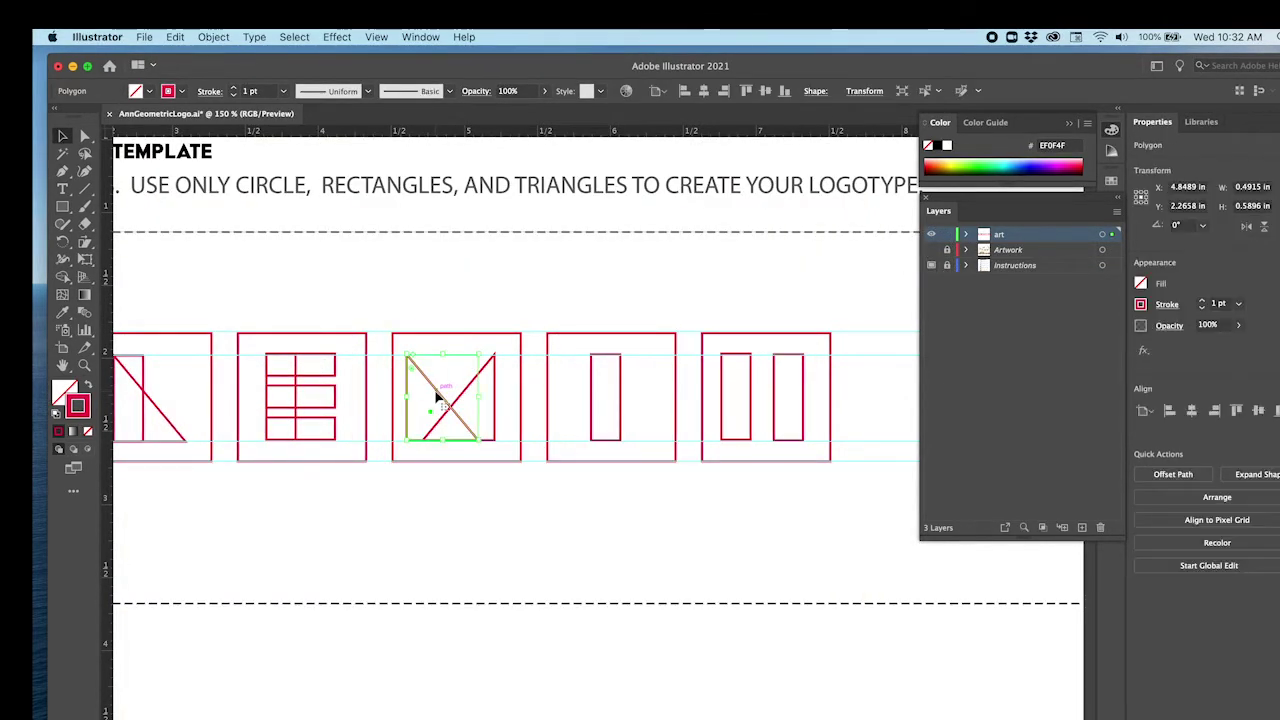
drag(437, 396, 753, 395)
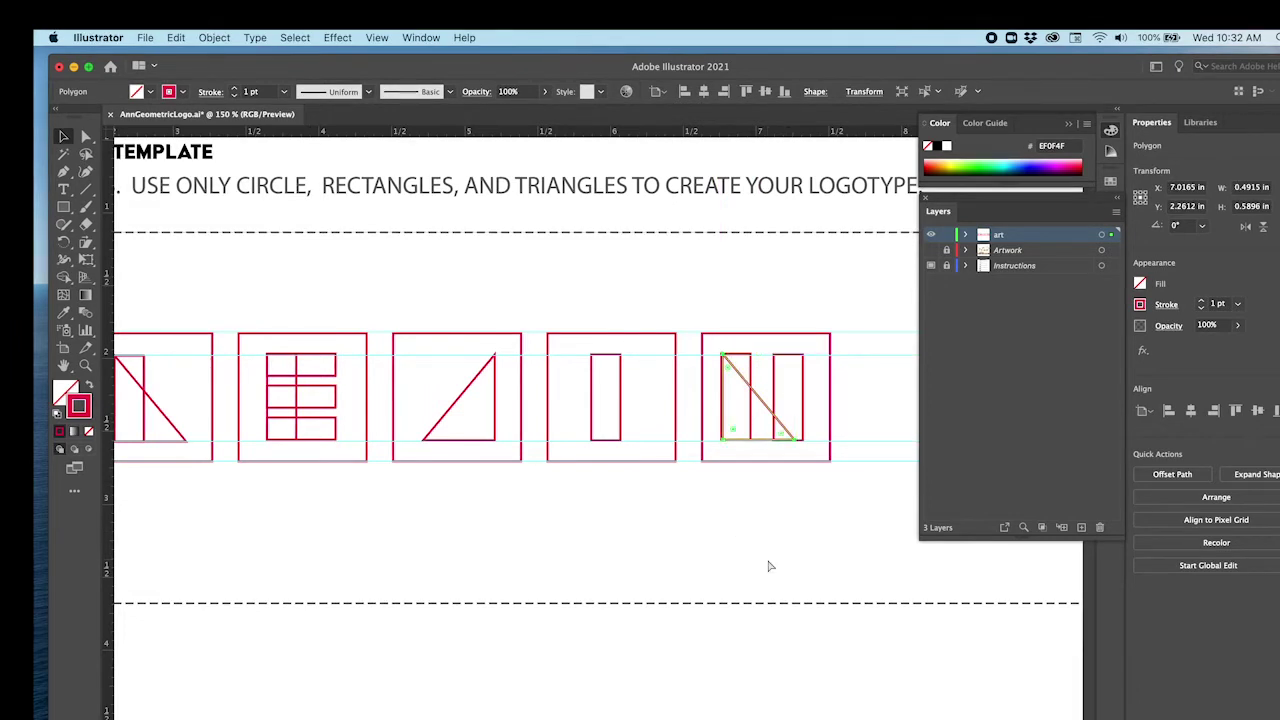
Shift the fifth square's triangle sideways until its vertical edge coincides with the first narrow rectangle's outer edge
key(super+equal)
key(super+equal)
key(super+equal)
key(super+equal)
key(super+equal)
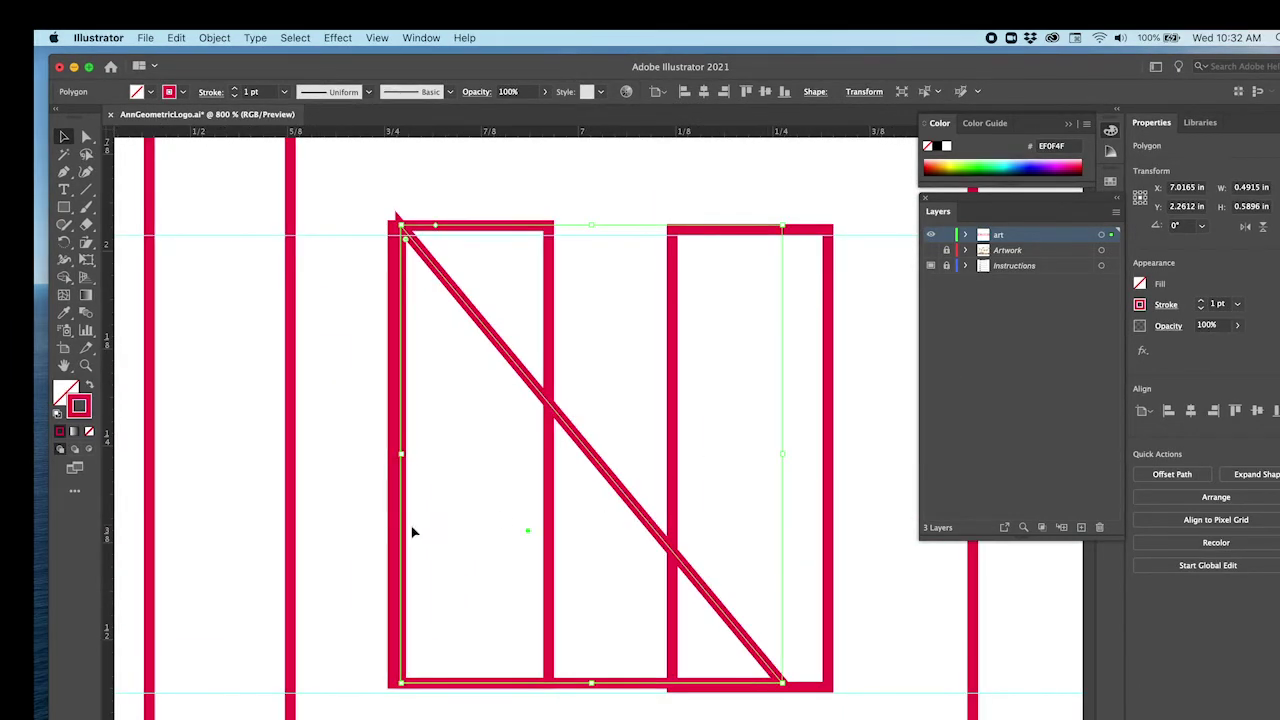
click(350, 538)
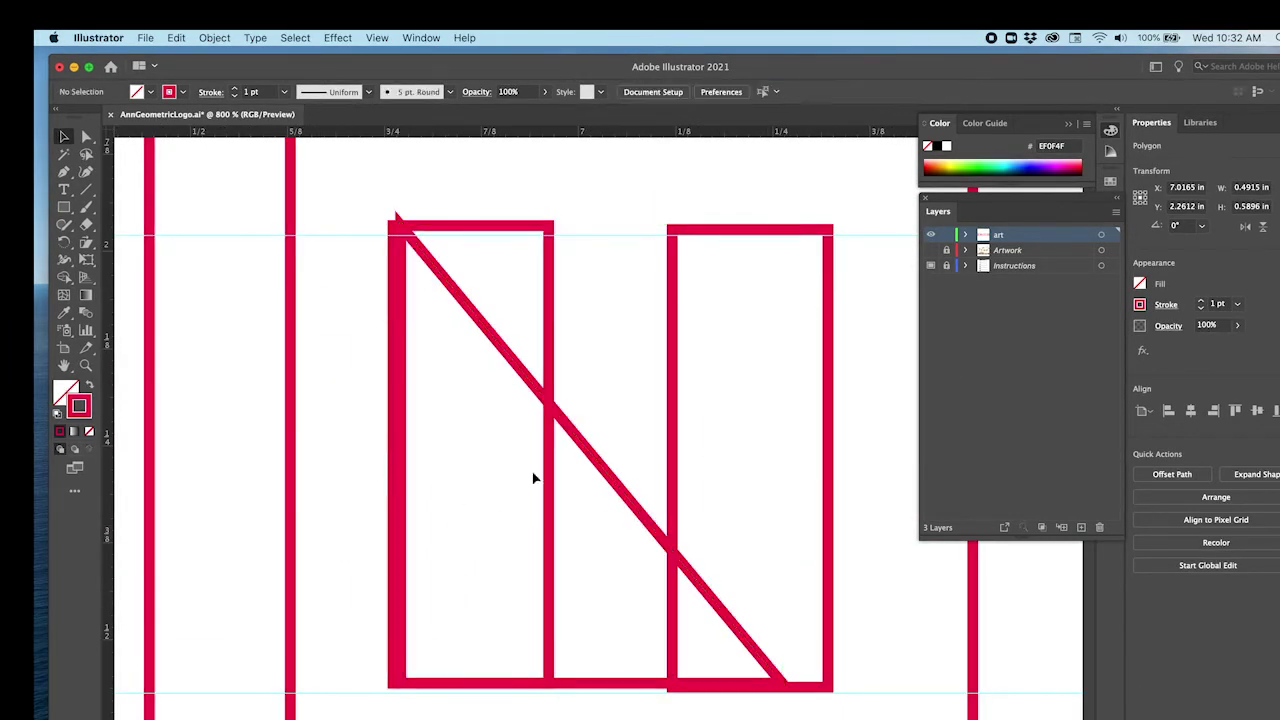
click(609, 486)
drag(620, 486, 614, 490)
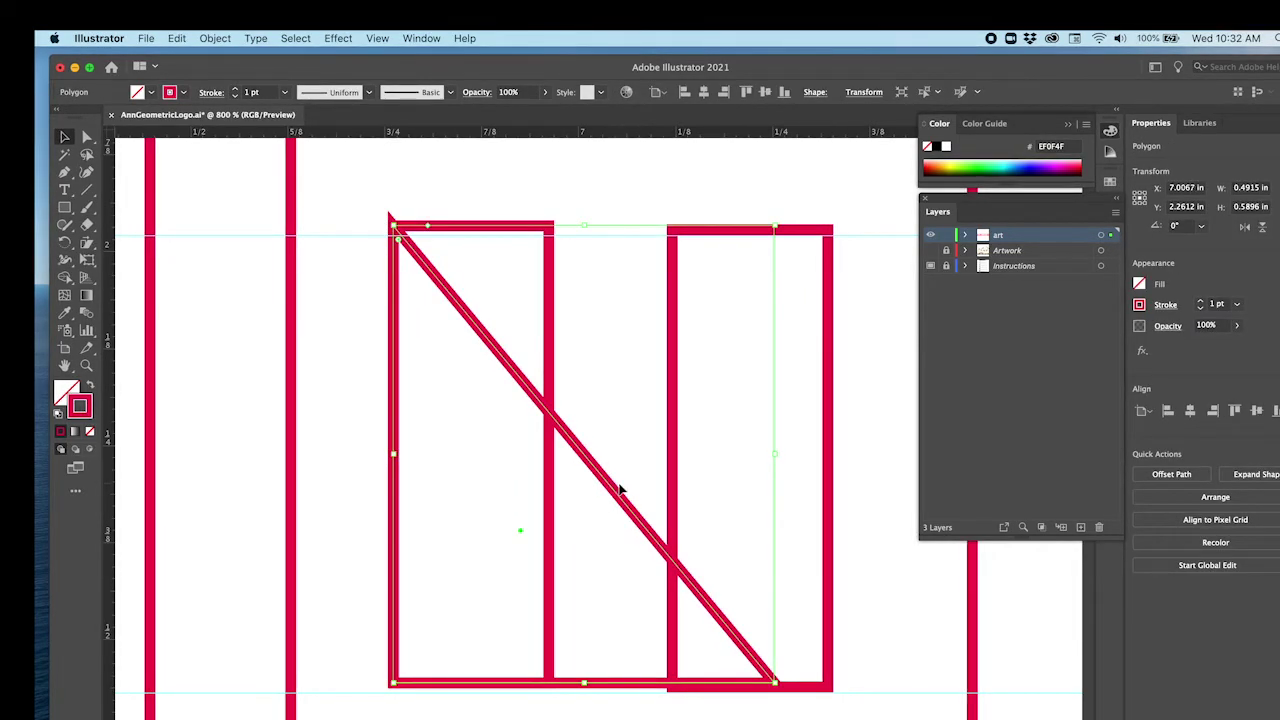
Lower the fifth square's first narrow rectangle level with the second, and lower the triangle to match their bottom edges
click(555, 307)
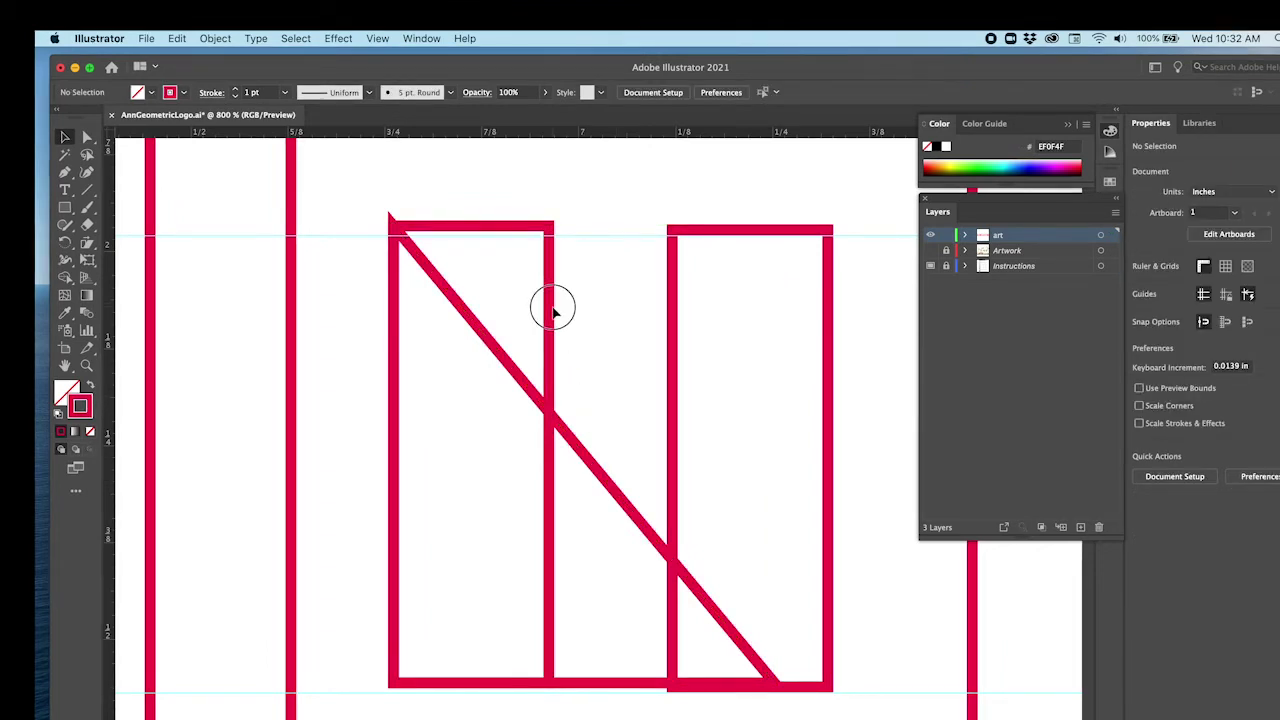
click(537, 234)
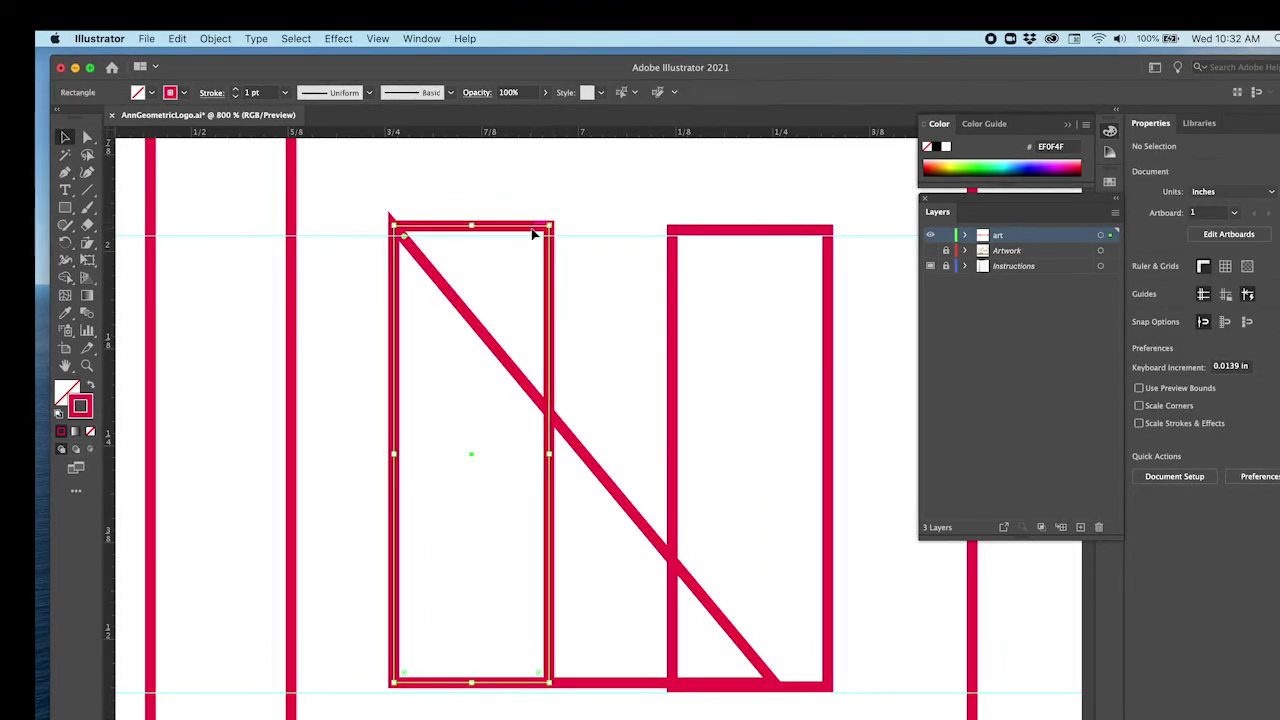
drag(532, 234, 530, 231)
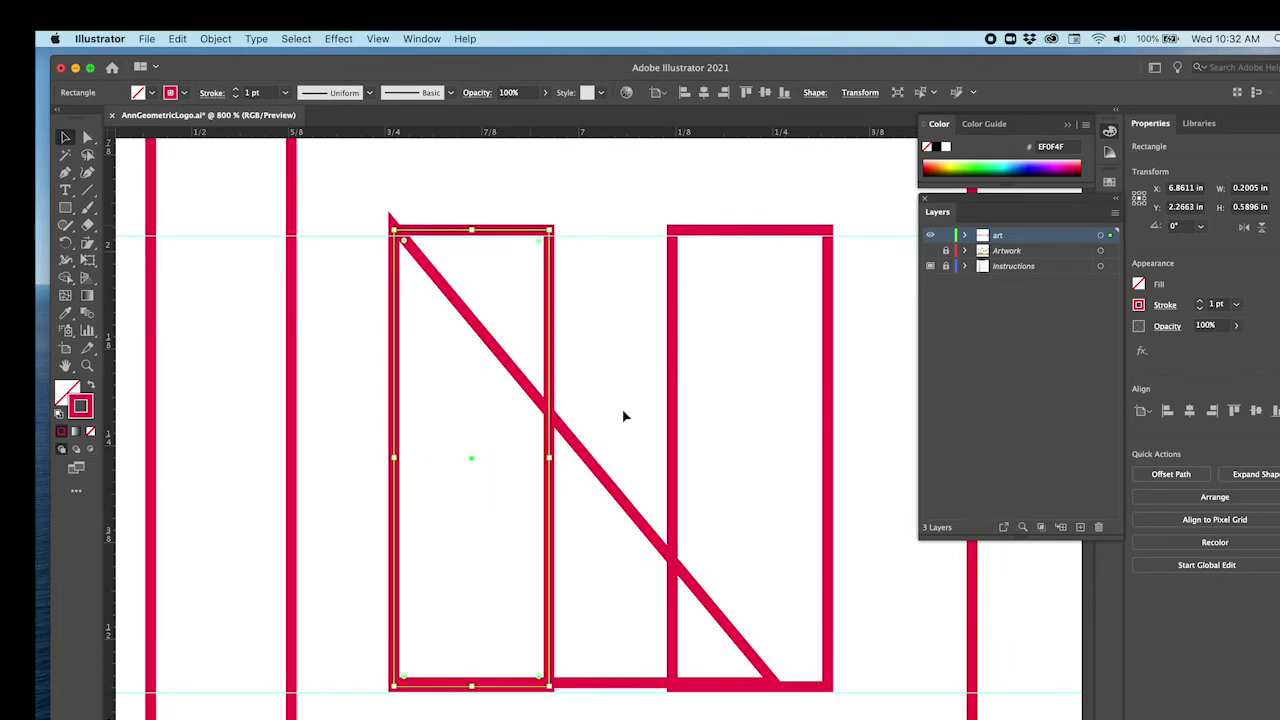
drag(609, 687, 606, 692)
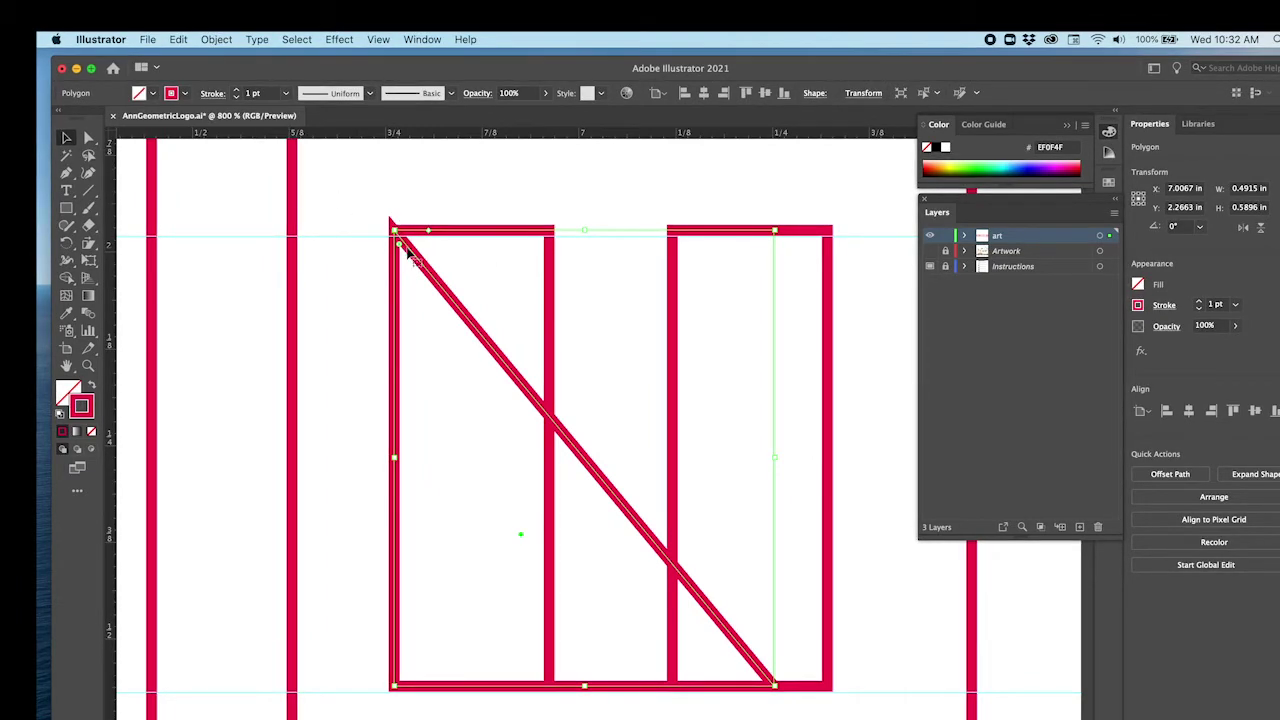
click(364, 198)
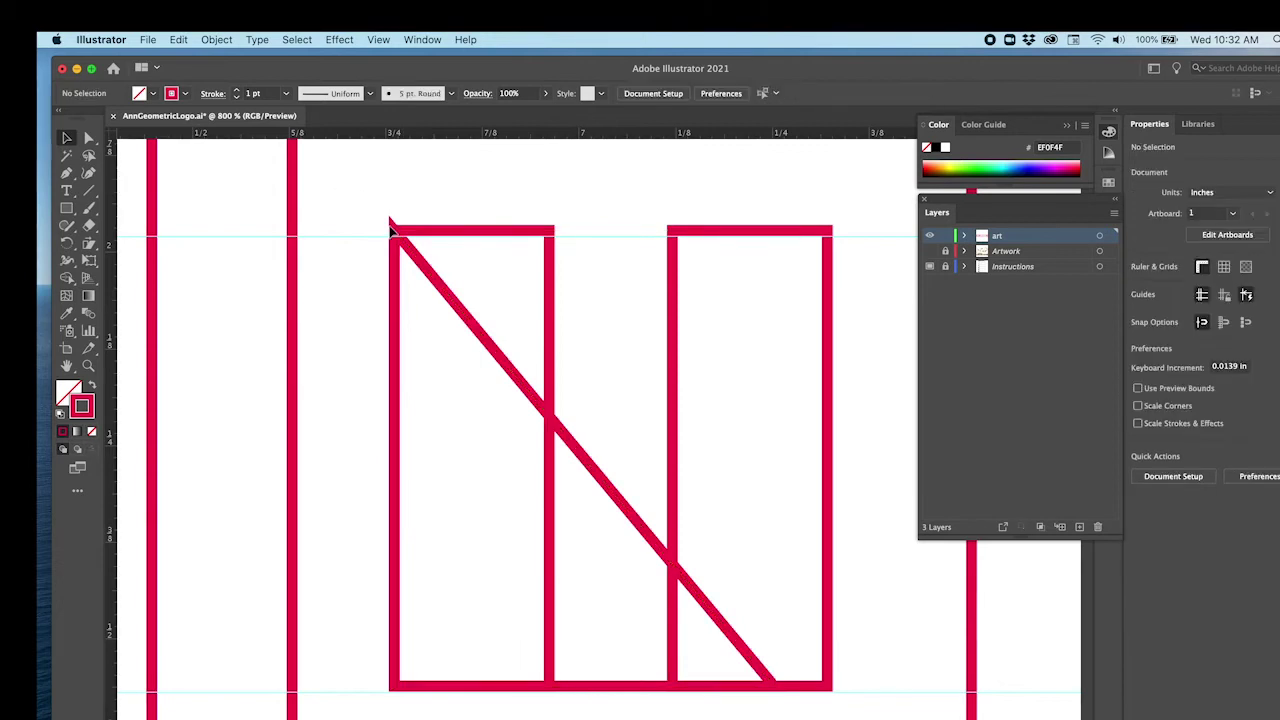
Put away the floating Color and Layers panels, and float the Stroke panel with all its options shown
click(1083, 126)
click(1050, 131)
drag(1050, 131, 1110, 141)
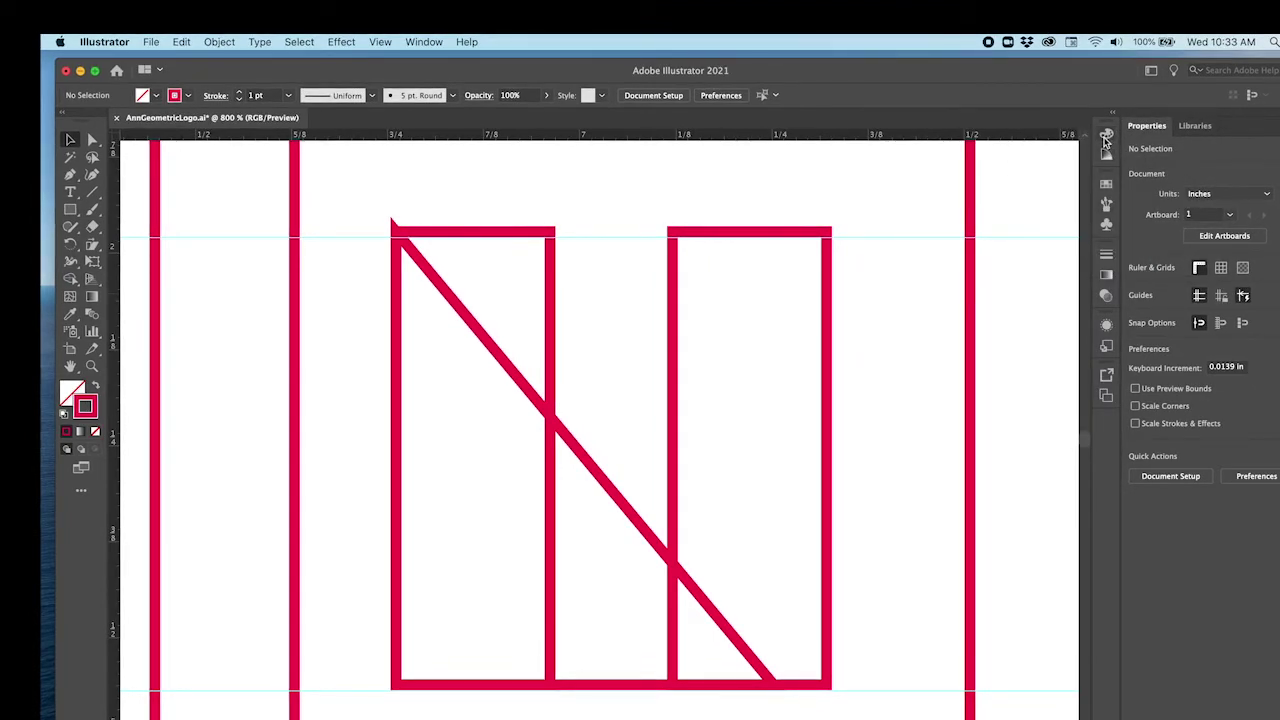
click(1106, 260)
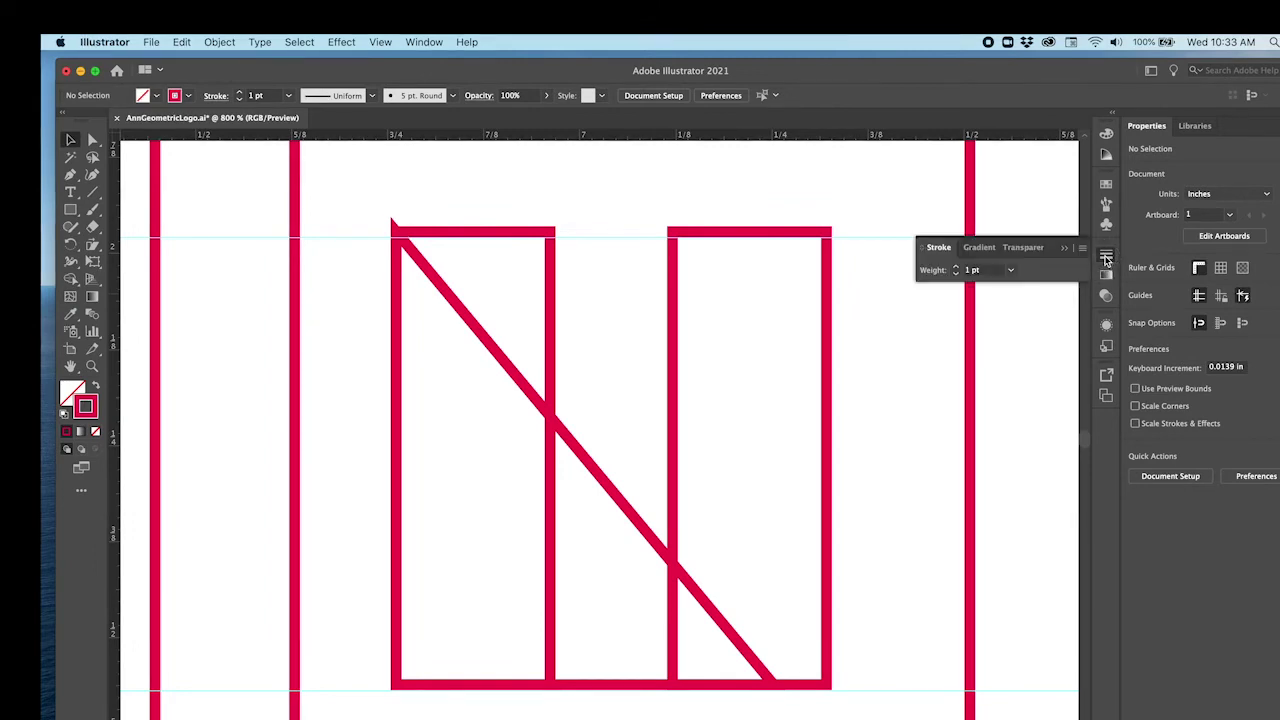
drag(944, 252, 585, 176)
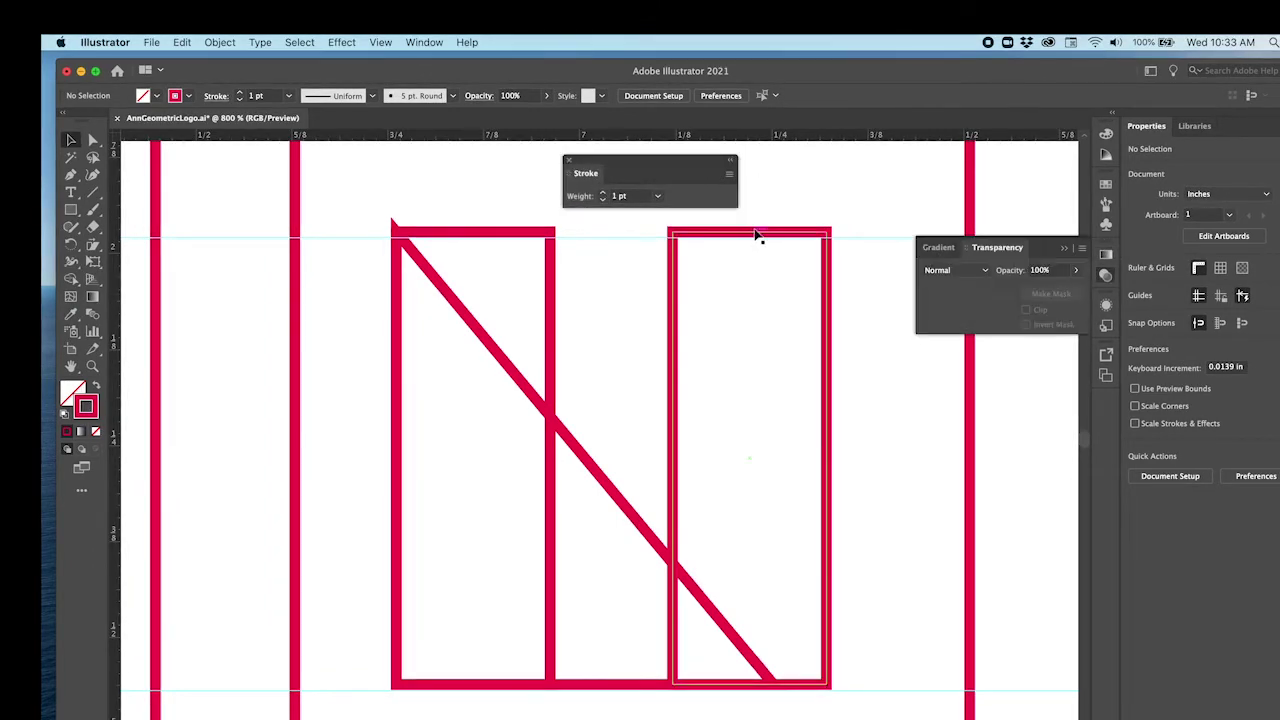
click(729, 175)
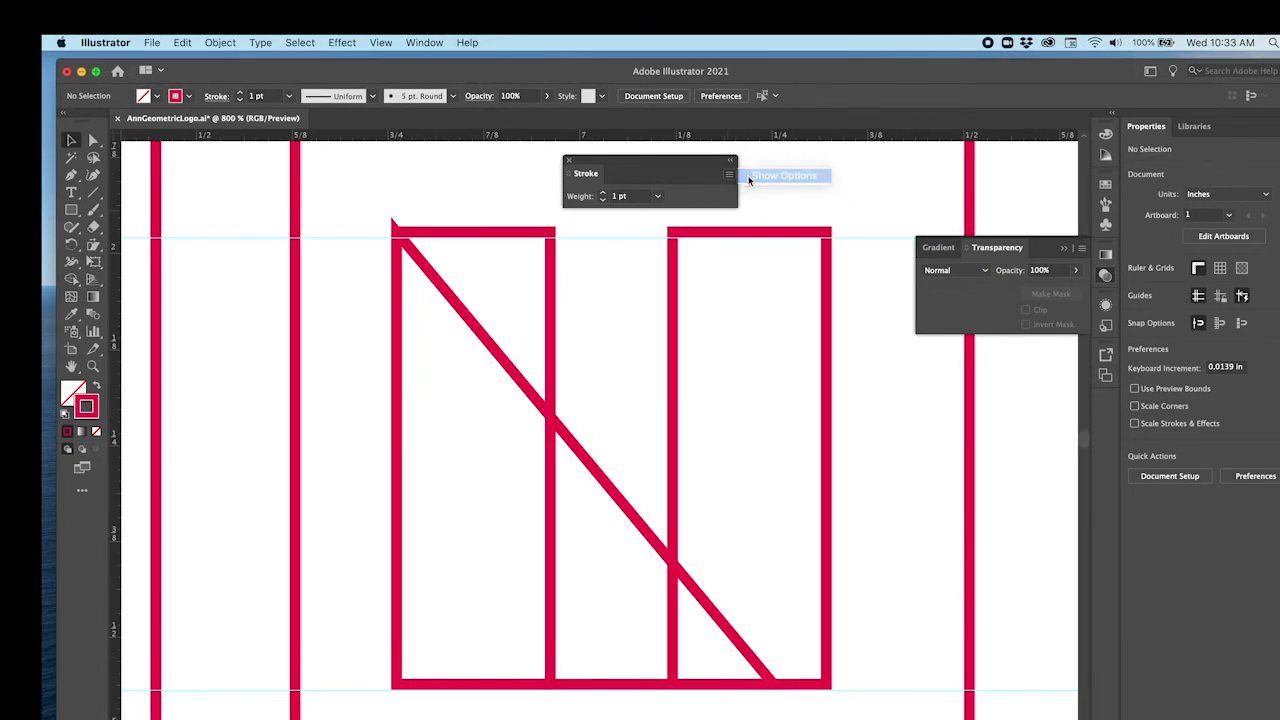
click(782, 176)
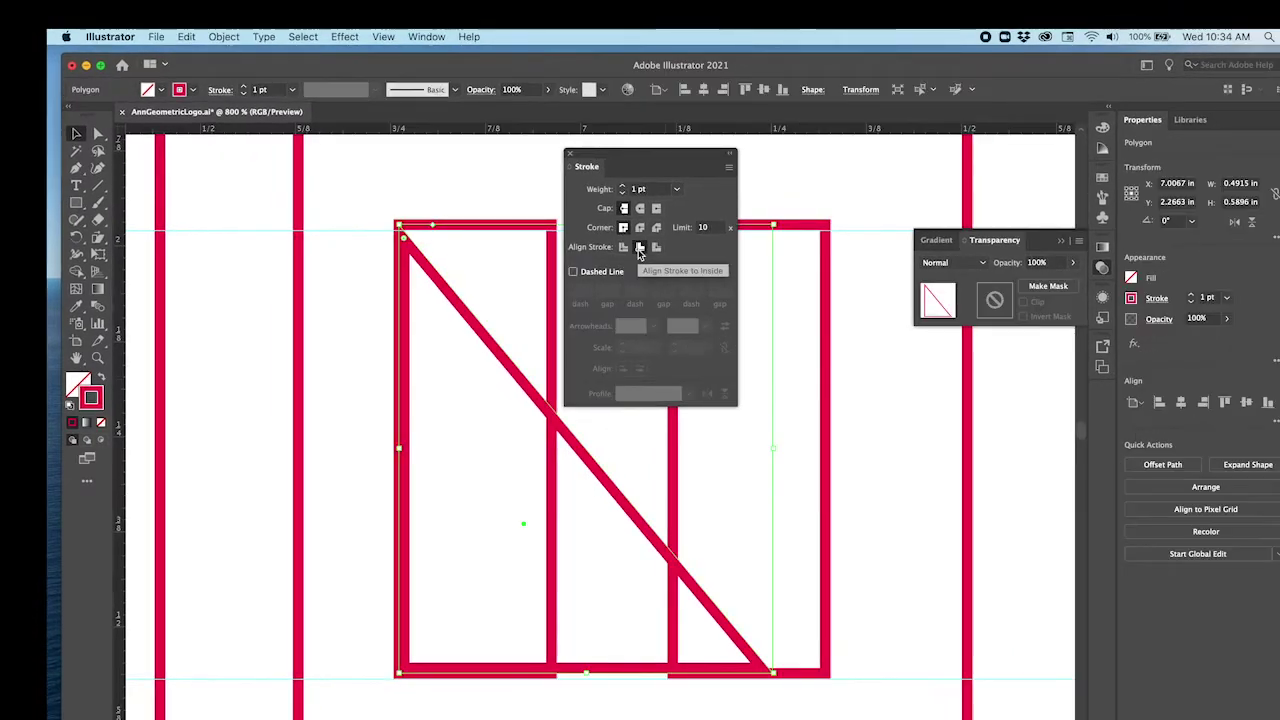
Compare inside and centre stroke alignment on the fifth square's triangle, and set its stroke to align to the inside
click(639, 248)
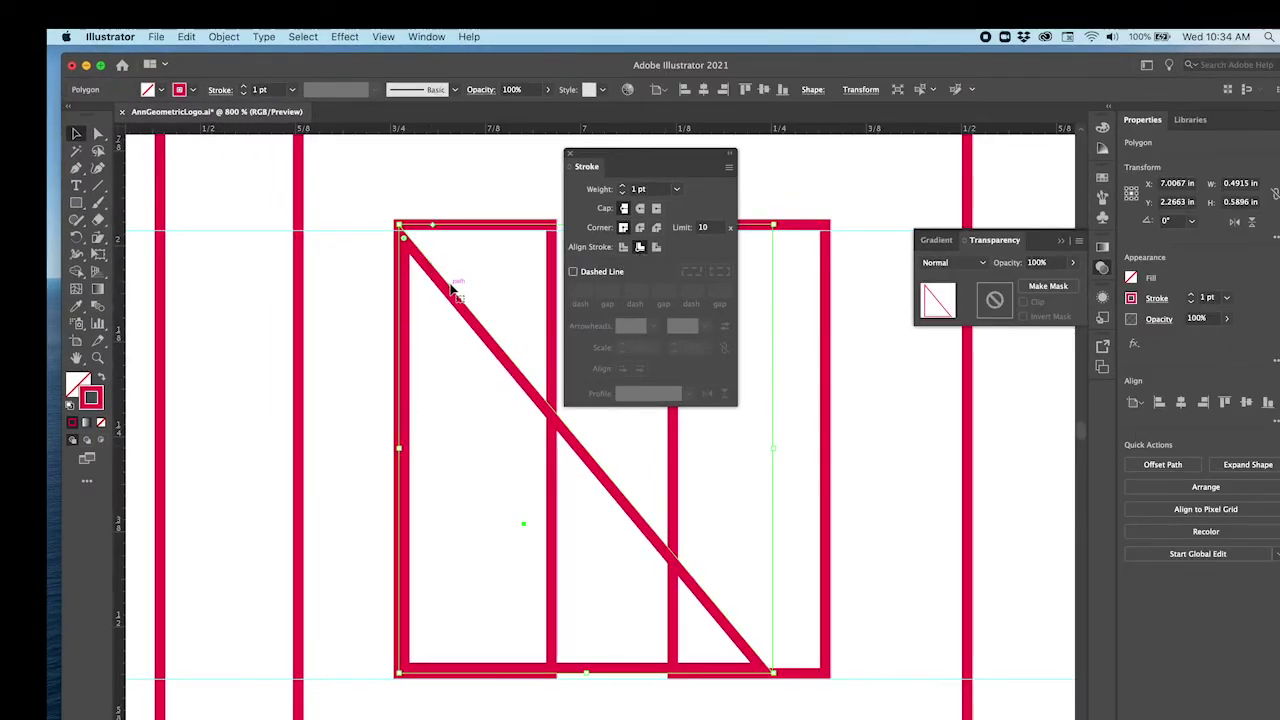
click(625, 247)
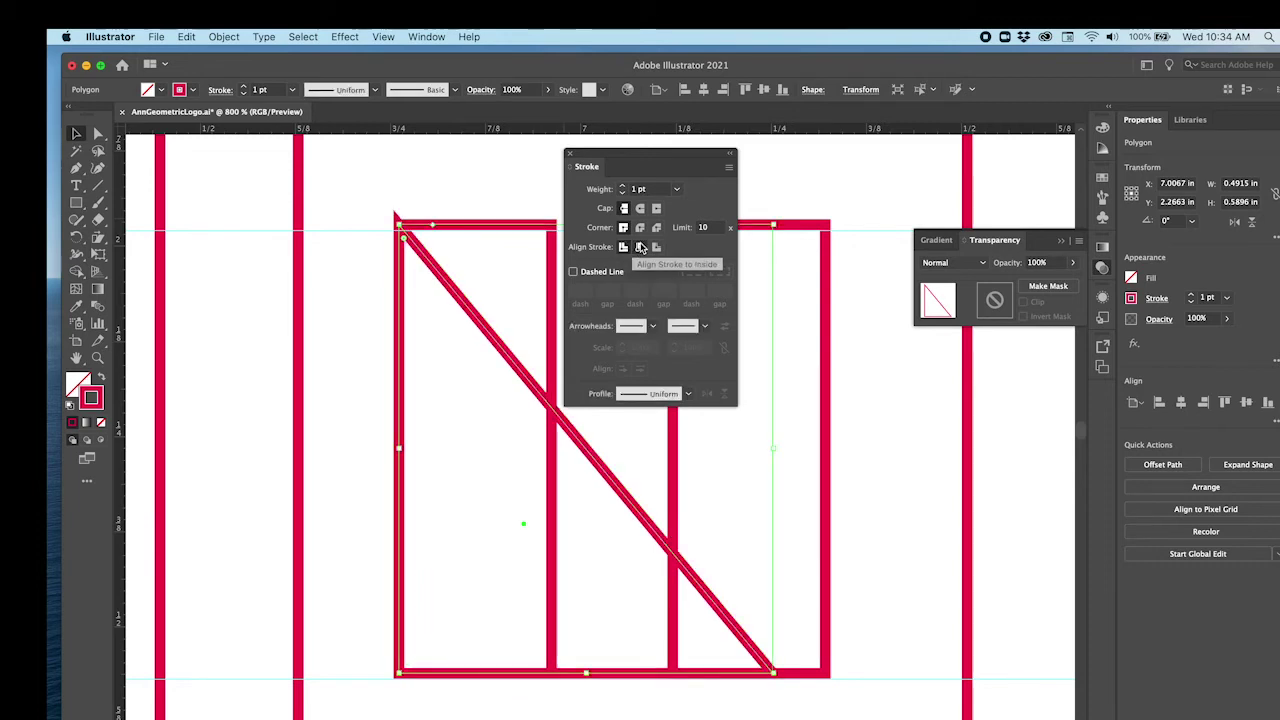
click(640, 248)
Fit the triangle to the first narrow rectangle's outer top corner and stretch its height to about 0.602 in to meet the bottom edge
key(super+equal)
drag(399, 356, 403, 360)
scroll(263, 466, down, 10)
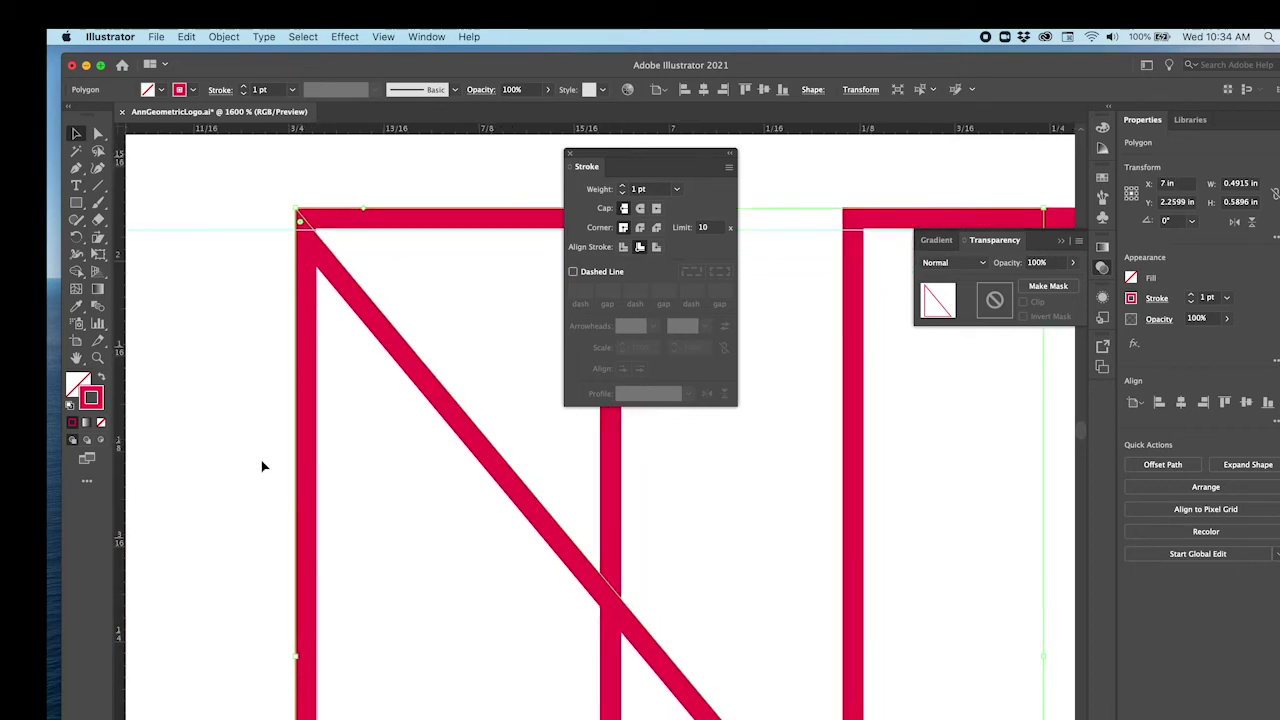
scroll(263, 466, down, 5)
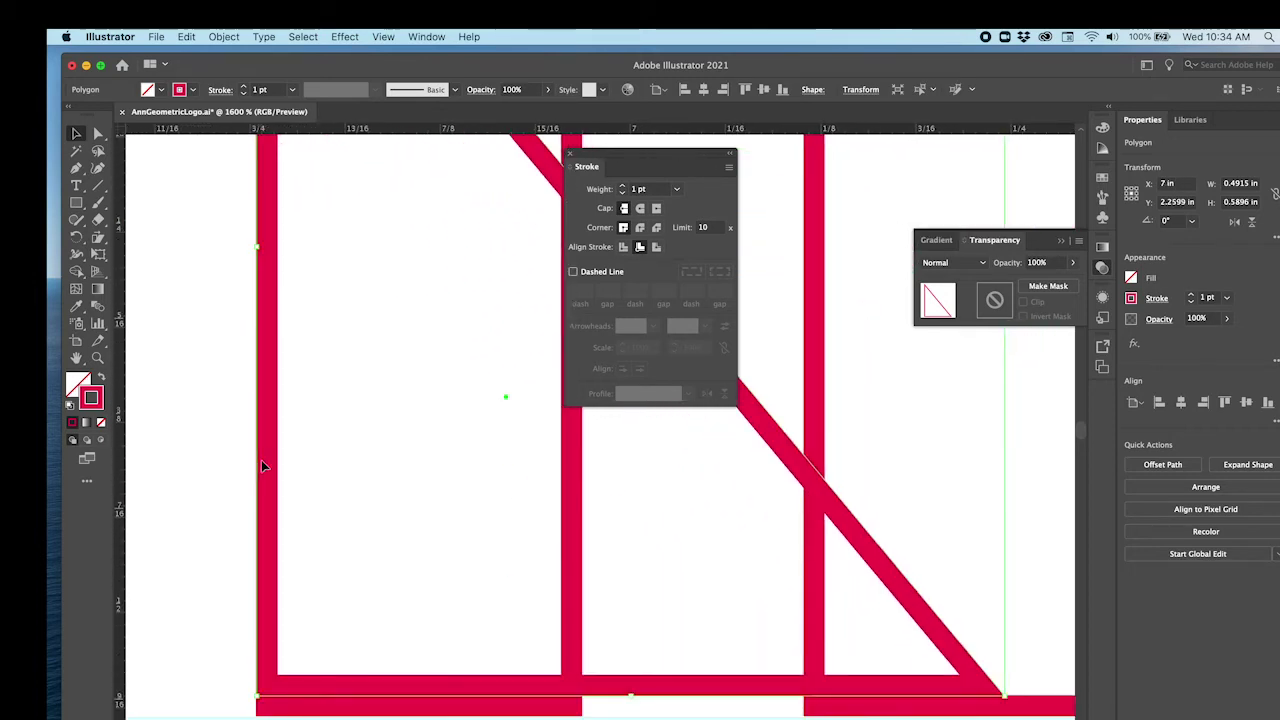
drag(623, 661, 620, 680)
click(497, 371)
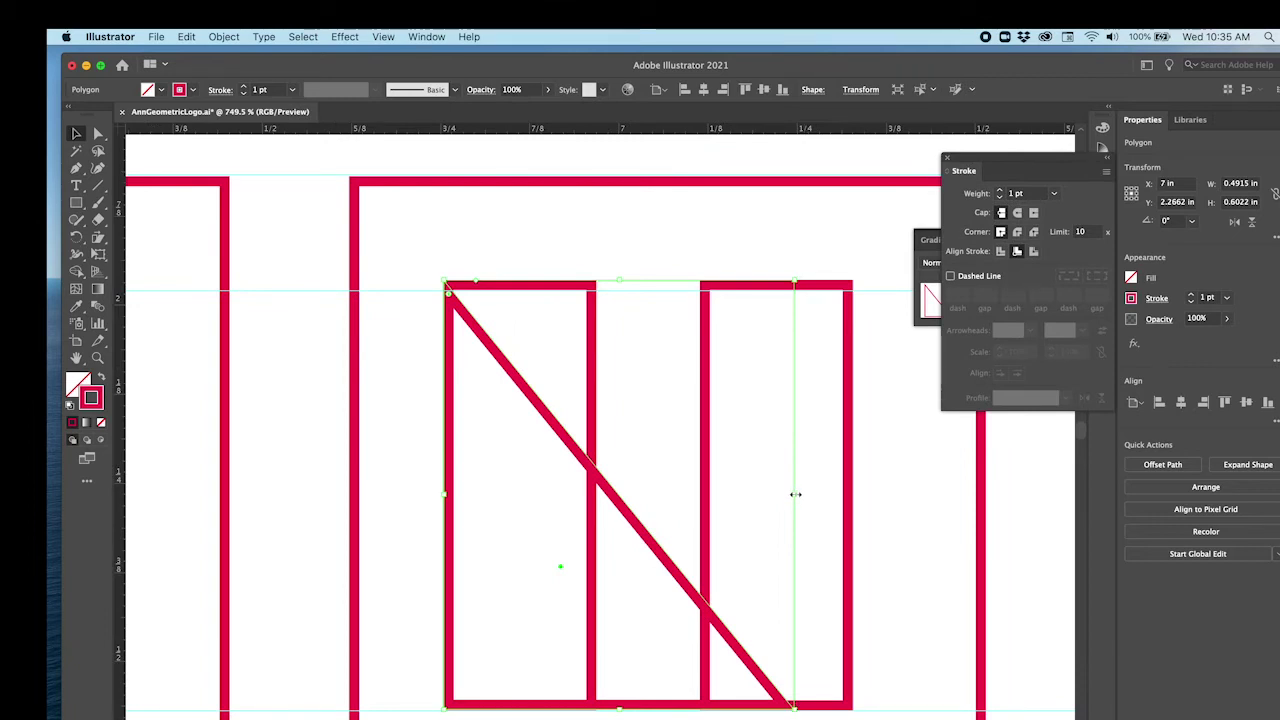
Widen the fifth square's triangle to the second rectangle's outer edge, and shift the whole letter slightly right within its square
drag(794, 493, 846, 489)
click(889, 544)
scroll(890, 544, down, 15)
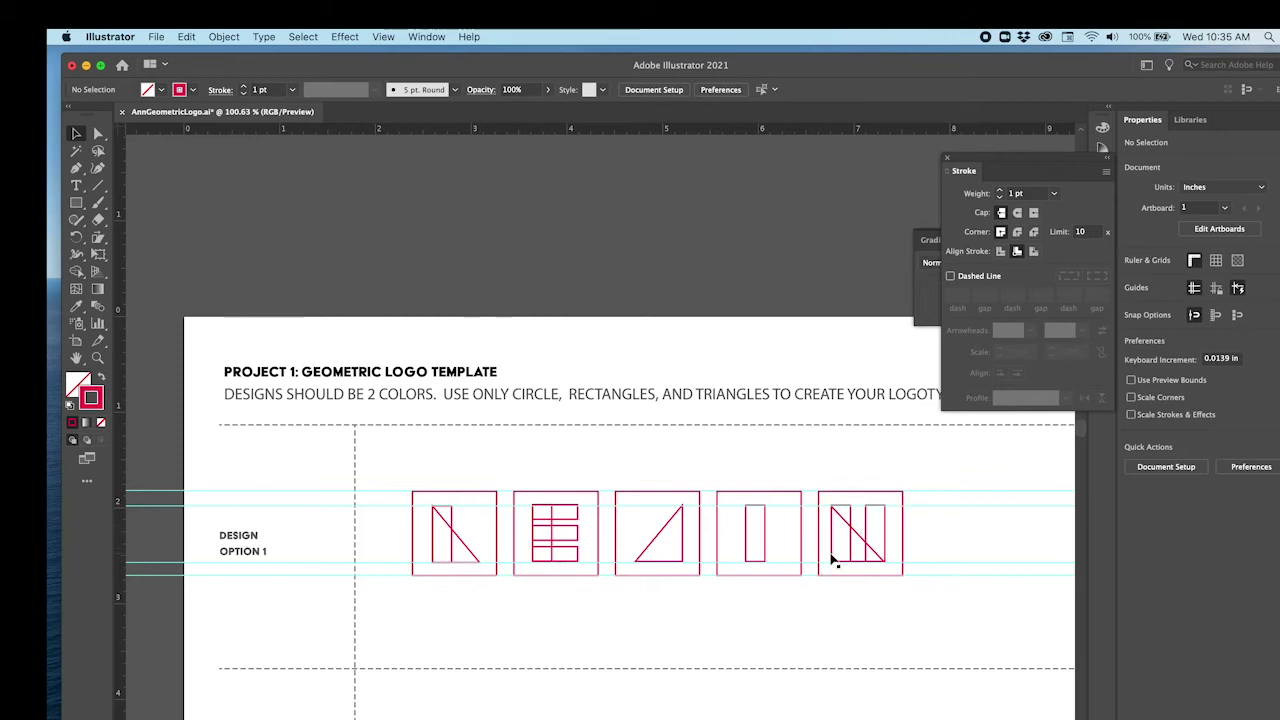
drag(889, 574, 893, 571)
click(923, 651)
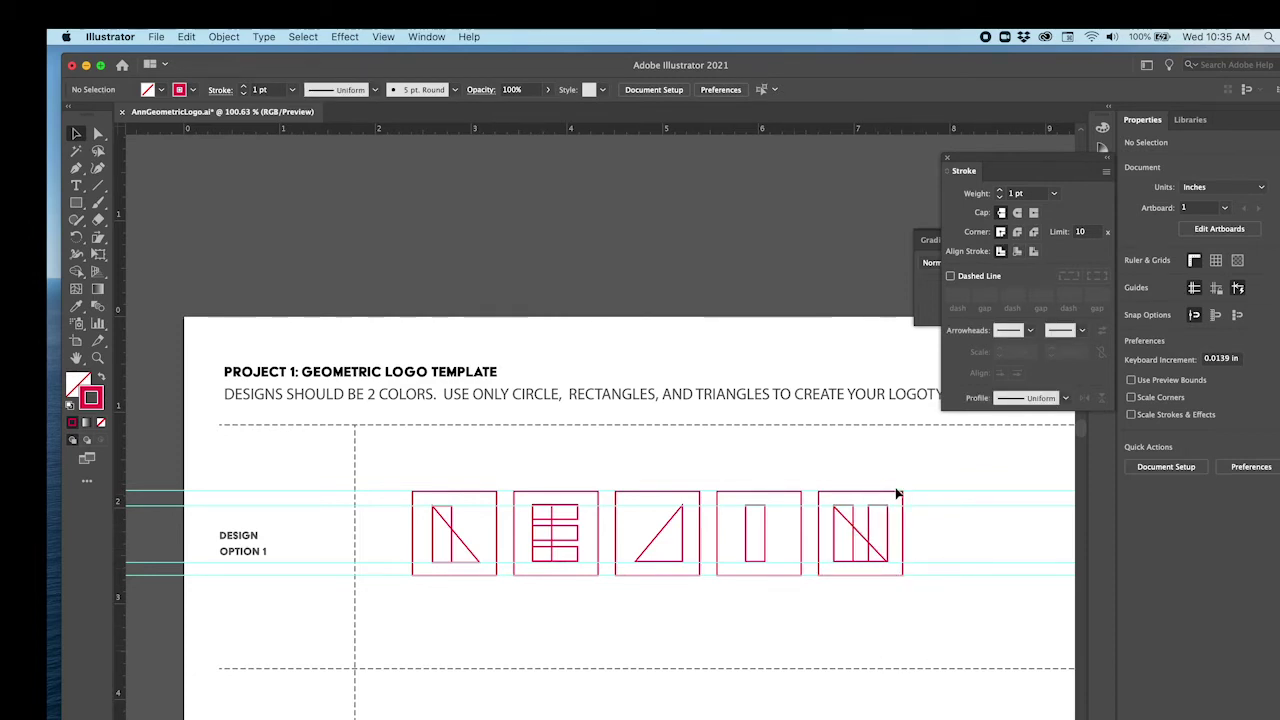
Copy the first square's triangle into the third square so it crosses the existing triangle and forms an M
click(656, 540)
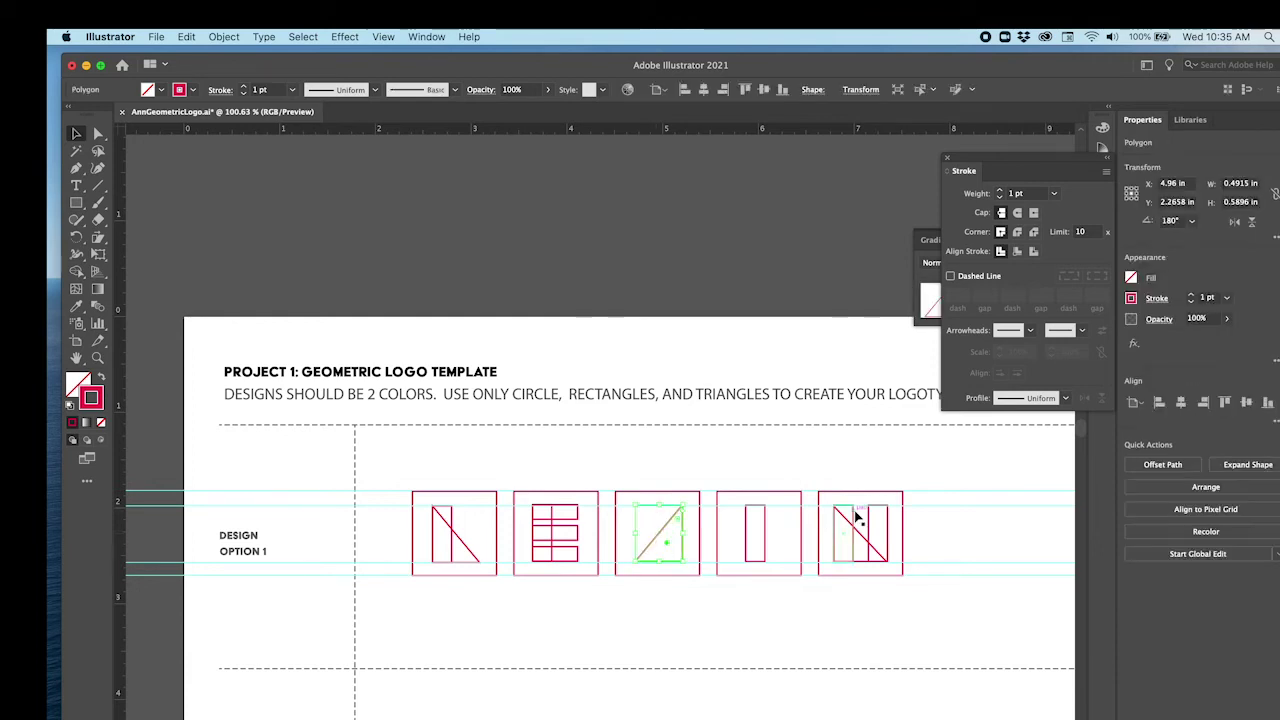
click(862, 535)
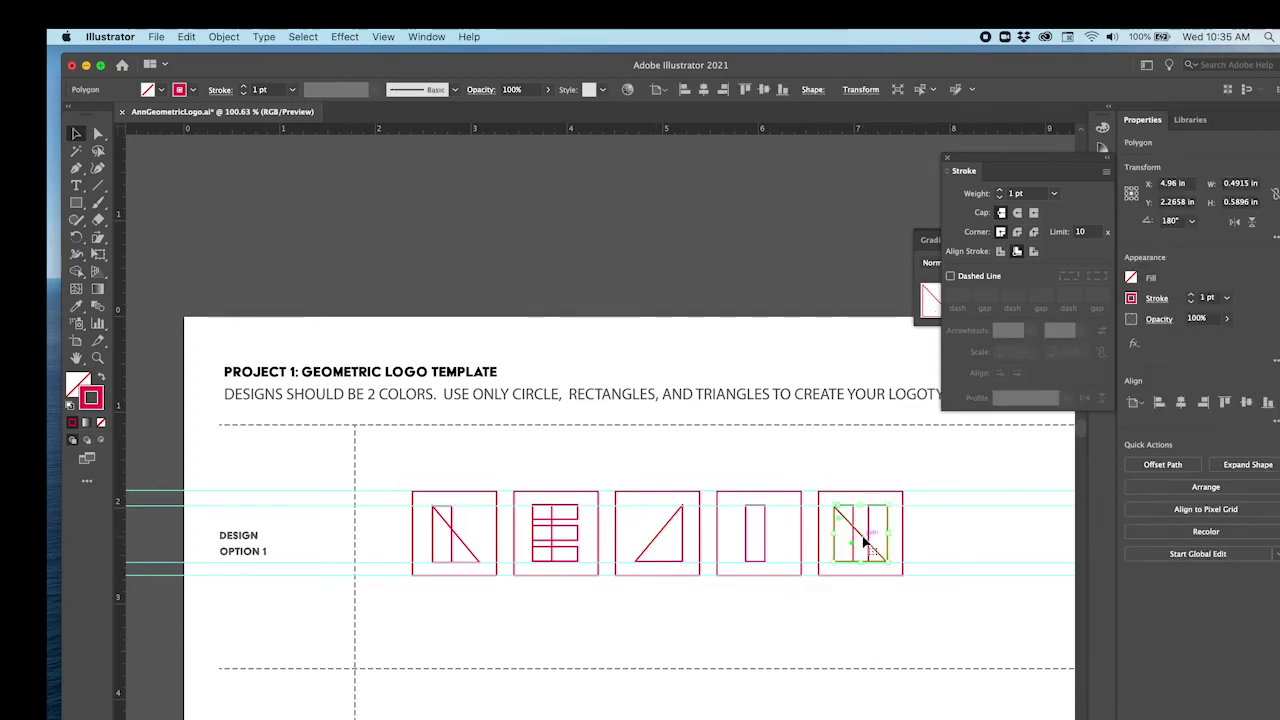
click(465, 549)
drag(465, 549, 670, 545)
Nudge the third red square and its two triangles slightly left to even out the spacing
click(700, 530)
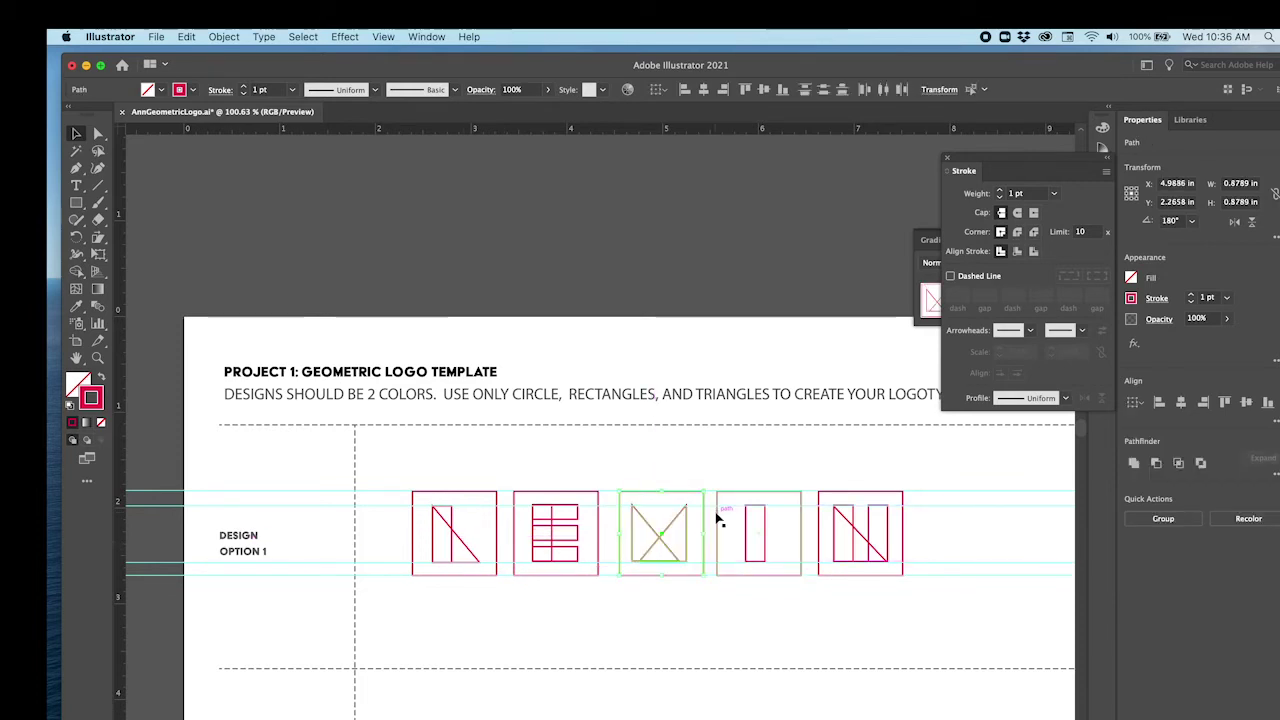
key(Left)
key(Left)
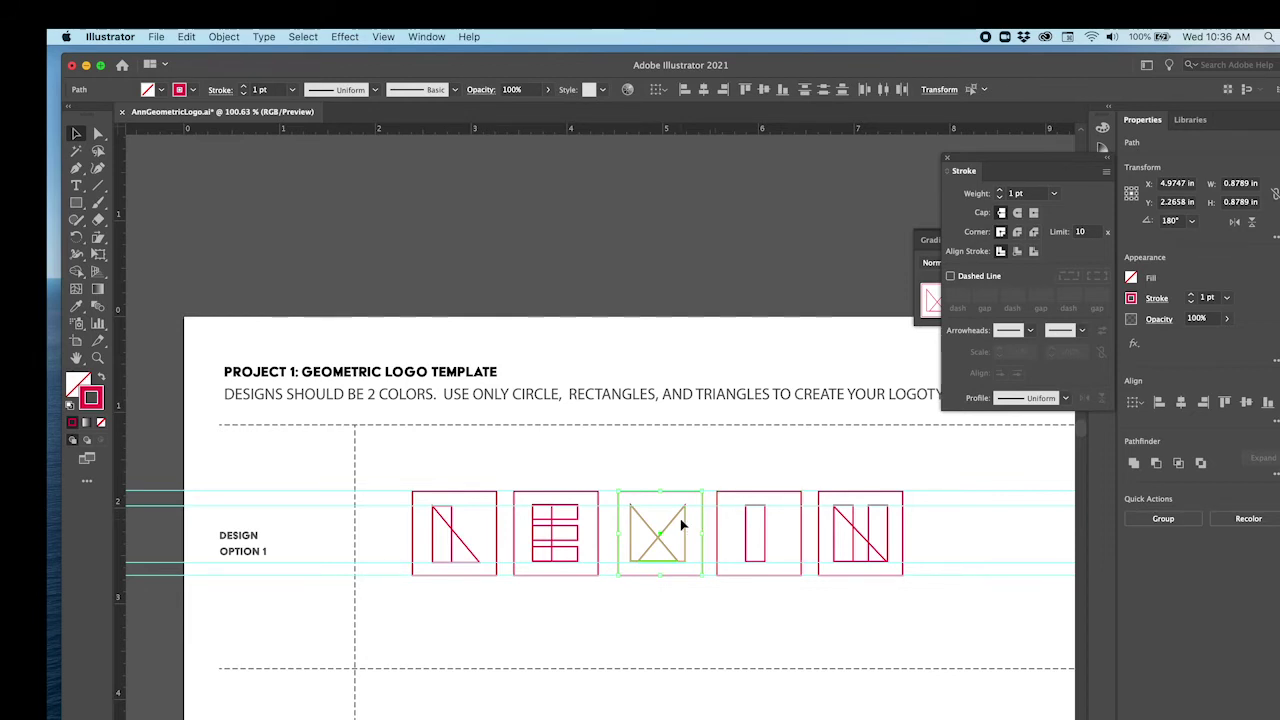
click(658, 605)
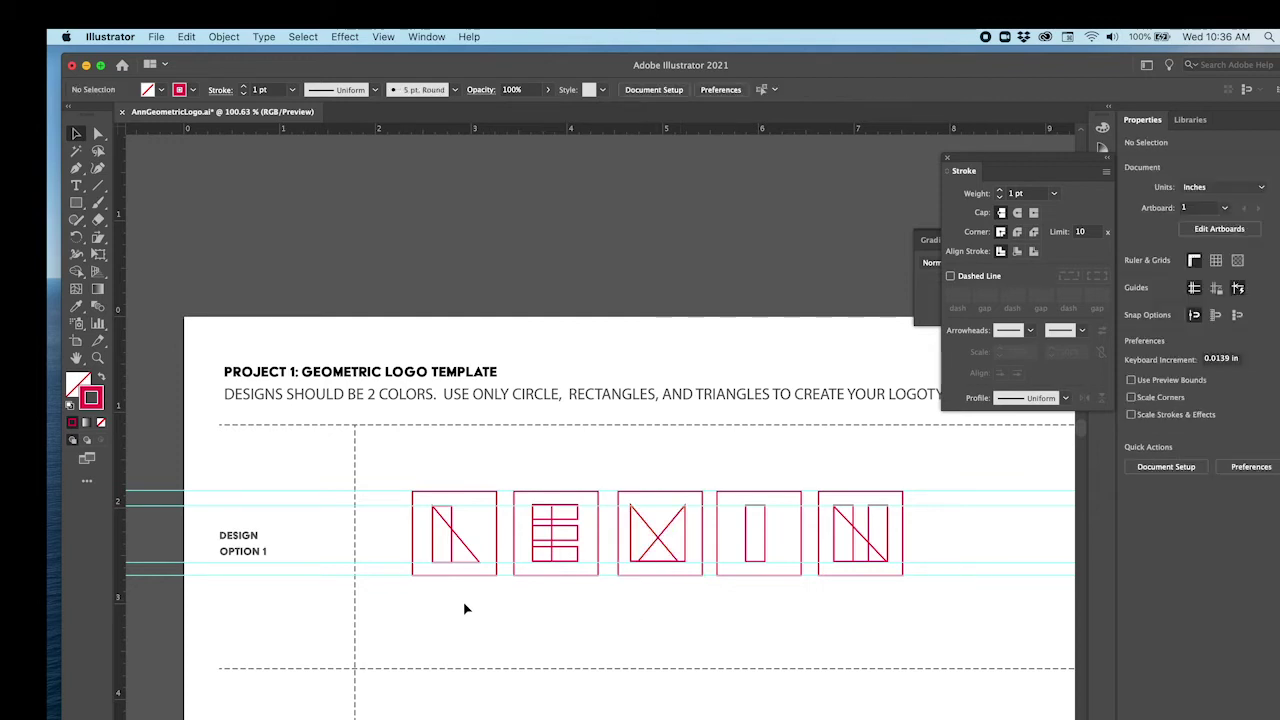
Select the five red outer squares together and lock them
drag(383, 591, 925, 576)
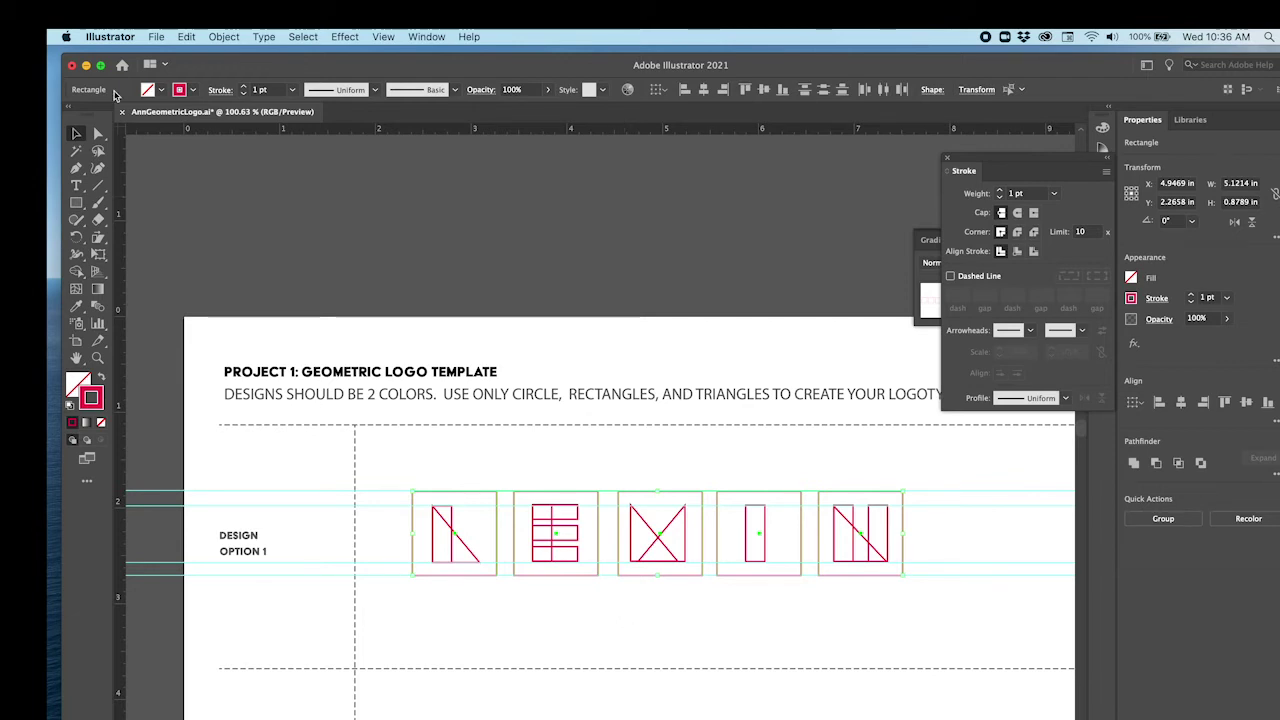
click(219, 36)
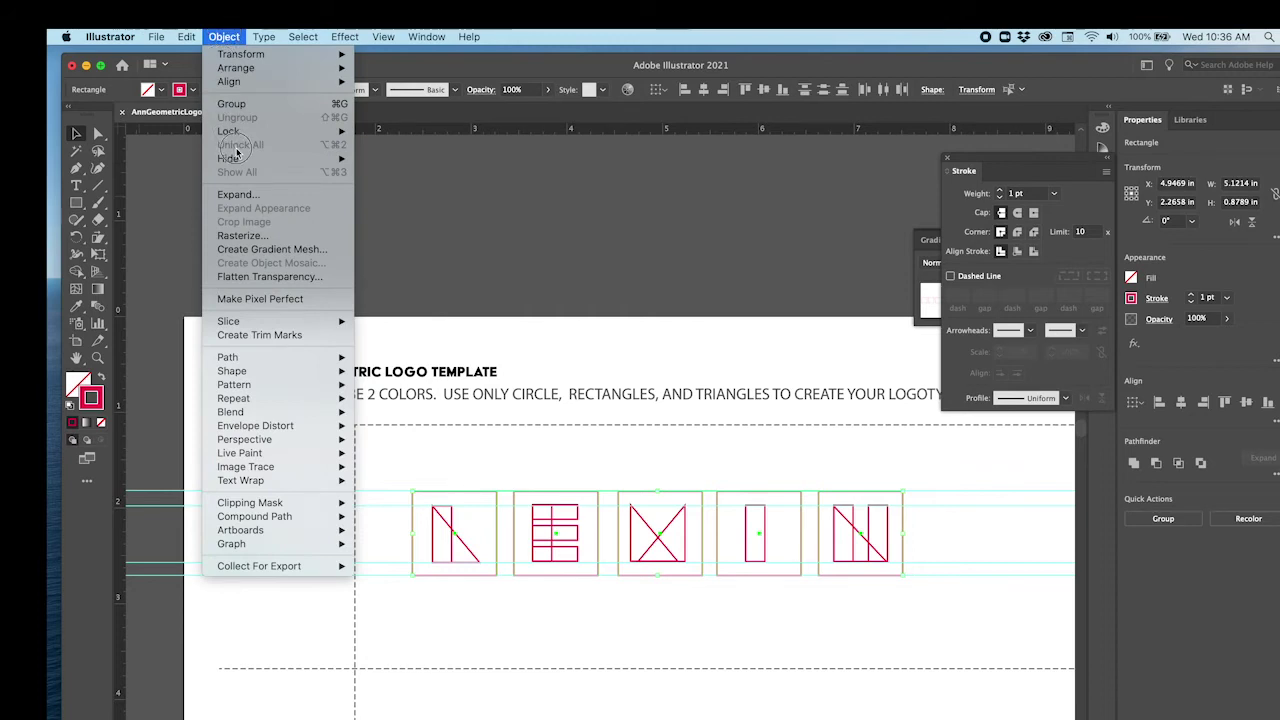
mouse_move(233, 131)
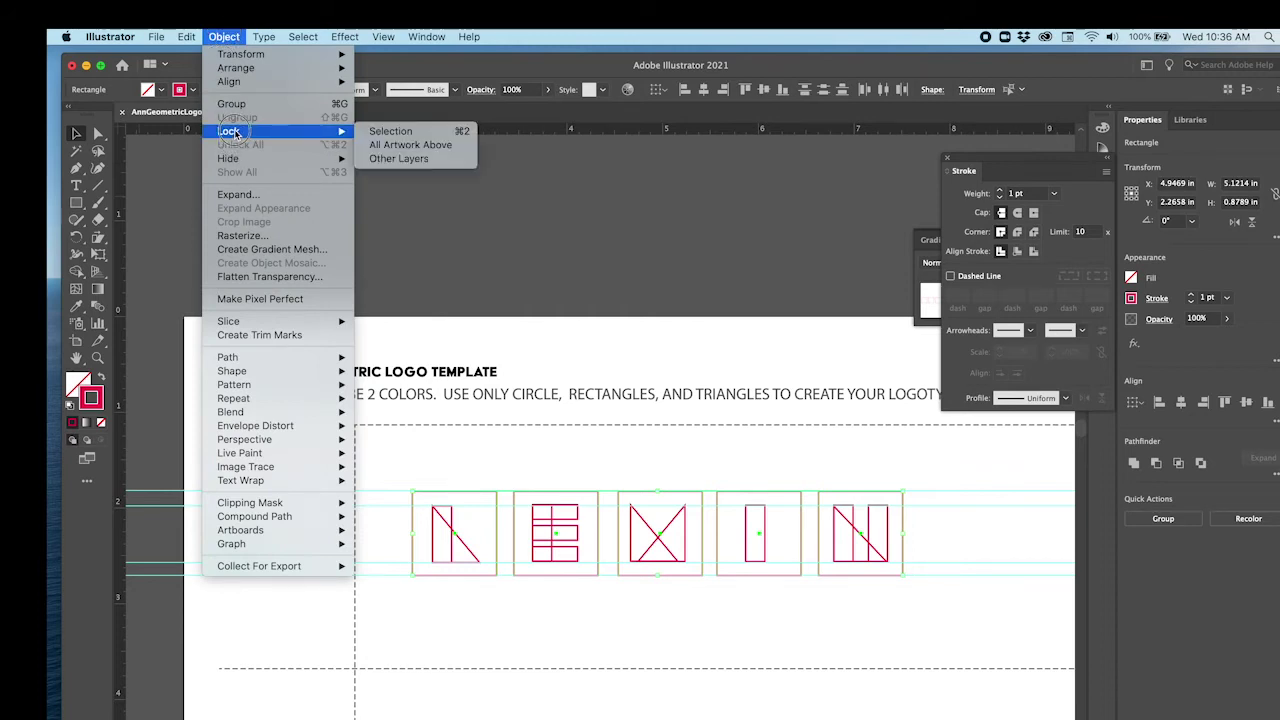
click(388, 131)
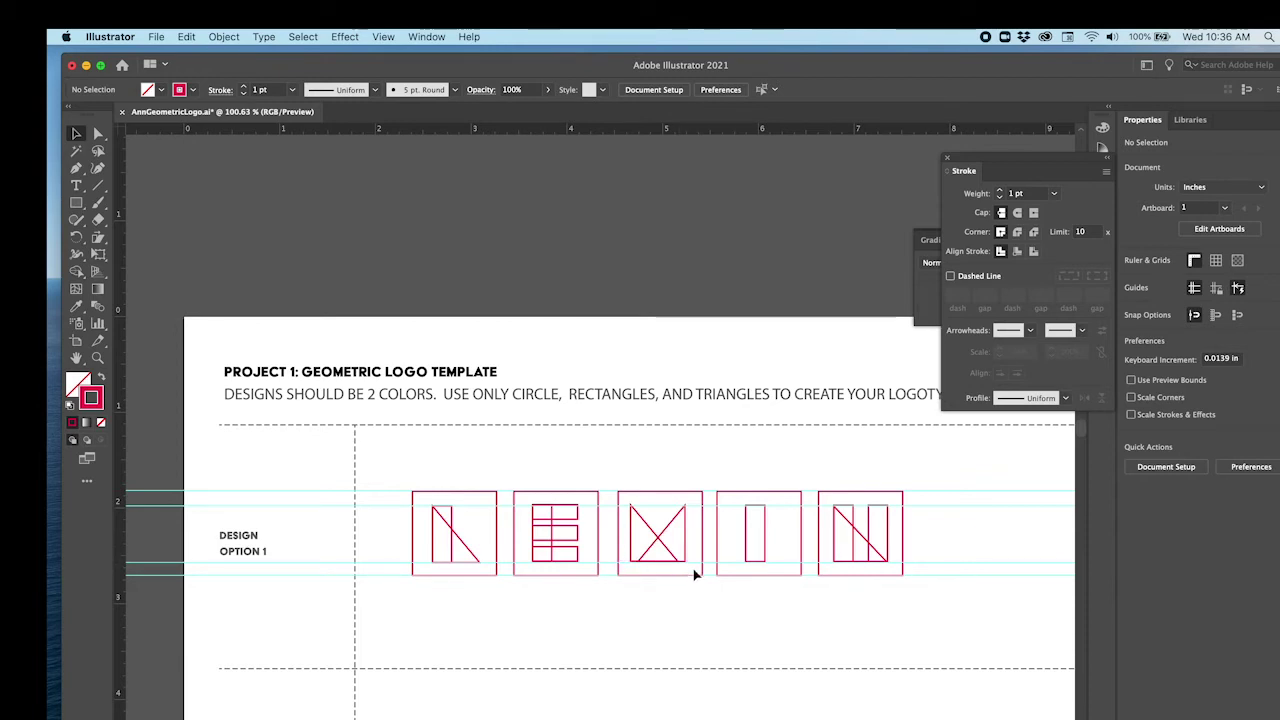
Shift the third square's two triangles slightly right within their frame, and unlock all artwork
click(646, 531)
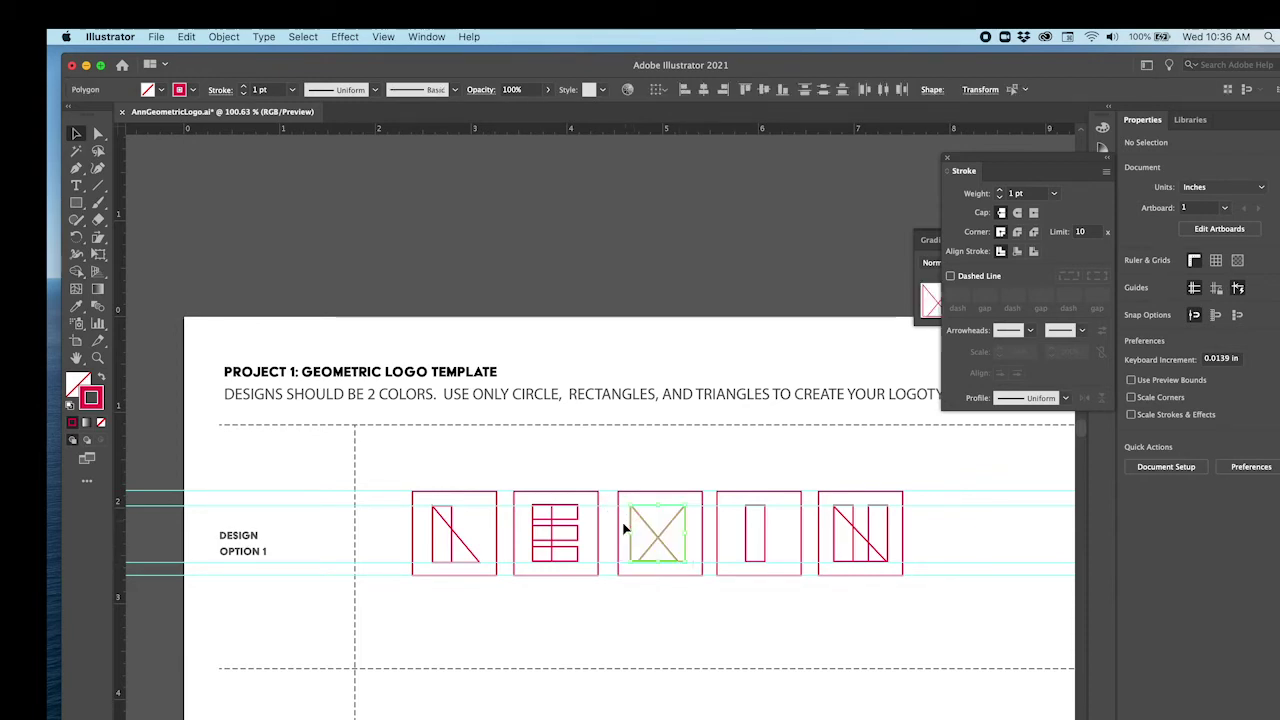
click(774, 660)
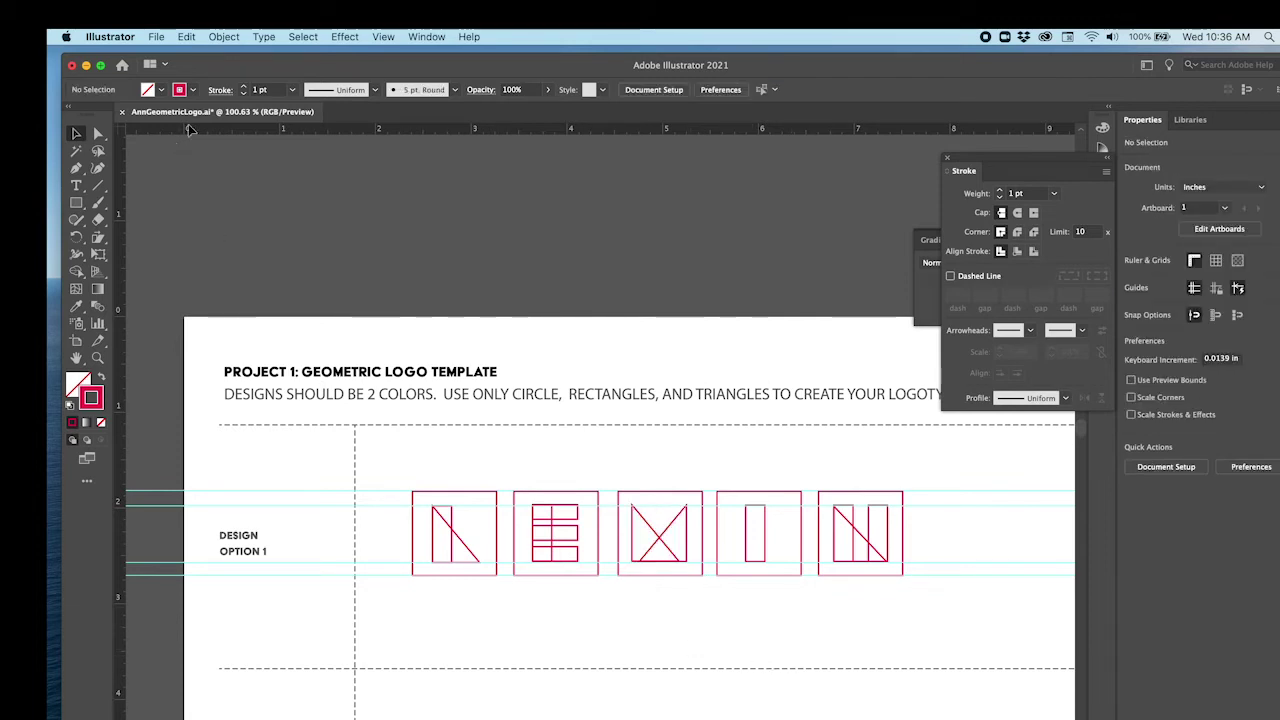
click(224, 36)
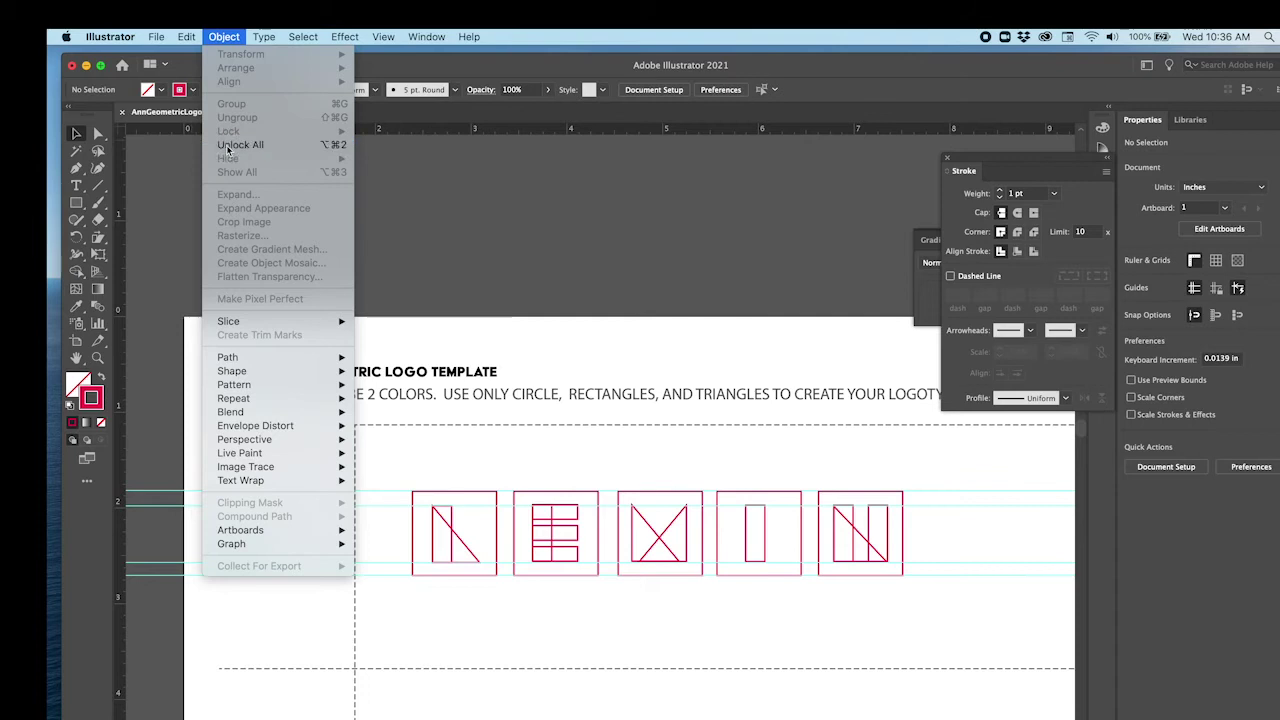
click(240, 145)
drag(698, 595, 618, 472)
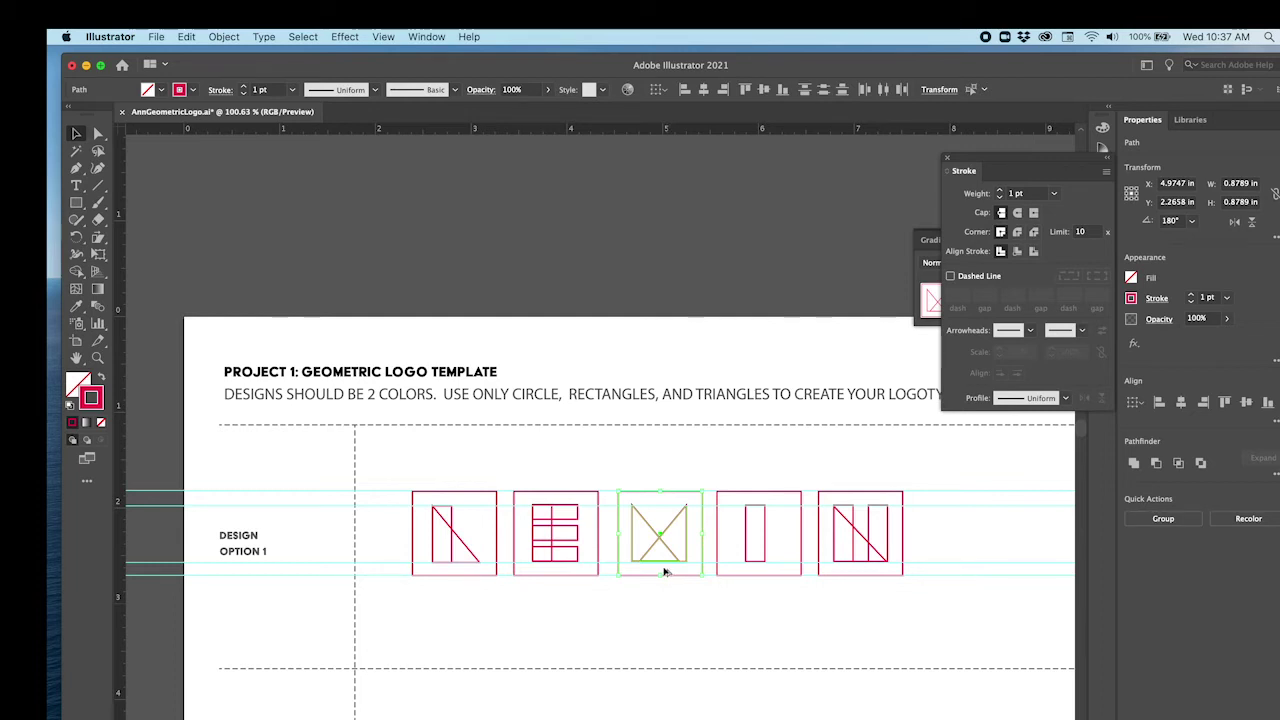
click(640, 465)
drag(606, 466, 709, 603)
click(670, 517)
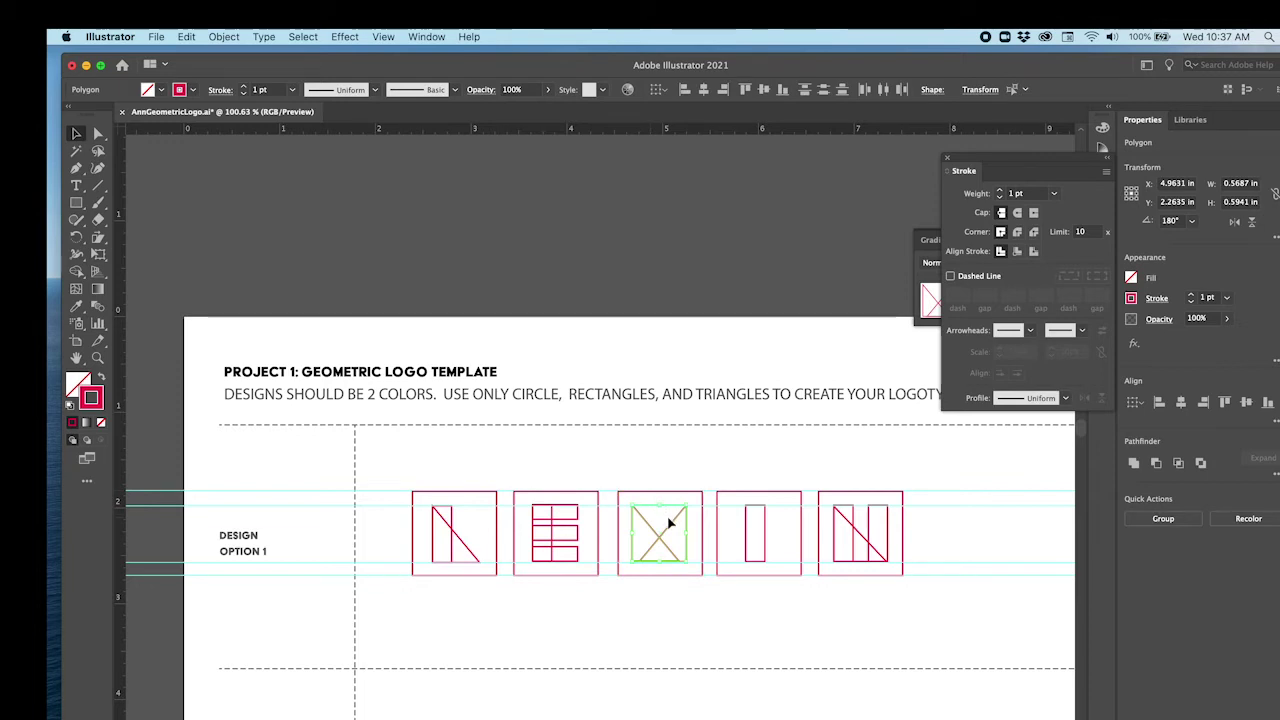
click(630, 635)
Draw a circle about 0.628 in across in the fourth square and centre it over the narrow rectangle
drag(76, 202, 130, 237)
drag(705, 485, 787, 552)
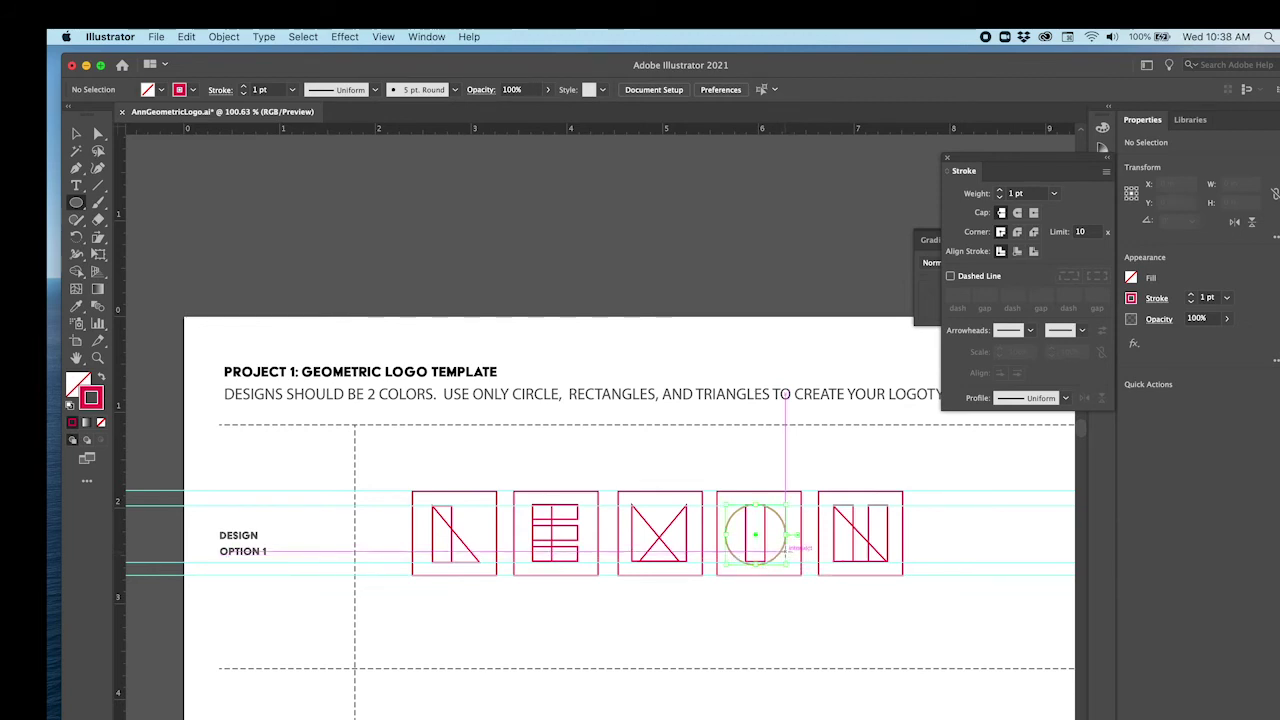
key(z)
click(777, 546)
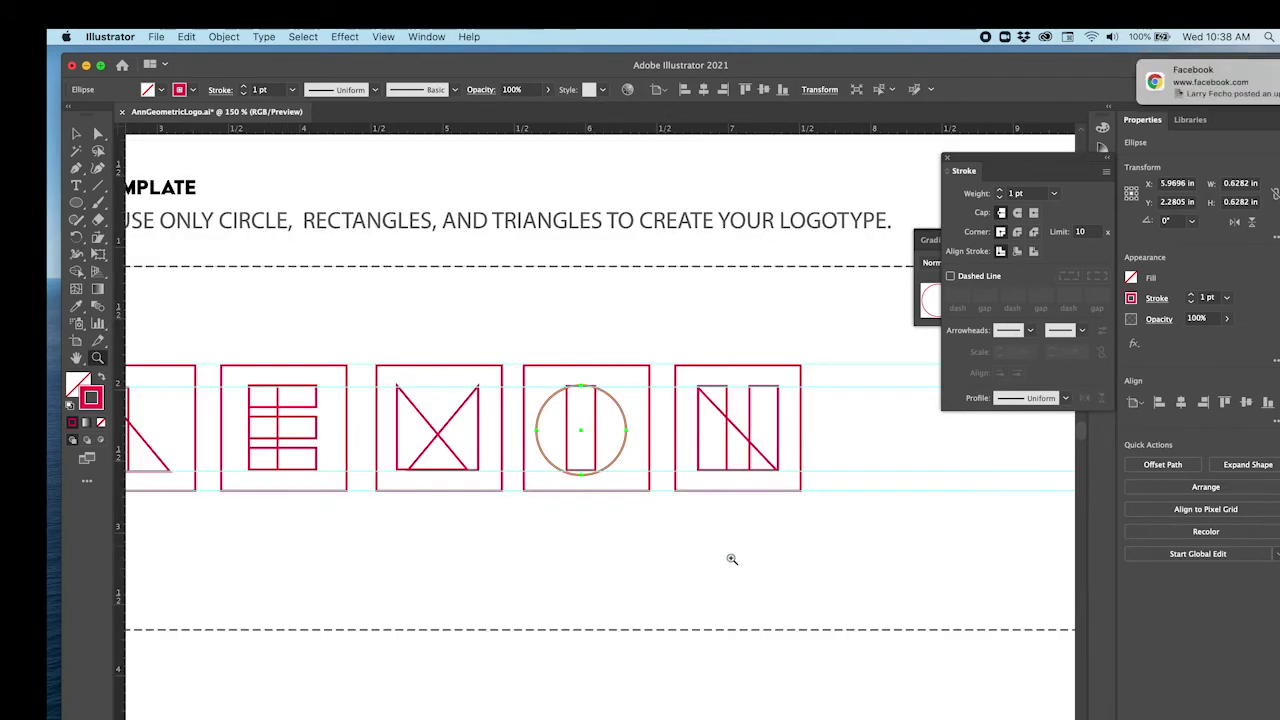
click(585, 460)
click(605, 482)
scroll(633, 491, right, 2)
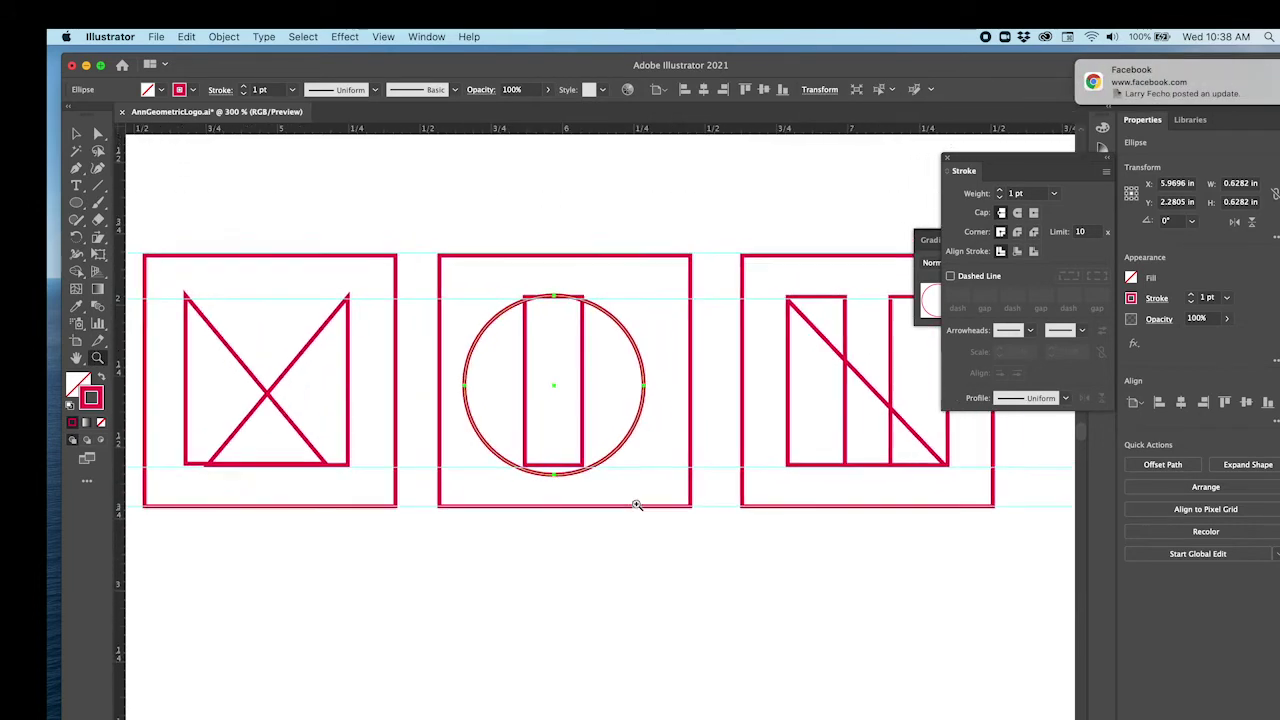
click(76, 133)
click(599, 460)
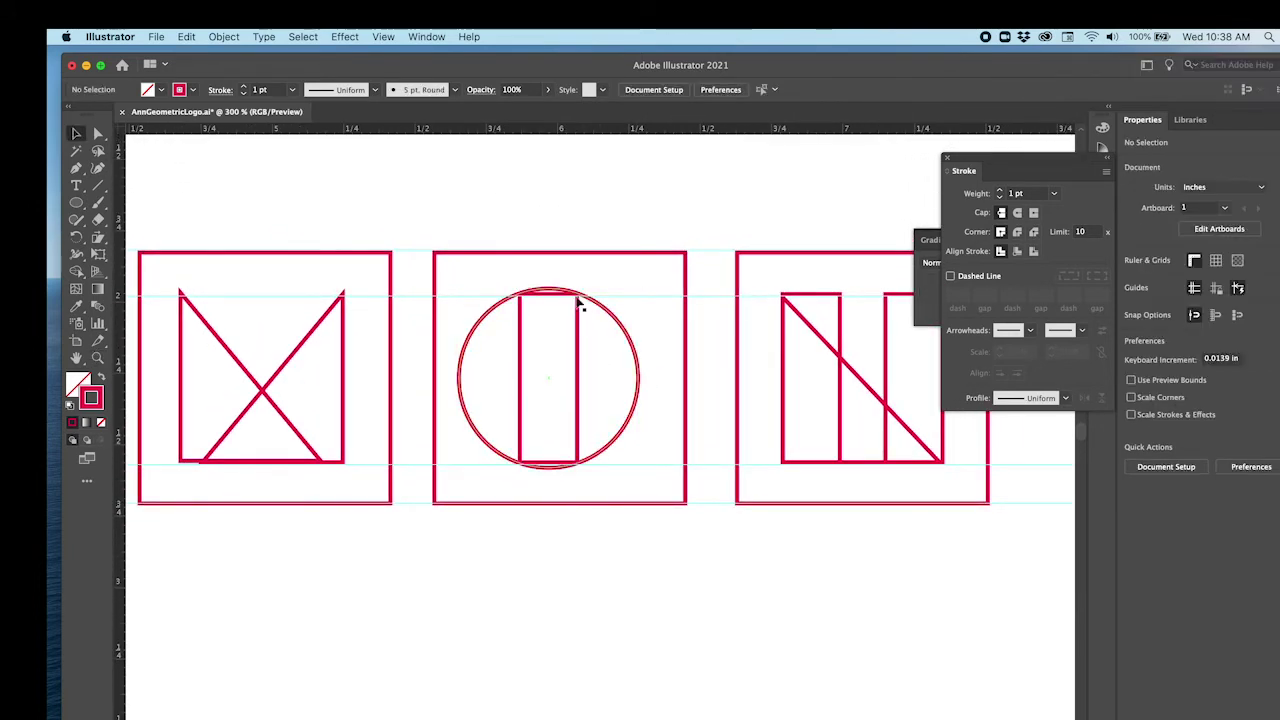
Scale the fourth square's circle proportionally to about 0.615 in from its upper-left corner, bringing its top closer to the guide
key(shift+w)
click(631, 343)
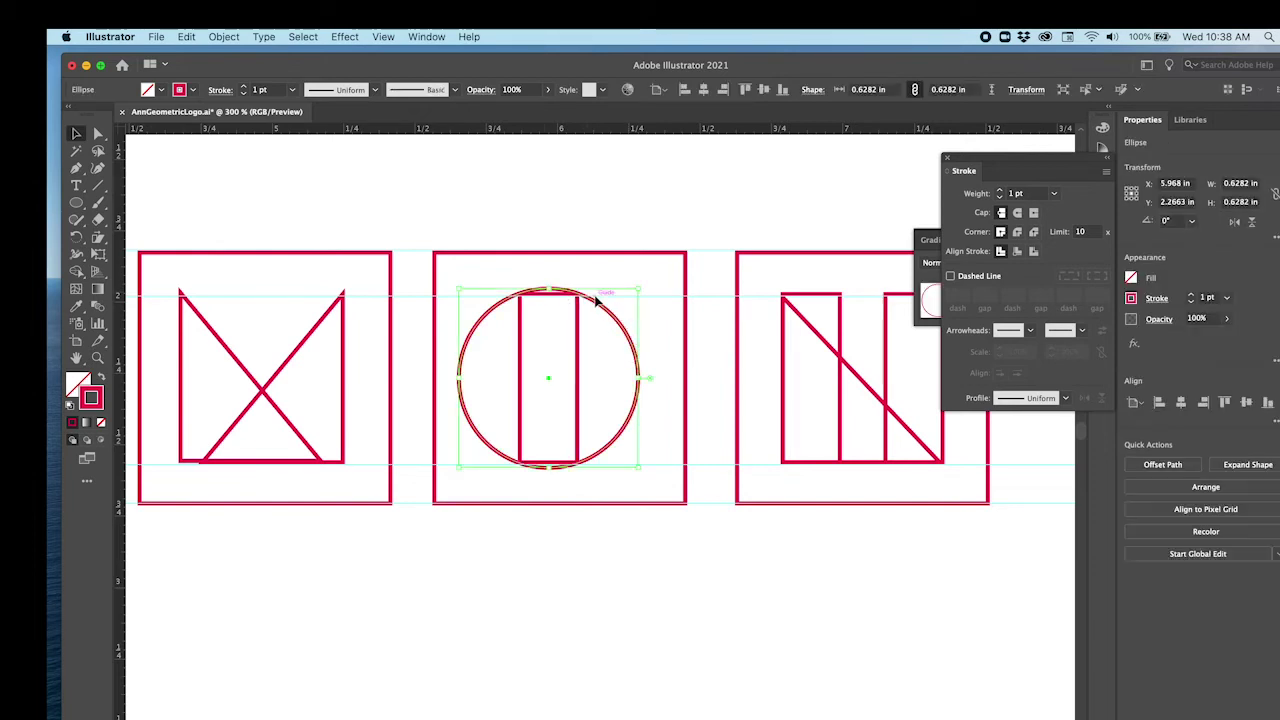
drag(459, 289, 462, 293)
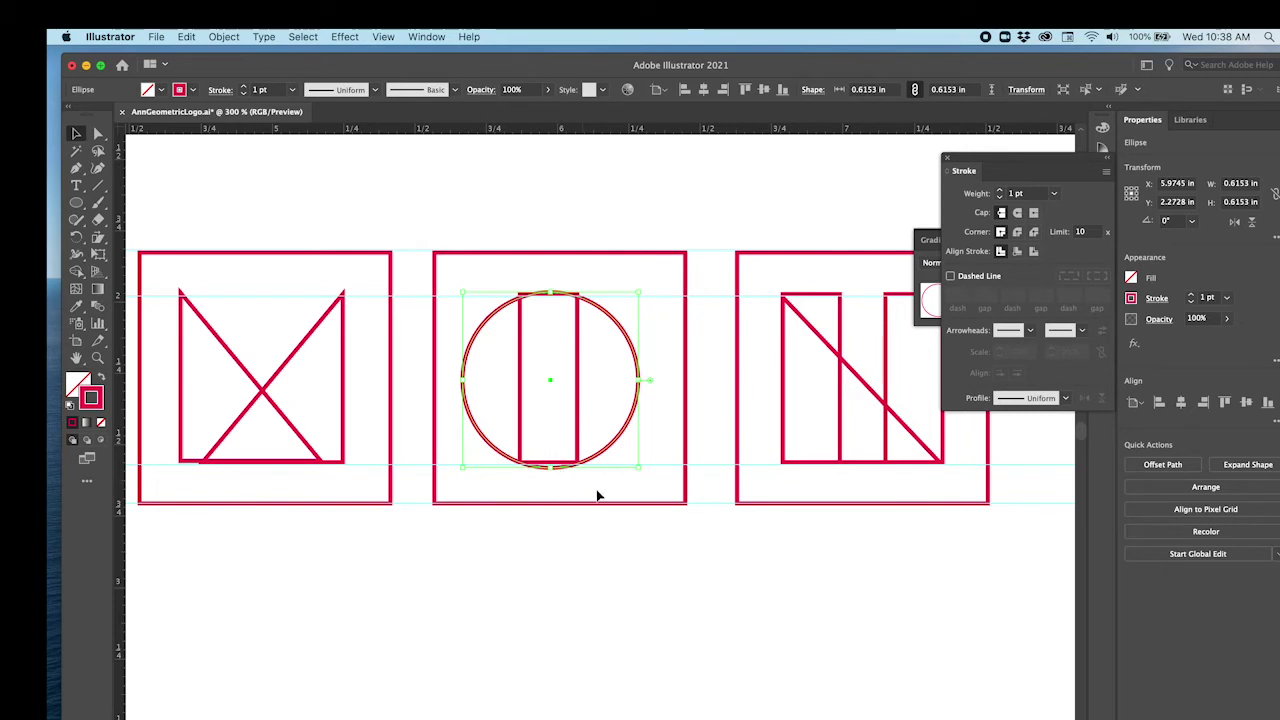
click(631, 566)
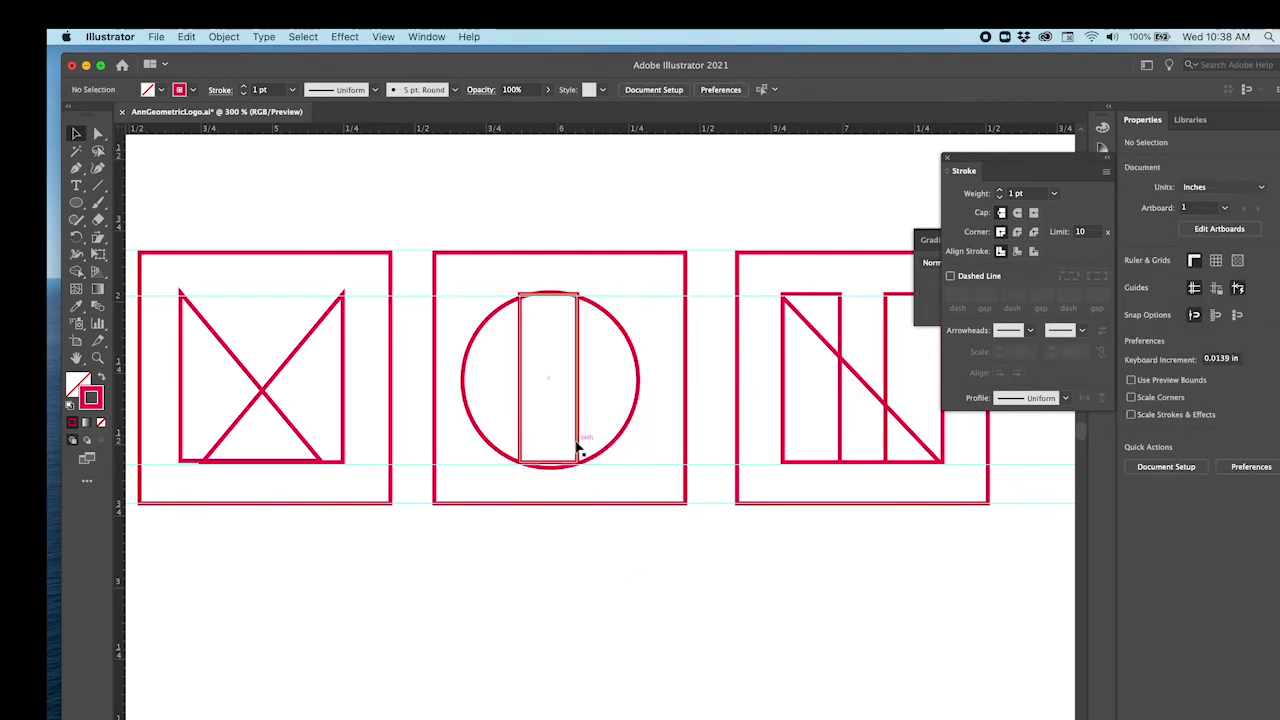
Shorten the fourth square's narrow rectangle from both ends to about 0.457 in tall so it sits inside the circle
click(577, 452)
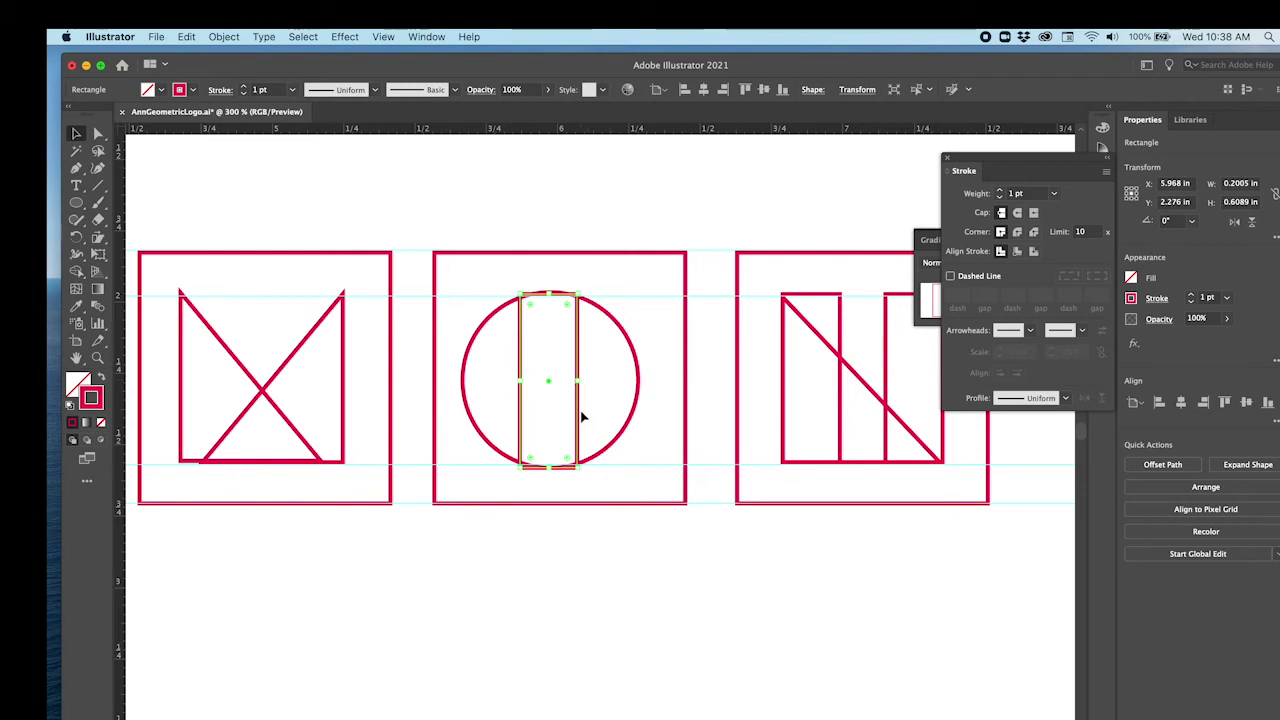
key(super+equal)
click(622, 700)
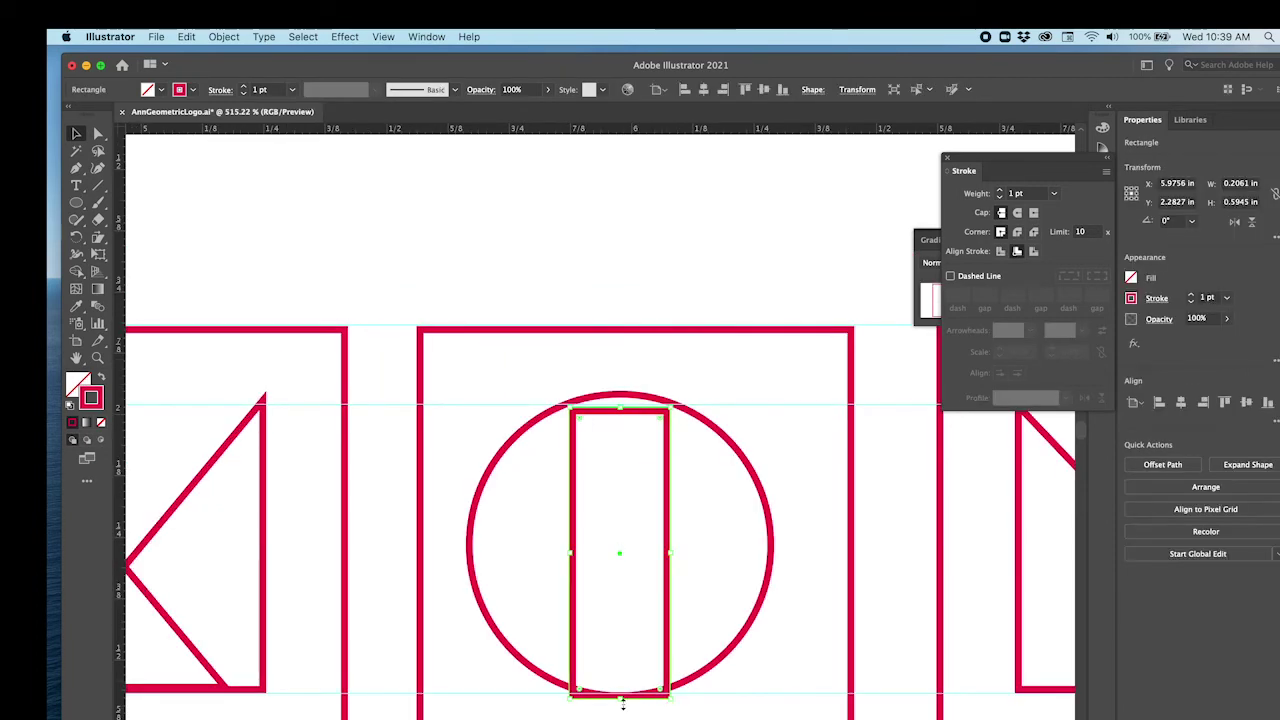
drag(621, 702, 618, 648)
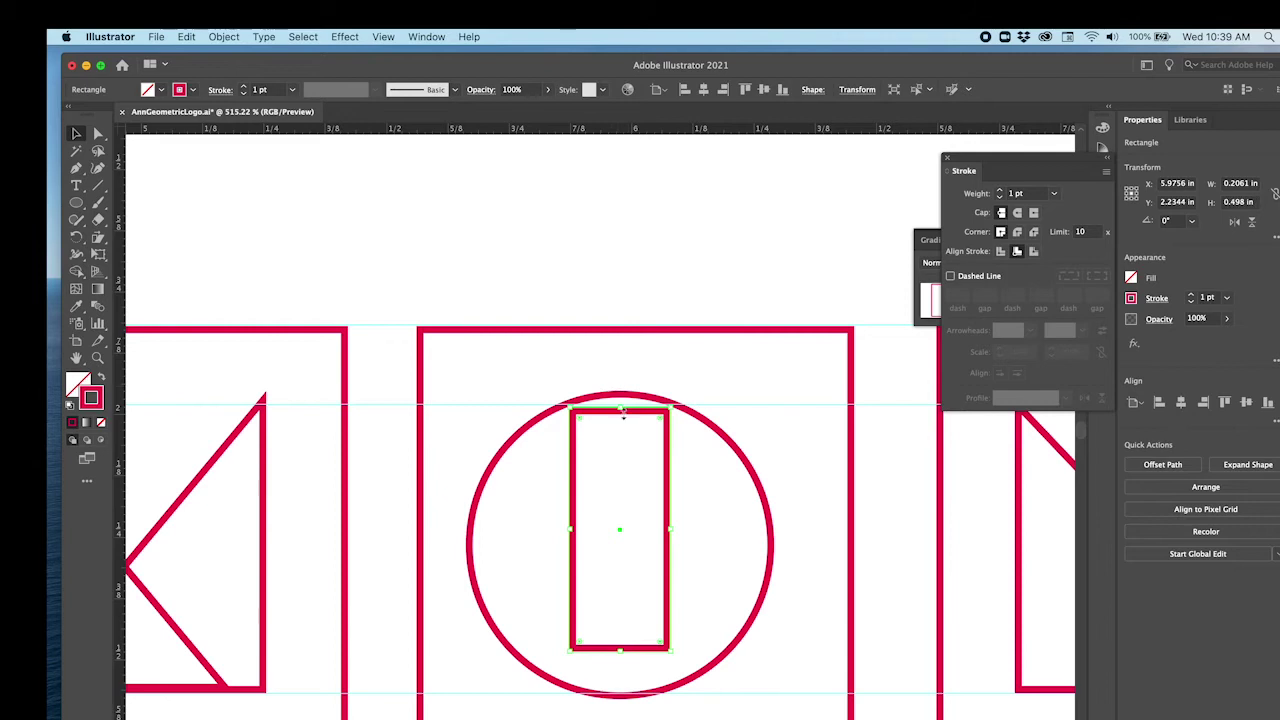
drag(622, 409, 619, 430)
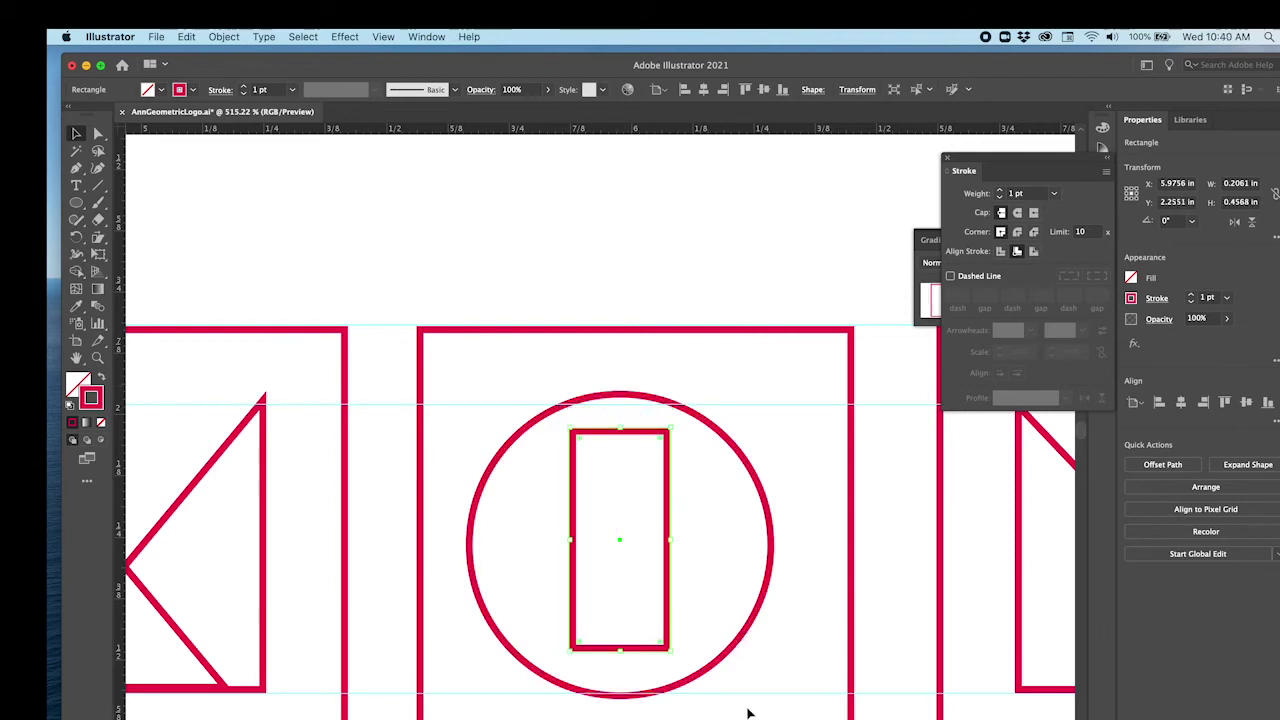
click(803, 716)
scroll(805, 716, down, 10)
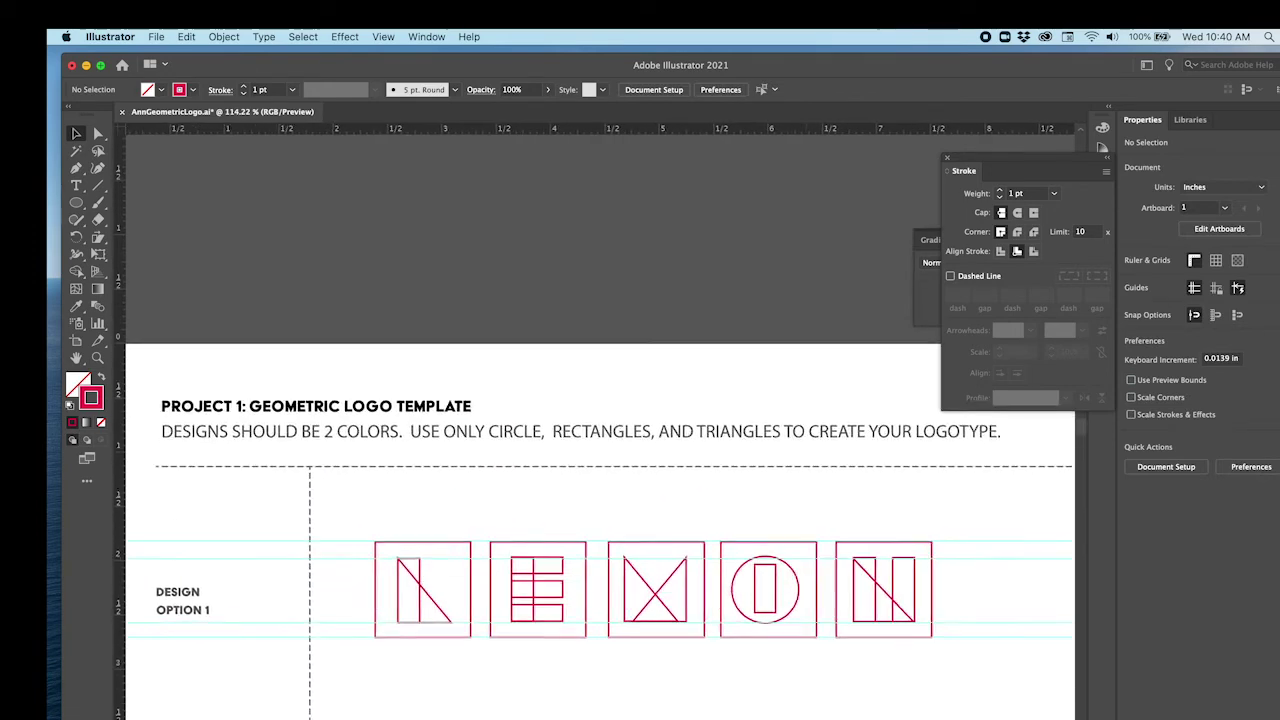
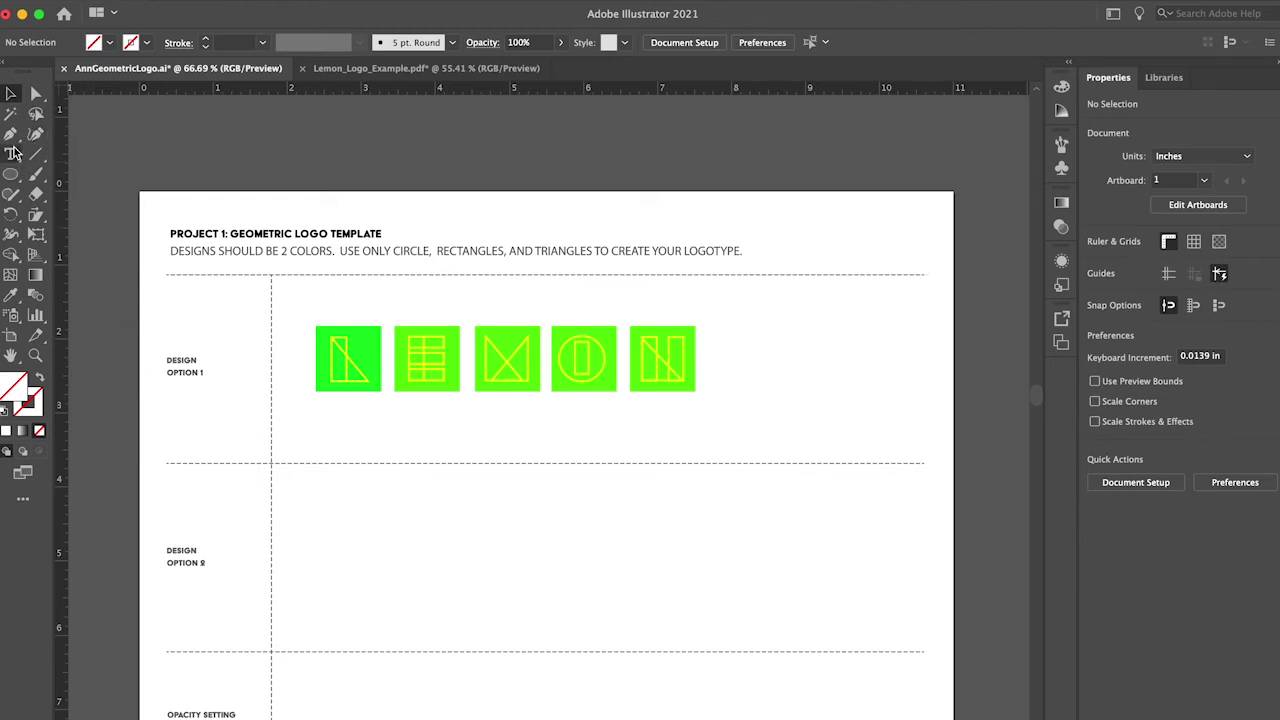
Create a 3-sided polygon with a radius of 0.3544 in in the Design Option 2 row
click(11, 176)
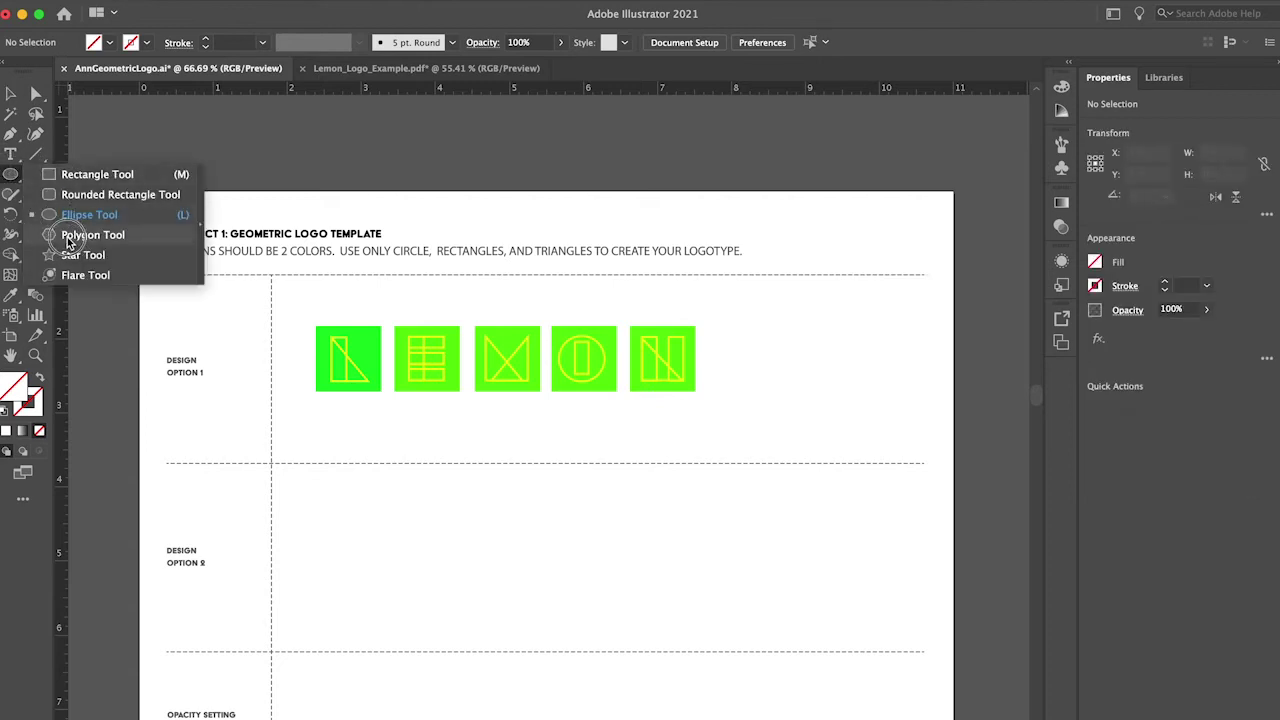
click(62, 236)
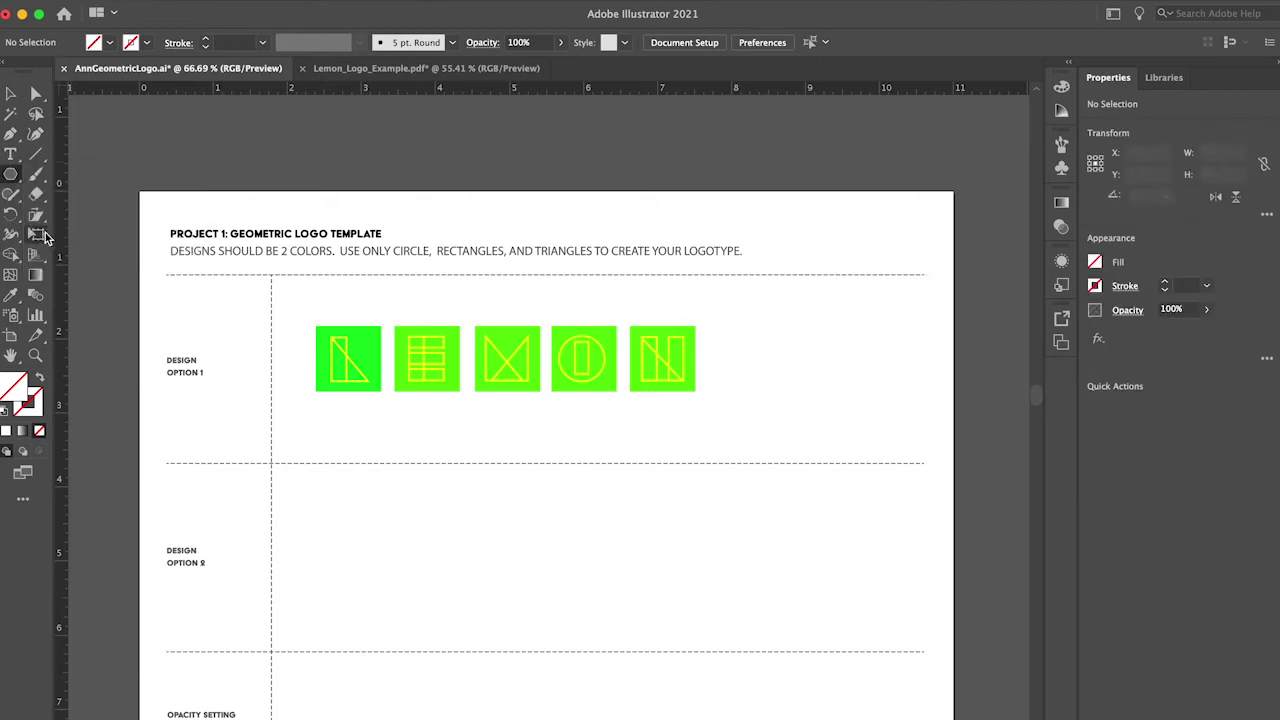
click(344, 600)
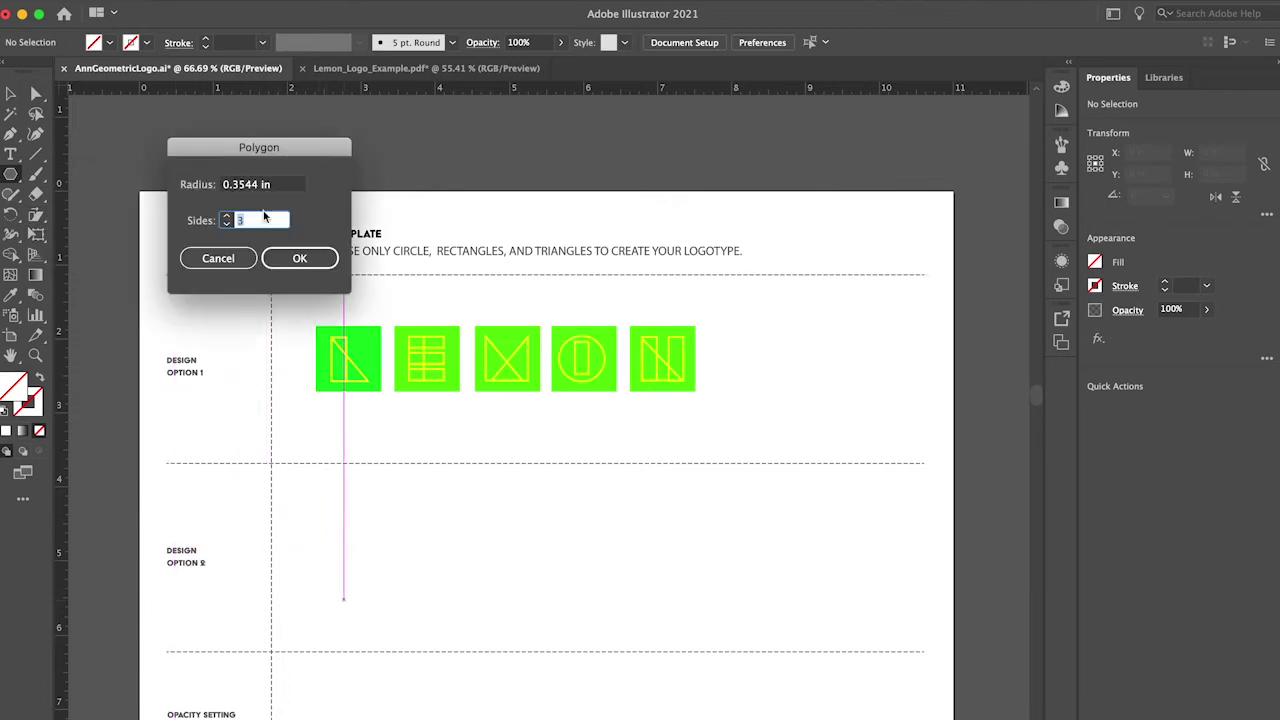
click(298, 258)
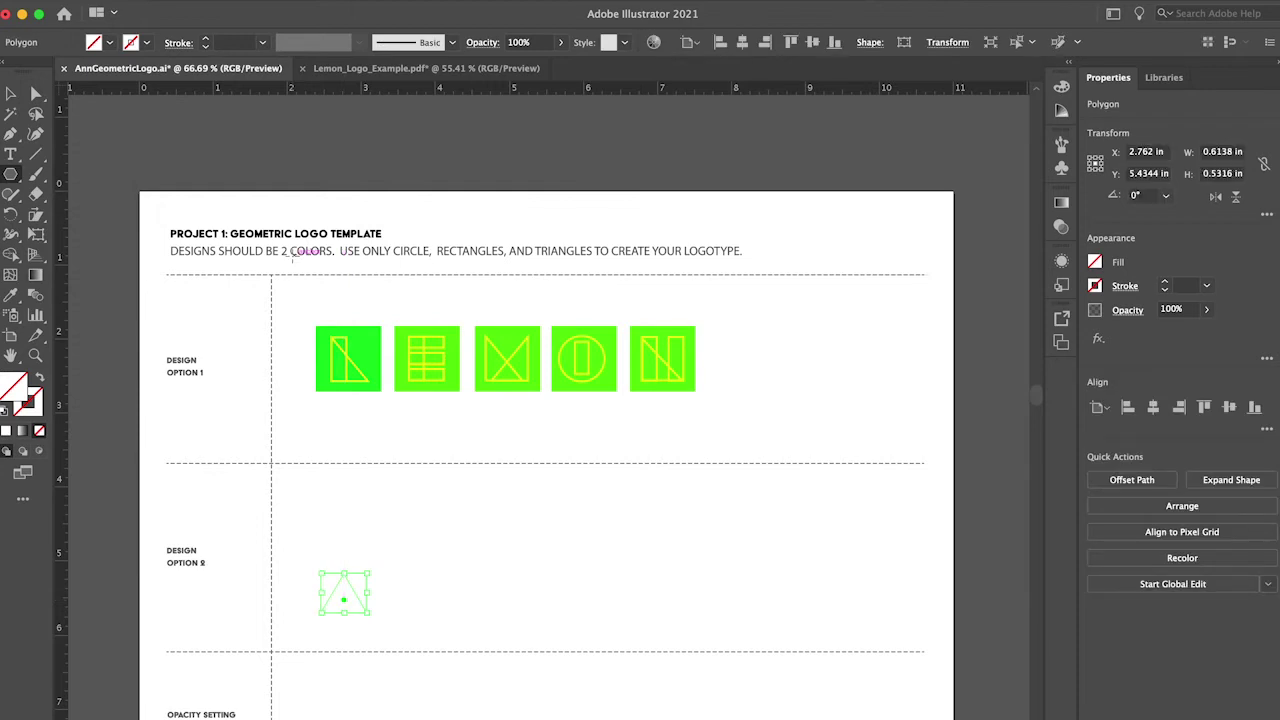
Stretch the new triangle in the Design Option 2 row to about 1.16 in wide and 1.65 in tall
click(10, 93)
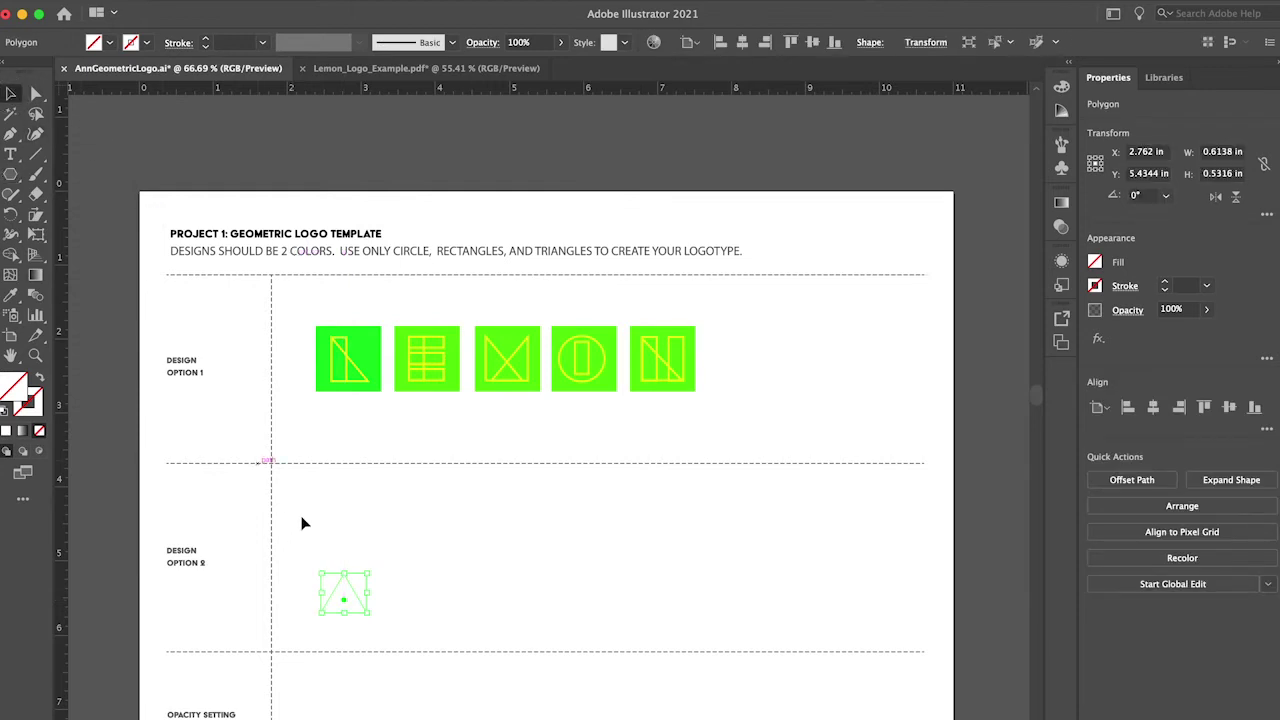
drag(343, 577, 336, 490)
drag(368, 615, 398, 600)
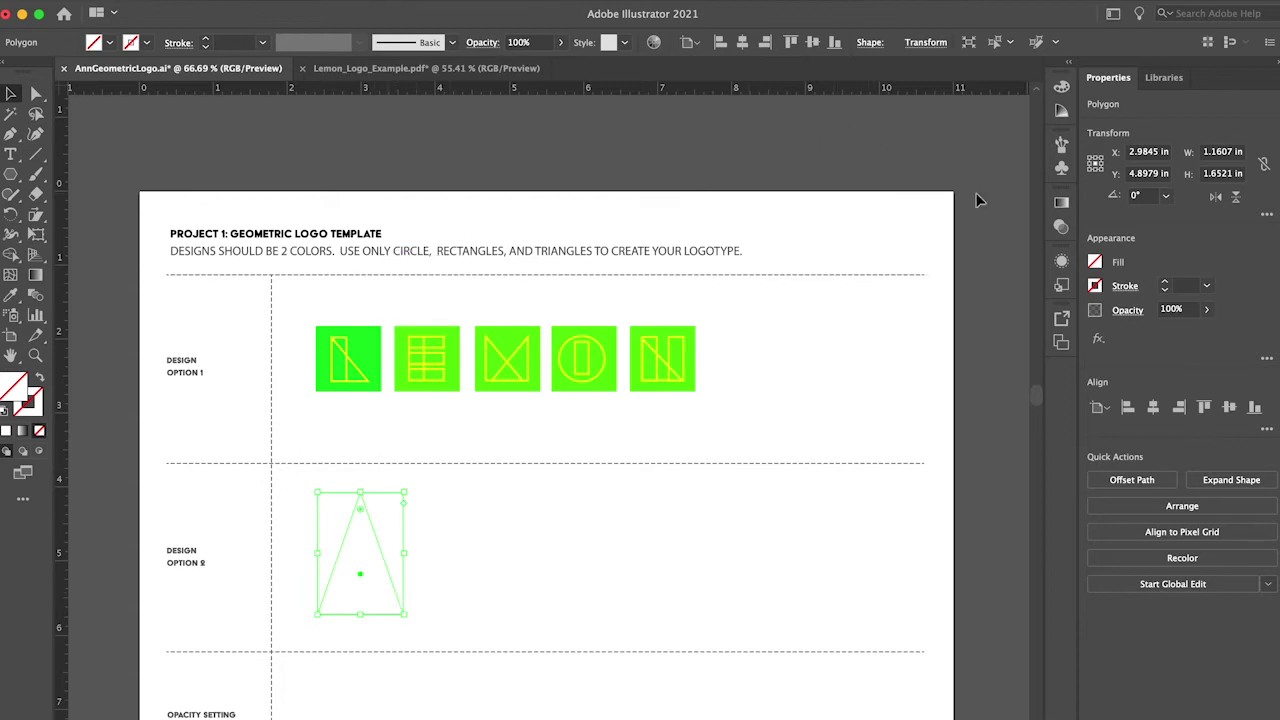
Dock the Swatches panel with the Color panels and fill the Design Option 2 triangle with the green swatch
click(1061, 88)
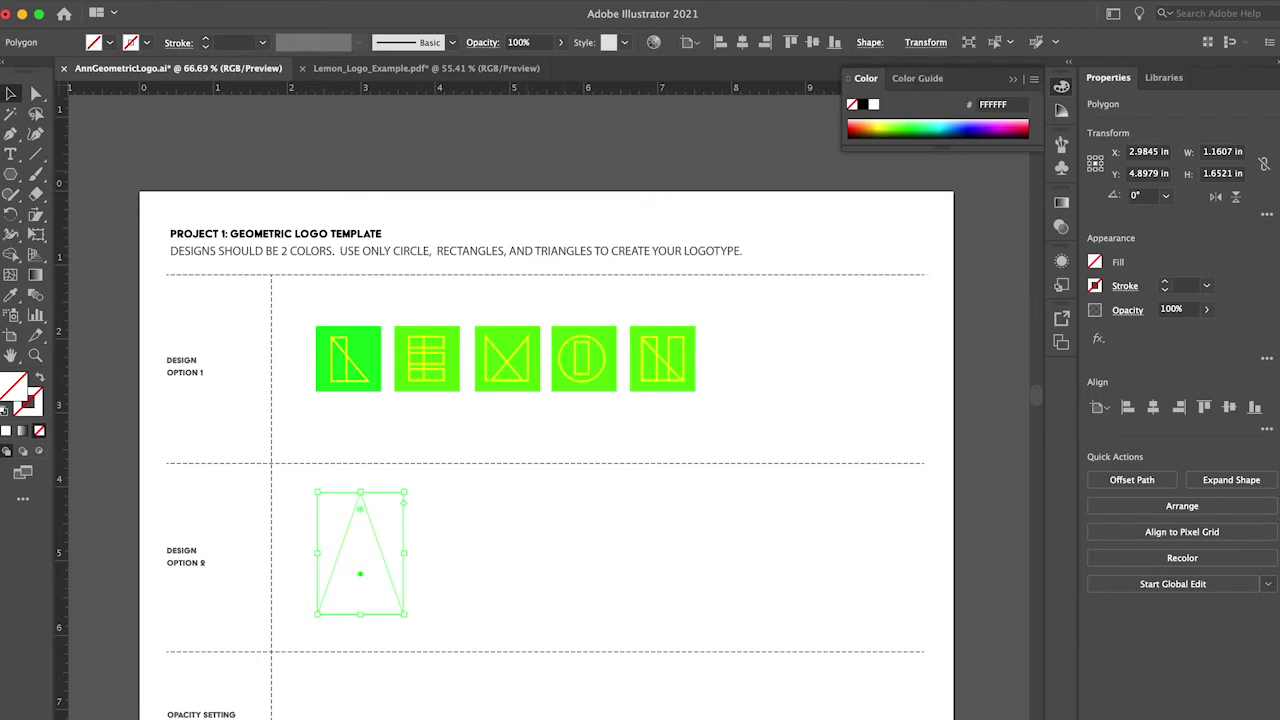
click(412, 0)
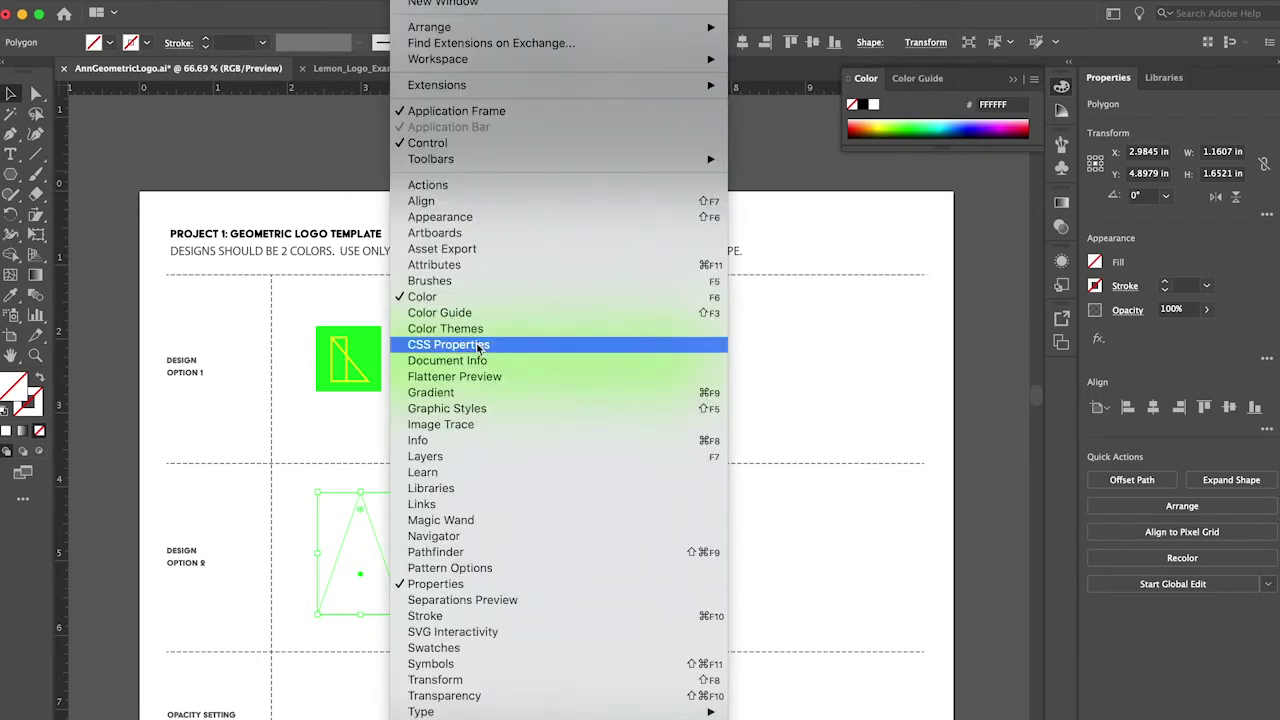
click(460, 648)
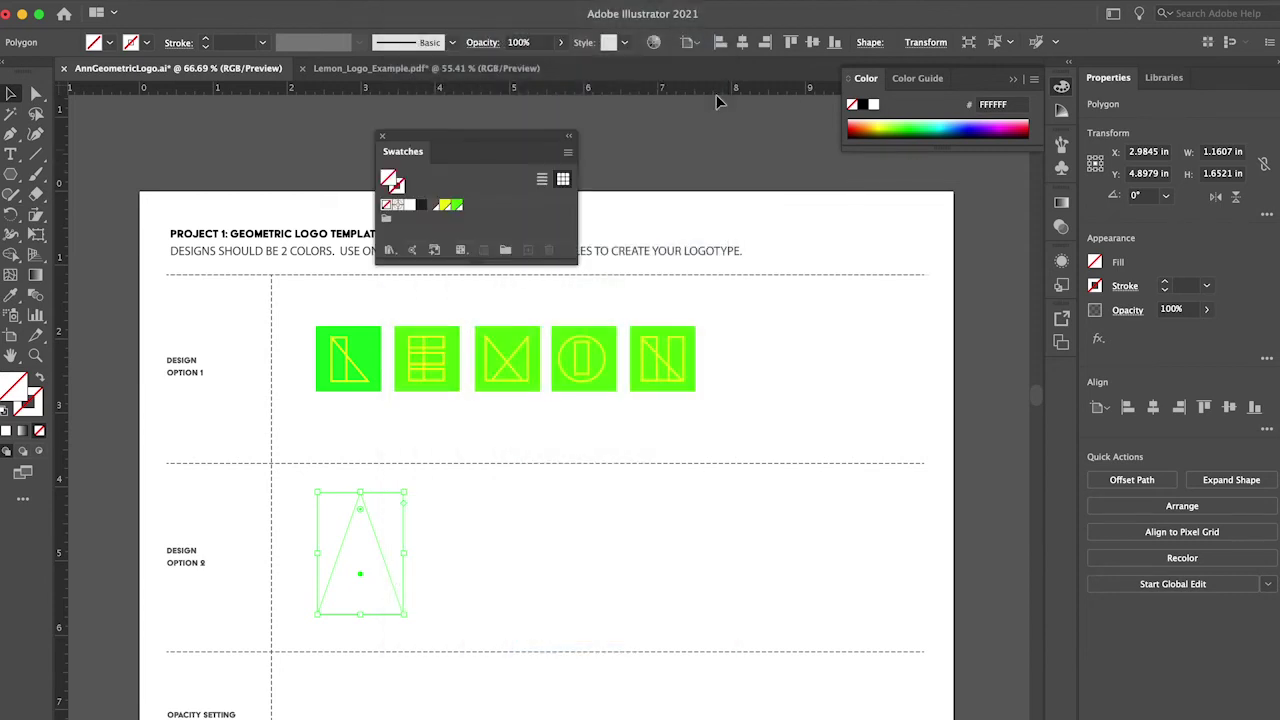
drag(391, 134, 912, 84)
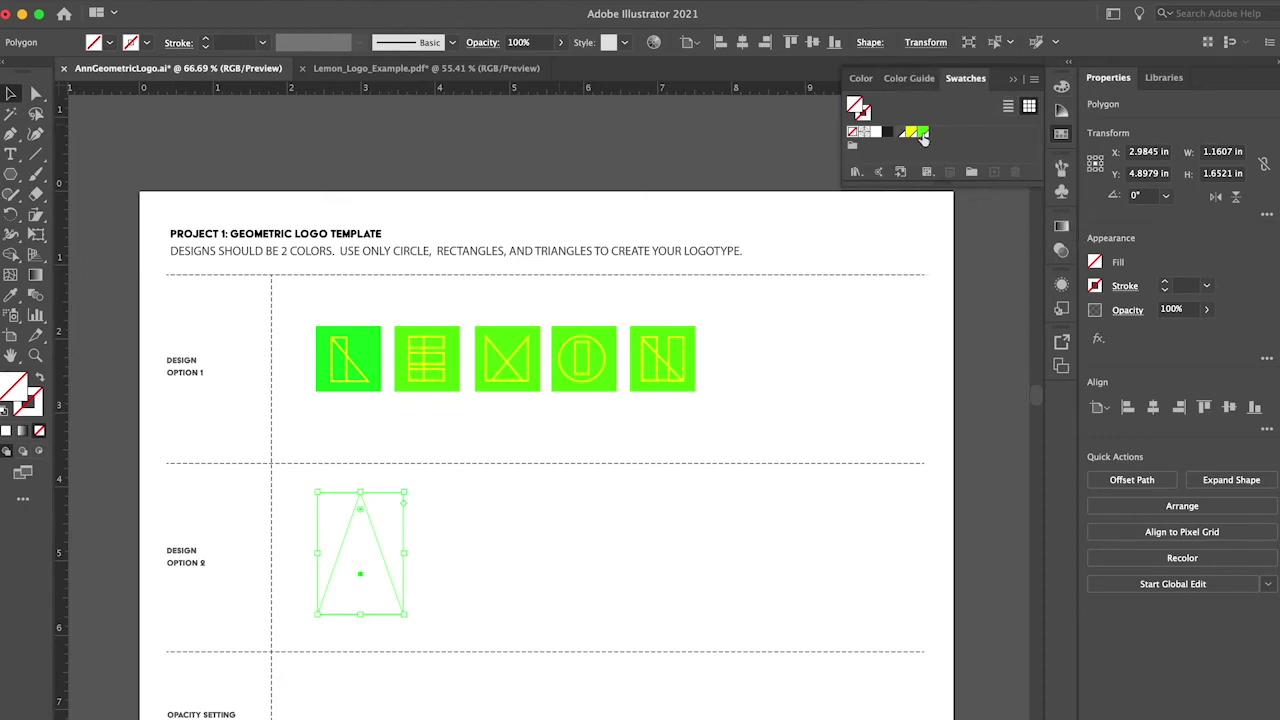
click(924, 134)
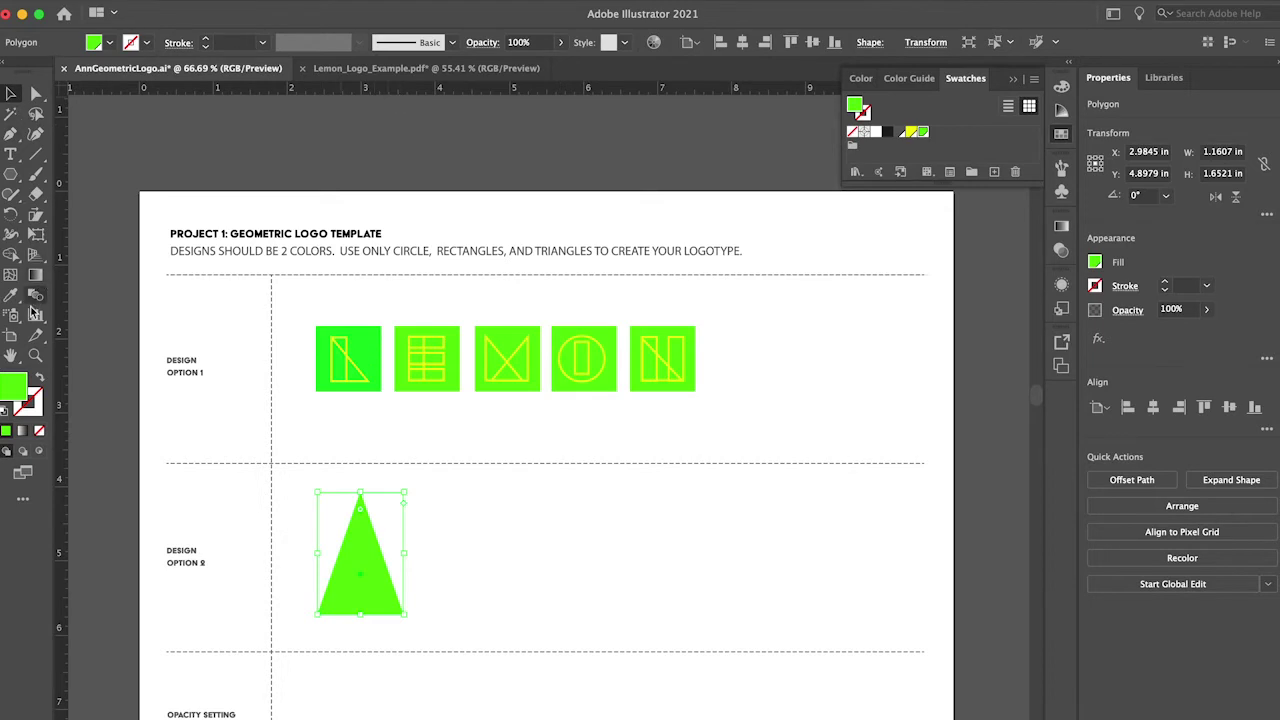
Draw a green circle about 0.34 in across just beside the triangle's lower-right corner
click(10, 176)
drag(10, 176, 48, 220)
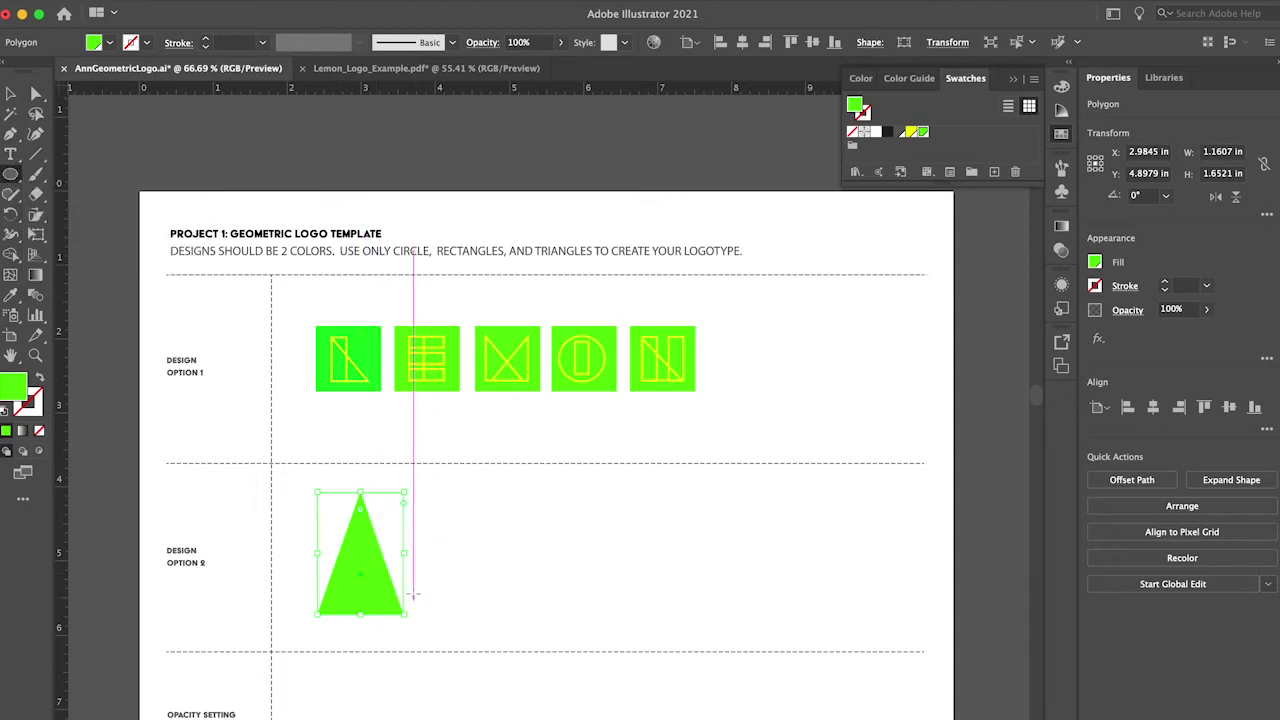
drag(413, 594, 438, 617)
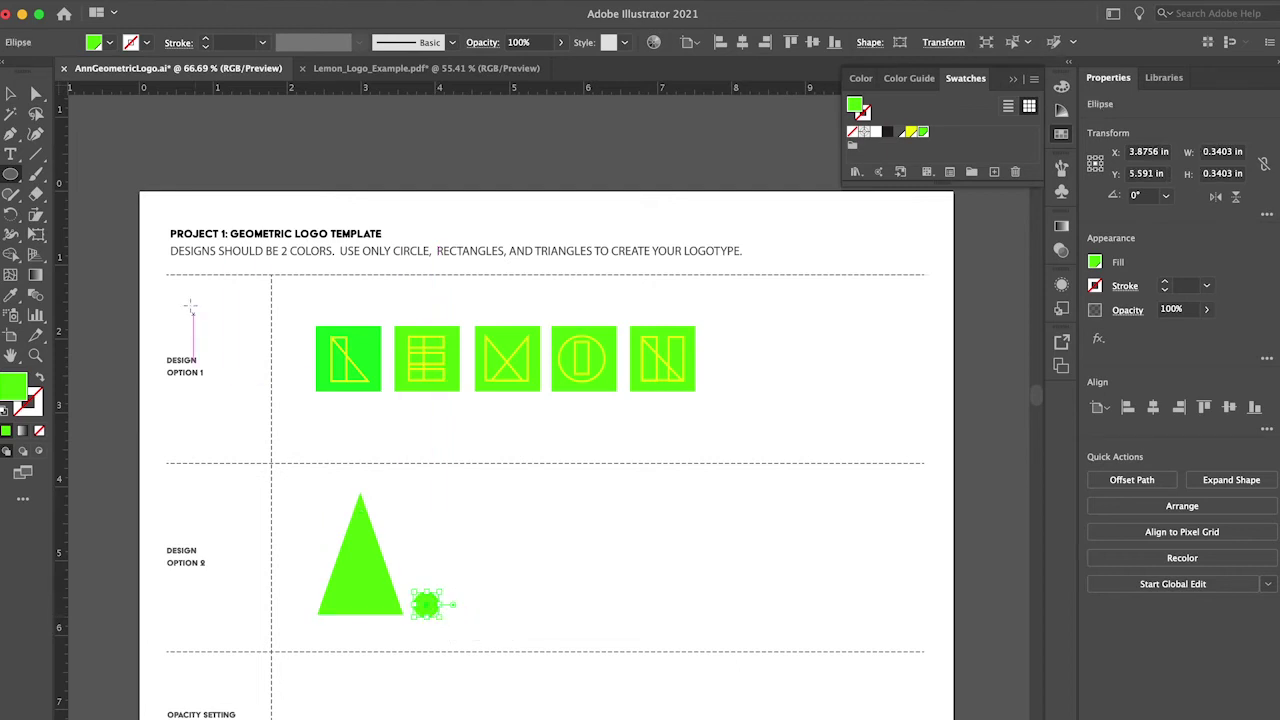
Place horizontal guides at the triangle's apex and base, and nudge the small circle slightly closer to the triangle
click(11, 93)
click(213, 196)
click(257, 500)
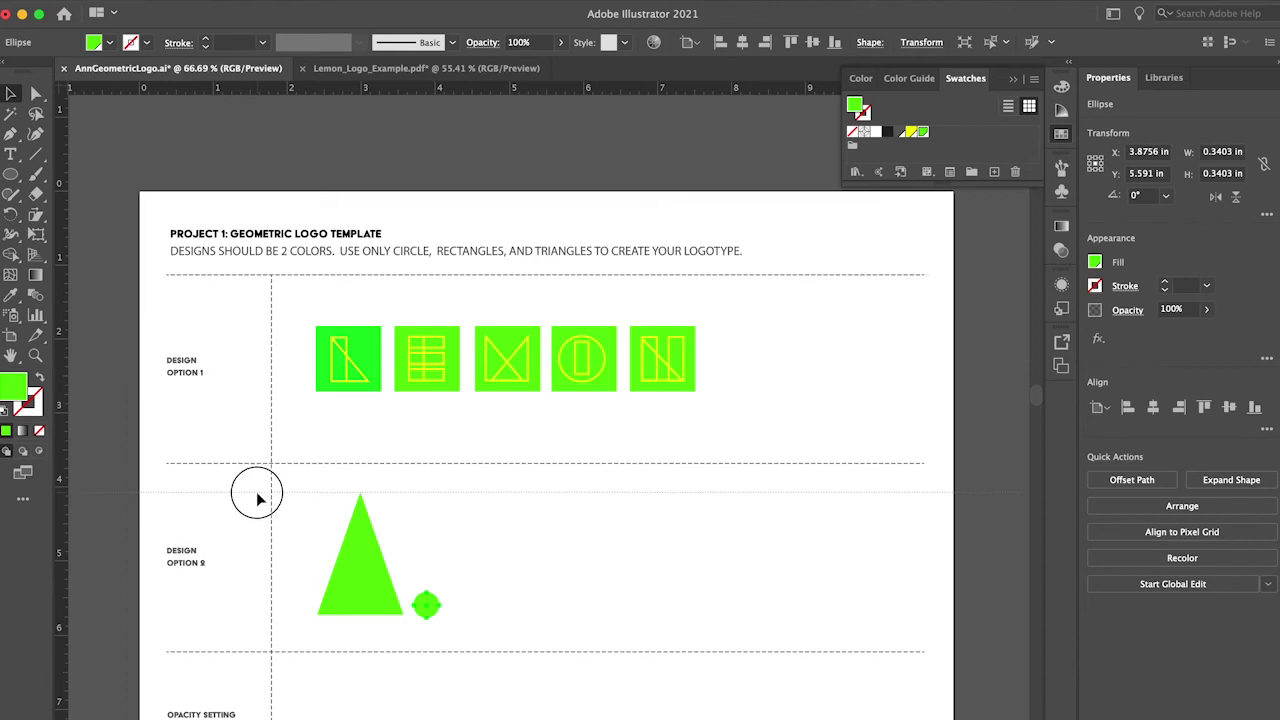
mouse_move(386, 494)
click(618, 494)
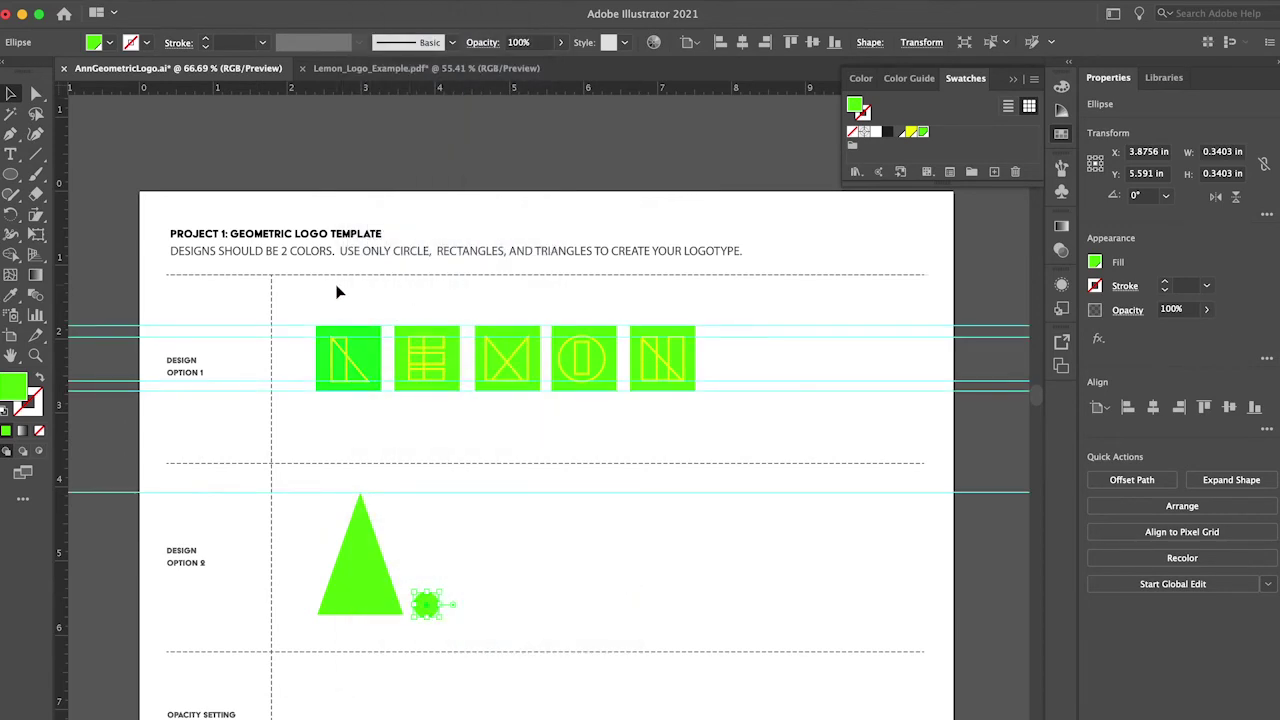
drag(312, 92, 492, 614)
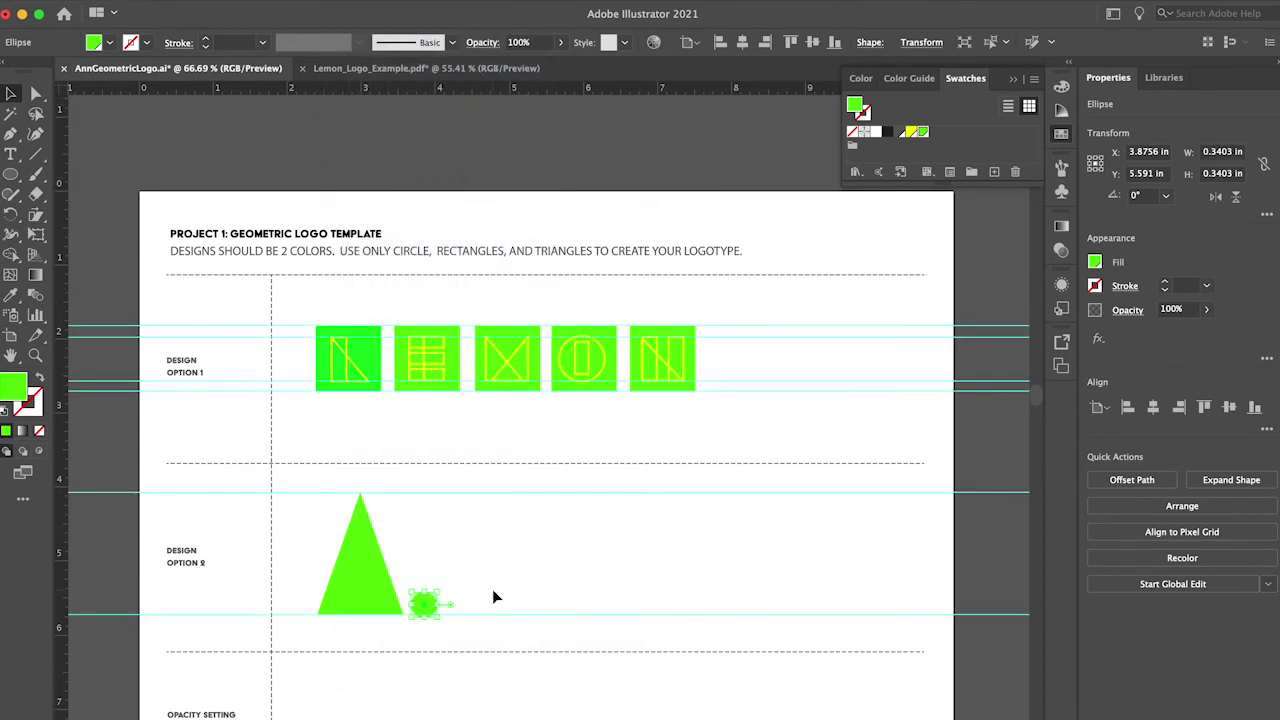
click(483, 563)
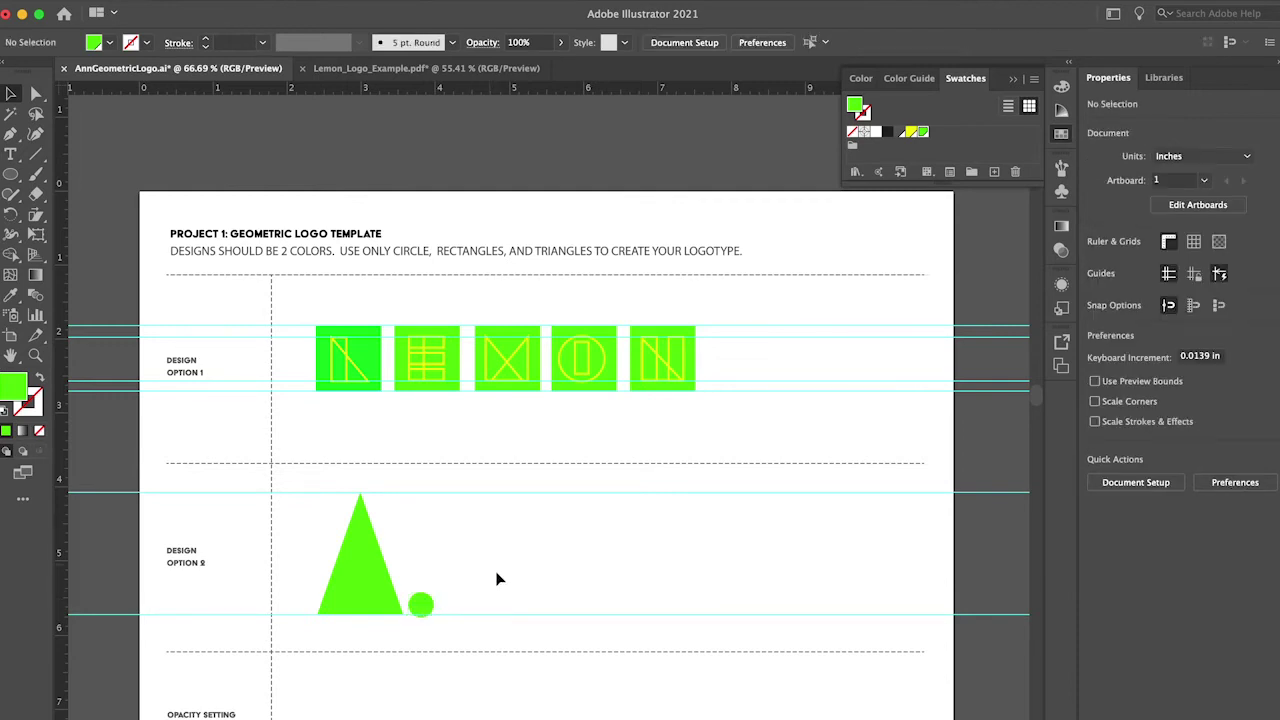
Draw a green upright rectangle about 0.45 in wide and 1.65 in tall between the two guides, to the right of the circle
scroll(513, 587, right, 3)
scroll(513, 587, down, 2)
scroll(513, 593, down, 1)
scroll(513, 593, right, 1)
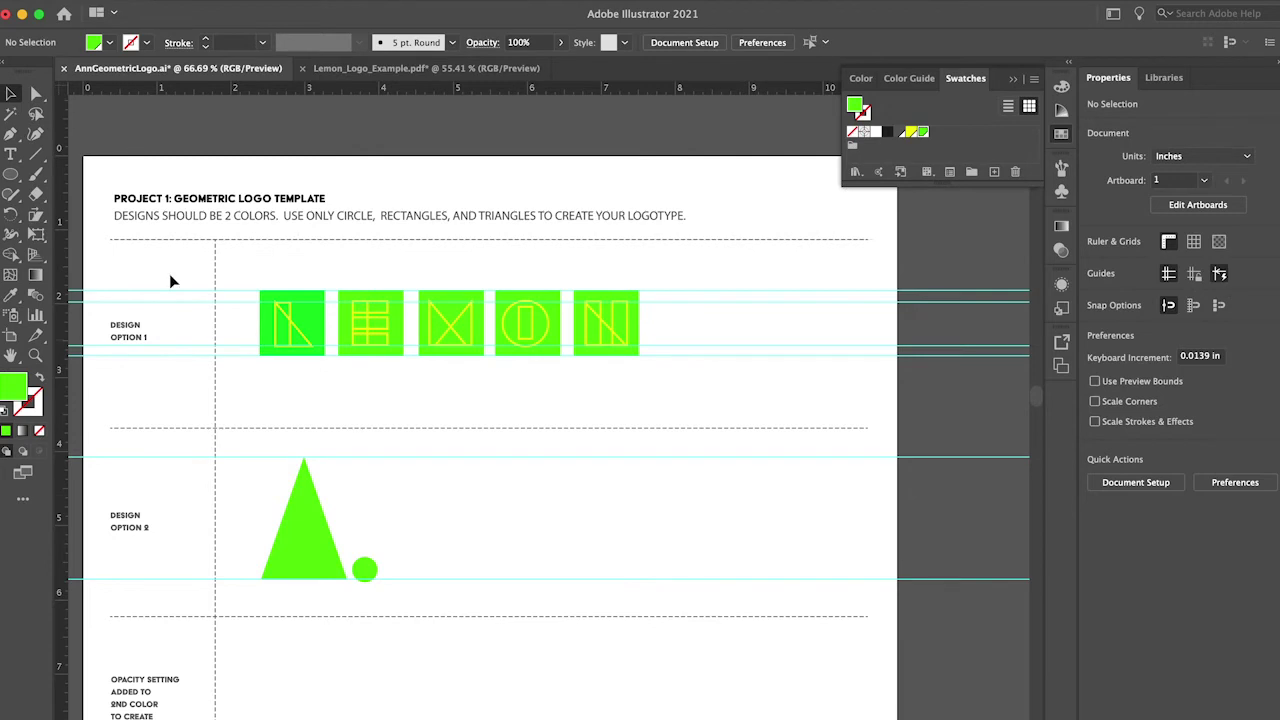
drag(11, 174, 66, 181)
drag(383, 457, 417, 578)
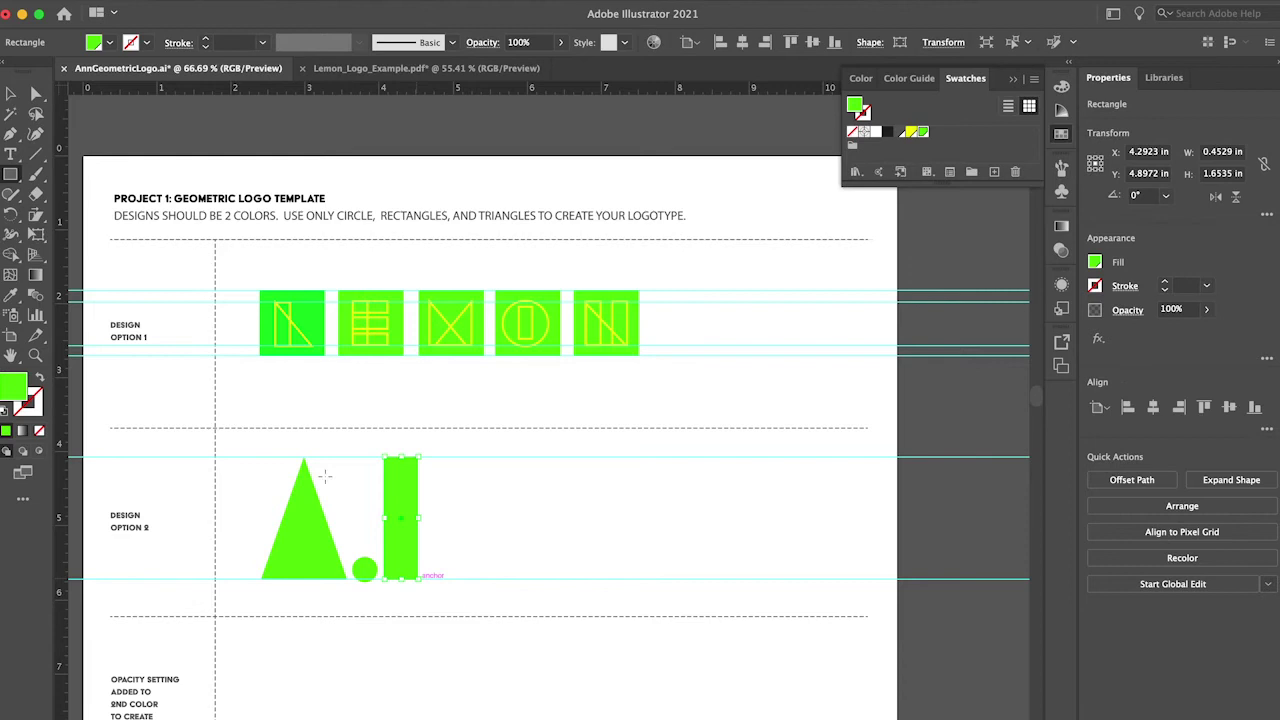
key(v)
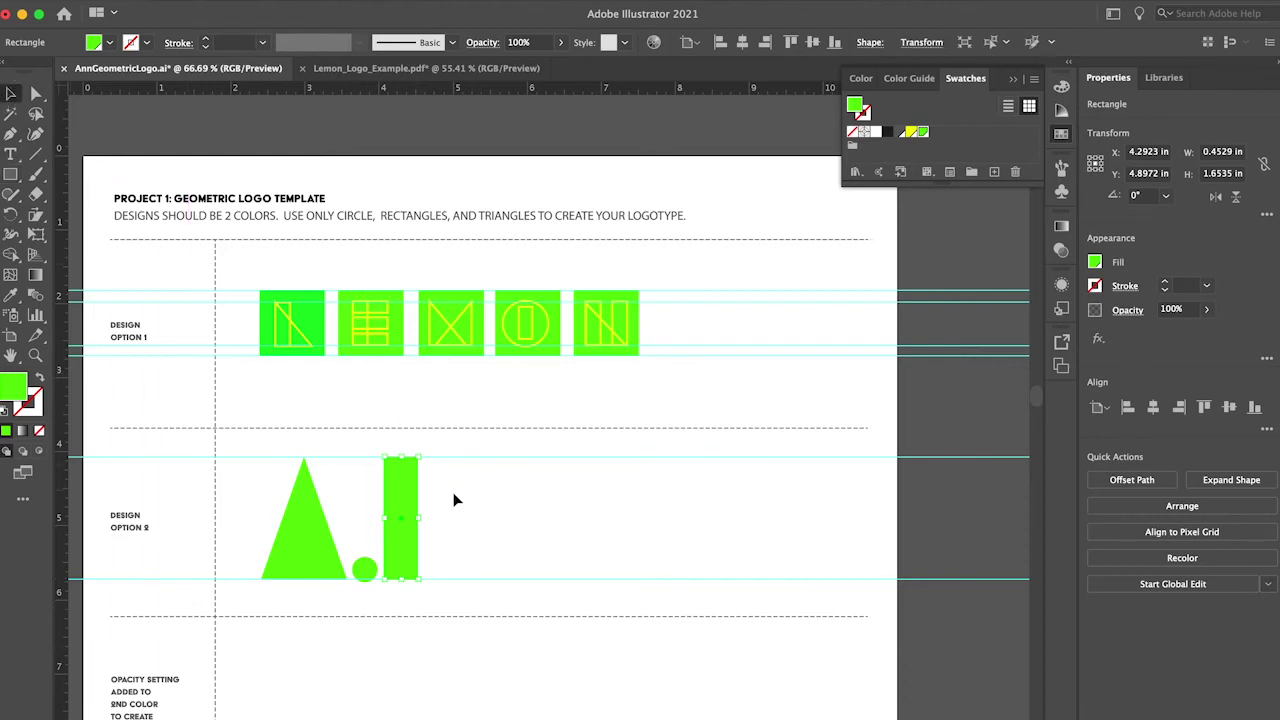
Add a copy of the upright rectangle, rotated to 270° and shortened to about 0.95 in long, as the foot of an L
click(453, 540)
click(405, 533)
drag(405, 526, 464, 531)
drag(476, 449, 457, 564)
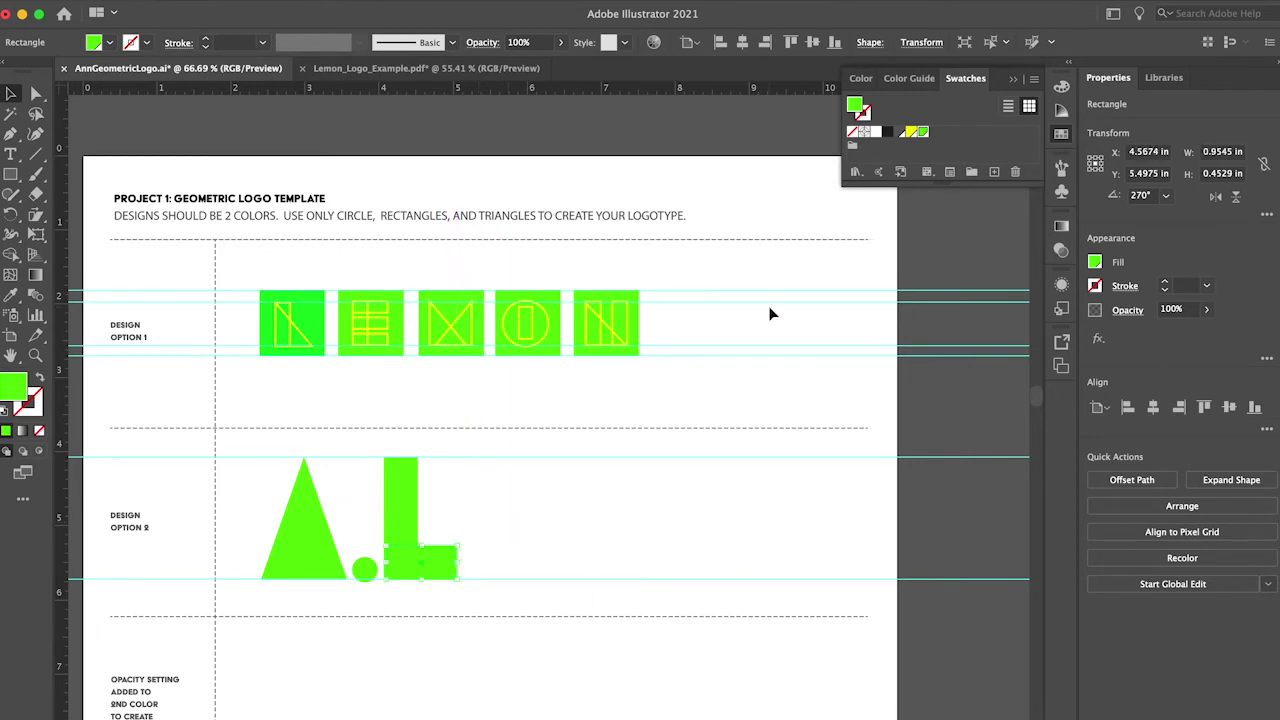
Fill the L's foot with the yellow swatch and nudge it up and left to line up with the upright and lower guide
click(909, 133)
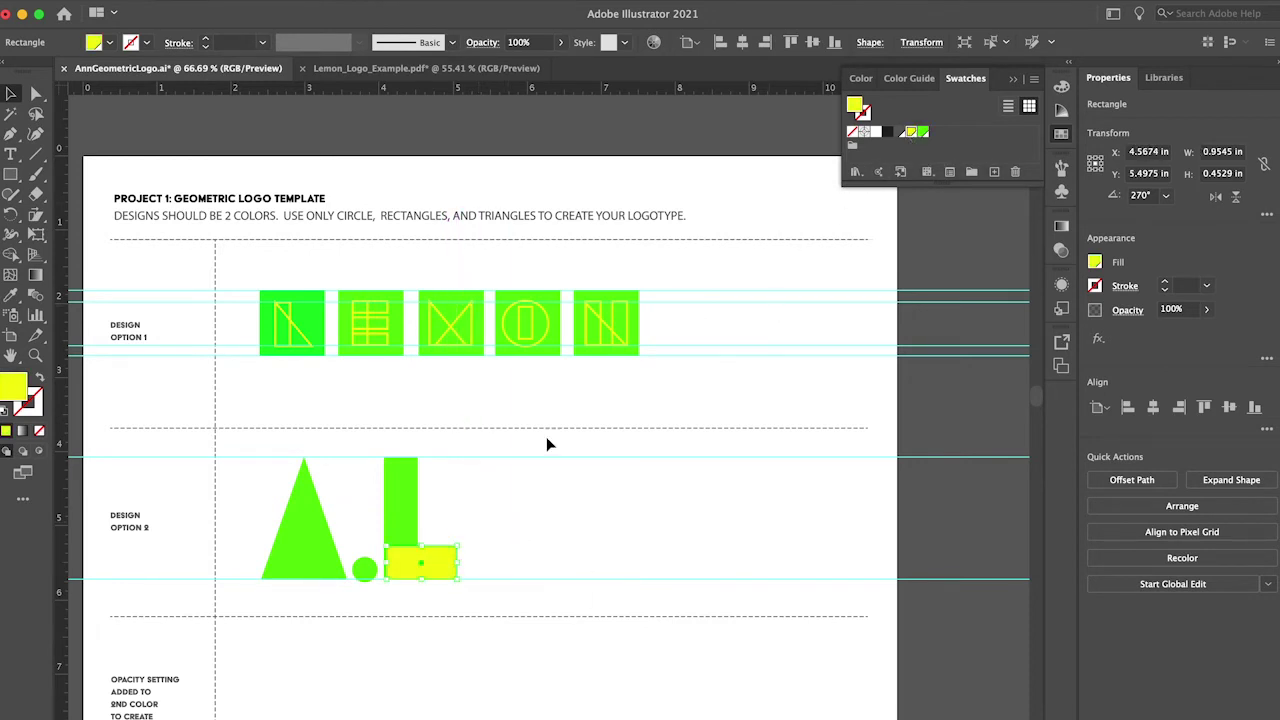
click(494, 571)
click(420, 564)
key(Up)
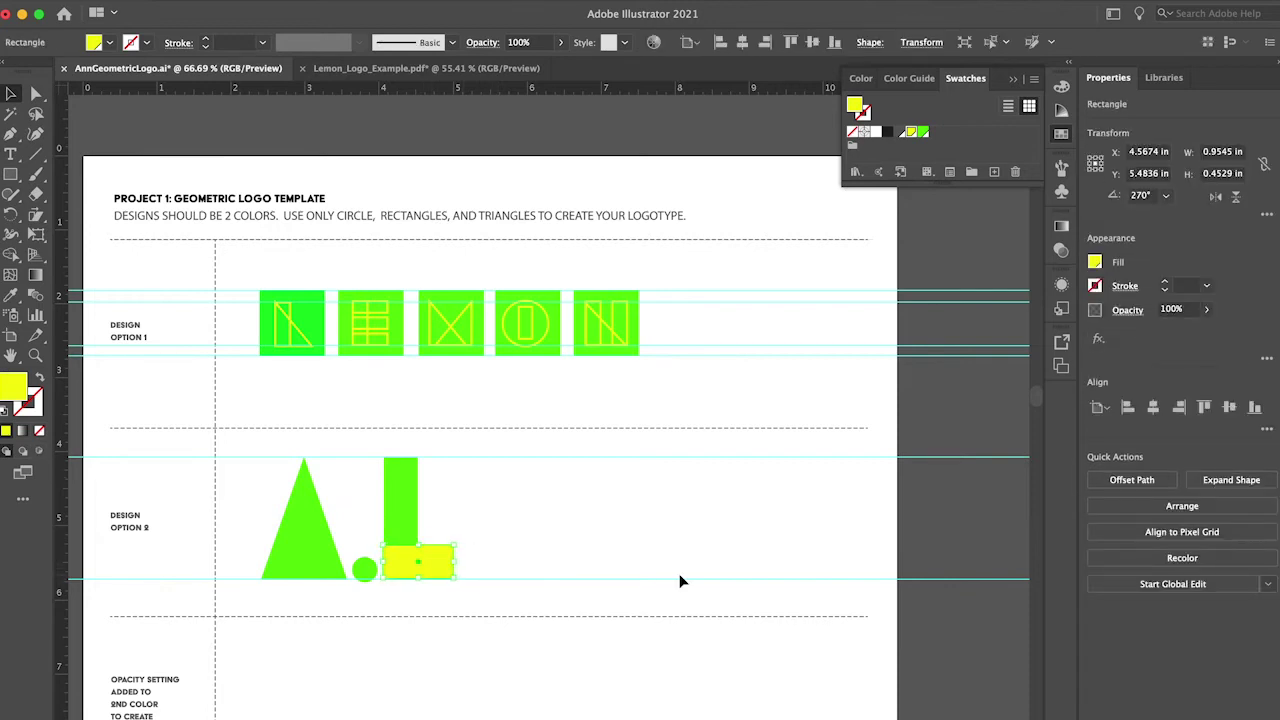
click(609, 550)
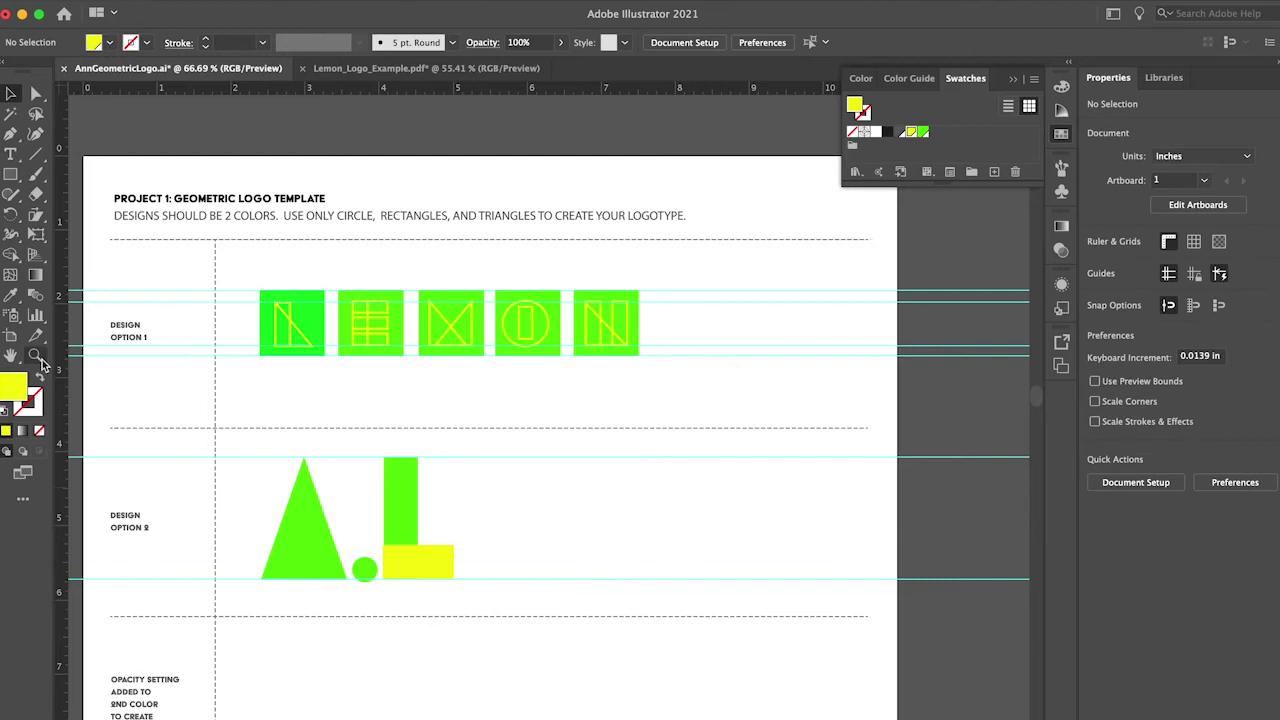
Nudge the L's yellow rectangle so its edges line up with the green vertical bar and the lower guide
click(425, 560)
click(551, 411)
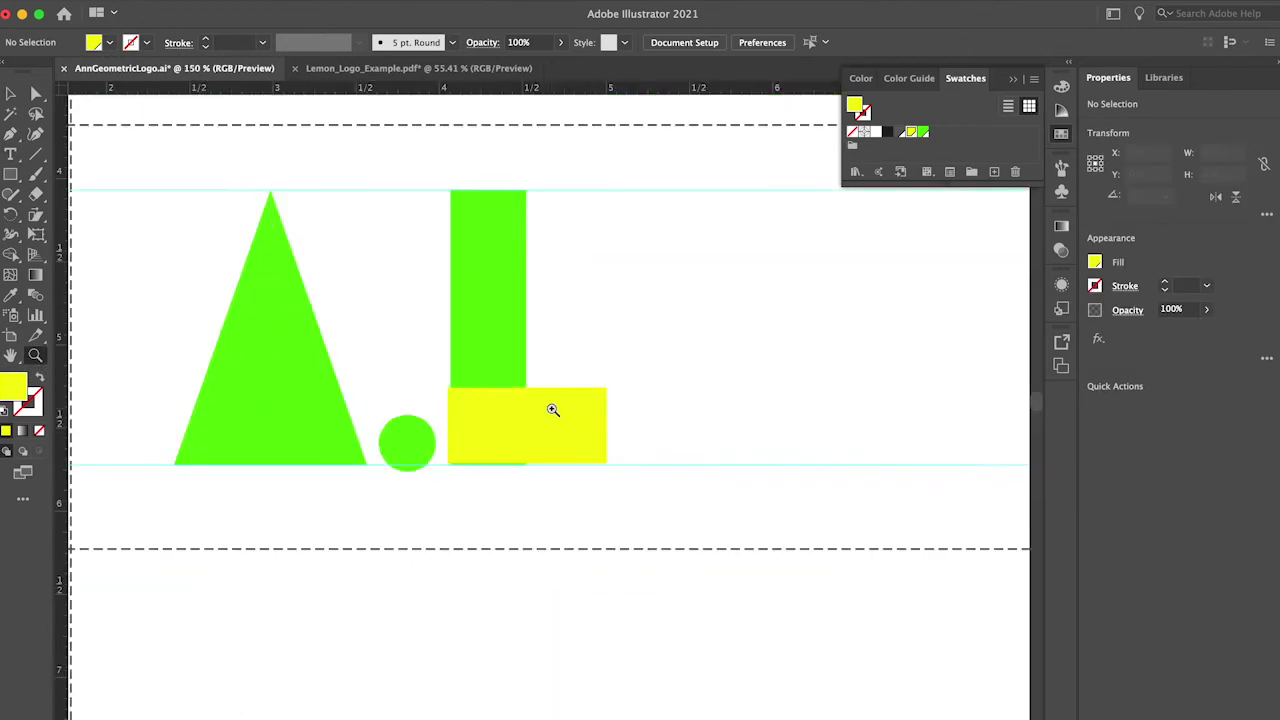
click(551, 411)
click(11, 93)
click(446, 438)
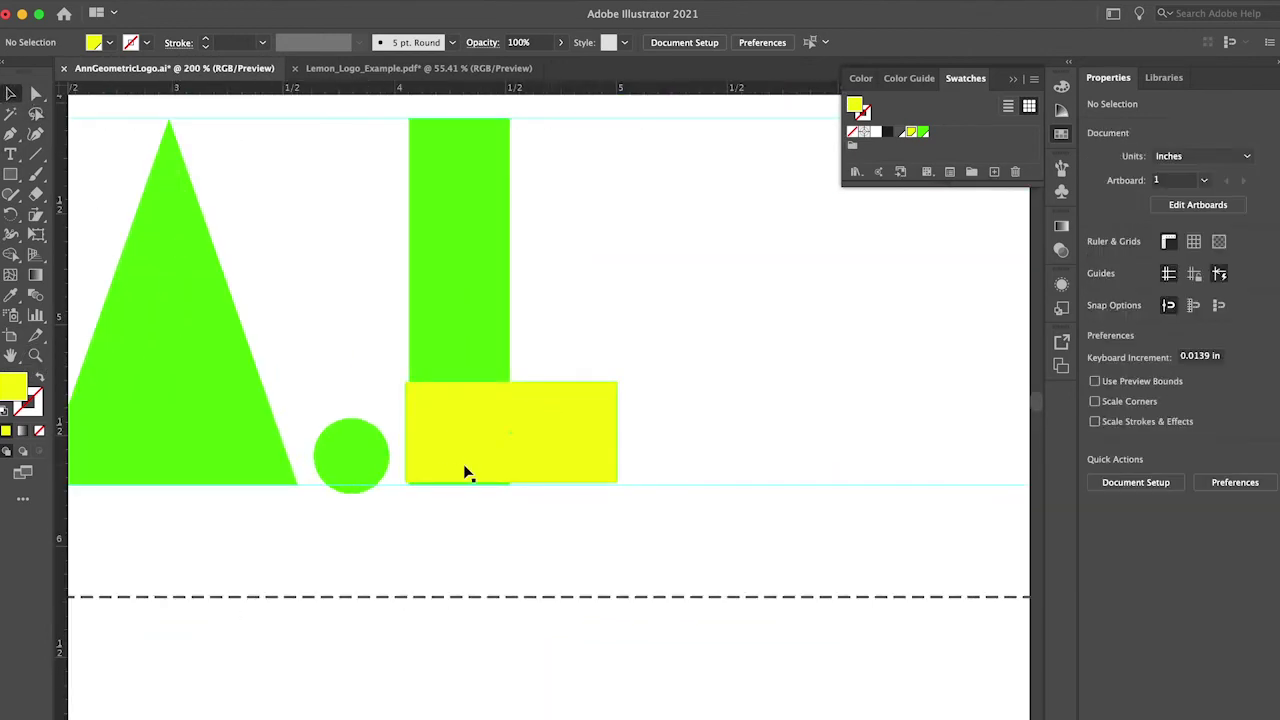
key(Down)
key(Down)
key(Right)
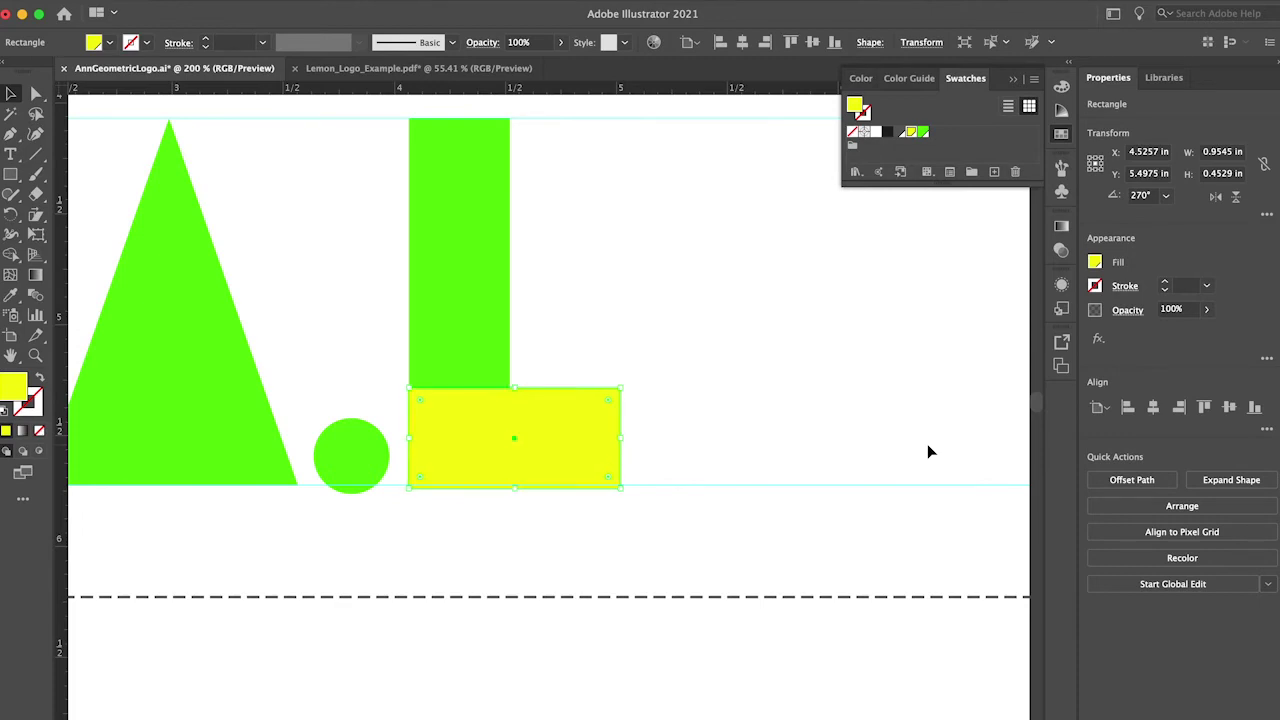
key(Up)
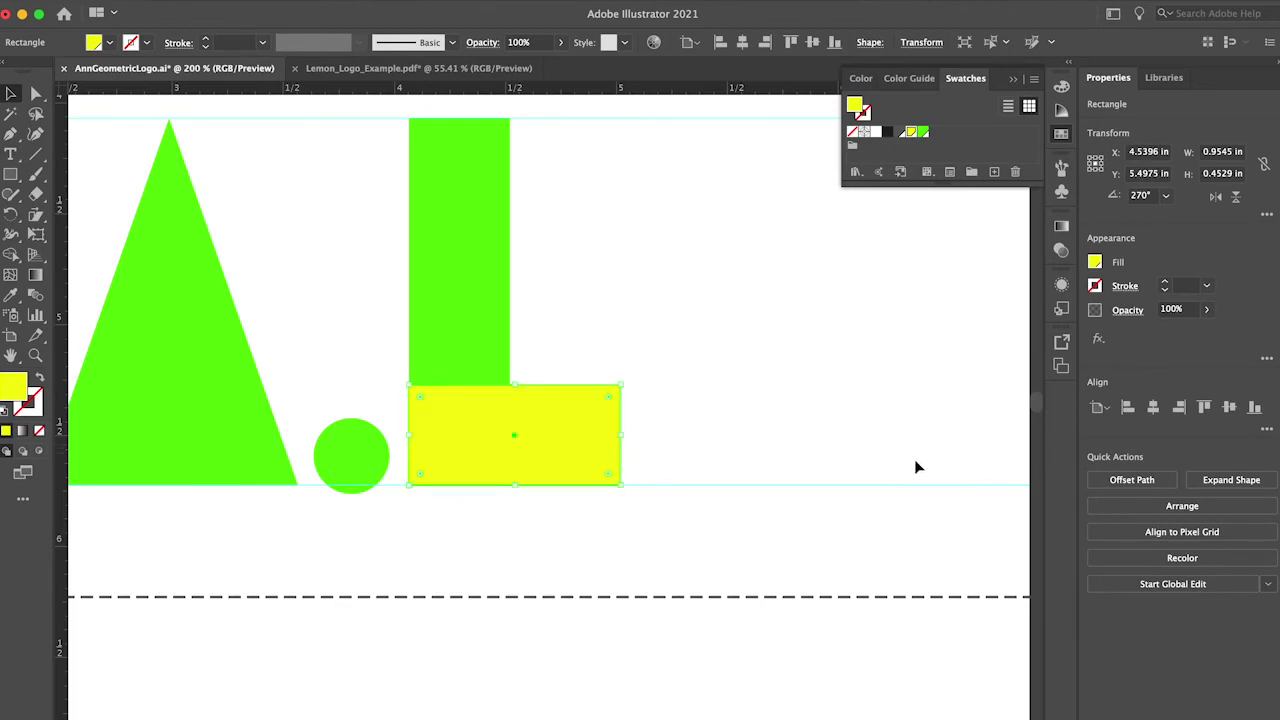
click(620, 551)
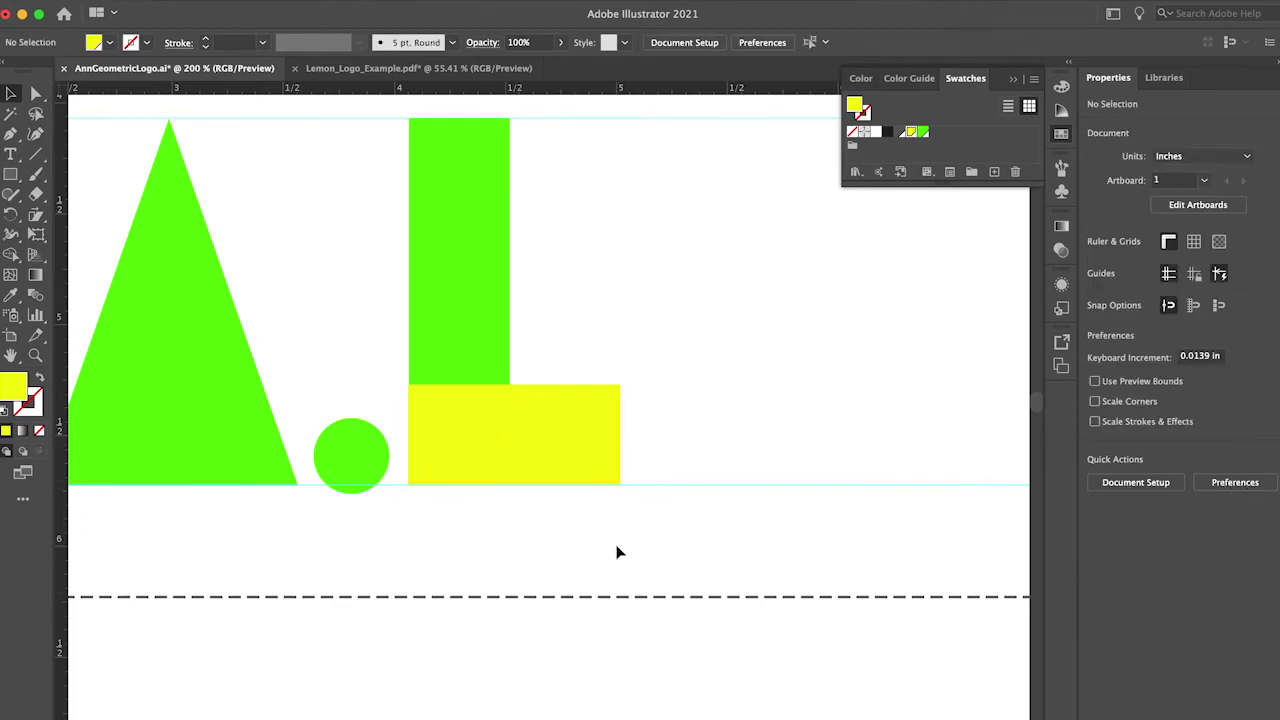
Select the dot and both L rectangles together, and remove the two rectangles from the selection
click(460, 333)
click(546, 349)
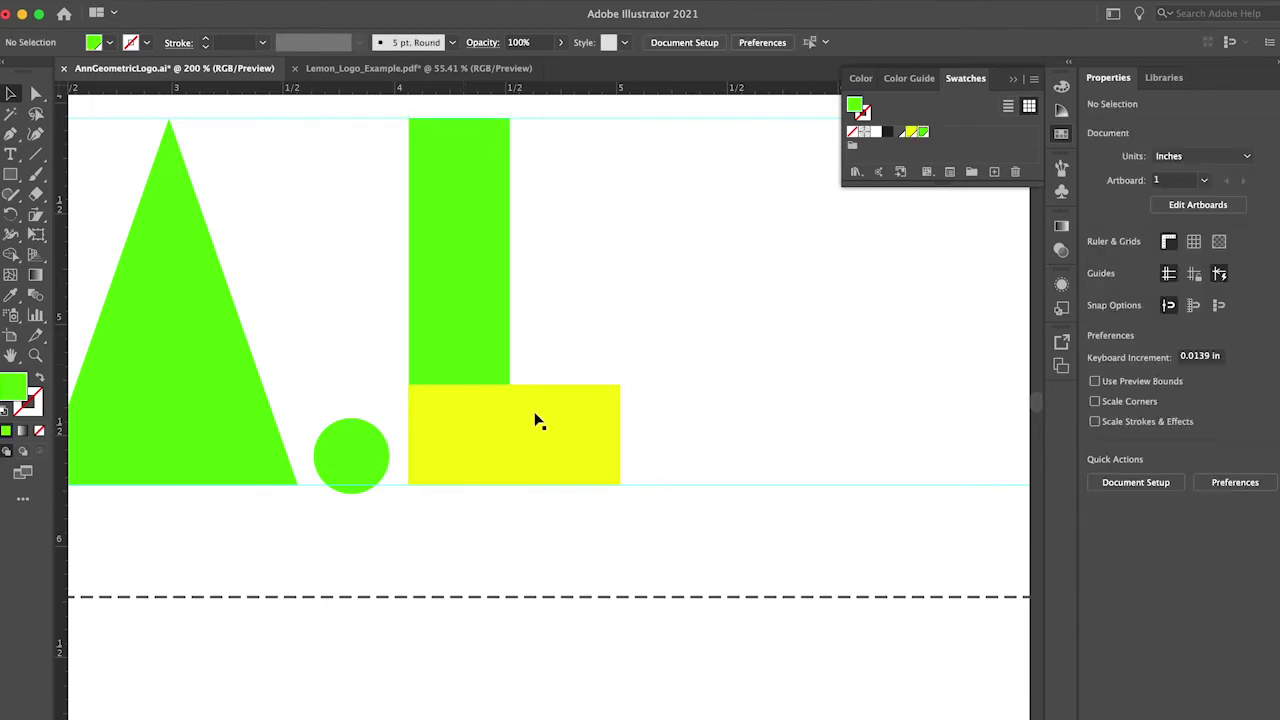
click(376, 466)
drag(635, 328, 337, 496)
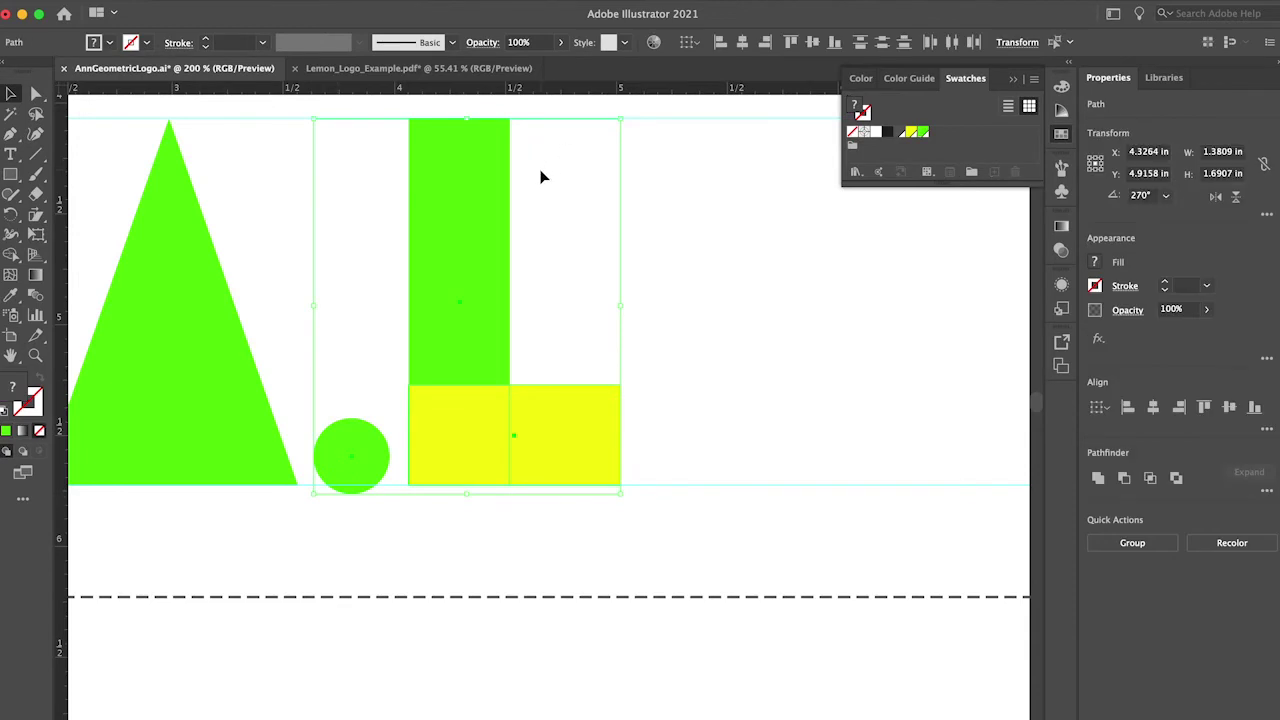
shift+click(450, 213)
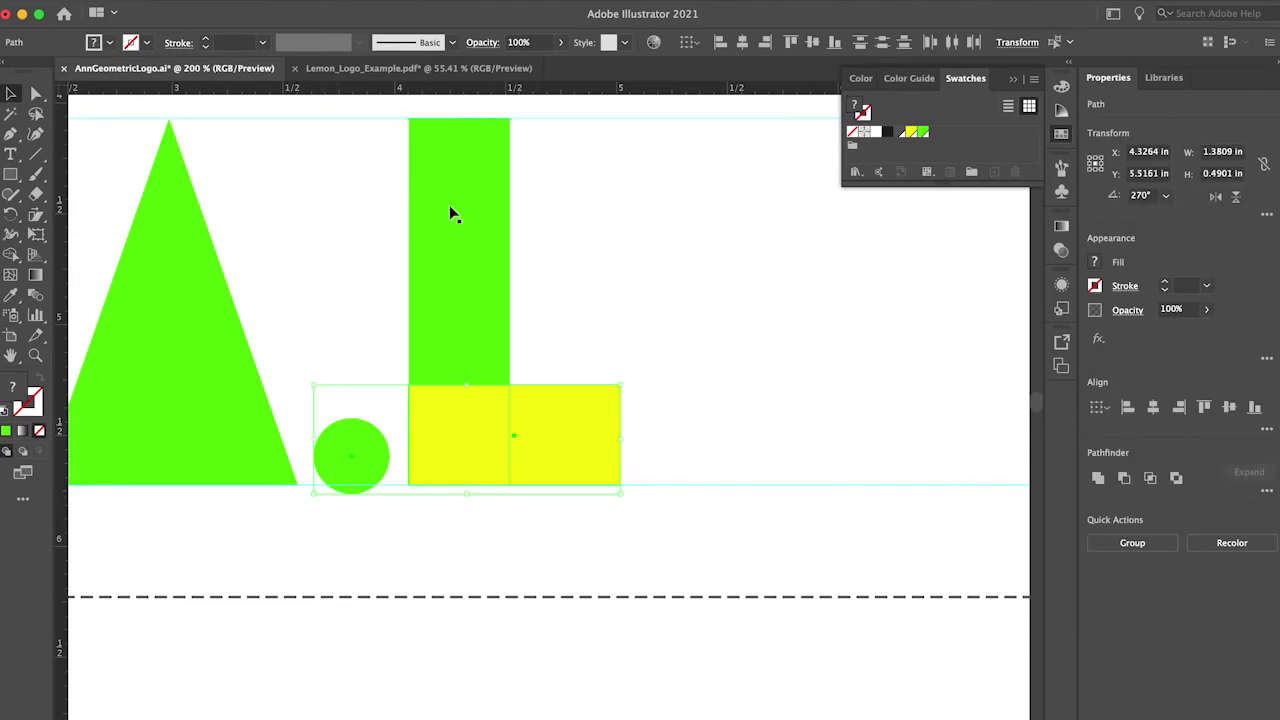
shift+click(591, 457)
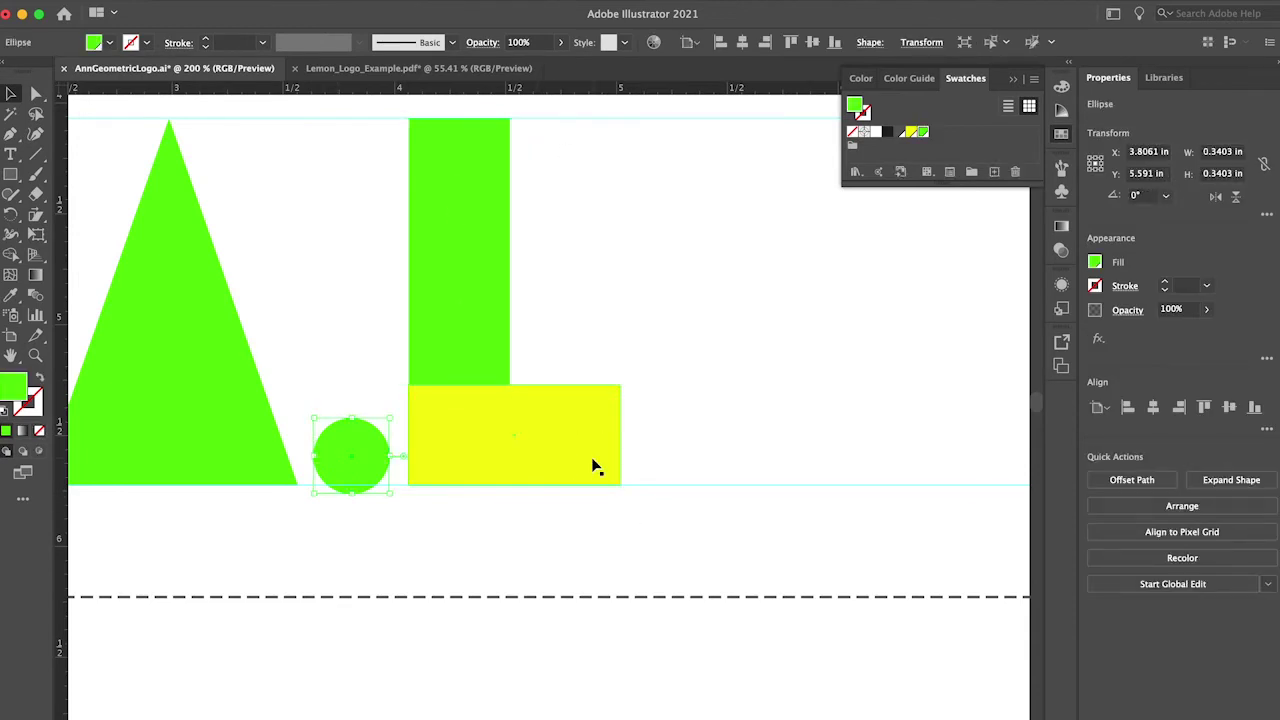
click(394, 551)
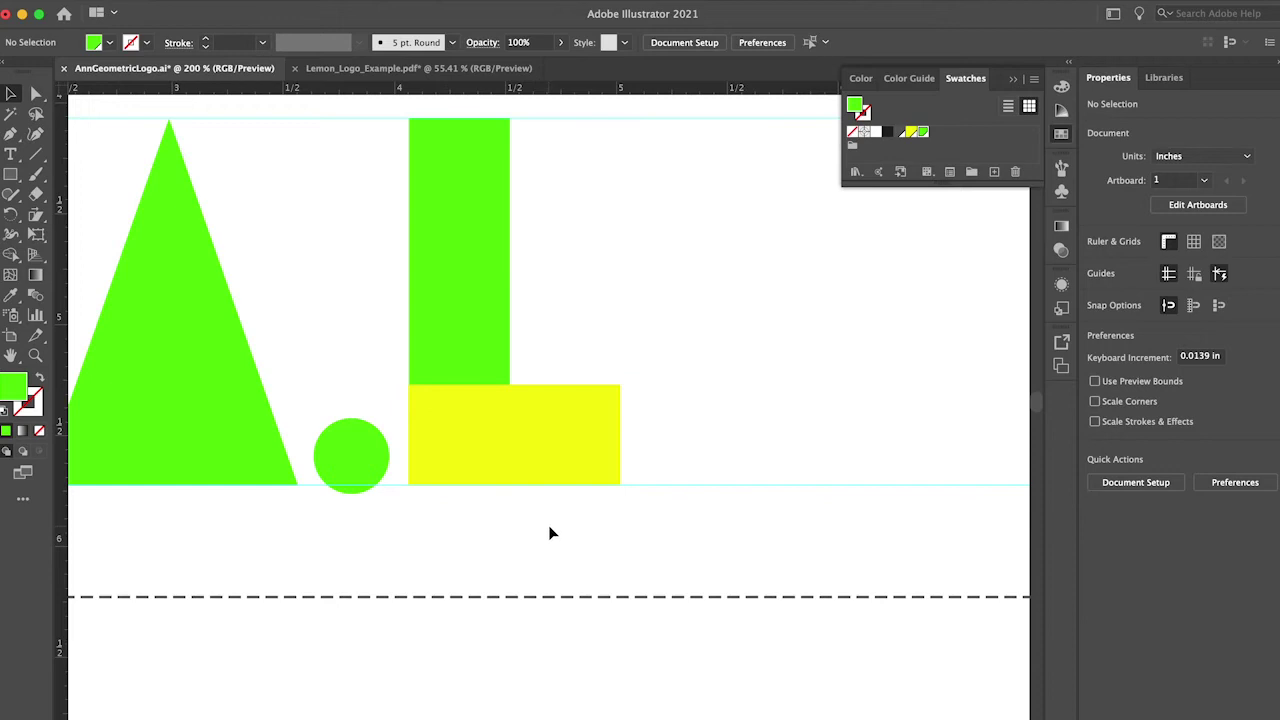
Draw a green circle about 1.69 in wide between the guides, immediately to the right of the L
scroll(549, 532, down, 4)
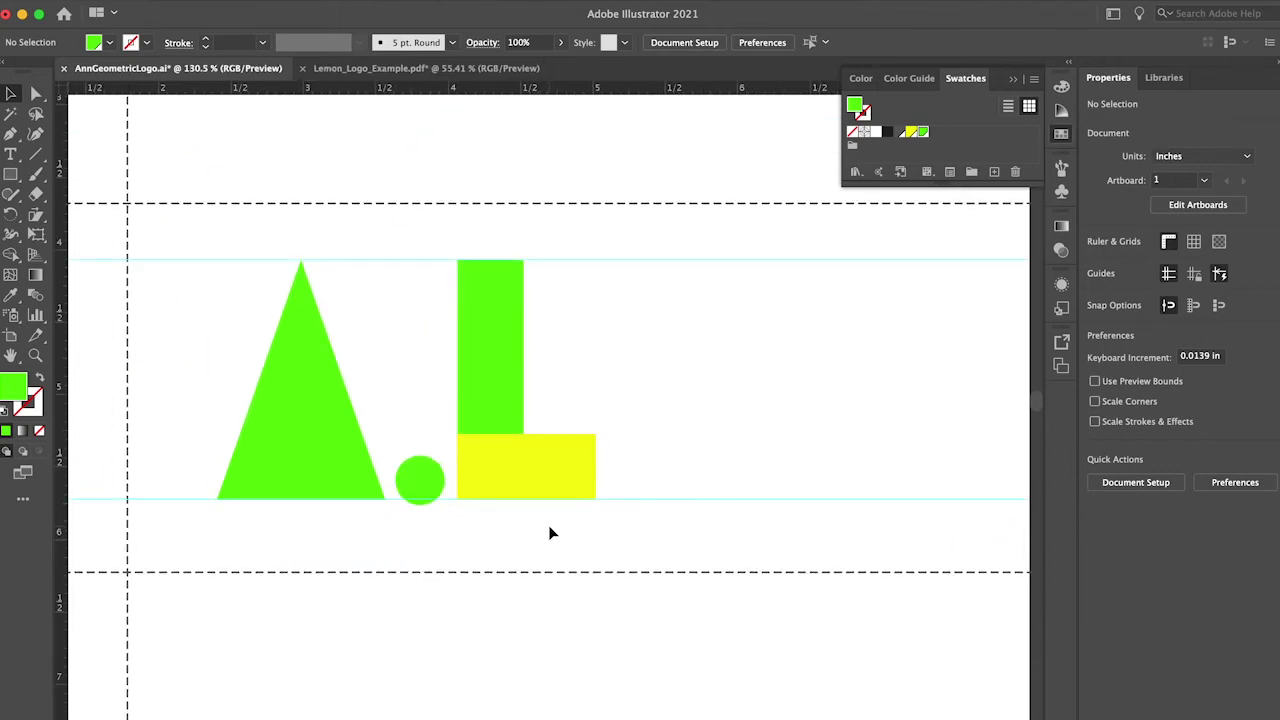
scroll(548, 525, right, 2)
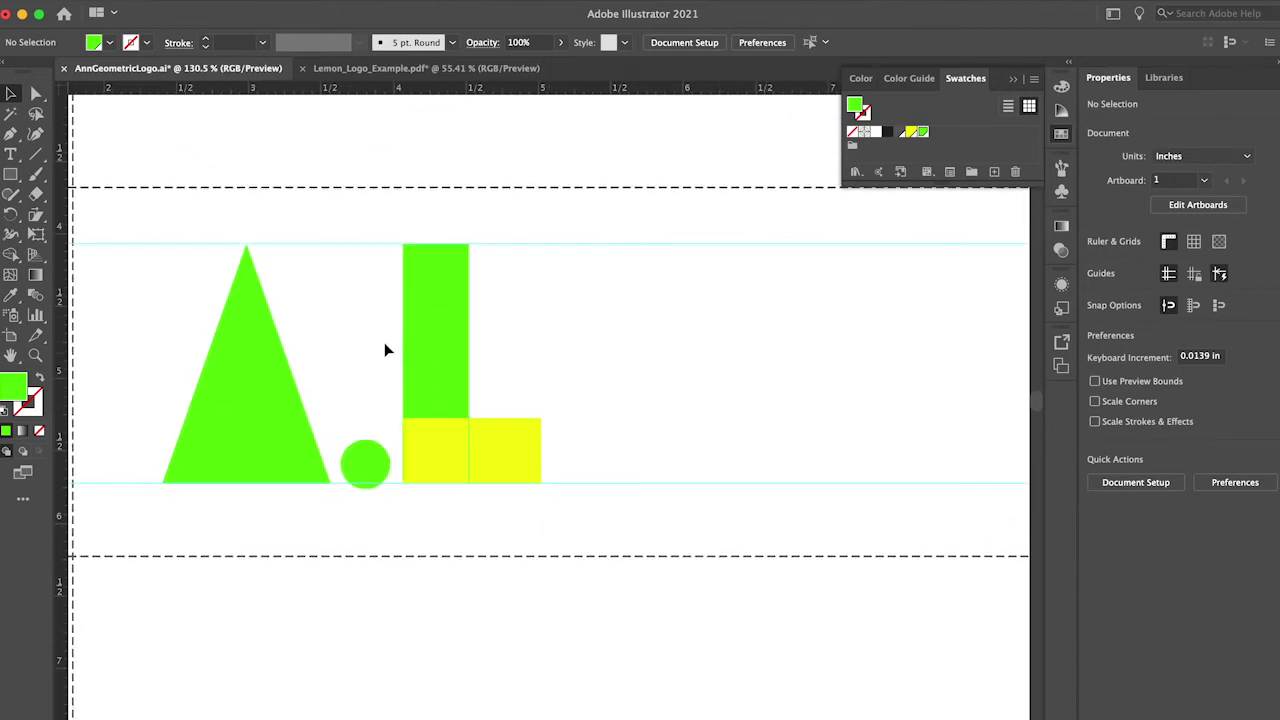
click(424, 348)
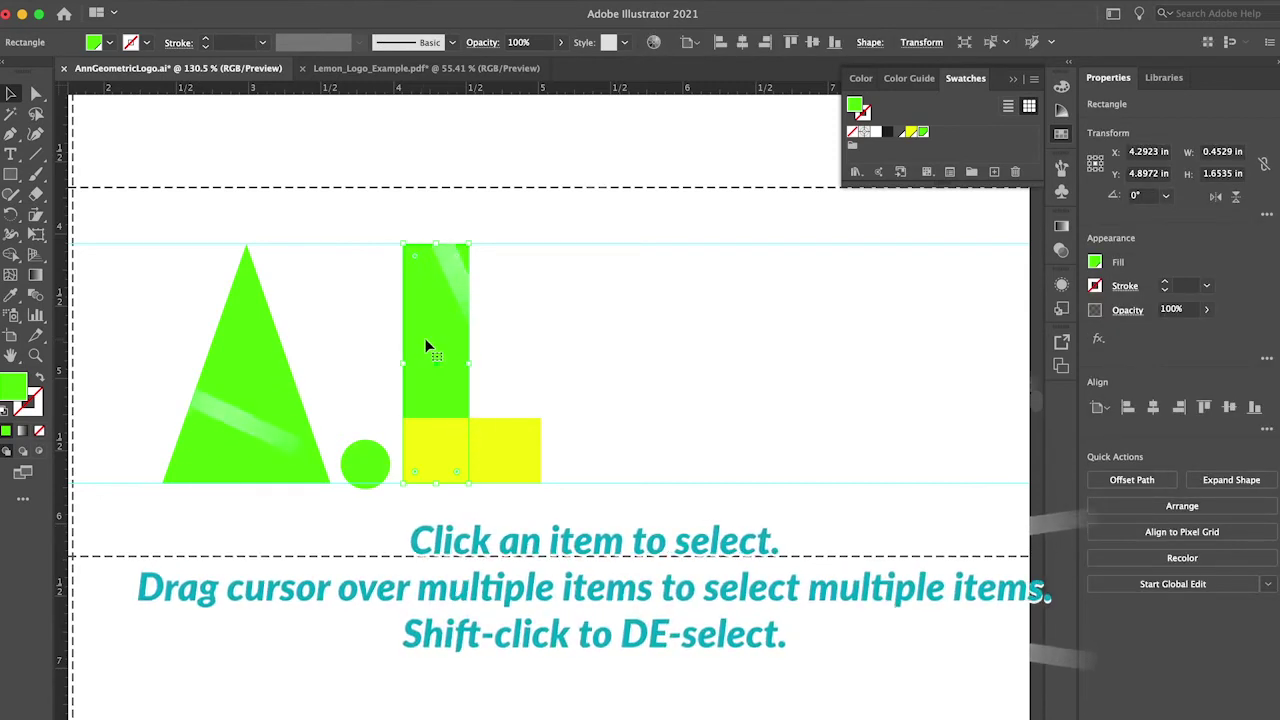
click(574, 377)
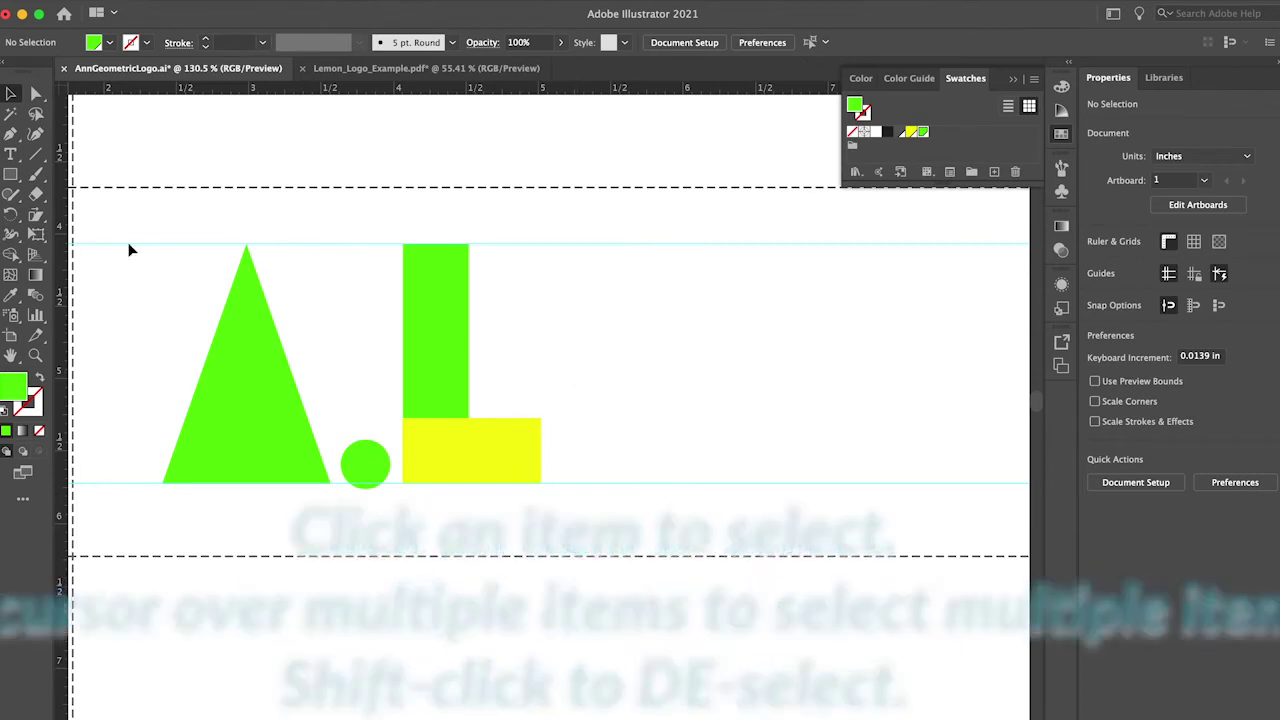
drag(11, 174, 74, 214)
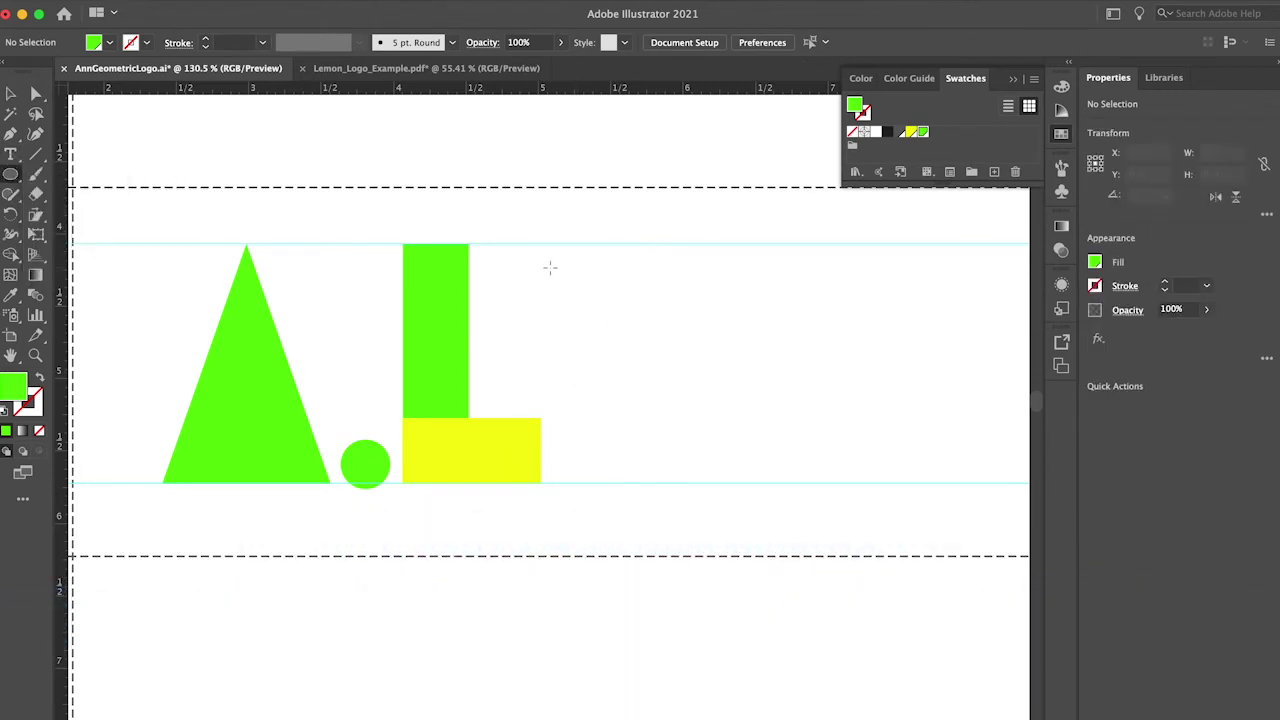
drag(620, 300, 850, 524)
key(ctrl+z)
drag(541, 243, 786, 488)
Duplicate the L's yellow rectangle onto the large circle as a crossbar and bring it to the front
key(v)
click(500, 466)
drag(500, 466, 683, 352)
click(175, 0)
mouse_move(200, 17)
click(401, 18)
click(668, 510)
Duplicate the A's green triangle after the large circle, and add an overlapping yellow copy to form the M
scroll(668, 510, right, 5)
drag(126, 420, 750, 420)
key(super+z)
drag(171, 391, 794, 380)
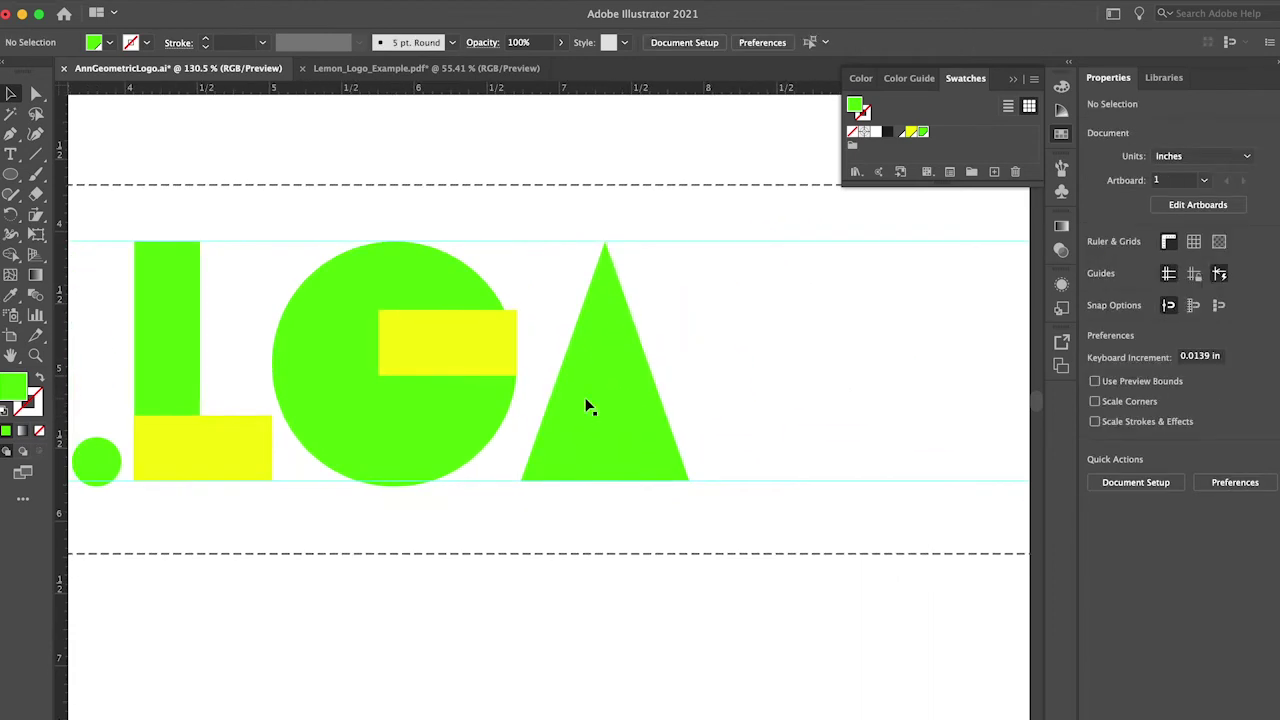
drag(614, 410, 697, 410)
click(866, 343)
Build the O after the M from a yellow copy of the large circle with a copy of the green dot inside
key(super+0)
drag(521, 432, 780, 434)
click(891, 437)
drag(372, 437, 771, 382)
click(543, 23)
click(866, 444)
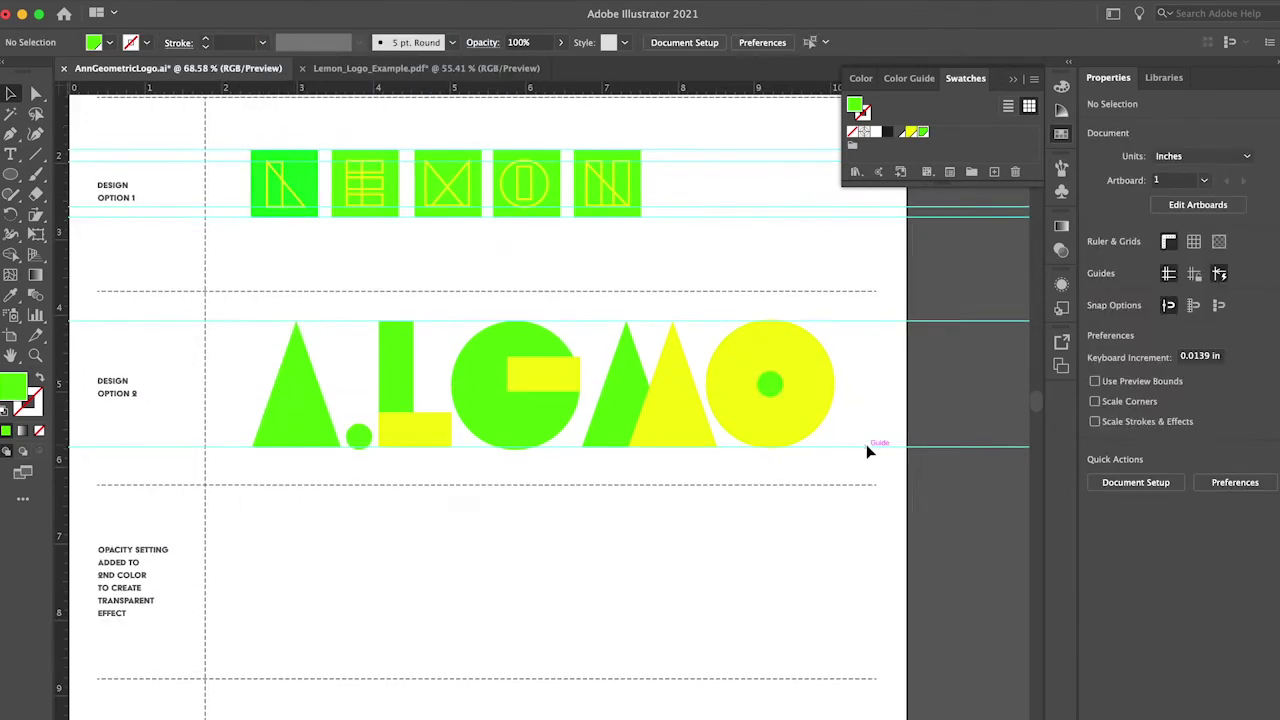
Shift the whole Design Option 2 lettering left to make room for another letter
key(super+a)
key(shift+Left)
key(shift+Left)
key(shift+Left)
key(shift+Left)
key(shift+Left)
Tighten the spacing around the M and O, and align the O's circle and dot on their vertical centers
click(672, 395)
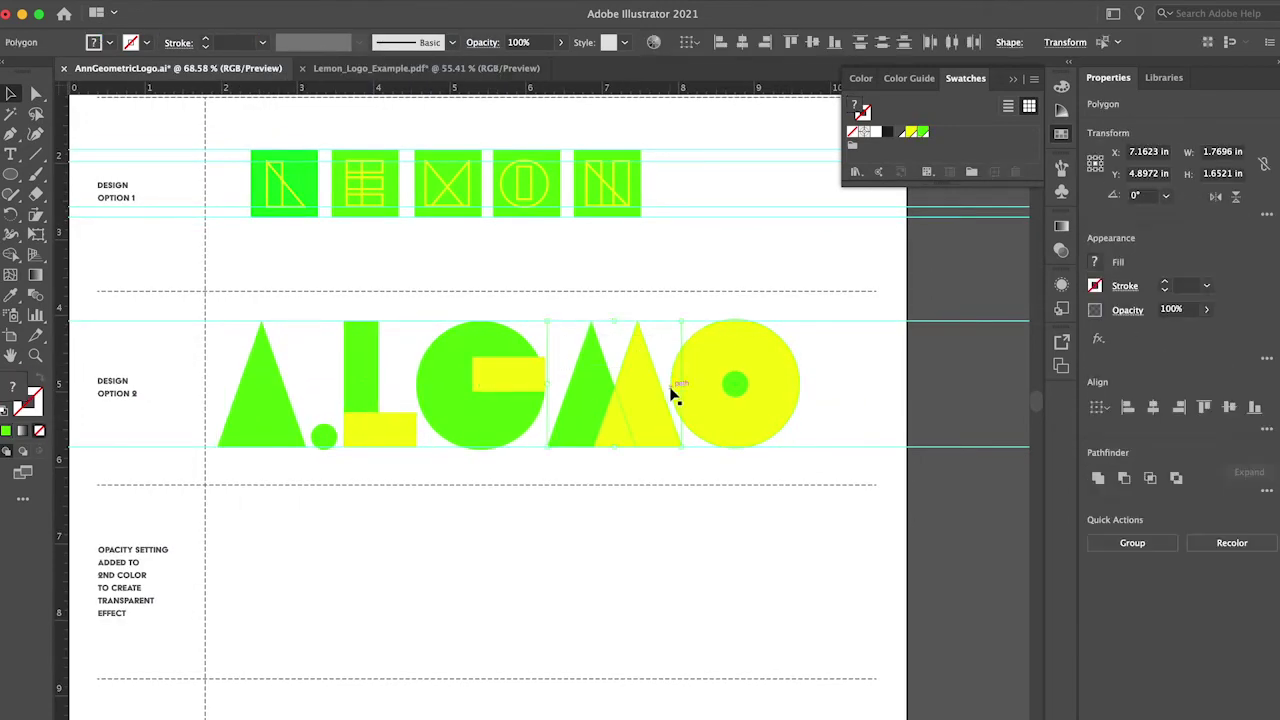
click(850, 370)
scroll(850, 372, right, 3)
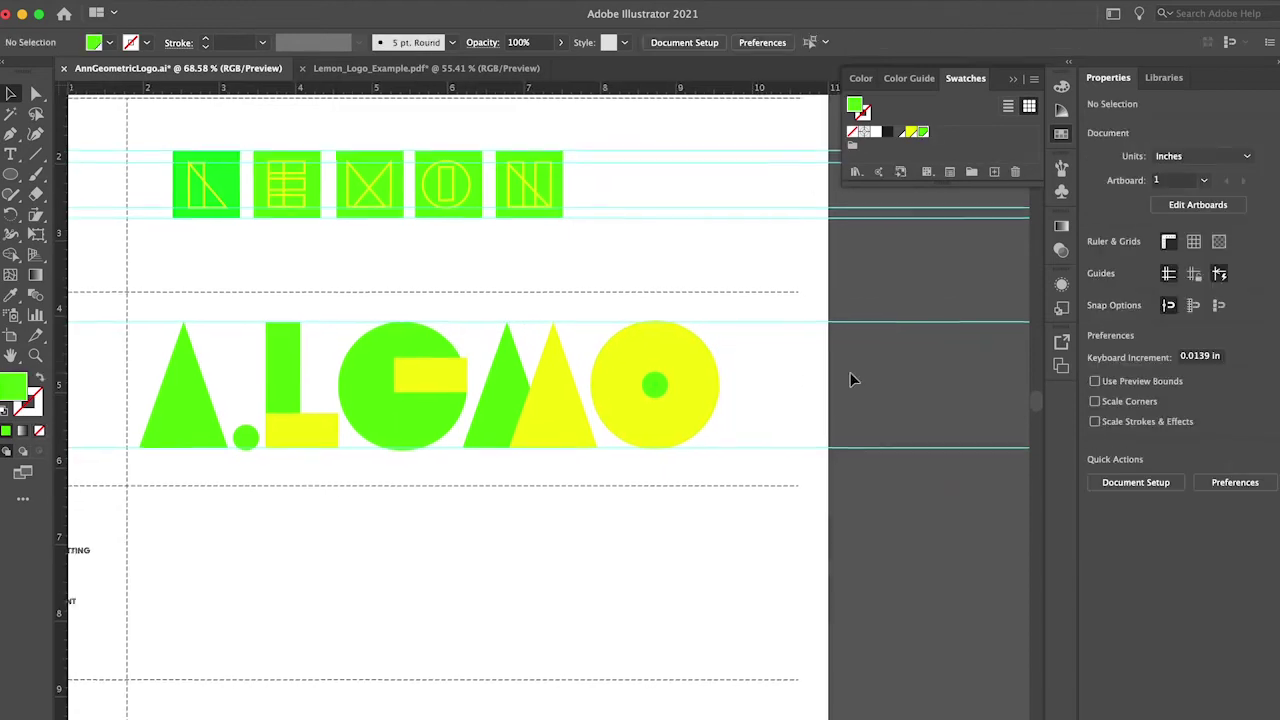
click(694, 414)
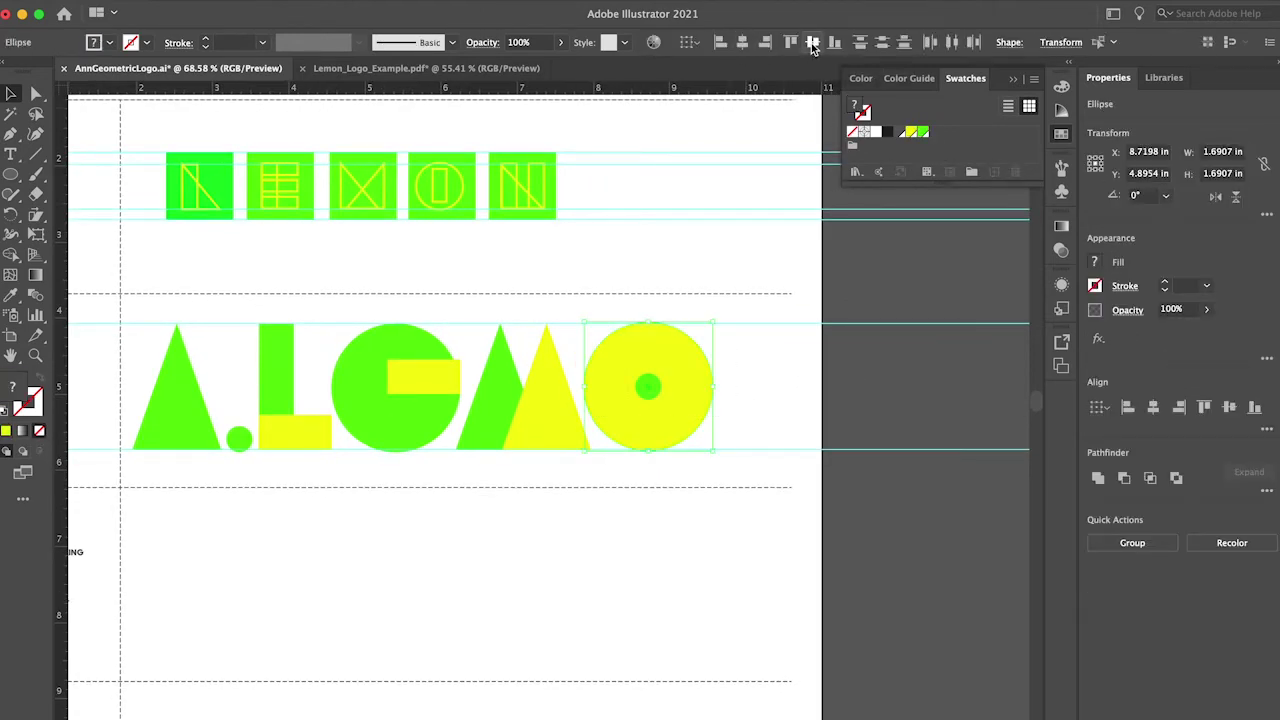
click(765, 390)
Place copies of the L's green bar and the M's yellow triangle after the O to start the N
click(268, 372)
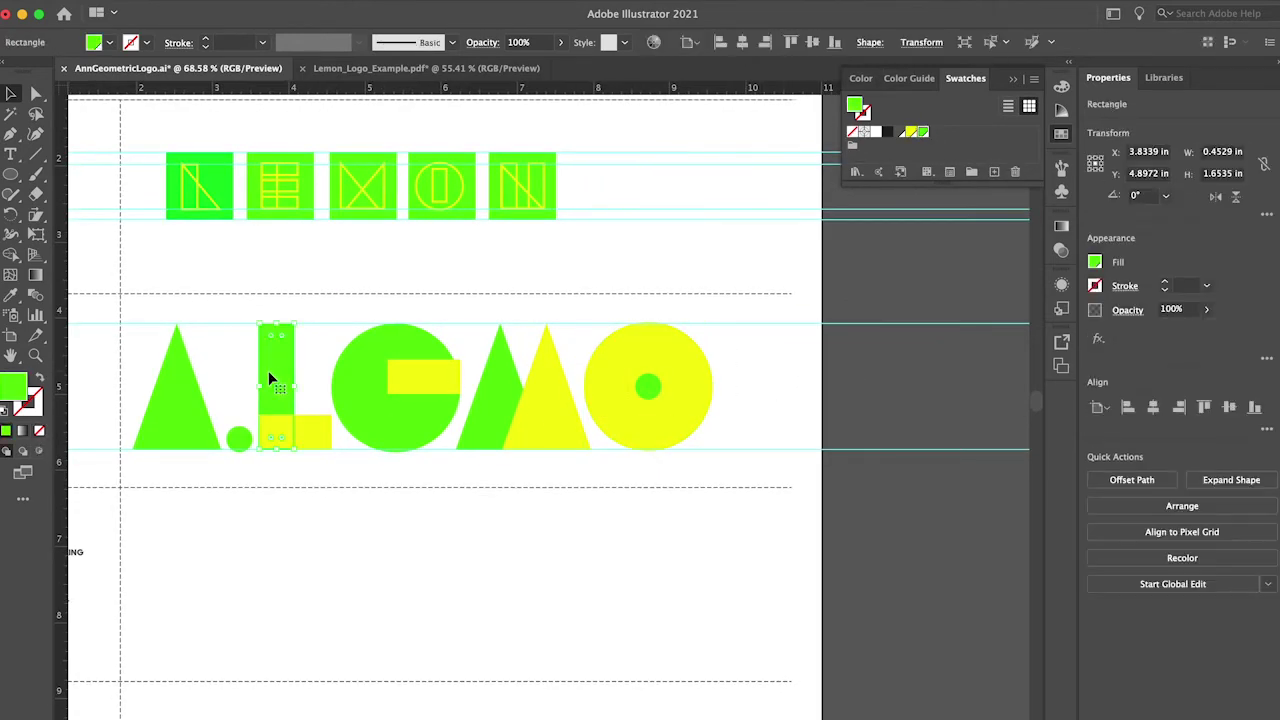
drag(300, 372, 808, 369)
drag(550, 425, 789, 426)
Bring the N's yellow triangle forward so it lies in front of the right green bar
click(175, 2)
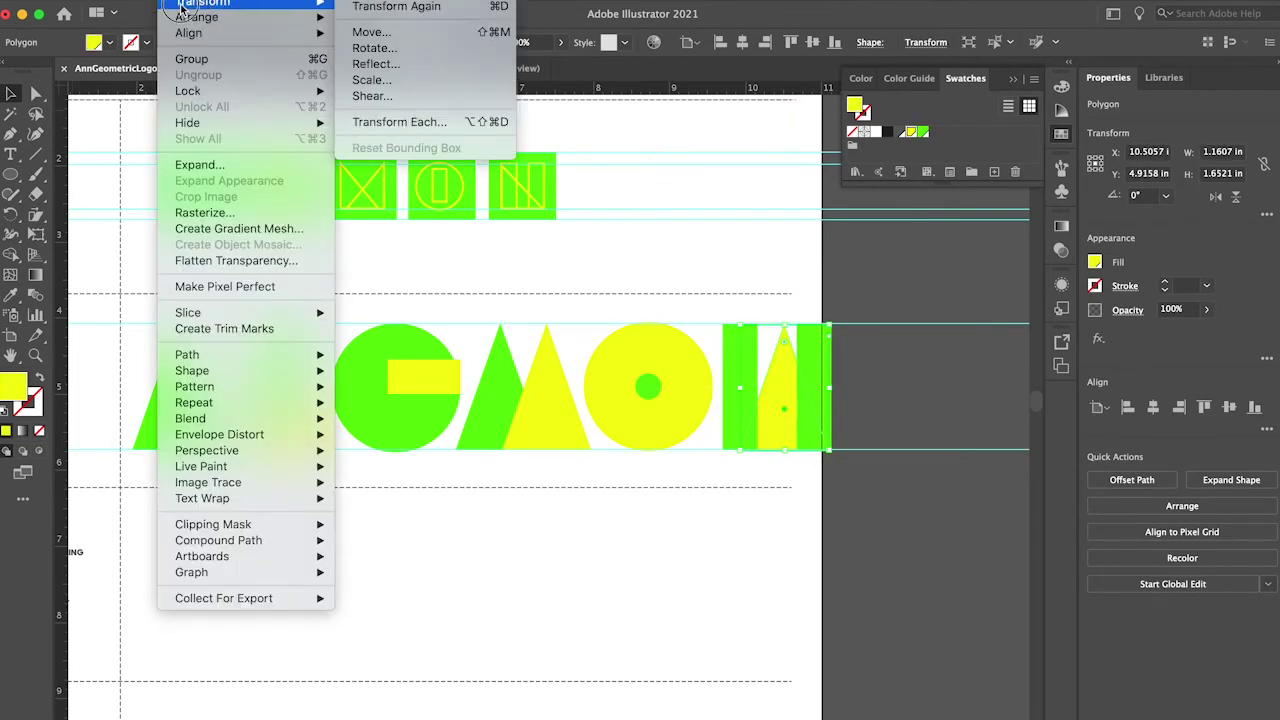
click(400, 11)
click(175, 2)
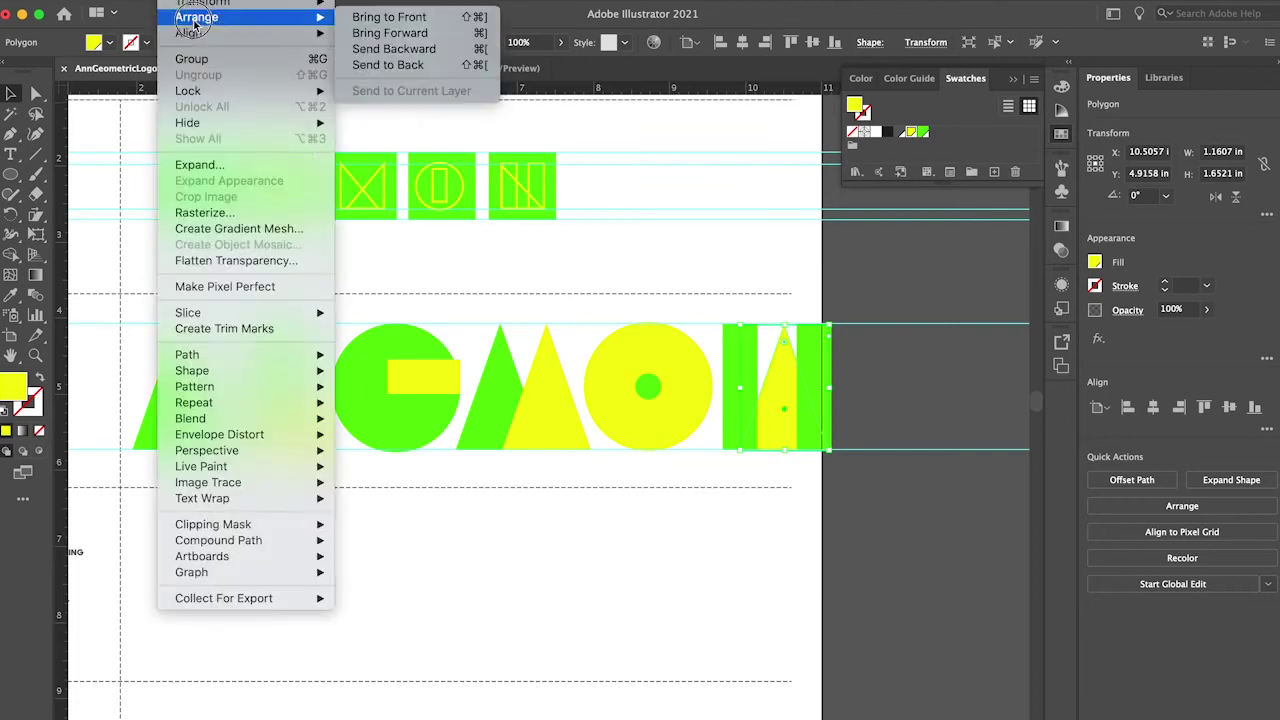
click(400, 34)
drag(826, 297, 815, 400)
click(175, 2)
click(800, 395)
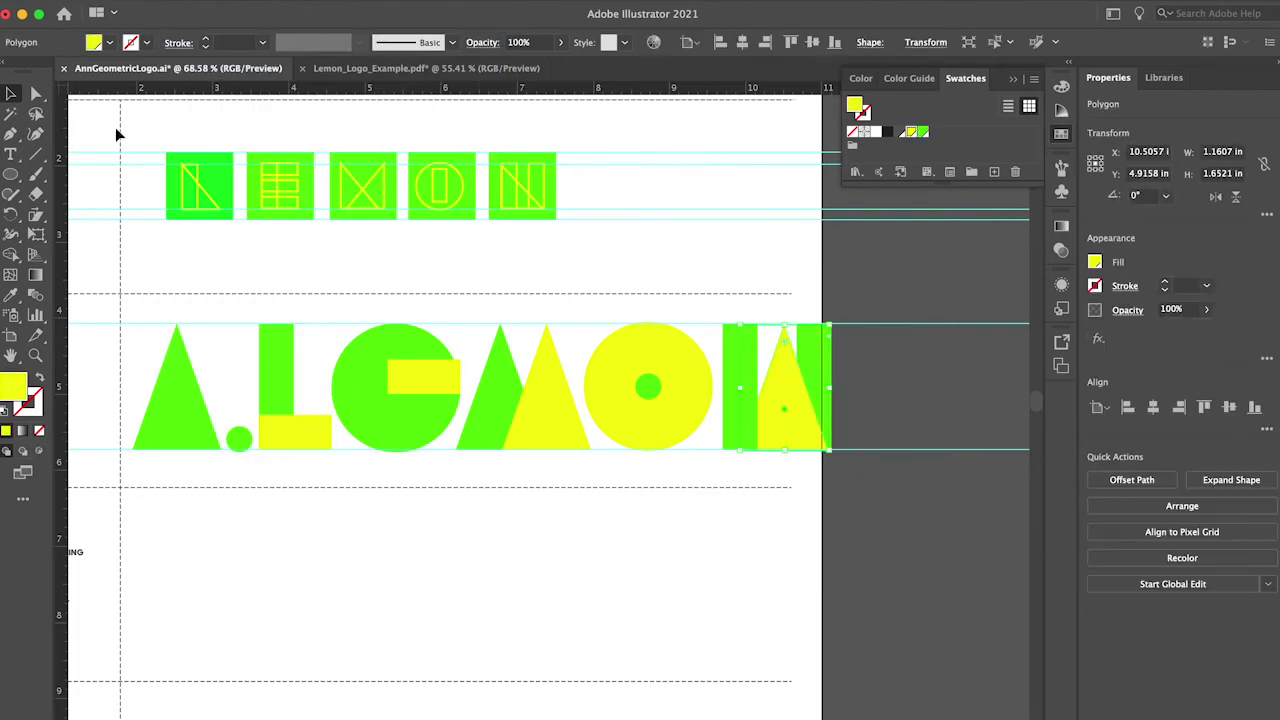
Reshape the N's yellow triangle into a diagonal by moving its apex and lower-left point to the left bar's inner edge
click(36, 93)
key(super+shift+a)
drag(786, 328, 757, 325)
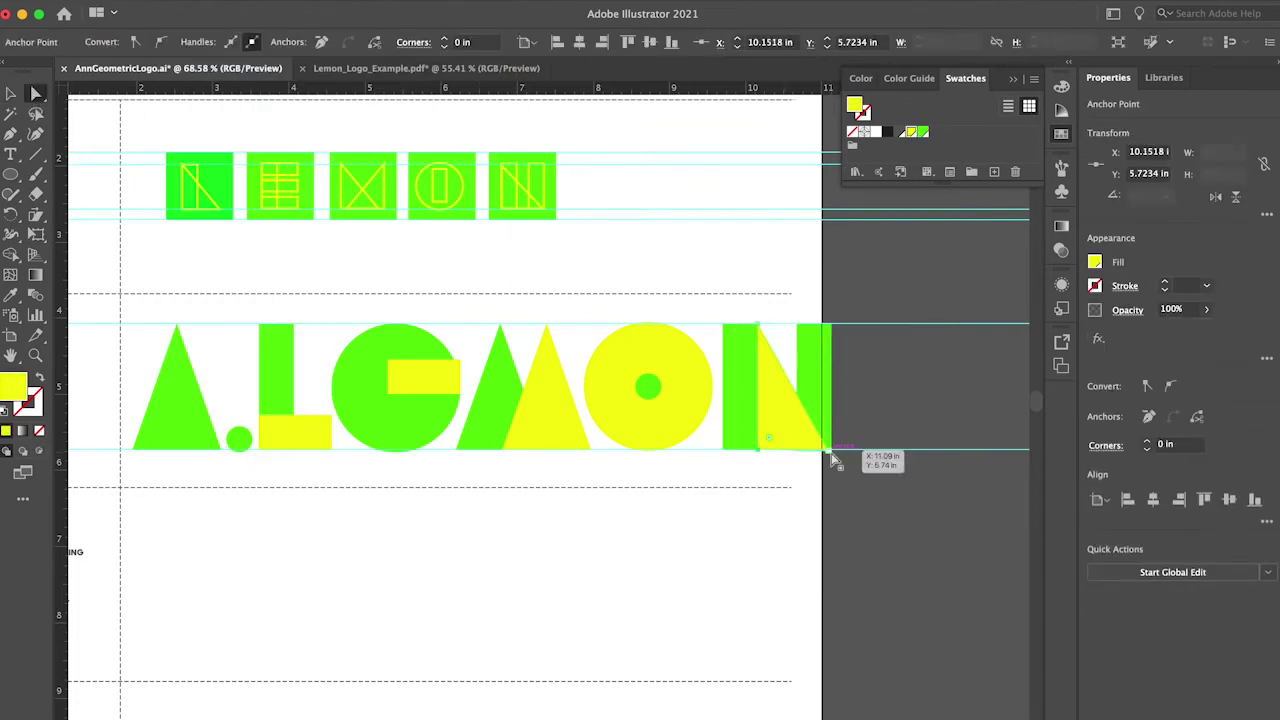
key(super+shift+a)
Try grouping the whole Design Option 2 lettering and squeezing it horizontally, and undo the distortion
drag(128, 318, 829, 445)
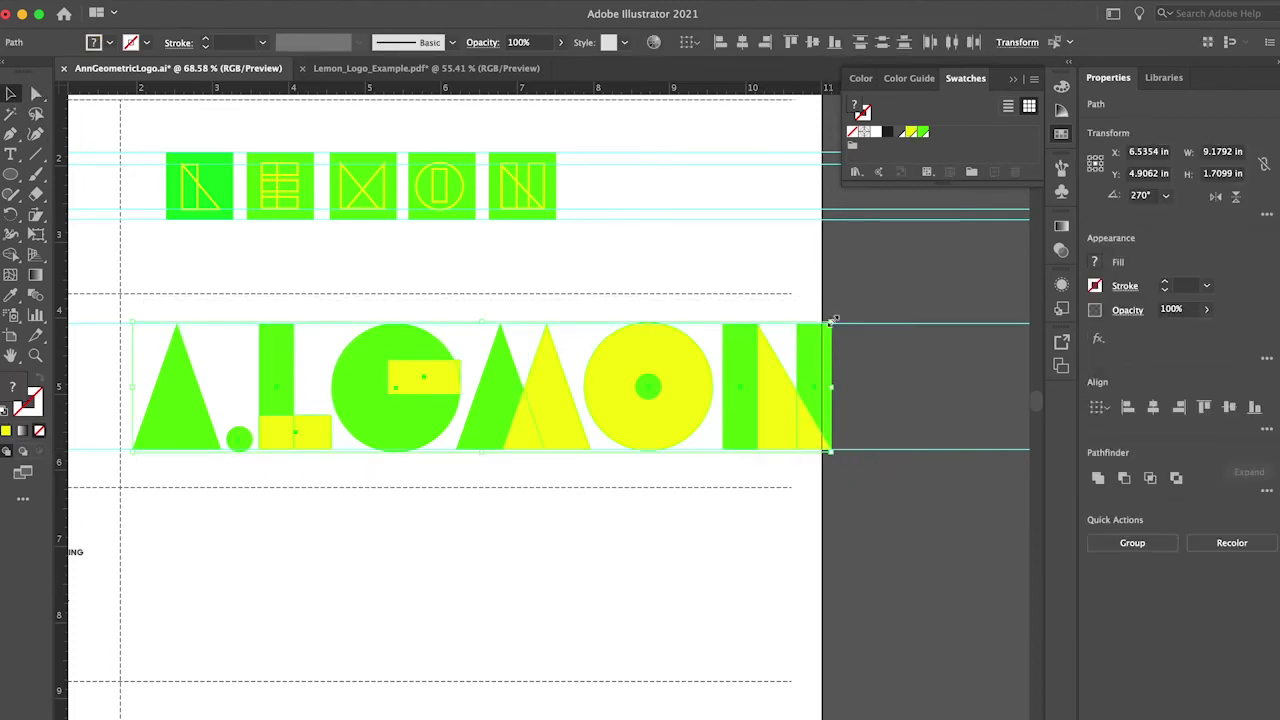
key(super+g)
drag(830, 320, 760, 320)
drag(766, 389, 674, 391)
click(713, 395)
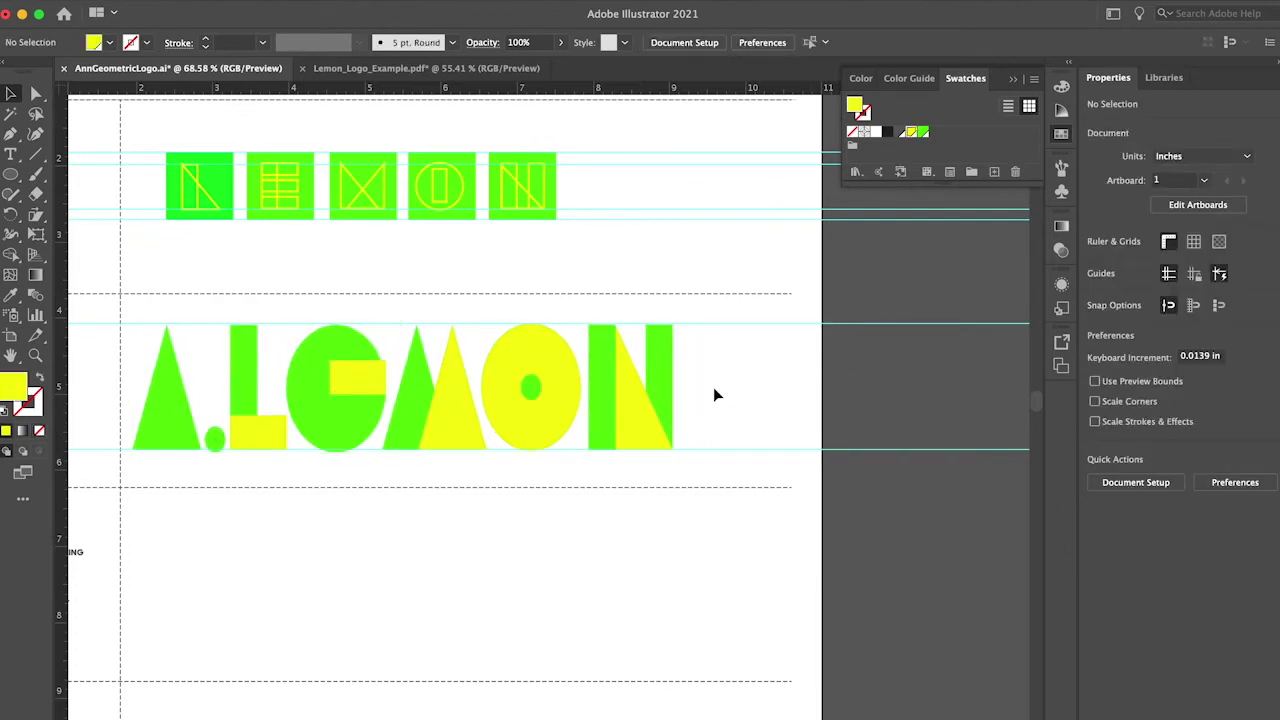
key(super+z)
key(super+z)
key(super+z)
Scale the whole Design Option 2 lettering down proportionally to about 8.01 in wide so it fits on the page
click(772, 392)
click(839, 346)
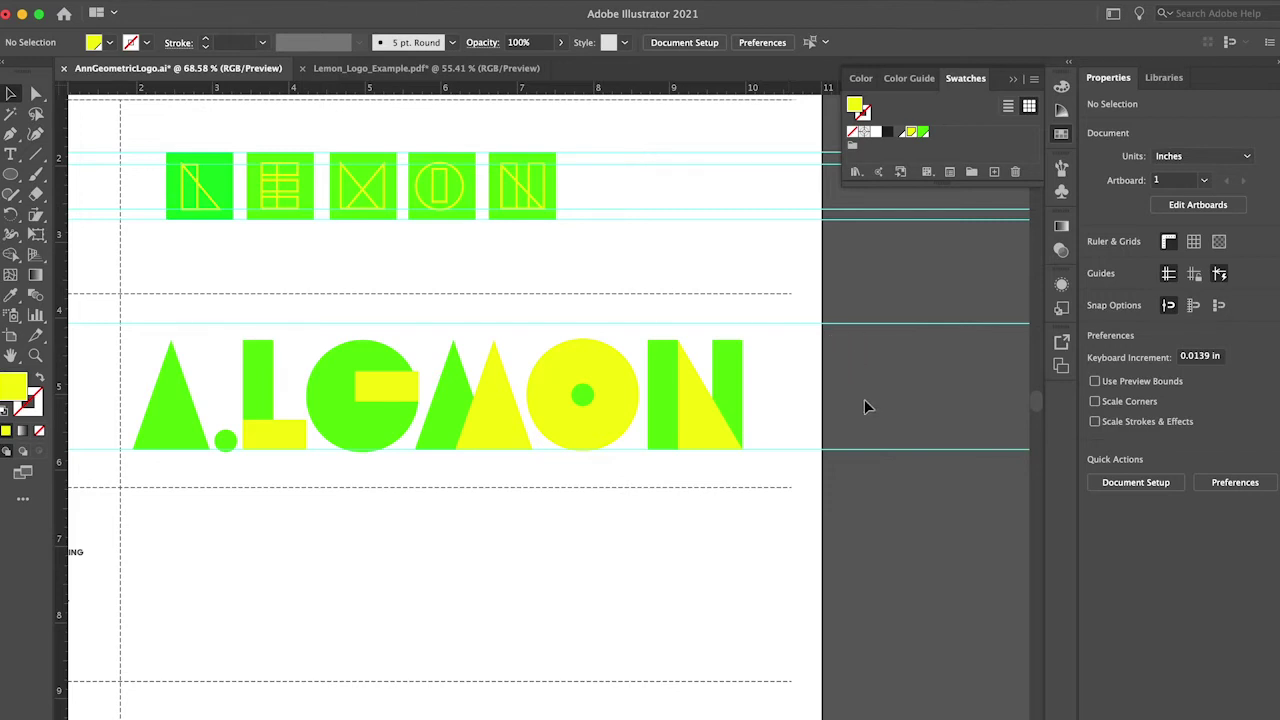
scroll(862, 401, down, 3)
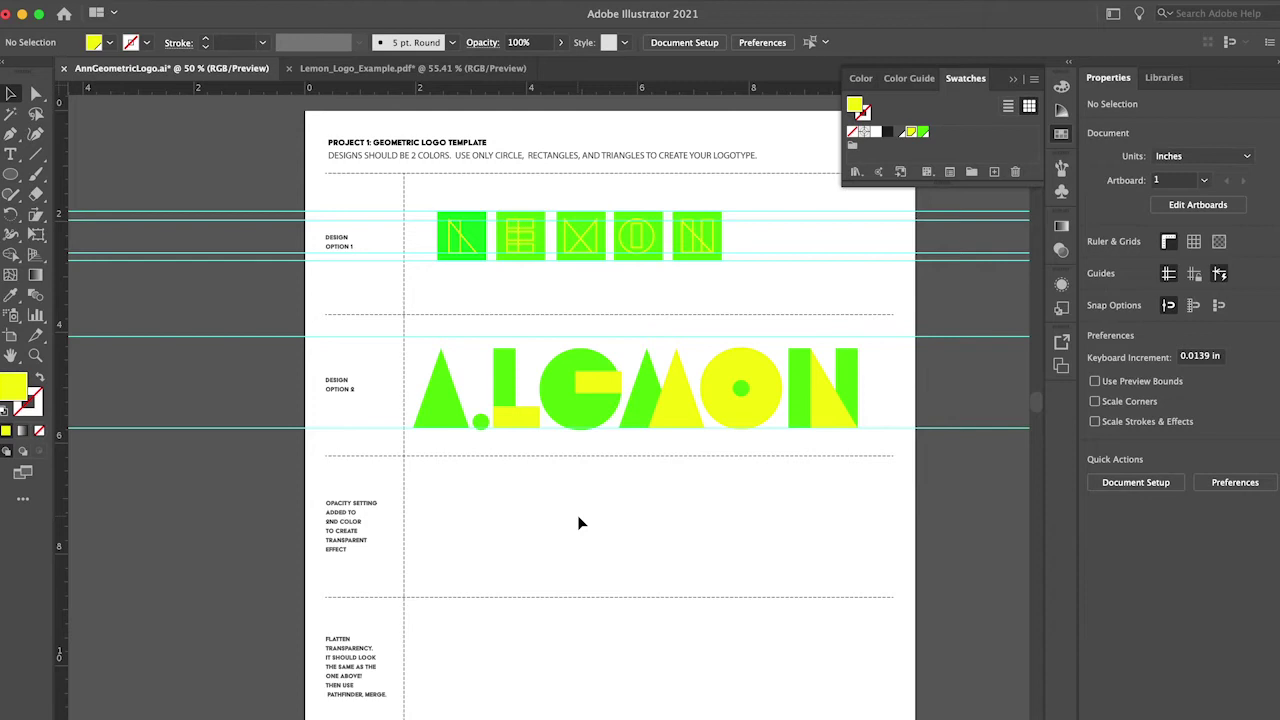
Recolor all green shapes of the Design Option 2 lettering turquoise by adding a new global RGB process swatch
click(522, 418)
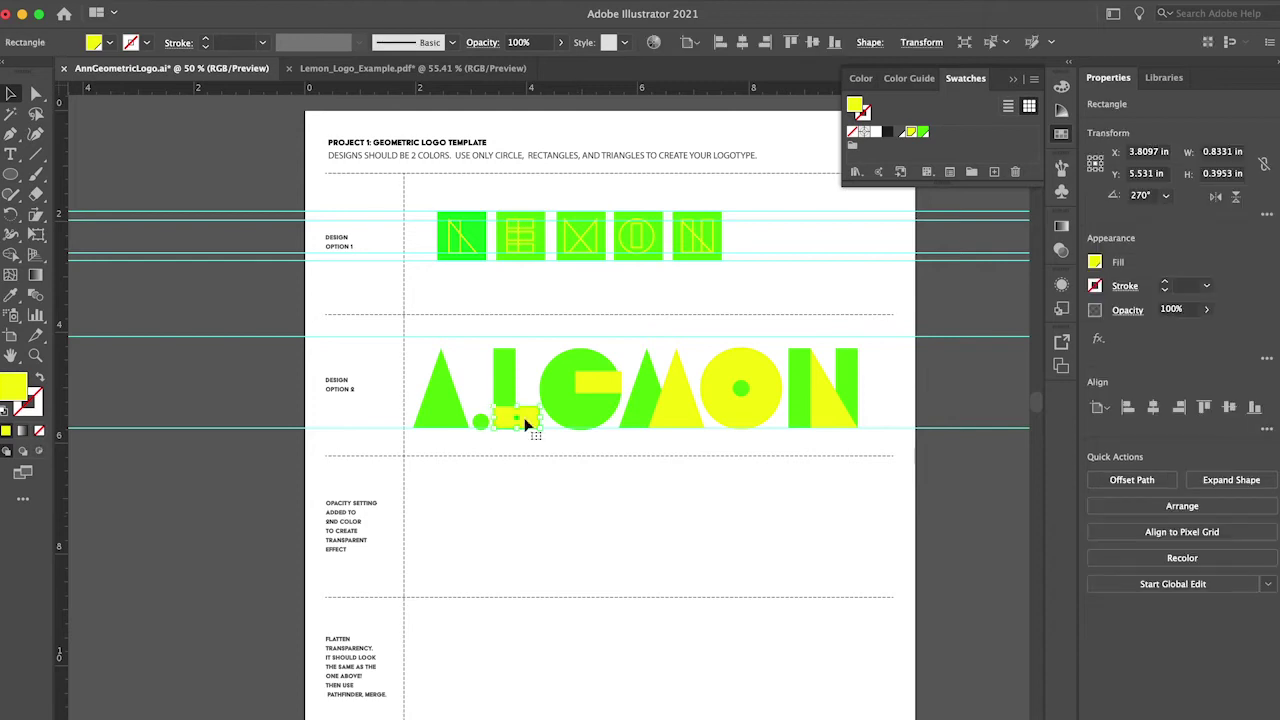
click(427, 362)
click(437, 382)
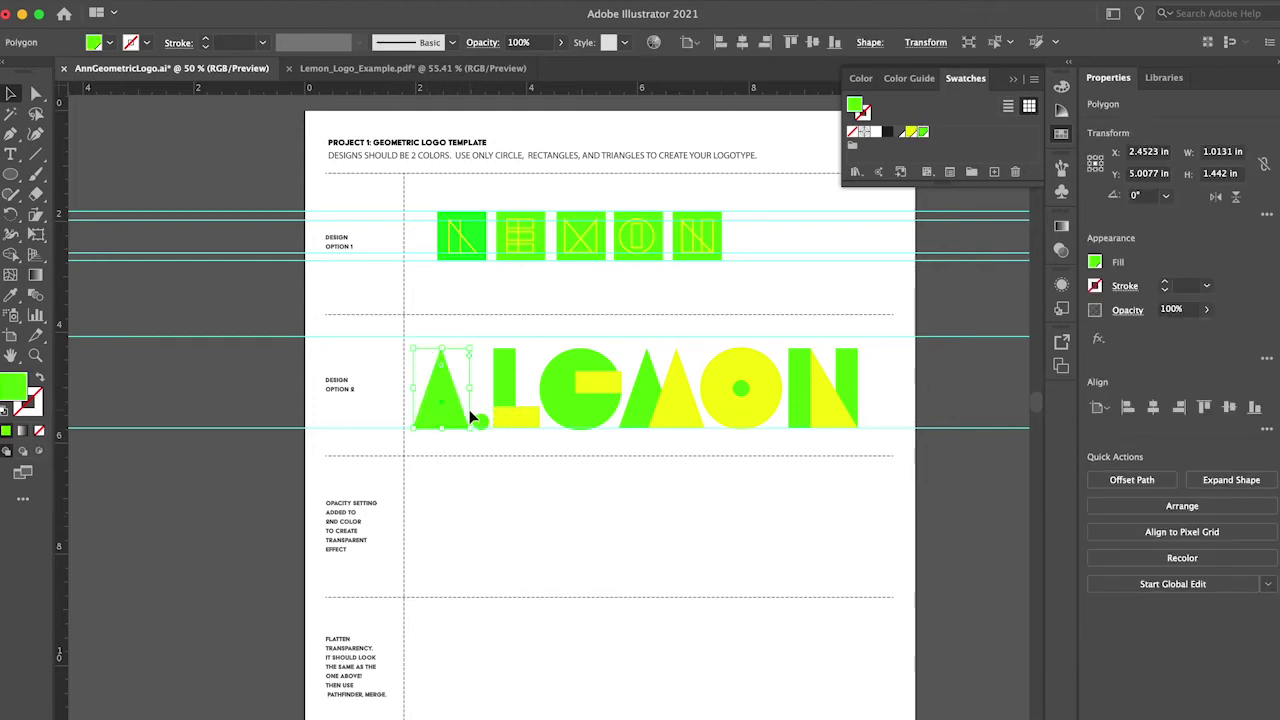
drag(413, 373, 523, 386)
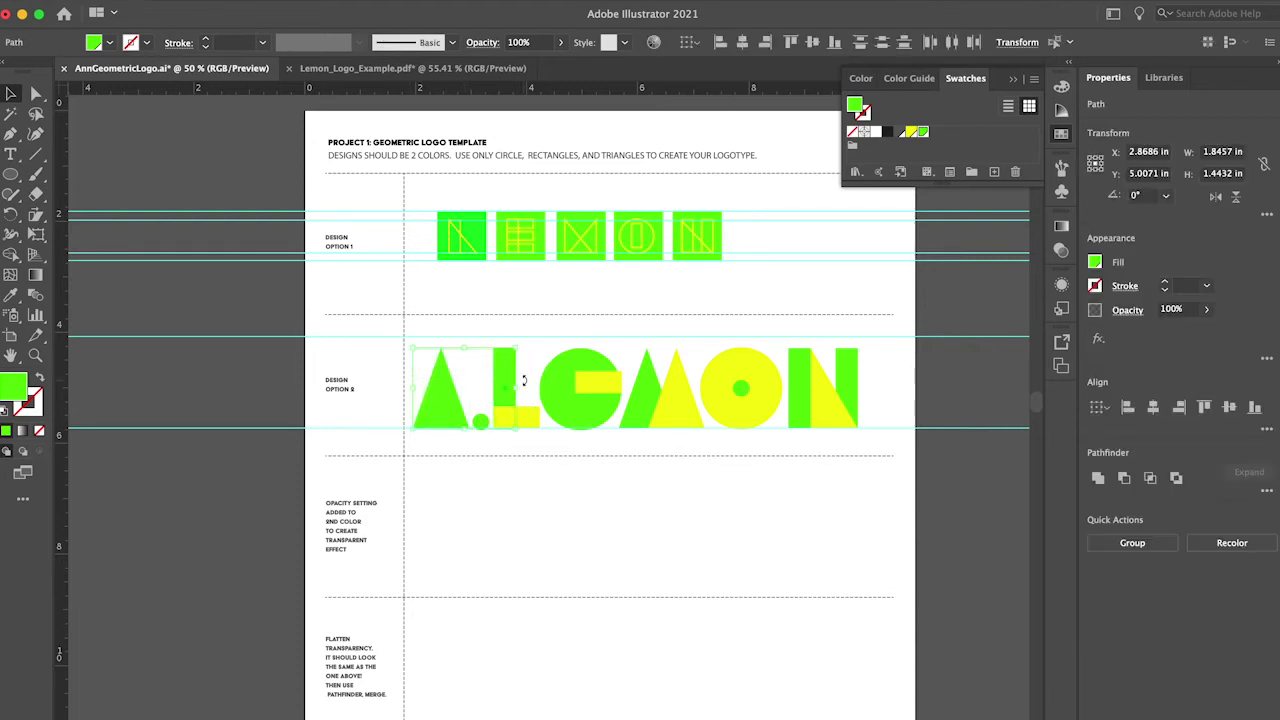
shift+click(543, 380)
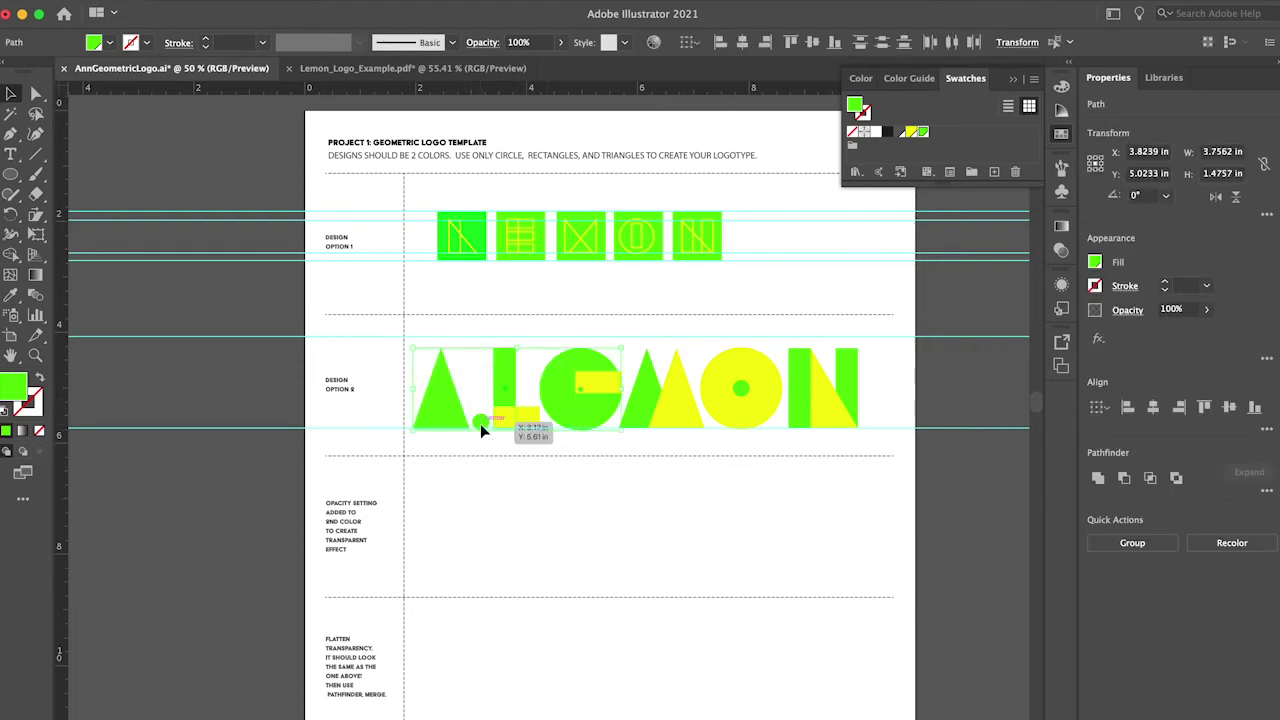
shift+click(646, 388)
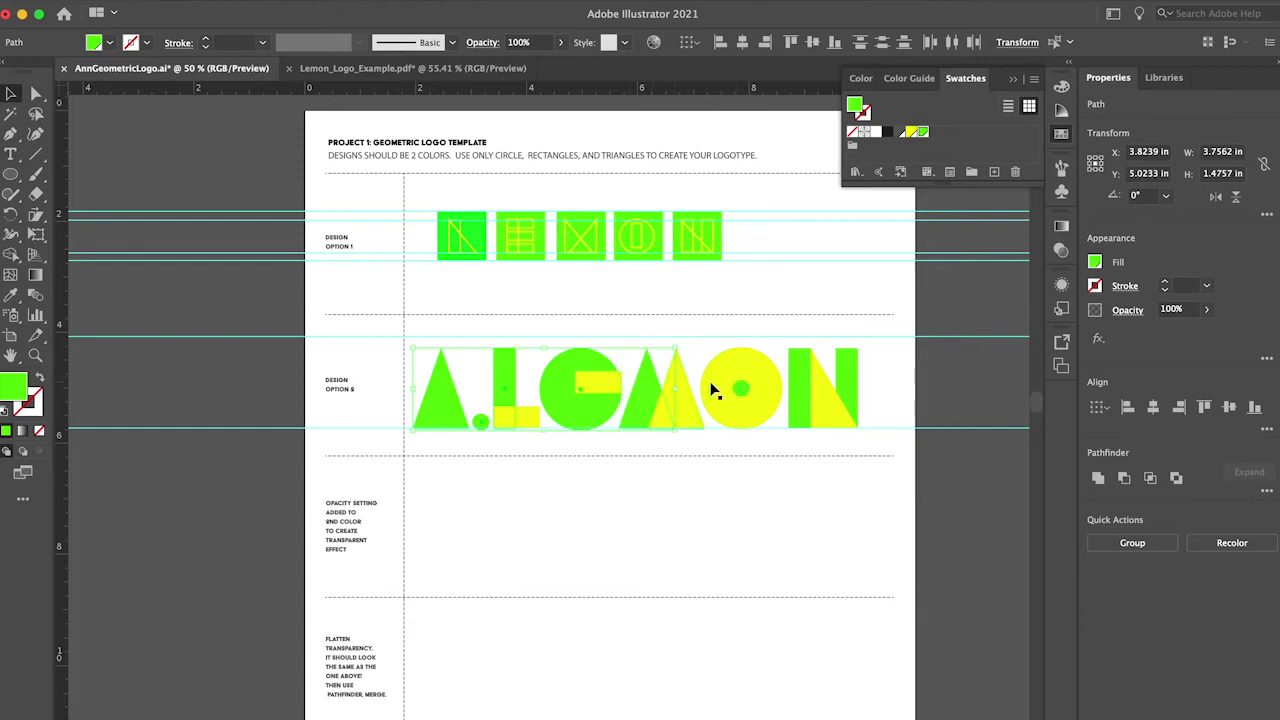
shift+click(740, 390)
shift+click(800, 388)
shift+click(855, 392)
shift+click(855, 392)
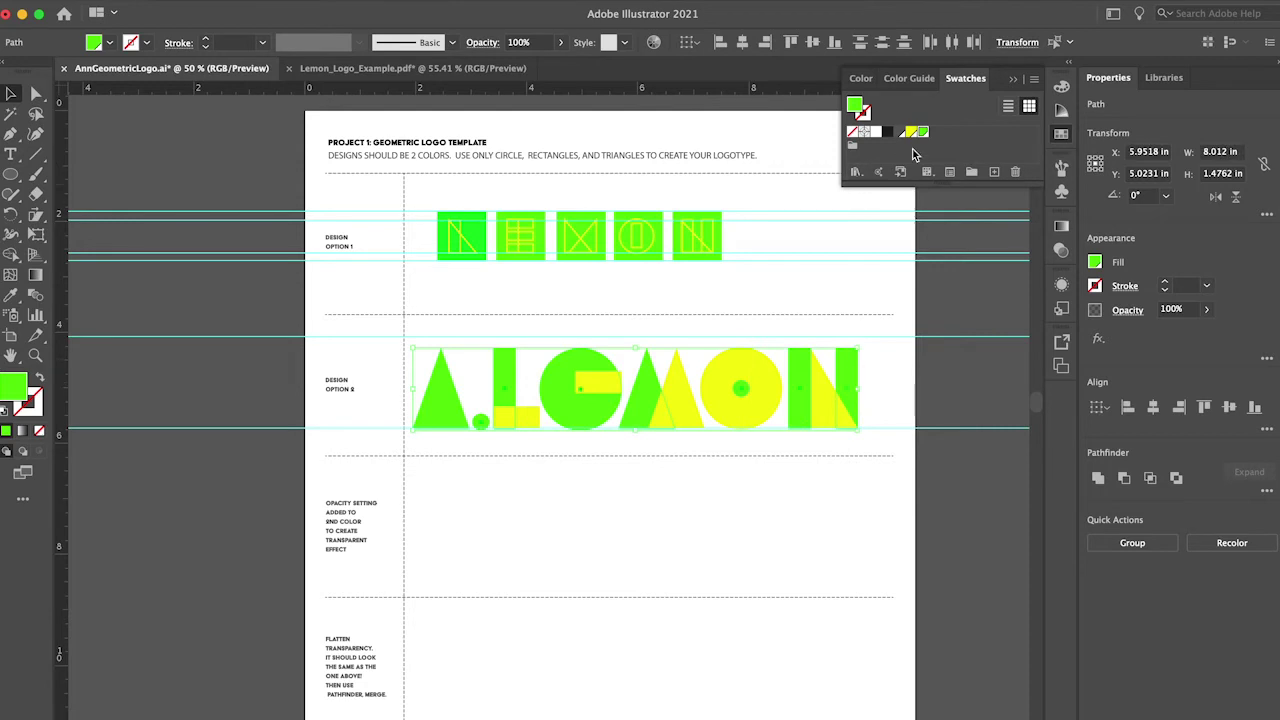
click(1034, 78)
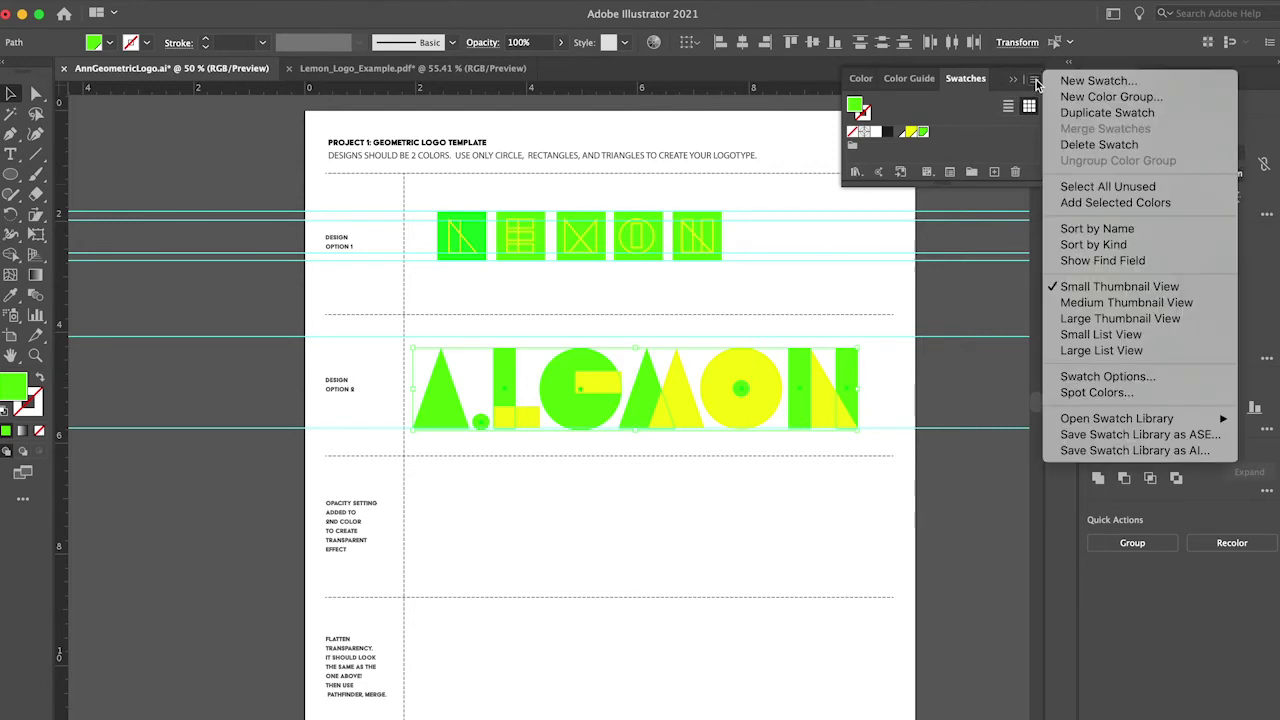
click(1092, 82)
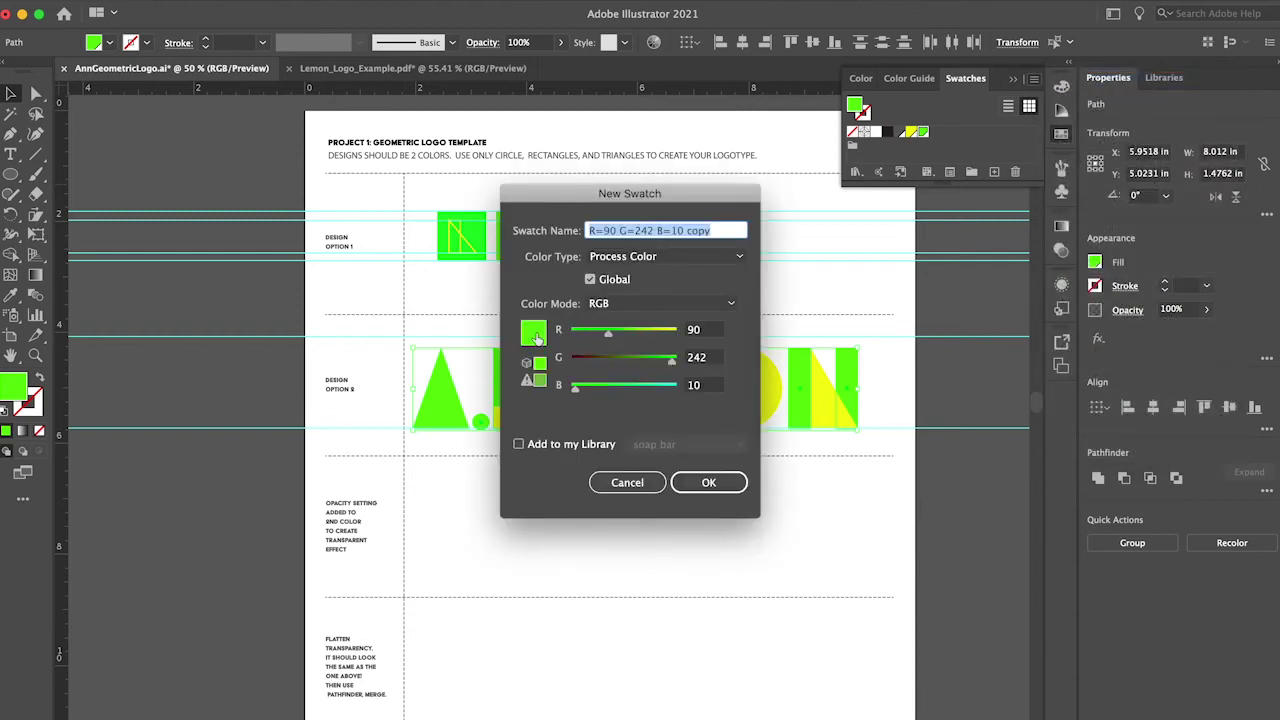
drag(577, 392, 665, 385)
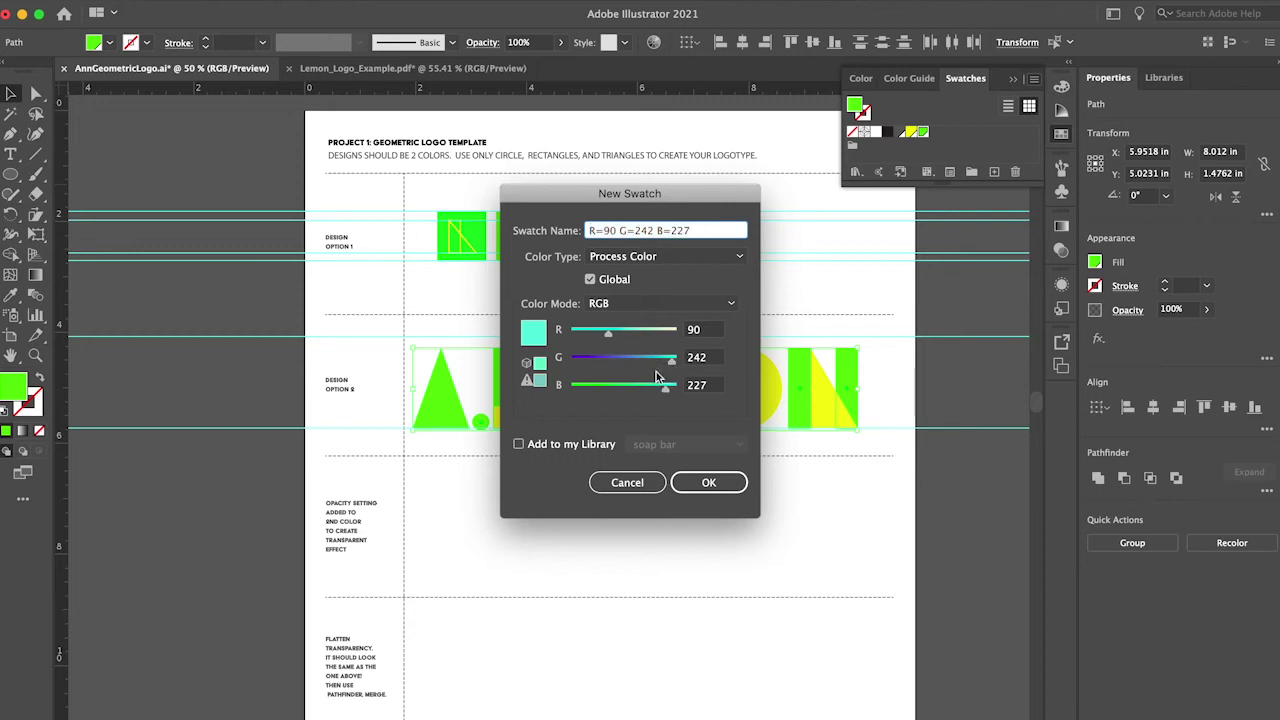
drag(612, 340, 585, 334)
drag(671, 358, 655, 387)
click(688, 486)
click(688, 489)
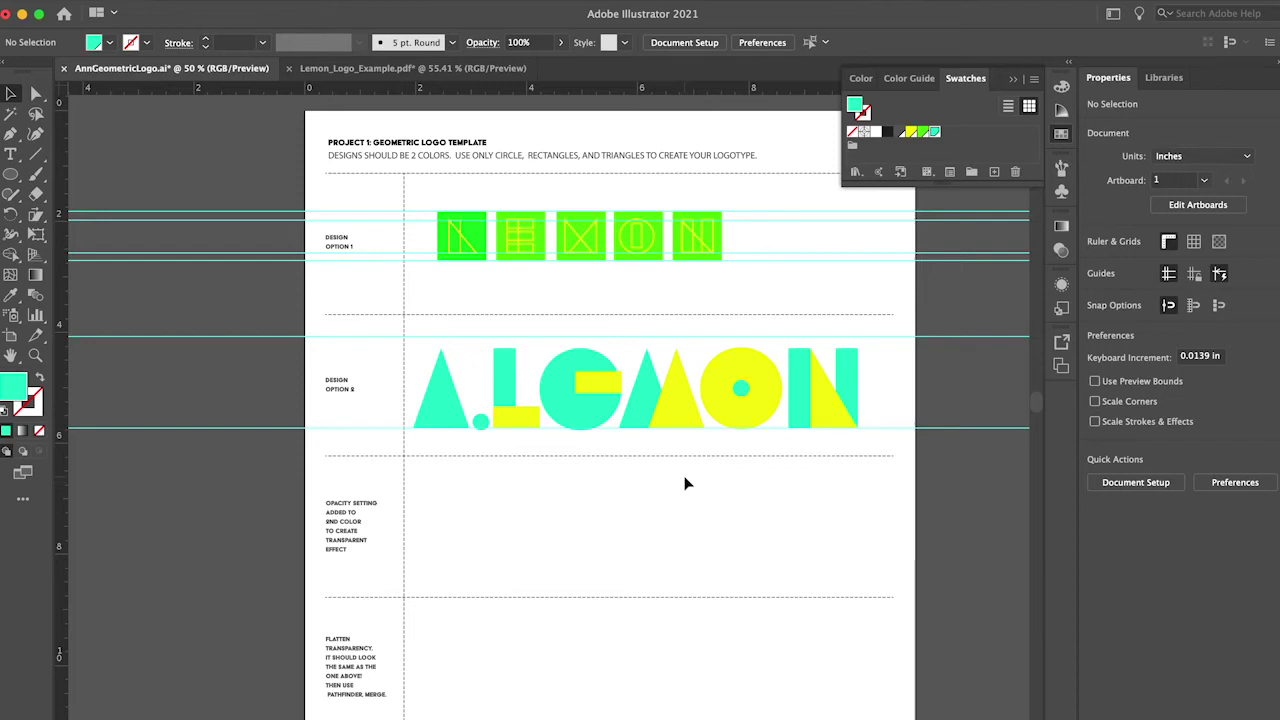
Duplicate the whole turquoise and yellow lettering about 2.42 in straight down into the opacity setting row
drag(414, 360, 877, 443)
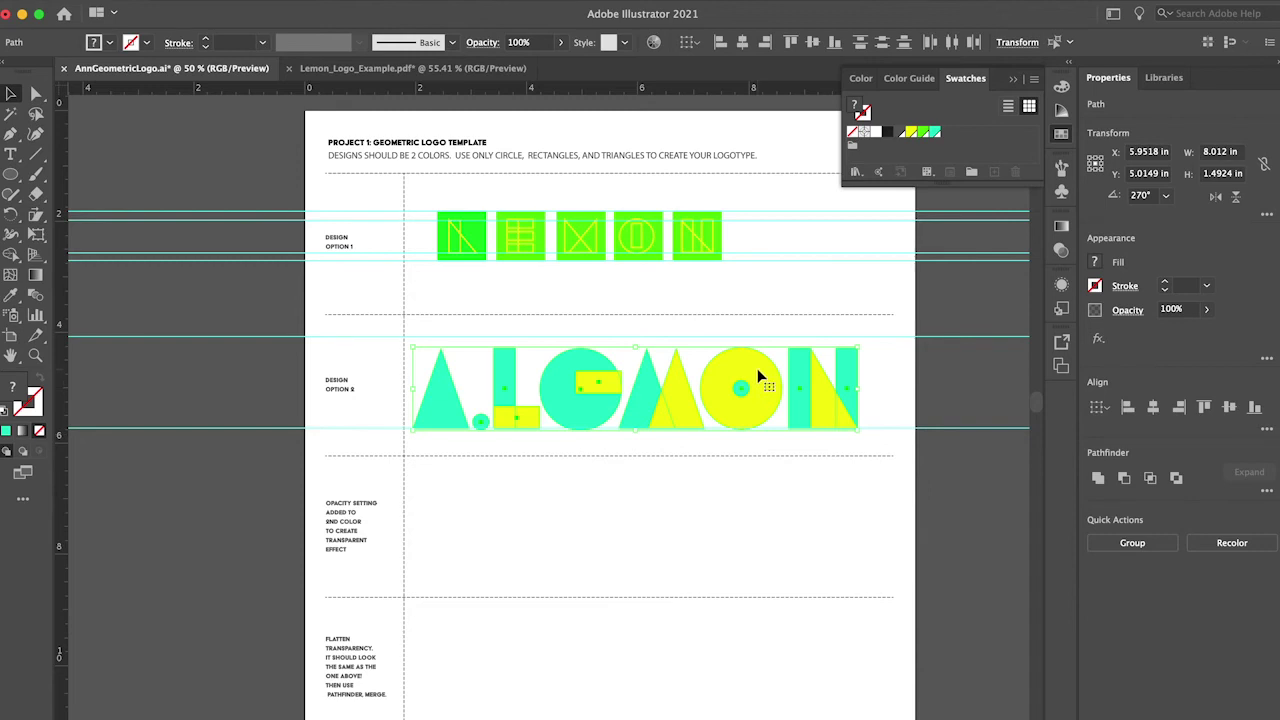
drag(758, 375, 760, 508)
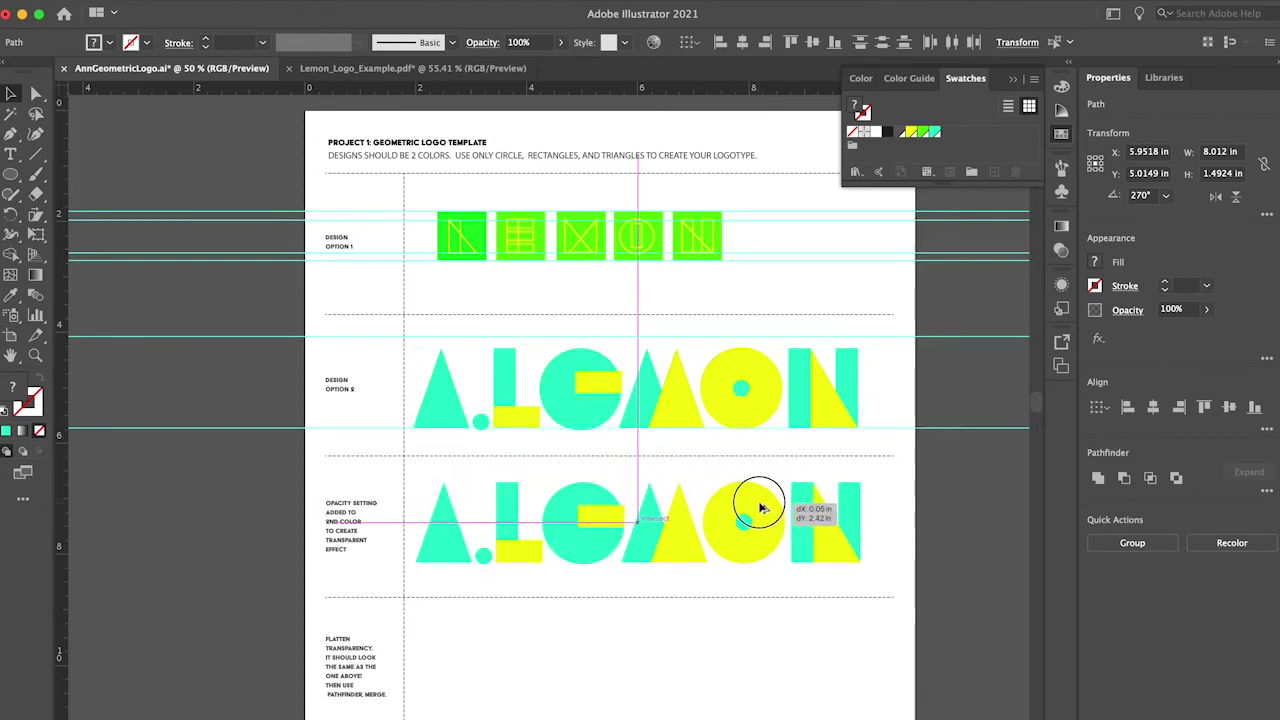
drag(760, 508, 758, 501)
click(729, 593)
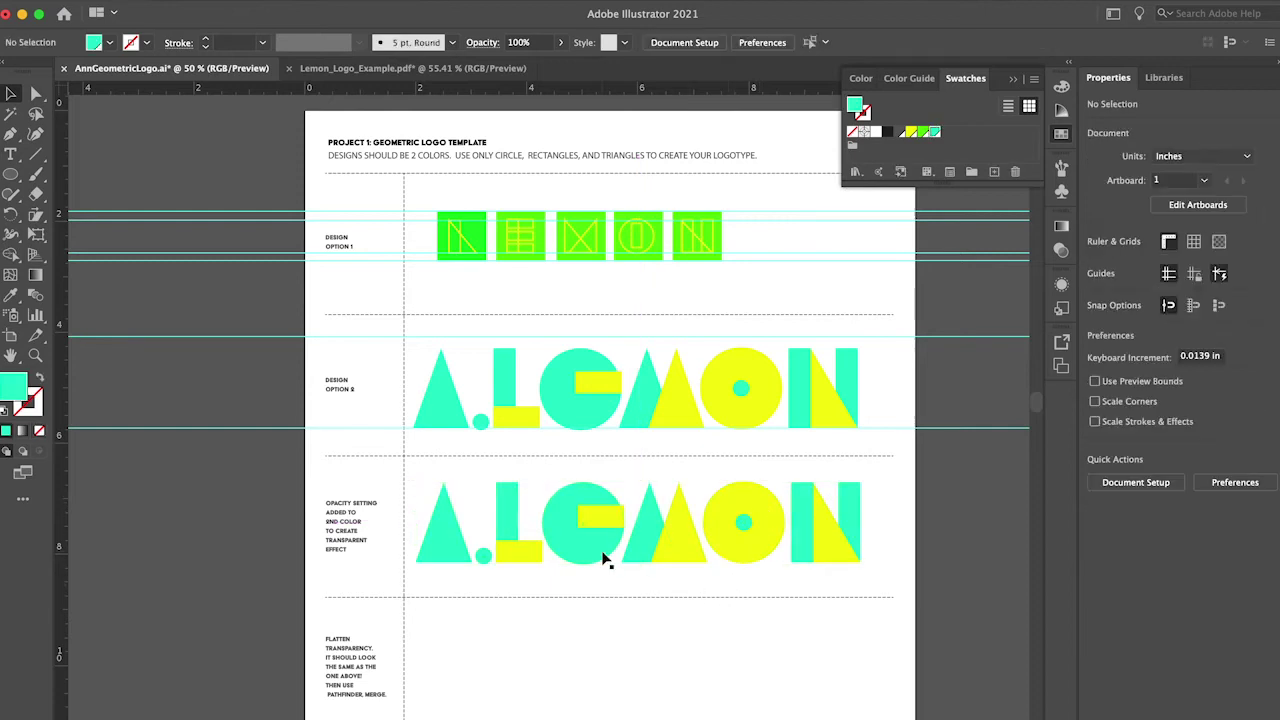
Lock the Design Option 1 artwork and the Design Option 2 lettering, leaving the copy in the opacity row unlocked
click(527, 560)
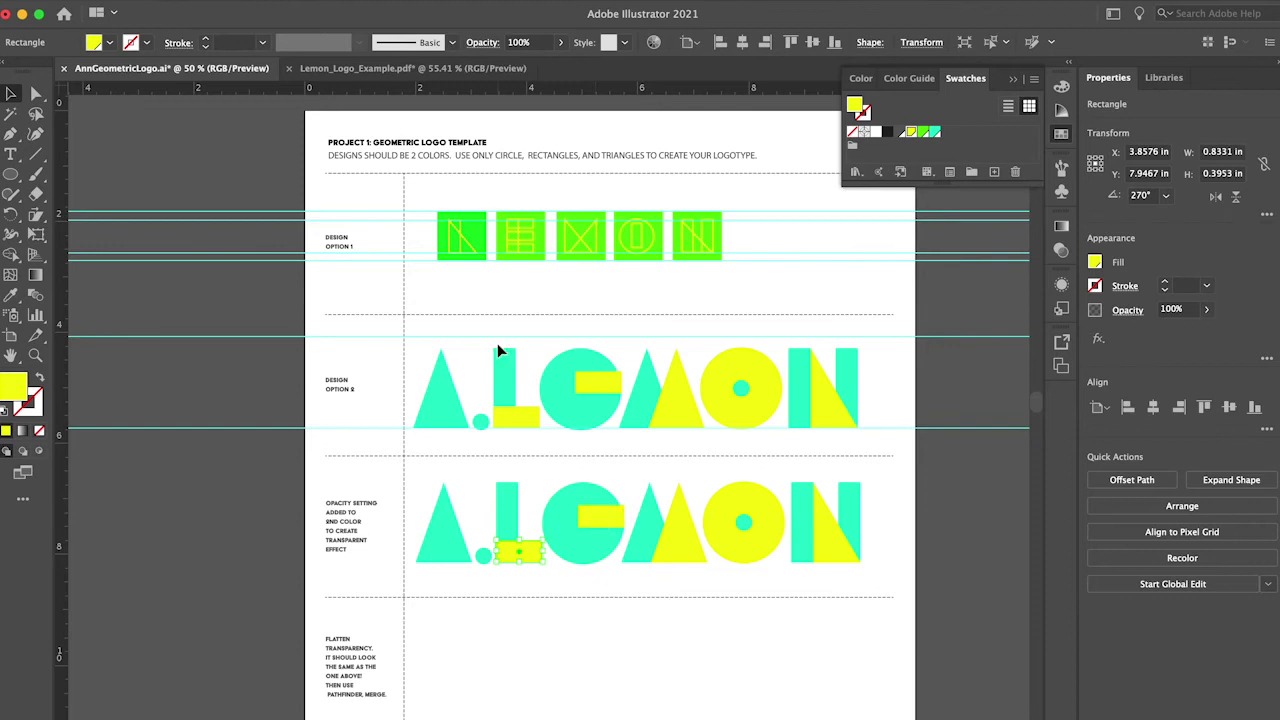
click(451, 325)
drag(420, 203, 725, 286)
click(190, 0)
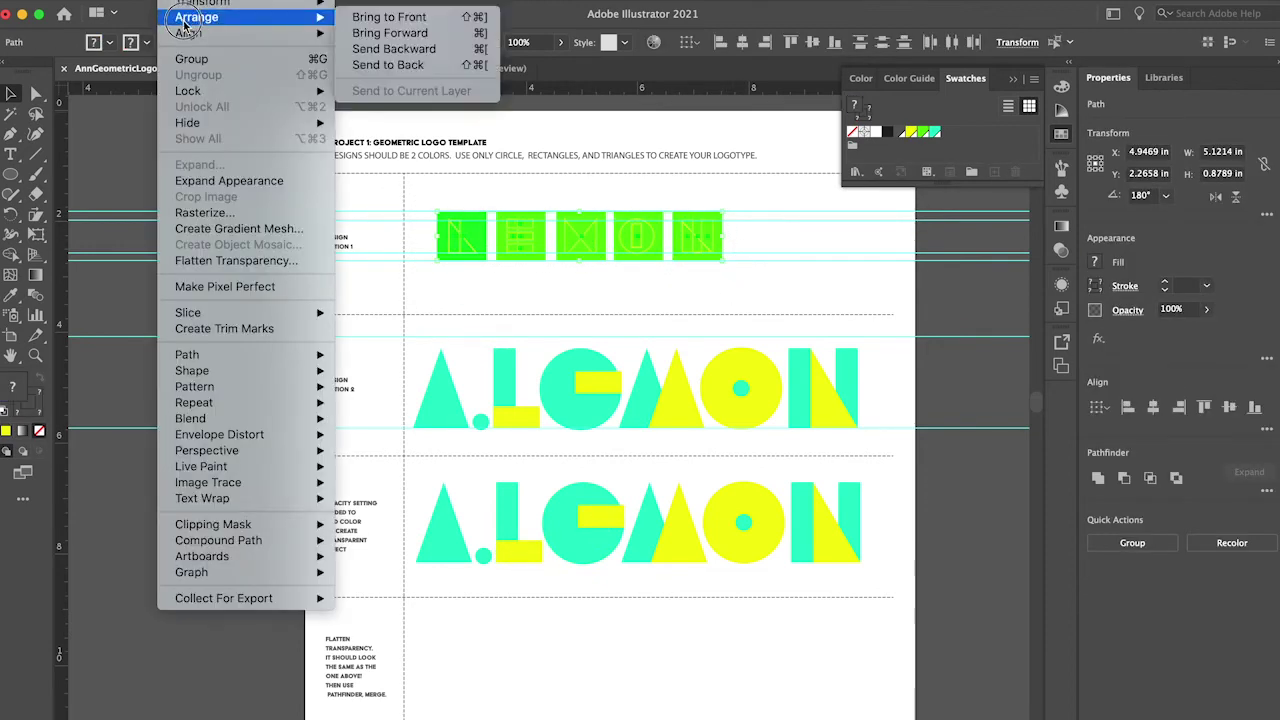
mouse_move(188, 90)
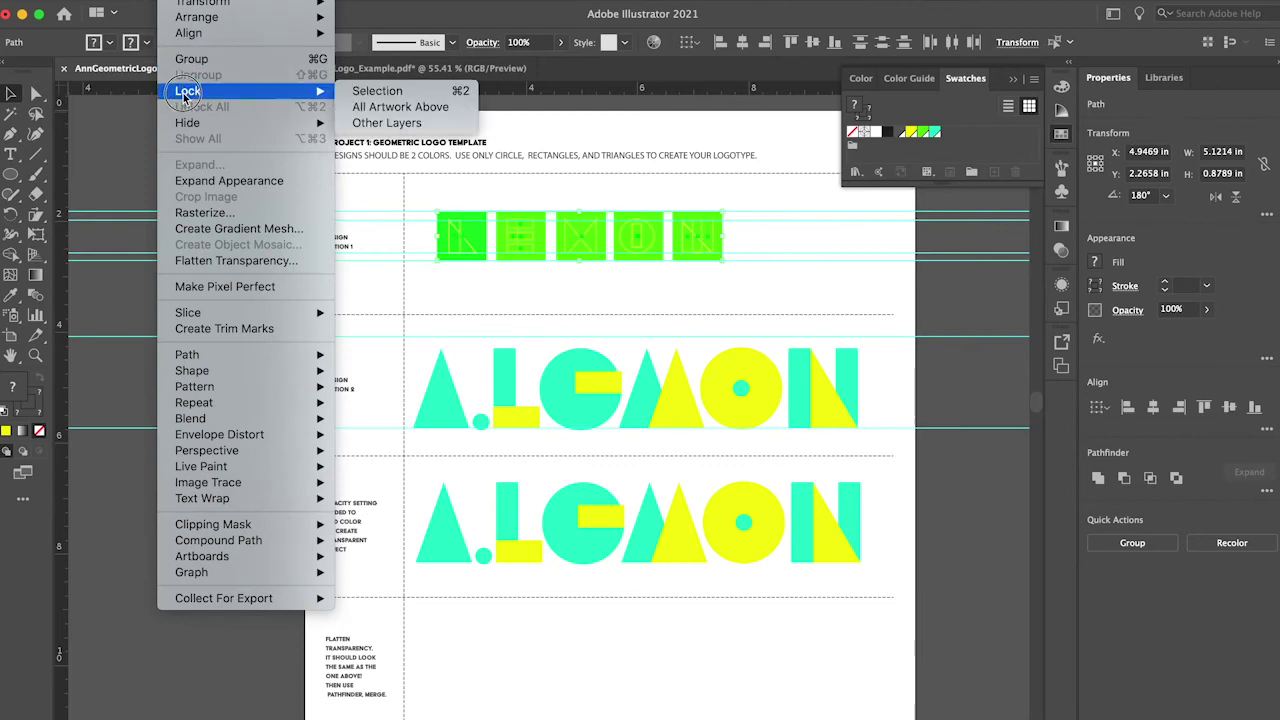
click(358, 99)
drag(431, 331, 897, 447)
click(190, 0)
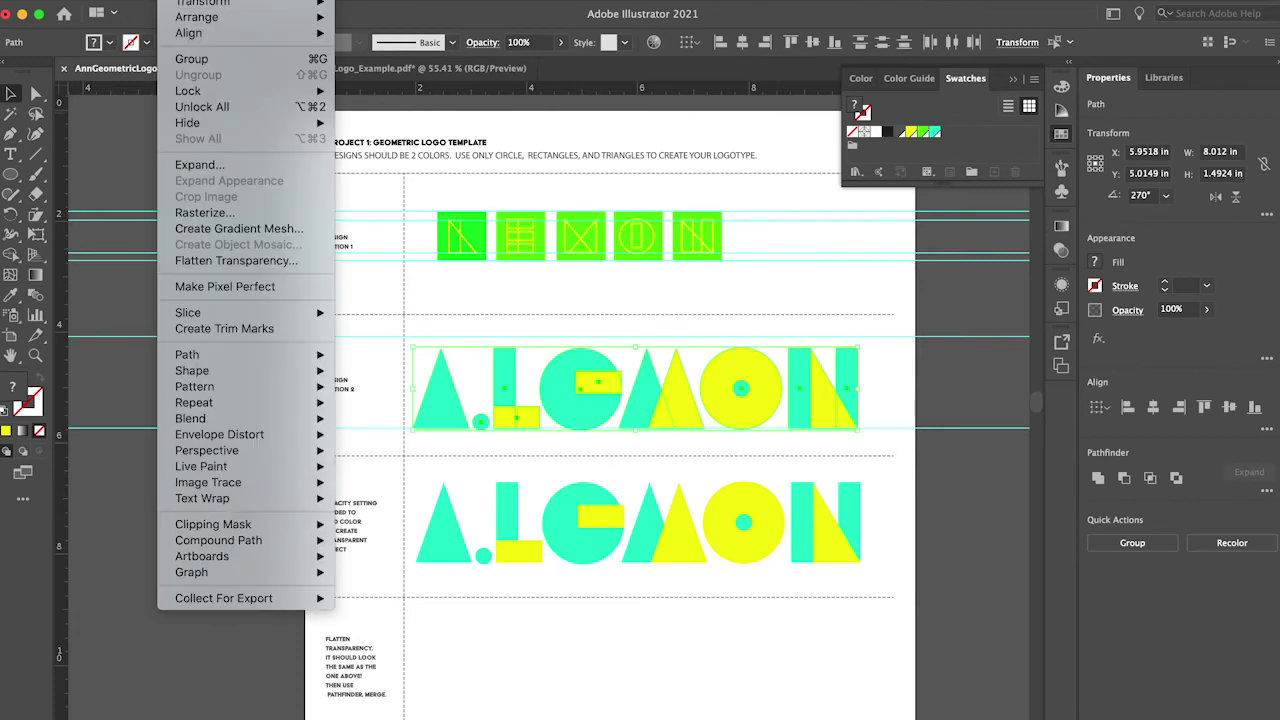
mouse_move(188, 90)
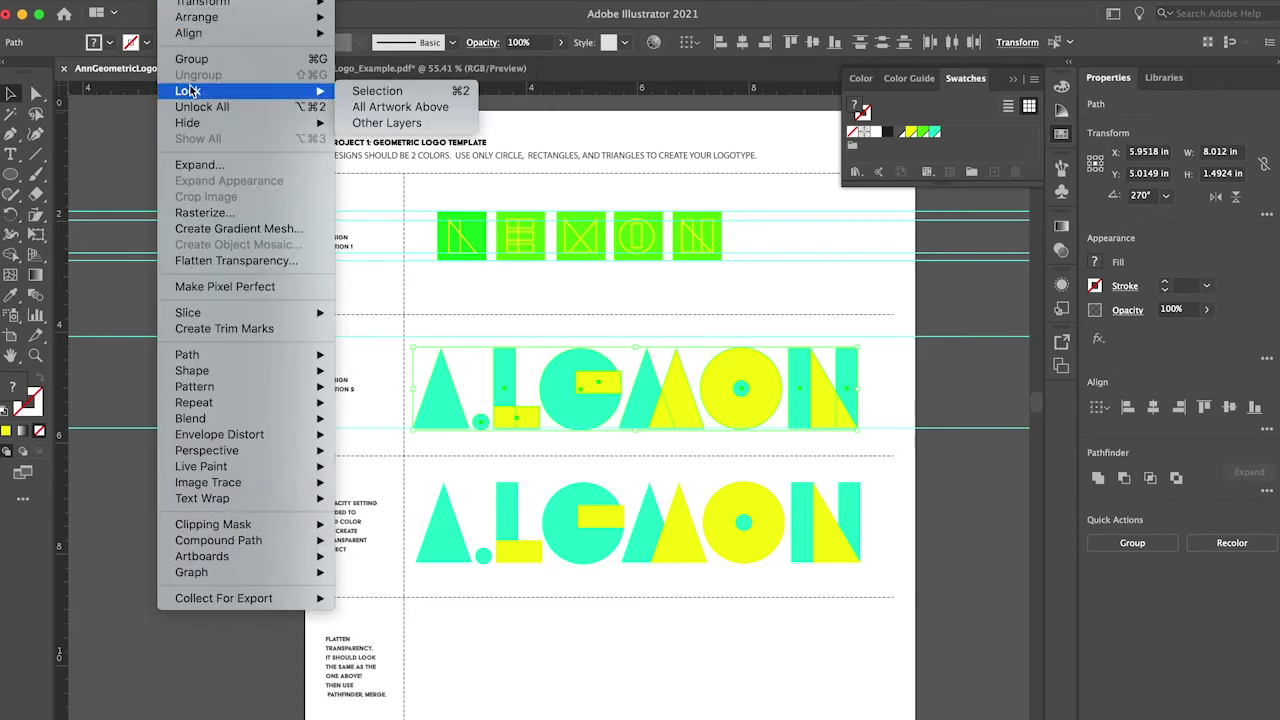
click(405, 90)
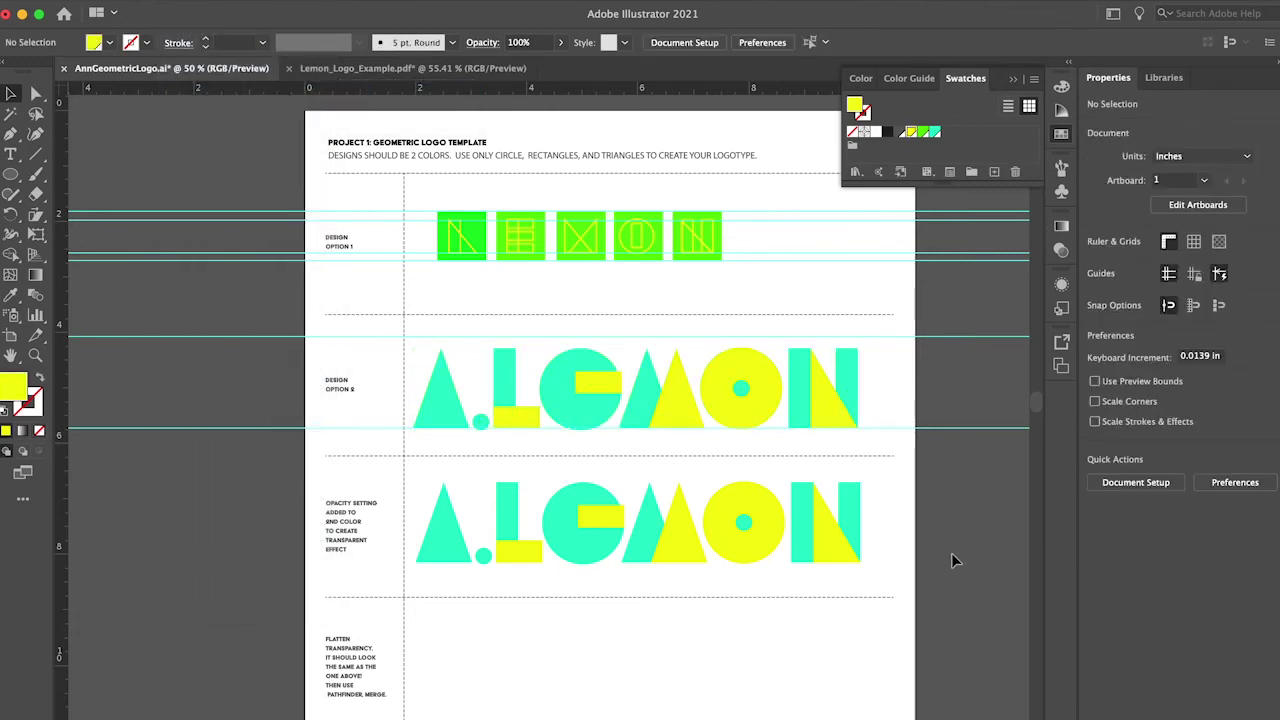
Select every yellow shape in the opacity row's lettering by matching fill color, and bring up the Transparency settings
scroll(611, 594, right, 2)
scroll(611, 594, down, 1)
scroll(612, 598, right, 3)
scroll(612, 598, down, 1)
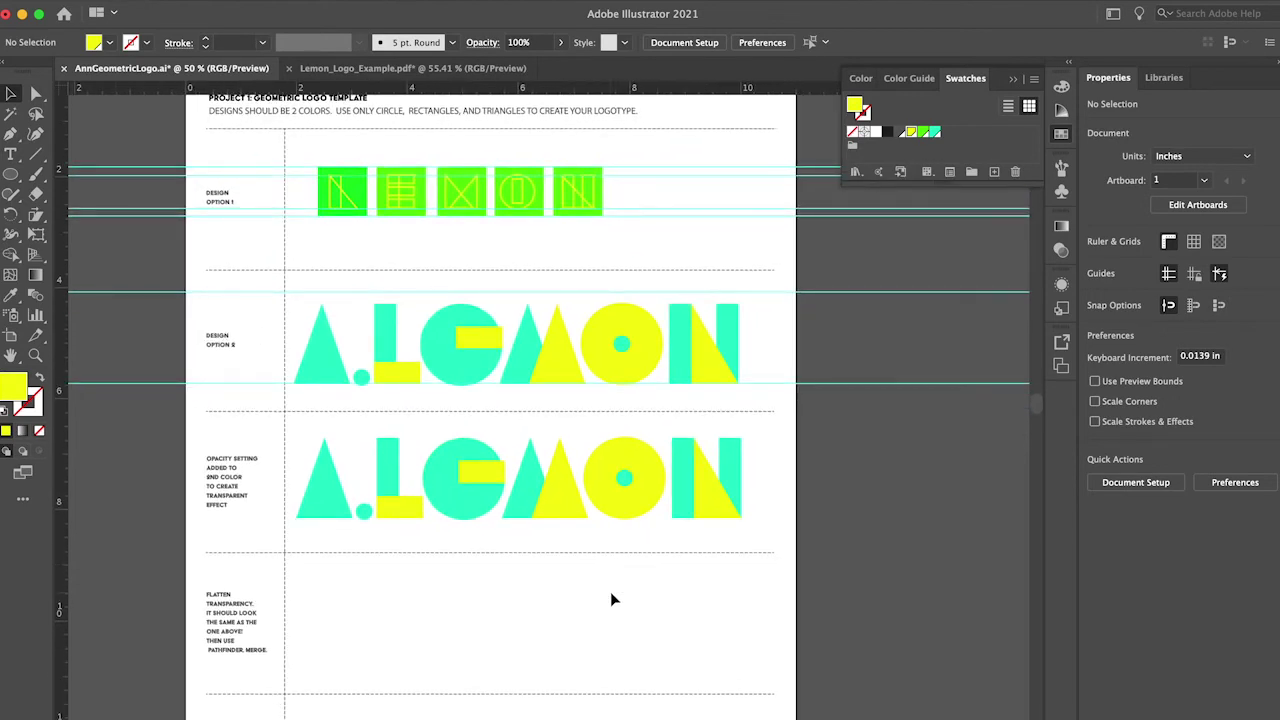
click(396, 509)
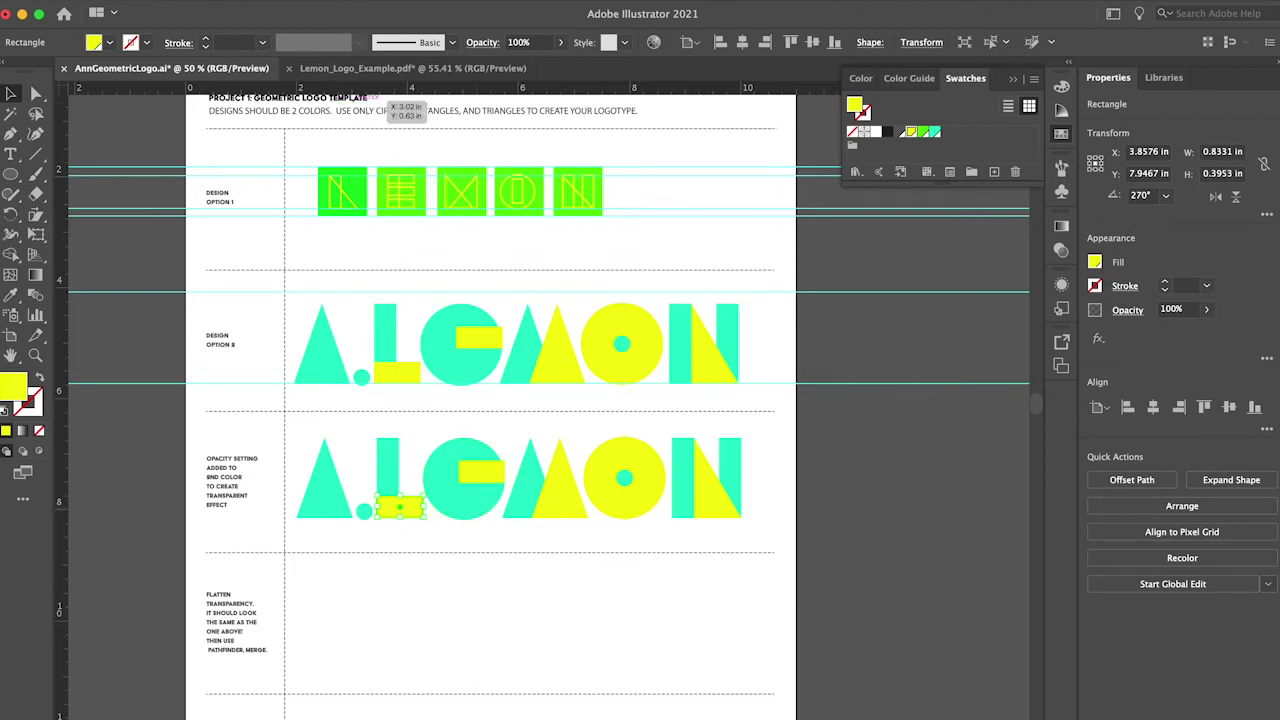
click(278, 0)
mouse_move(298, 134)
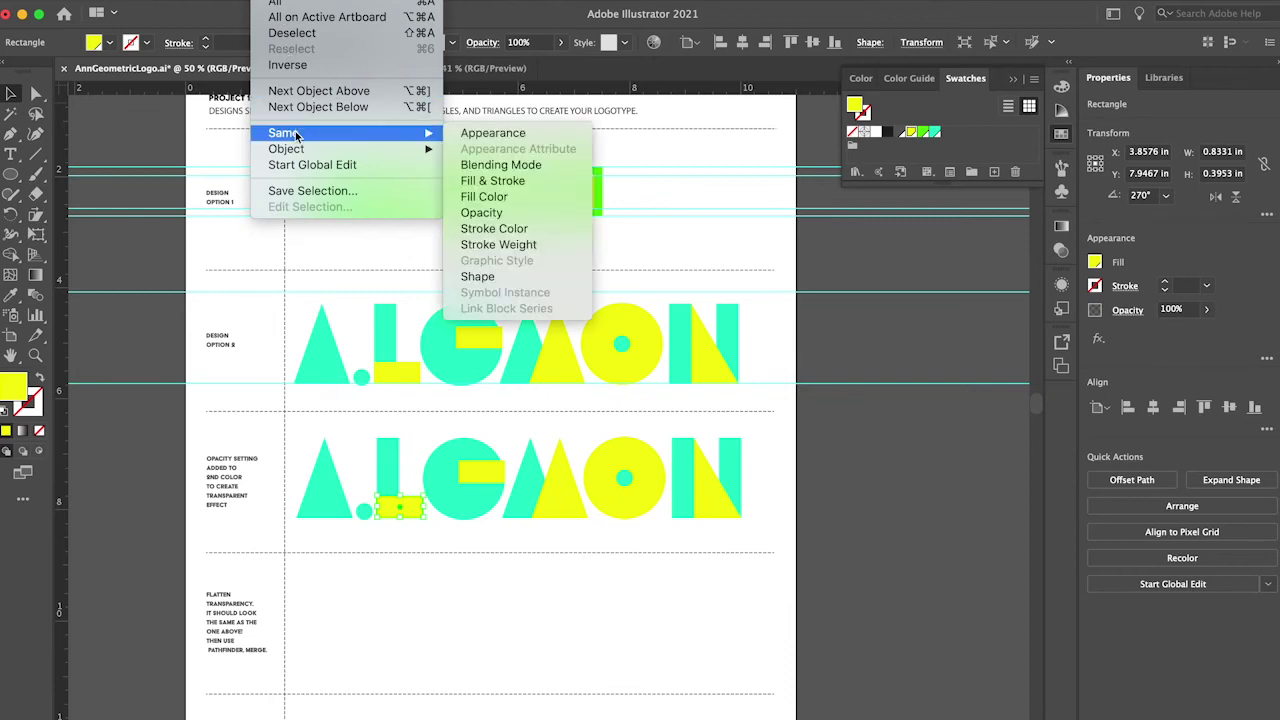
click(576, 200)
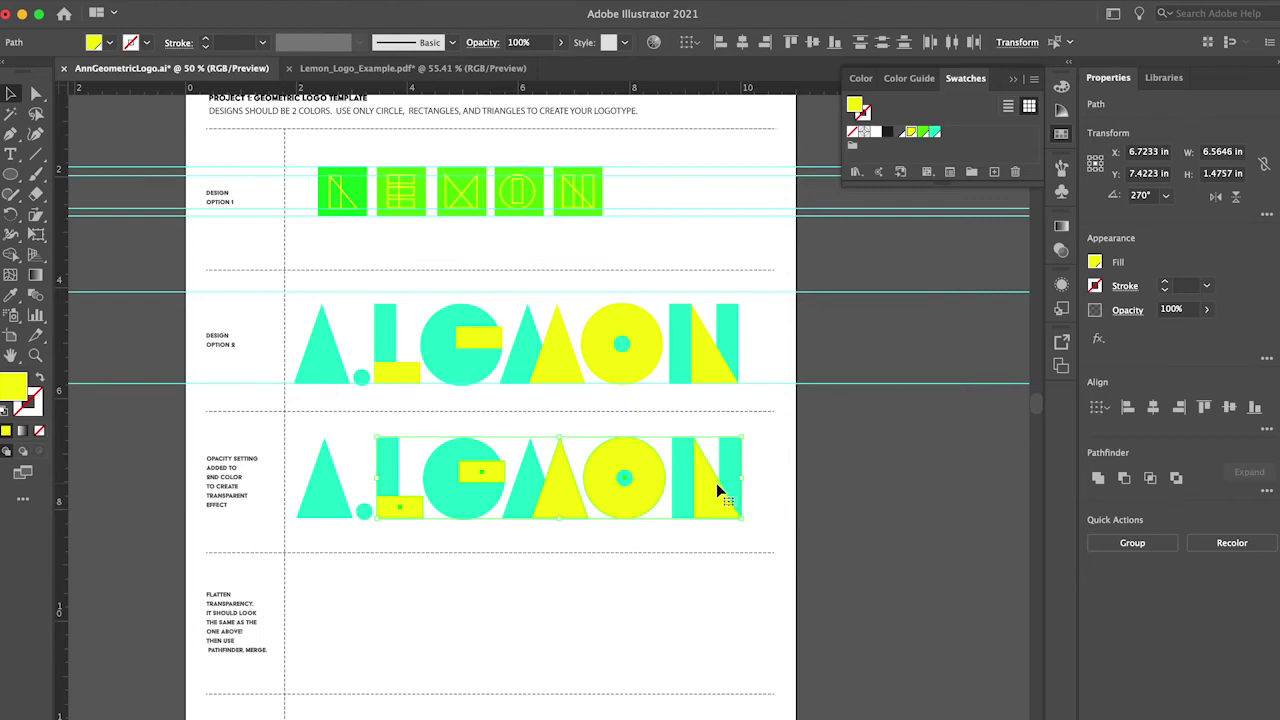
drag(1108, 77, 810, 151)
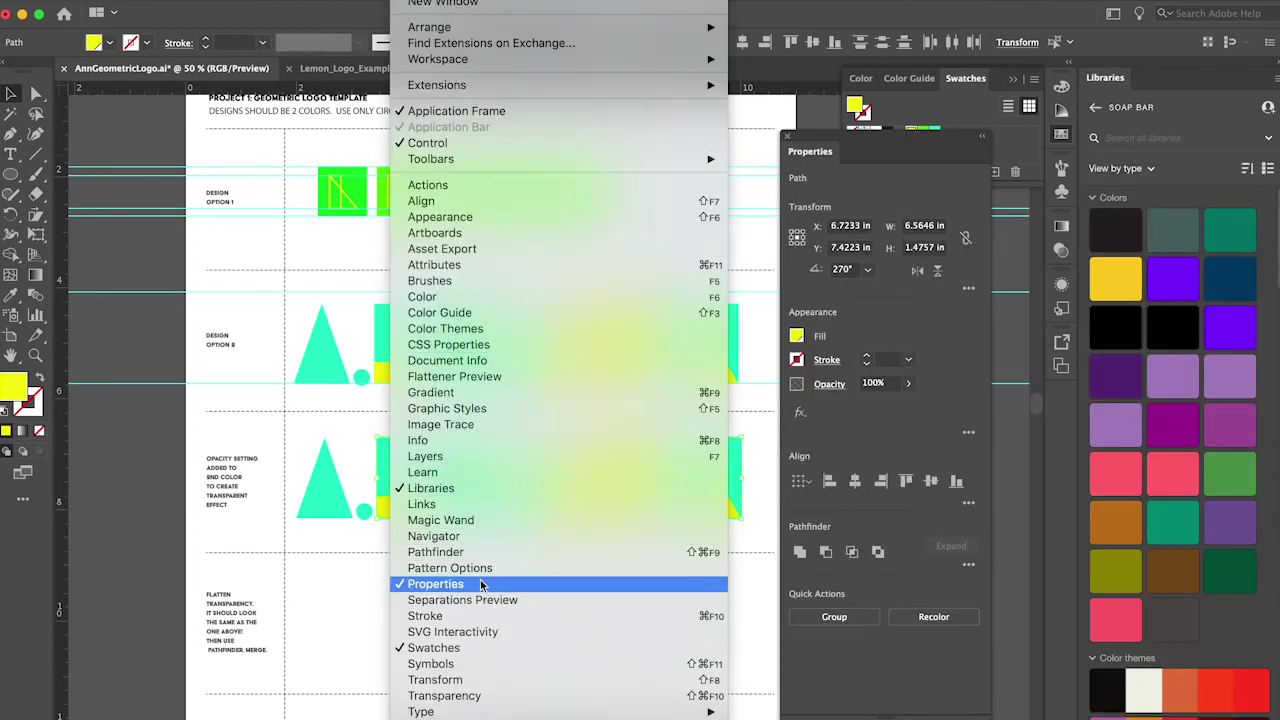
click(465, 697)
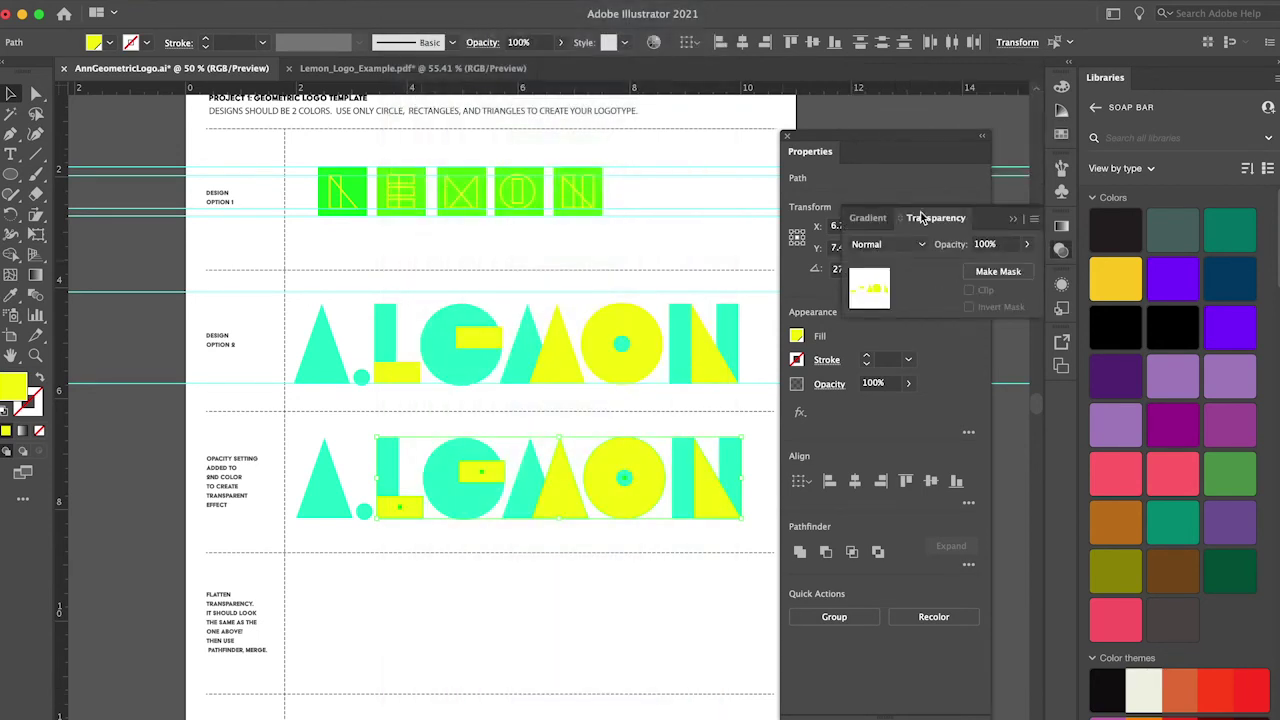
drag(943, 213, 660, 138)
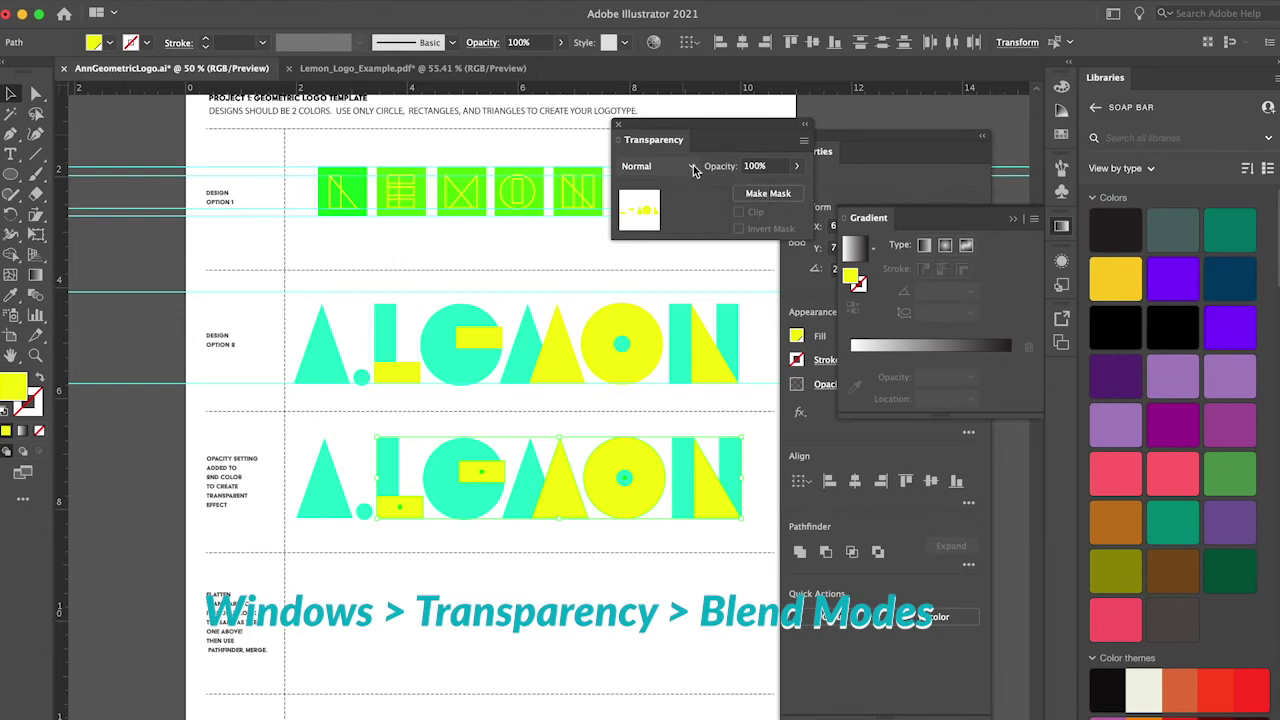
Try the Multiply blend mode on the yellow shapes of the opacity row's lettering, and undo it
click(692, 166)
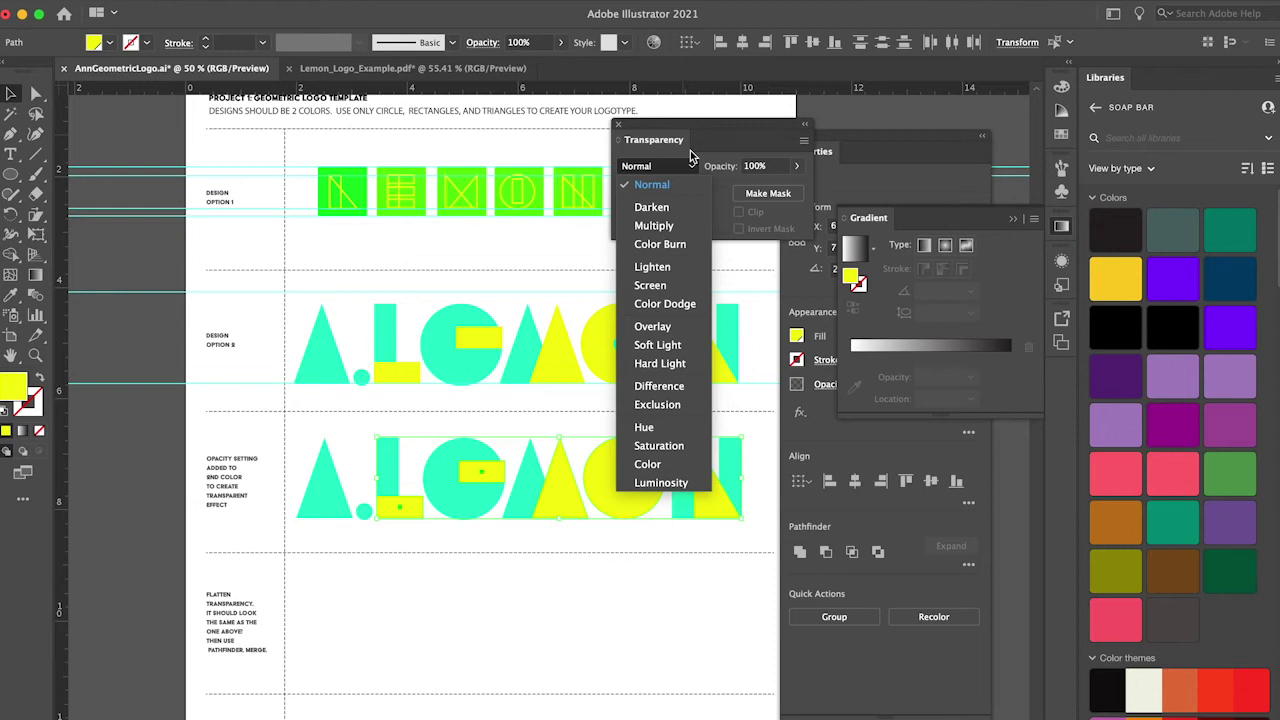
click(672, 229)
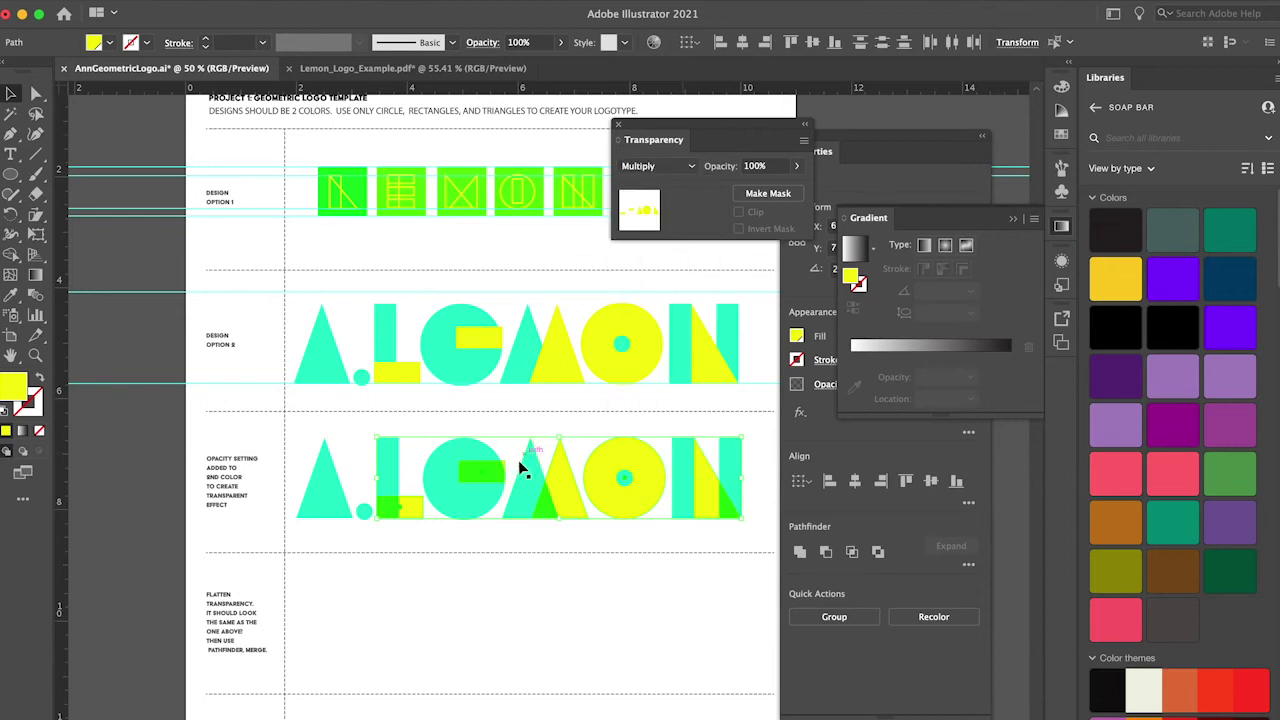
click(496, 543)
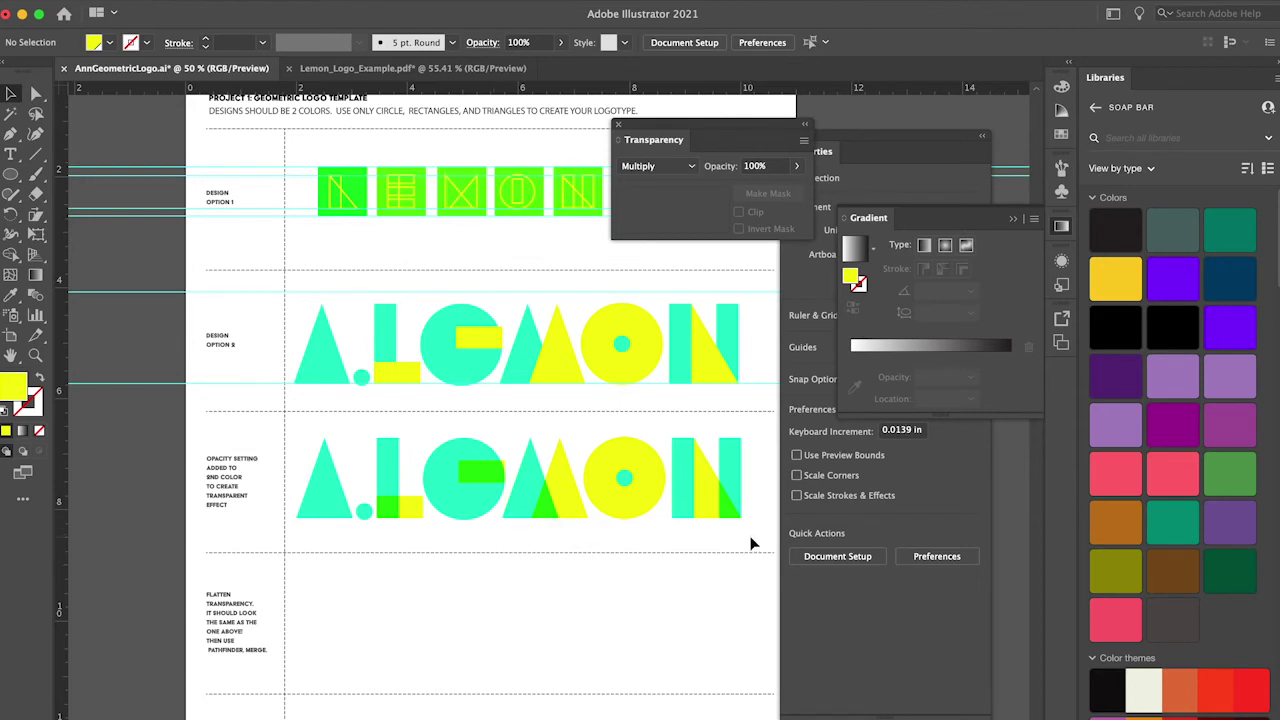
drag(752, 543, 732, 508)
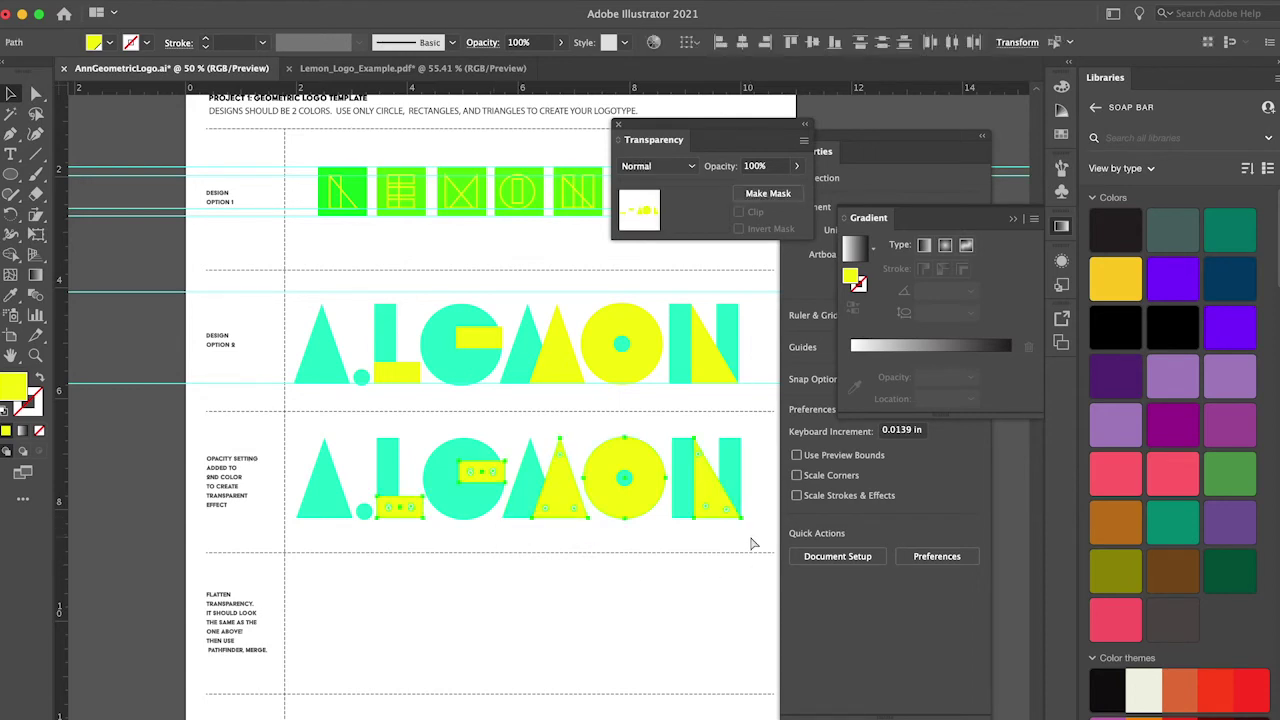
Try the Lighten and Color Burn blend modes on the selected yellow shapes, and set the mode to Darken
click(691, 168)
click(672, 264)
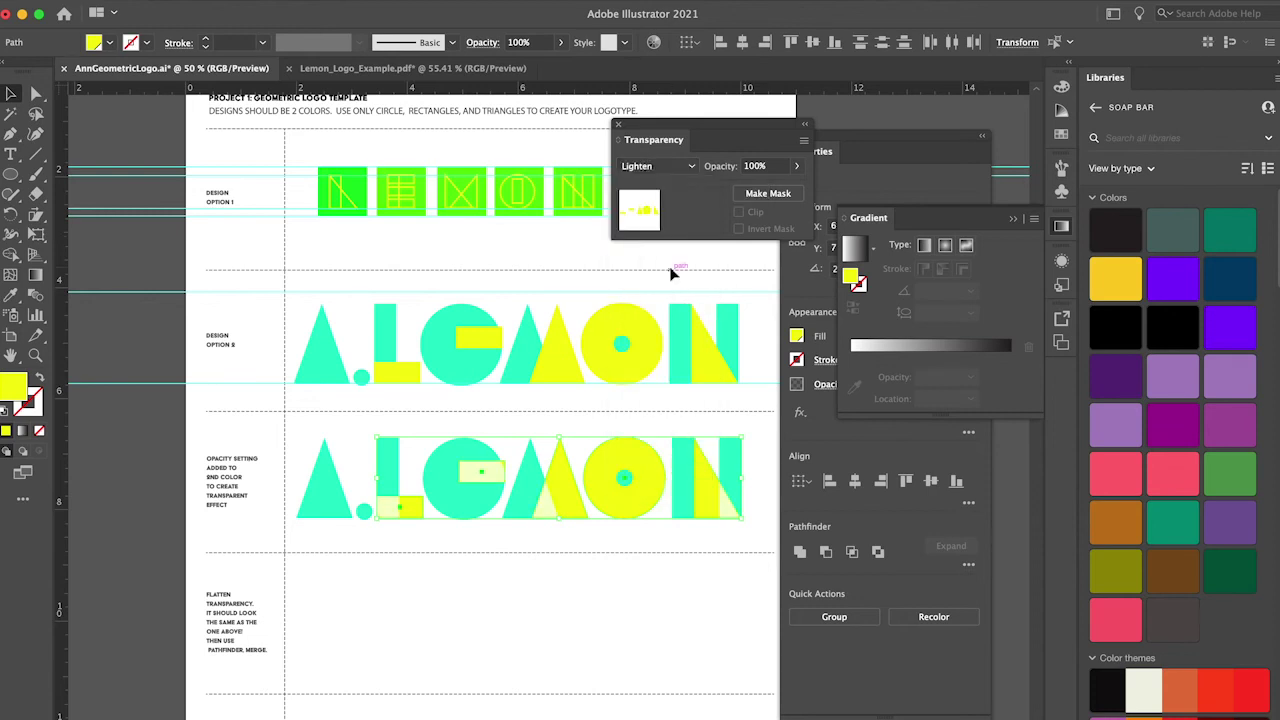
click(691, 166)
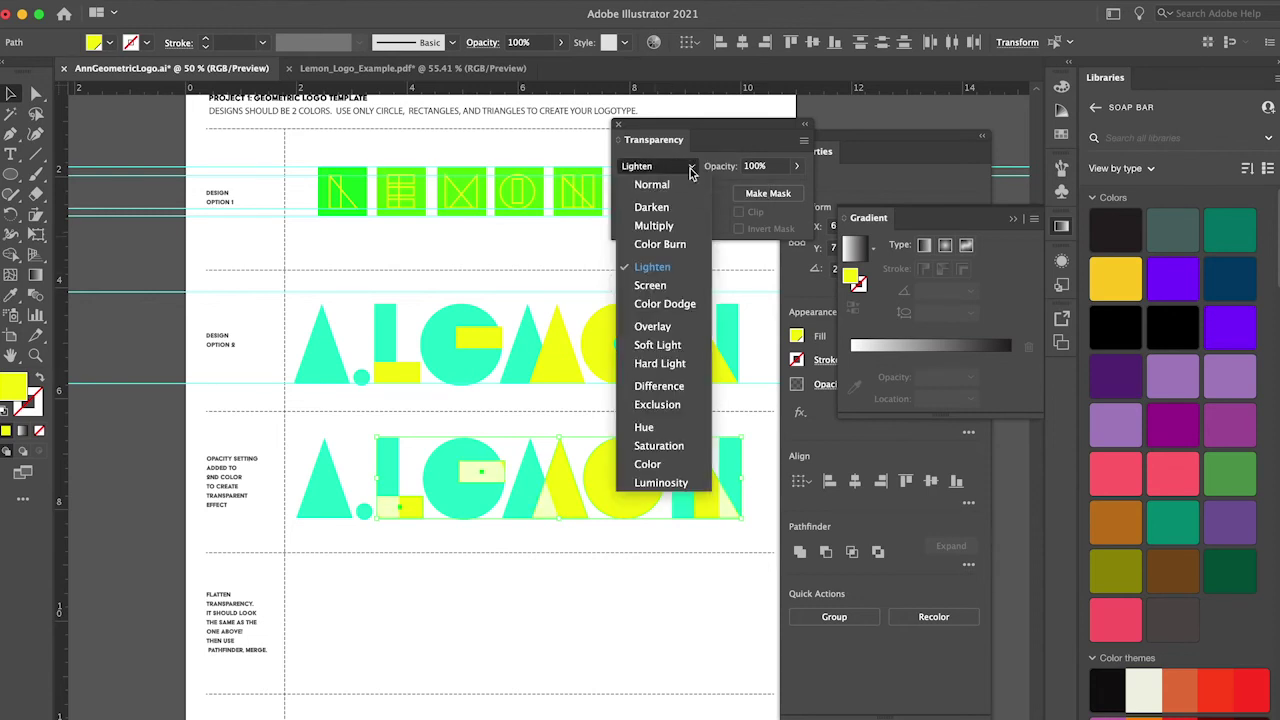
click(663, 245)
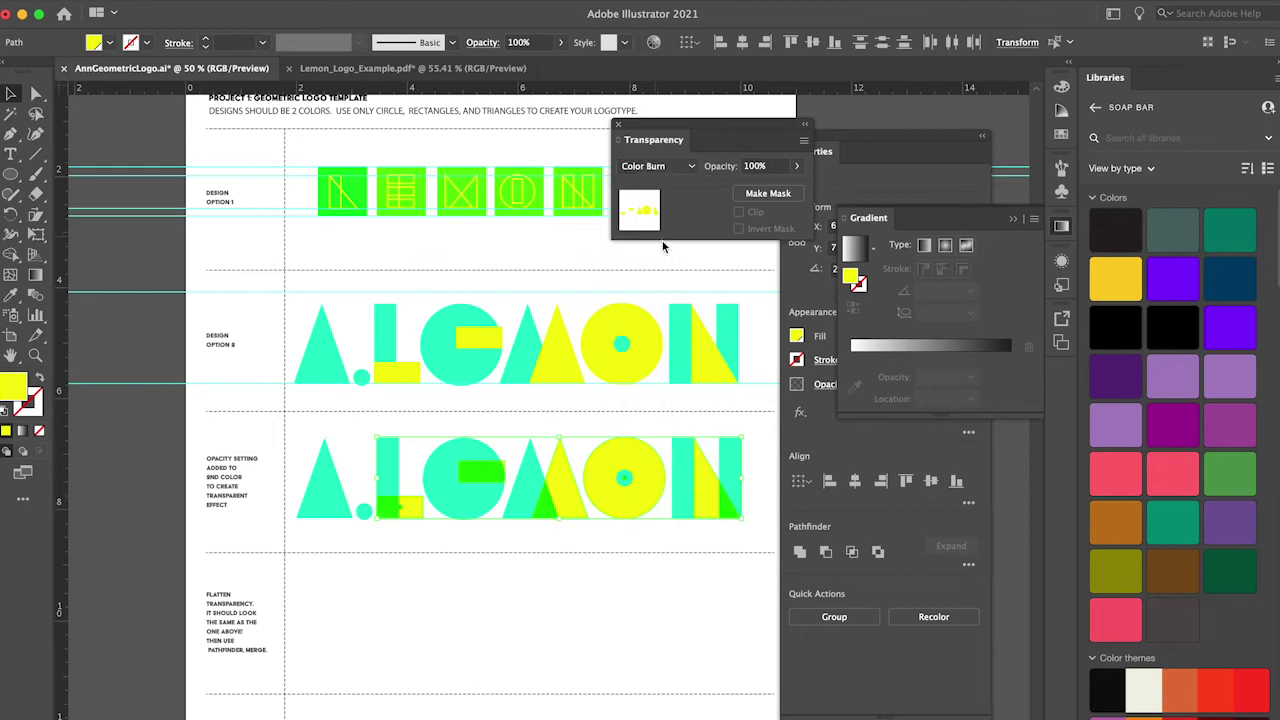
click(691, 167)
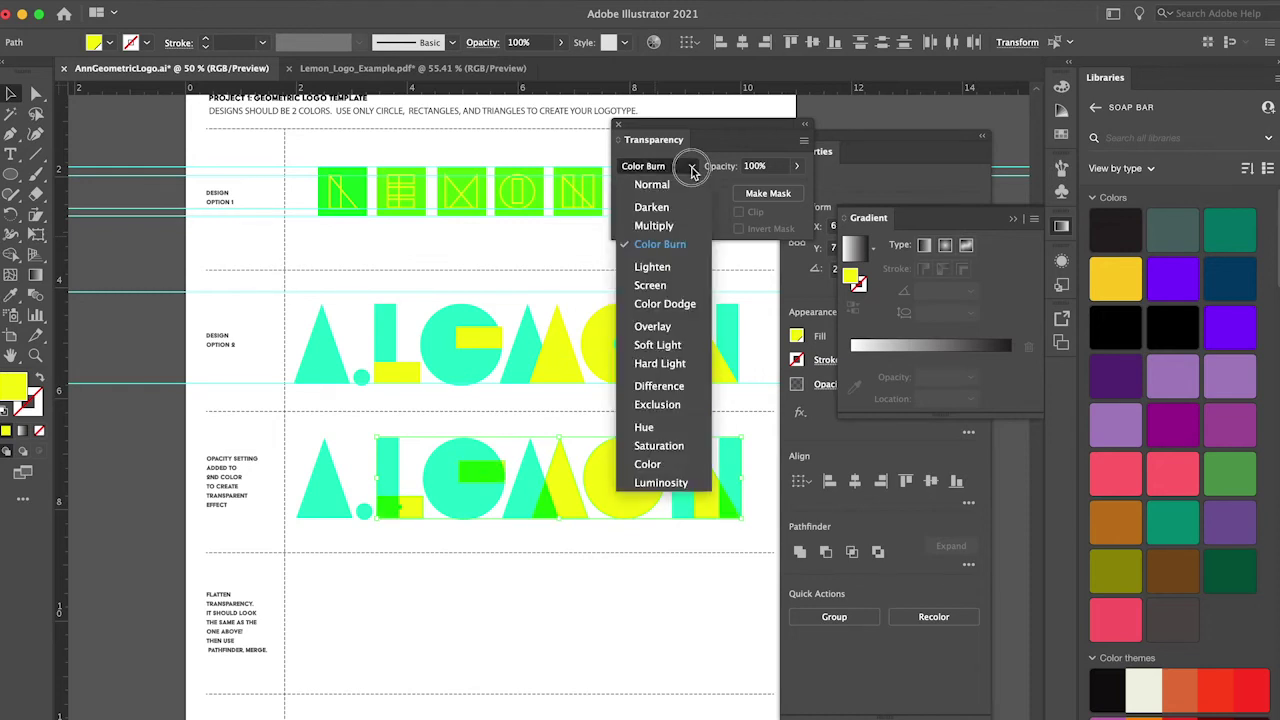
click(664, 208)
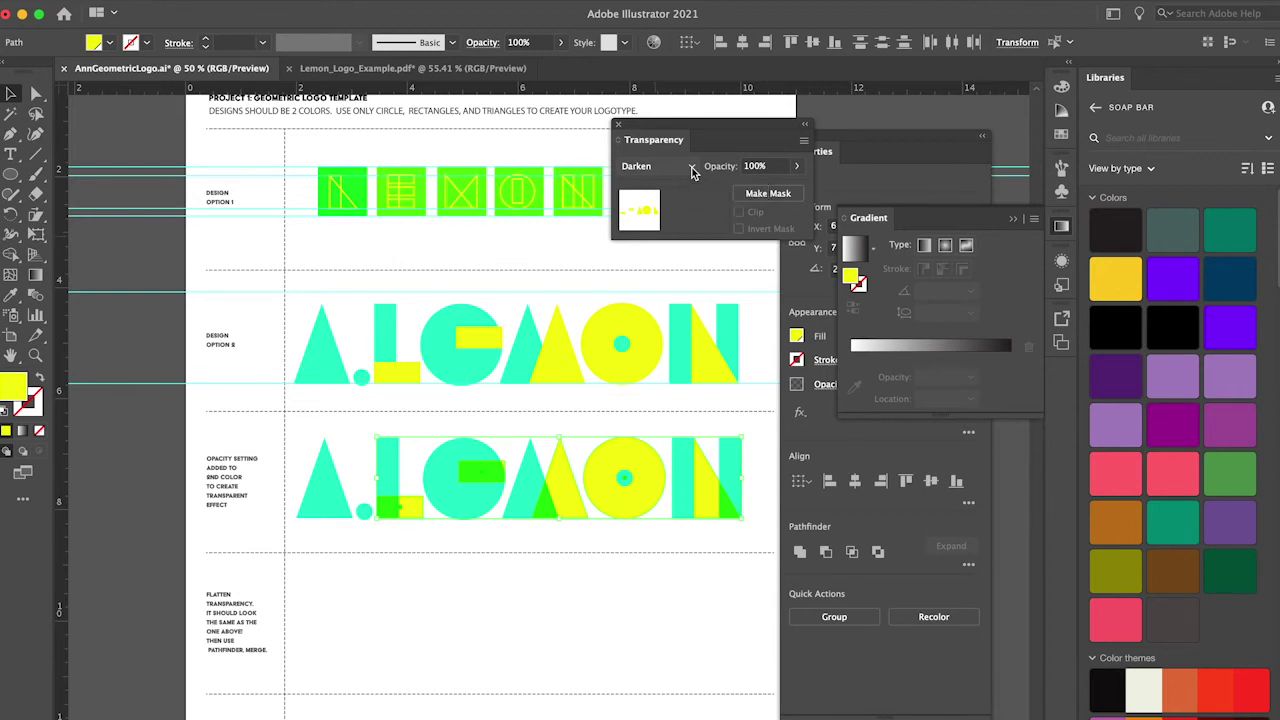
Set the blend mode of the opacity row's yellow shapes to Exclusion, and deselect them
click(692, 170)
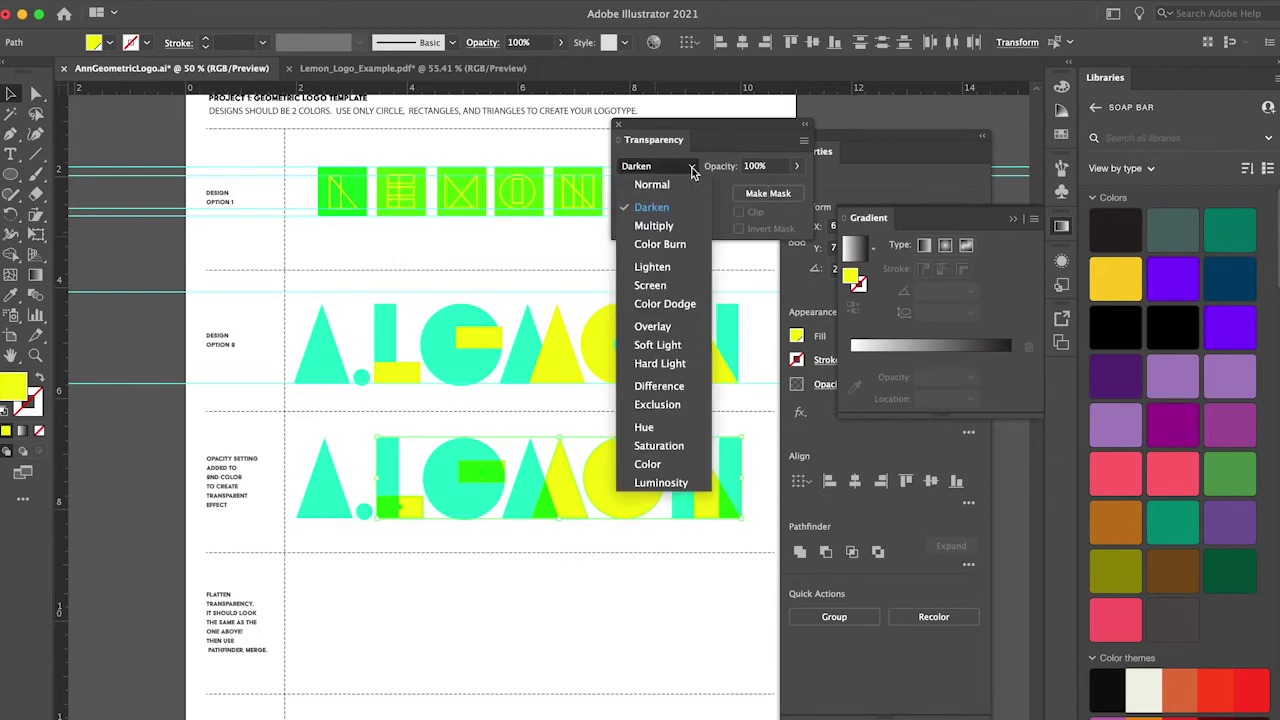
click(680, 405)
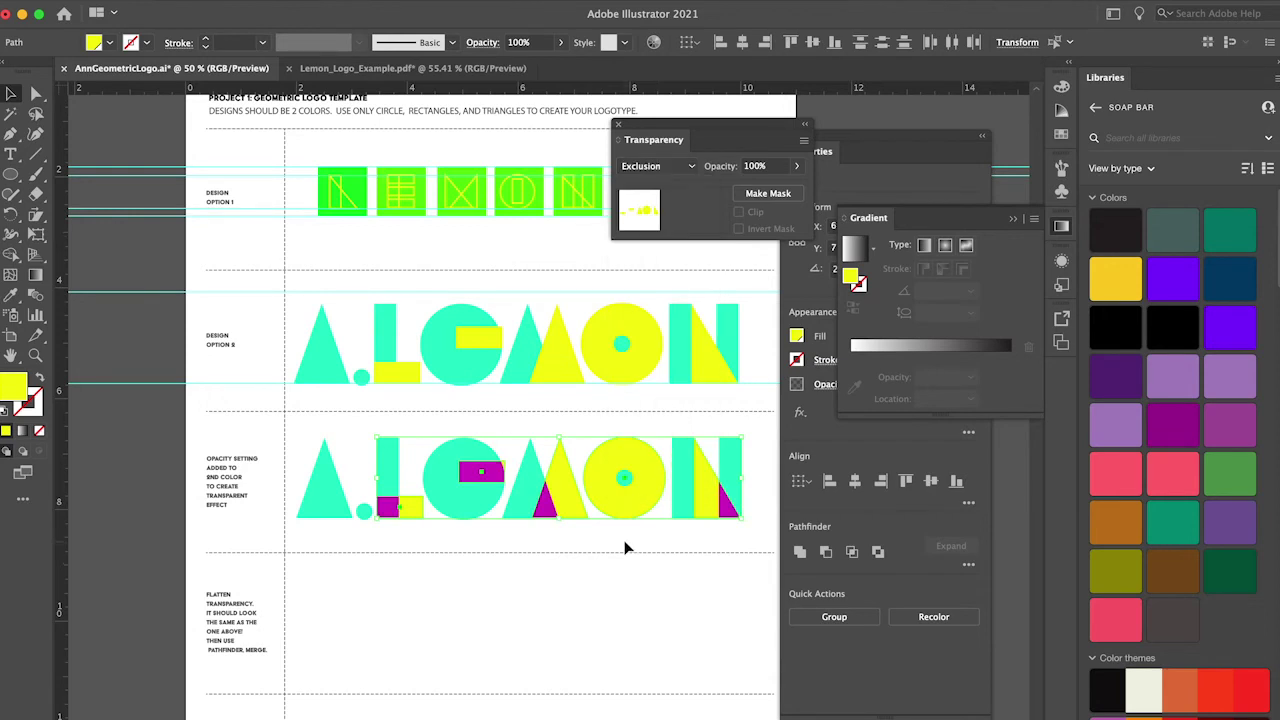
click(611, 580)
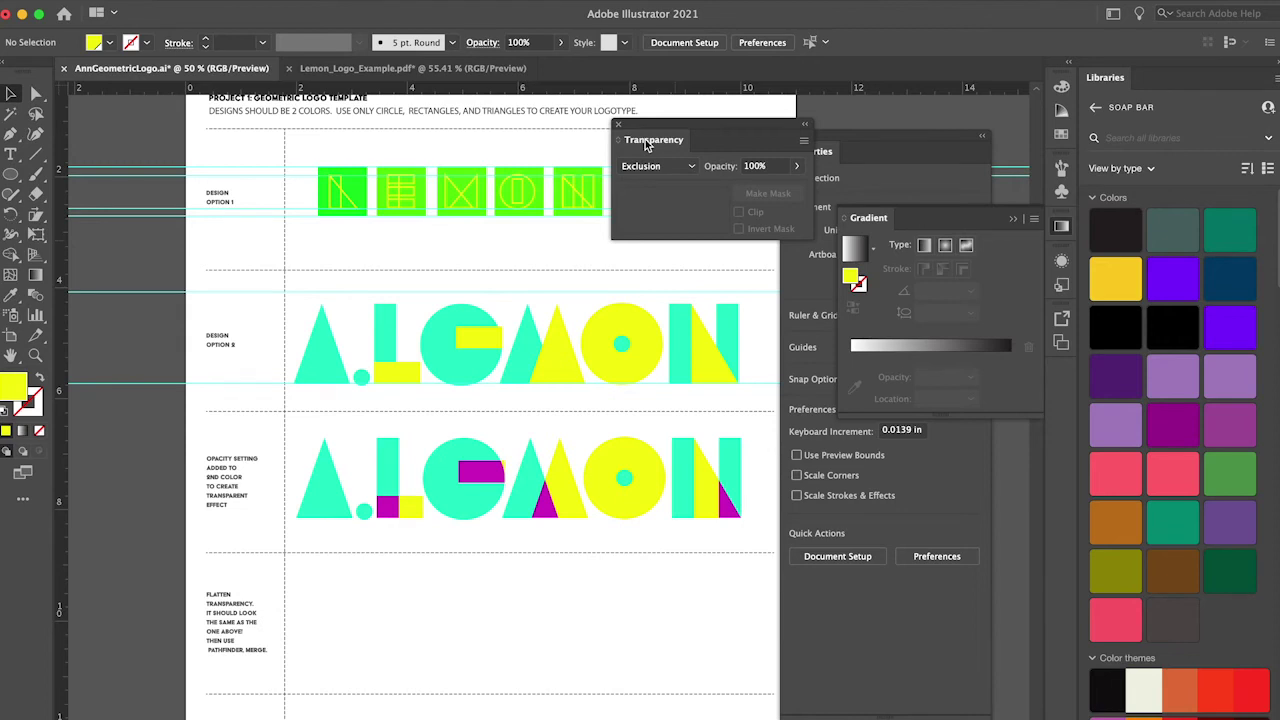
Try the Overlay blend mode with nothing selected, and return the mode to Exclusion
click(692, 167)
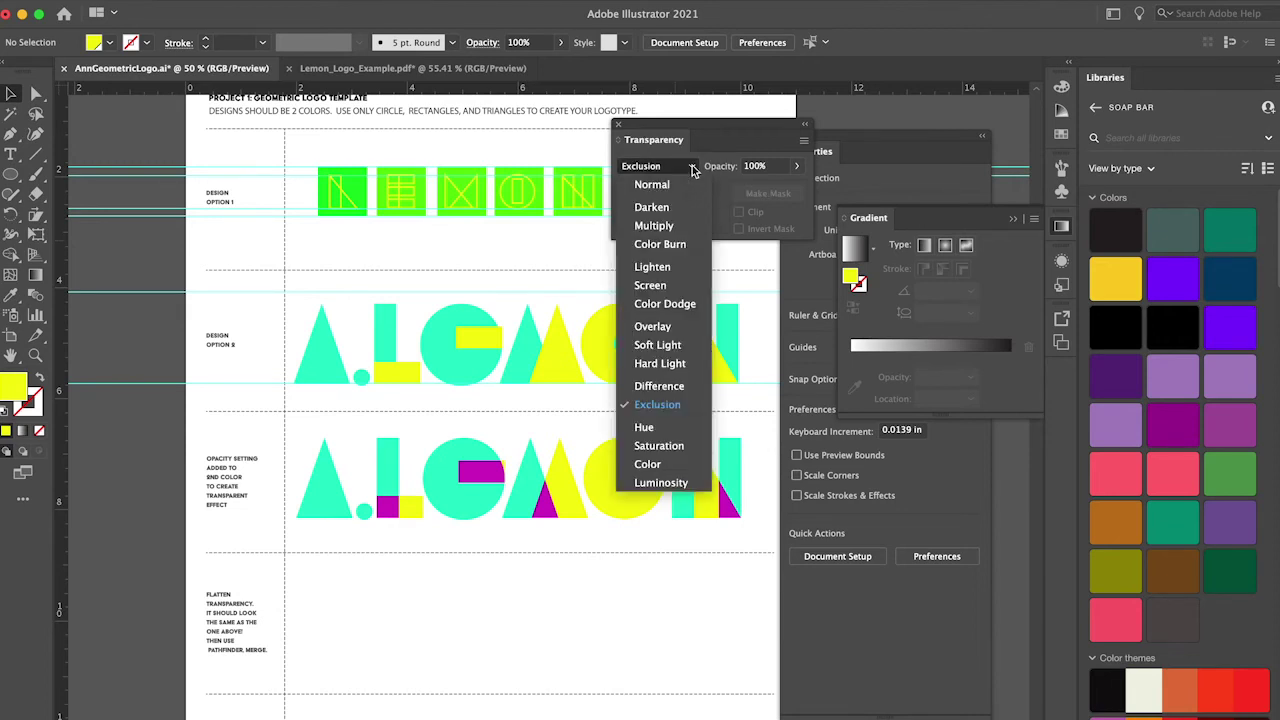
click(646, 326)
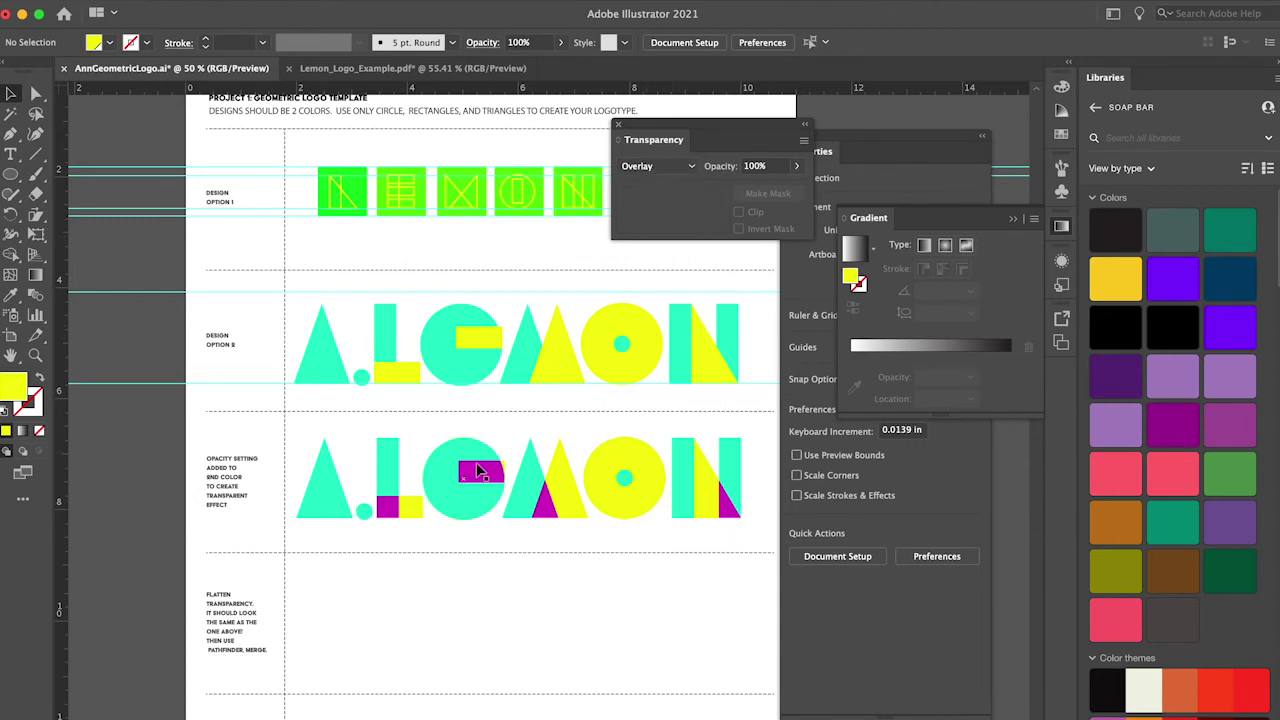
click(689, 168)
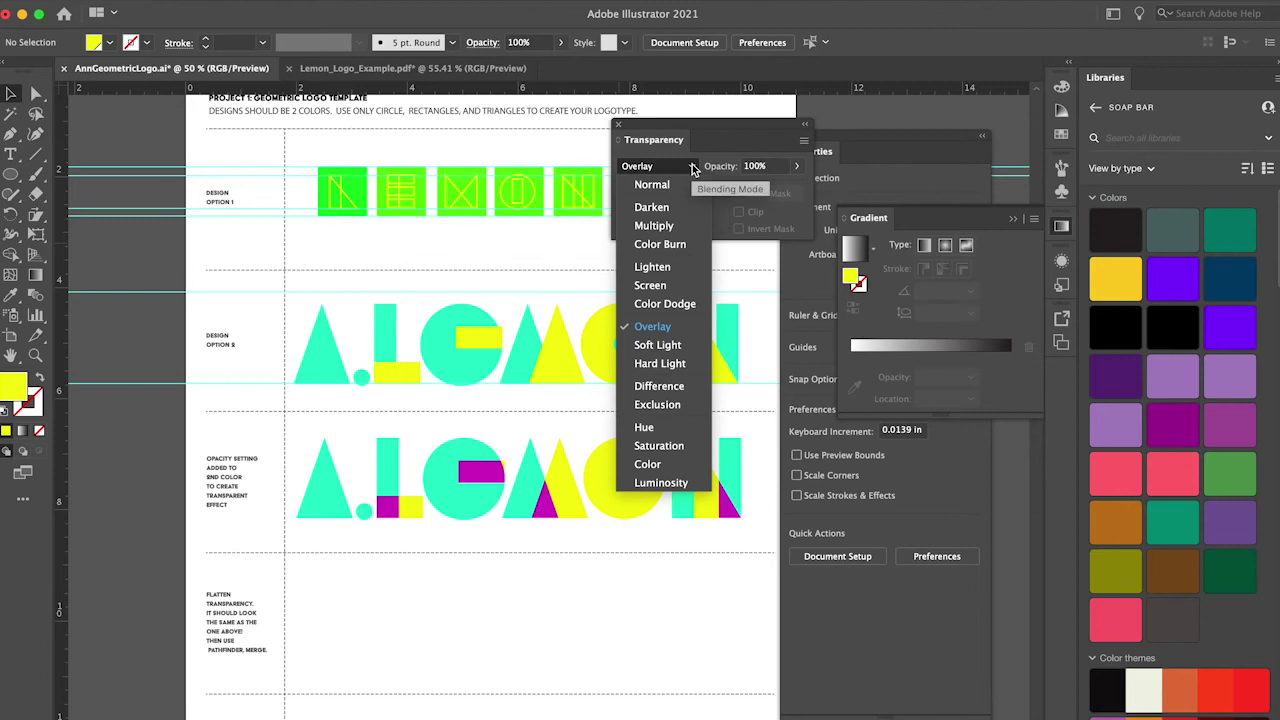
click(657, 405)
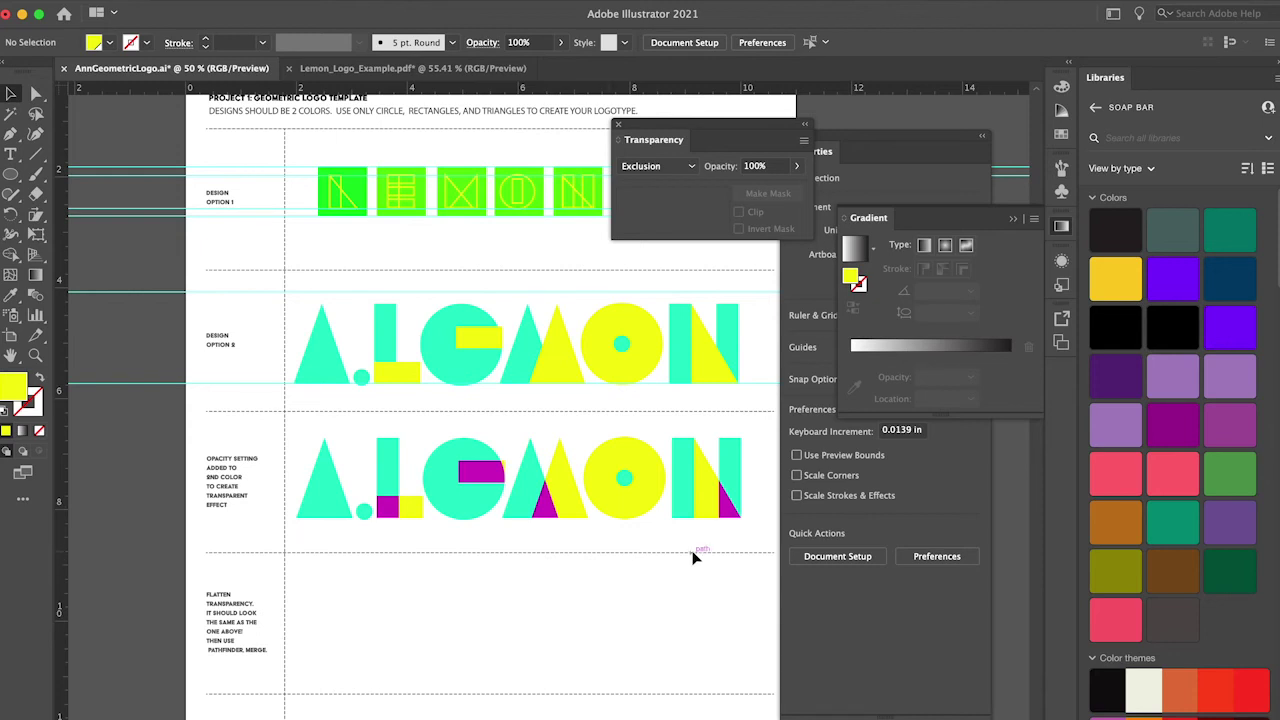
Copy the opacity row's lettering straight down into the flatten transparency row, and lock the original lettering in the opacity row
drag(750, 534, 301, 436)
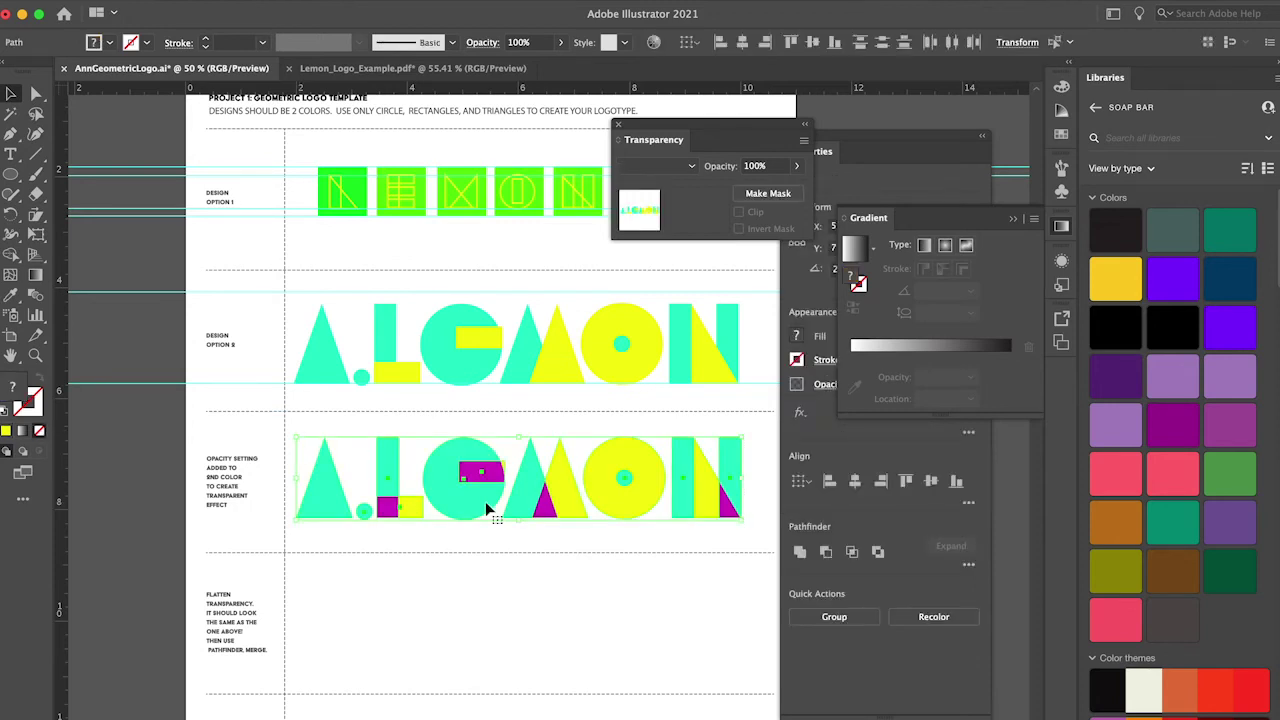
drag(482, 494, 484, 638)
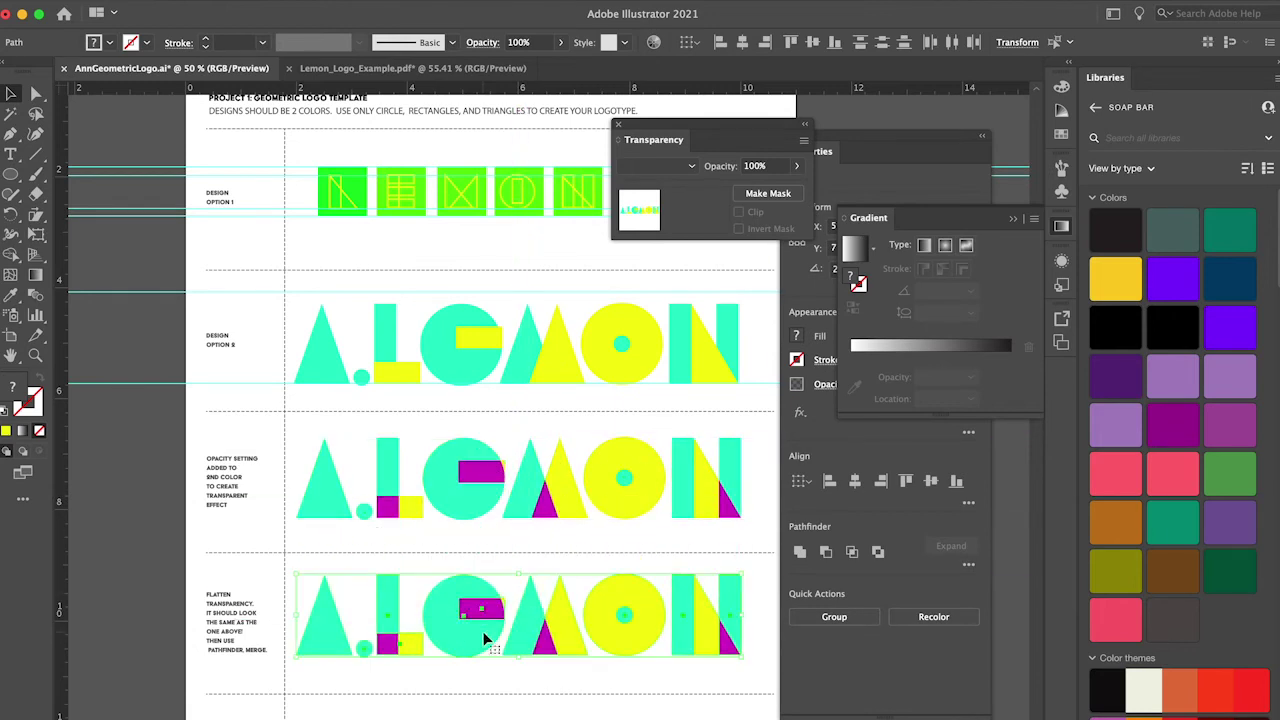
drag(766, 533, 296, 418)
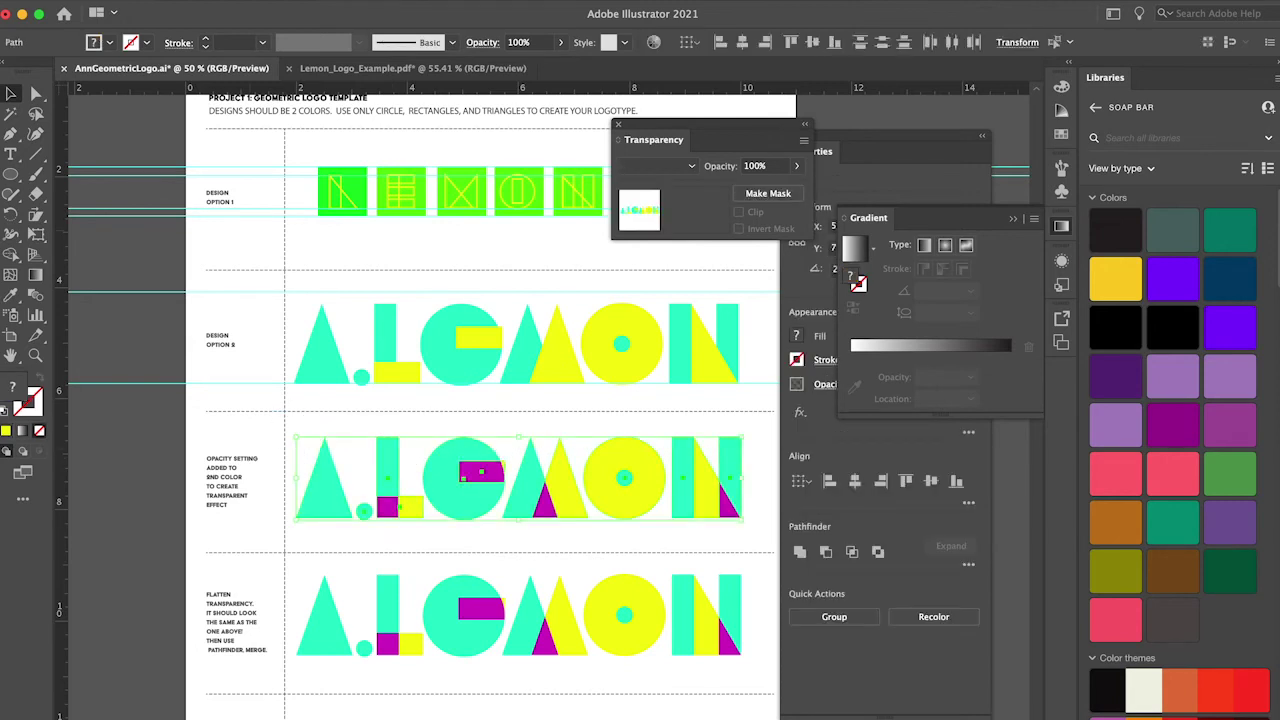
click(180, 0)
mouse_move(230, 91)
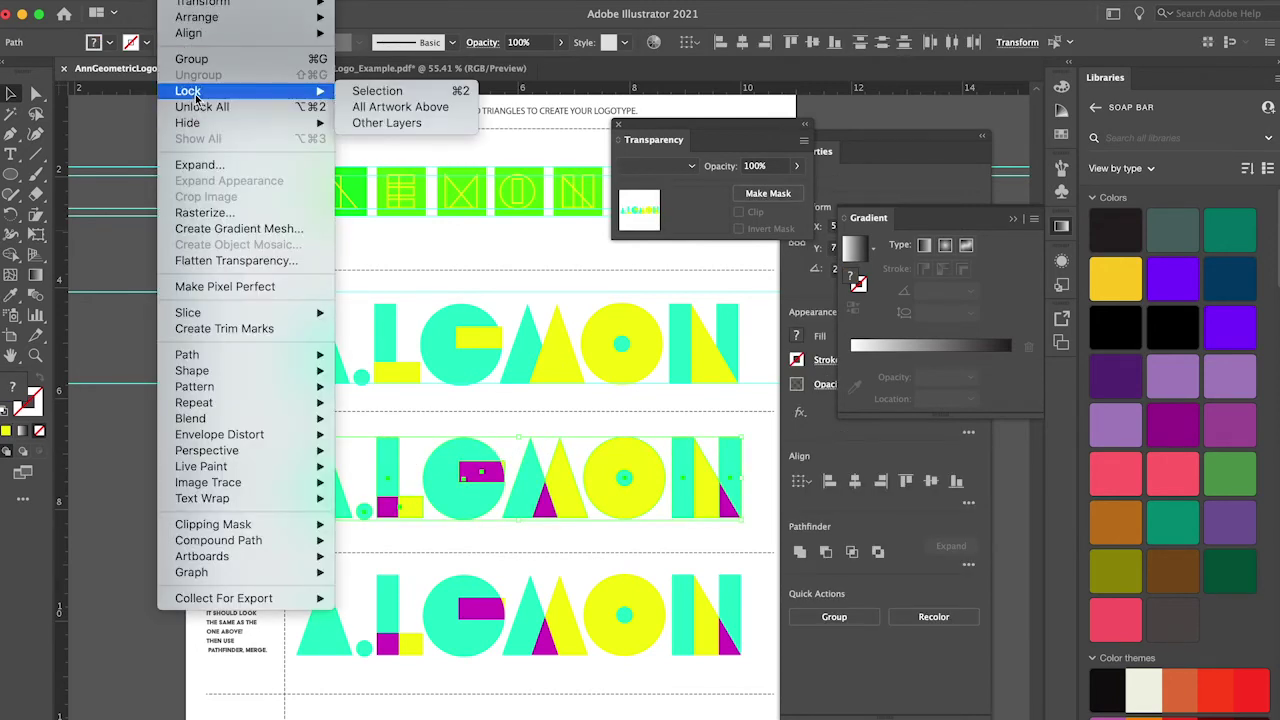
click(392, 92)
Flatten the transparency of the lettering in the flatten row using the Medium Resolution preset, and deselect it
scroll(315, 590, down, 3)
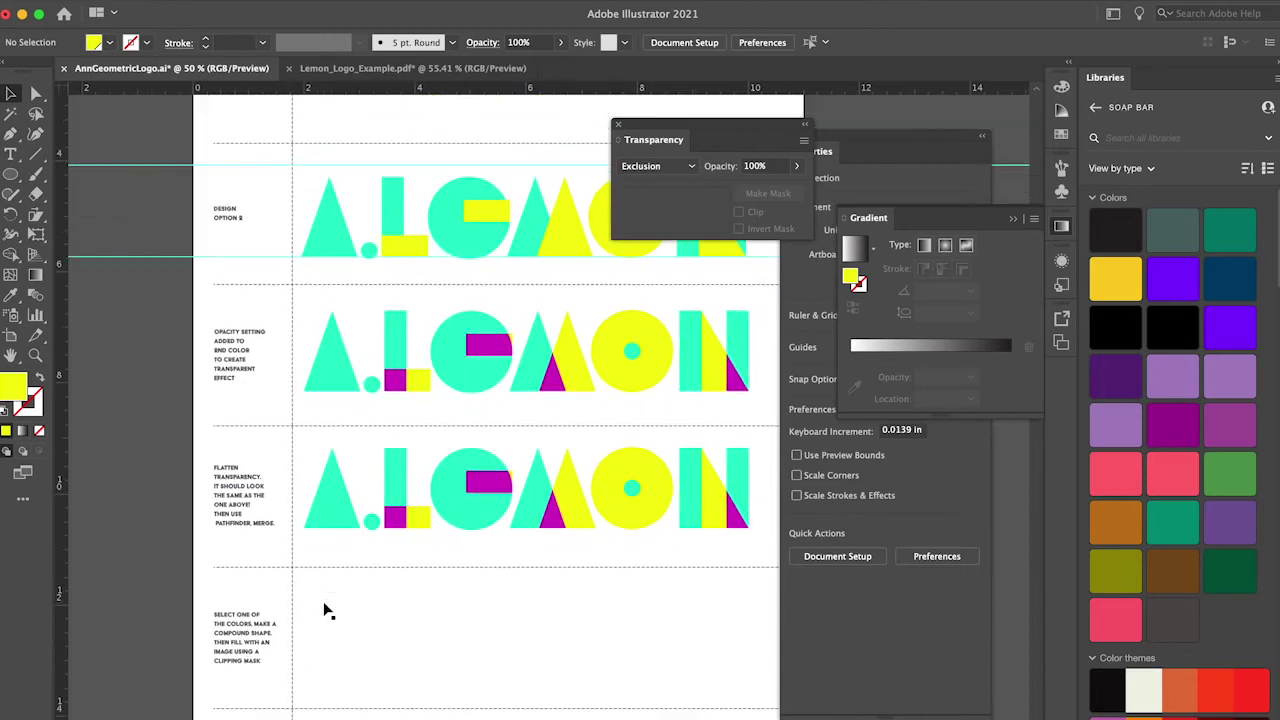
key(z)
scroll(494, 520, down, 2)
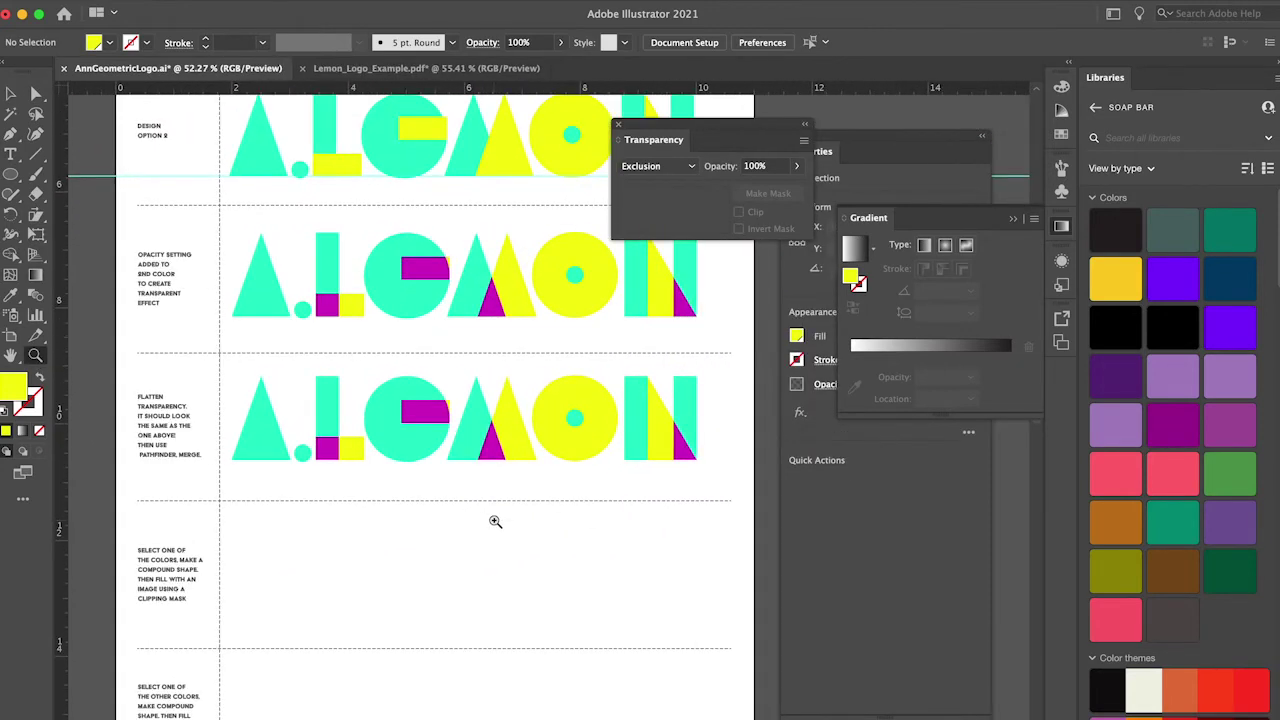
click(11, 93)
drag(238, 358, 723, 486)
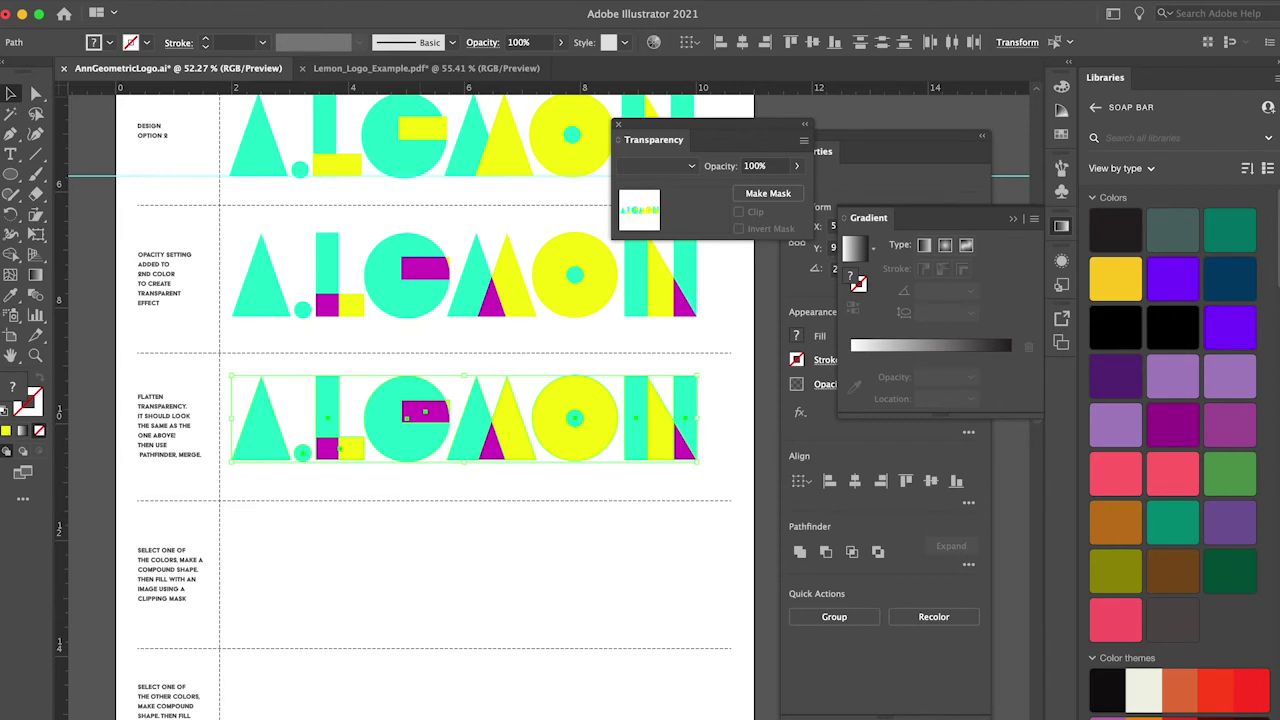
click(185, 0)
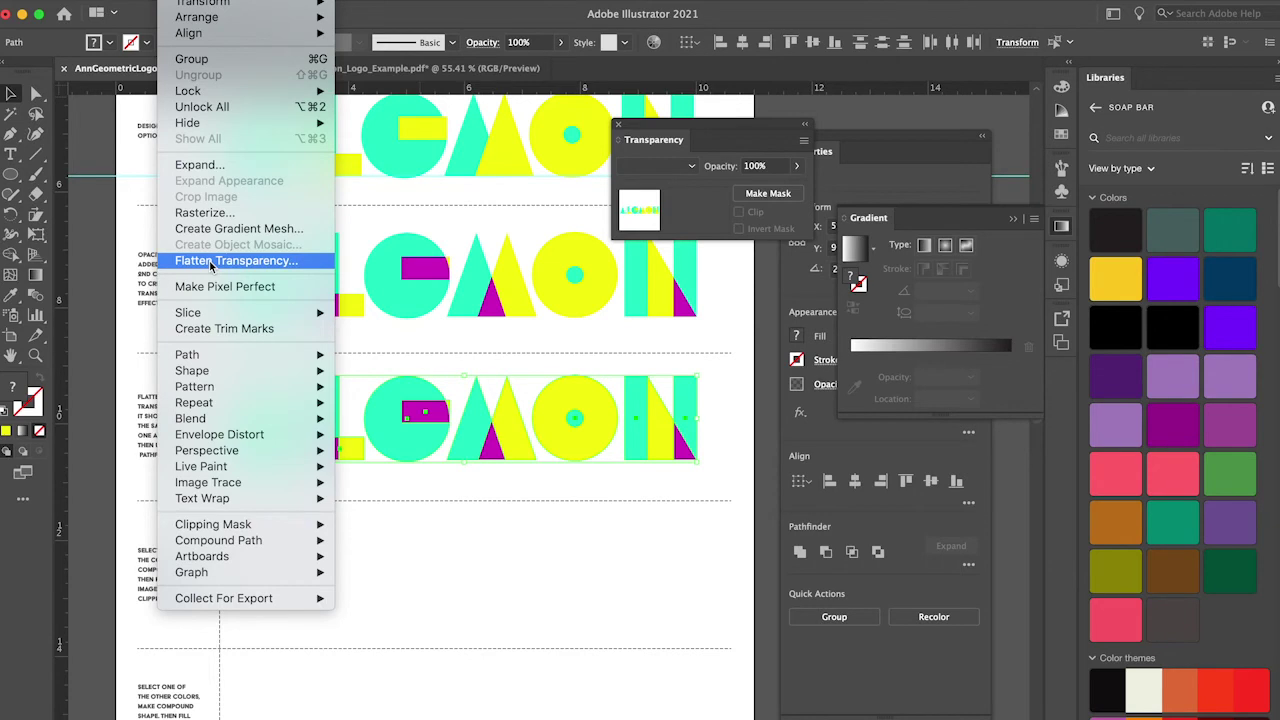
click(210, 262)
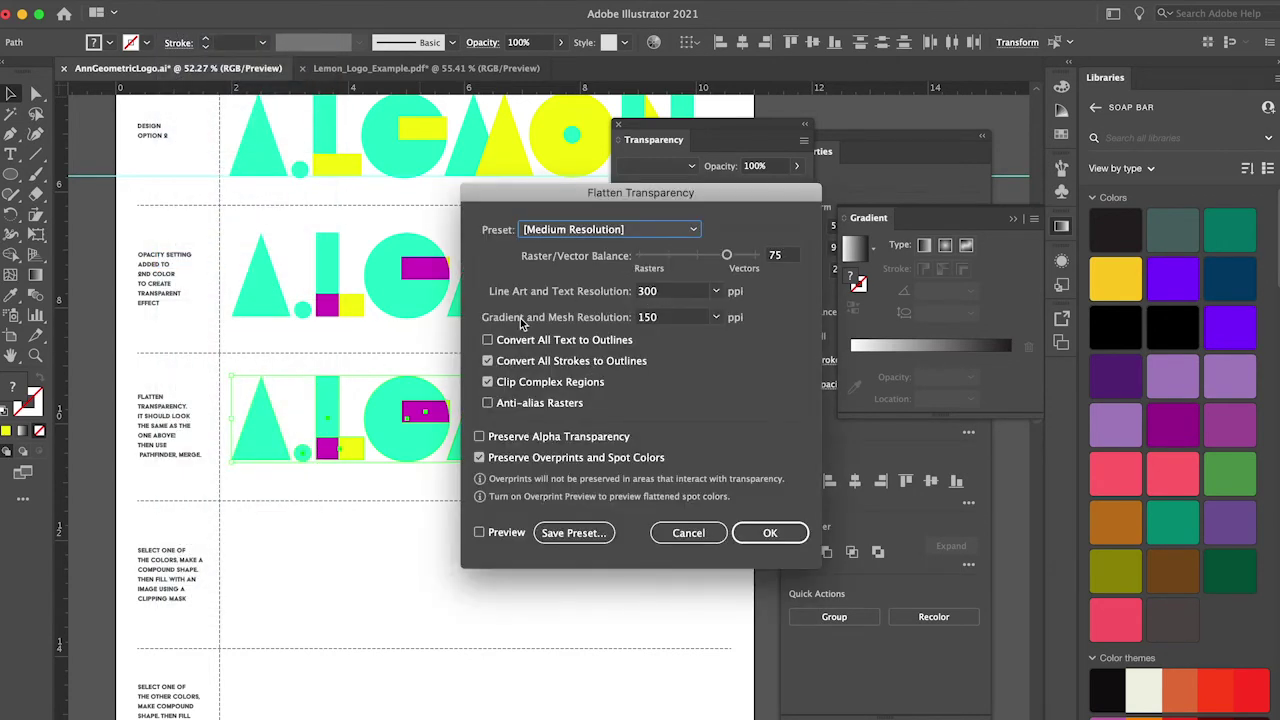
click(762, 541)
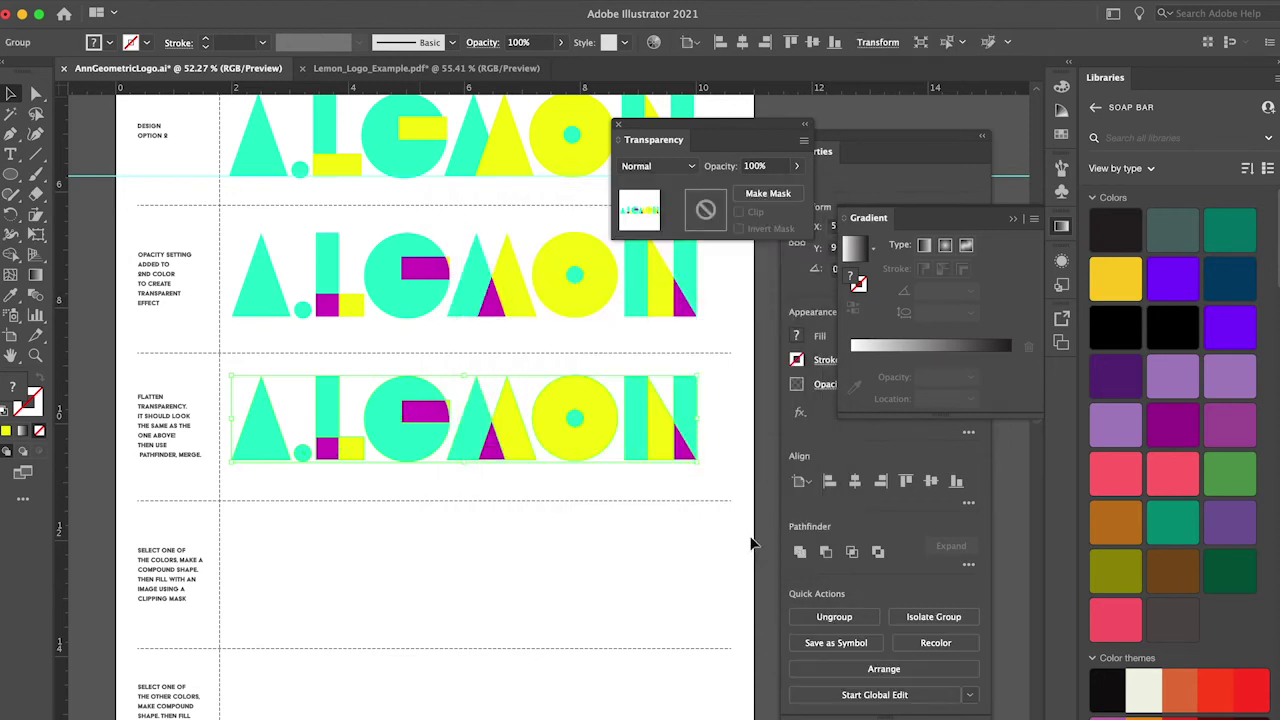
click(494, 570)
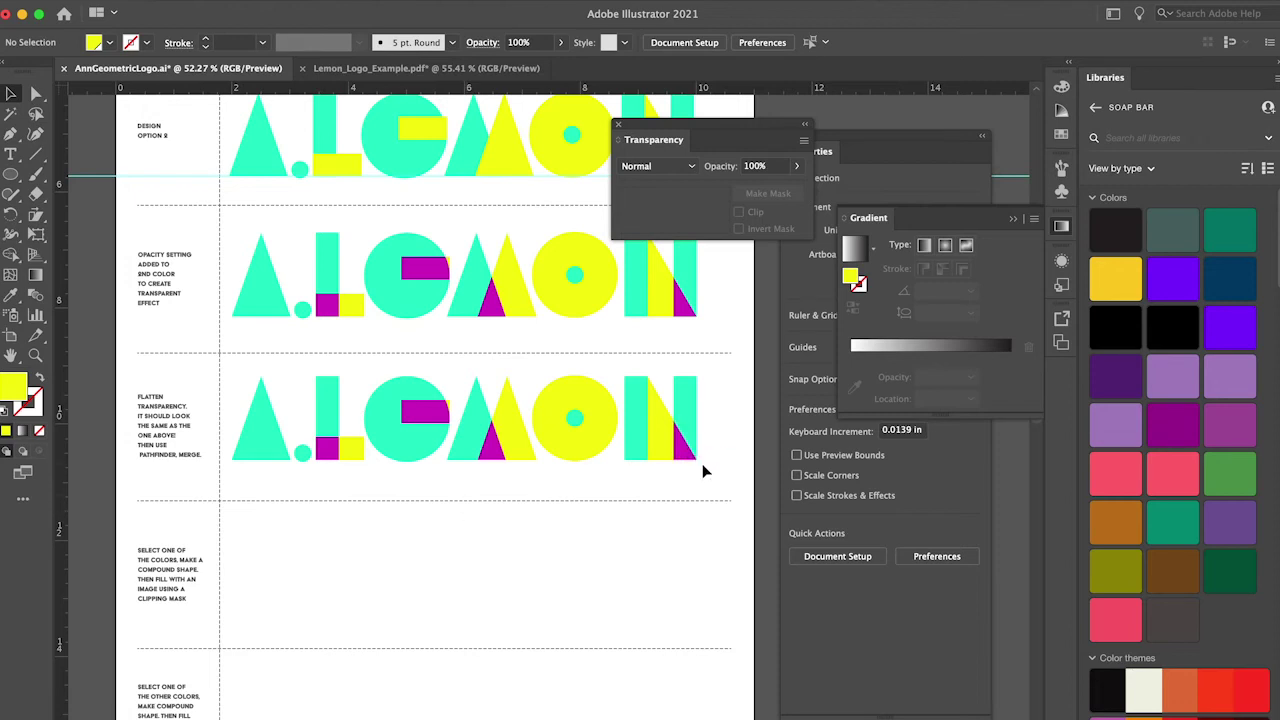
Put away the Transparency and Gradient settings, and apply the Pathfinder Merge operation to the flattened lettering
drag(703, 470, 234, 369)
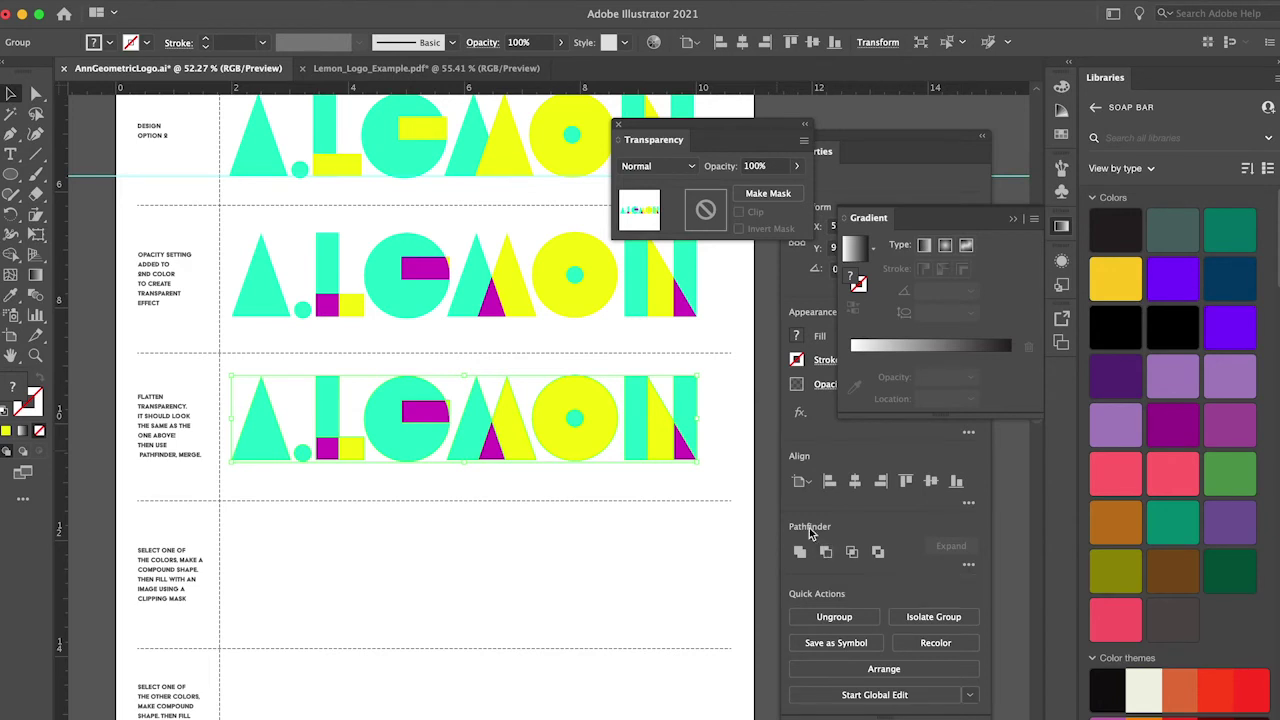
click(617, 125)
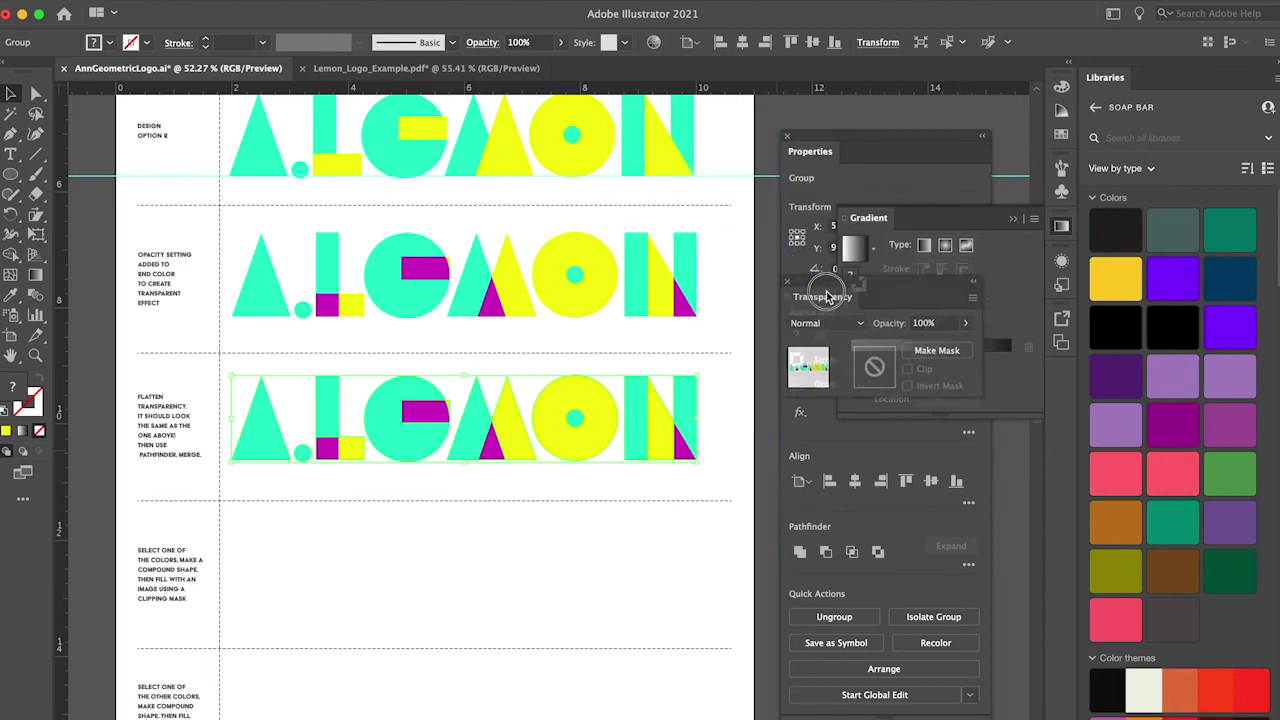
click(843, 217)
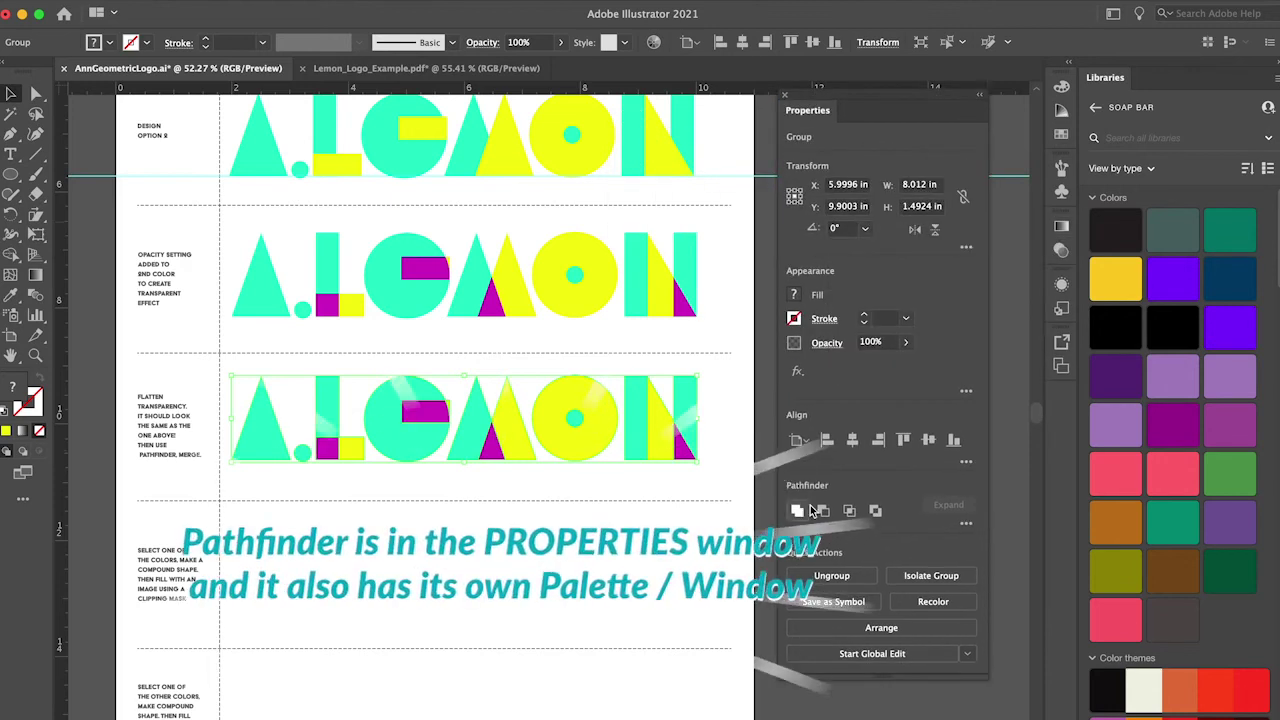
click(965, 523)
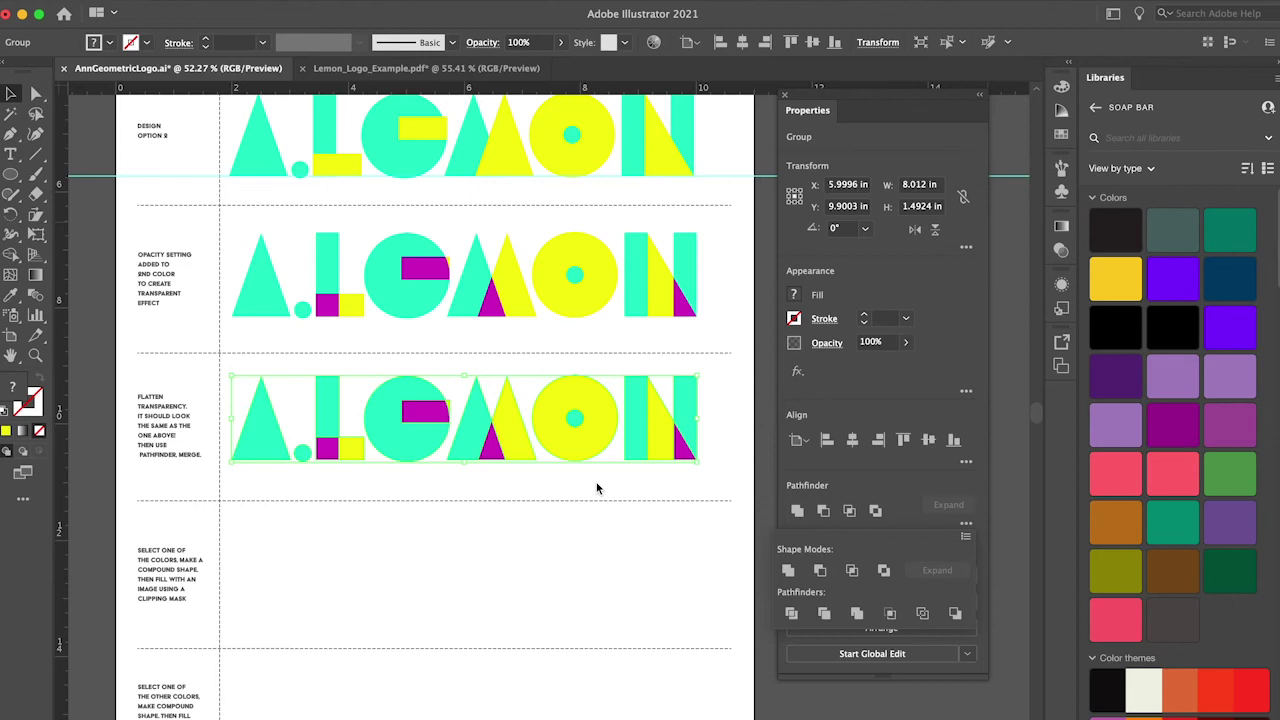
key(Escape)
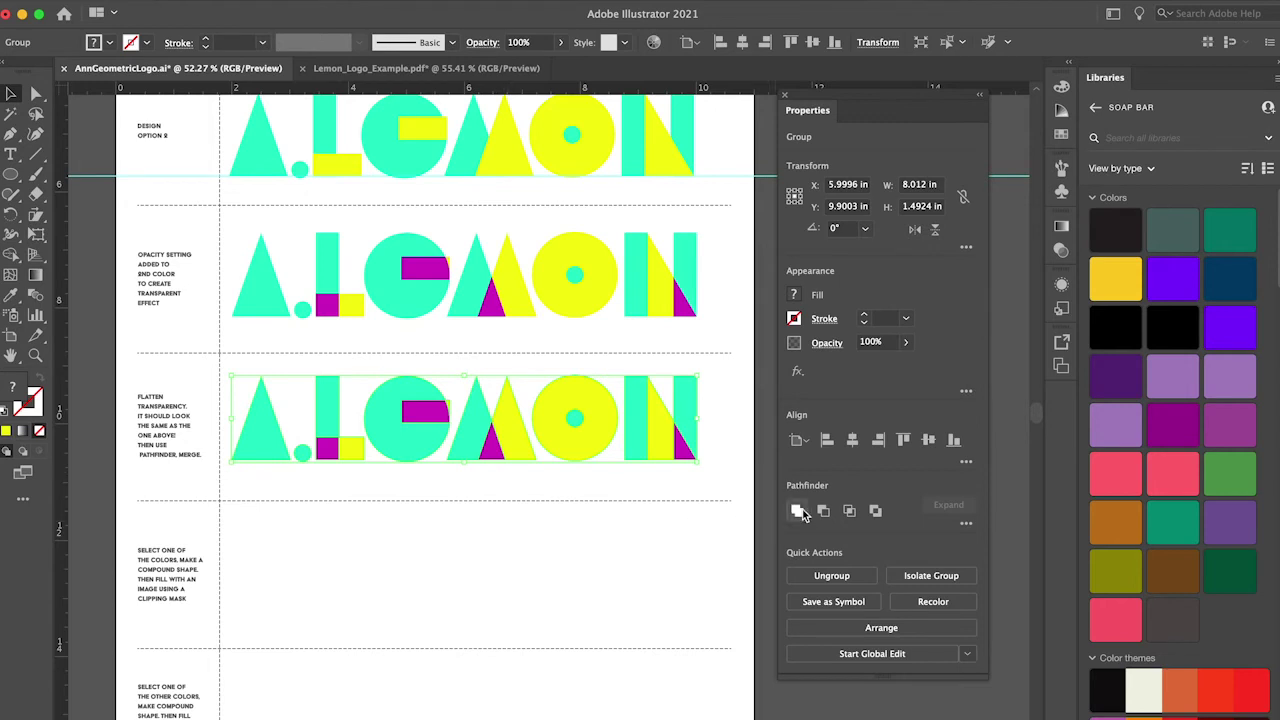
click(966, 523)
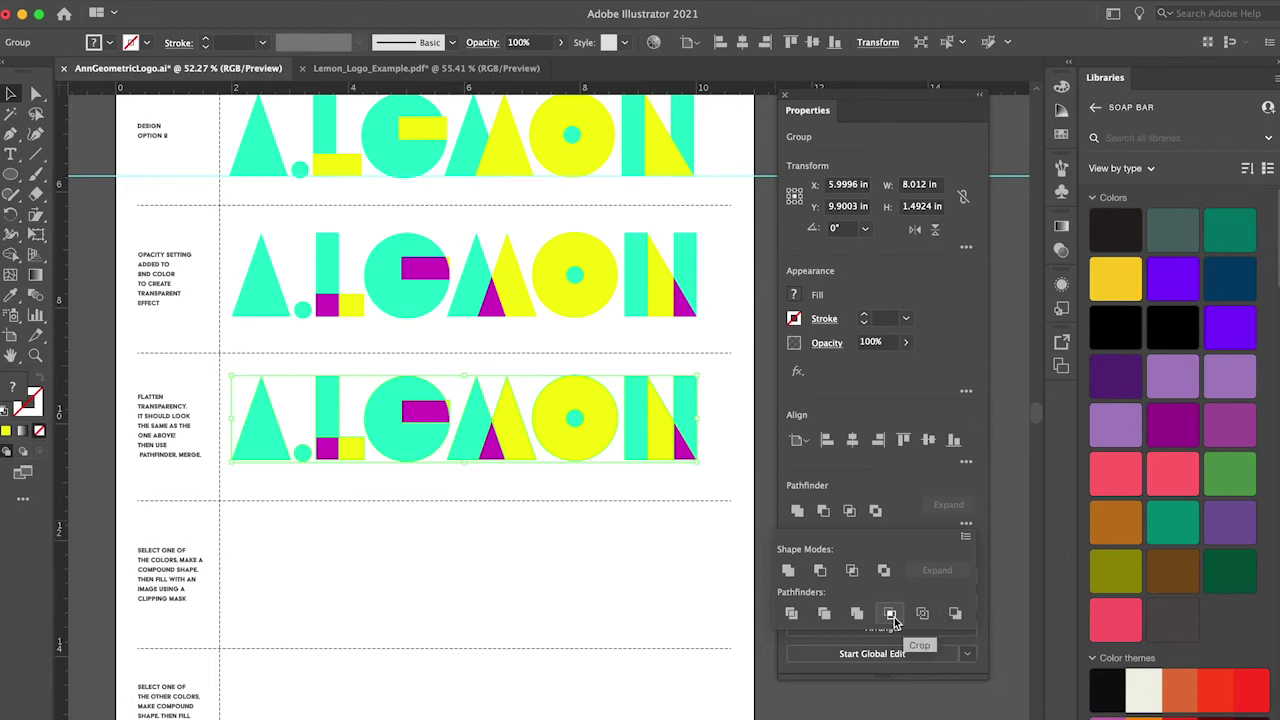
click(857, 614)
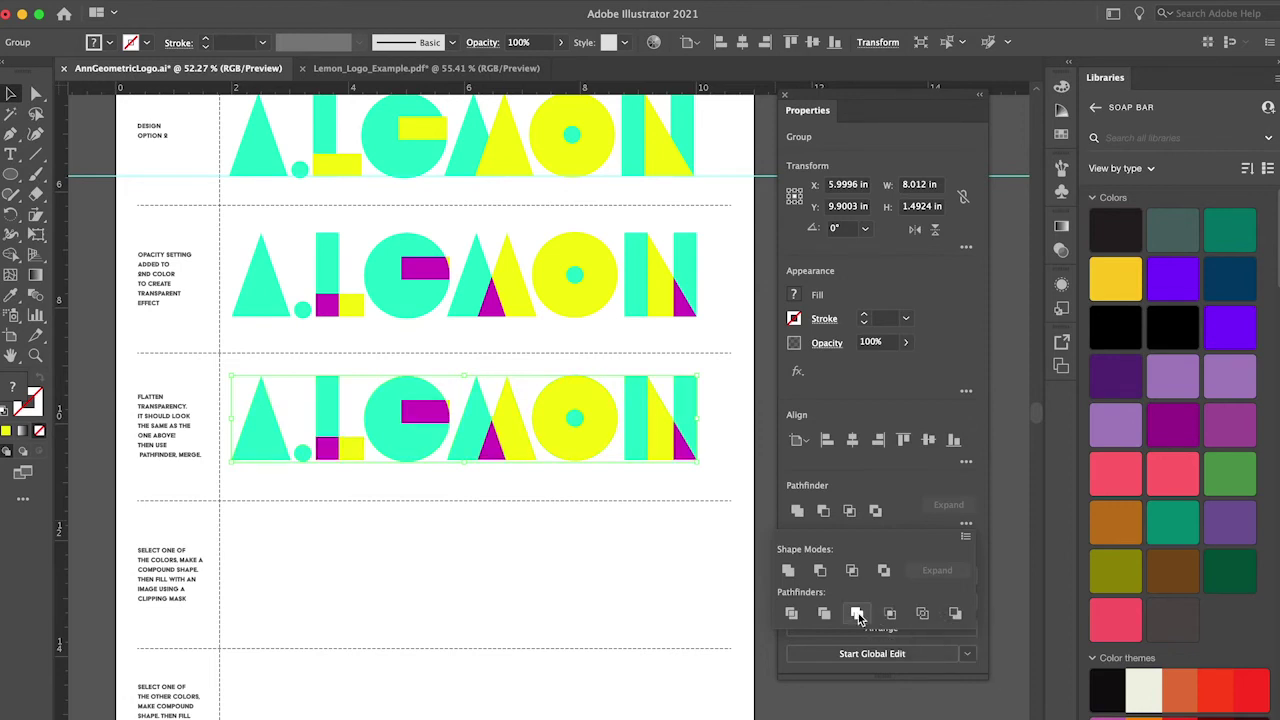
click(648, 594)
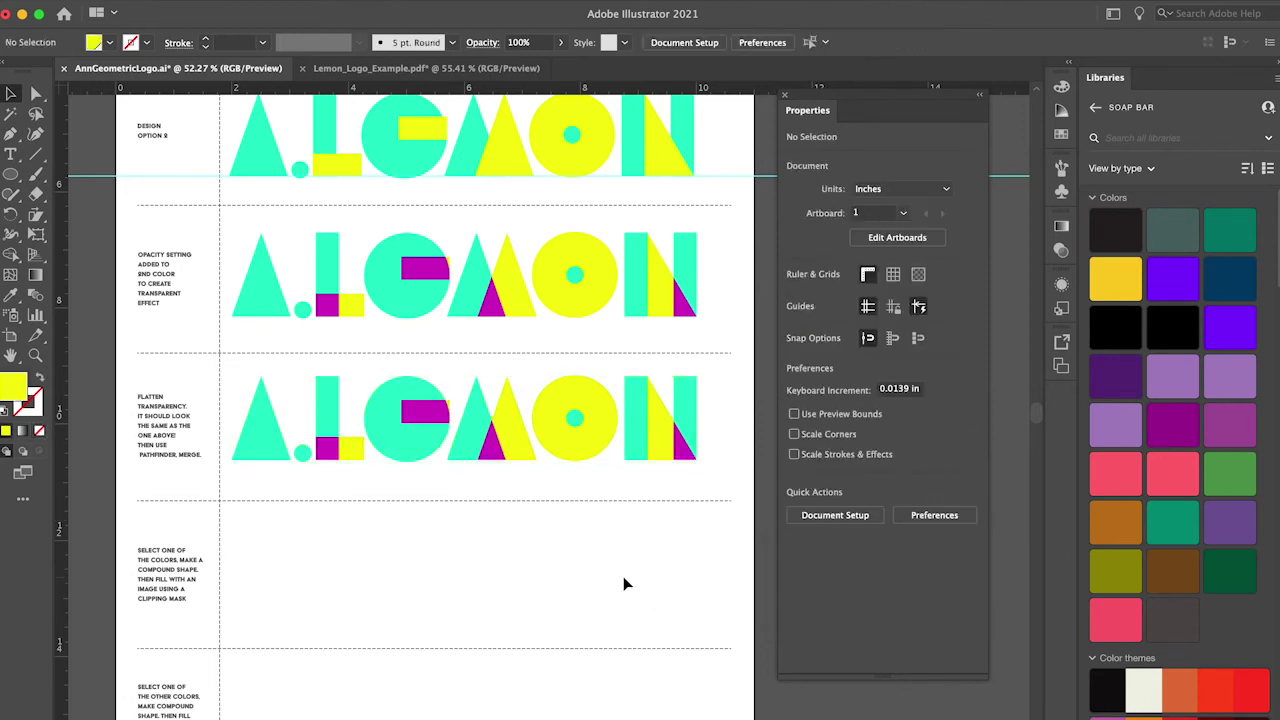
Ungroup the merged lettering in the flatten row, and clear the selection
click(415, 426)
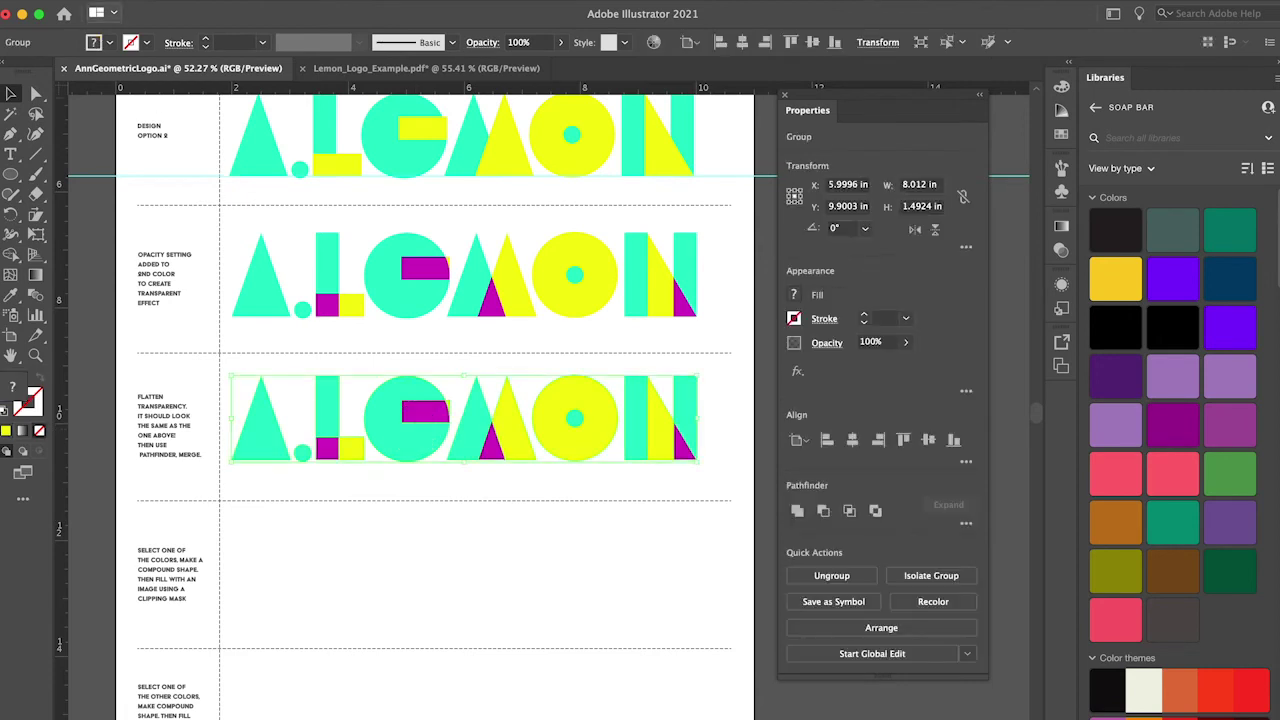
click(165, 0)
click(200, 72)
click(420, 566)
Pull the E's purple bar and its notched teal circle out of the merged lettering into the empty row below
click(423, 409)
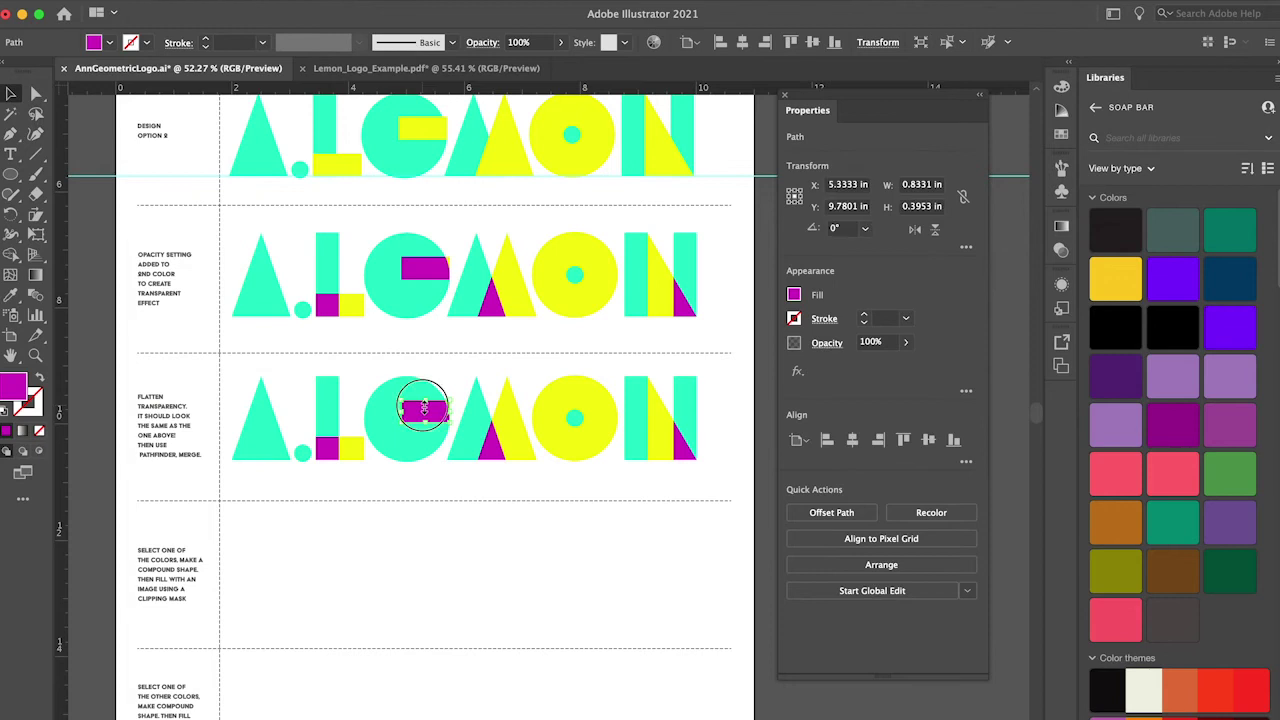
drag(423, 409, 416, 512)
key(super+z)
click(447, 468)
drag(423, 410, 389, 537)
click(403, 447)
drag(403, 447, 485, 565)
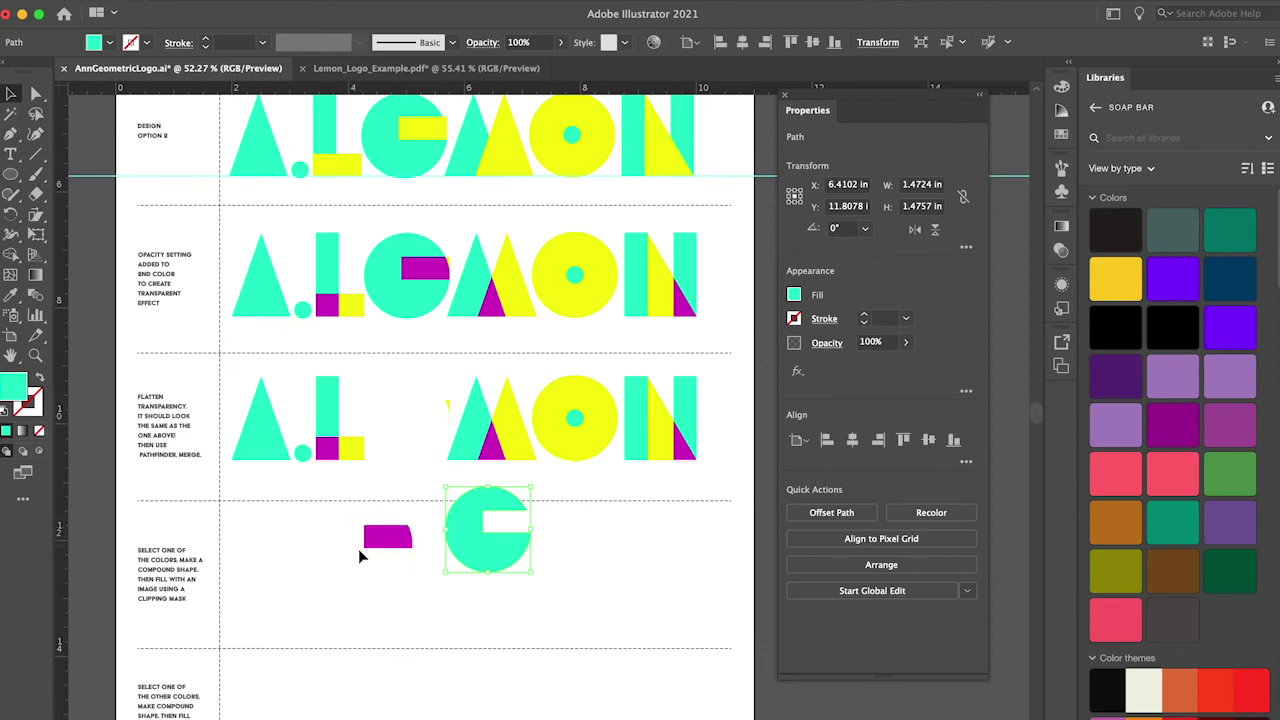
Move the notched teal circle back to its place between the L and the M in the flatten row
click(35, 355)
click(462, 414)
click(545, 412)
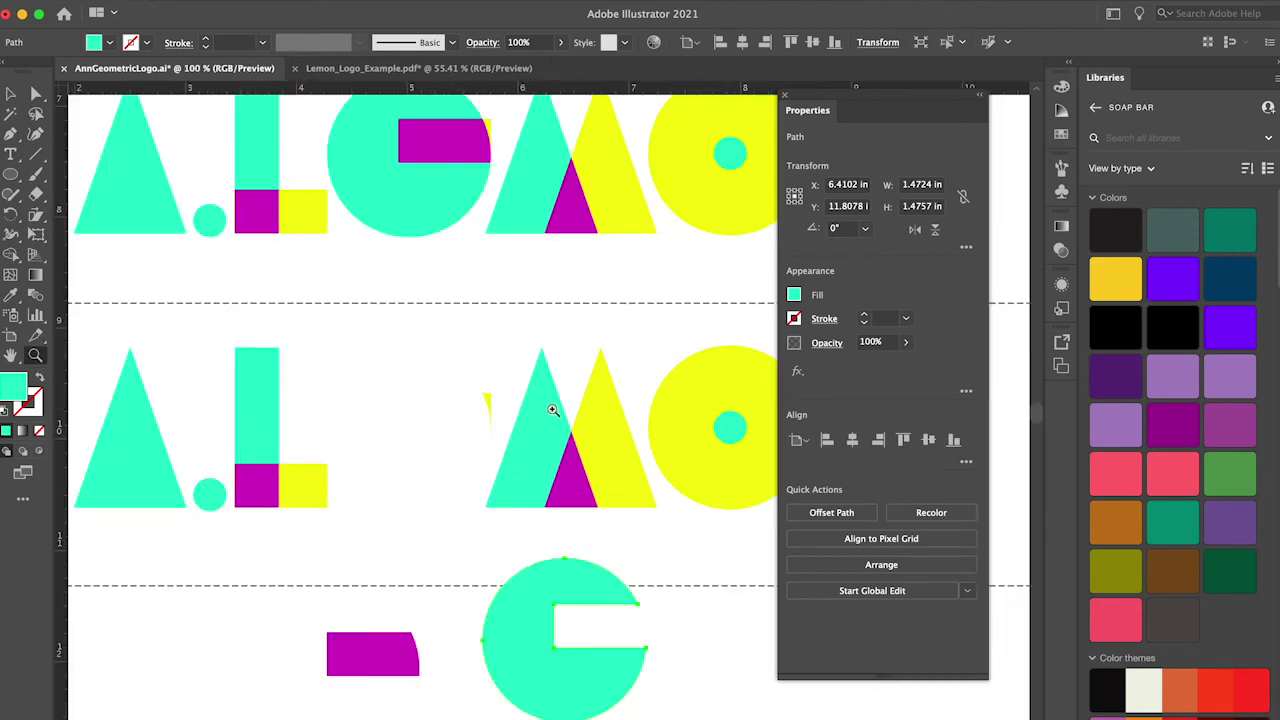
click(489, 424)
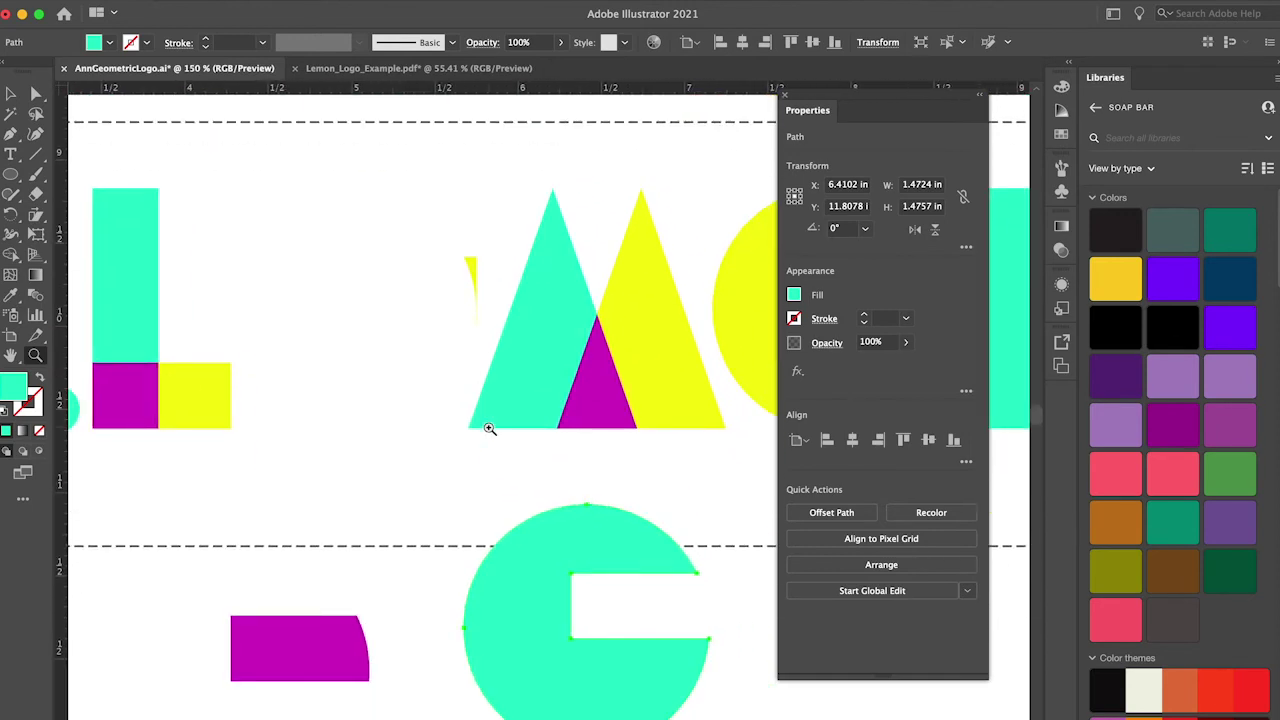
key(v)
drag(495, 630, 268, 315)
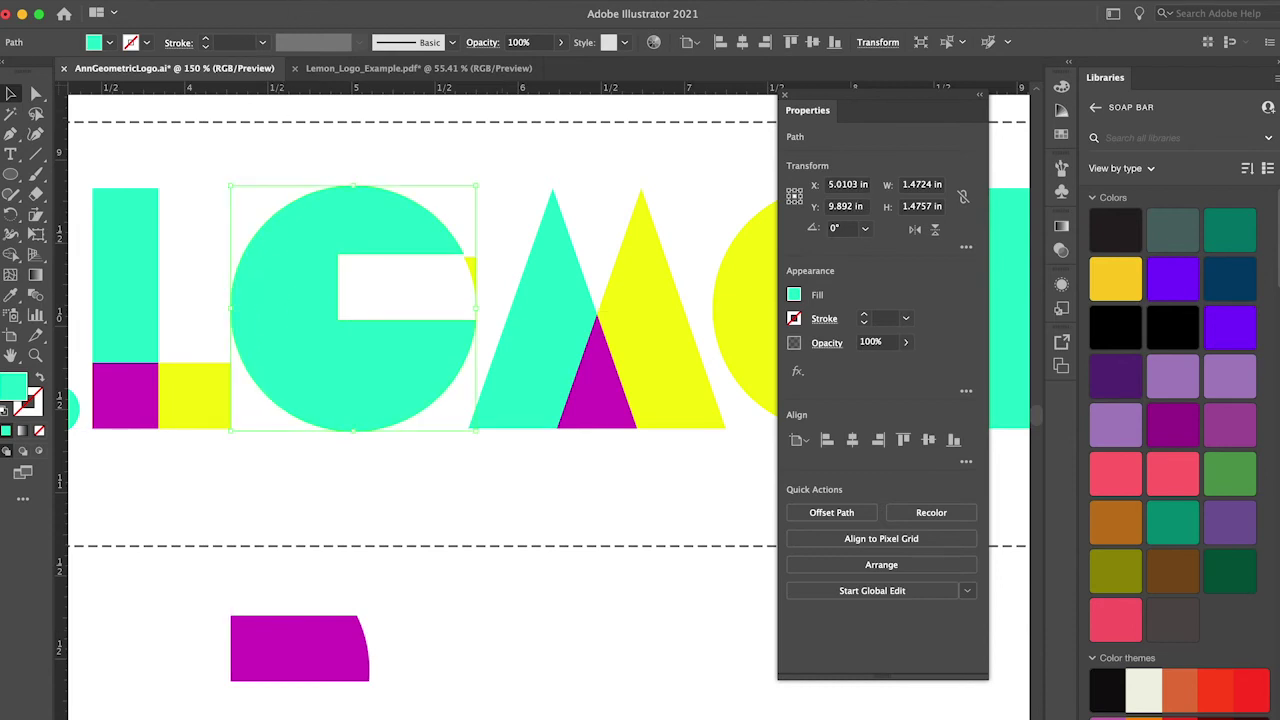
Show the artwork in Outline view, and deselect the teal circle
click(370, 0)
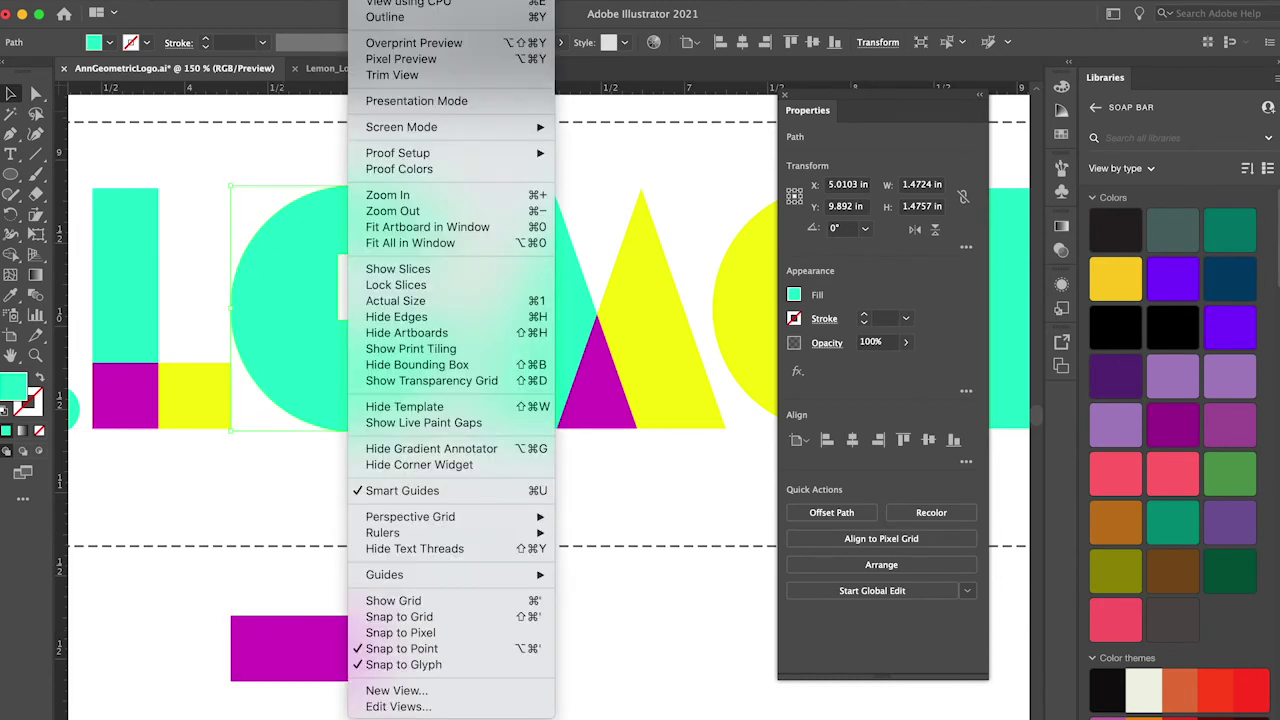
click(376, 18)
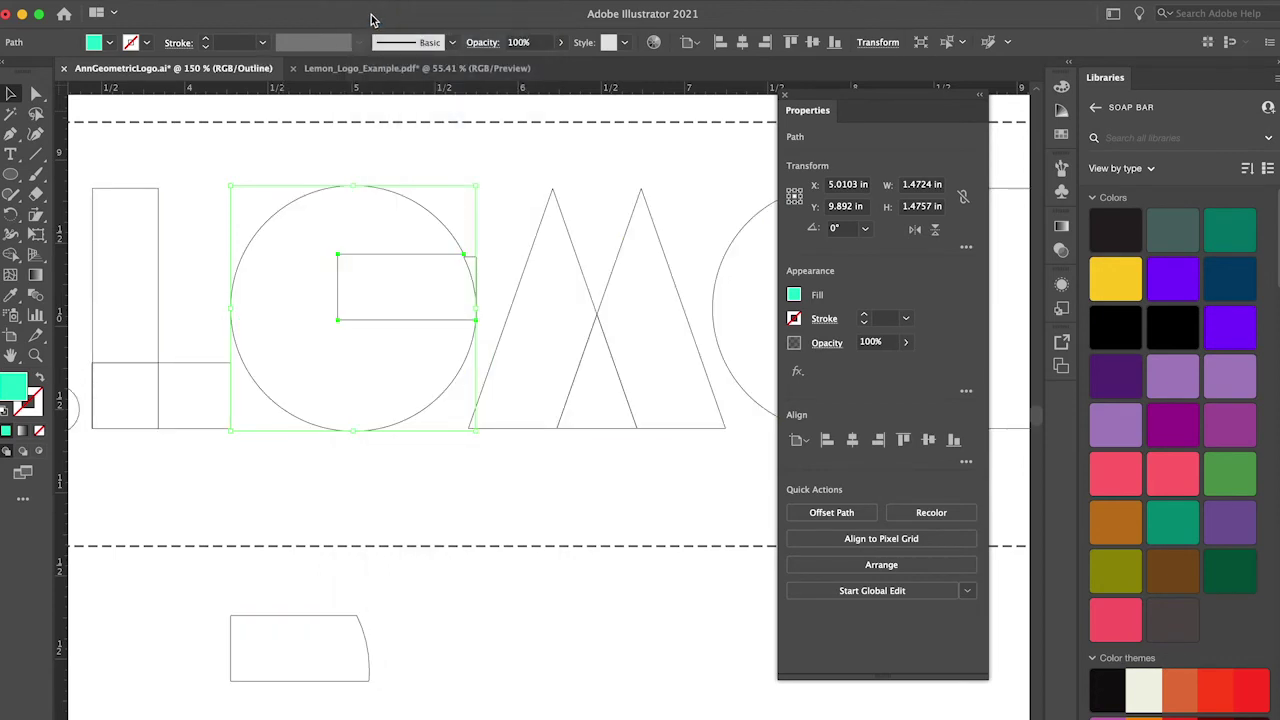
click(322, 497)
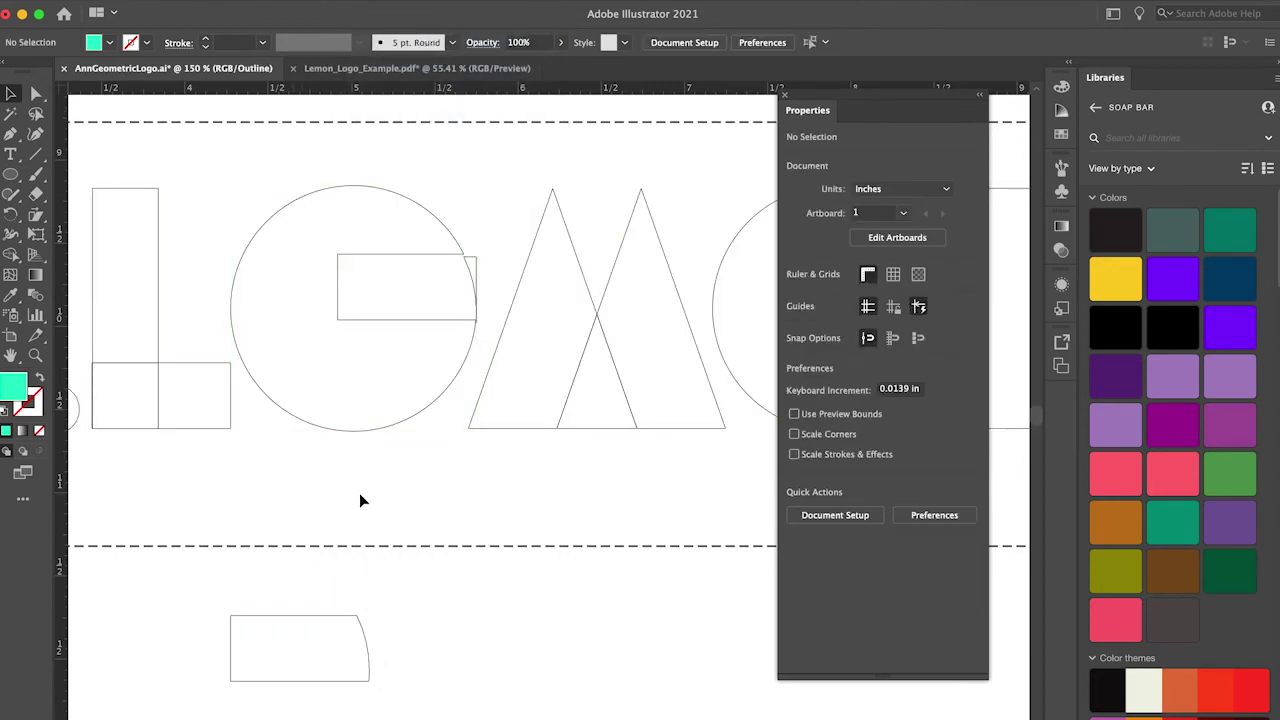
Pull the small yellow sliver out of the E's upper edge in the flatten row
drag(478, 289, 505, 243)
scroll(505, 243, up, 10)
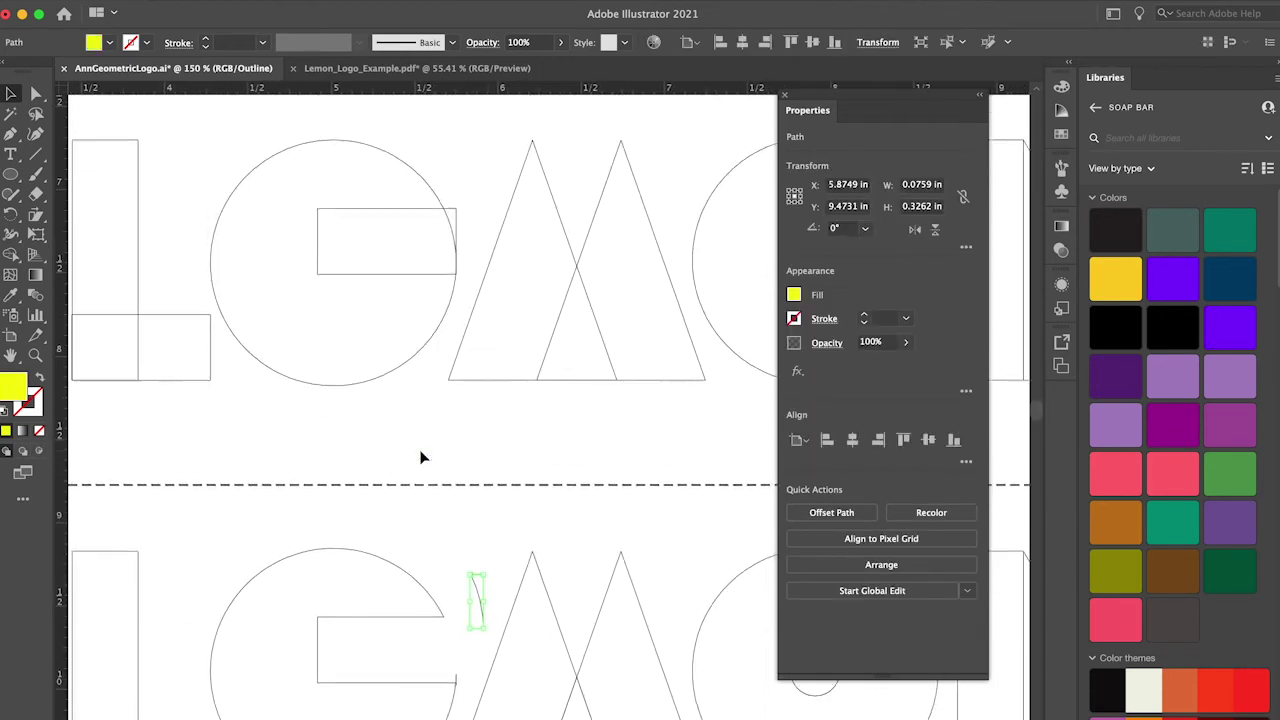
scroll(543, 428, down, 2)
scroll(543, 428, right, 2)
scroll(543, 428, up, 2)
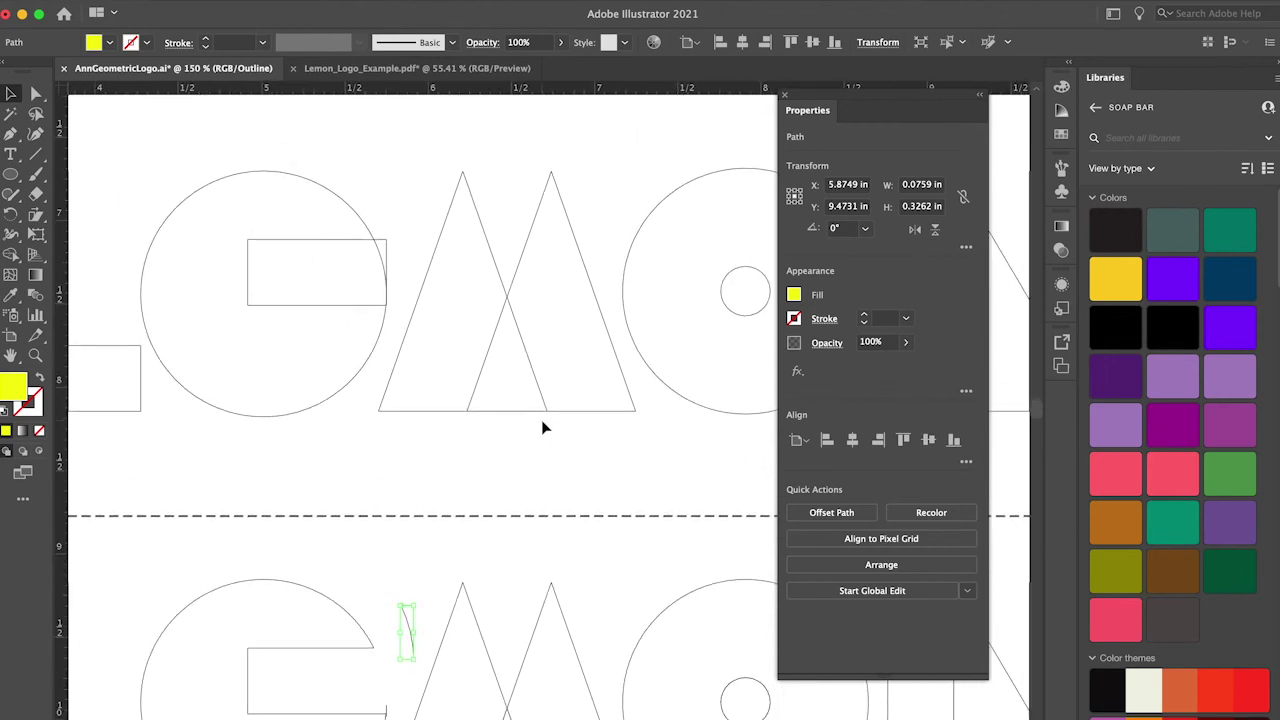
Unlock all locked objects in the document, and clear the selection
click(336, 243)
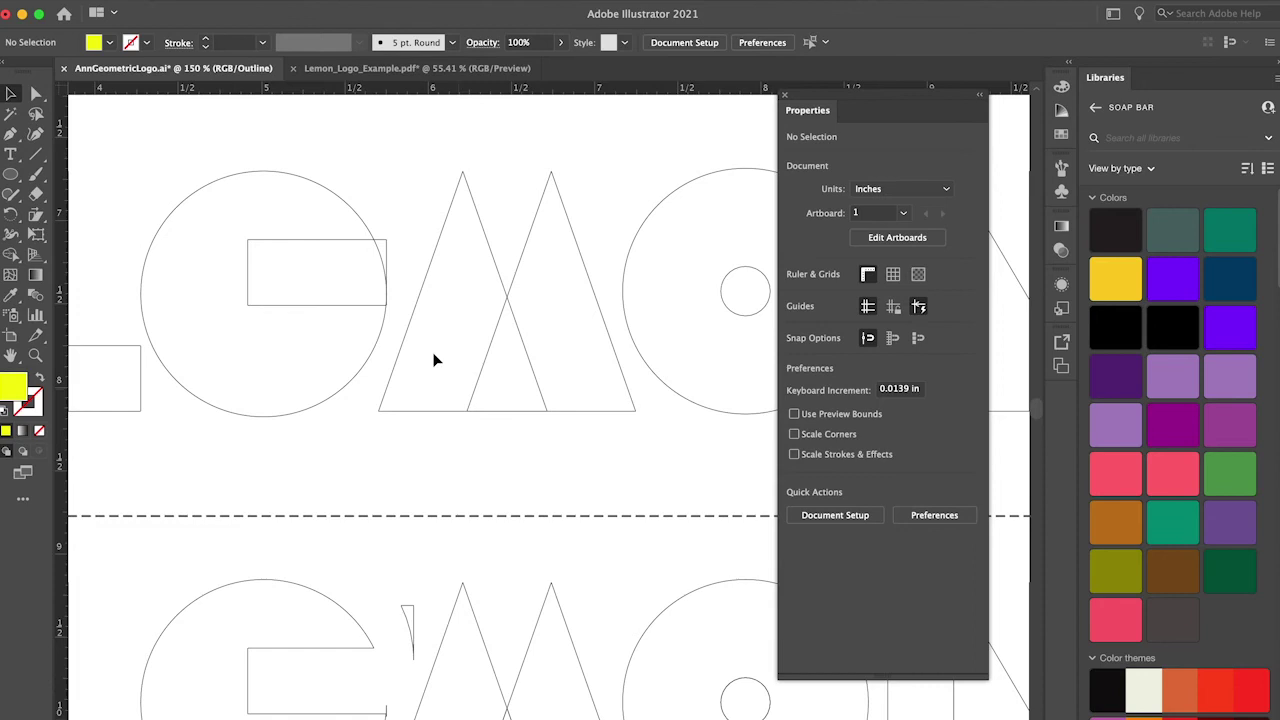
click(175, 0)
click(202, 107)
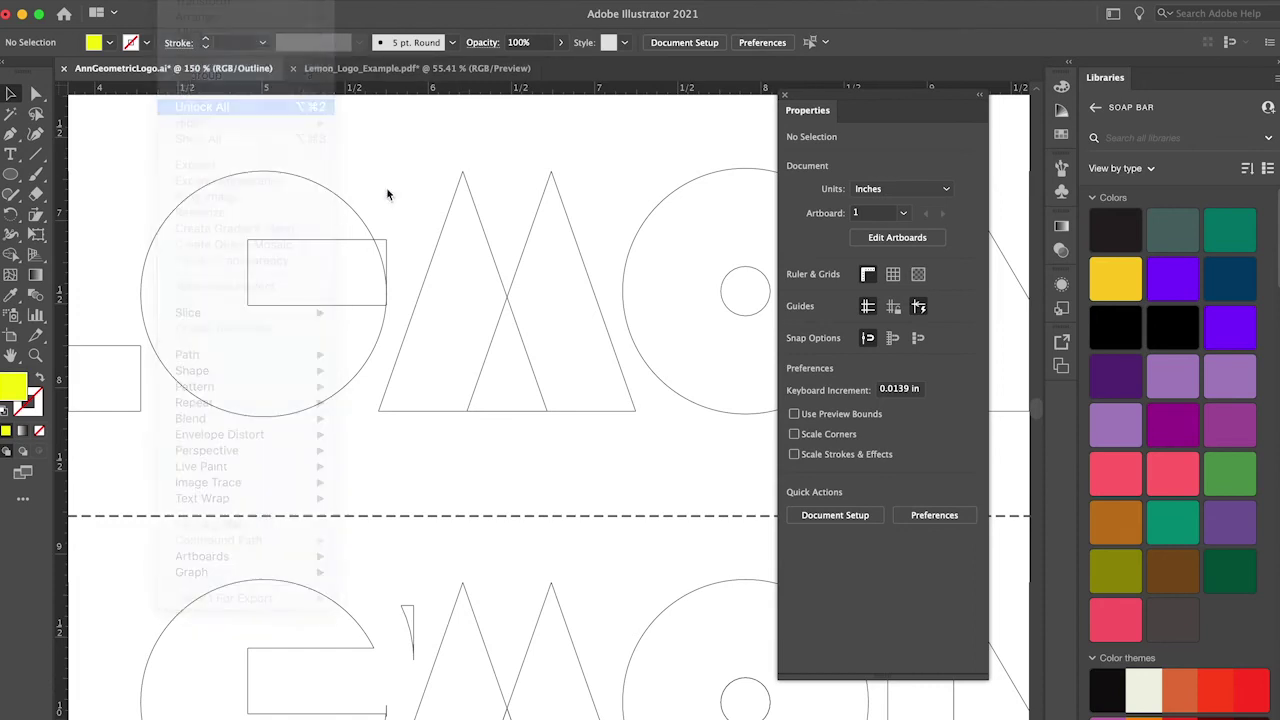
click(386, 206)
Try moving the E's bar and the M's second triangle out of the opacity row's lettering, and undo both moves
drag(340, 241, 406, 116)
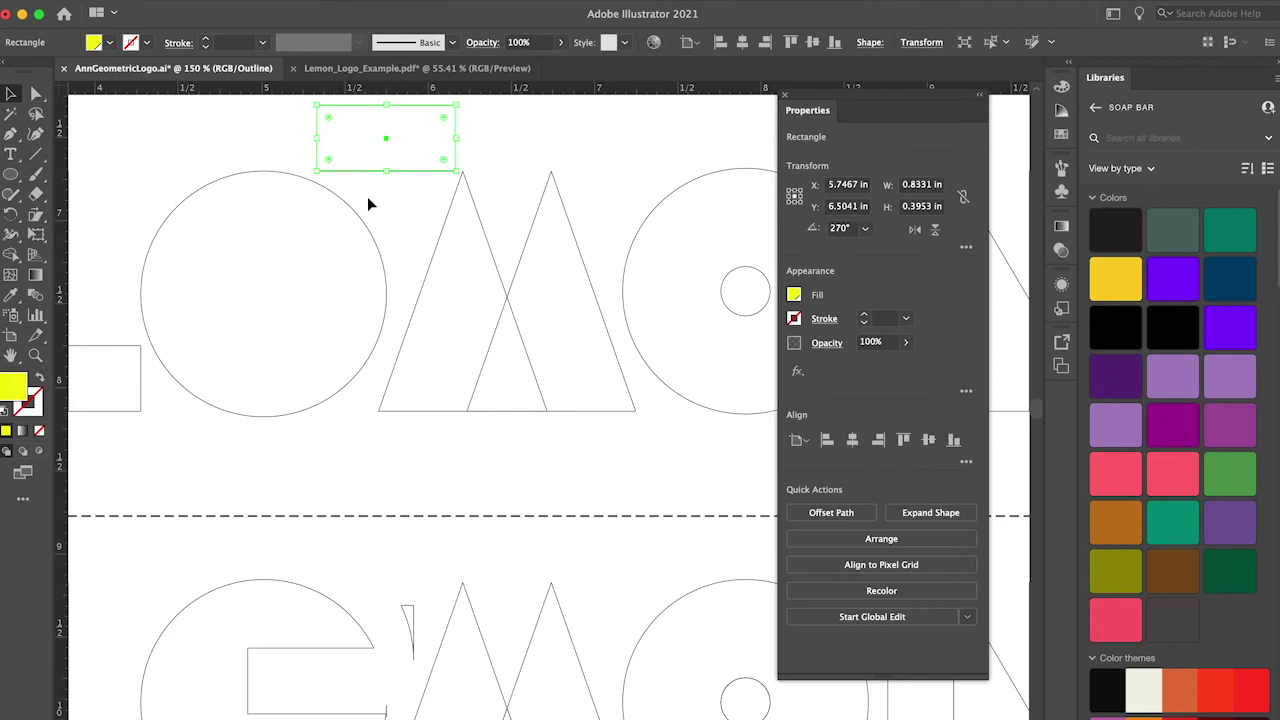
key(ctrl+z)
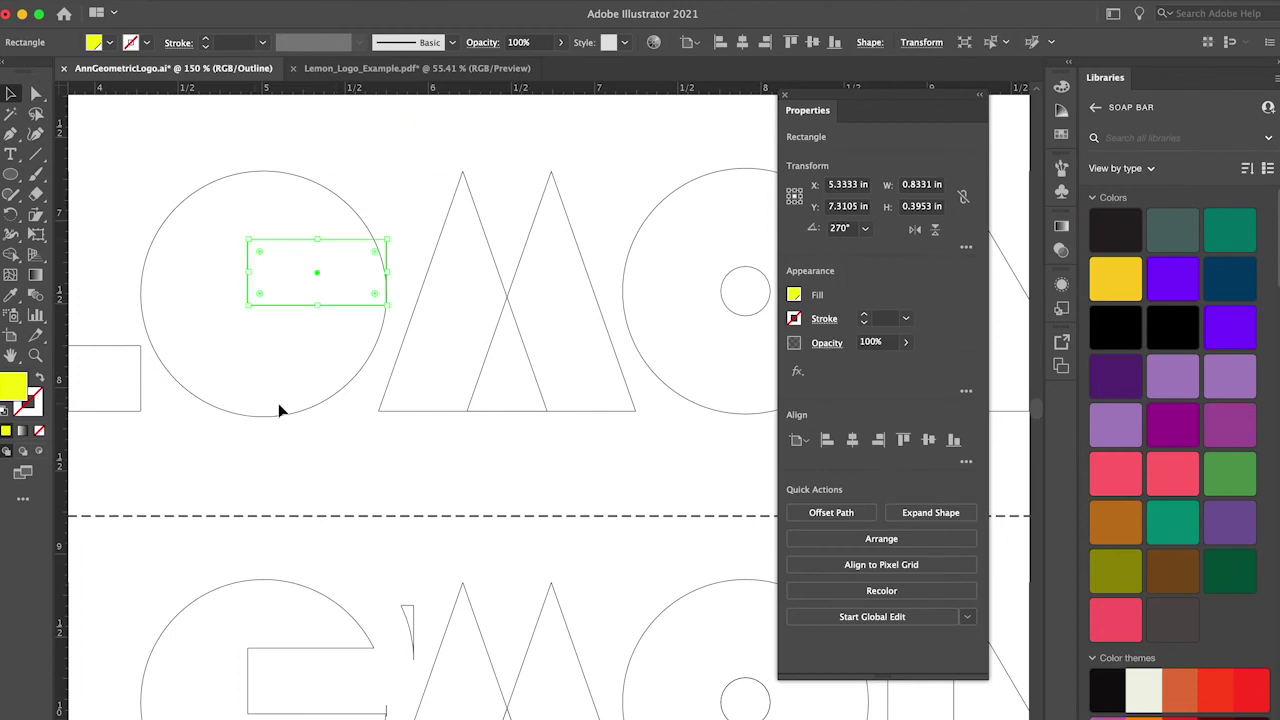
click(355, 462)
click(518, 272)
click(607, 323)
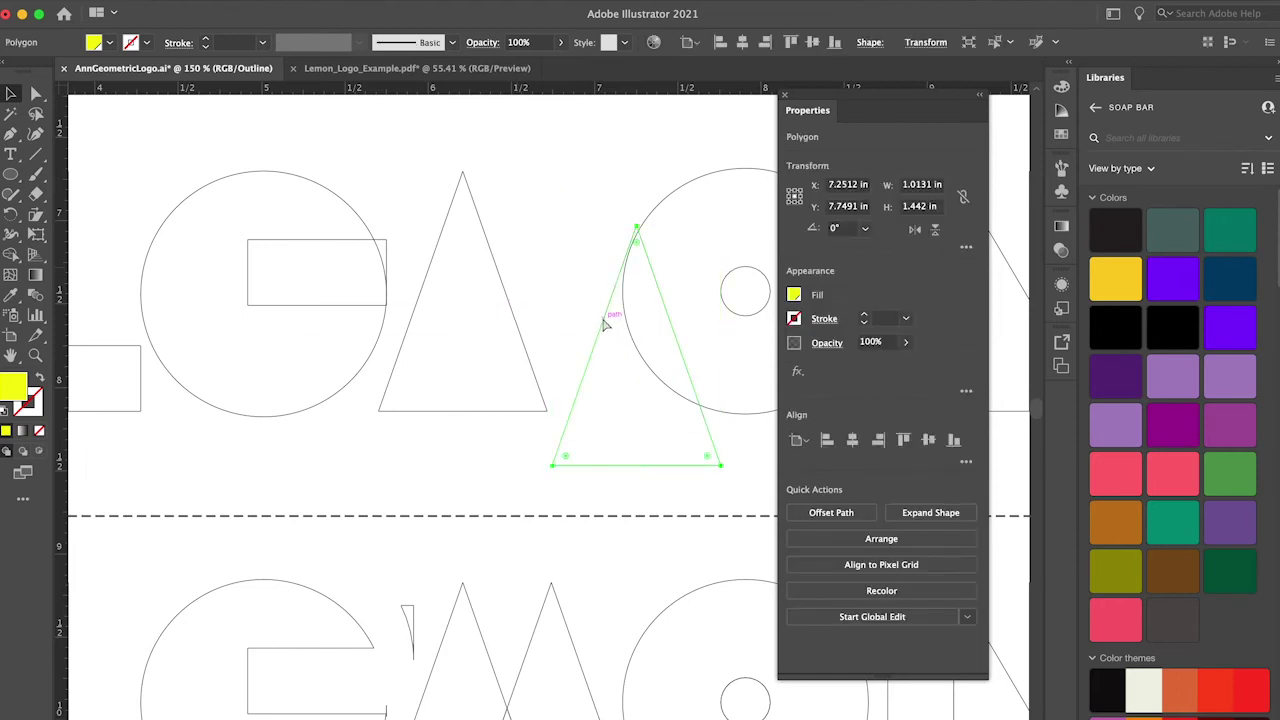
click(477, 463)
Move the E's purple bar from the empty row back into its notch in the flatten row, and nudge it into alignment
scroll(477, 463, down, 5)
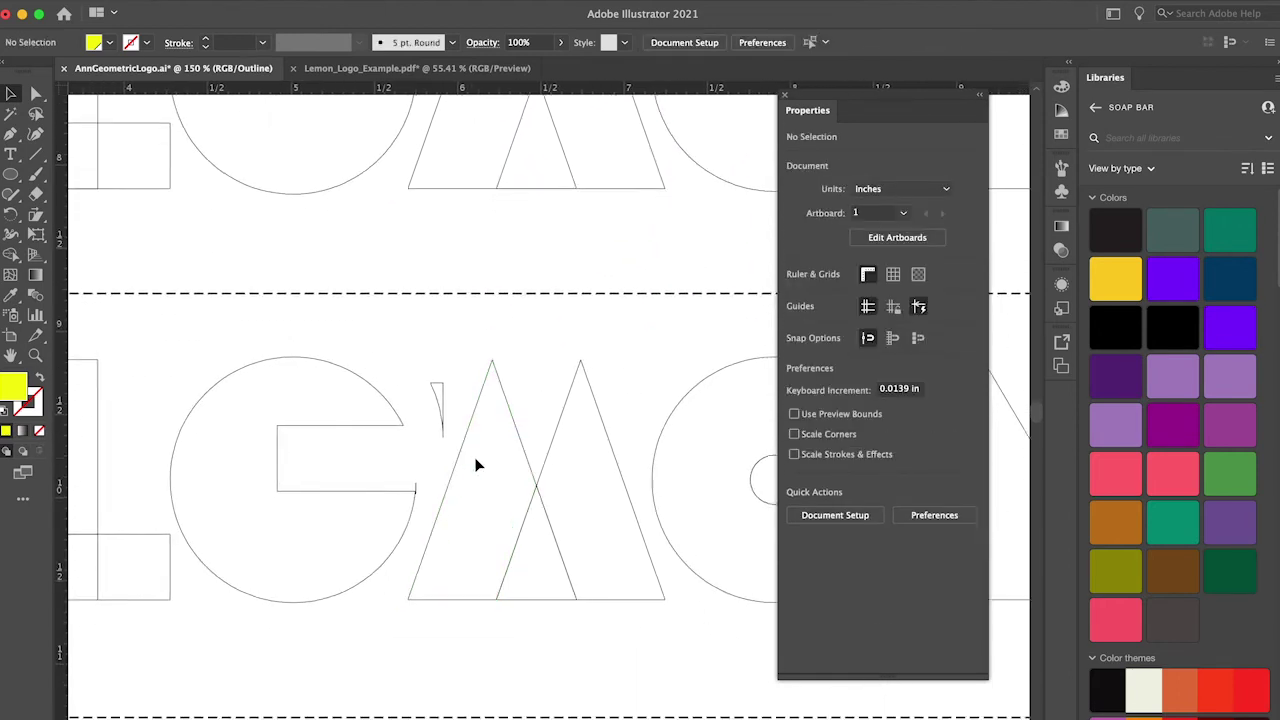
scroll(502, 484, down, 2)
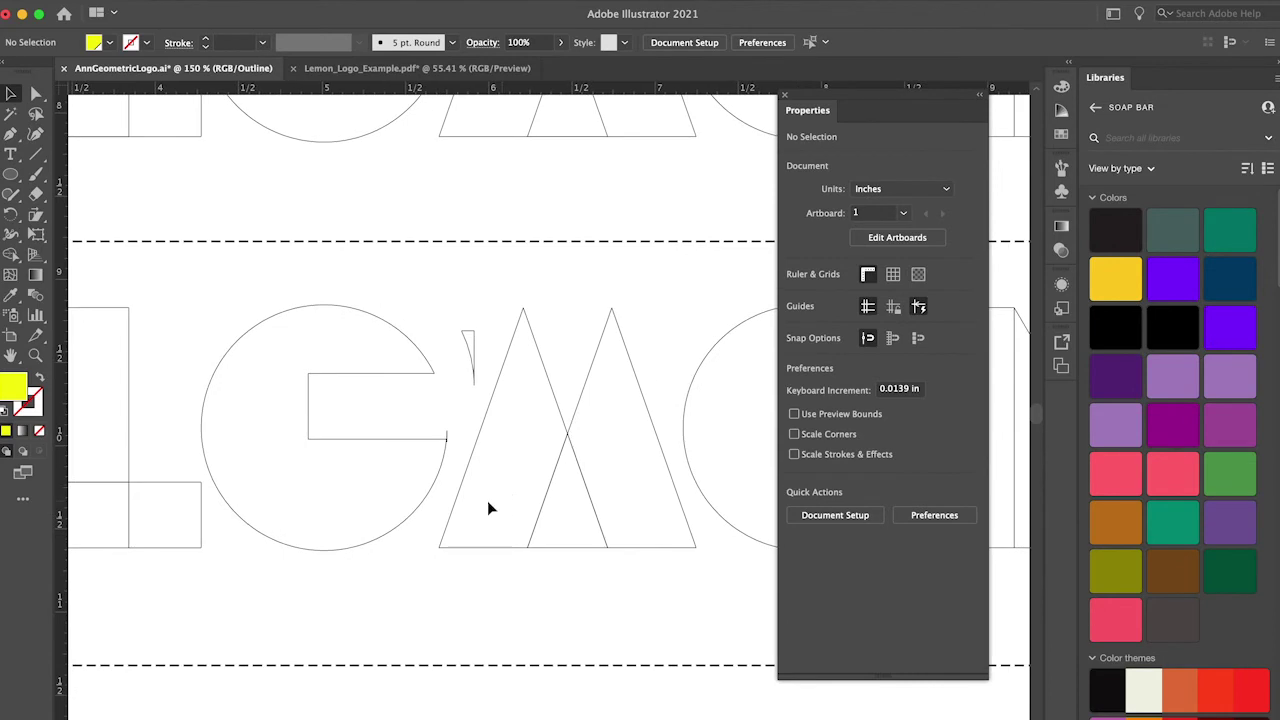
scroll(520, 530, left, 1)
scroll(520, 530, down, 1)
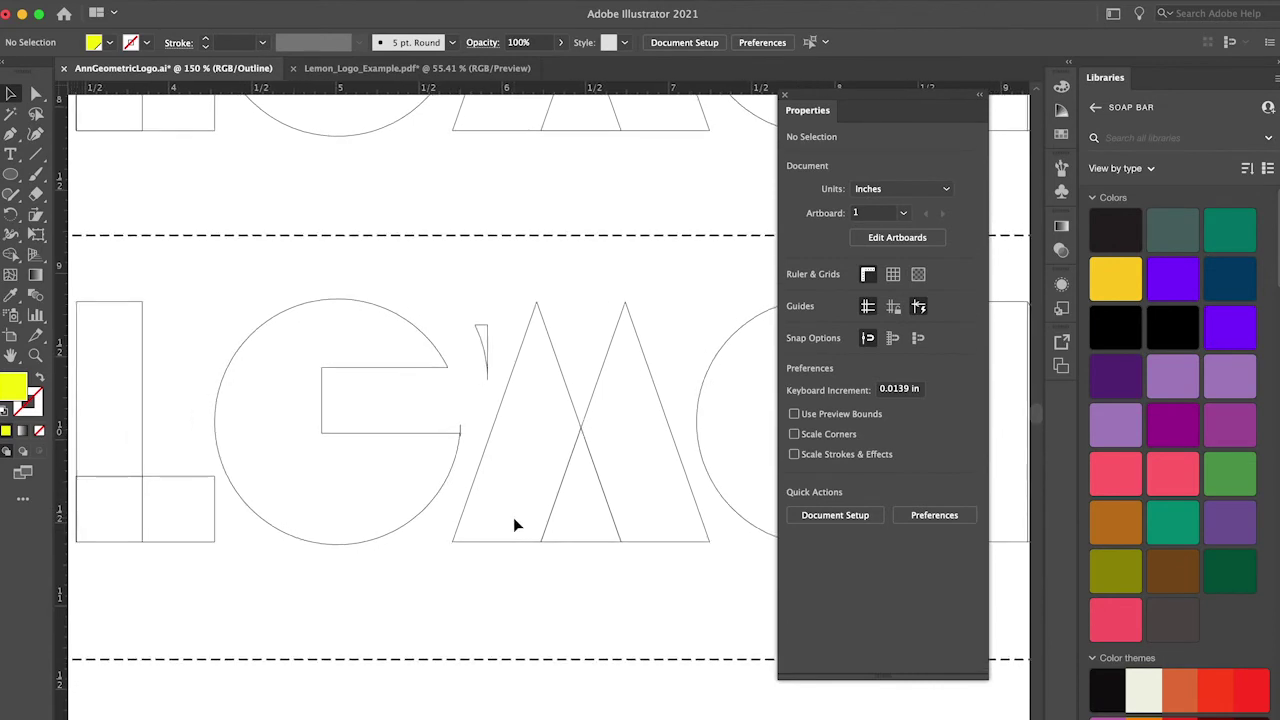
scroll(467, 391, down, 3)
scroll(467, 391, left, 1)
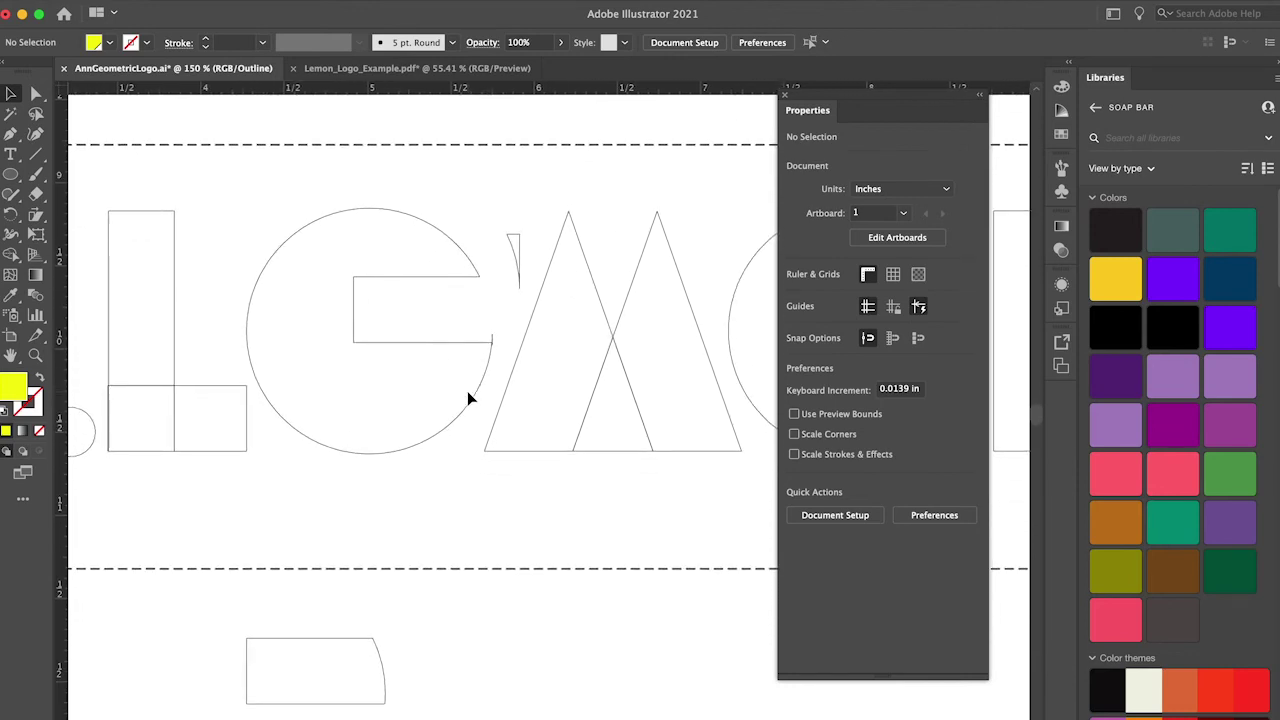
drag(335, 647, 440, 276)
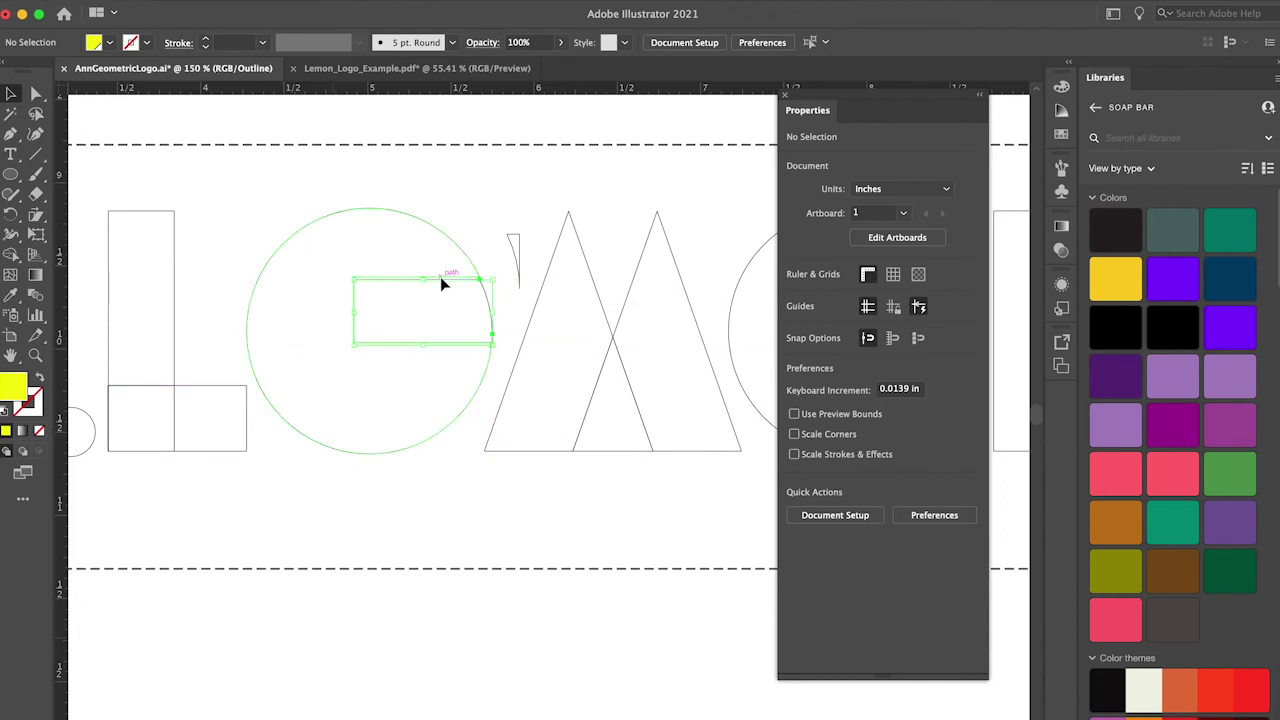
key(Left)
key(Up)
key(Right)
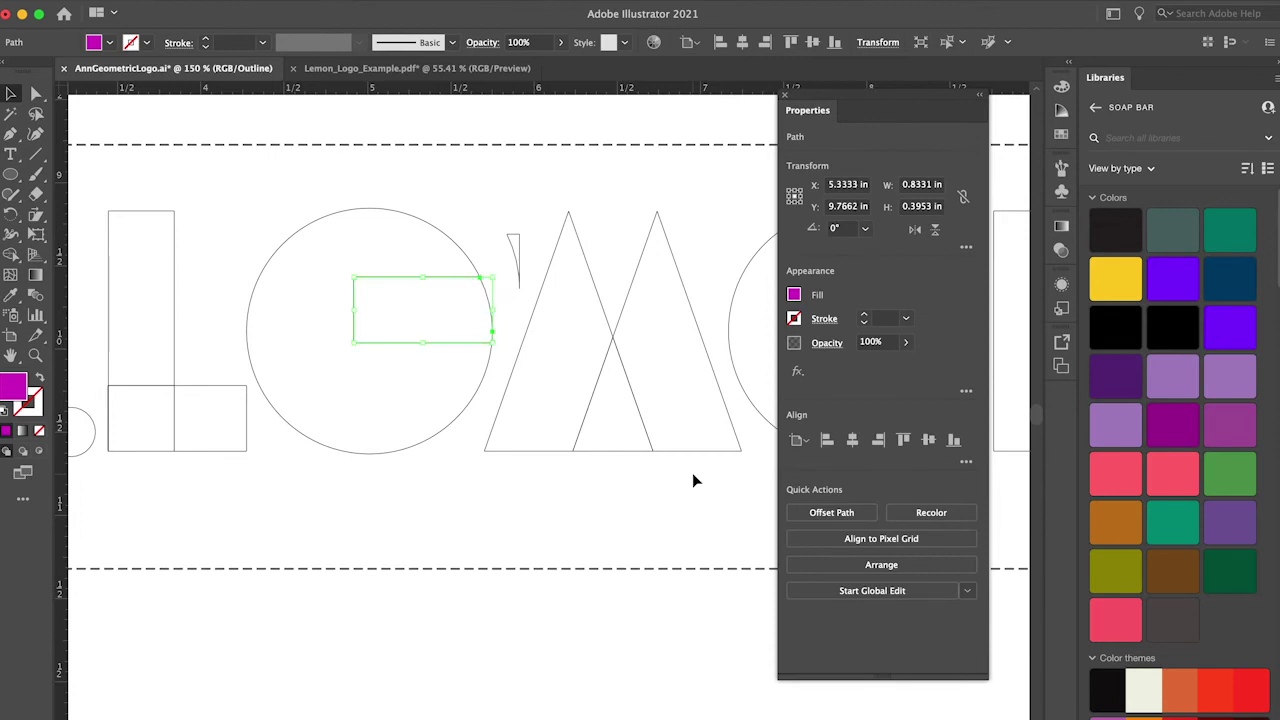
Move the small yellow sliver back against the E's edge in the flatten row, and deselect it
click(489, 206)
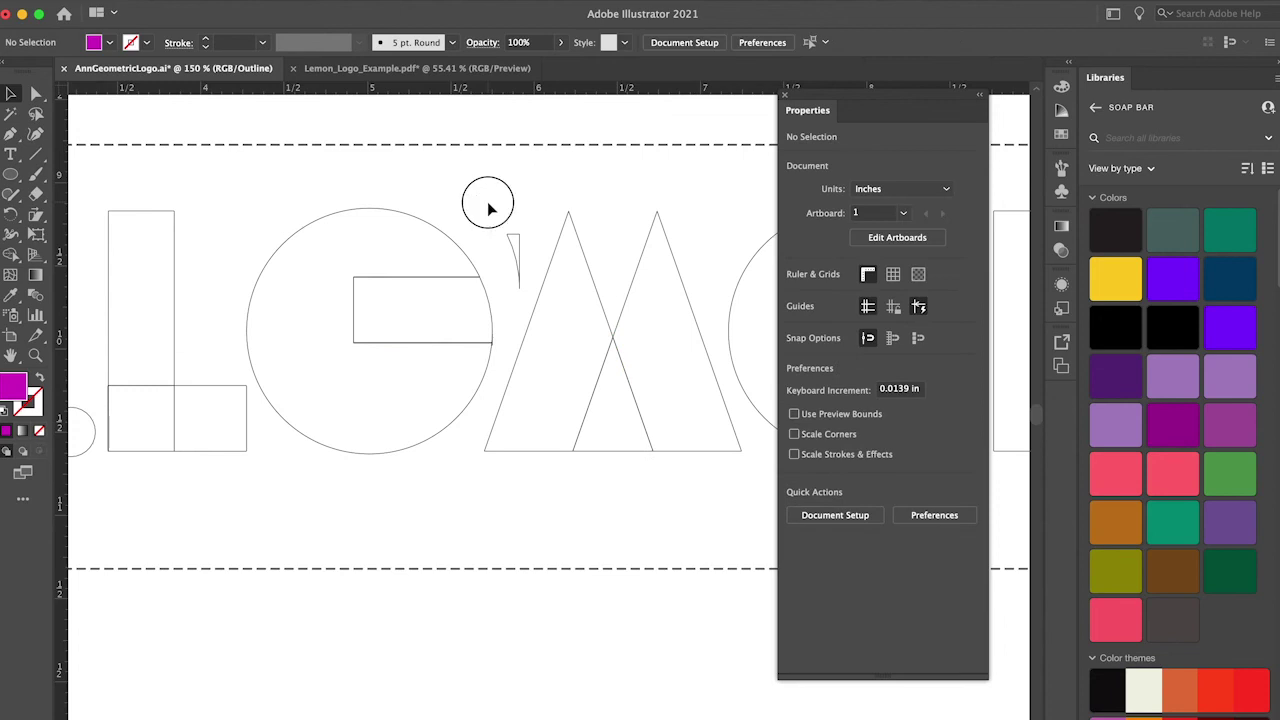
drag(517, 256, 492, 287)
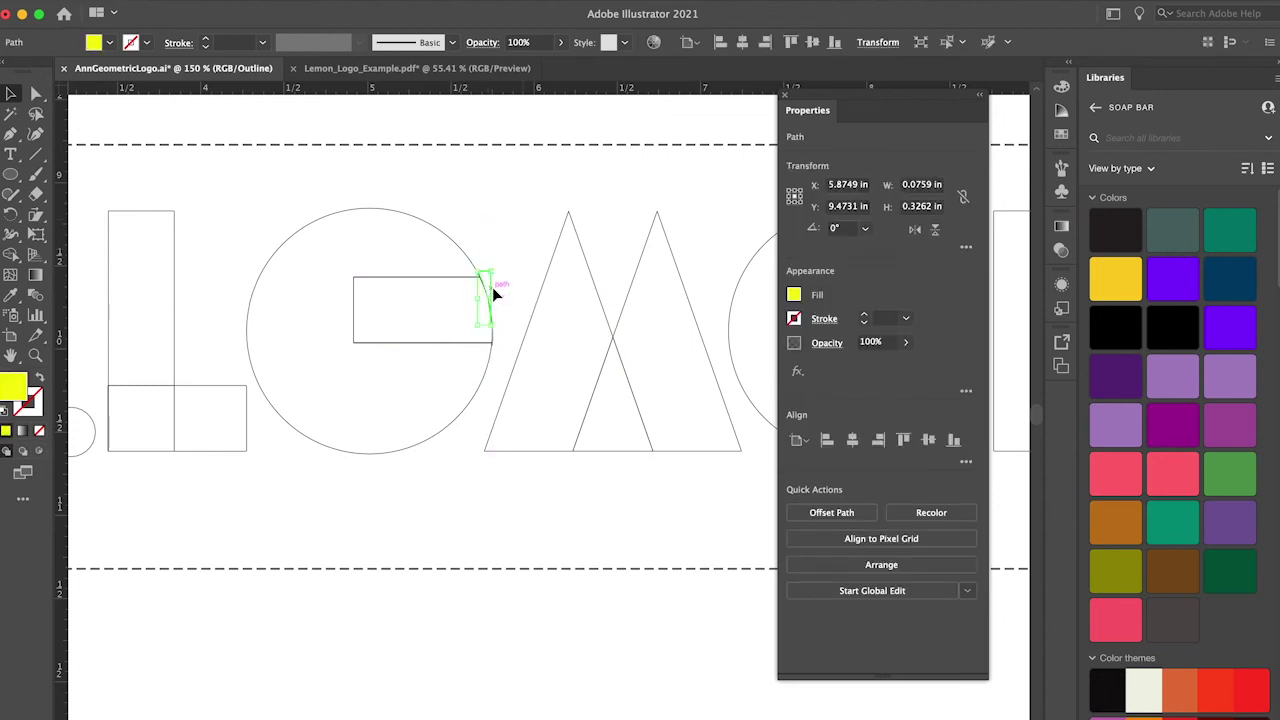
click(512, 591)
Switch the artwork from Outline back to Preview view
scroll(512, 591, down, 5)
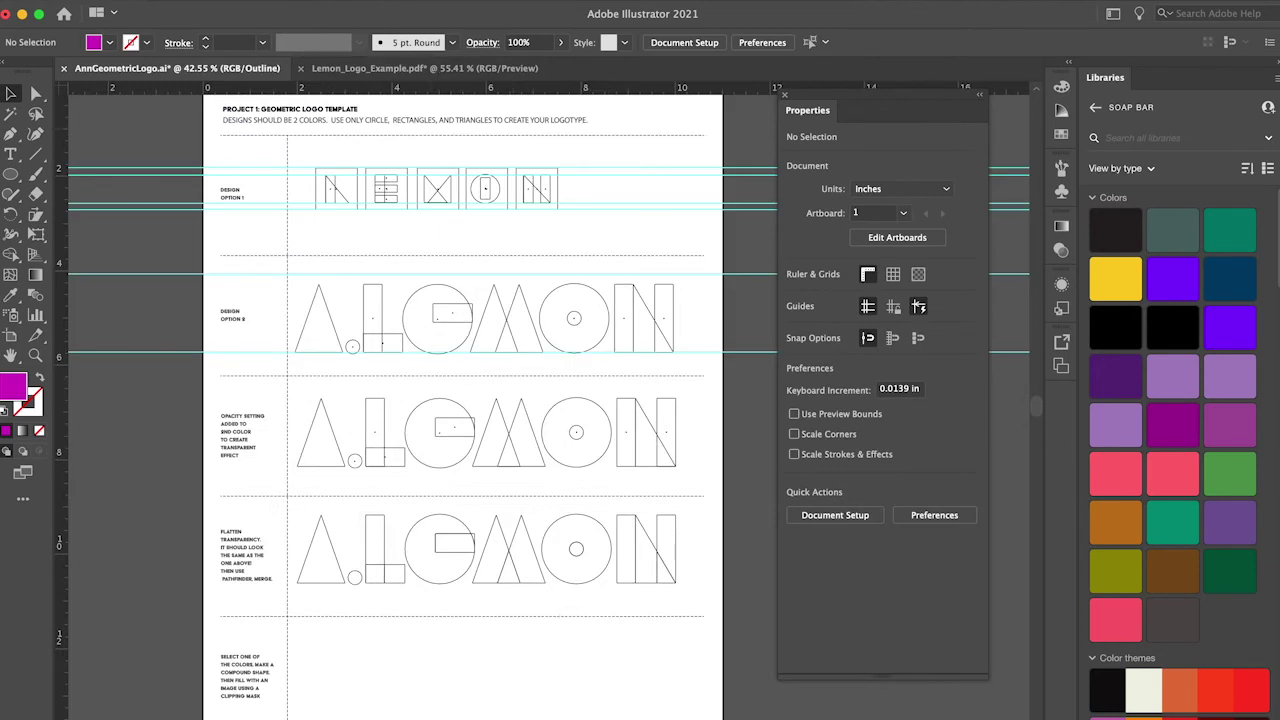
click(390, 0)
click(390, 4)
click(376, 2)
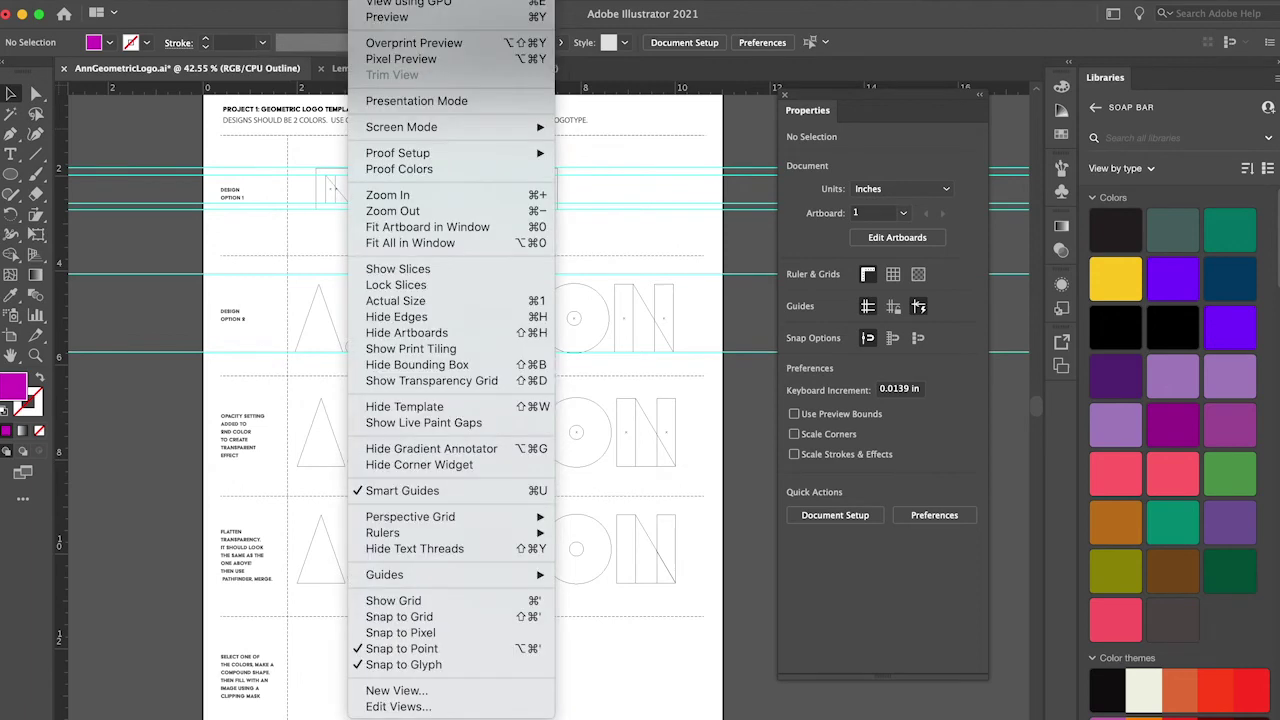
click(376, 4)
click(376, 2)
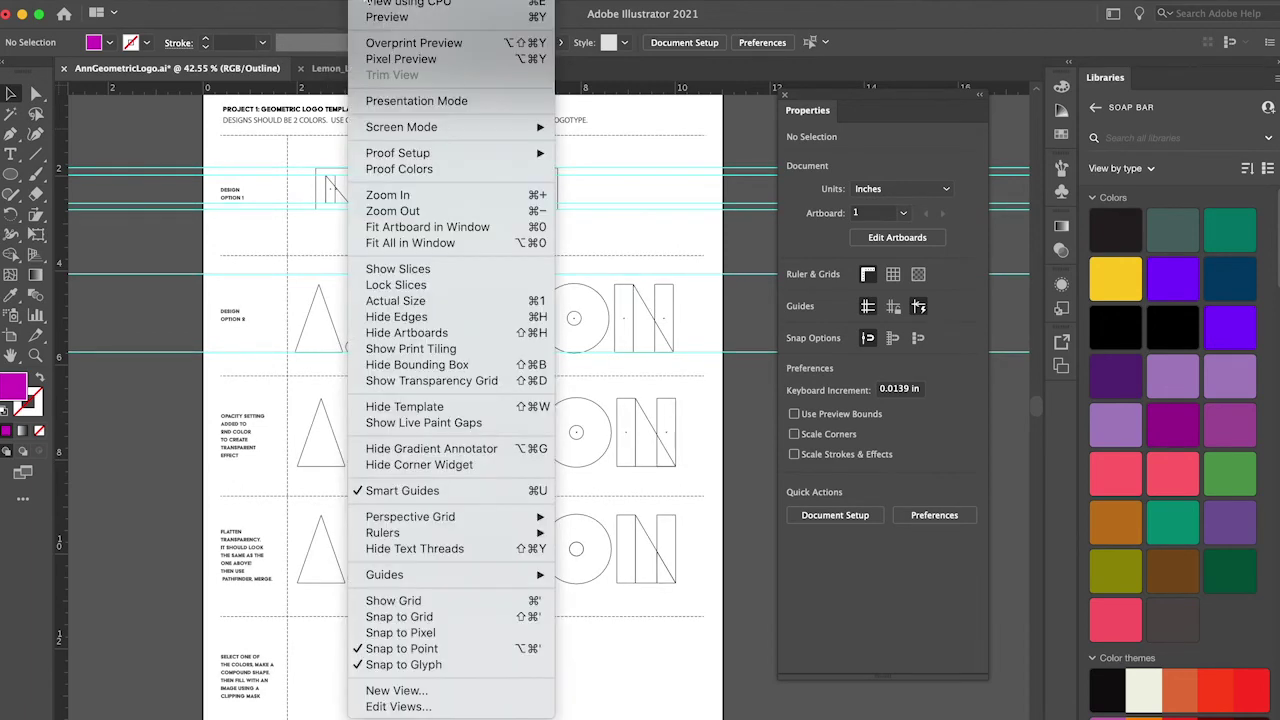
click(368, 18)
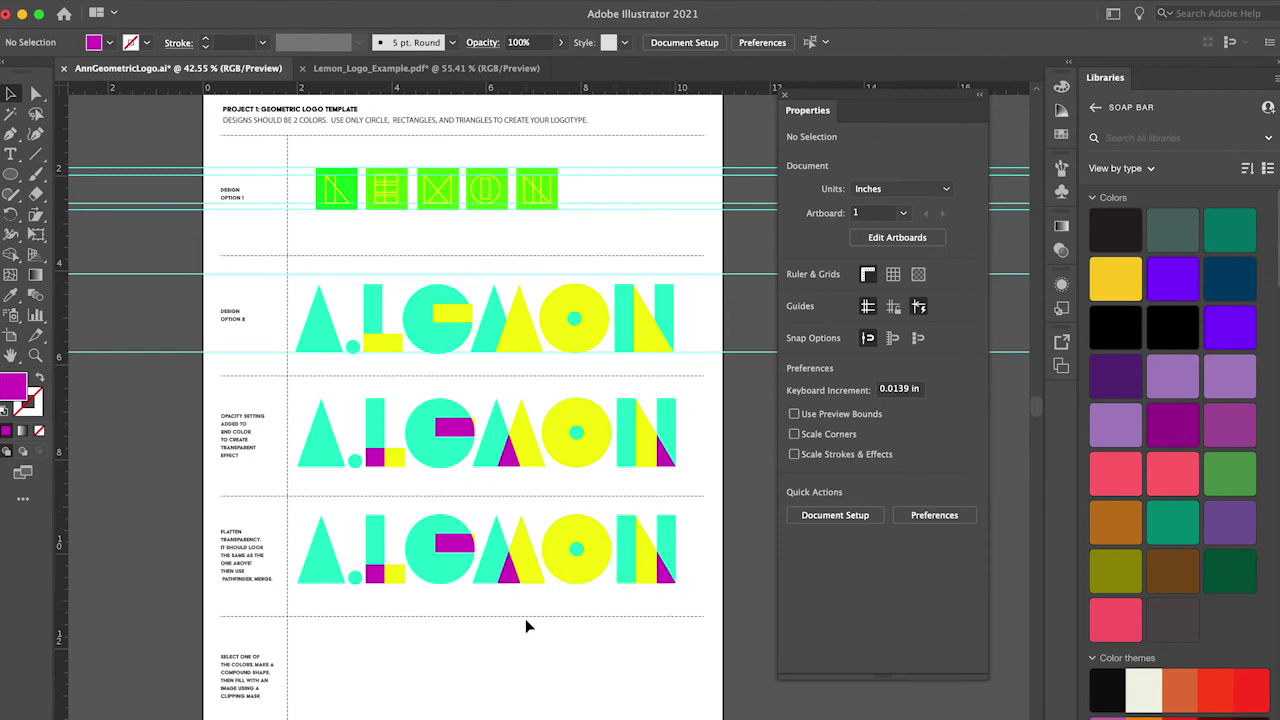
Duplicate all the merged lettering of the flatten row into the empty compound-shape and image row below, and deselect it
click(35, 355)
click(398, 539)
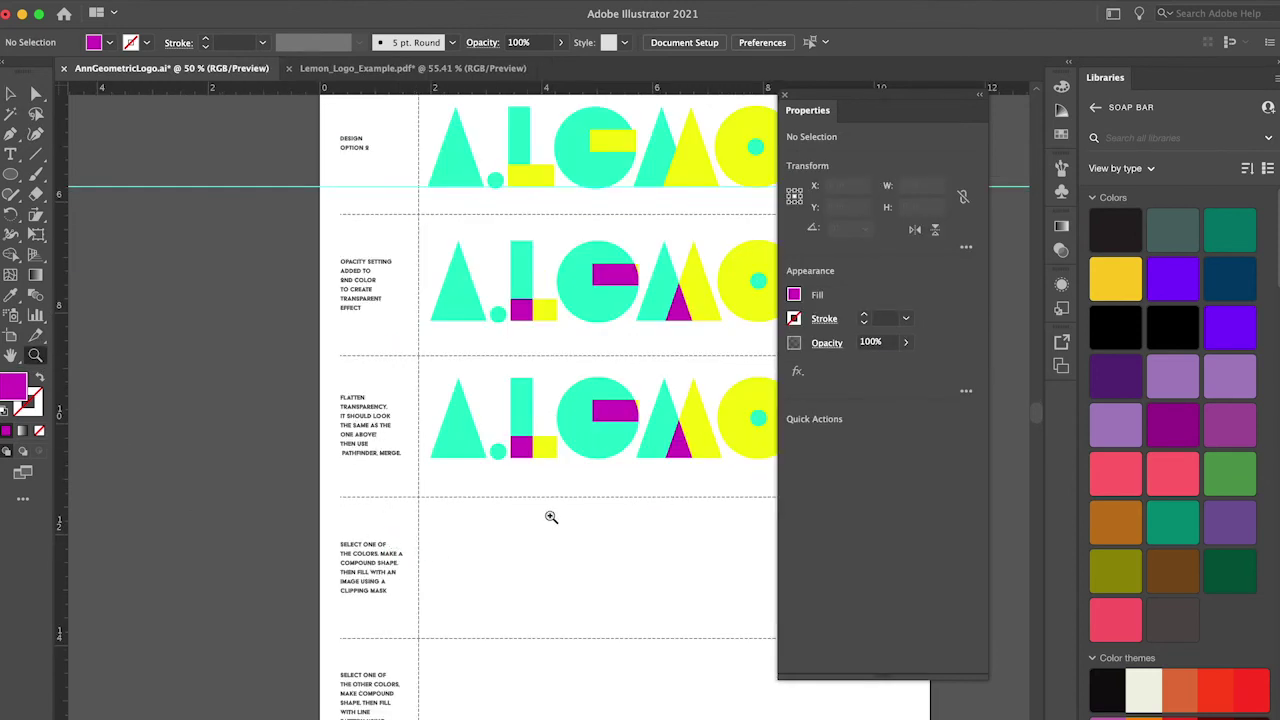
click(549, 430)
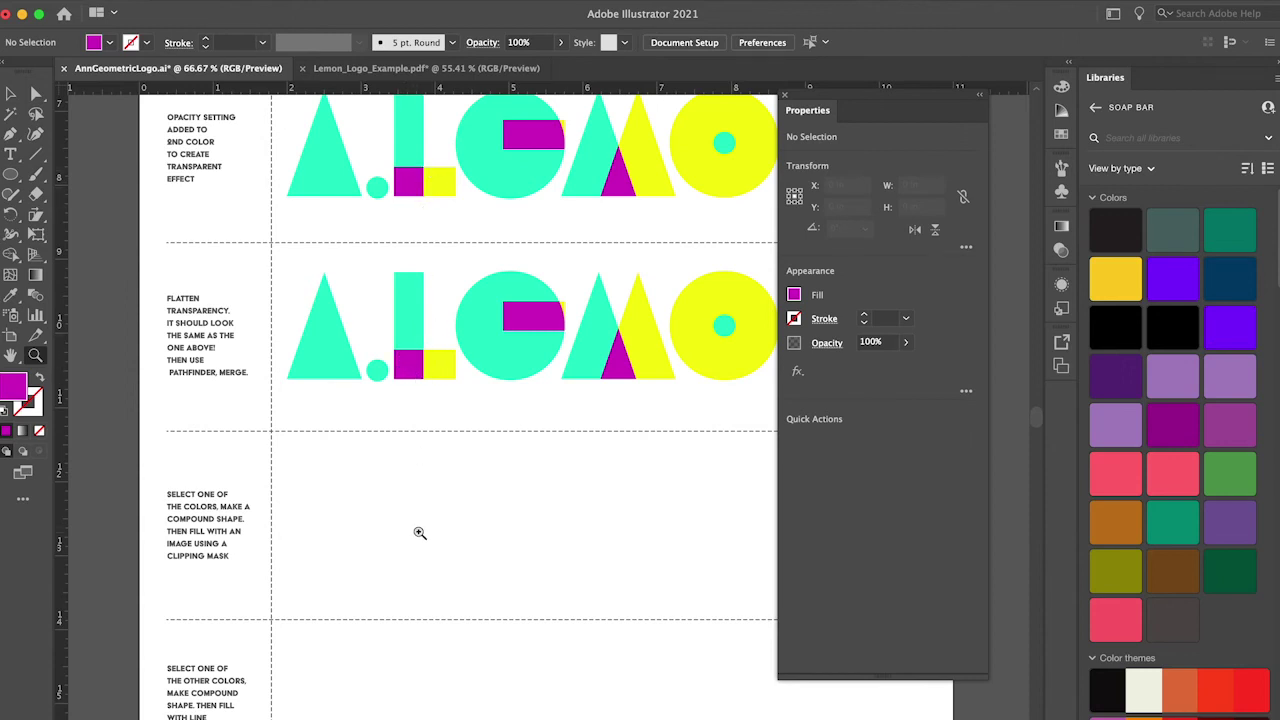
key(v)
scroll(370, 329, down, 3)
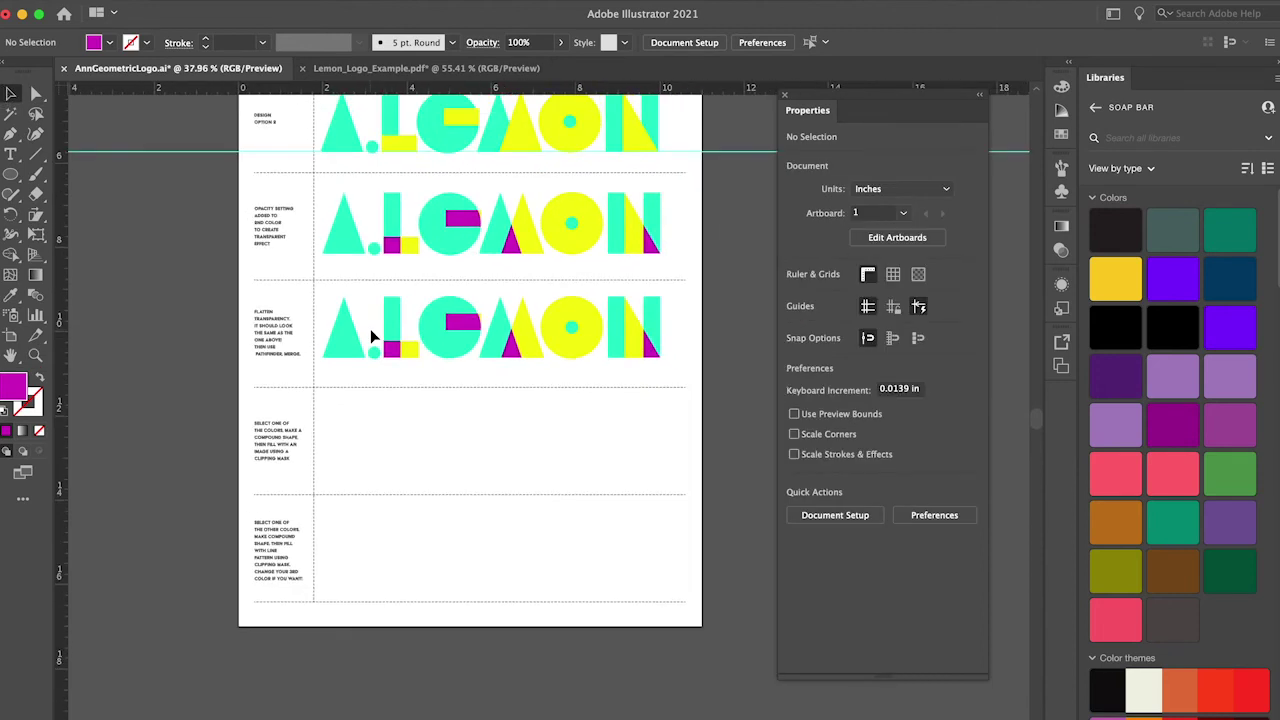
drag(325, 290, 684, 374)
drag(470, 333, 470, 437)
click(481, 492)
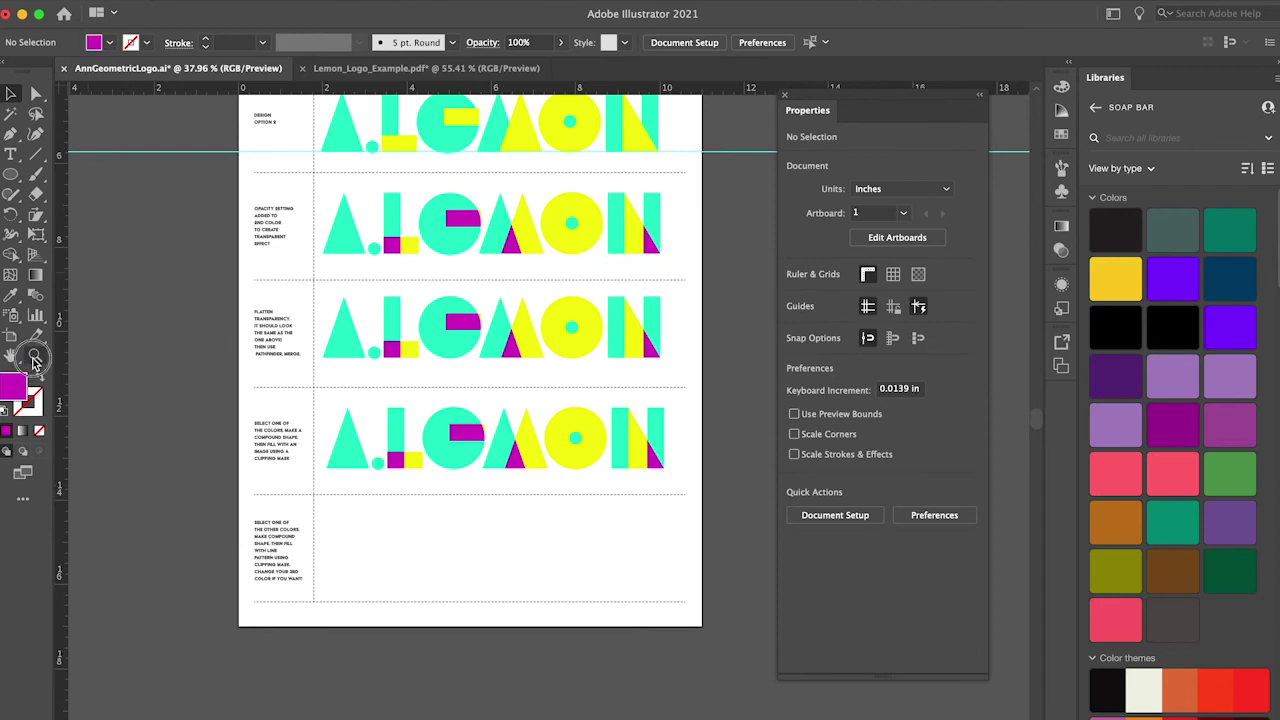
Move the Properties panel clear of the artwork so the duplicated lettering is unobstructed
click(35, 355)
click(511, 458)
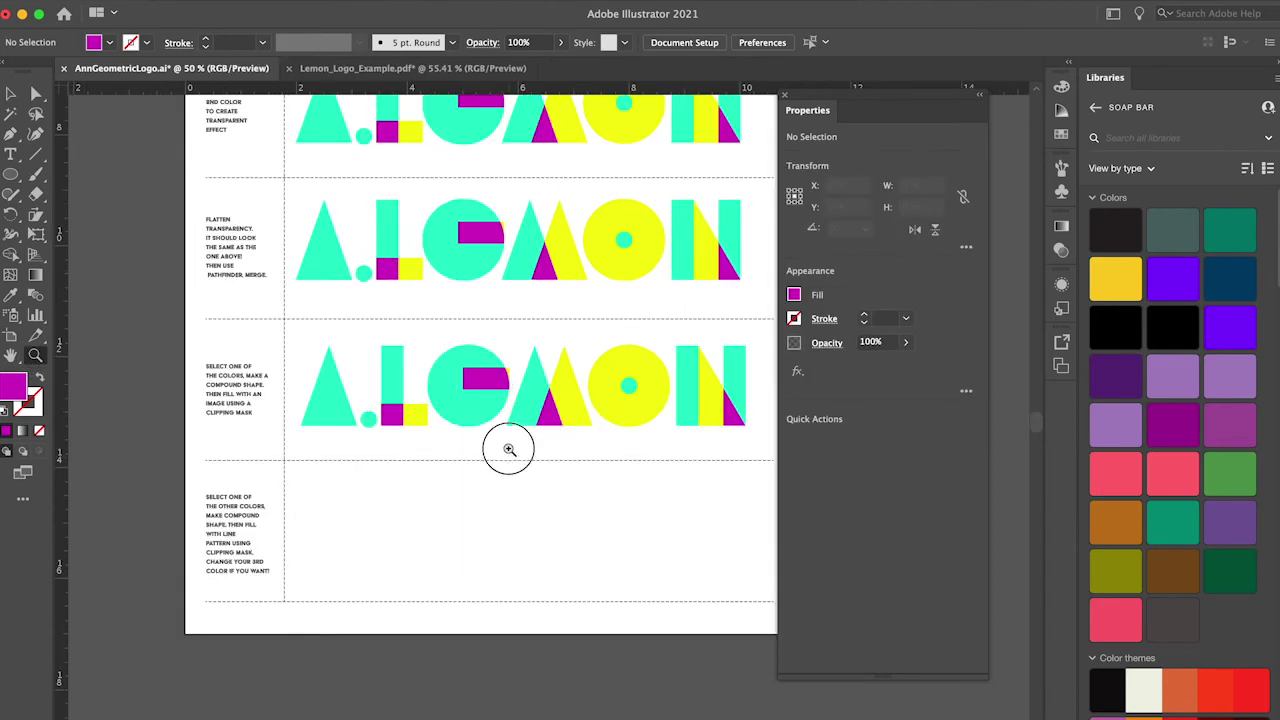
click(509, 449)
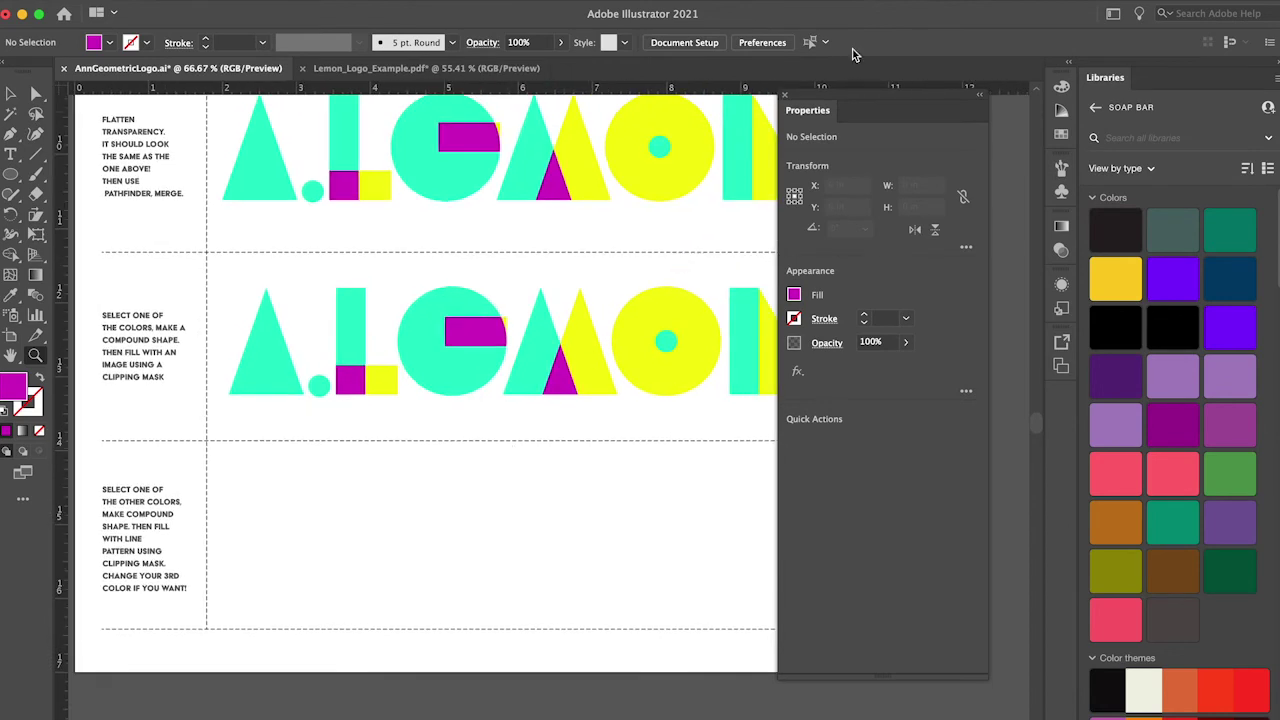
drag(795, 100, 965, 87)
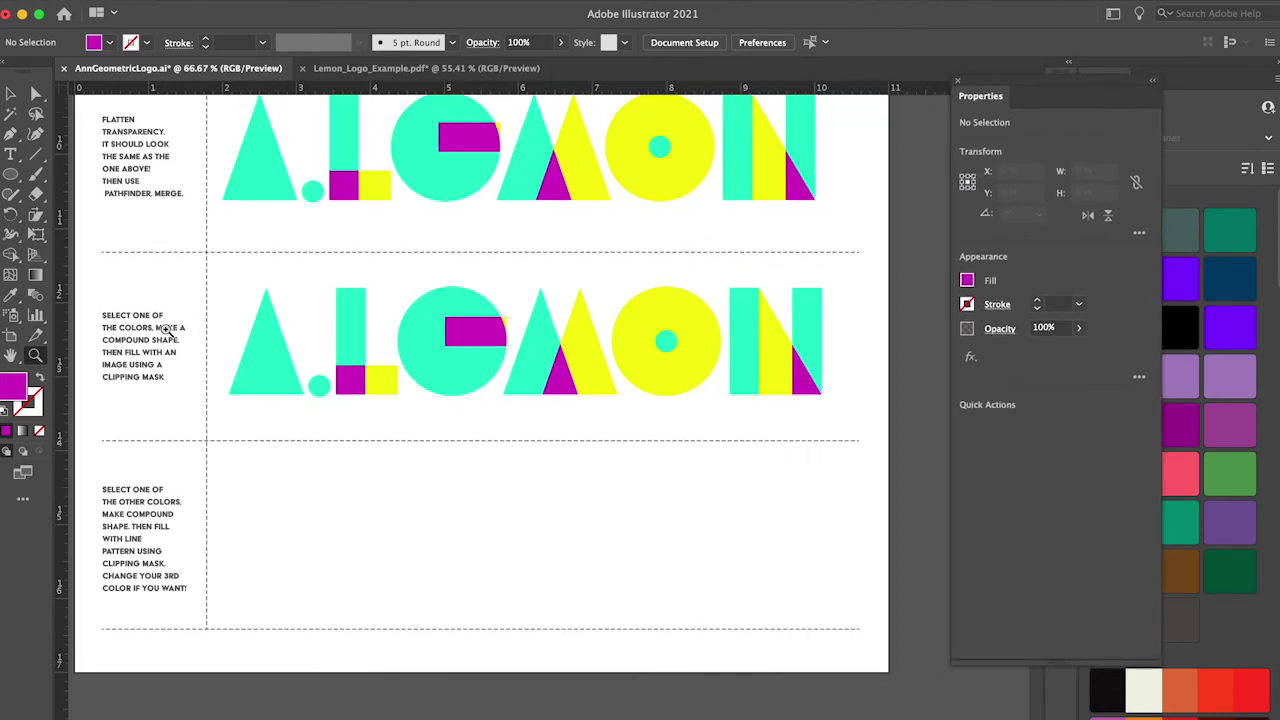
click(11, 94)
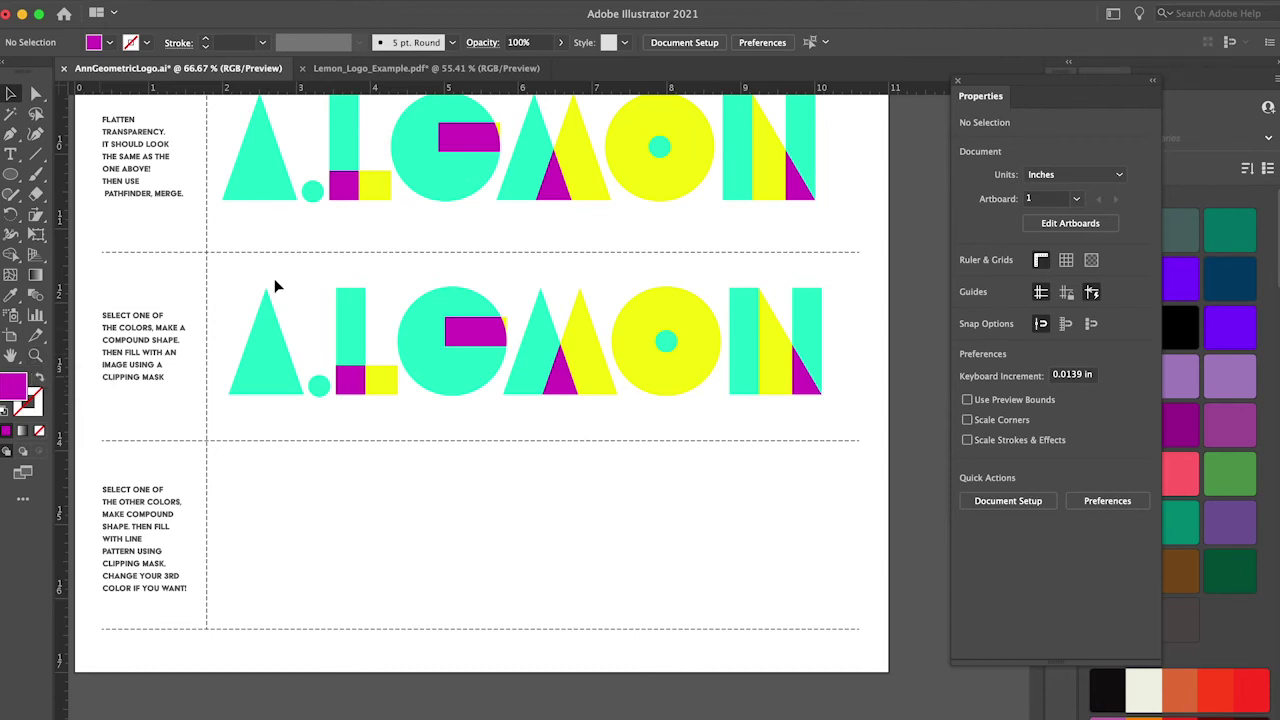
Select all teal shapes in the compound-shape and image row by matching the appearance of the first A's triangle
scroll(380, 268, up, 3)
scroll(796, 292, down, 4)
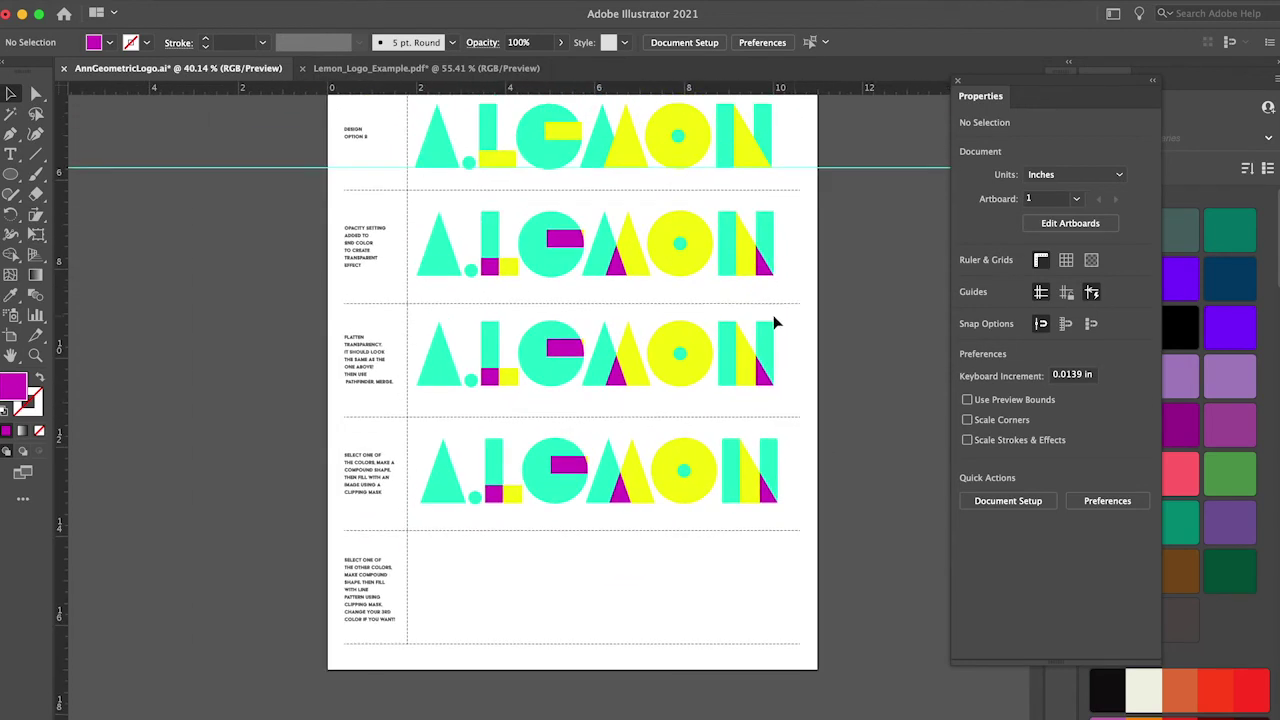
scroll(775, 322, down, 2)
key(z)
click(543, 409)
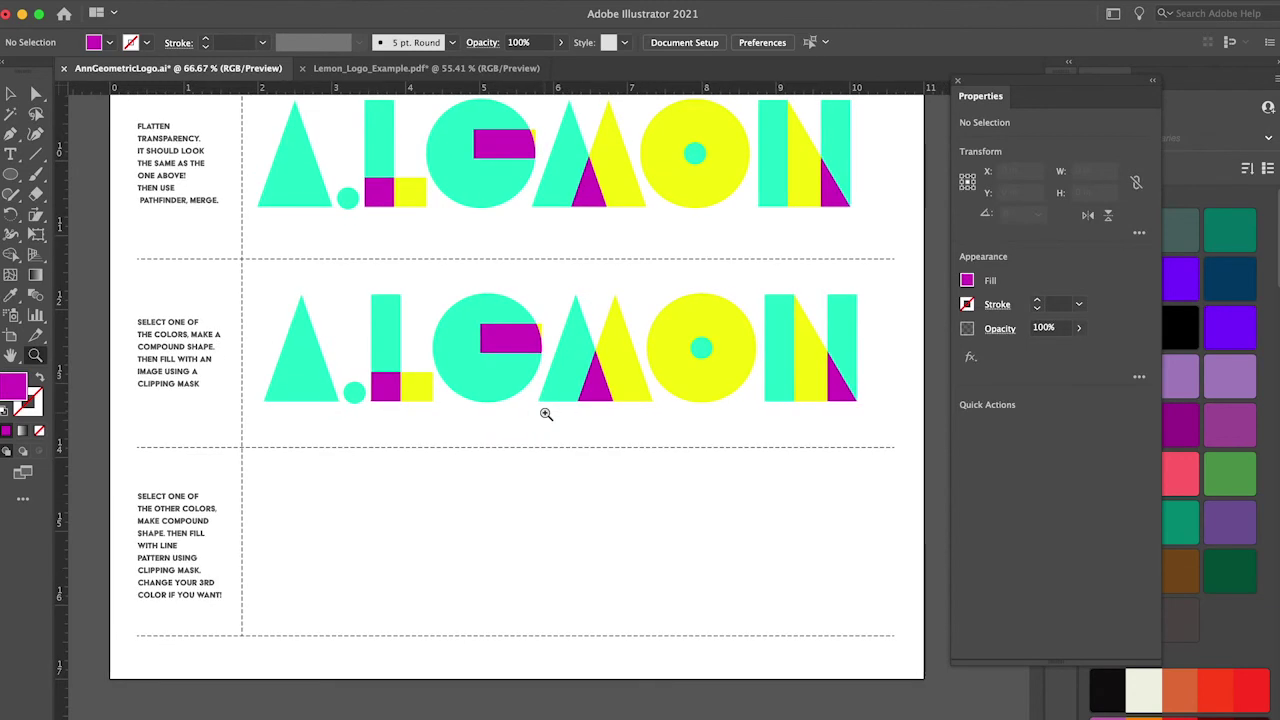
scroll(543, 411, up, 3)
scroll(524, 413, down, 2)
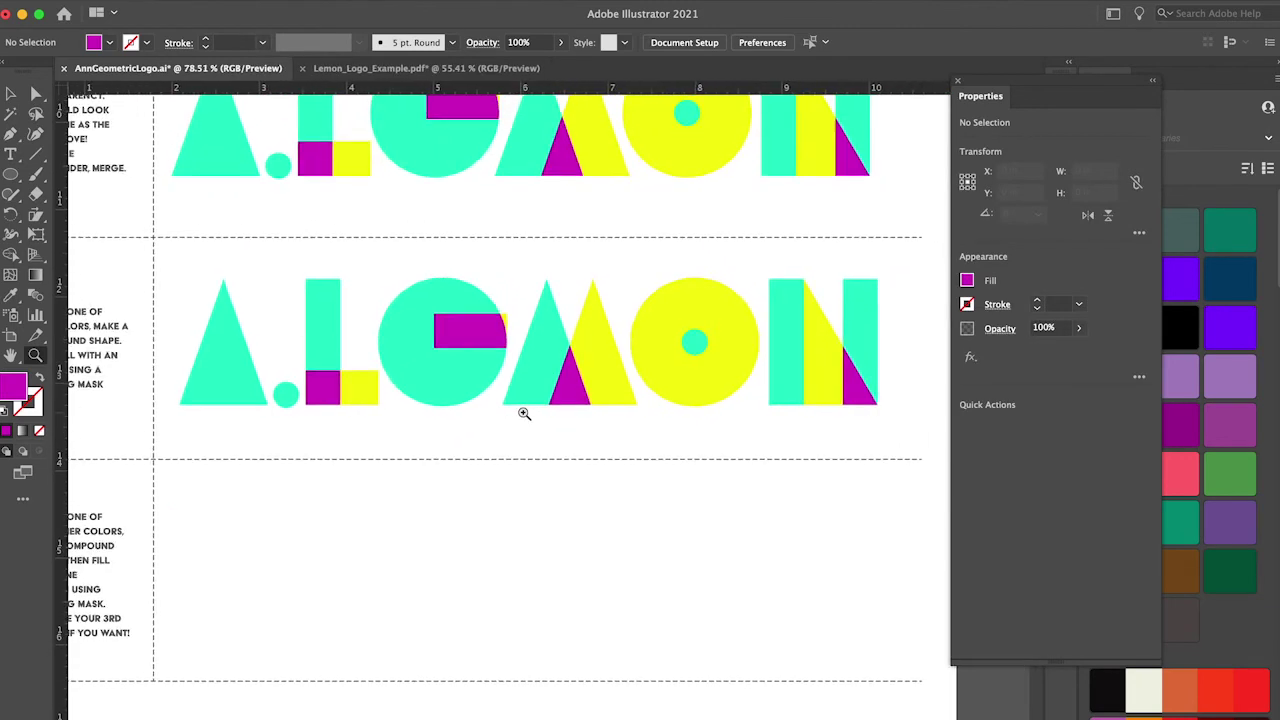
scroll(543, 403, left, 3)
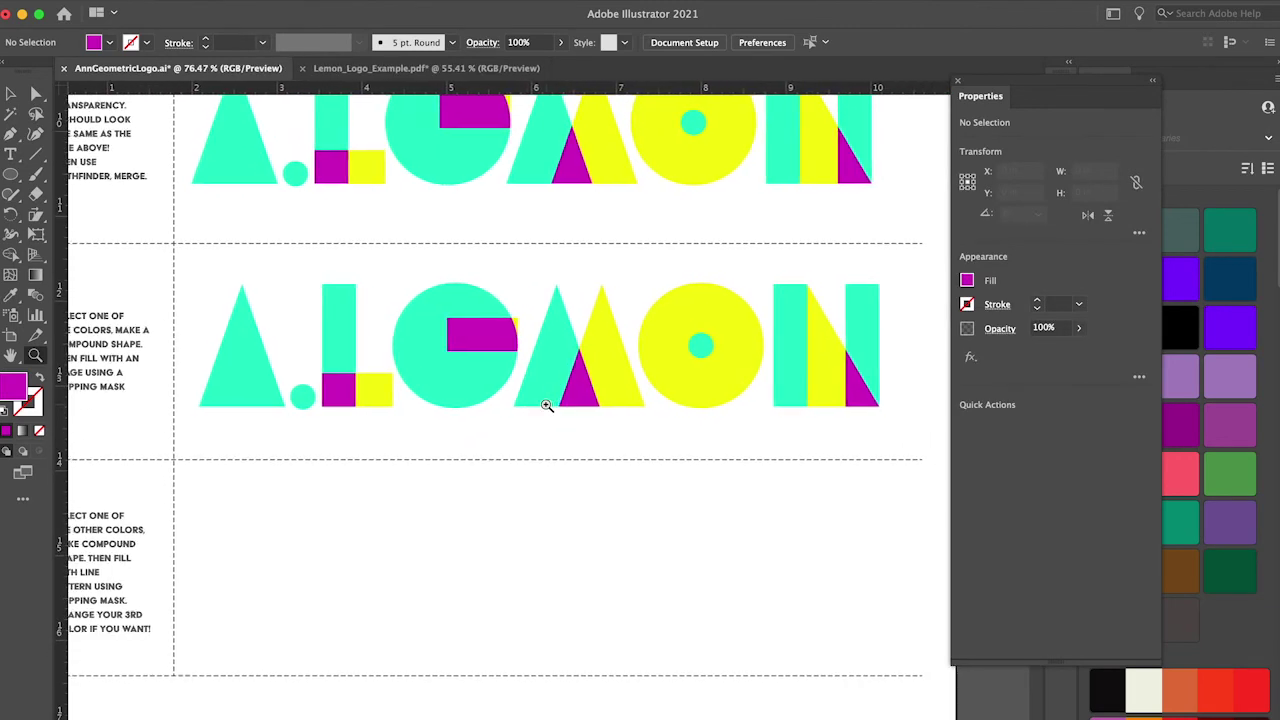
scroll(543, 403, down, 1)
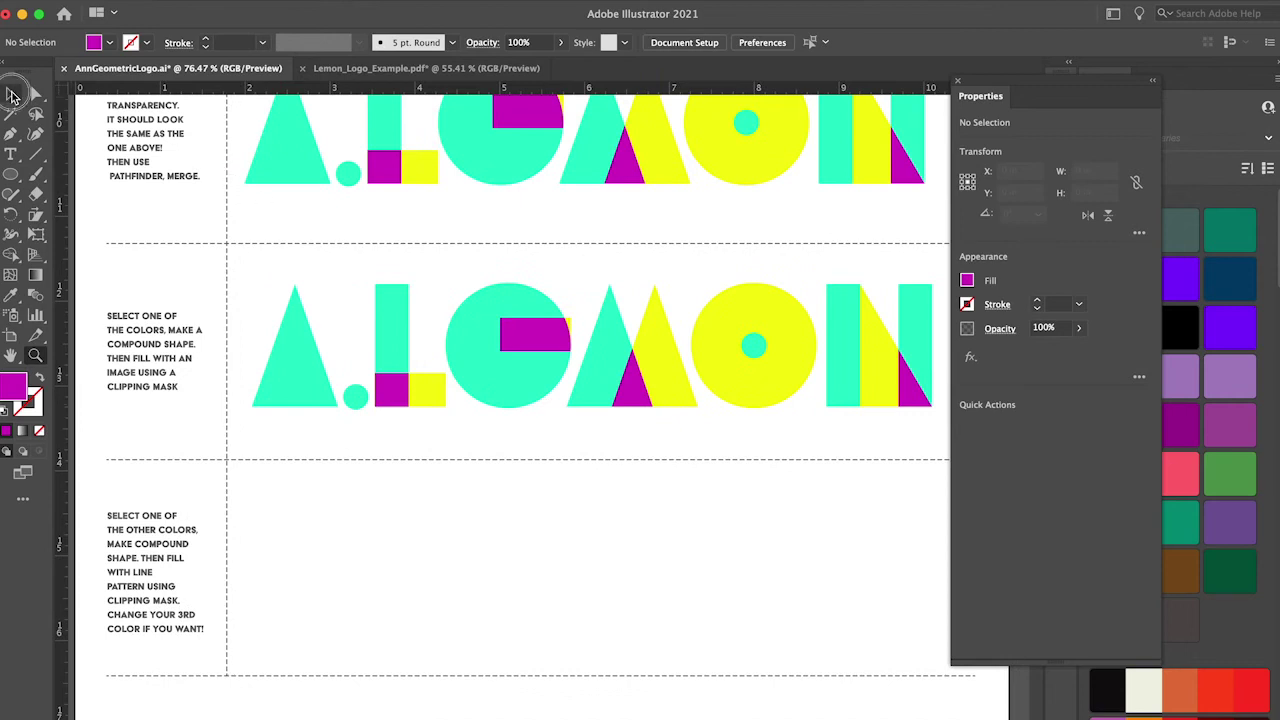
click(11, 93)
click(314, 372)
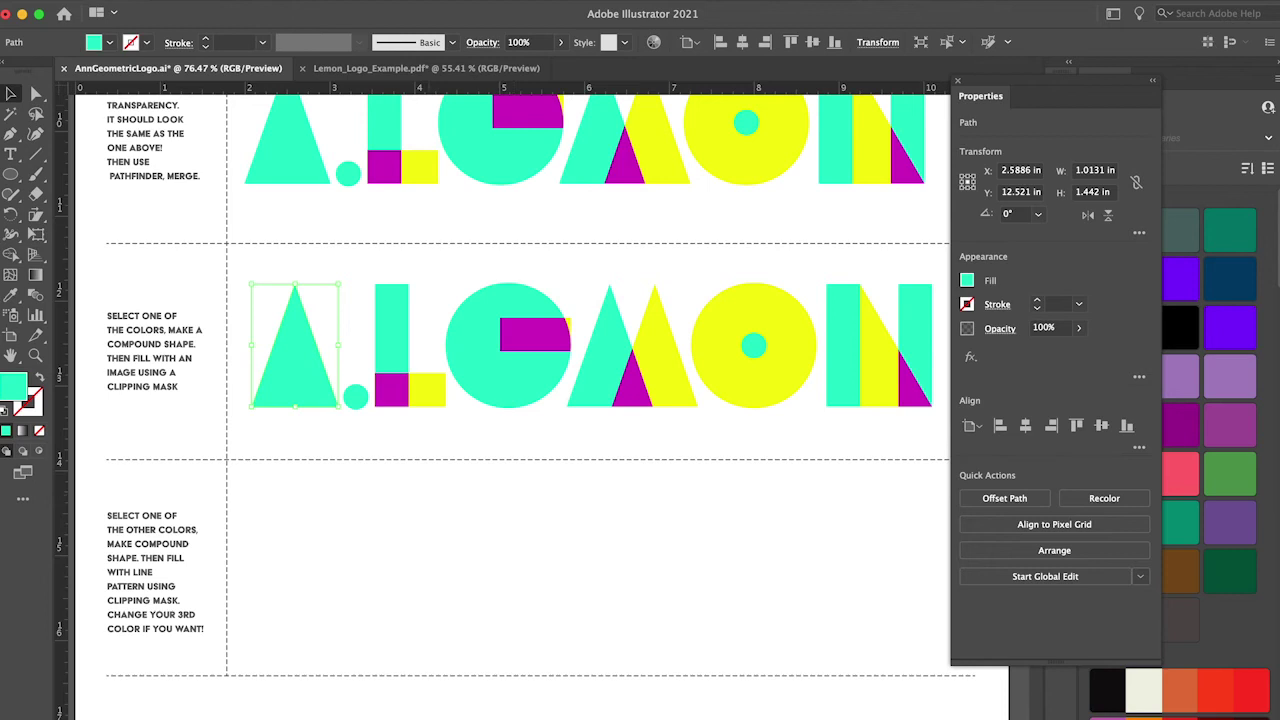
click(275, 0)
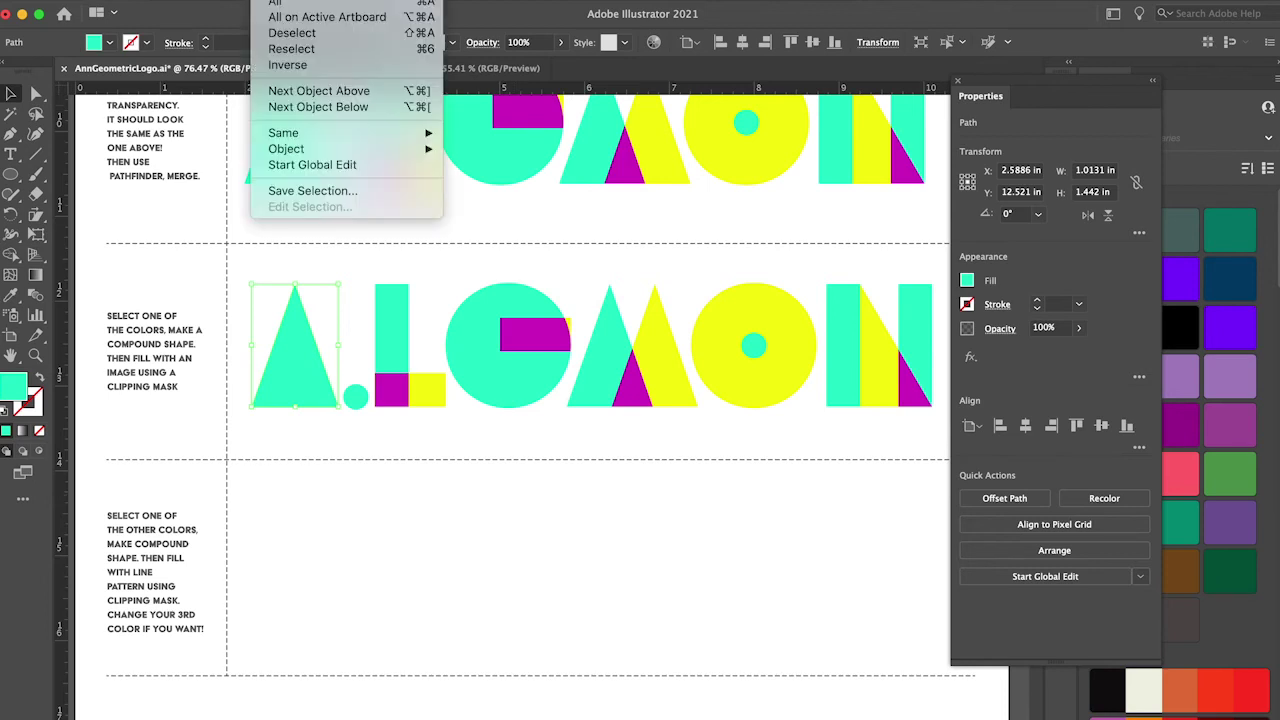
mouse_move(295, 138)
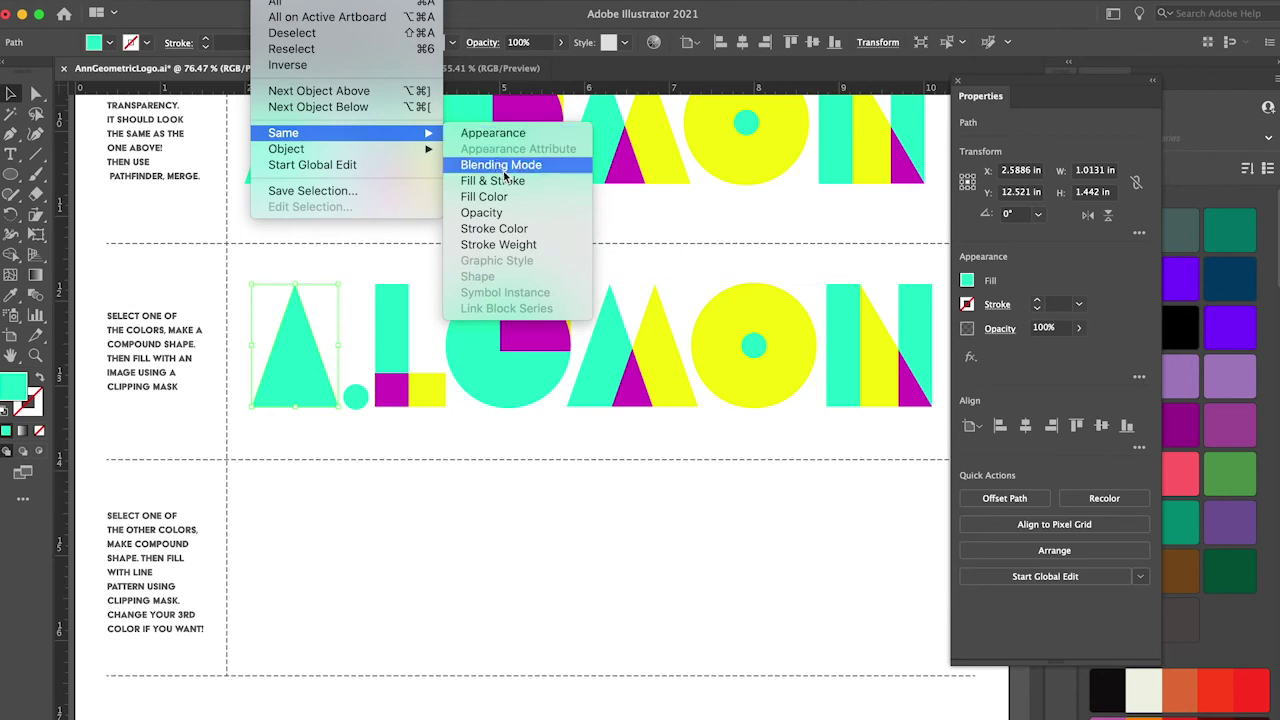
click(492, 134)
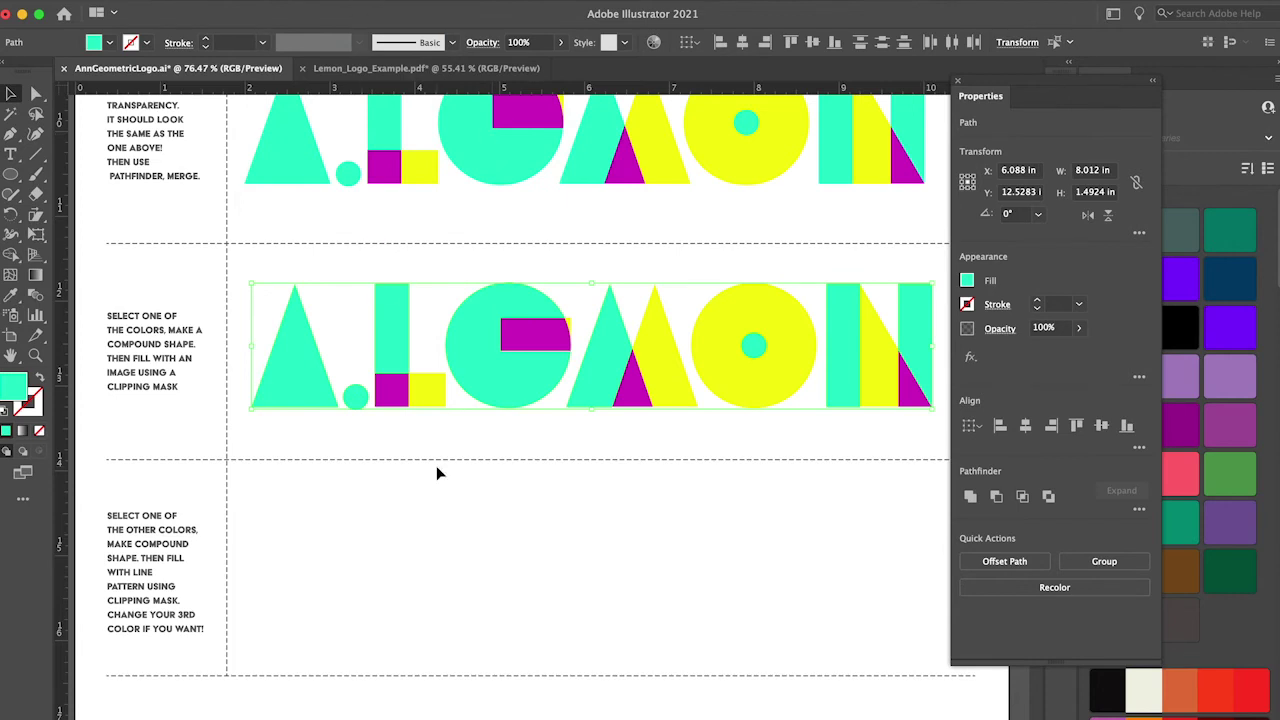
Combine the selected teal shapes into a single compound path, and deselect it
drag(503, 380, 500, 473)
key(super+z)
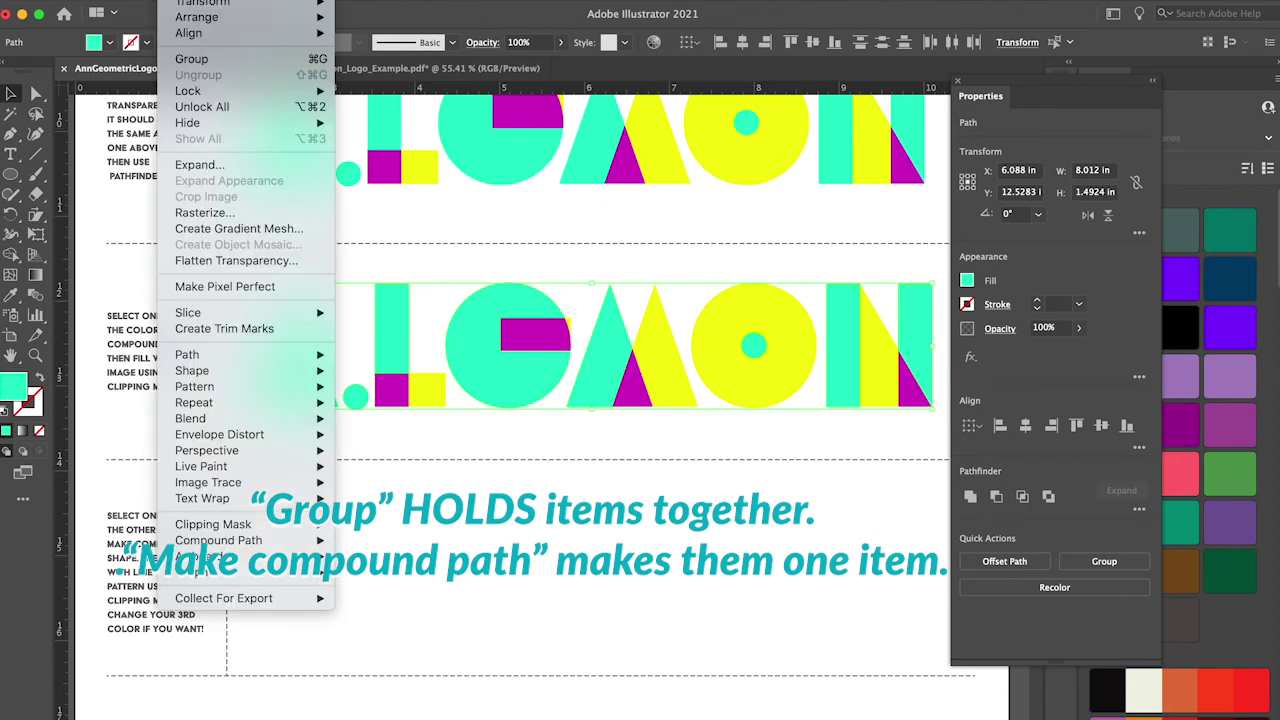
mouse_move(249, 534)
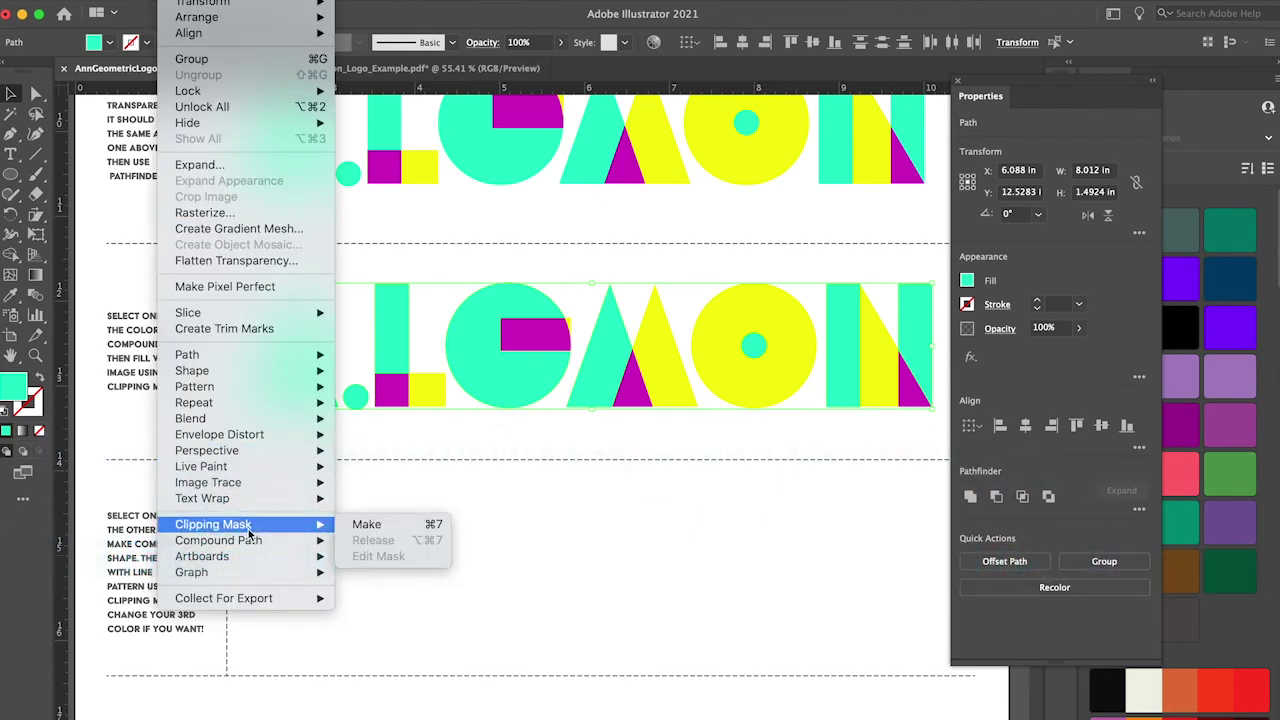
click(368, 542)
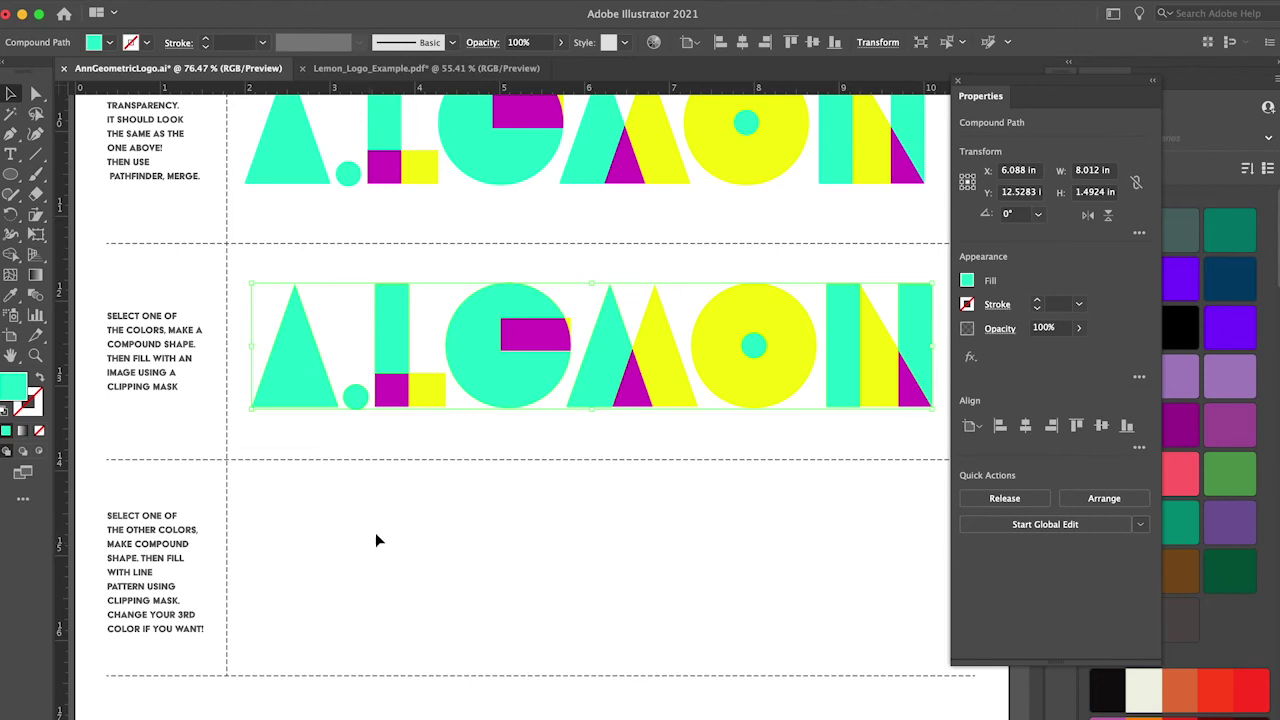
click(376, 540)
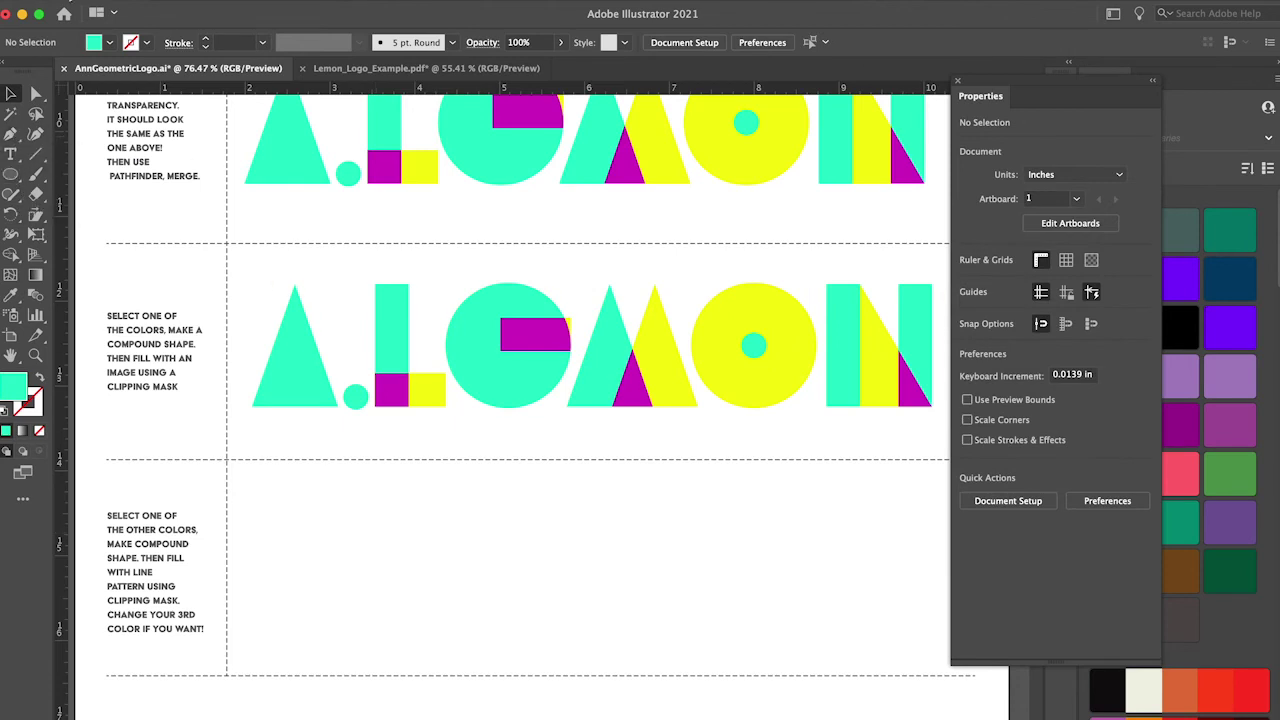
Place the image IMG_6200.jpeg from the 2_GeometricLogo folder into the document, near the compound-shape and image row
click(100, 0)
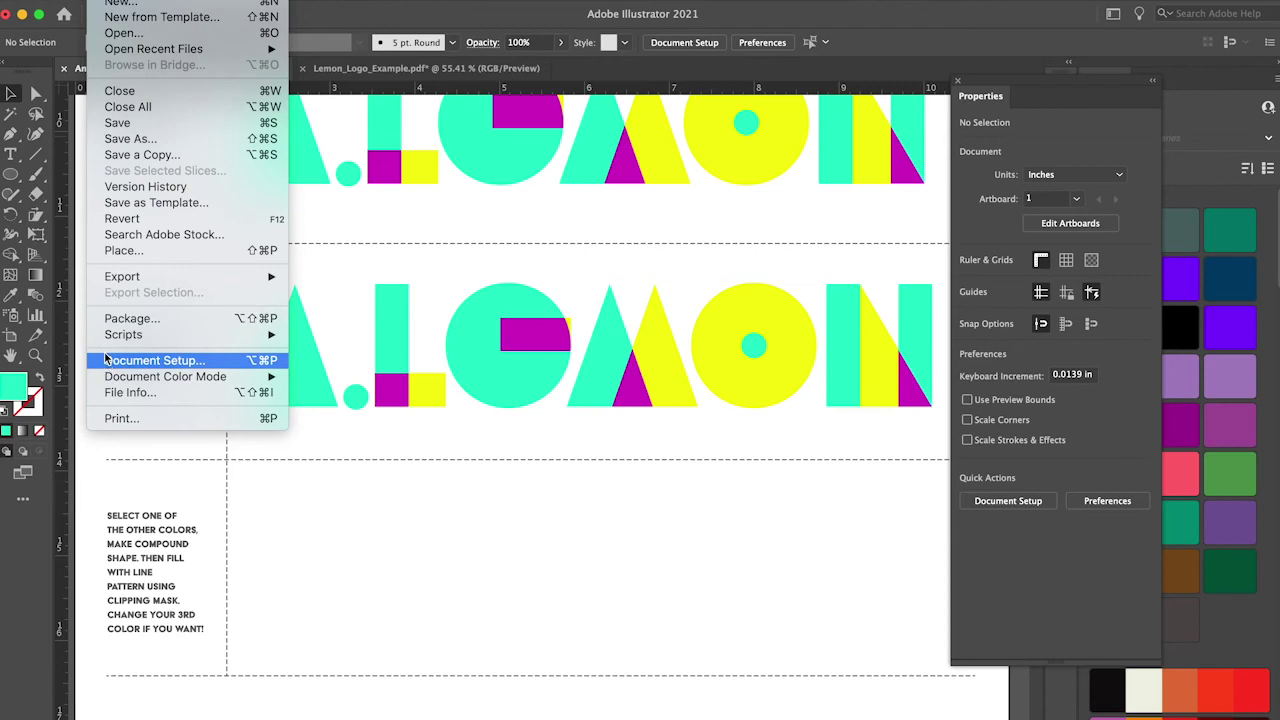
click(120, 247)
double_click(655, 150)
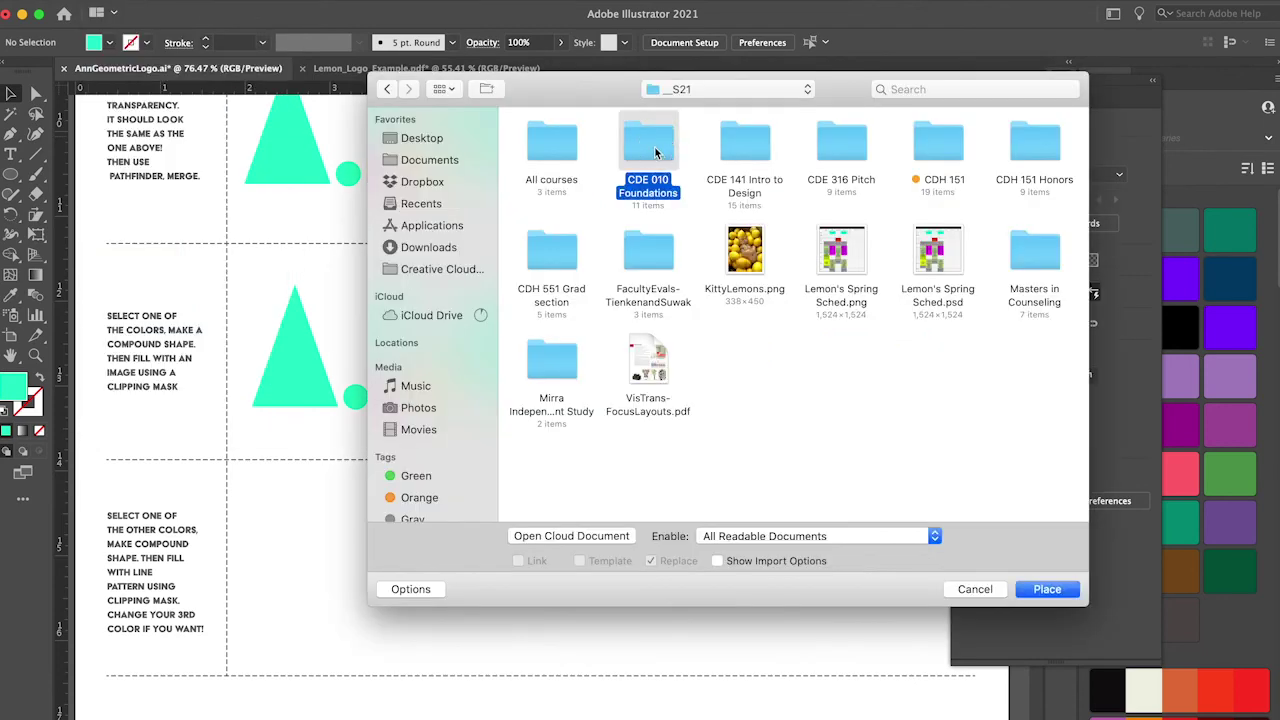
double_click(563, 258)
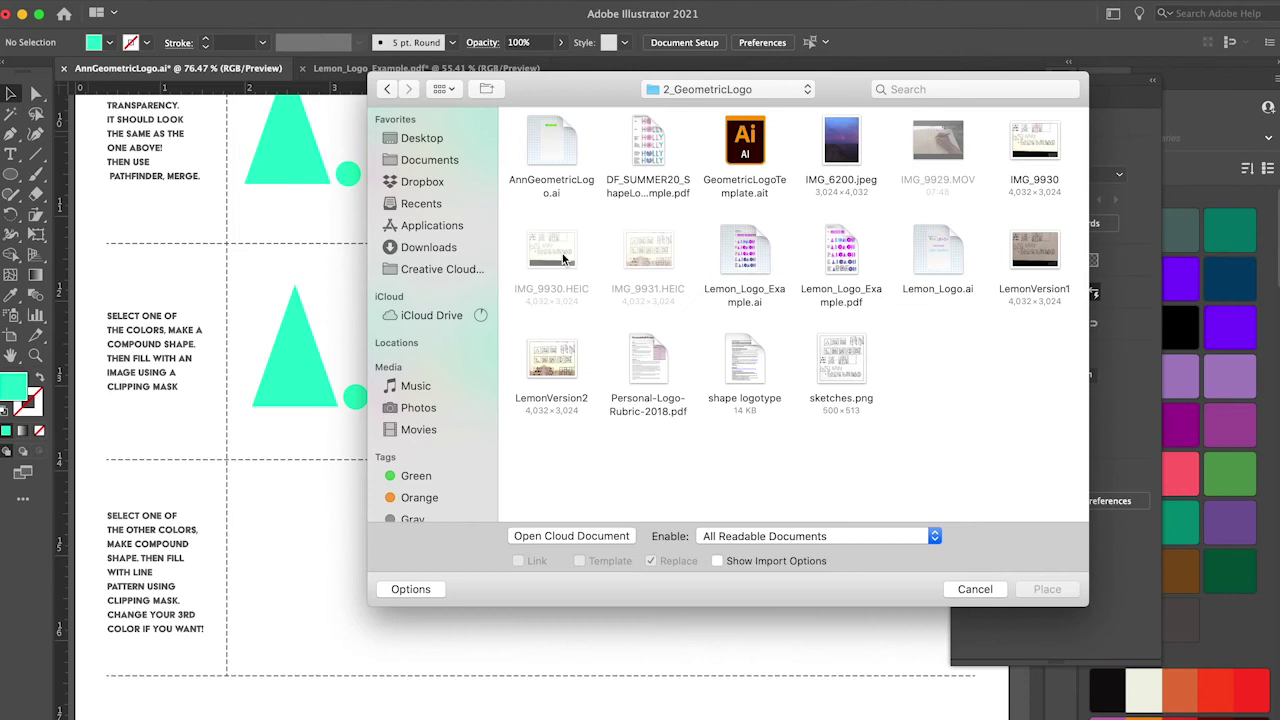
click(833, 145)
click(1047, 589)
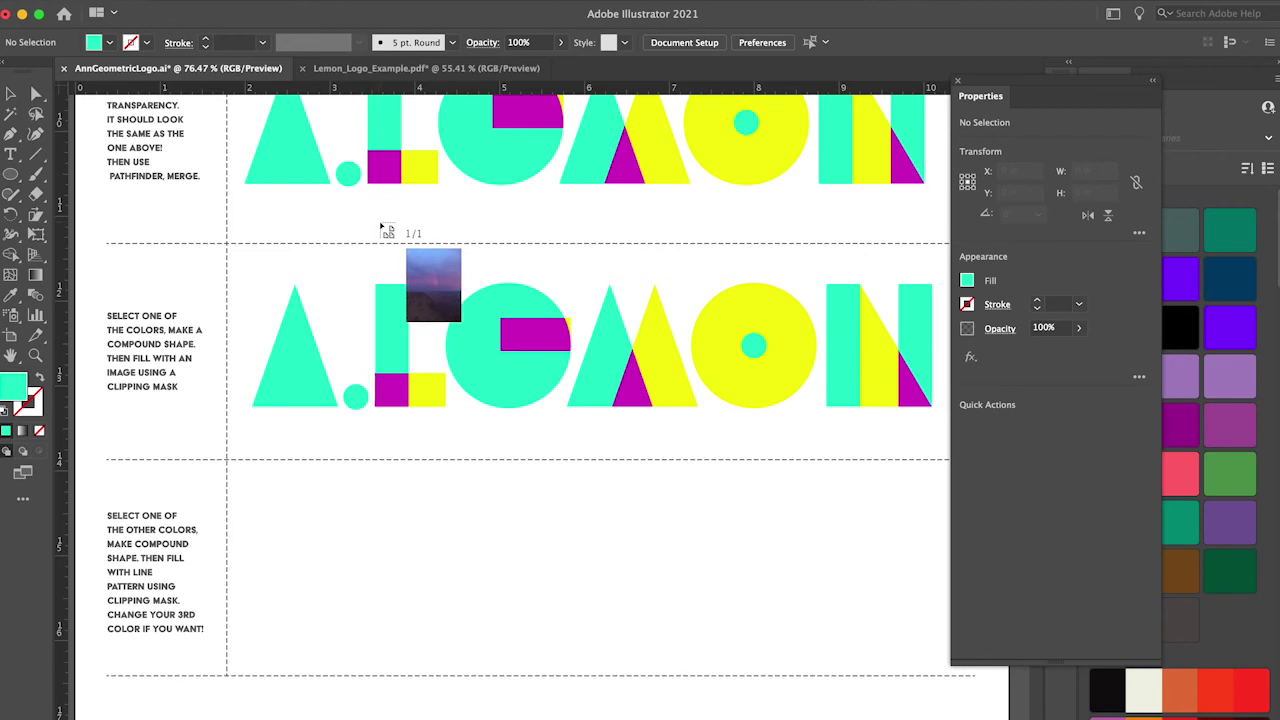
click(381, 228)
Scale the placed sunset photo down proportionally to about 8.5 in wide and 11.3 in high
scroll(382, 226, down, 5)
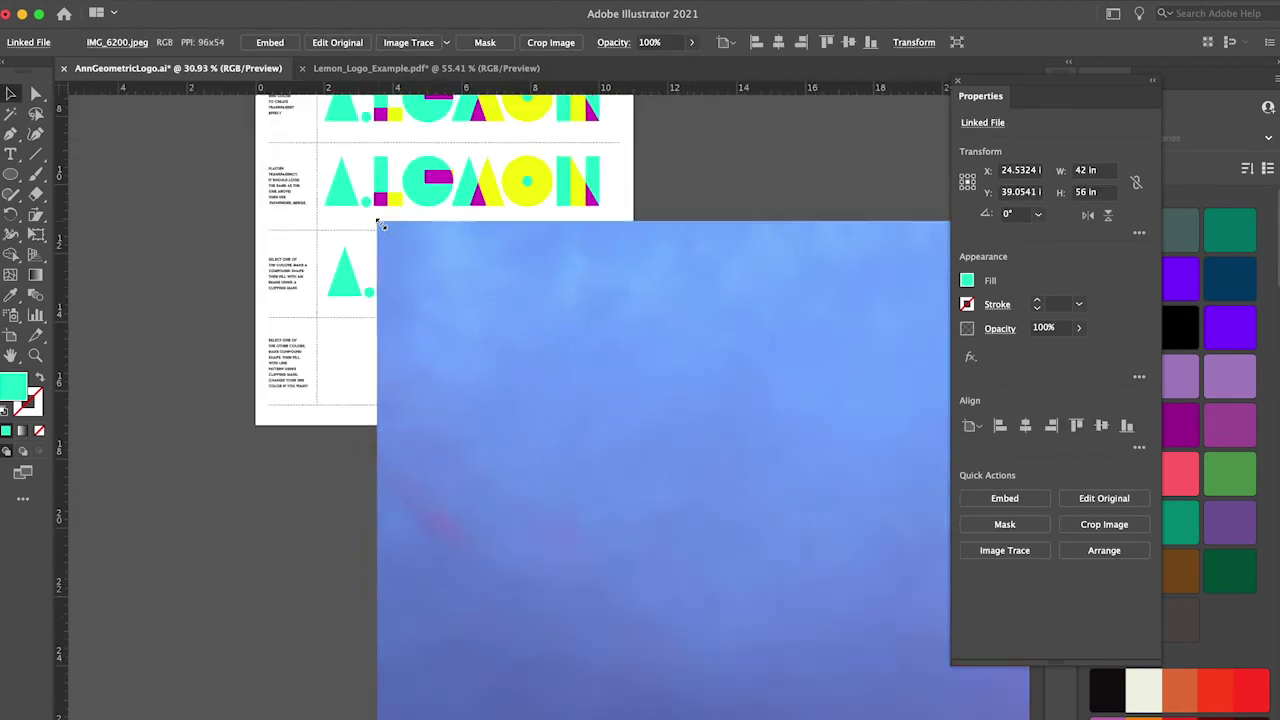
scroll(381, 226, down, 6)
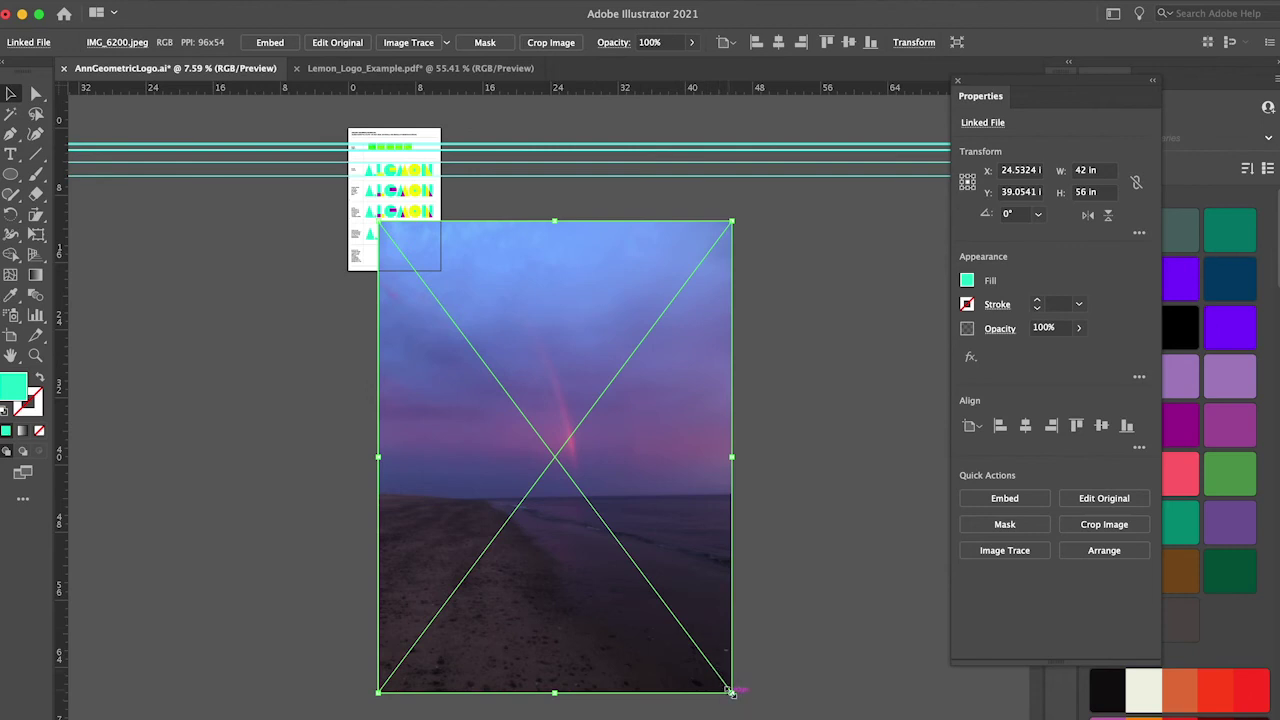
drag(731, 692, 449, 380)
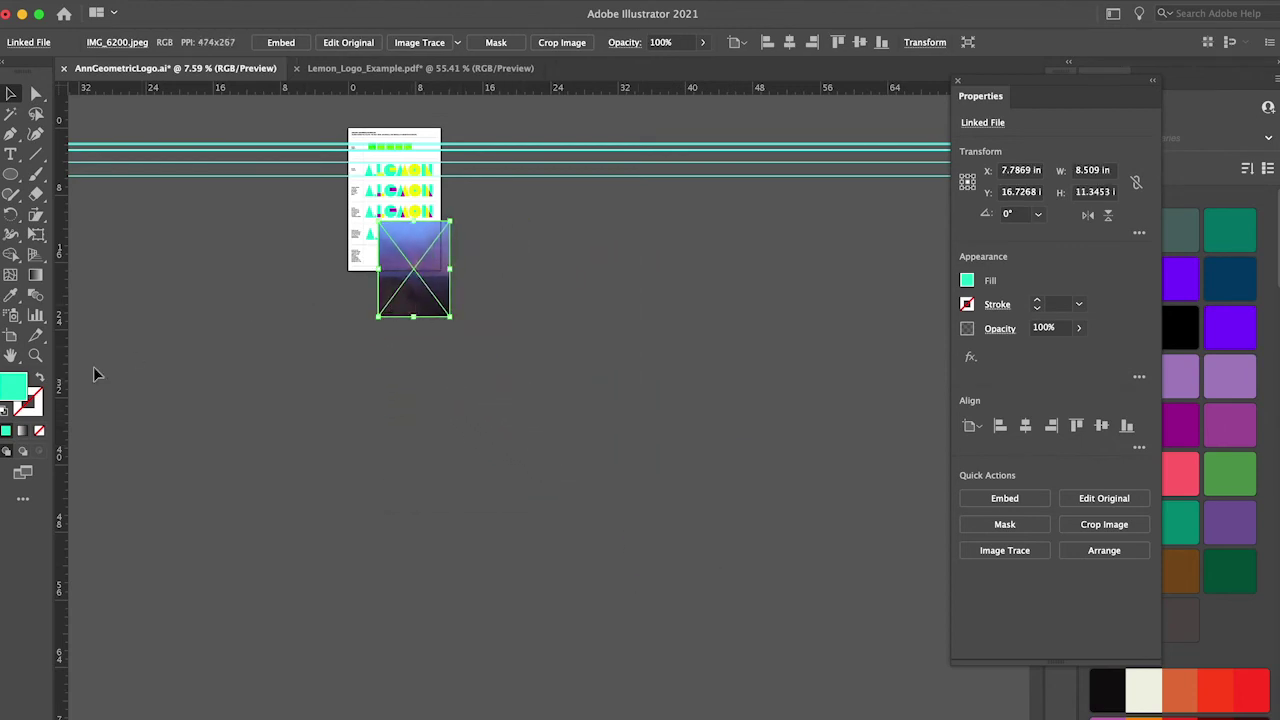
Move the sunset photo over the lettering so it covers the full width and height of the compound-shape and image row
click(35, 355)
click(357, 265)
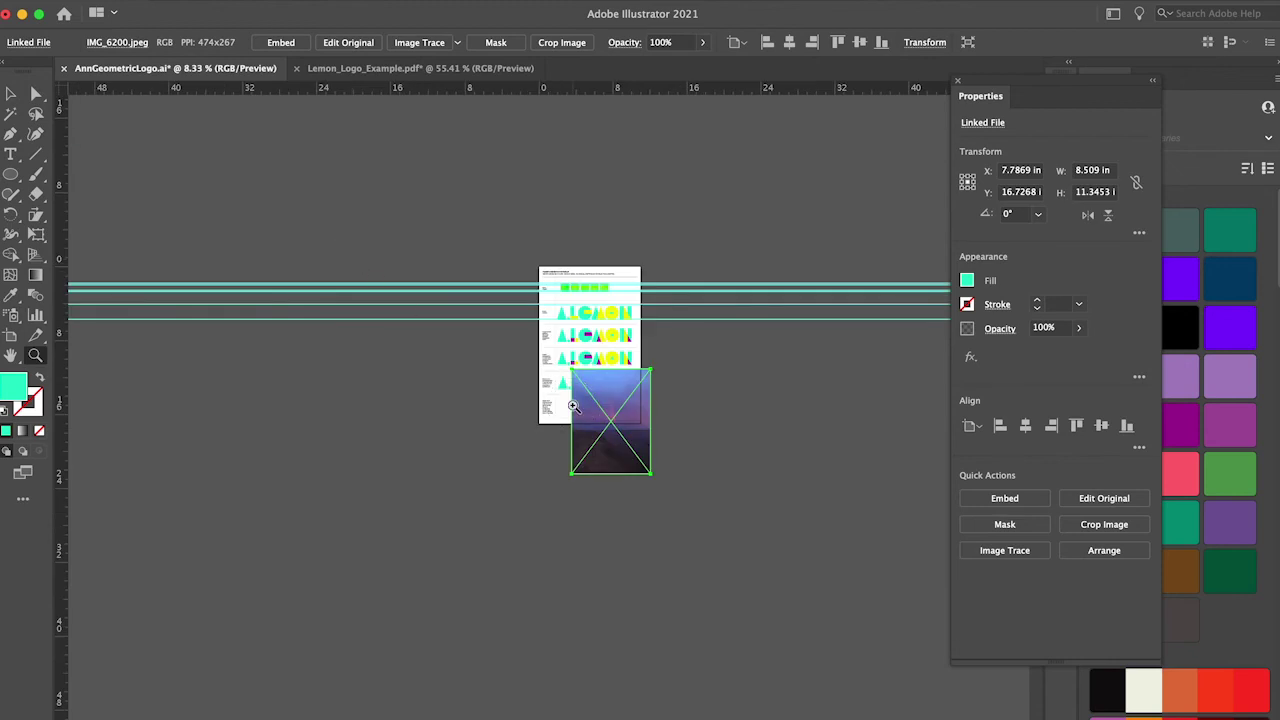
click(612, 430)
click(13, 93)
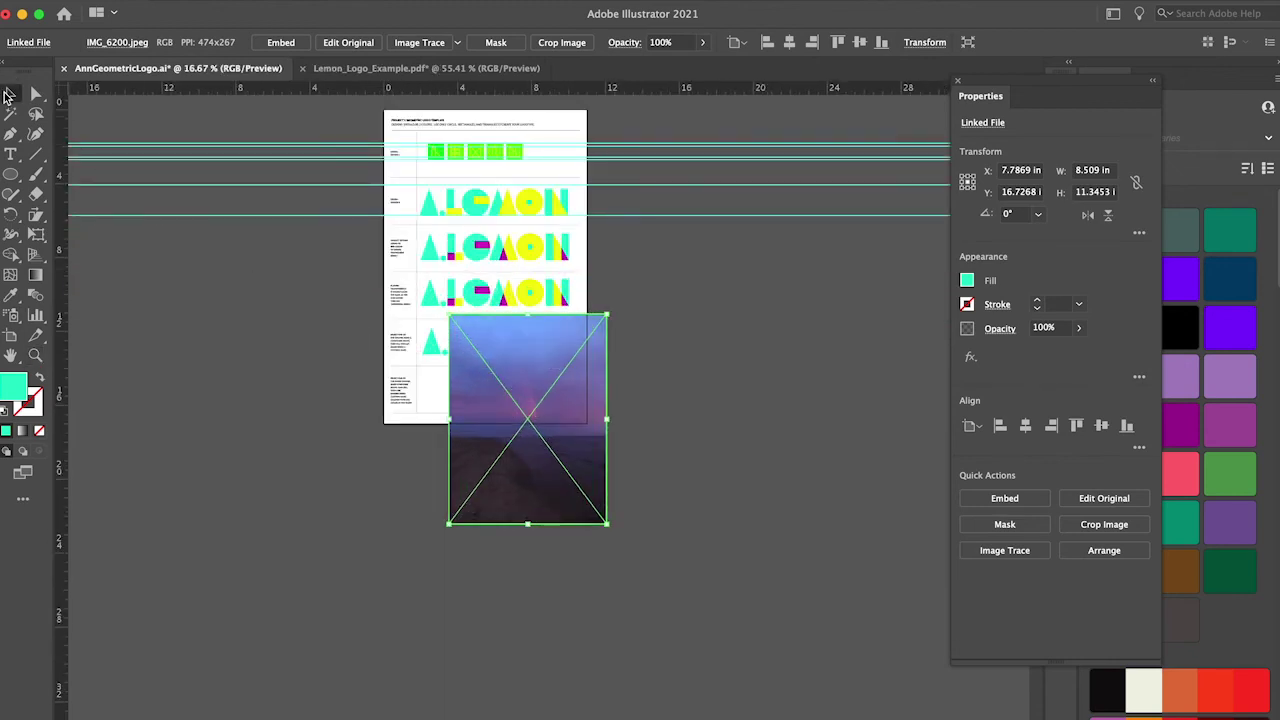
drag(476, 440, 449, 437)
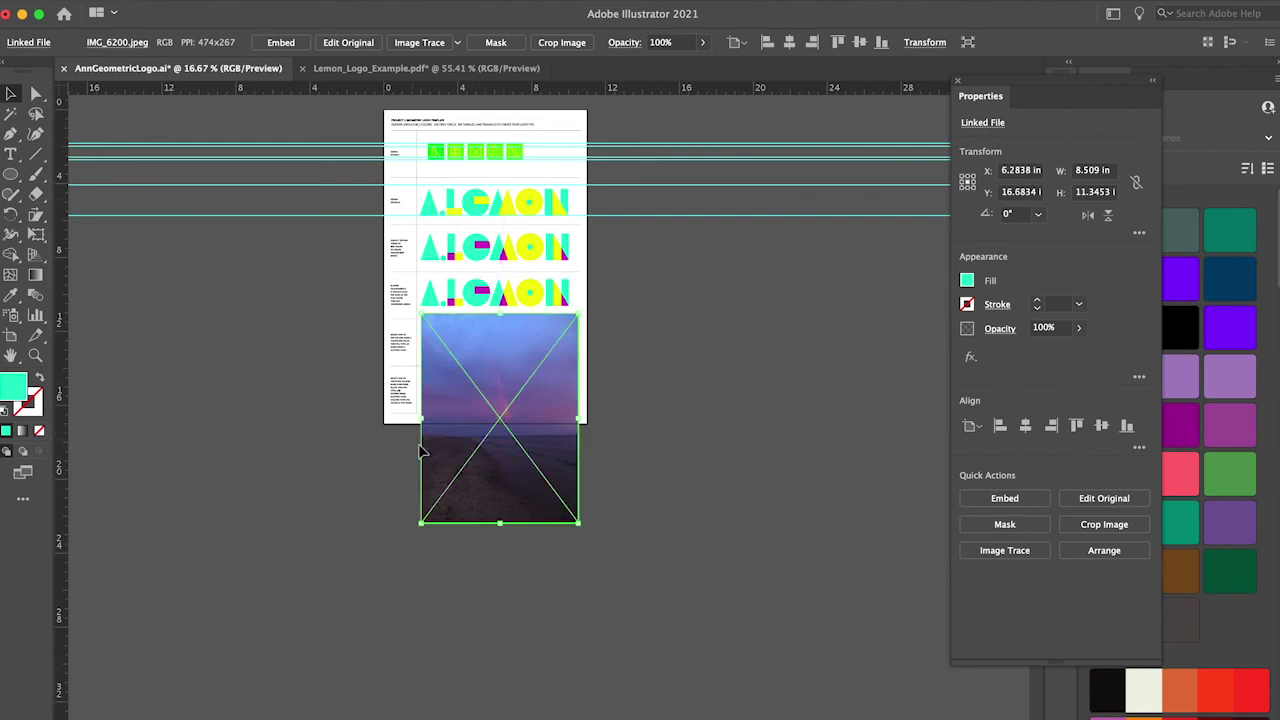
drag(451, 471, 497, 432)
click(471, 466)
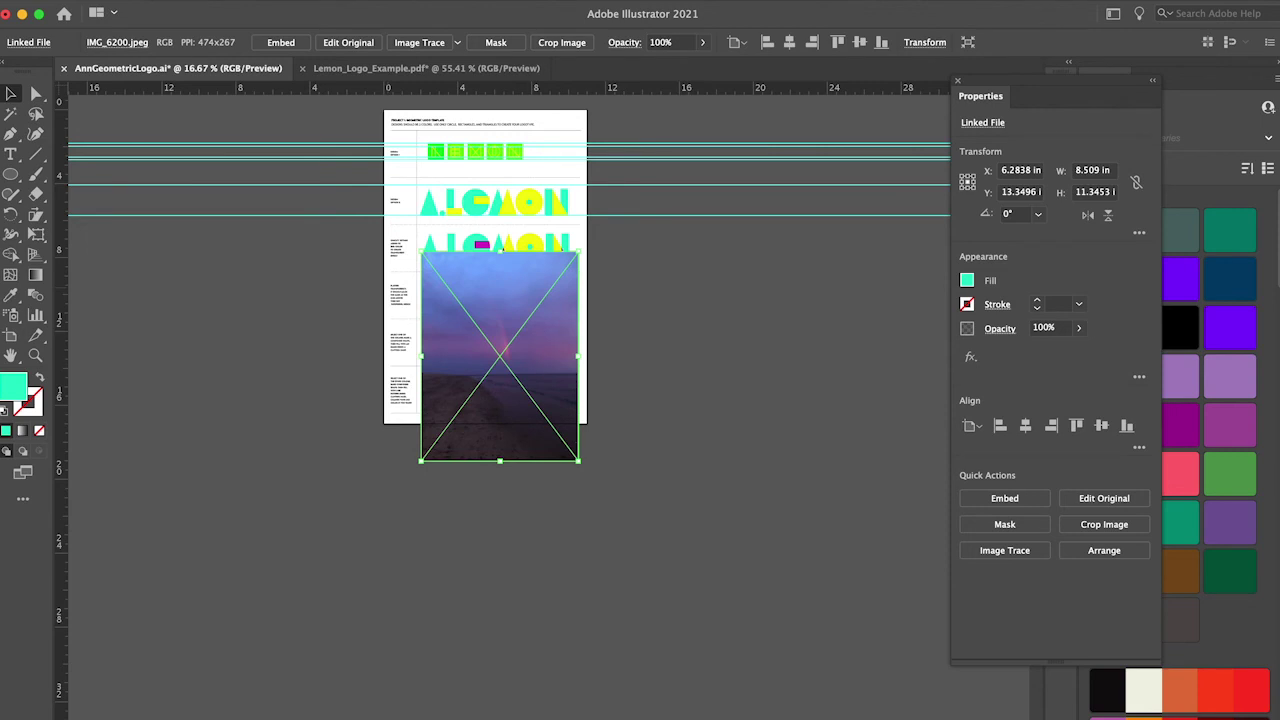
Send the sunset photo to the back behind the lettering, and deselect it
click(190, 0)
mouse_move(250, 17)
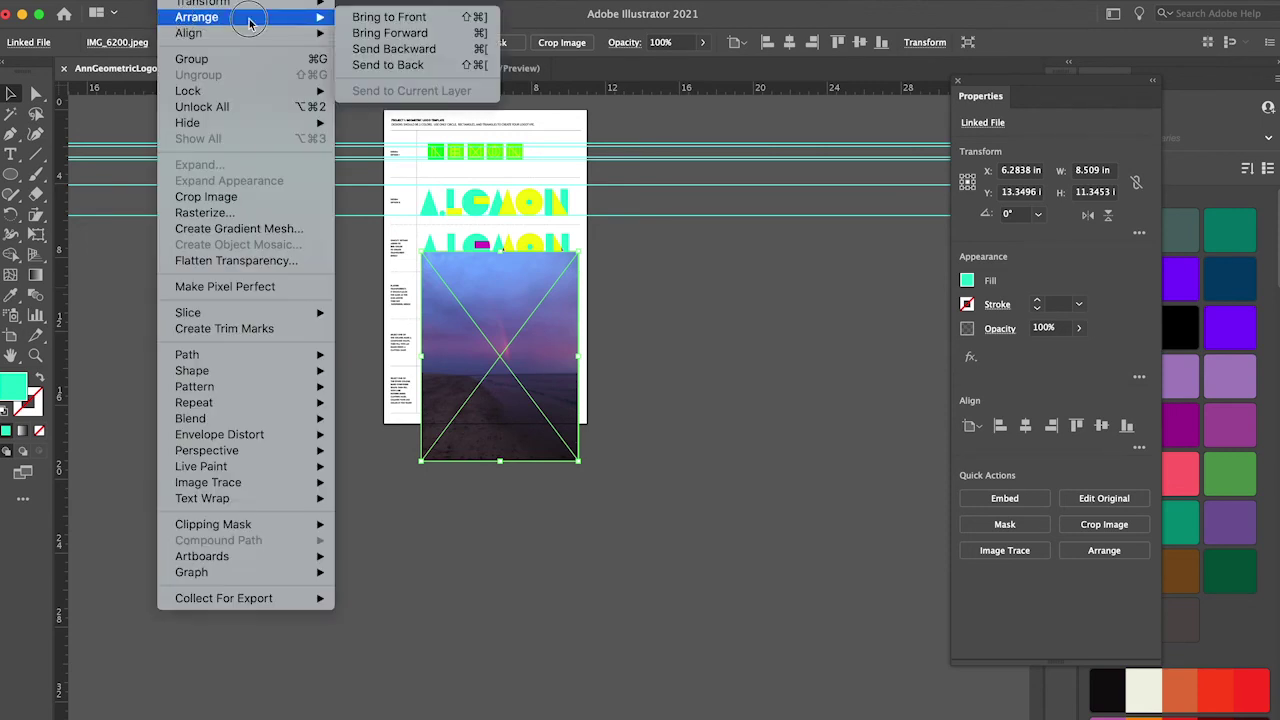
click(385, 65)
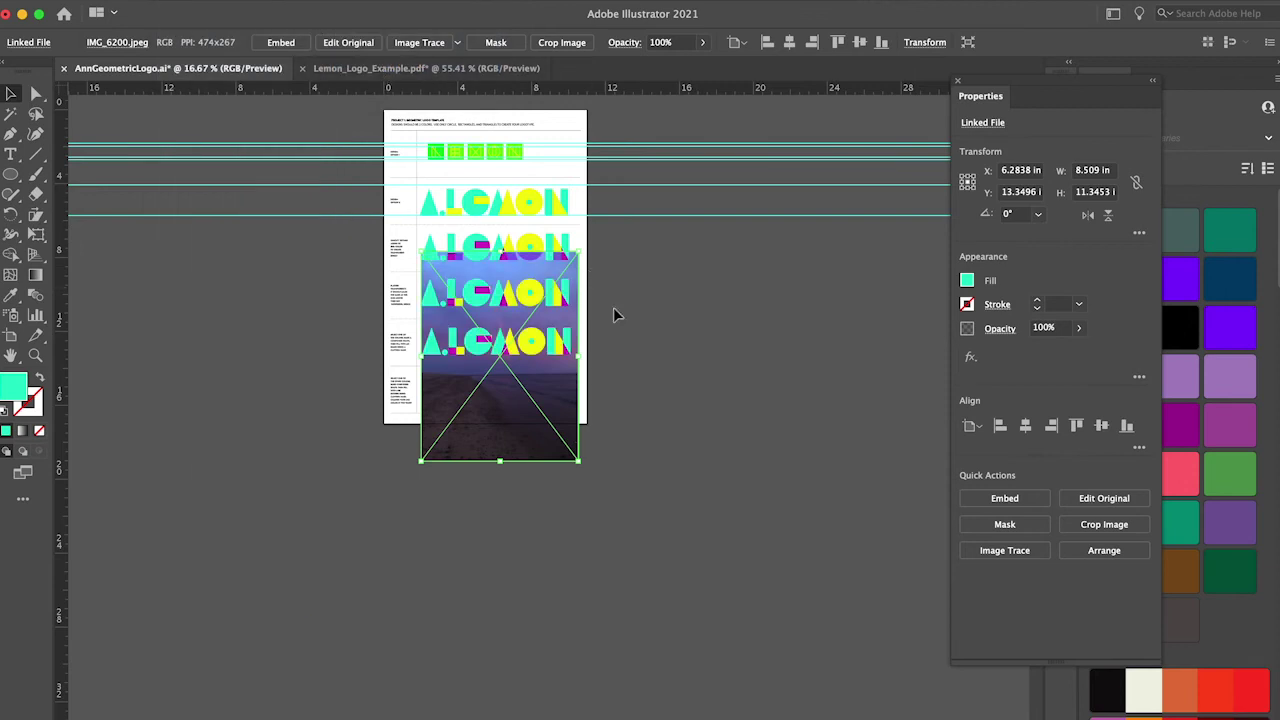
click(643, 342)
Try moving the teal compound path down into the line-pattern row, and undo the move
click(35, 355)
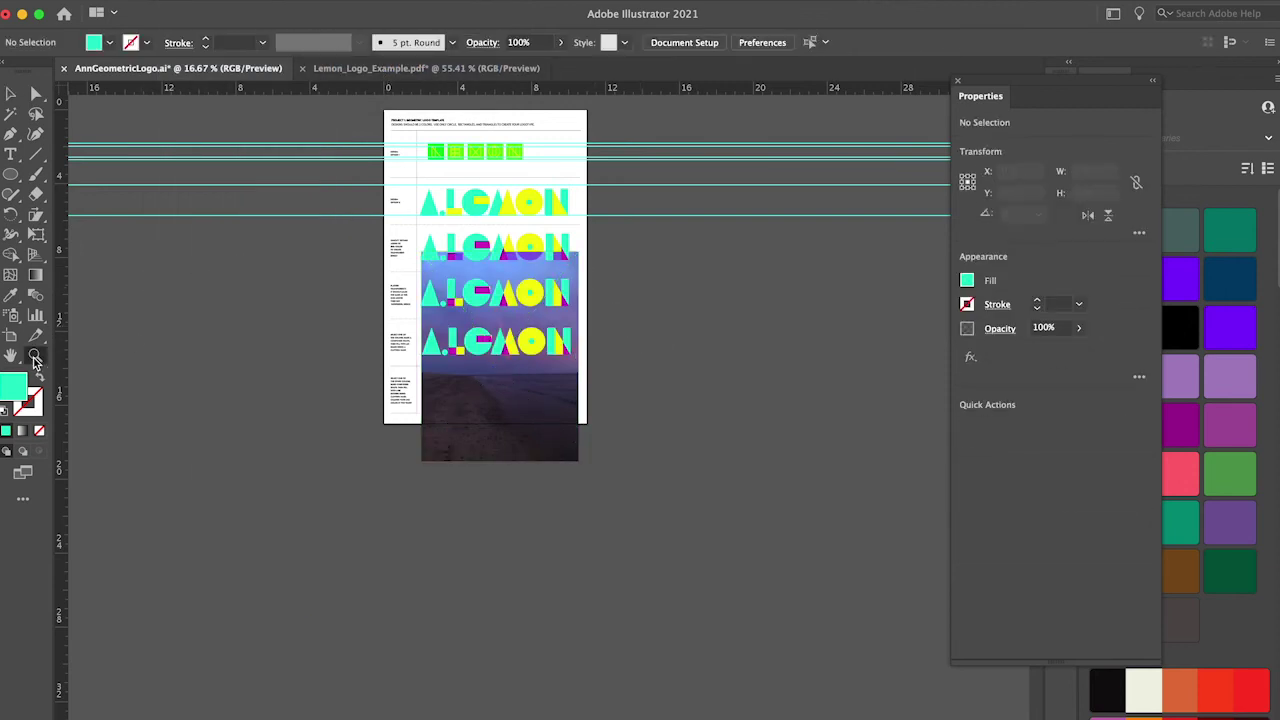
click(483, 352)
click(521, 364)
click(528, 366)
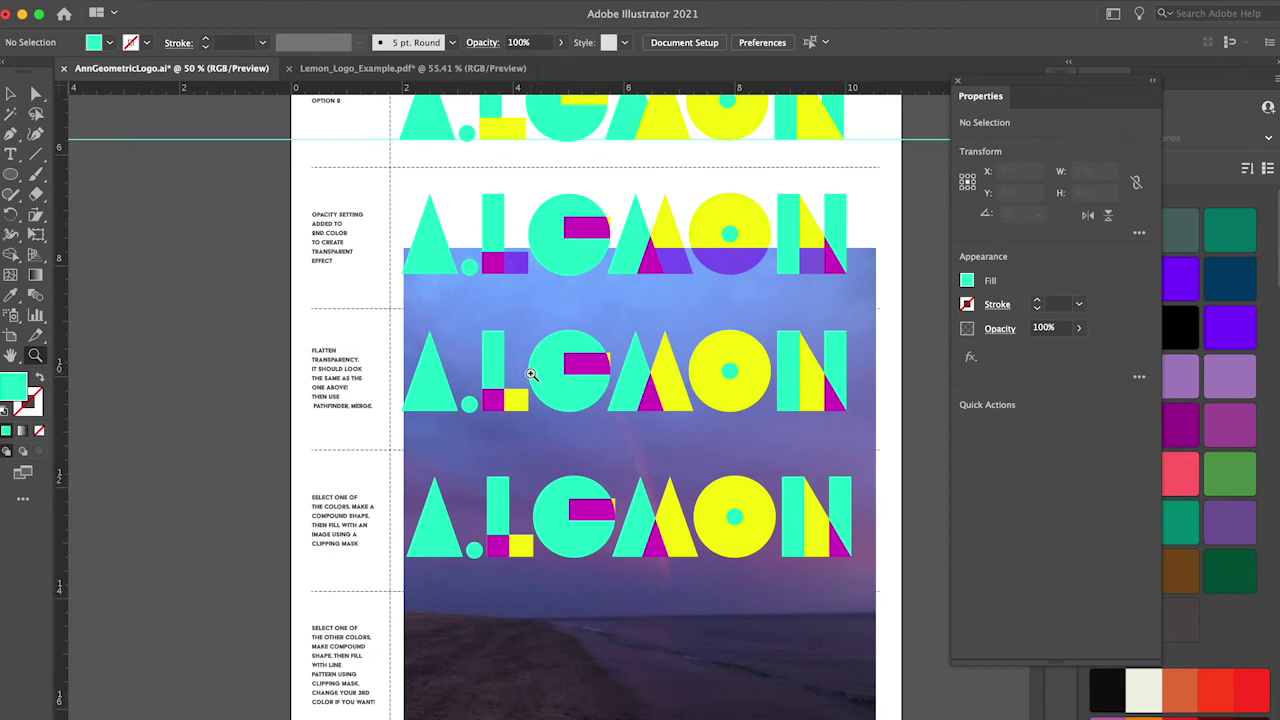
scroll(537, 447, down, 3)
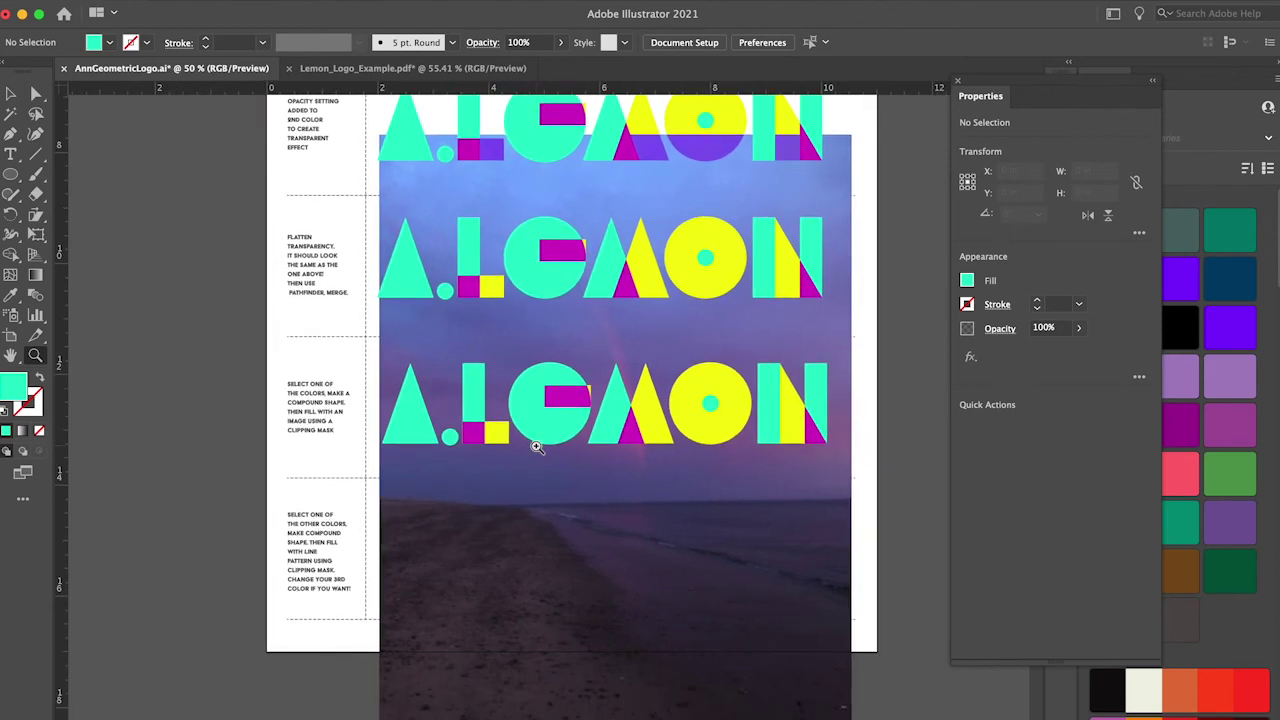
click(10, 93)
click(400, 410)
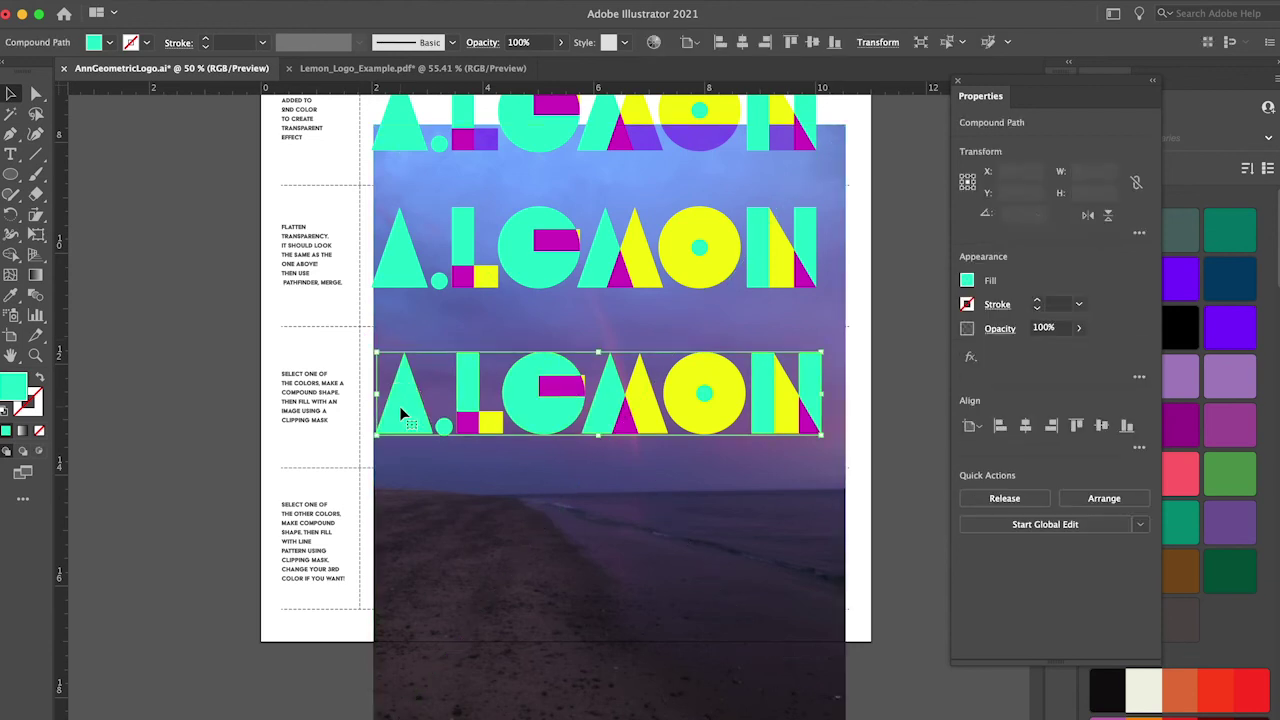
drag(400, 409, 407, 546)
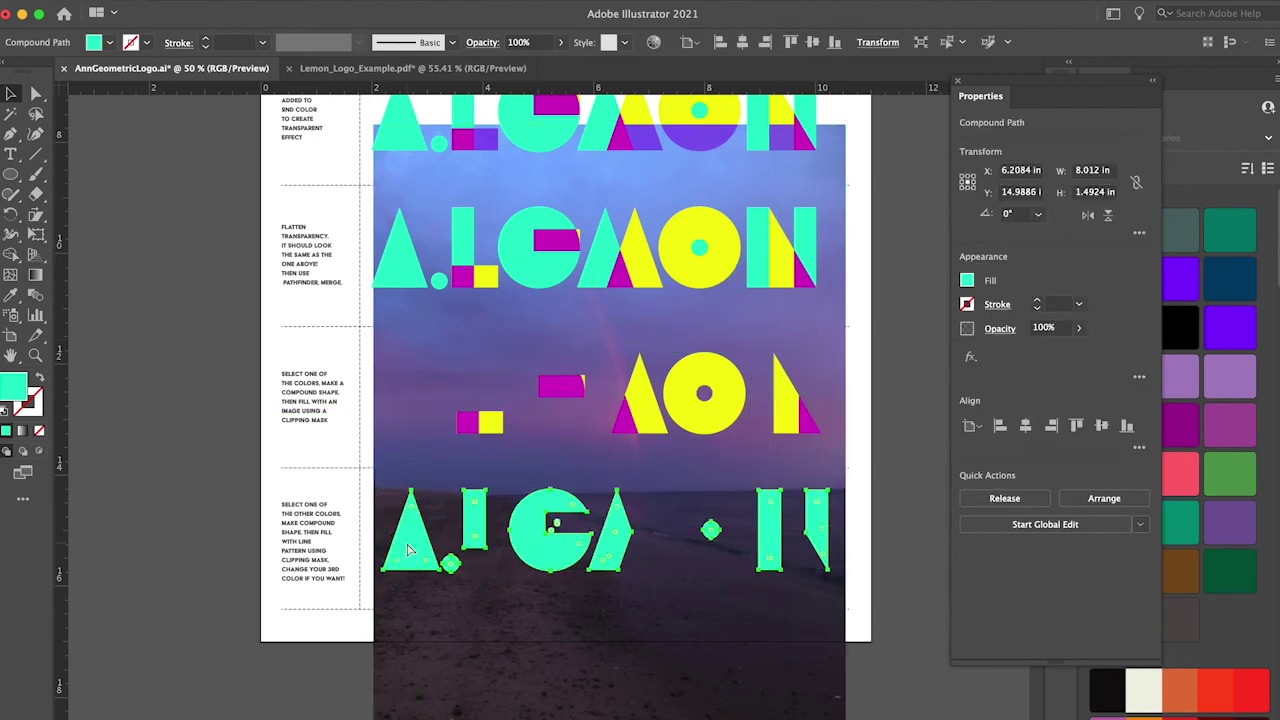
key(ctrl+z)
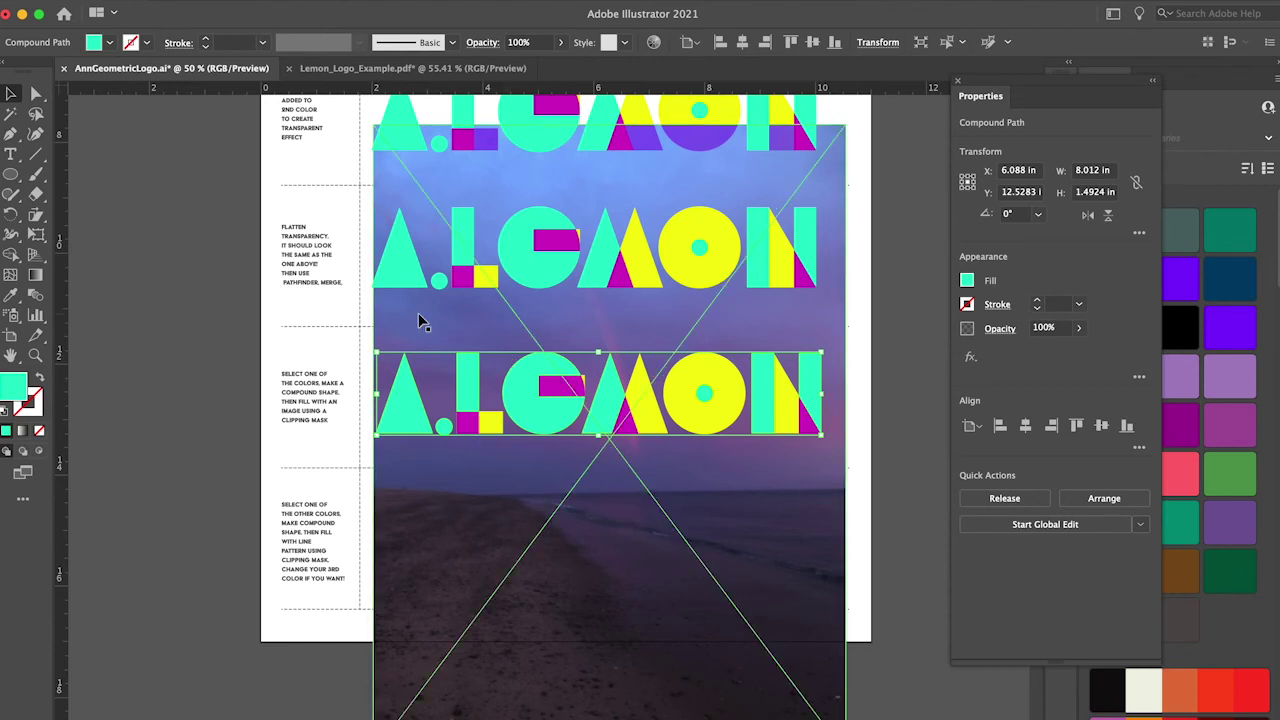
Draw a rectangle about 4.1 in wide and 2.7 in high over the beach part of the photo, below the lettering
click(10, 176)
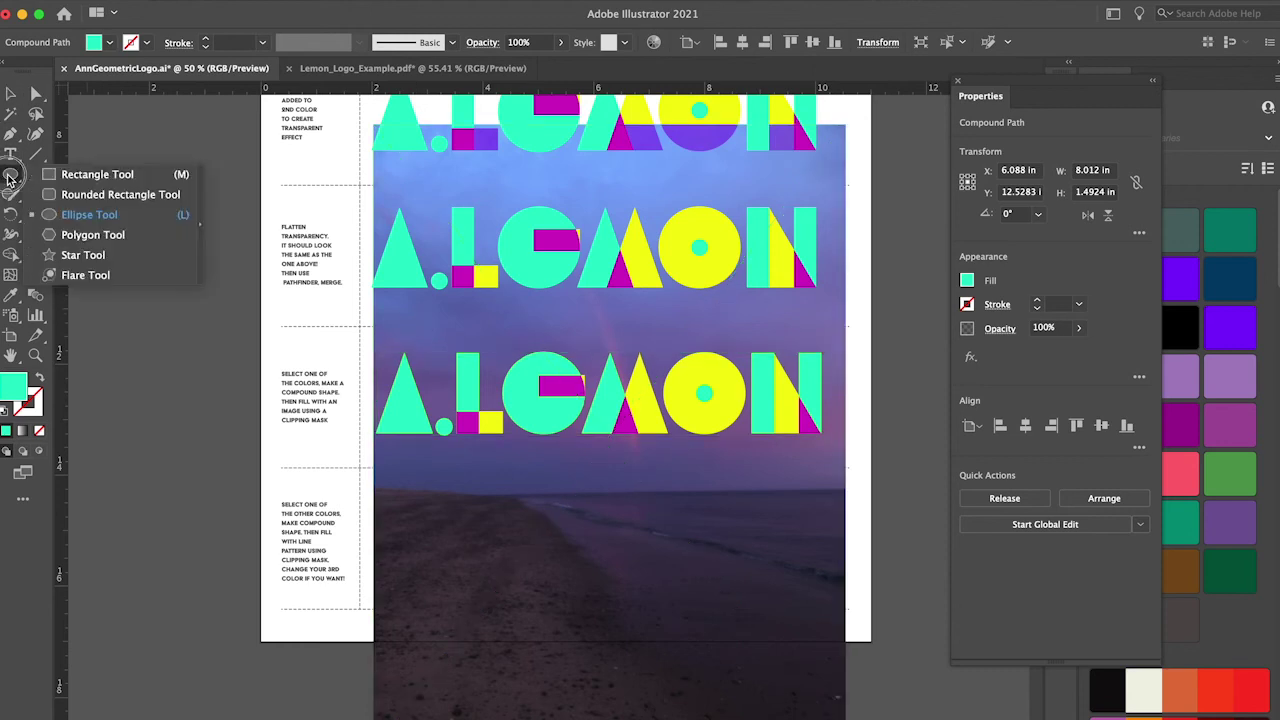
click(90, 174)
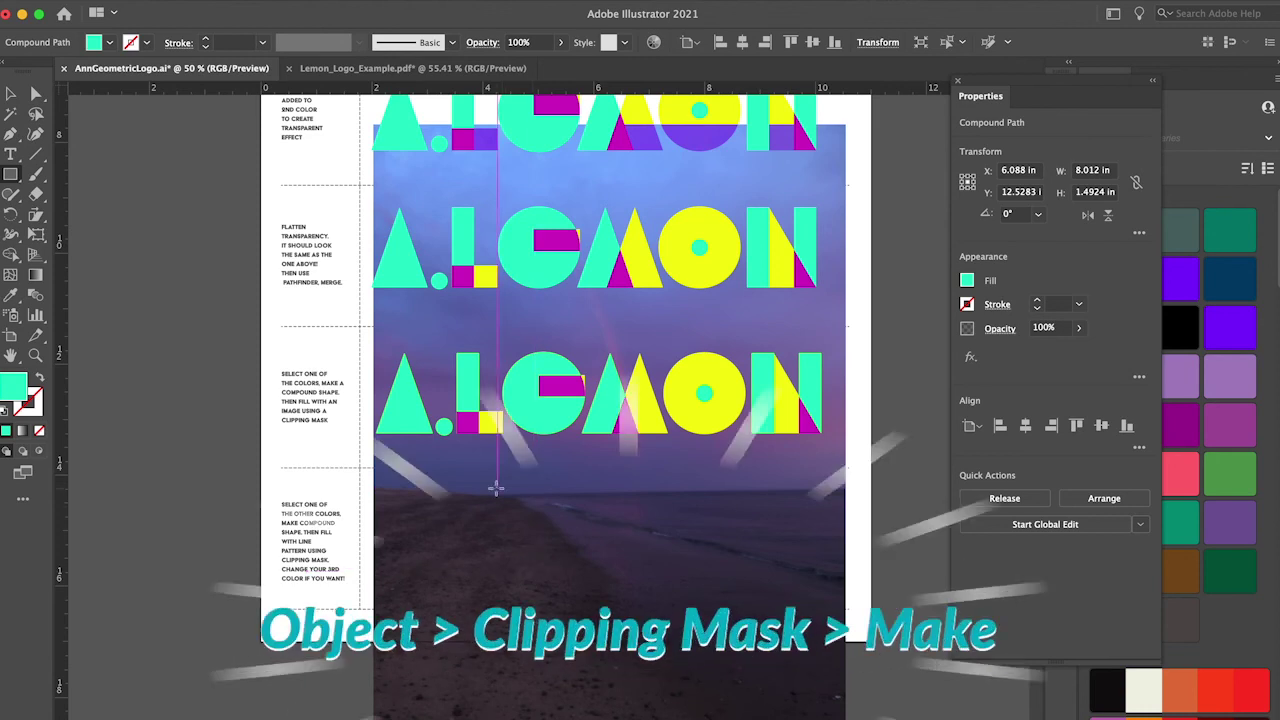
drag(576, 477, 806, 628)
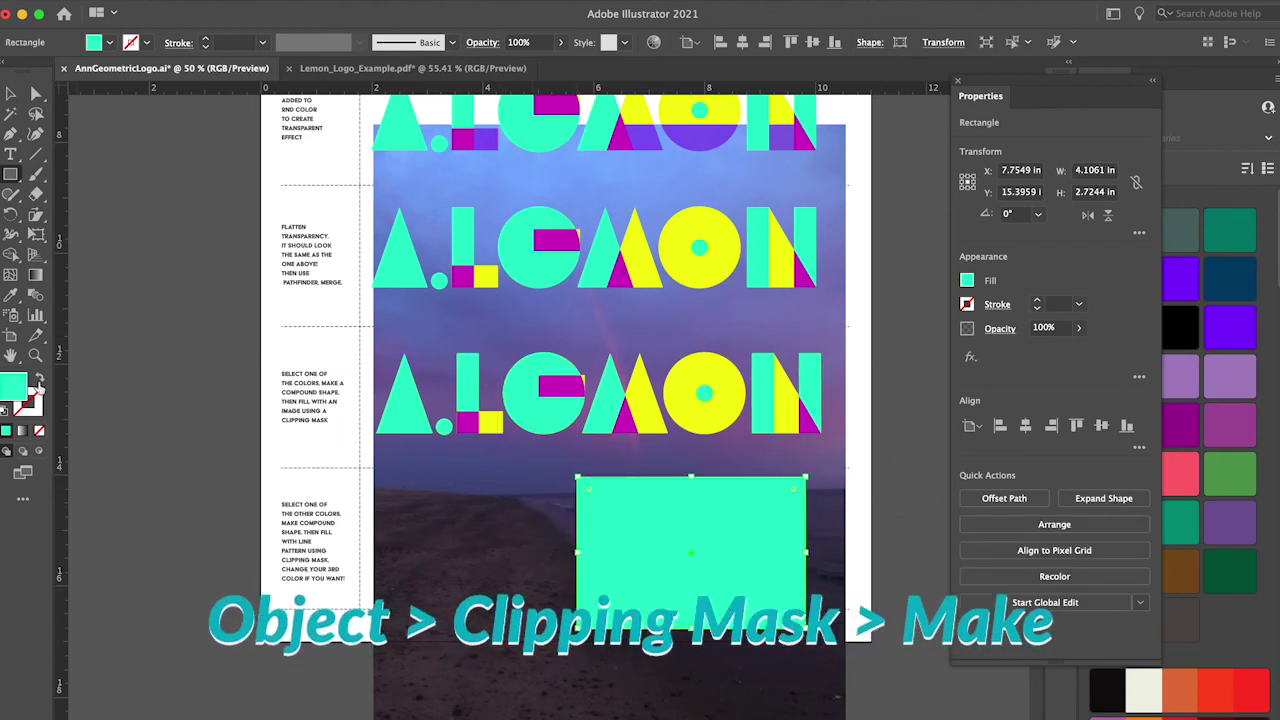
Swap the rectangle's fill and stroke, and try clipping the sunset photo to the rectangle with a clipping mask
click(38, 377)
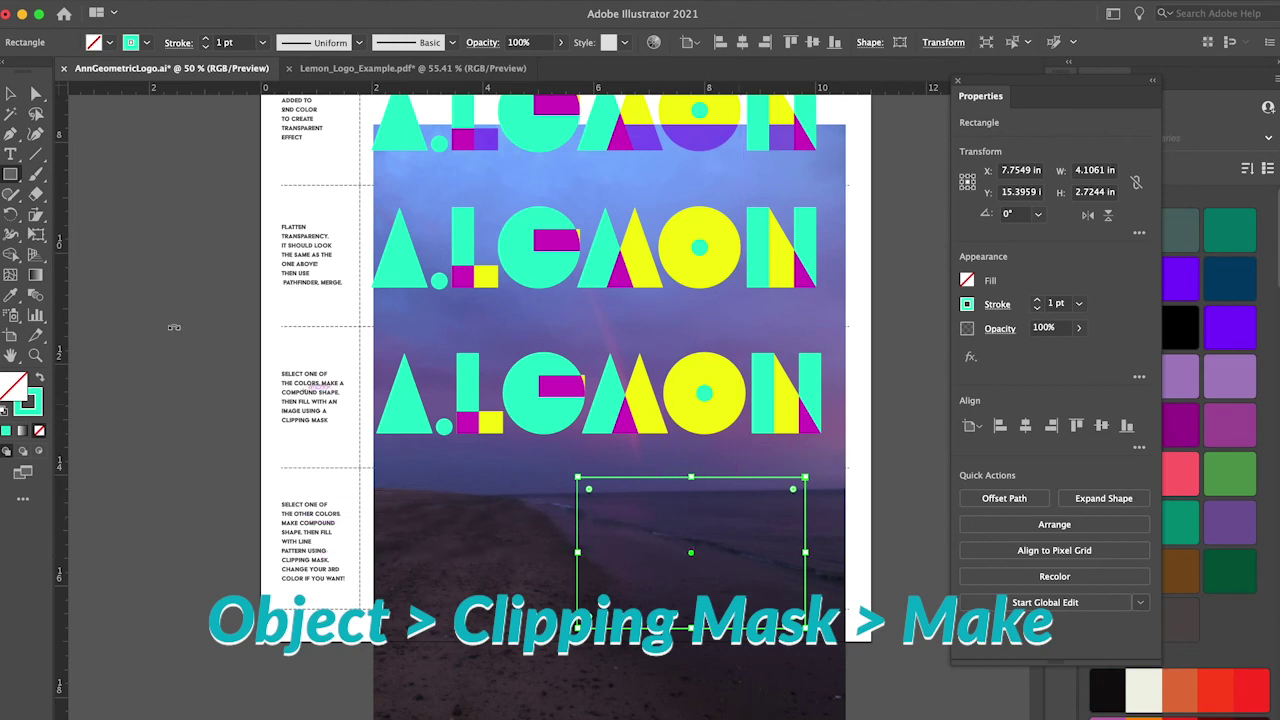
key(v)
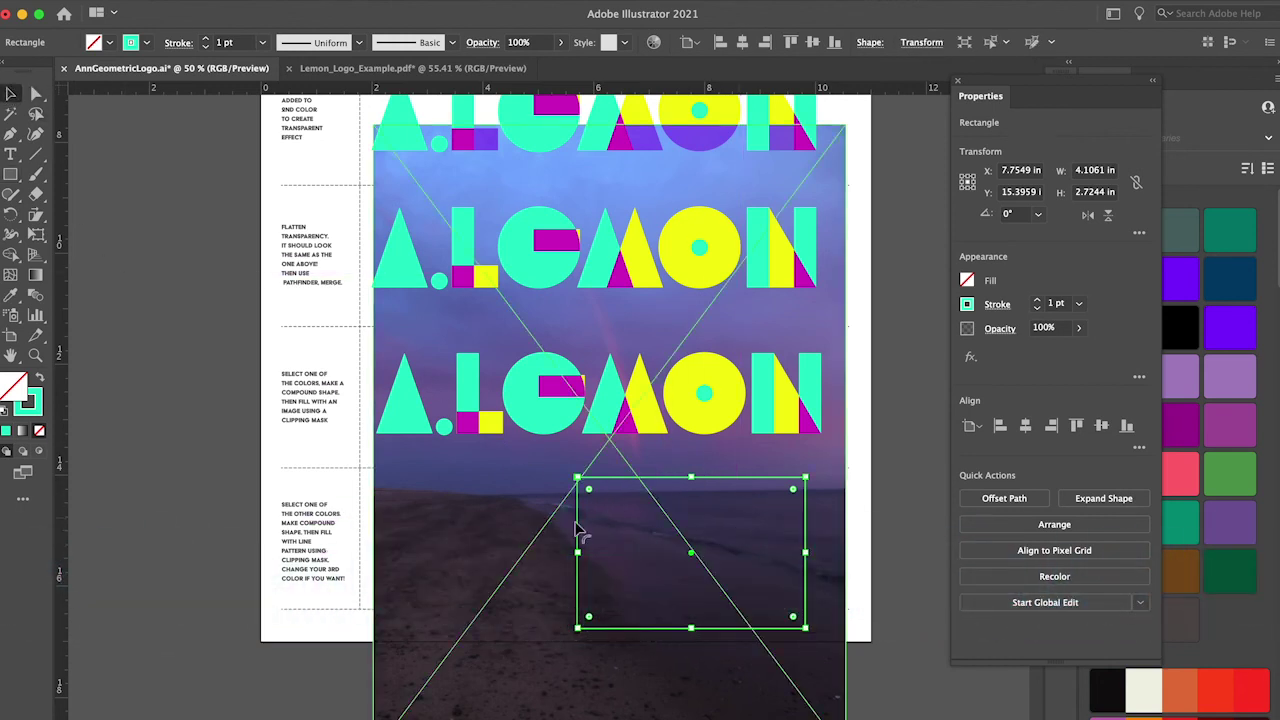
shift+click(500, 551)
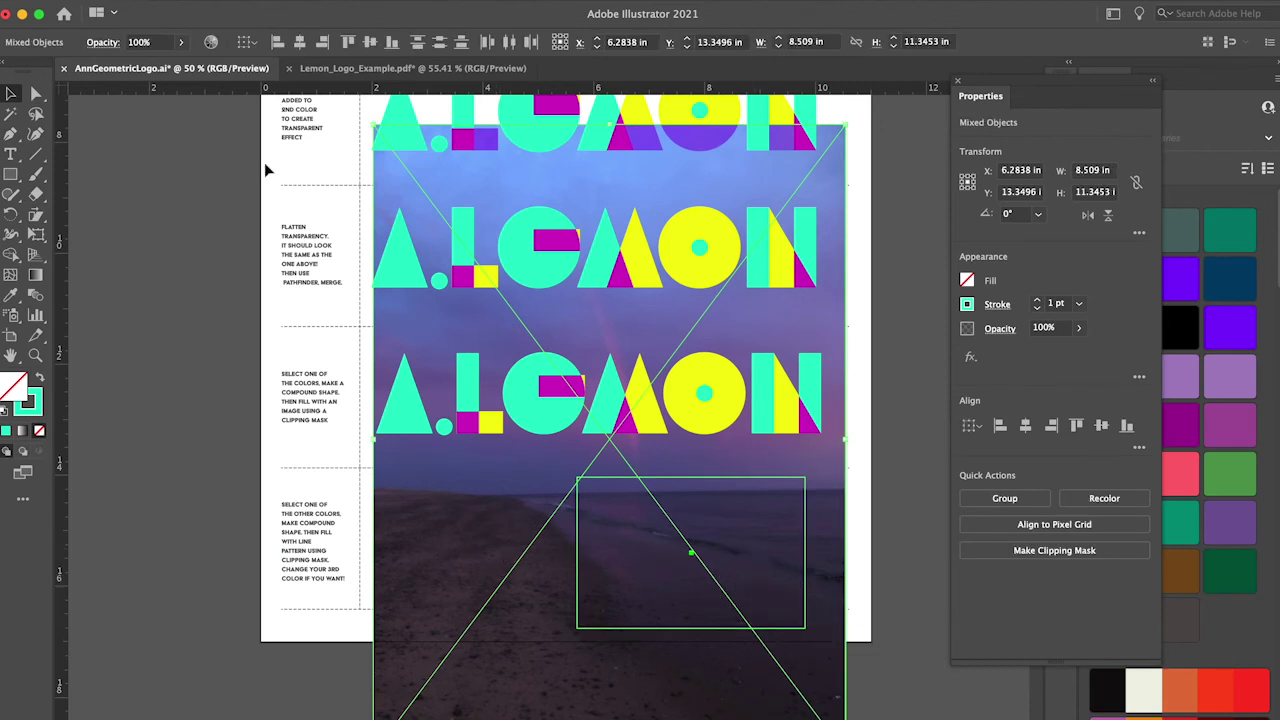
click(185, 2)
mouse_move(223, 528)
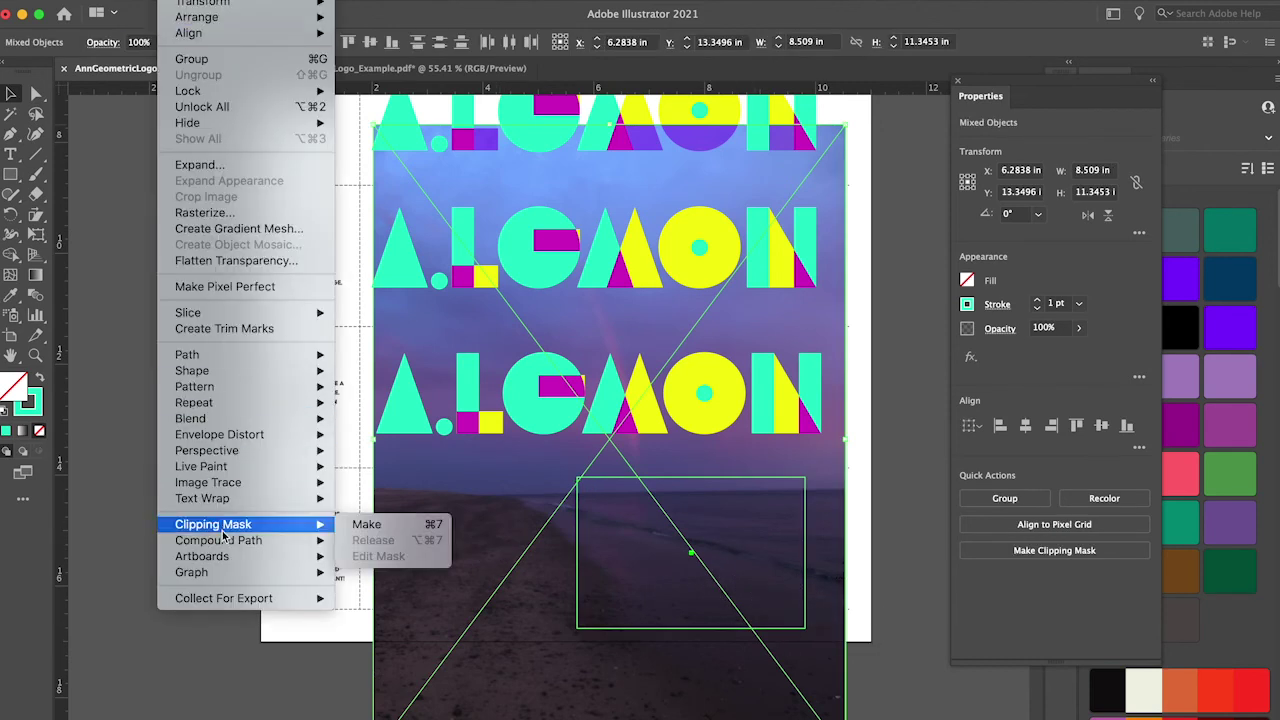
click(372, 524)
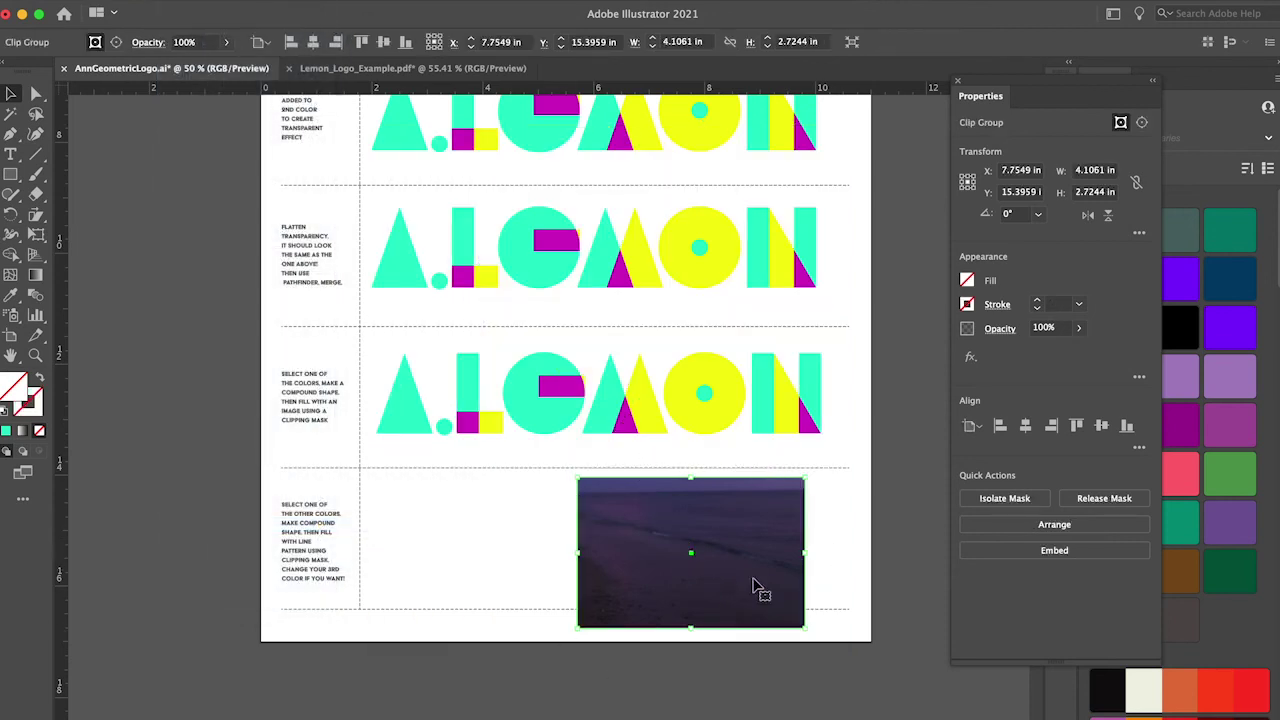
click(839, 590)
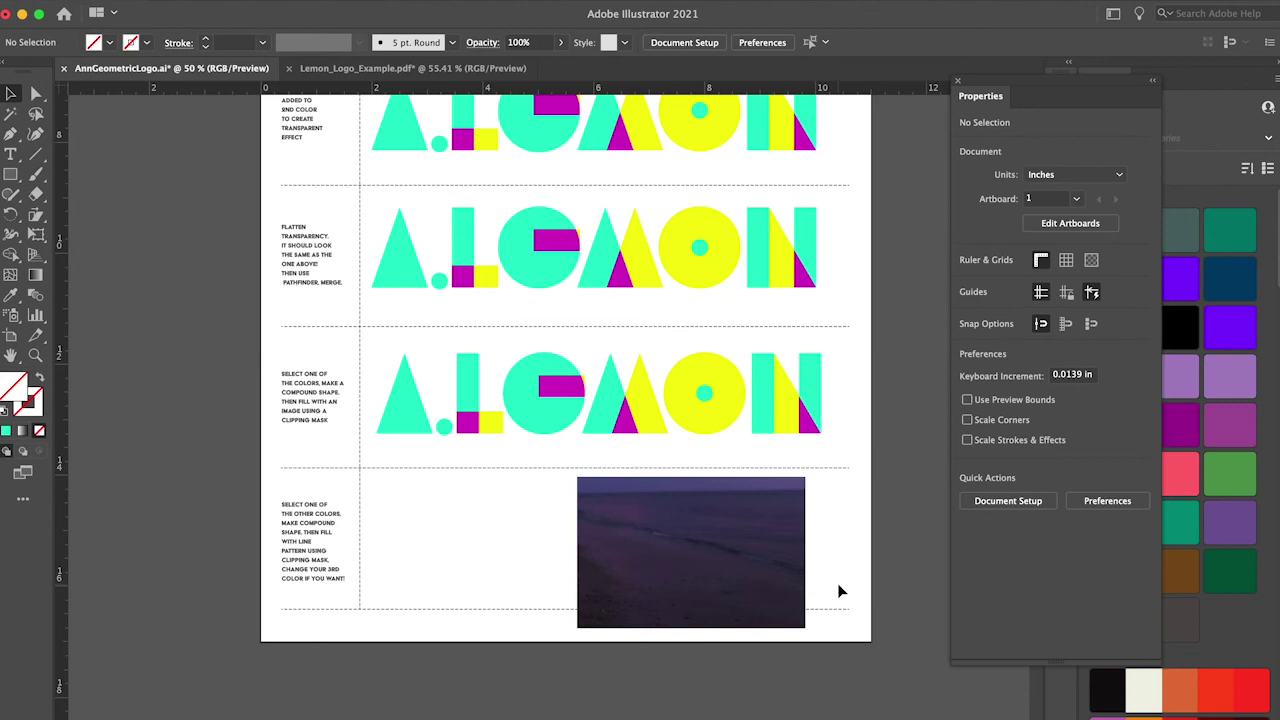
Undo the rectangular clipping mask on the sunset photo and remove the rectangle drawn over the beach
key(cmd+z)
click(859, 548)
click(784, 572)
key(Delete)
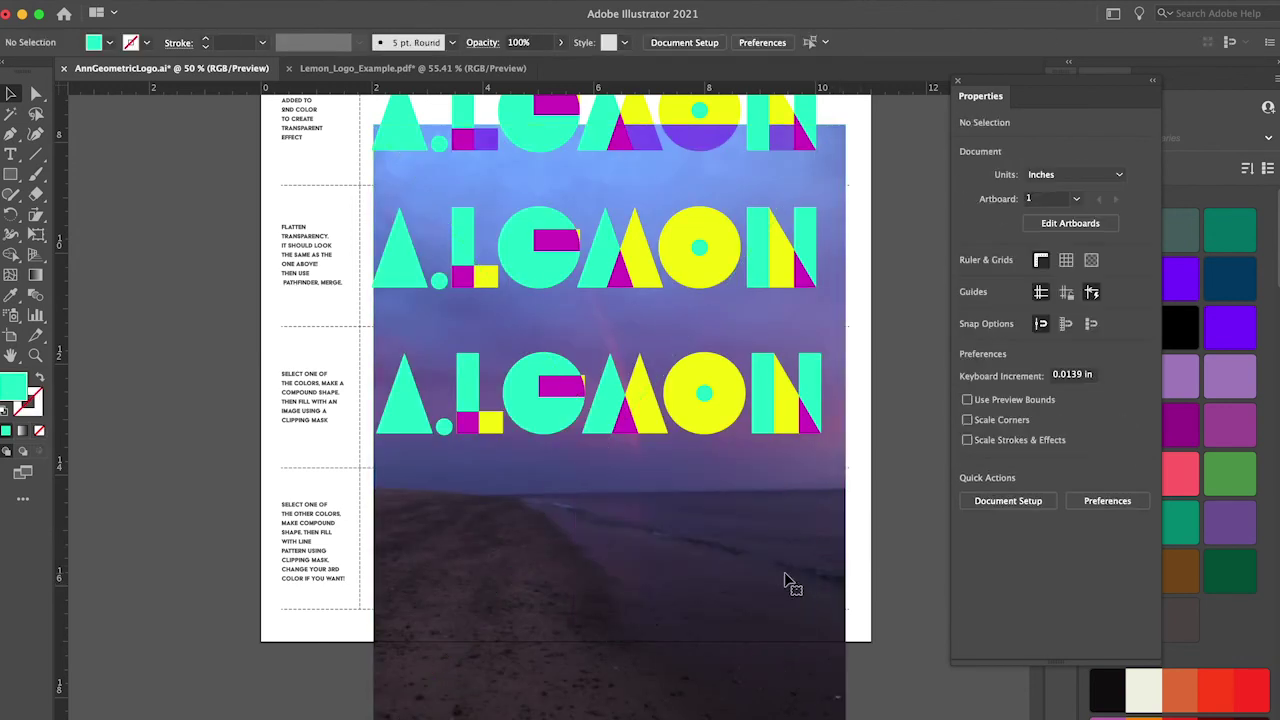
Select the sunset photo with the teal compound path in the image-fill row, and make a clipping mask from them
drag(777, 572, 771, 574)
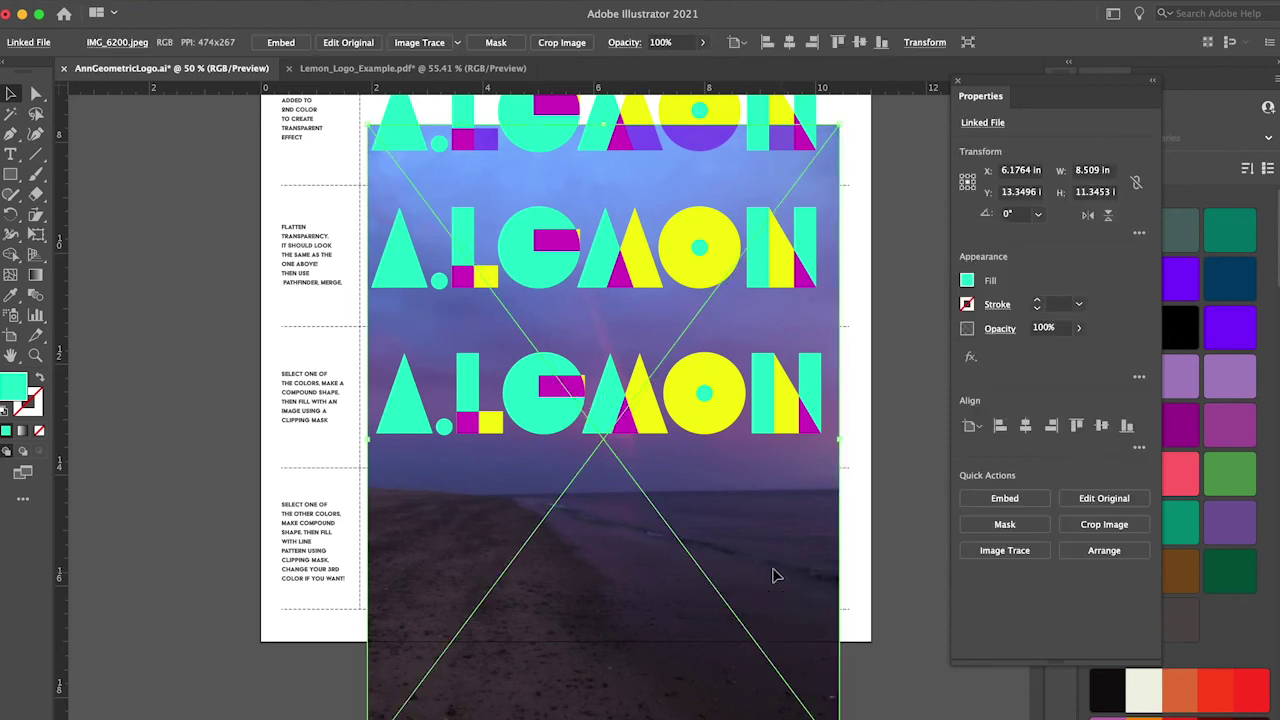
click(810, 395)
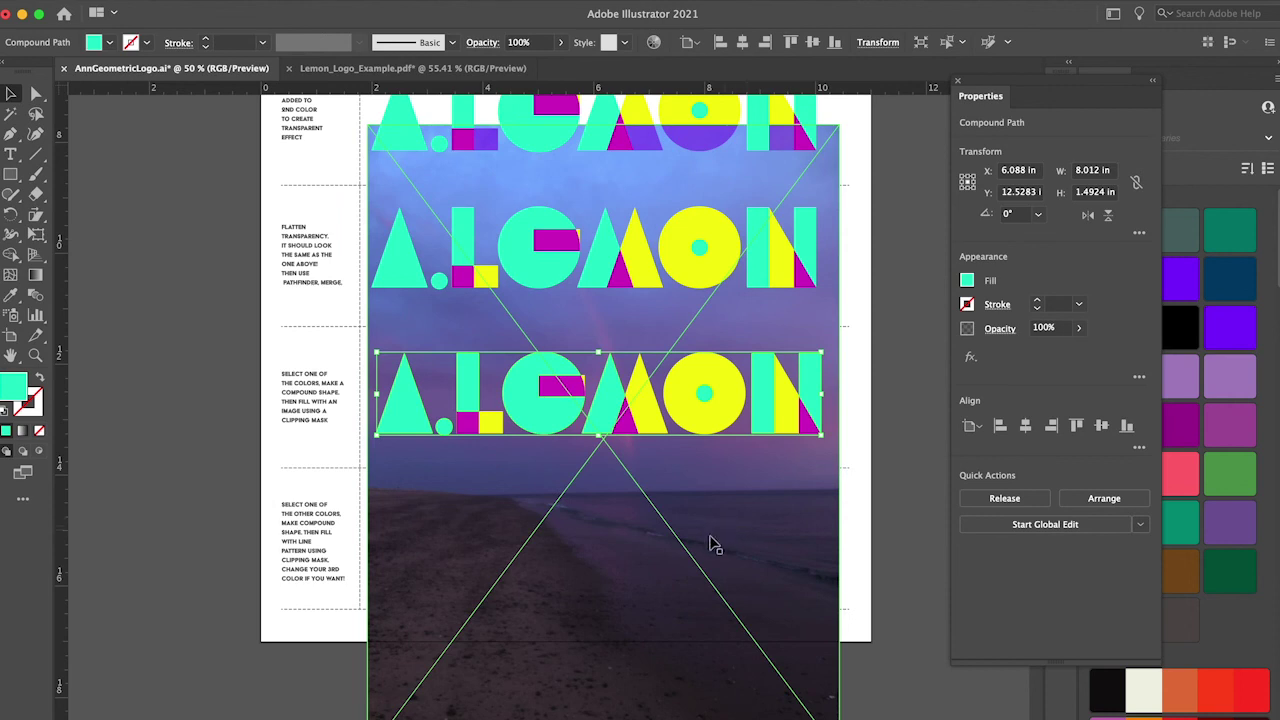
shift+click(628, 582)
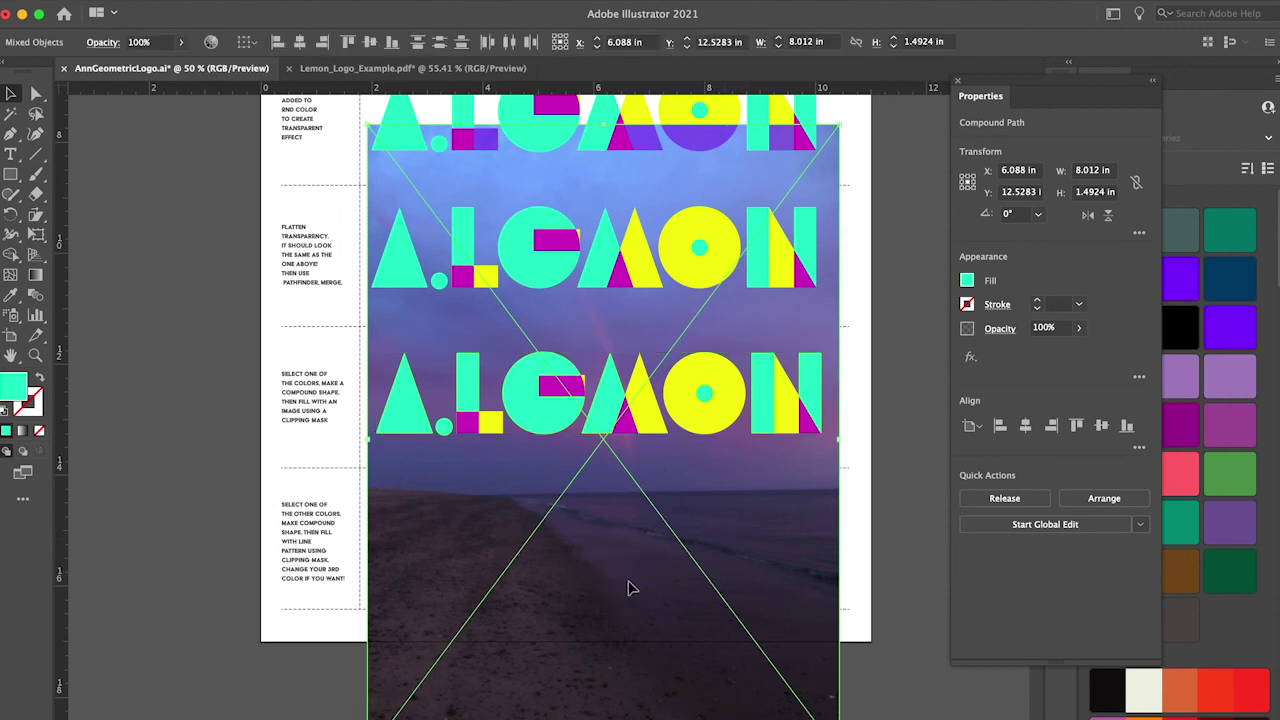
click(857, 452)
key(ctrl+z)
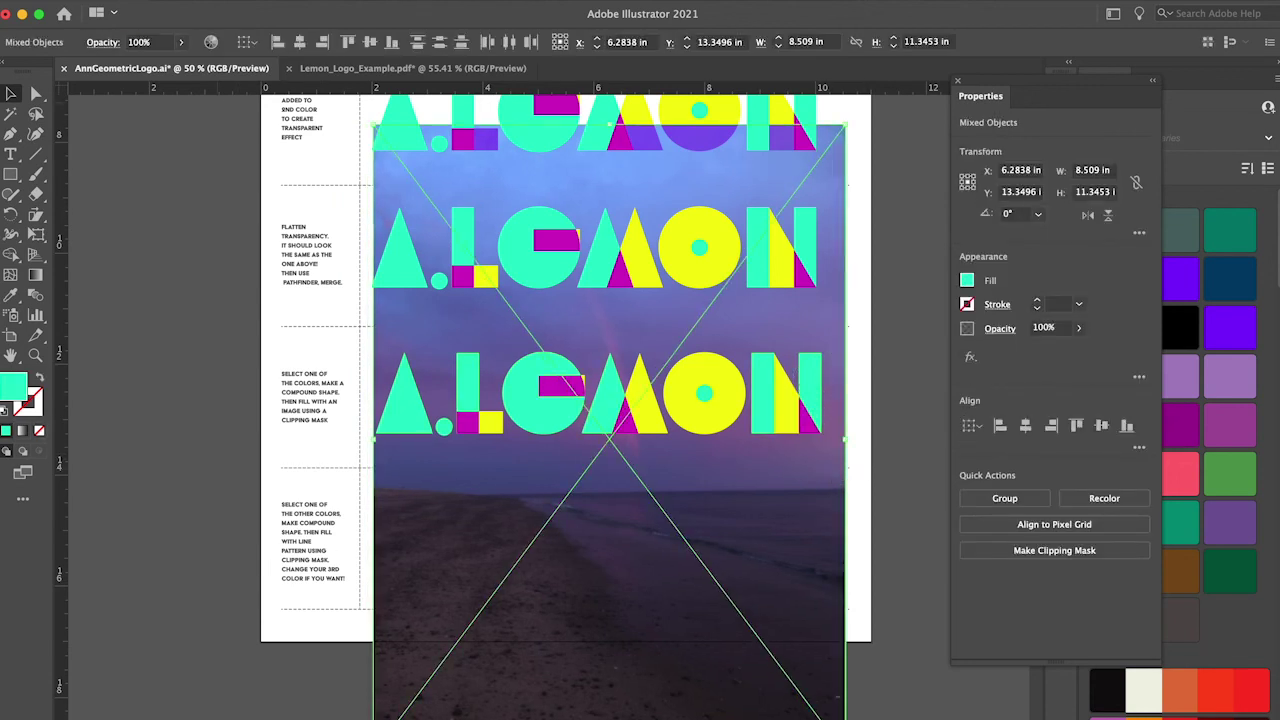
click(185, 0)
mouse_move(243, 527)
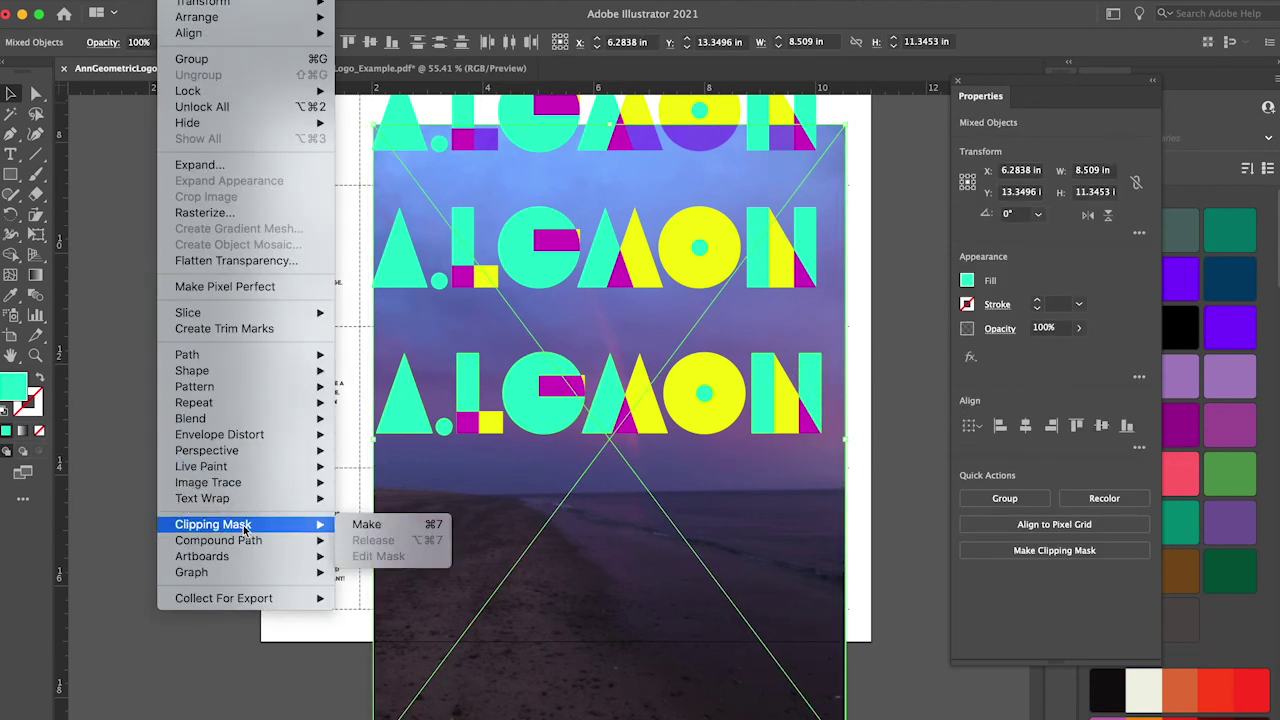
click(391, 523)
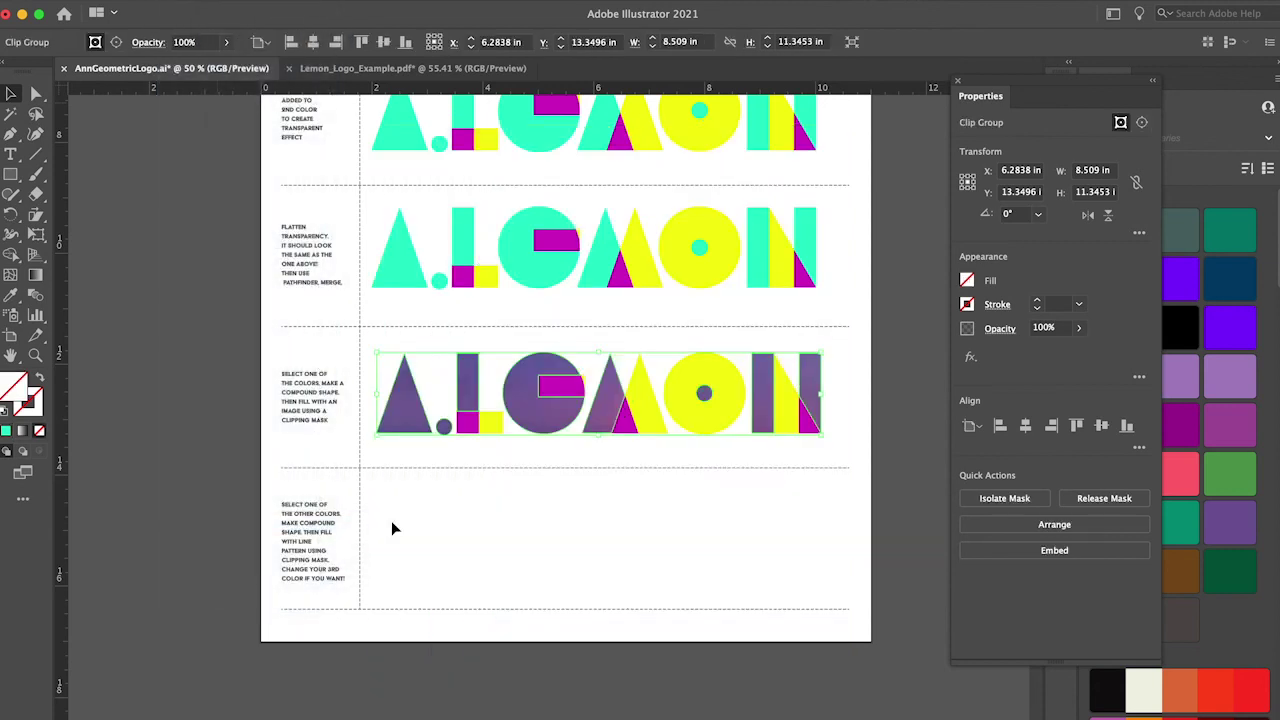
click(829, 490)
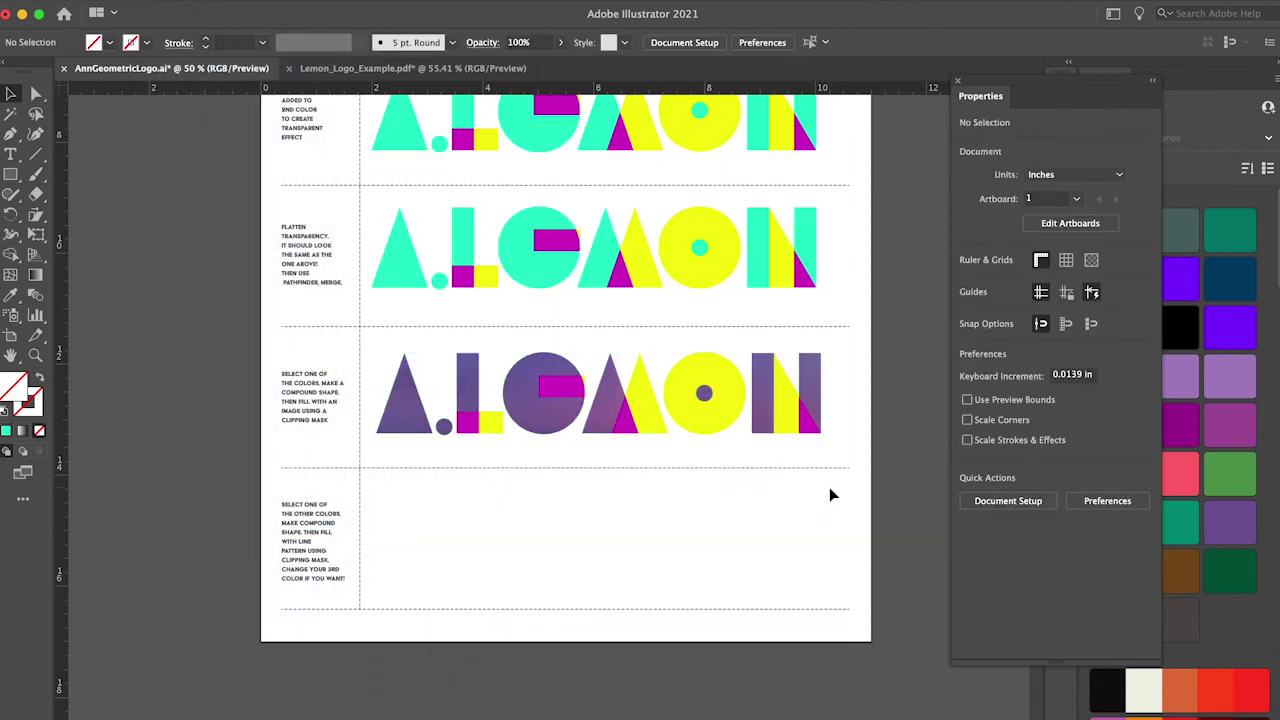
Edit the contents of the clipping mask and shift the sunset photo inside the lettering to about X 5.96 in
click(534, 426)
click(190, 0)
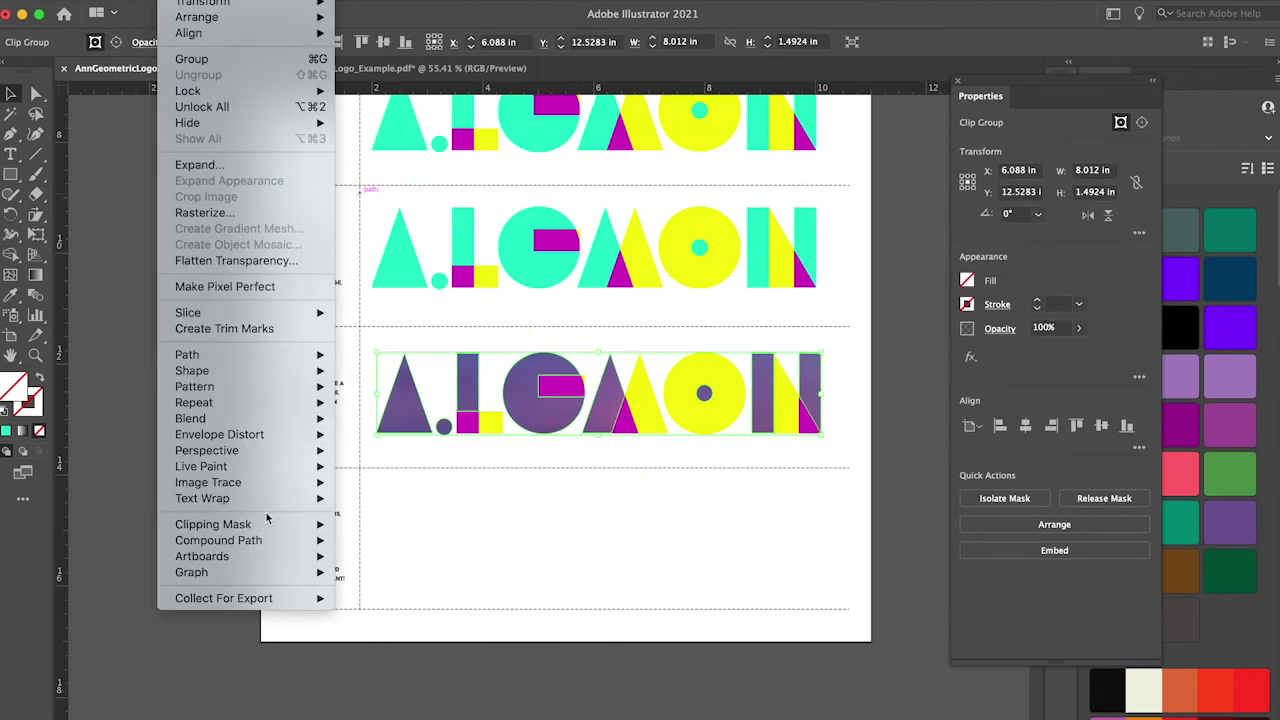
mouse_move(260, 528)
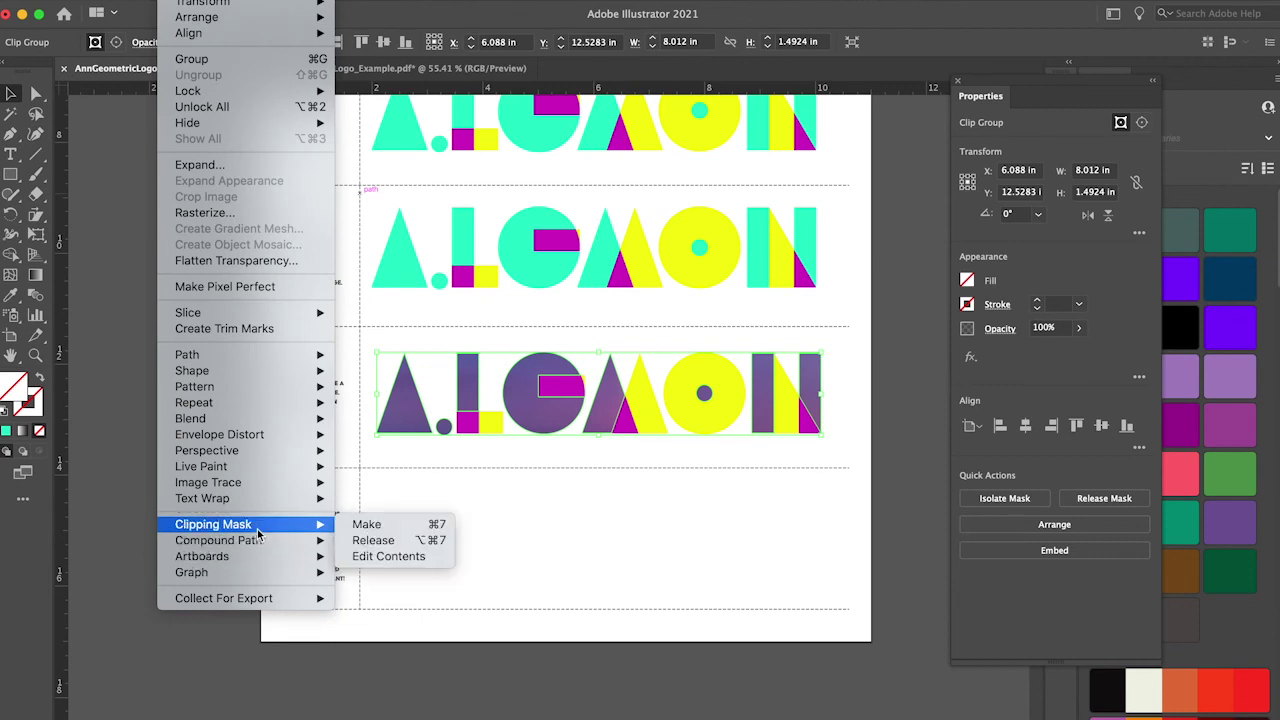
click(362, 556)
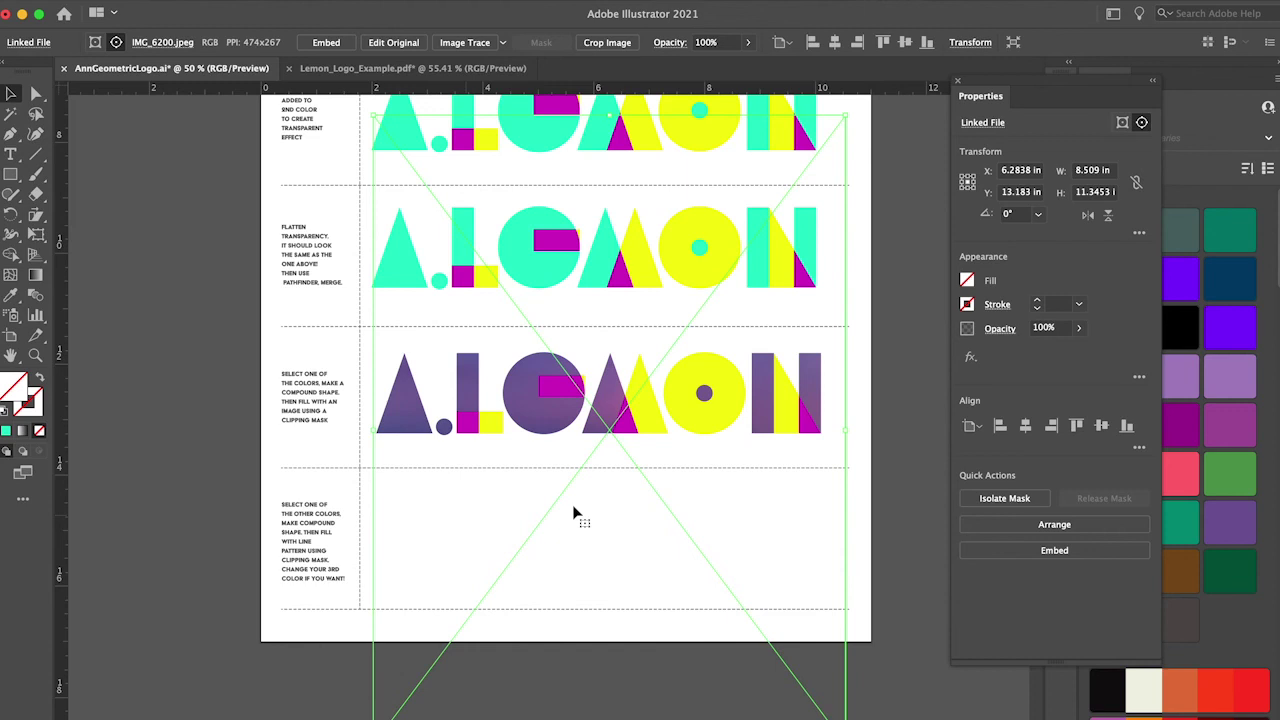
key(Left)
key(Left)
key(Left)
key(Left)
key(Left)
key(Left)
key(Left)
key(Left)
key(Left)
key(Left)
key(Left)
key(Left)
key(Left)
key(Left)
key(Left)
key(Left)
key(Left)
key(Left)
key(Left)
key(Left)
key(Left)
key(Left)
key(Left)
key(Left)
key(Left)
key(Left)
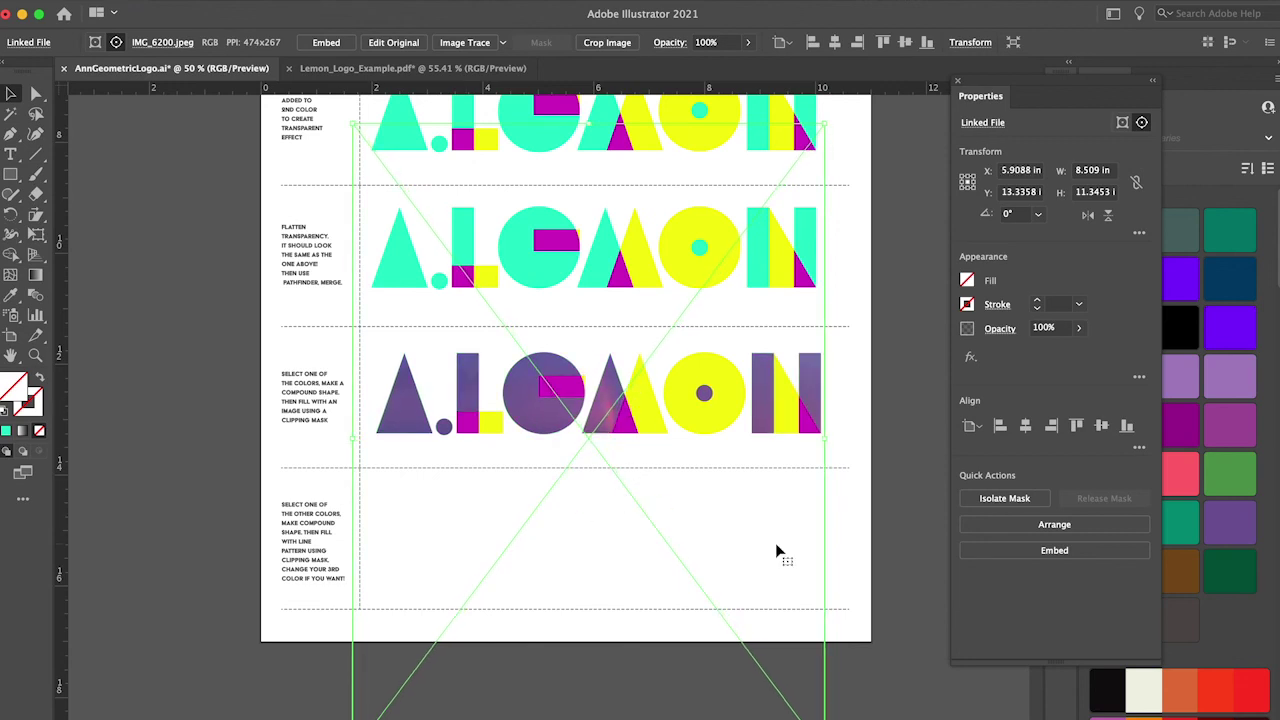
key(Left)
key(Left)
key(Left)
key(Left)
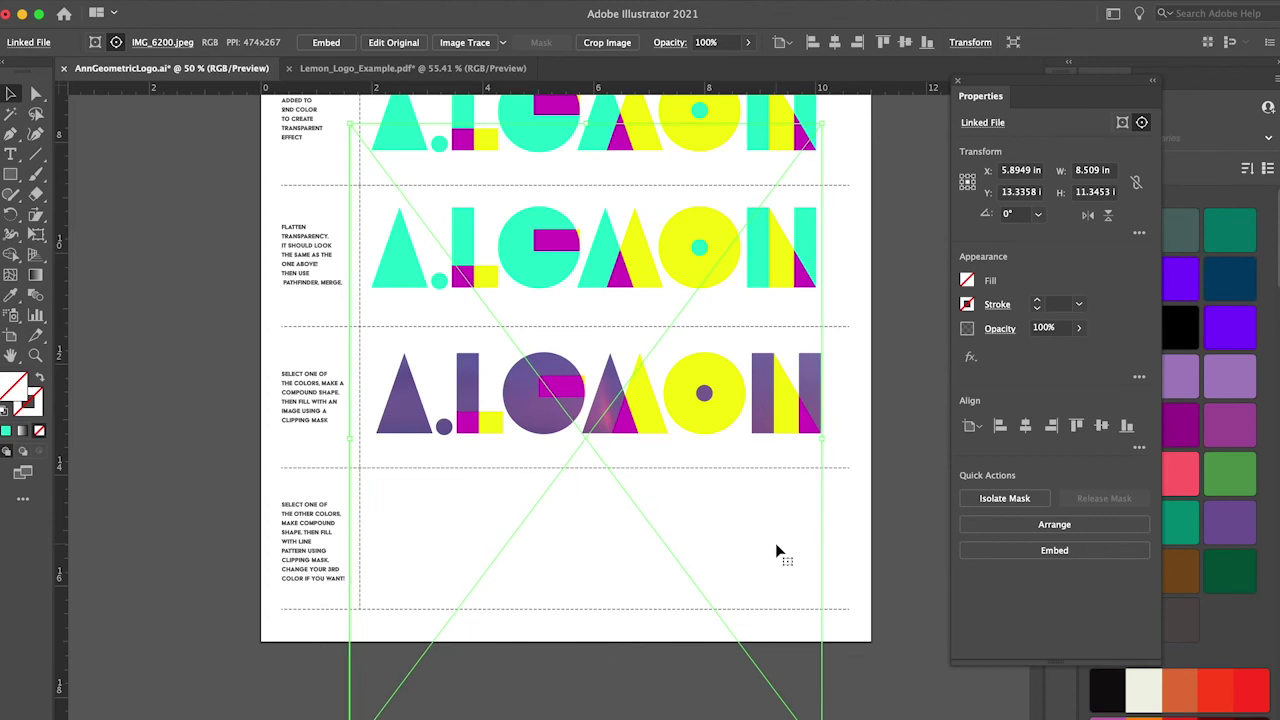
key(Left)
key(Left)
key(Left)
key(Left)
key(Left)
key(Left)
key(Left)
key(Left)
key(Left)
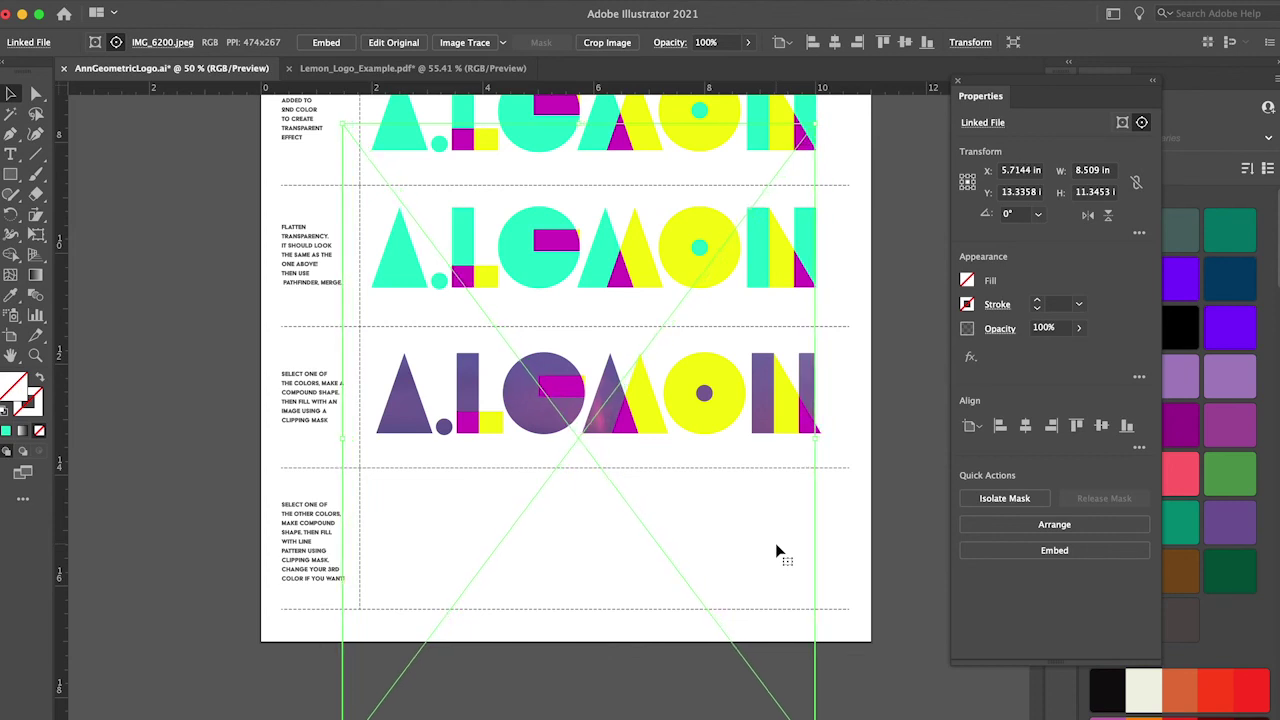
key(Right)
key(Right)
key(Right)
key(Right)
key(Right)
key(Right)
key(Right)
key(Right)
key(Right)
key(Right)
key(Right)
key(Right)
key(Right)
key(Right)
key(Right)
key(Right)
key(Right)
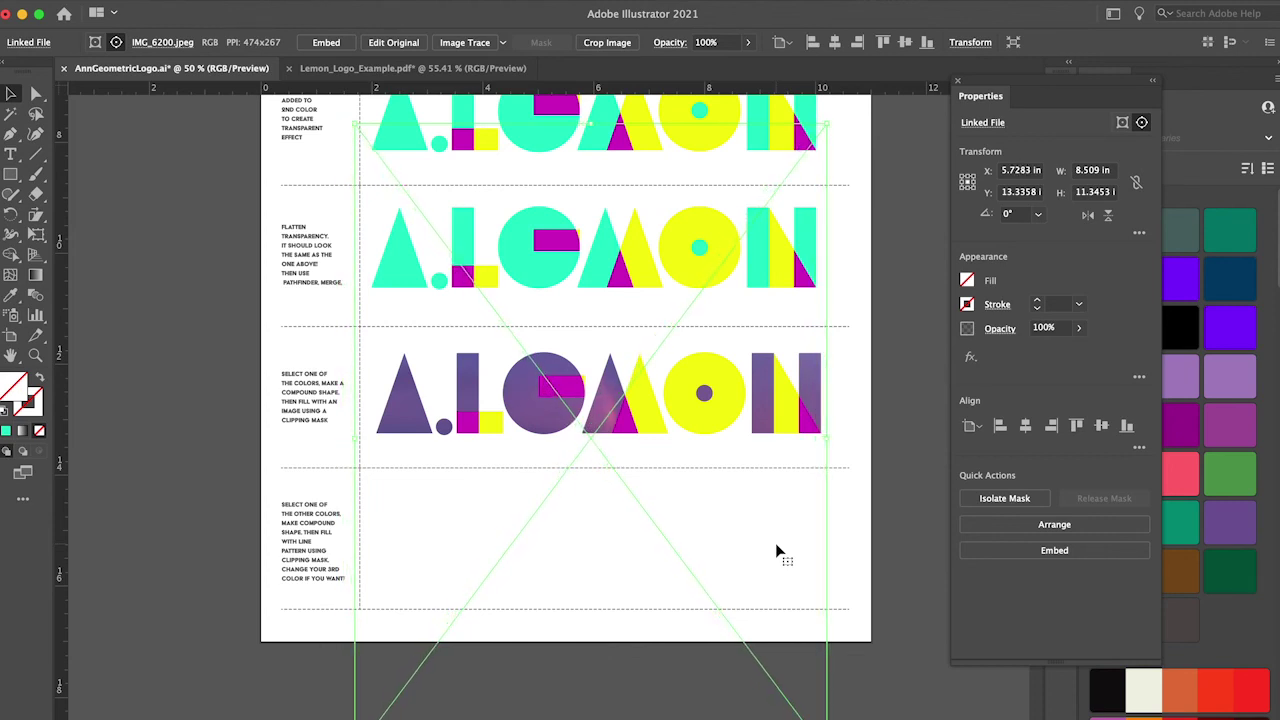
key(Right)
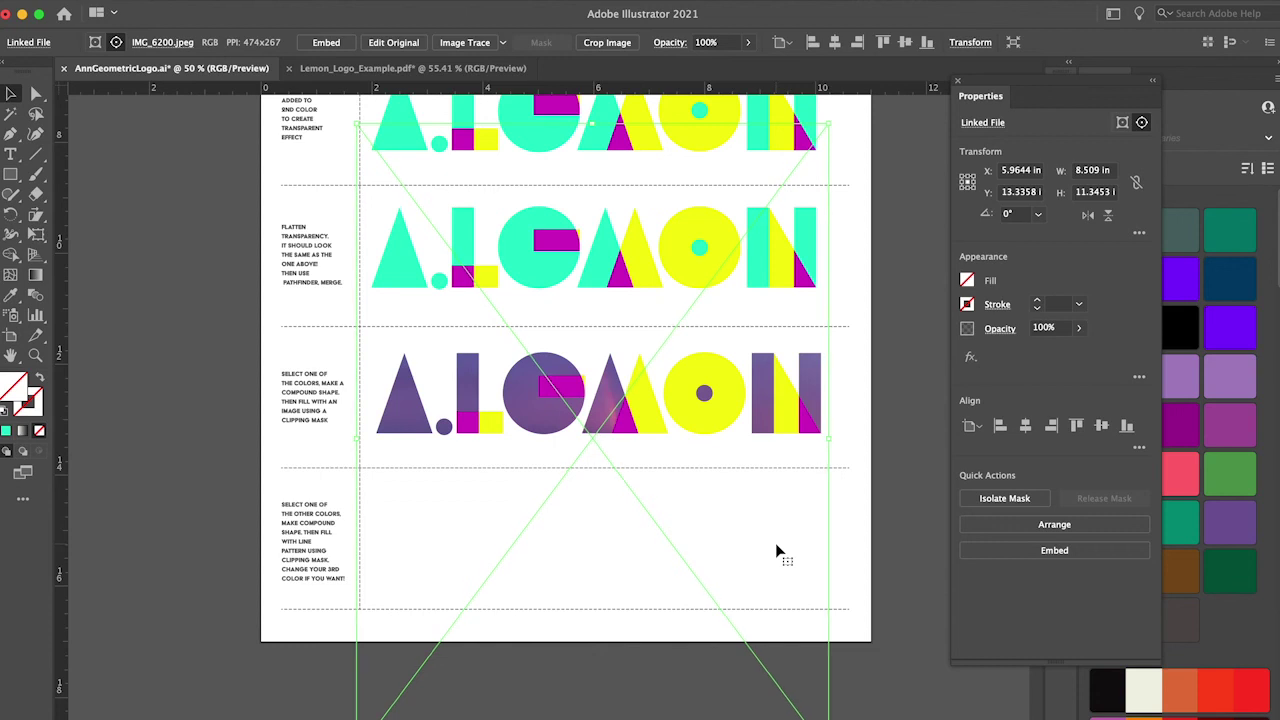
Duplicate the complete image-filled lettering straight down into the line-pattern row
click(36, 91)
click(562, 546)
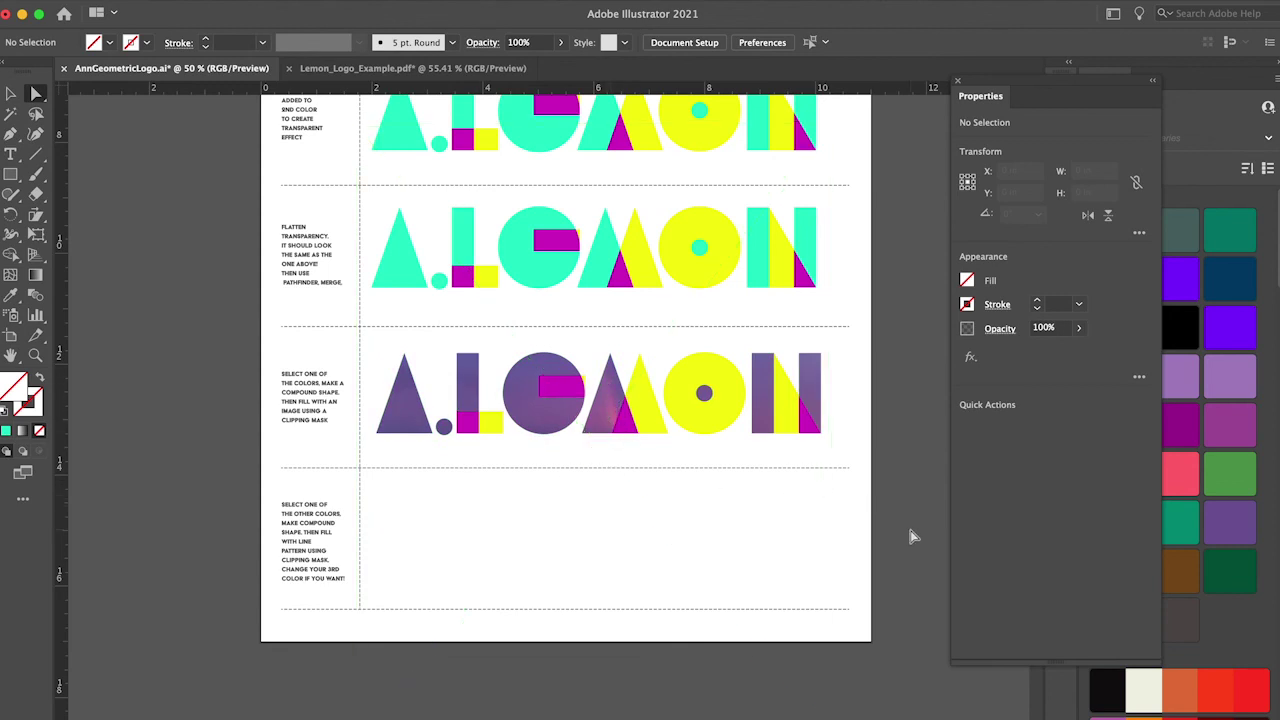
click(11, 93)
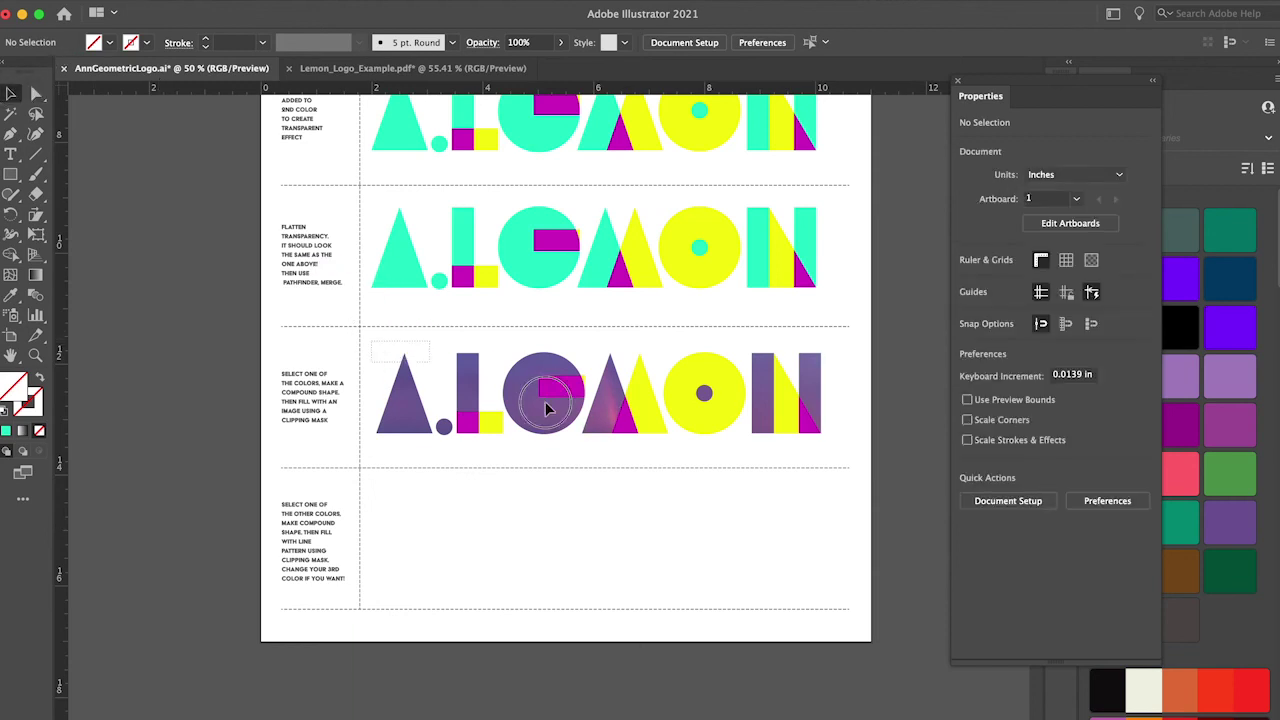
drag(826, 474, 774, 536)
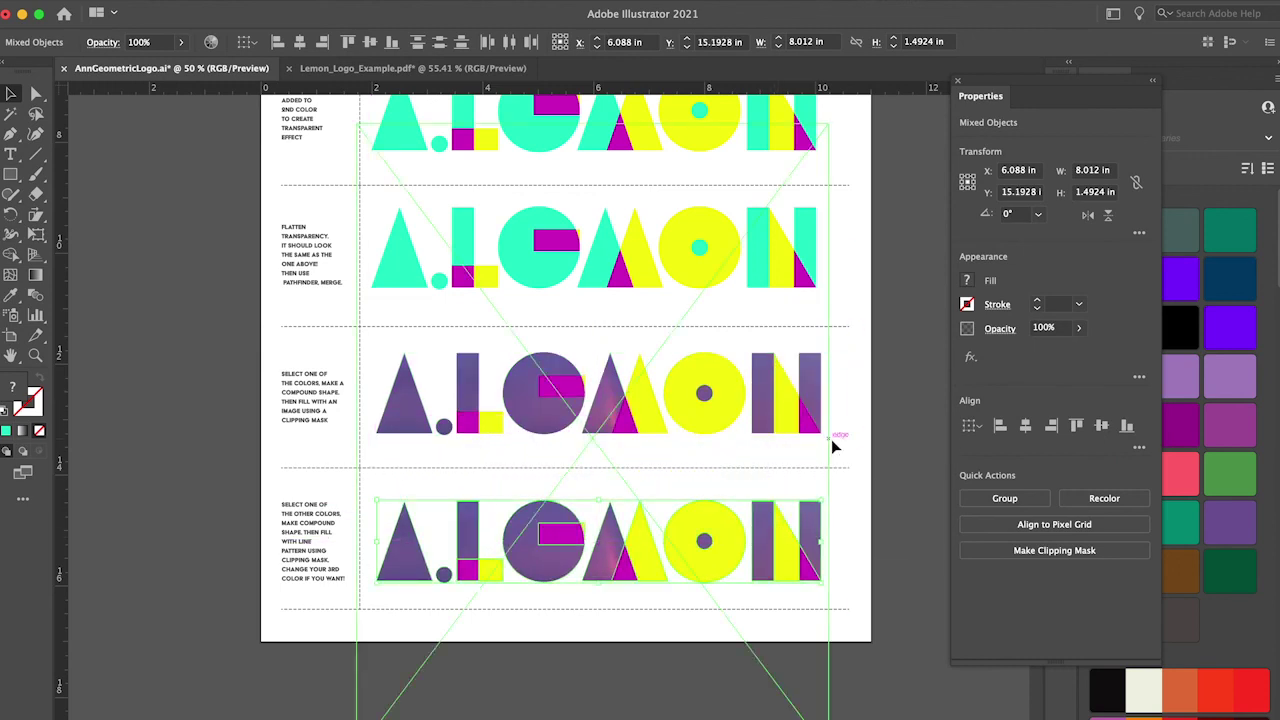
Lock all the lettering in the image-fill row, leaving the copy in the line-pattern row unlocked
drag(380, 343, 402, 420)
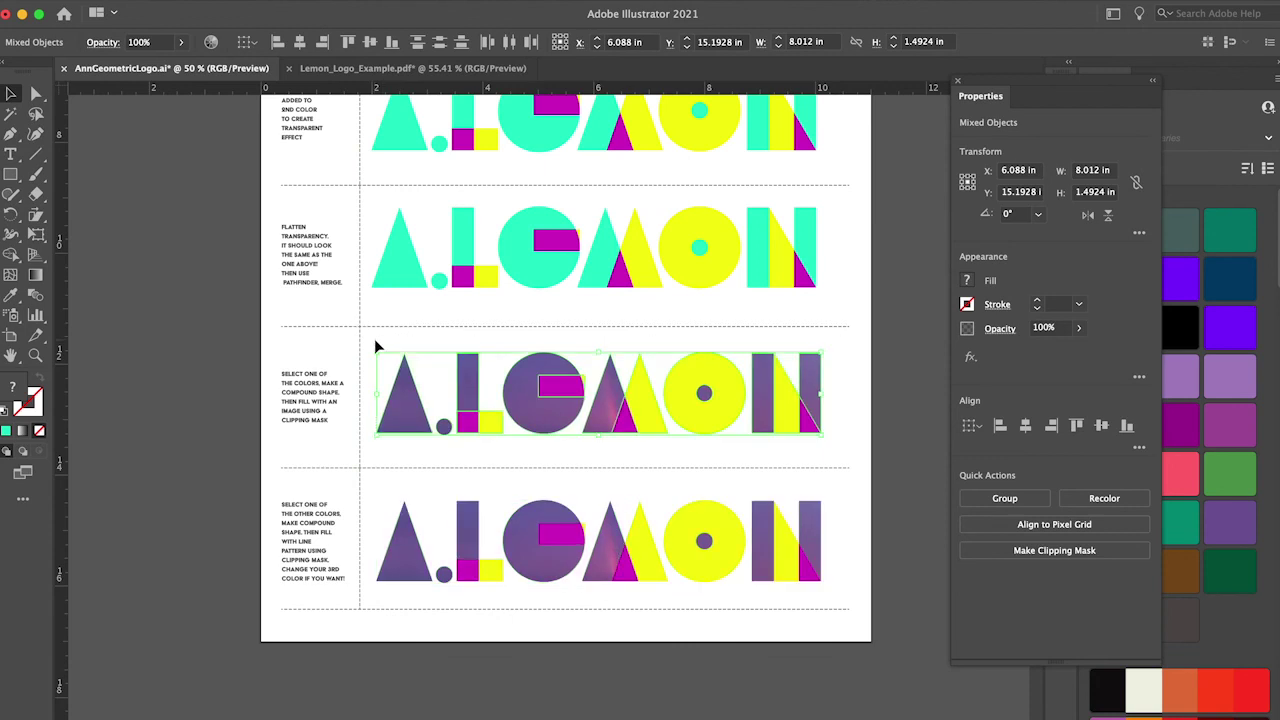
click(180, 0)
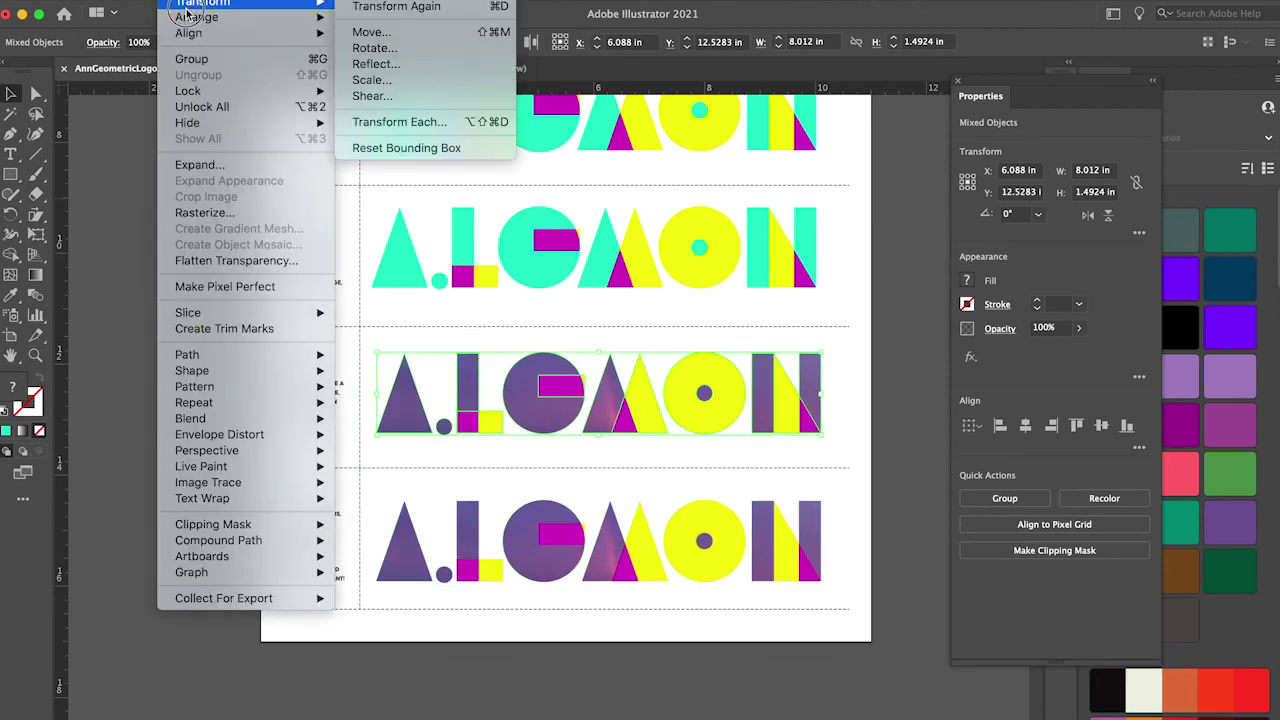
mouse_move(200, 92)
key(Escape)
click(180, 0)
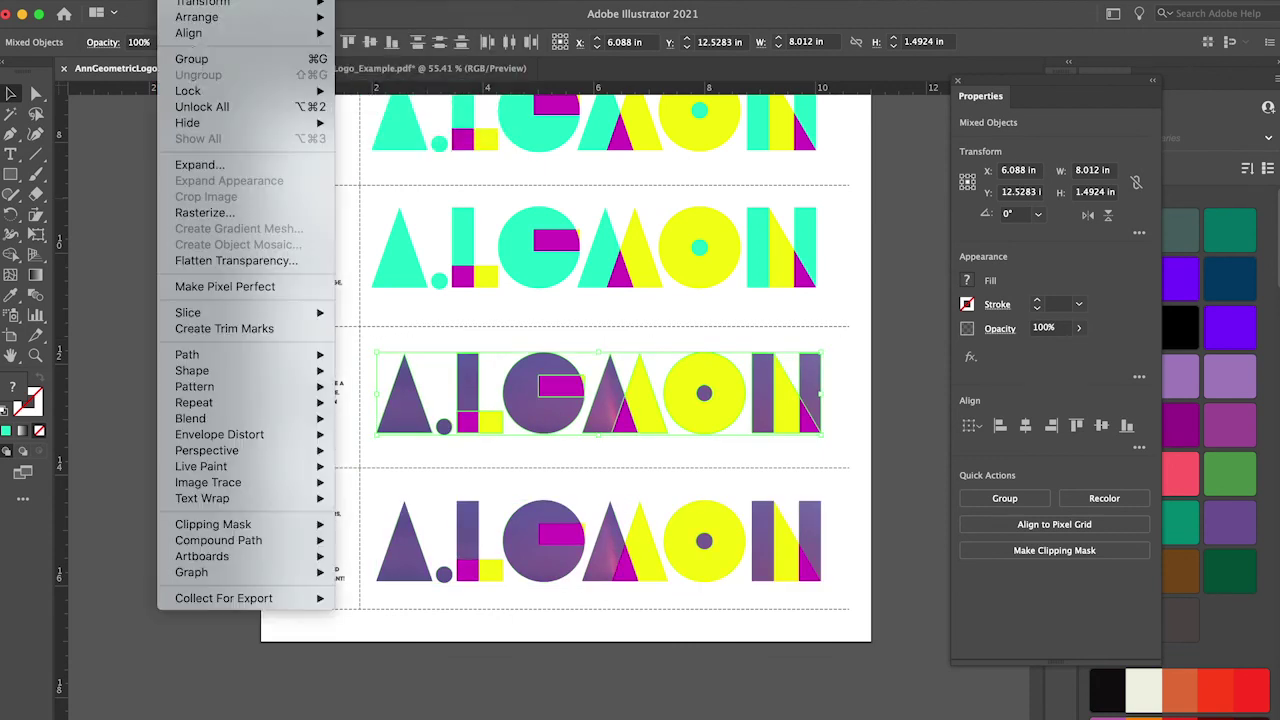
click(374, 91)
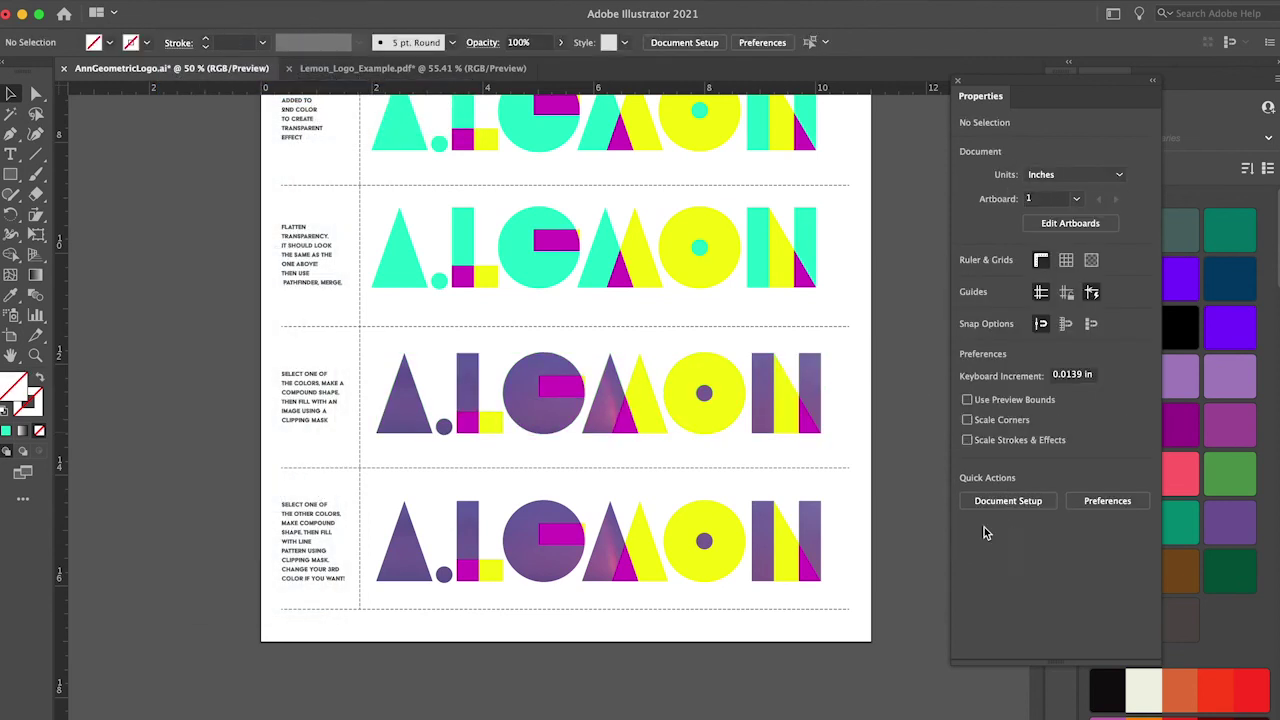
Activate the Paintbrush tool, ready to draw in the empty canvas area below the line-pattern row
click(35, 355)
click(396, 562)
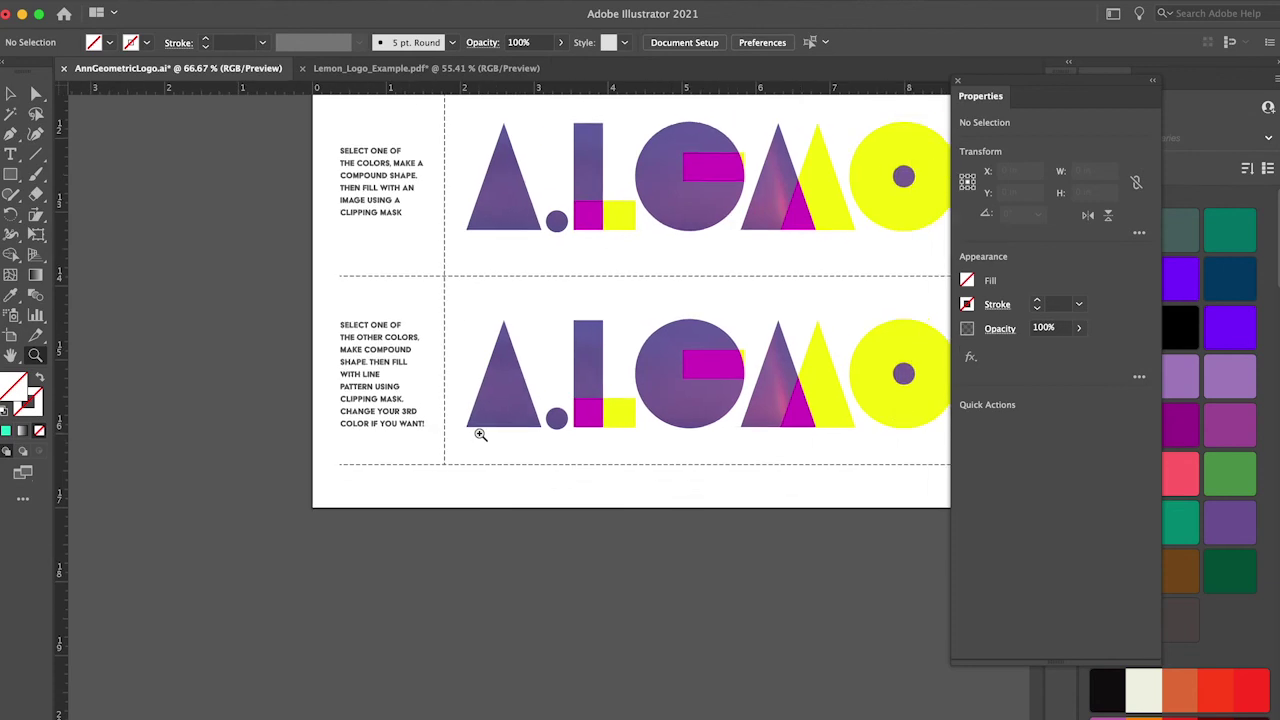
click(480, 434)
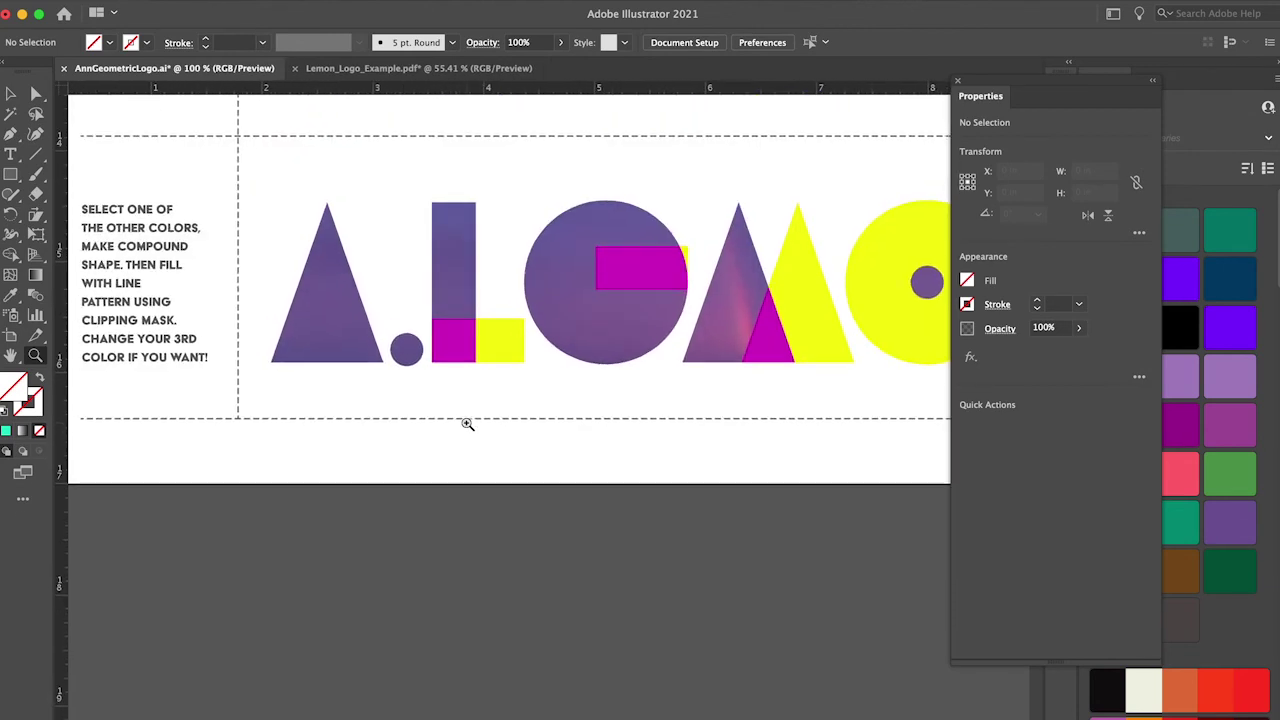
alt+click(467, 424)
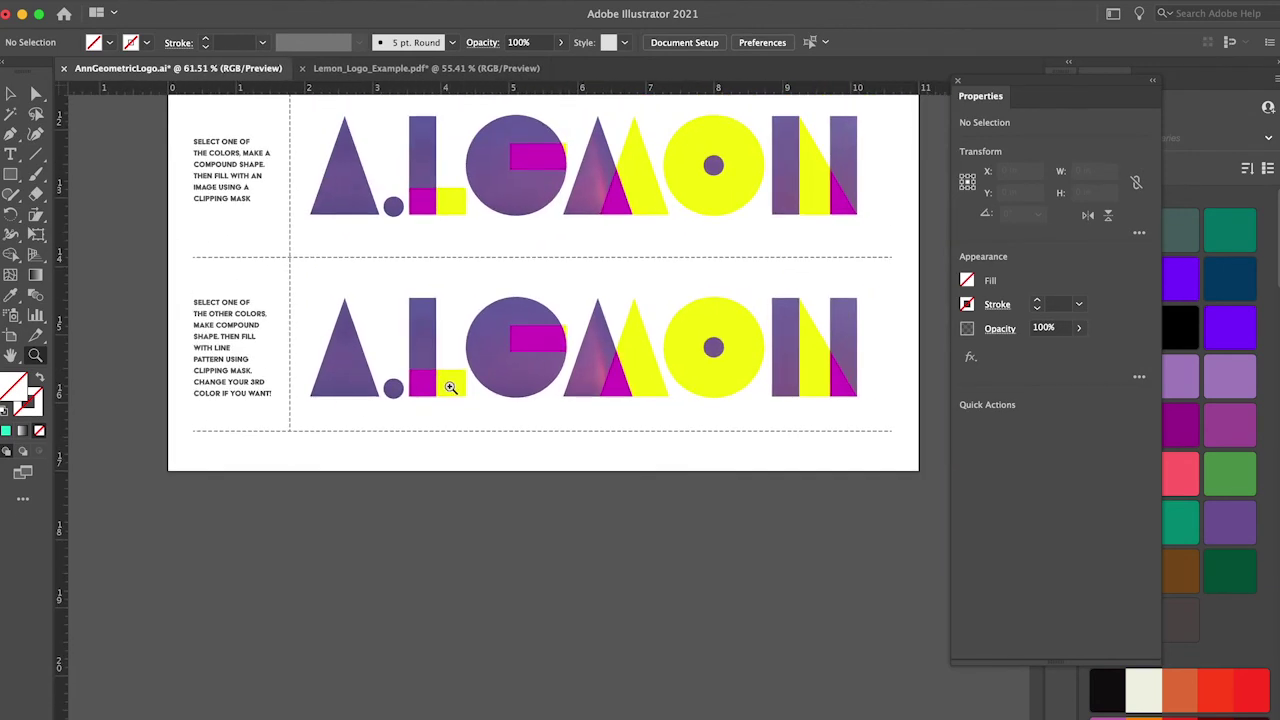
click(451, 398)
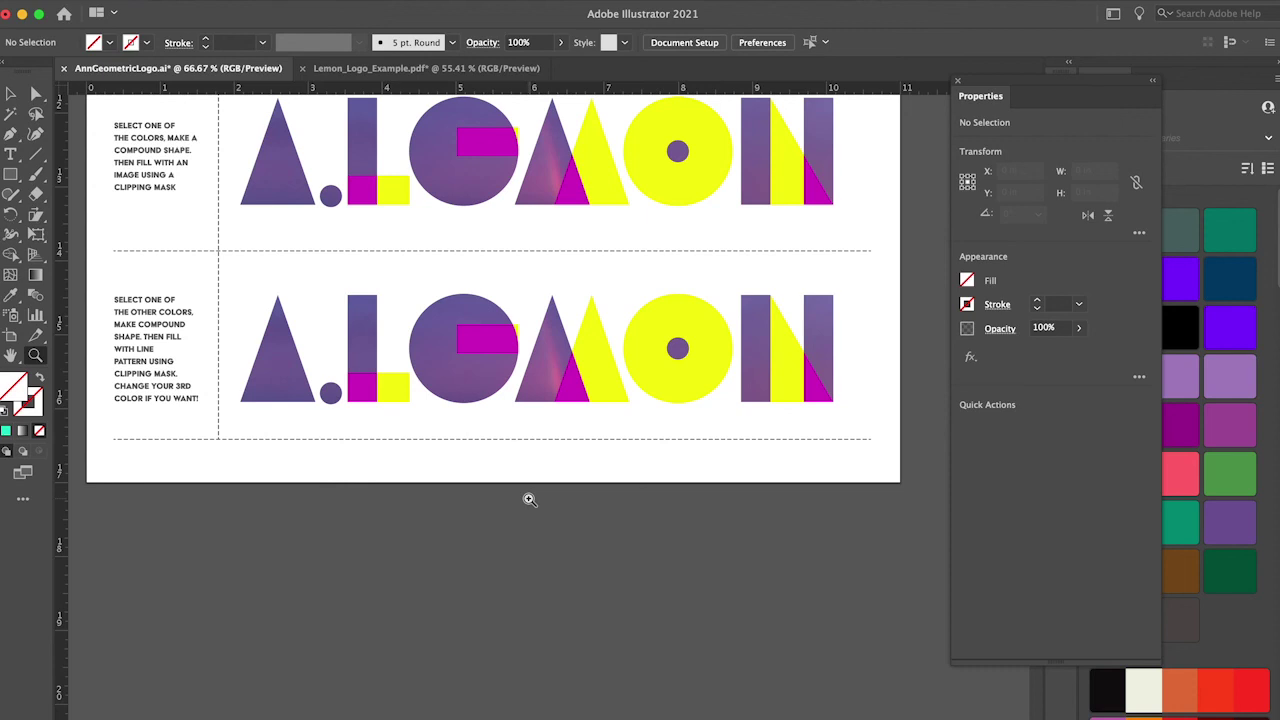
scroll(528, 499, down, 5)
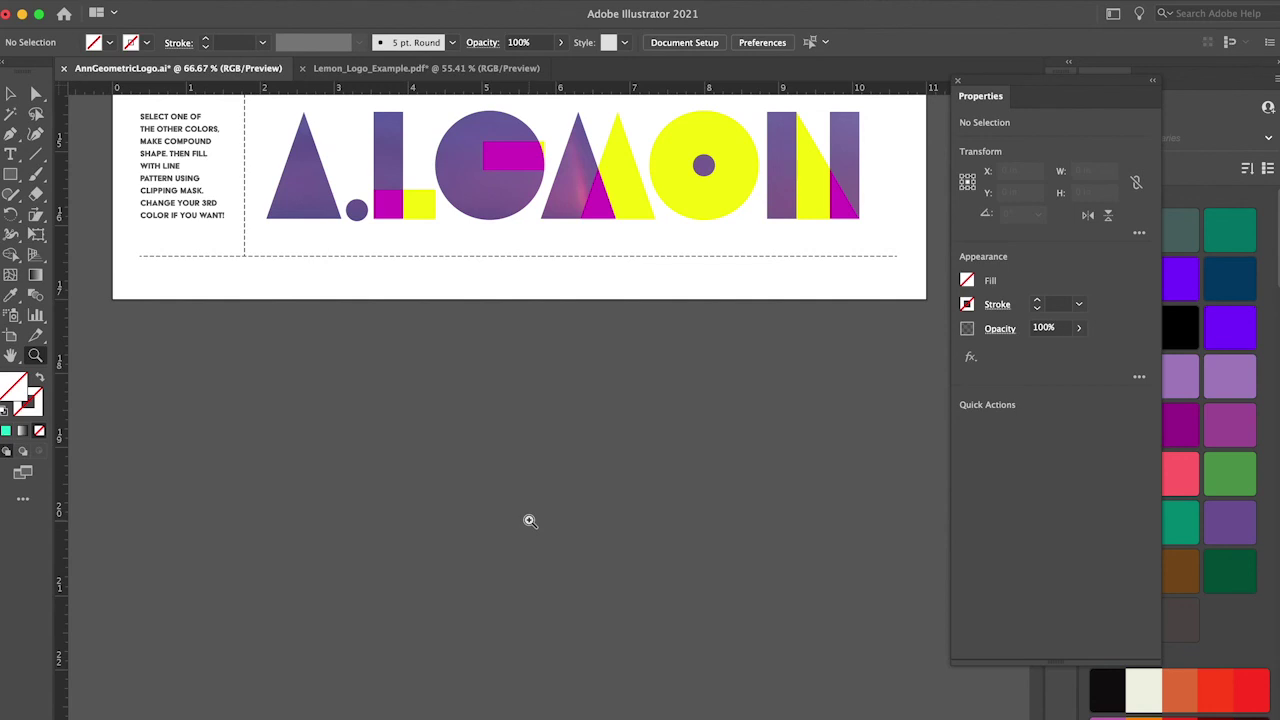
click(35, 154)
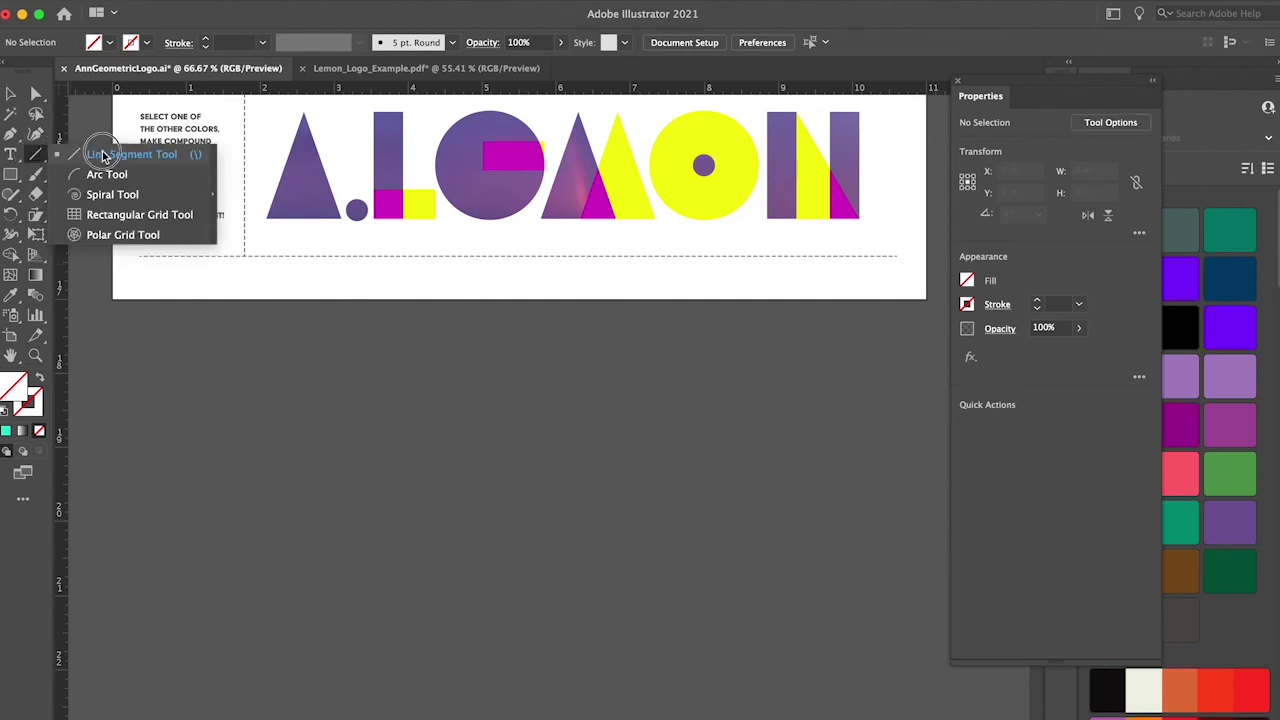
click(36, 178)
click(74, 175)
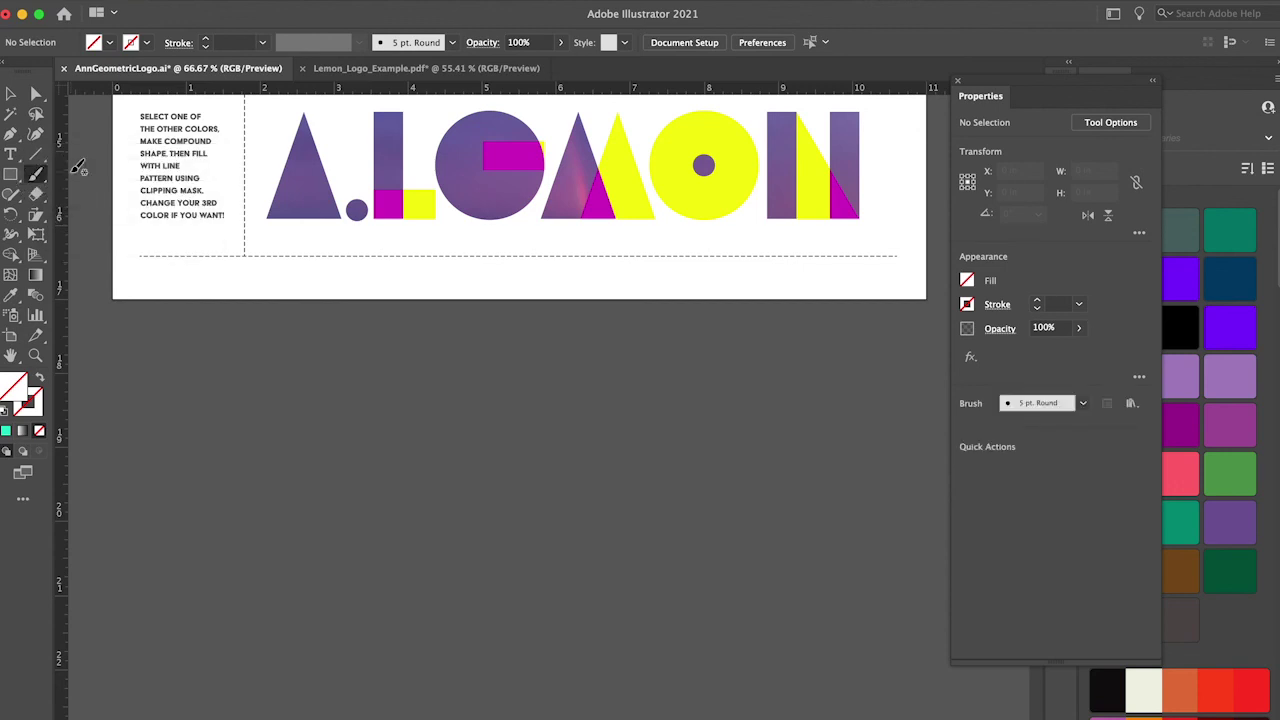
Show the document's brushes in an enlarged list and add arrow brushes from the special arrows library
click(957, 82)
click(1061, 168)
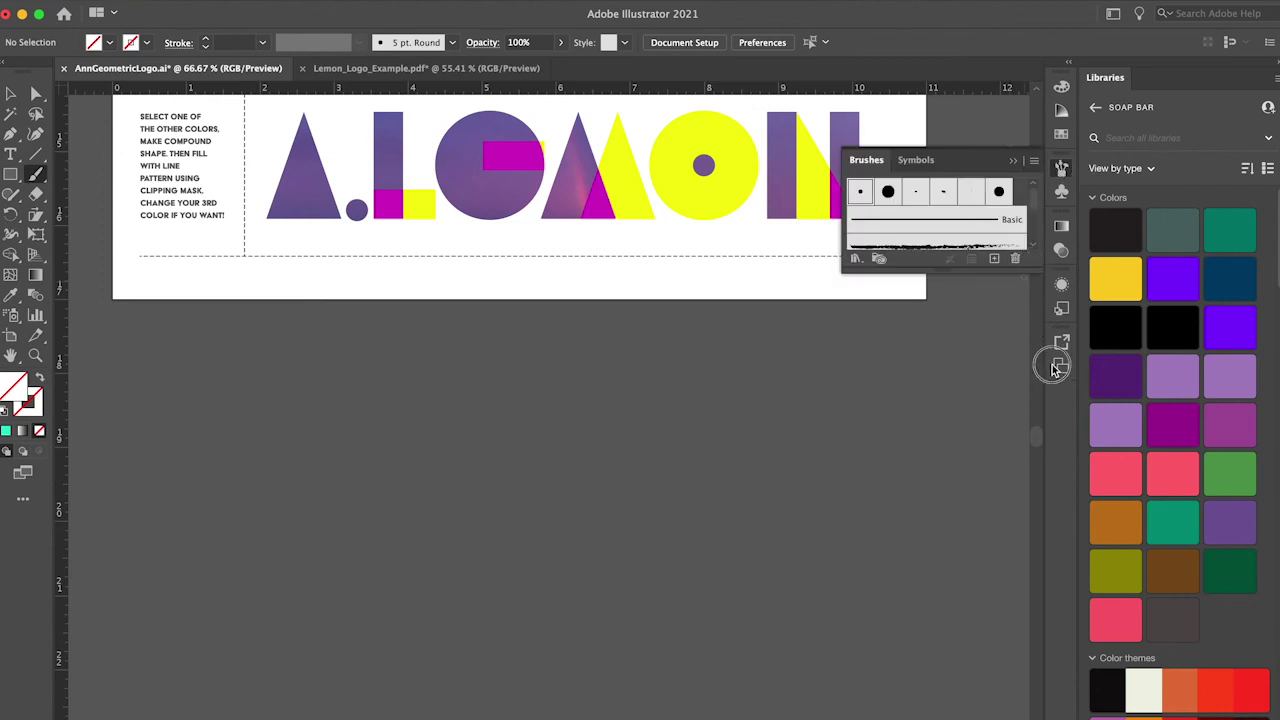
mouse_move(1033, 267)
mouse_down()
mouse_move(1037, 443)
mouse_move(1037, 414)
mouse_up()
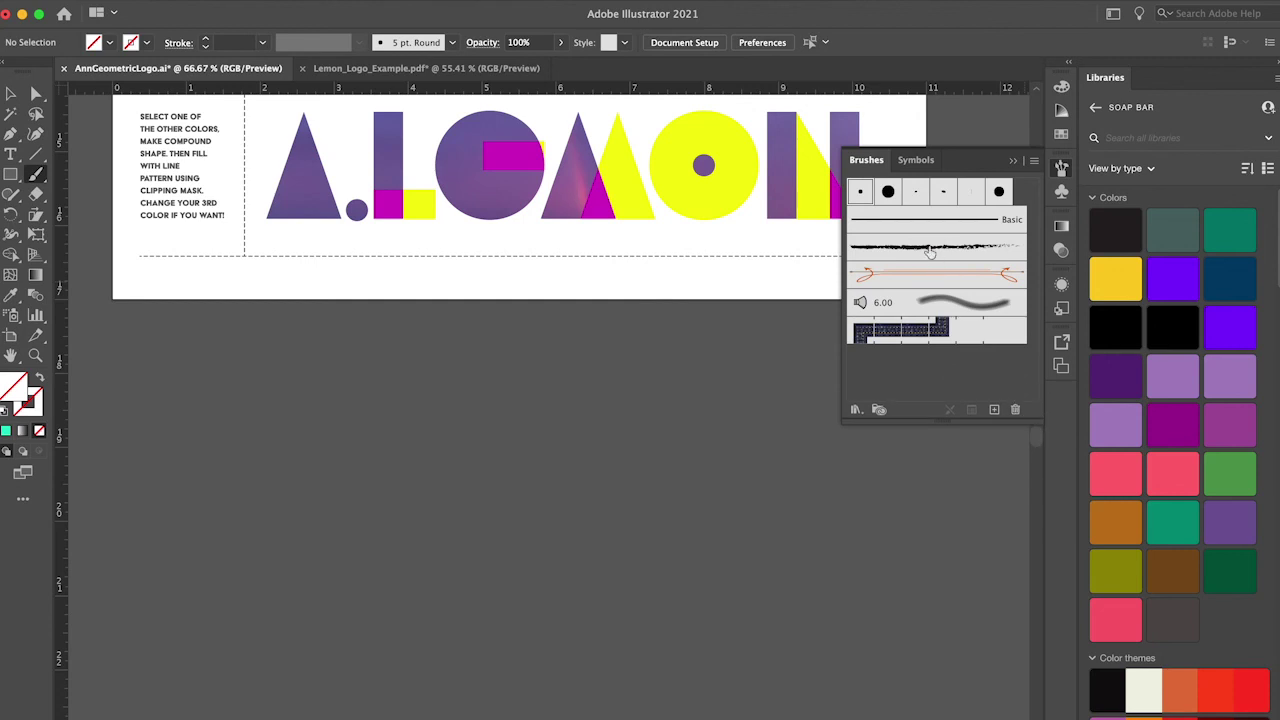
click(1034, 162)
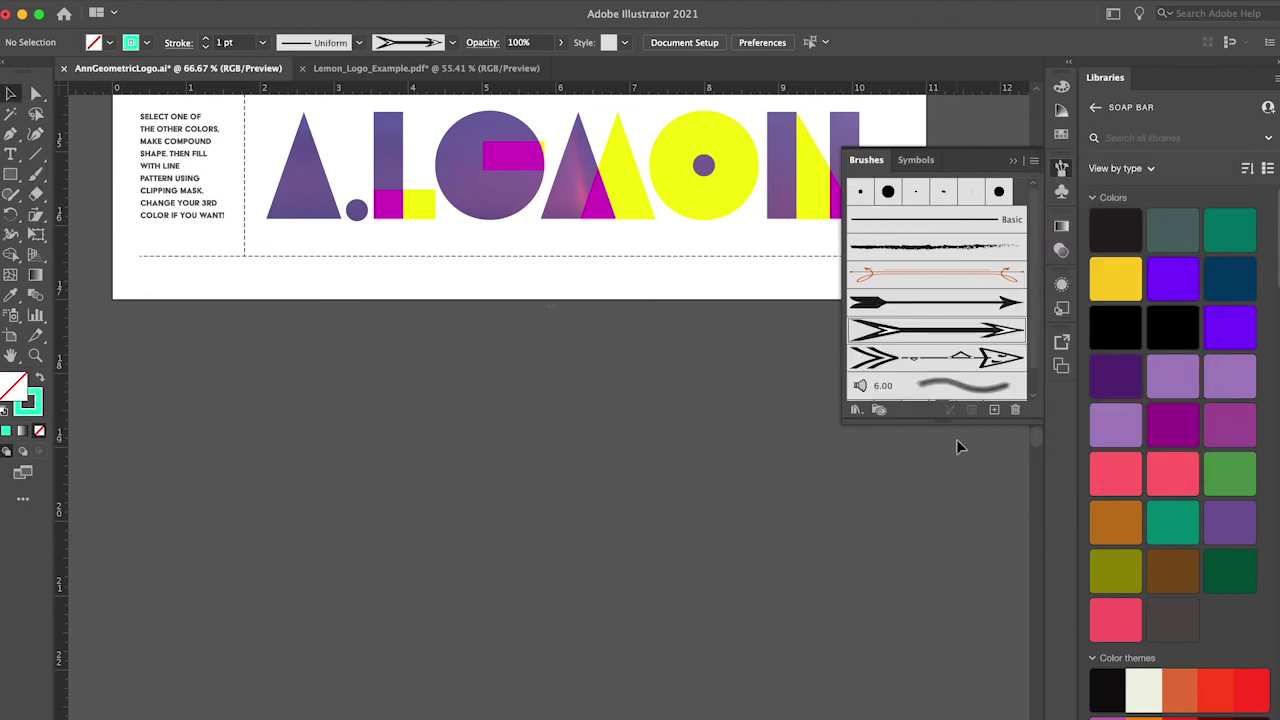
Open the Artistic_Calligraphic brush library, enlarge it to show all its brushes, and choose the 30 pt. Flat brush
click(1034, 163)
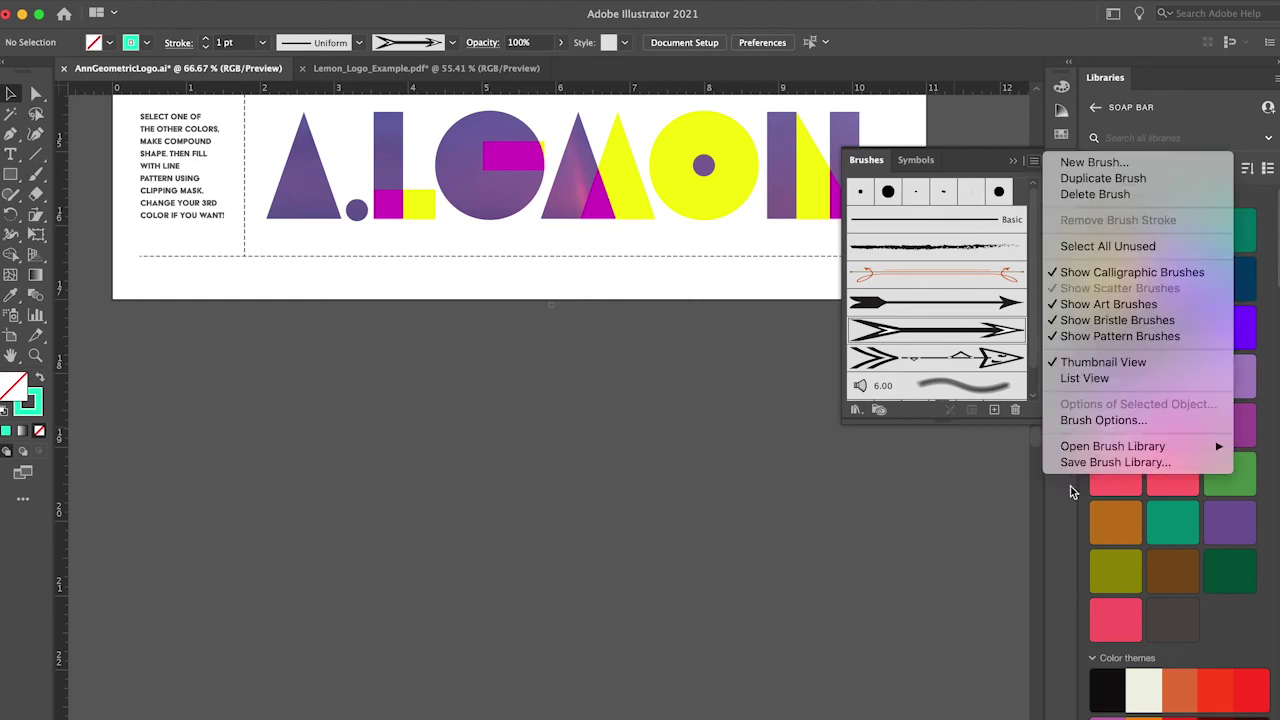
mouse_move(1062, 450)
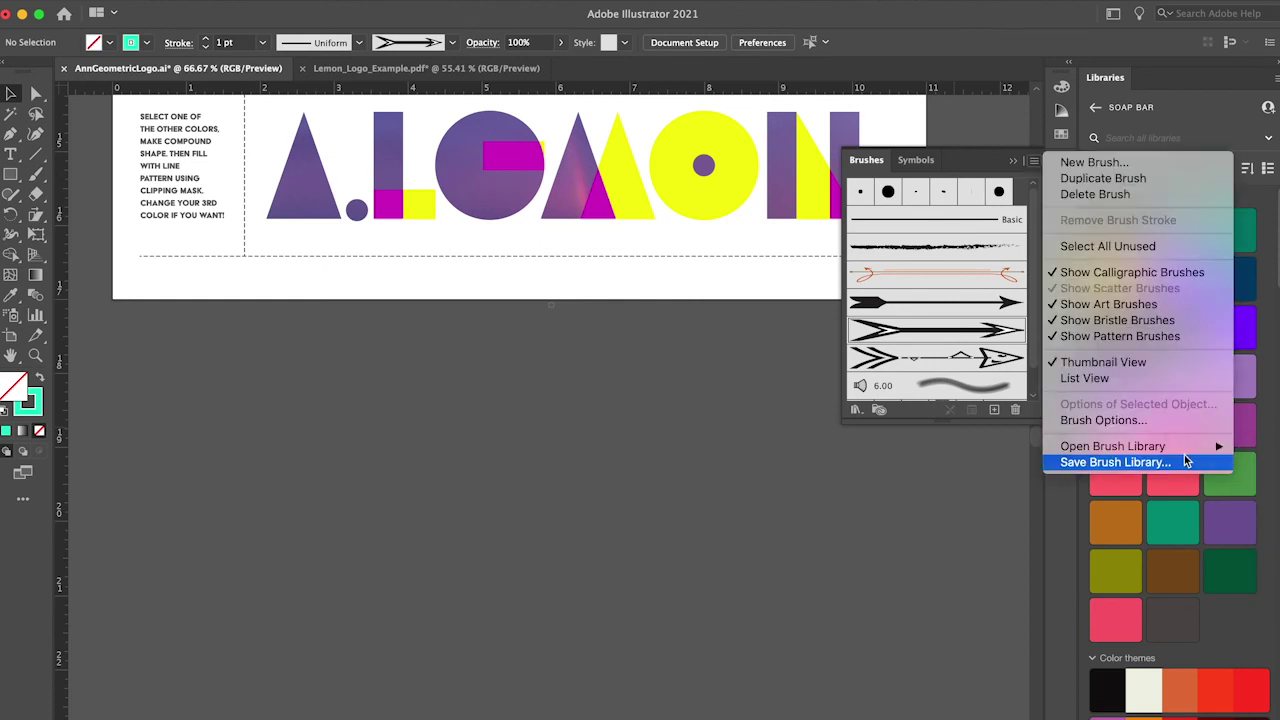
mouse_move(1266, 464)
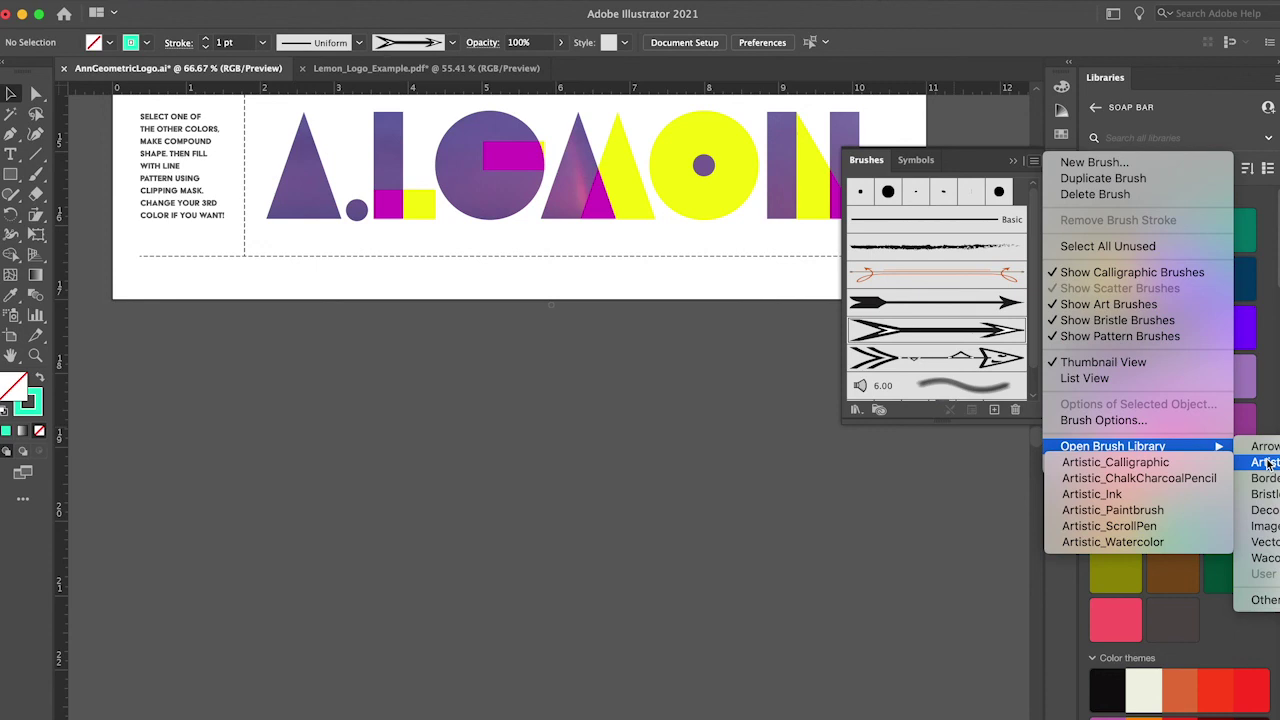
click(1195, 462)
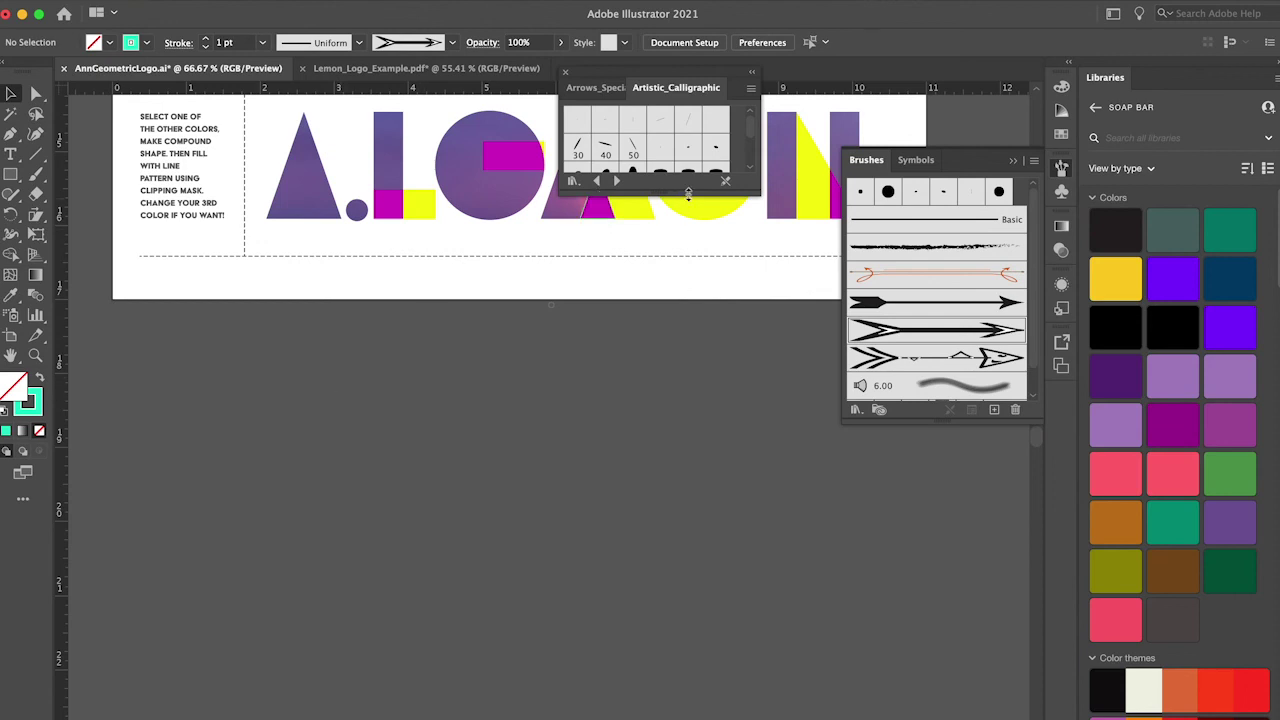
mouse_move(688, 192)
mouse_down()
mouse_move(683, 354)
mouse_move(686, 322)
mouse_up()
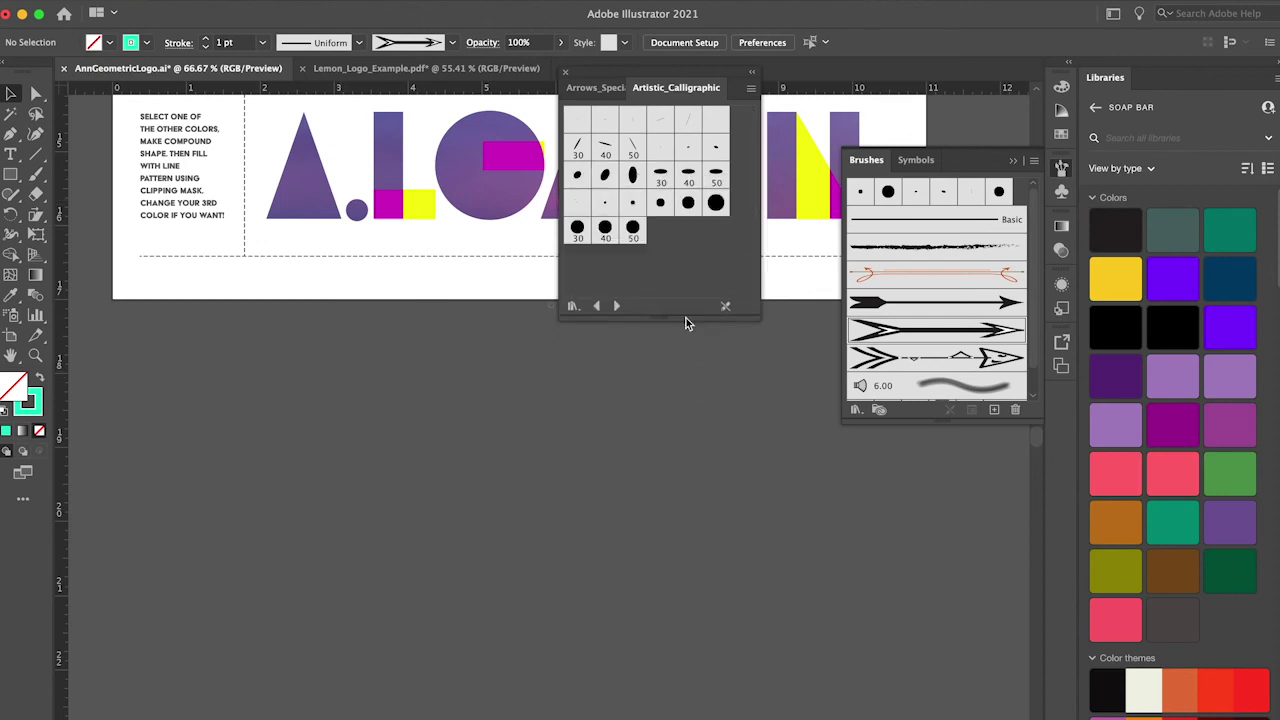
click(589, 150)
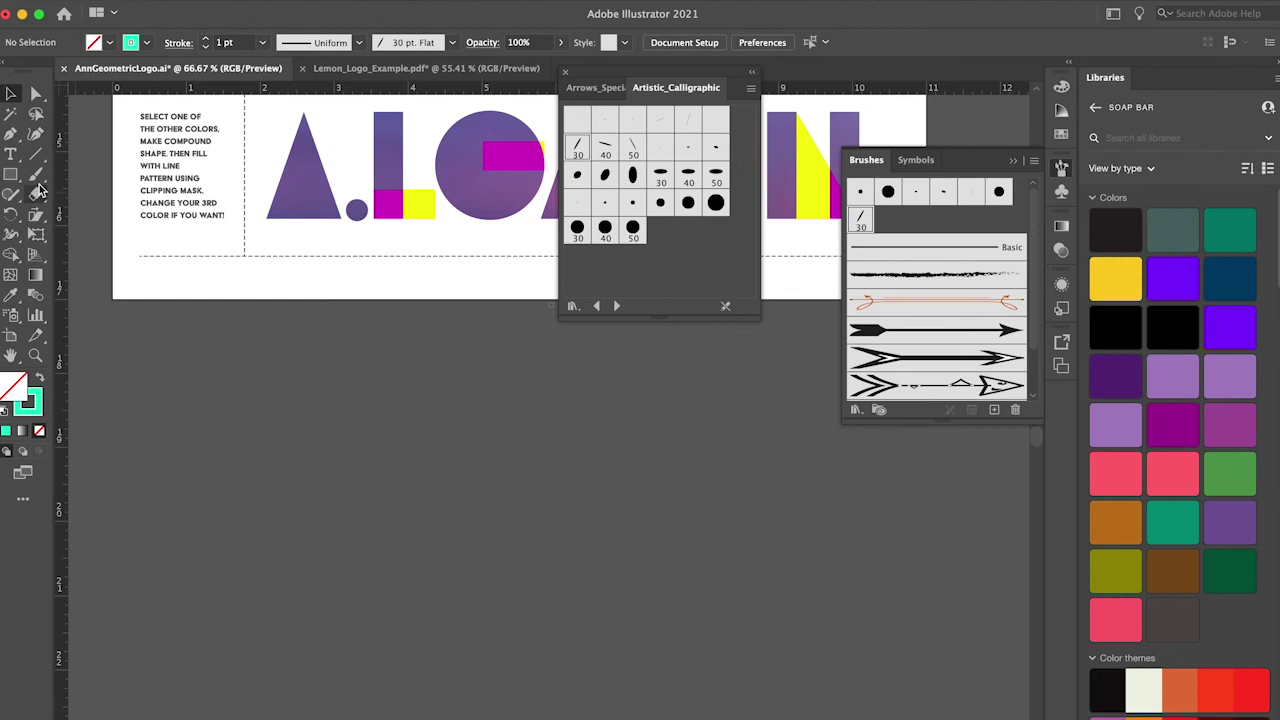
Paint several short curved practice strokes and two long wavy strokes below the artboard with the 30 pt. Flat brush
click(37, 178)
mouse_move(200, 310)
mouse_down()
mouse_move(226, 383)
mouse_move(287, 316)
mouse_up()
mouse_move(385, 376)
mouse_down()
mouse_move(324, 411)
mouse_move(385, 421)
mouse_up()
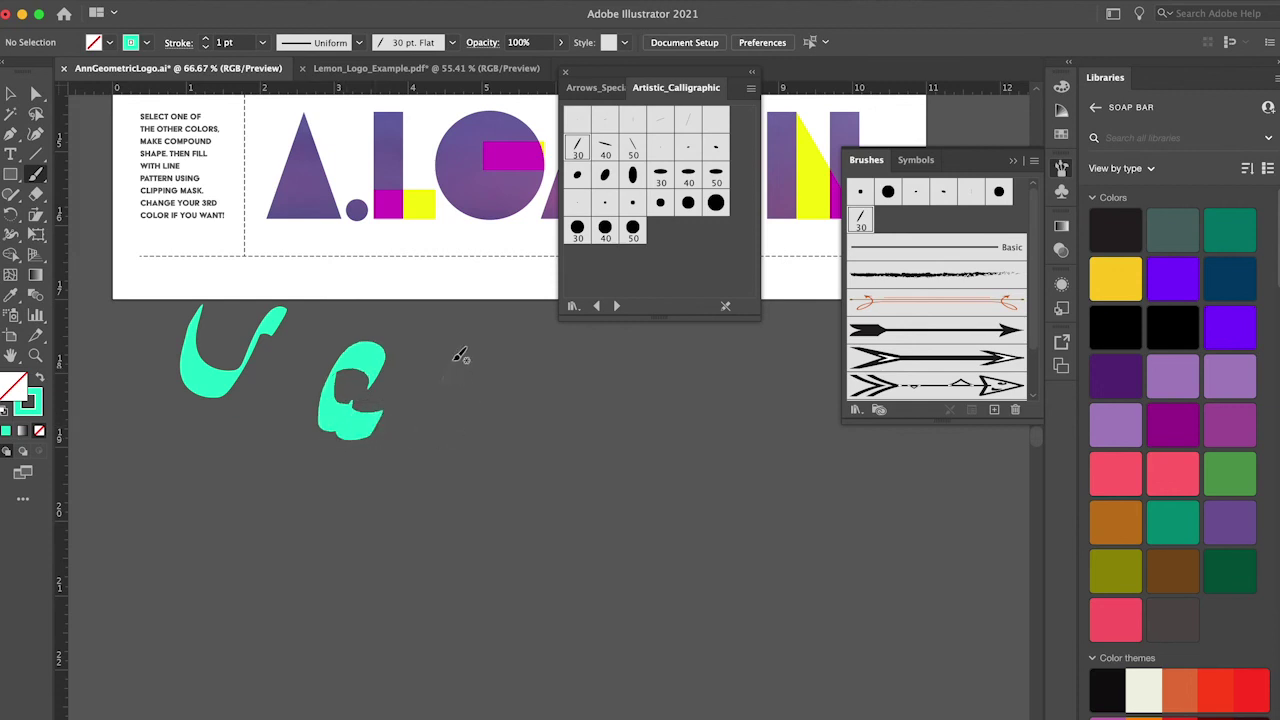
drag(453, 369, 522, 330)
mouse_move(451, 423)
mouse_down()
mouse_move(443, 443)
mouse_move(537, 410)
mouse_up()
drag(419, 491, 447, 510)
drag(578, 400, 592, 482)
mouse_move(604, 376)
mouse_down()
mouse_move(622, 428)
mouse_move(606, 452)
mouse_up()
mouse_move(642, 350)
mouse_down()
mouse_move(629, 357)
mouse_move(651, 409)
mouse_up()
mouse_move(486, 492)
mouse_down()
mouse_move(491, 542)
mouse_move(550, 577)
mouse_move(674, 504)
mouse_move(760, 520)
mouse_up()
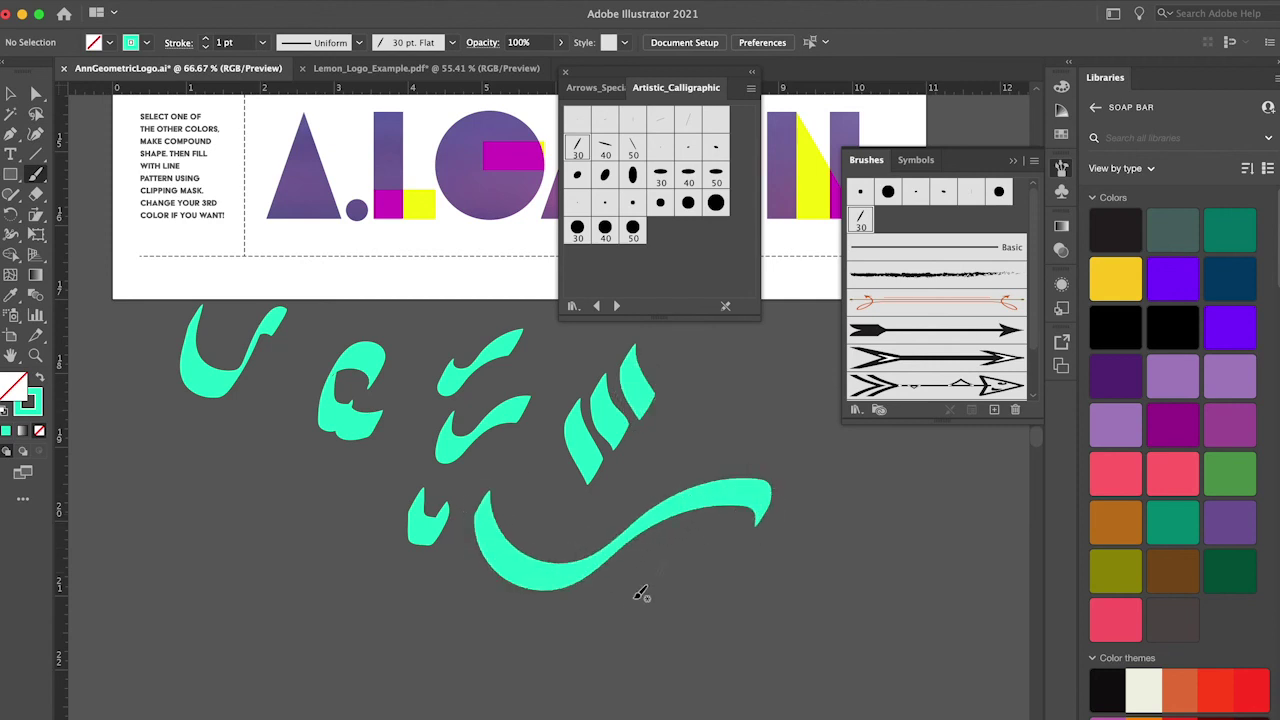
mouse_move(457, 591)
mouse_down()
mouse_move(603, 654)
mouse_move(875, 660)
mouse_up()
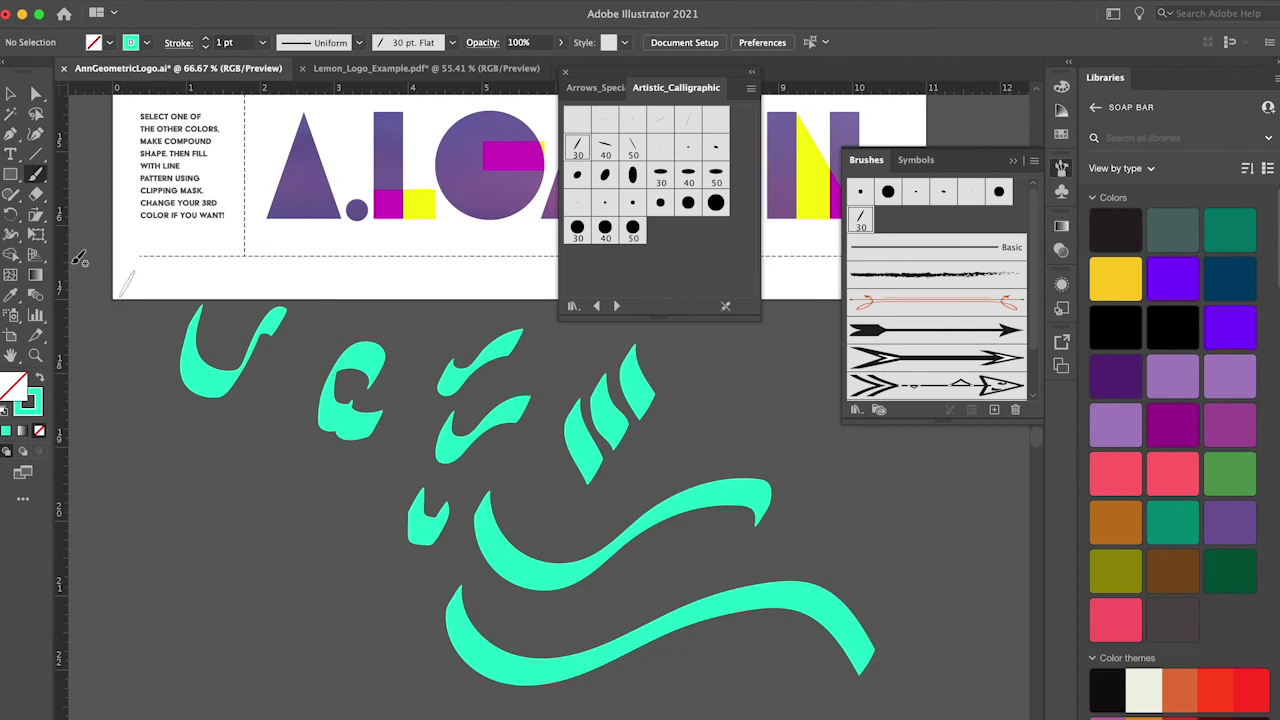
Delete all the painted strokes except the longest wavy one
click(11, 93)
mouse_move(150, 320)
mouse_down()
mouse_move(606, 523)
mouse_move(646, 508)
mouse_move(654, 473)
mouse_up()
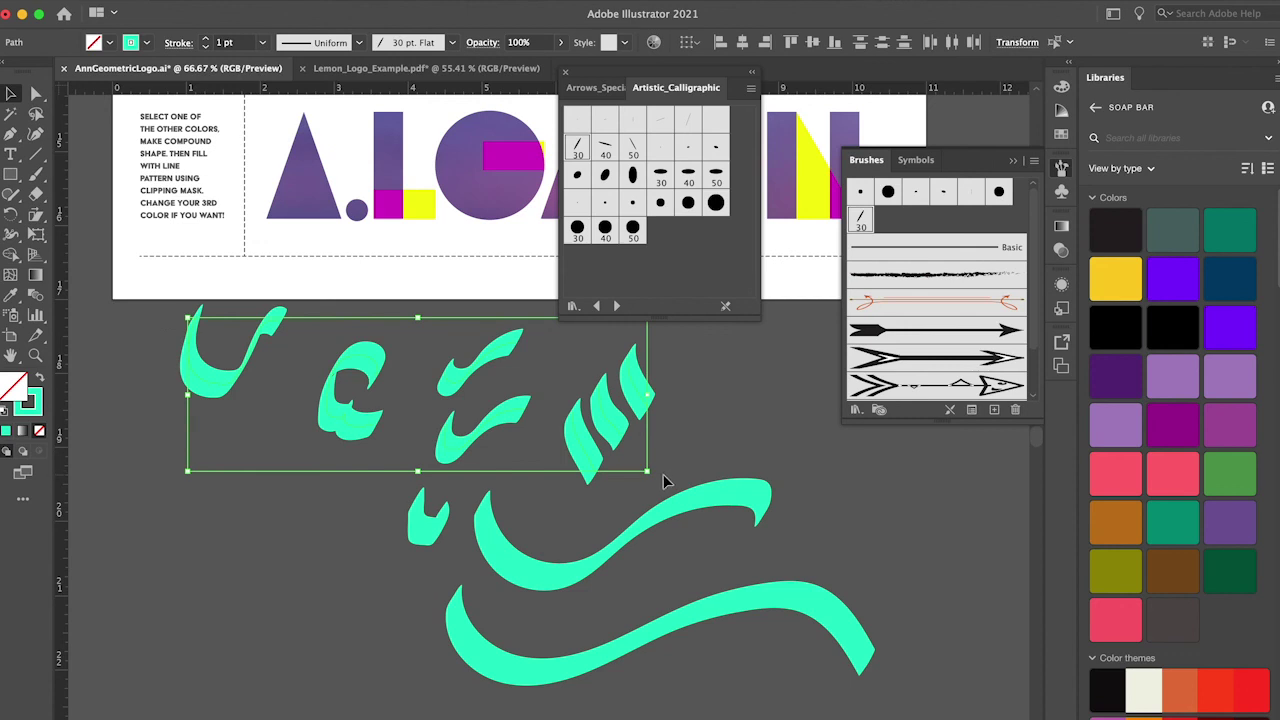
key(Delete)
click(425, 518)
key(Delete)
drag(508, 549, 181, 473)
key(Delete)
Move the remaining wavy stroke up under the artboard, then rotate and stretch it into a rising diagonal
mouse_move(458, 625)
mouse_down()
mouse_move(253, 457)
mouse_move(197, 467)
mouse_up()
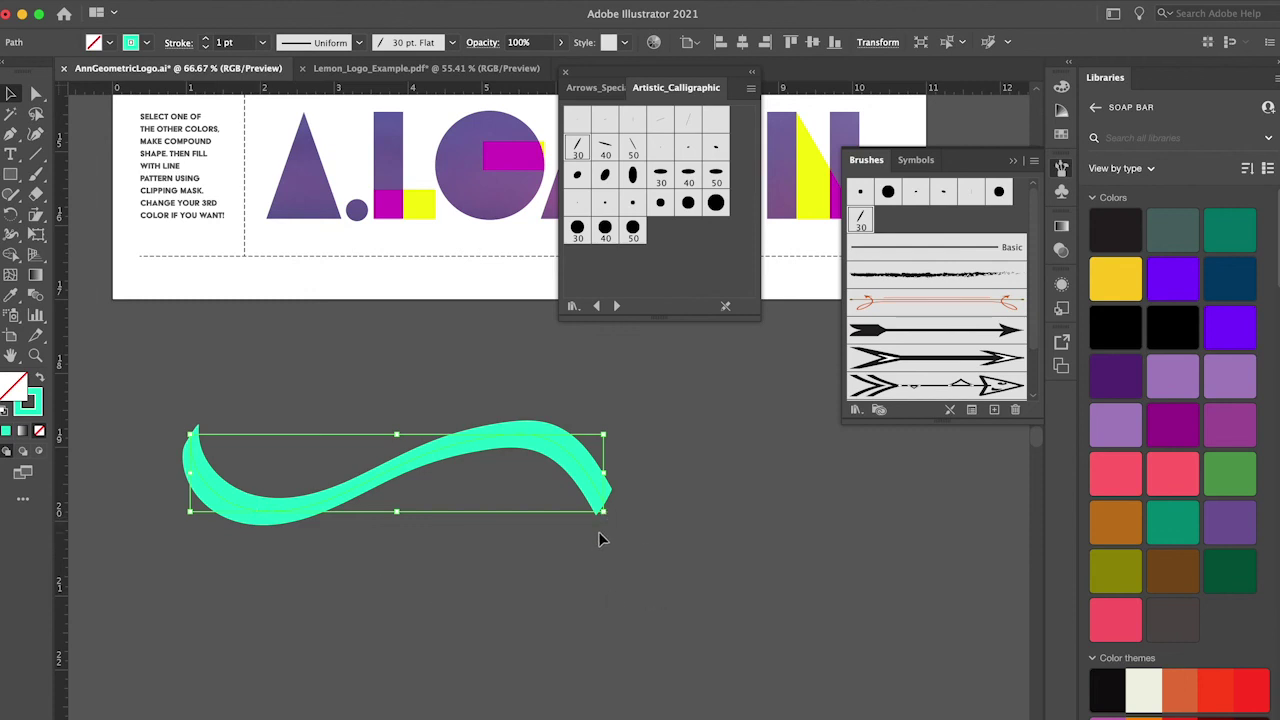
mouse_move(609, 519)
mouse_down()
mouse_move(621, 464)
mouse_move(568, 398)
mouse_up()
mouse_move(478, 360)
mouse_down()
mouse_move(429, 357)
mouse_move(410, 375)
mouse_up()
mouse_move(518, 393)
mouse_down()
mouse_move(514, 371)
mouse_move(541, 358)
mouse_up()
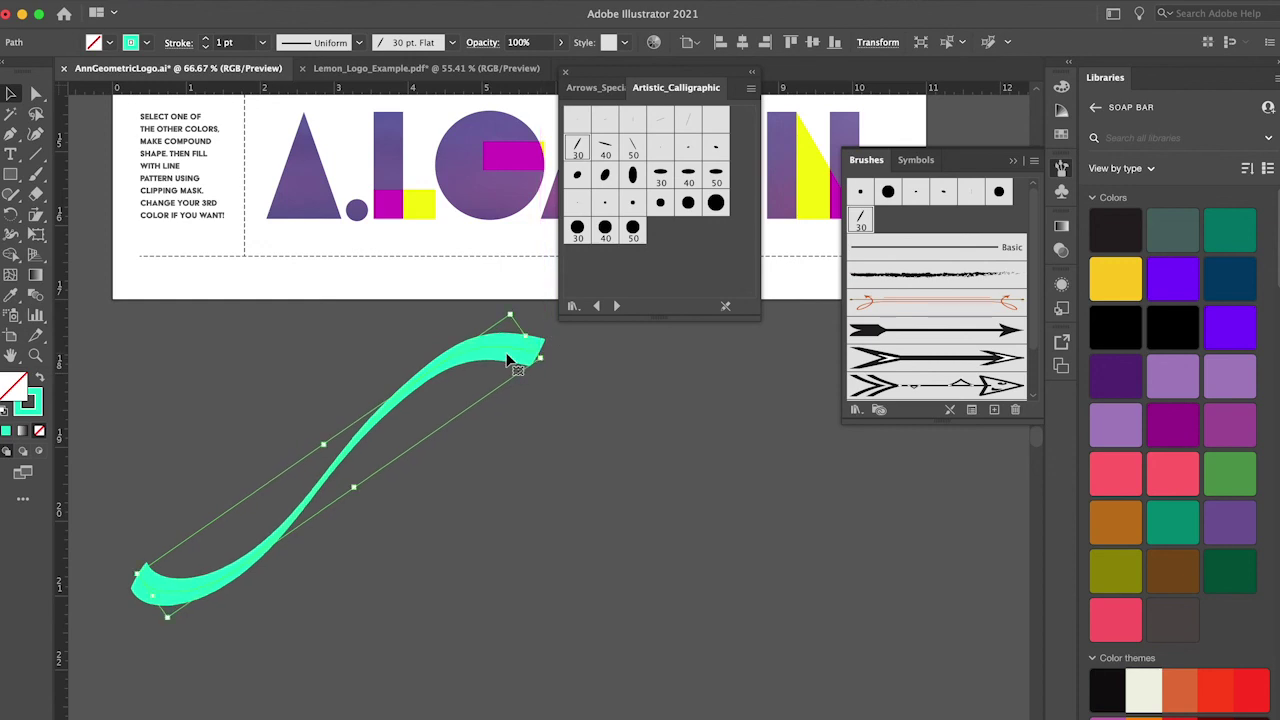
Duplicate the diagonal wave a short distance down and to the right, and repeat the transform to make eight overlapping waves
alt+drag(509, 360, 545, 385)
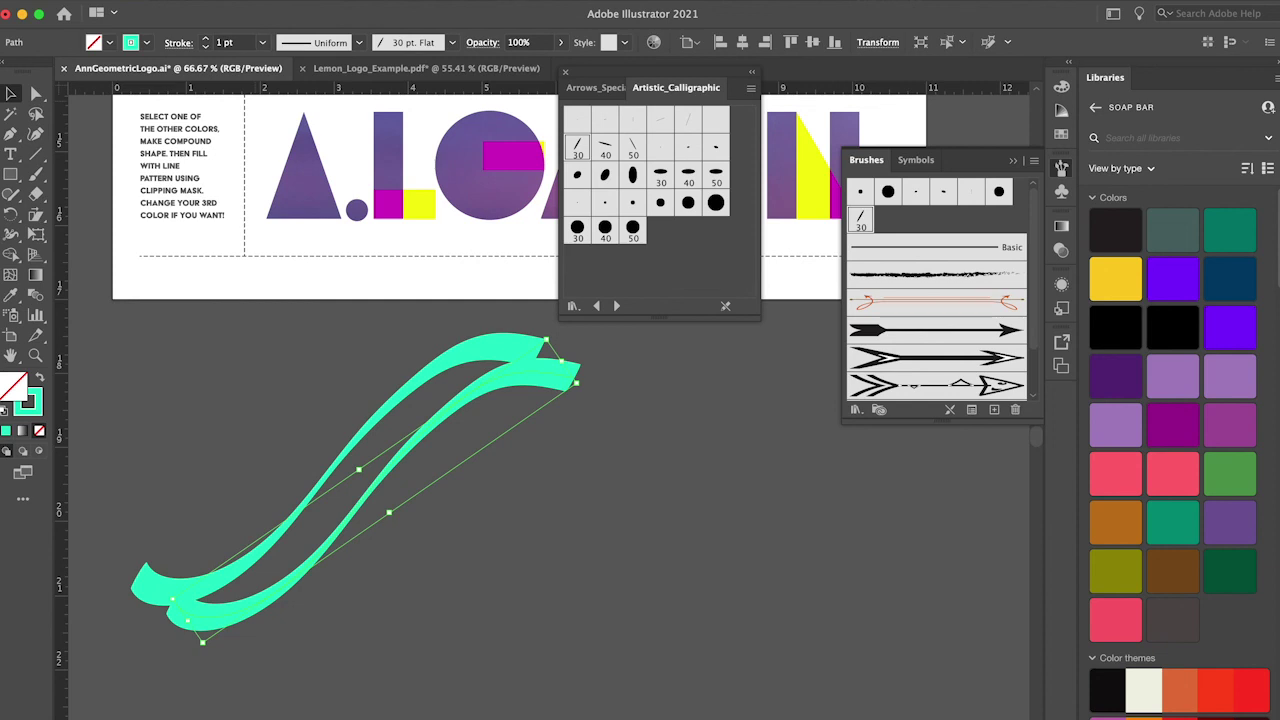
click(182, 2)
mouse_move(193, 3)
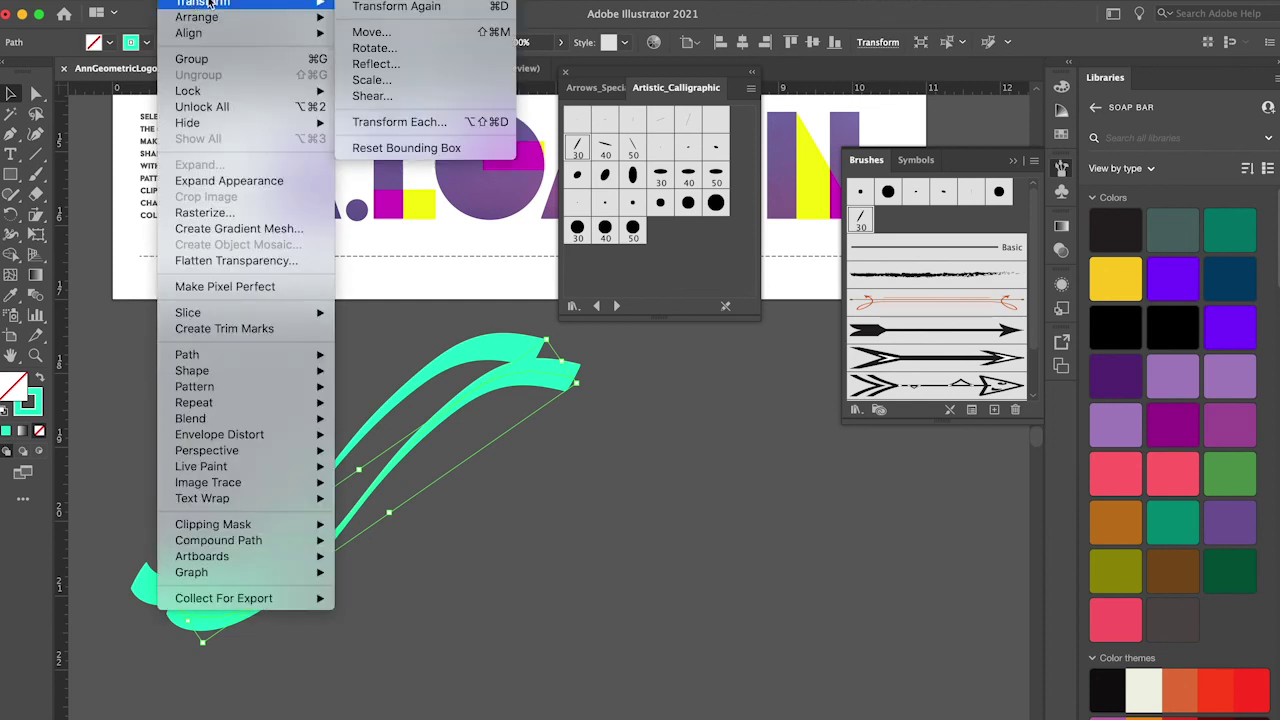
click(366, 7)
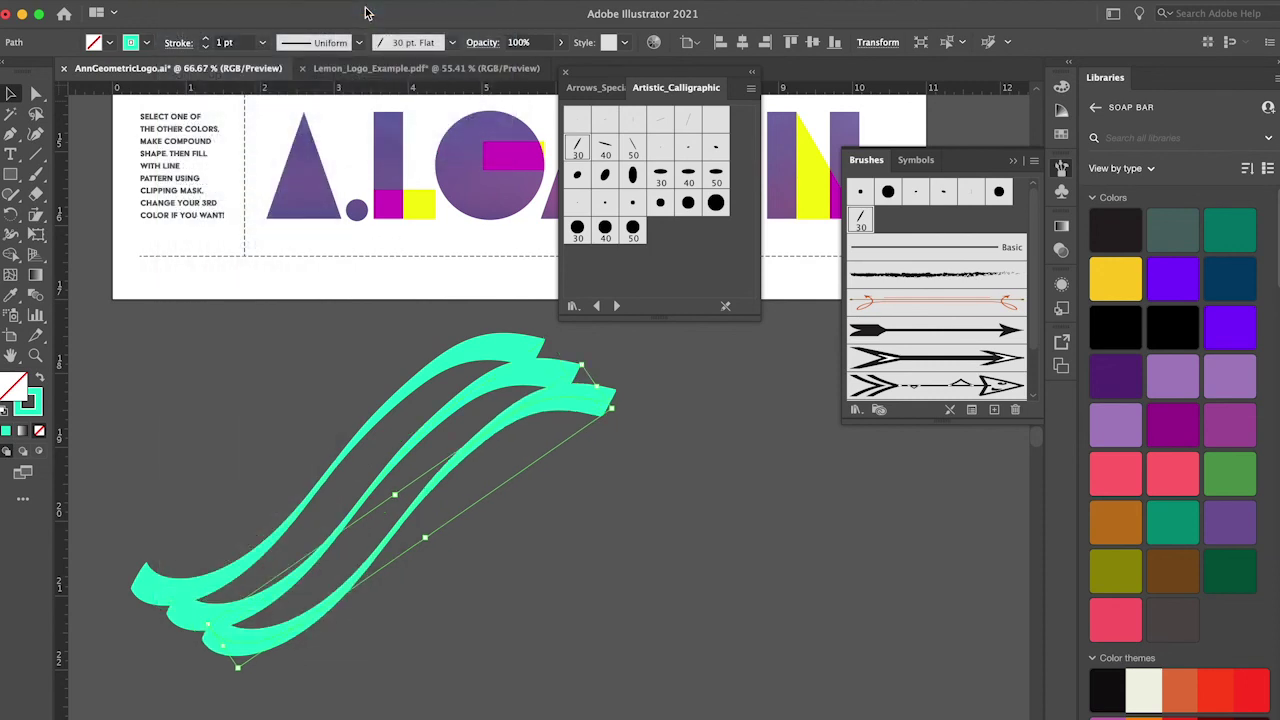
key(super+d)
key(super+d)
key(super+d)
key(super+d)
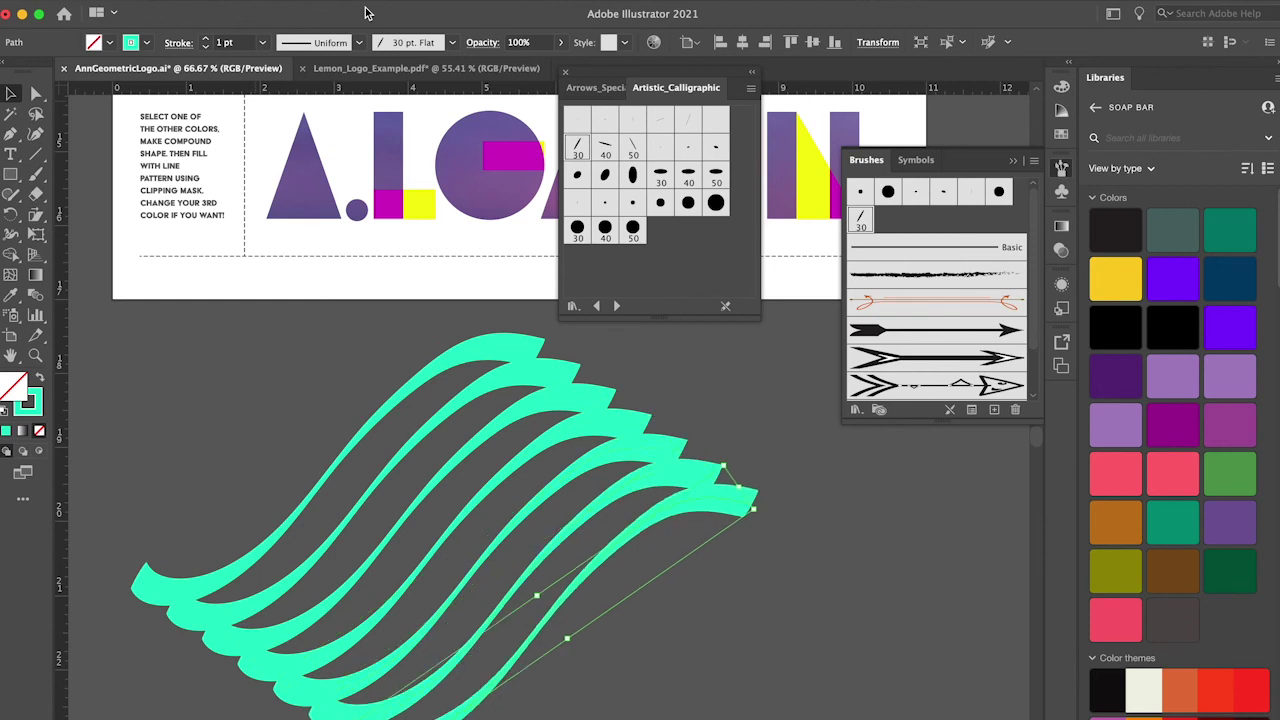
key(super+d)
scroll(421, 125, down, 5)
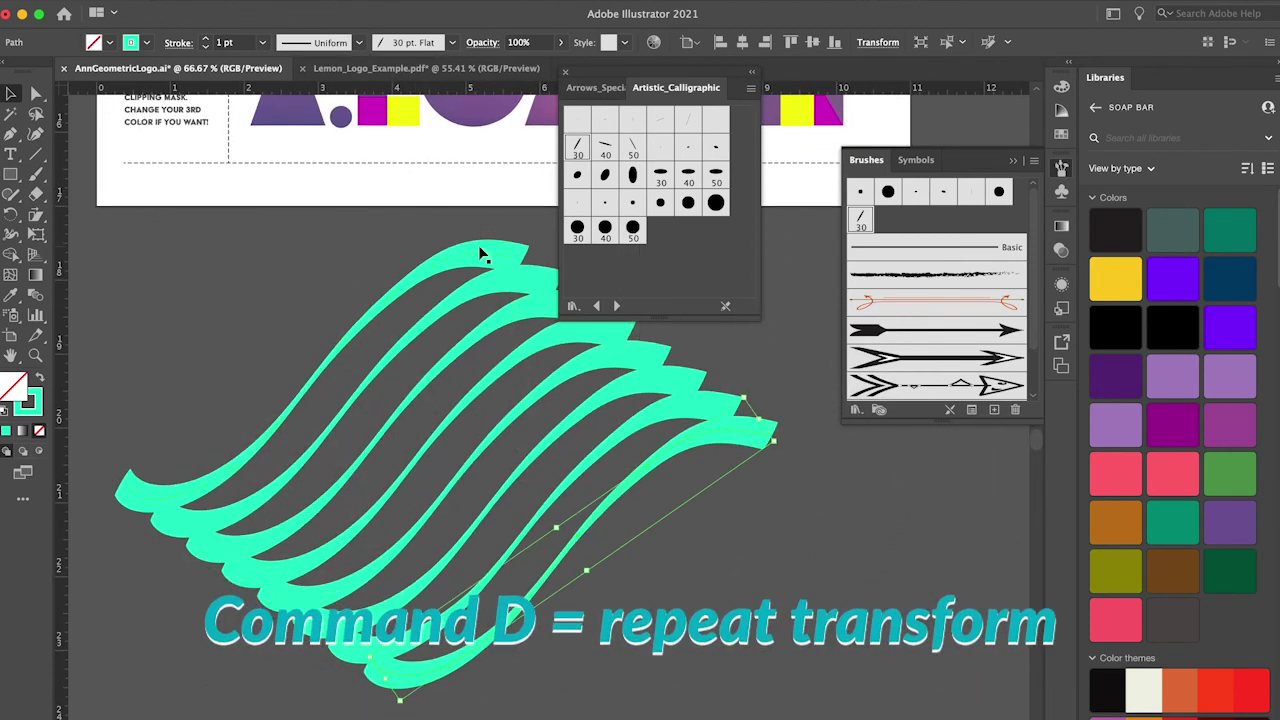
key(super+v)
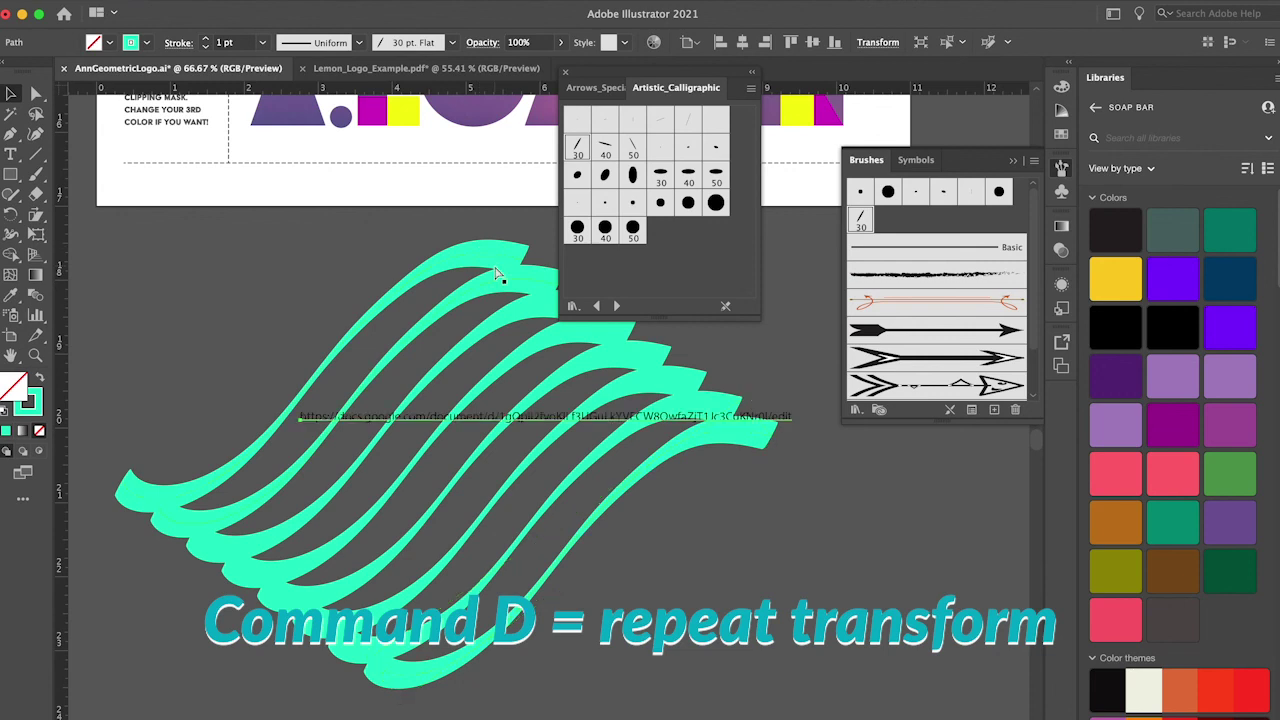
key(Delete)
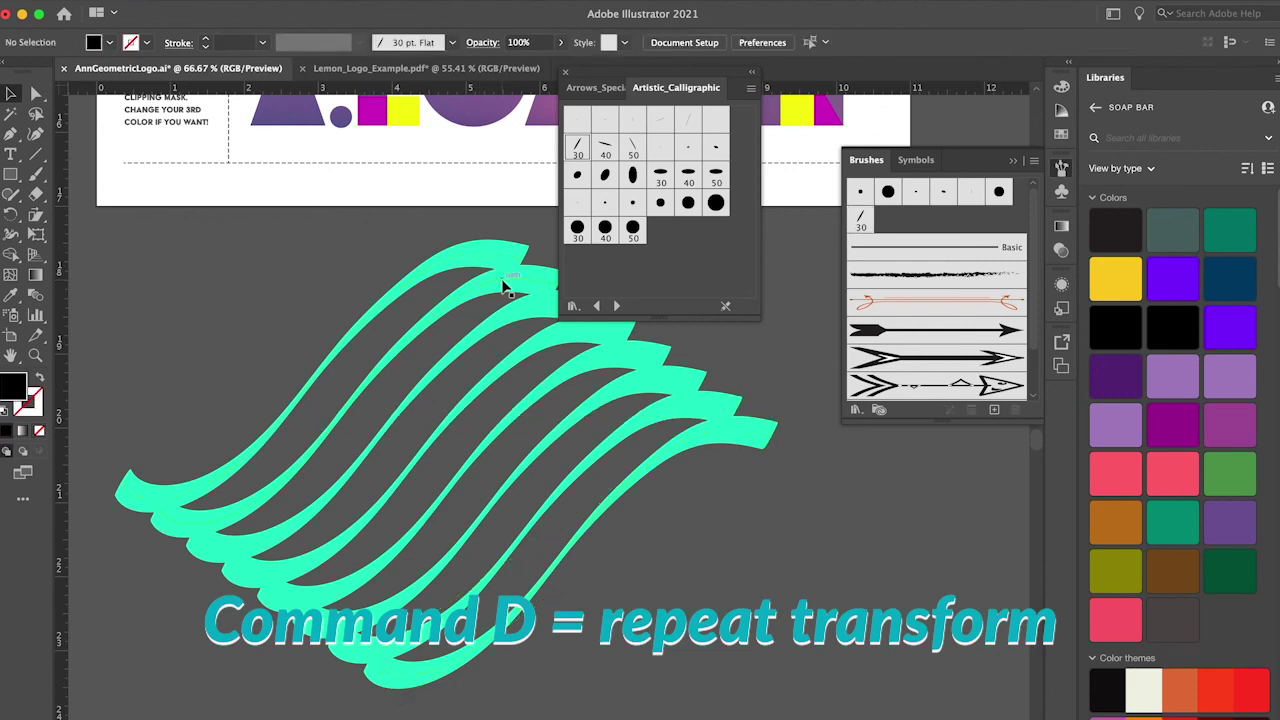
Reselect the last wave and keep repeating the transform to extend the line pattern to about fourteen waves
click(628, 478)
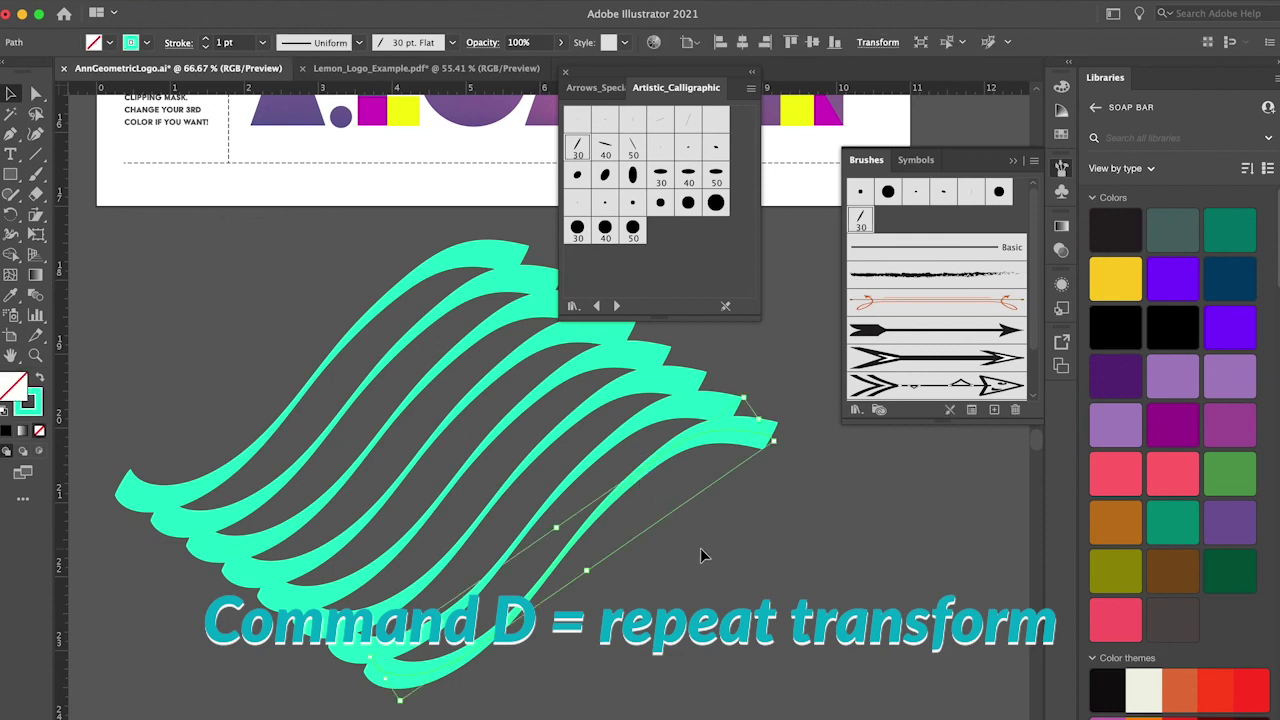
key(super+d)
key(super+d)
key(super+d)
key(super+d)
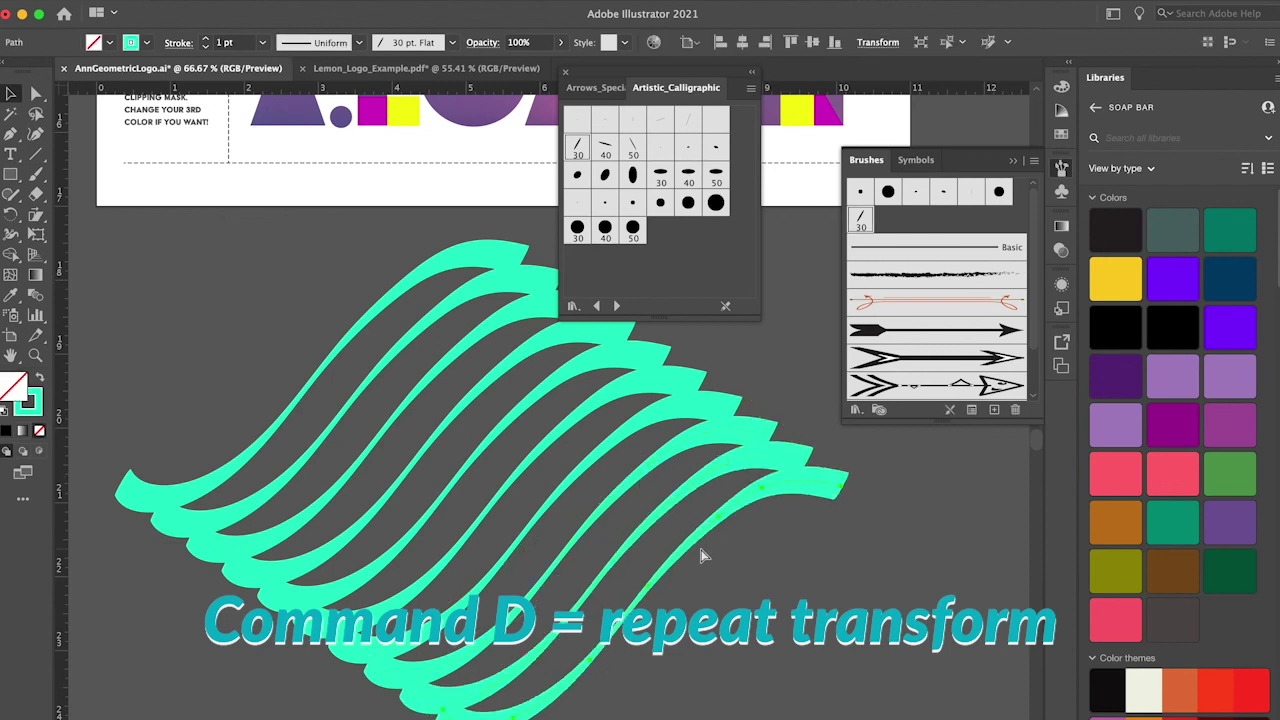
scroll(700, 550, down, 5)
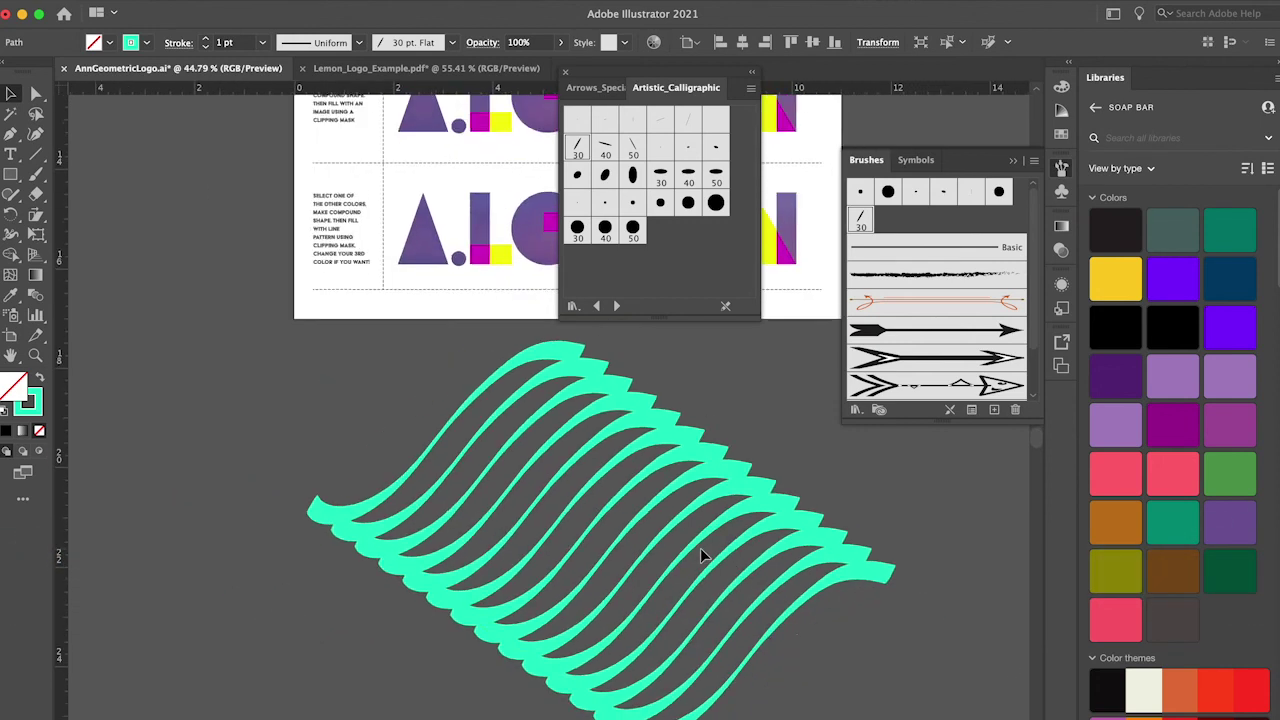
scroll(700, 548, down, 1)
Select all the teal waves below the artboard and group them
click(794, 620)
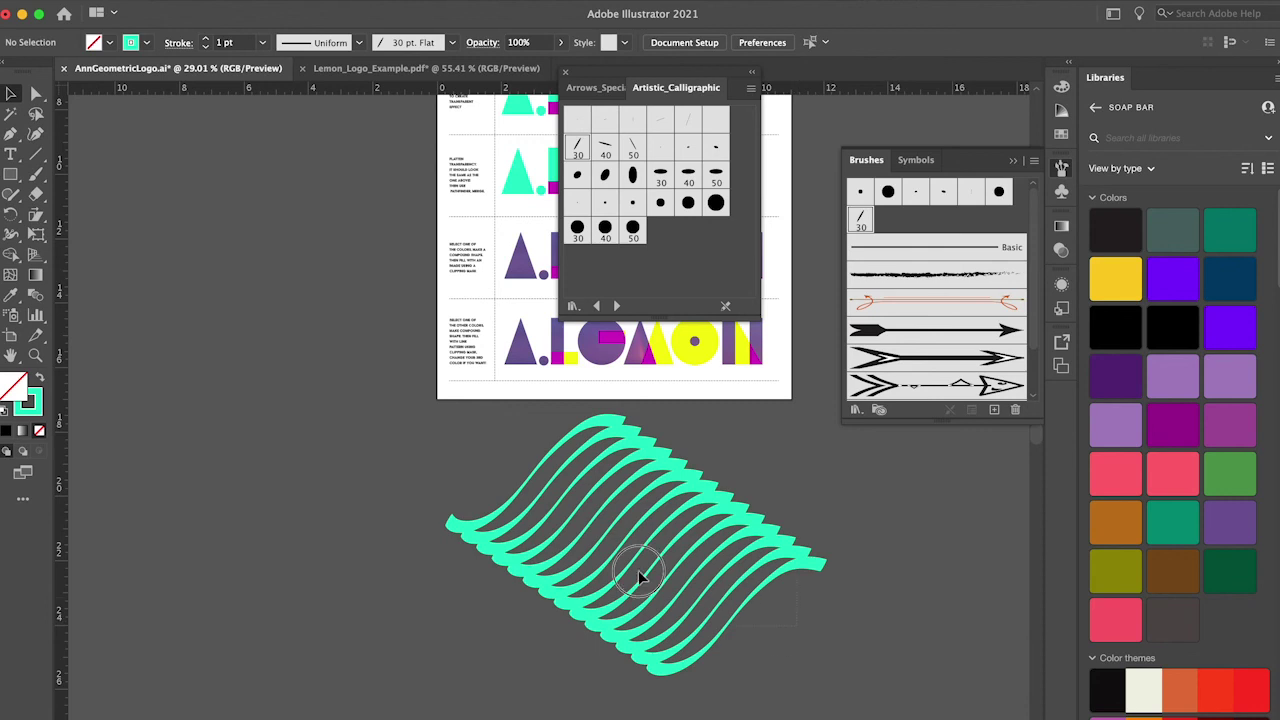
drag(431, 460, 672, 536)
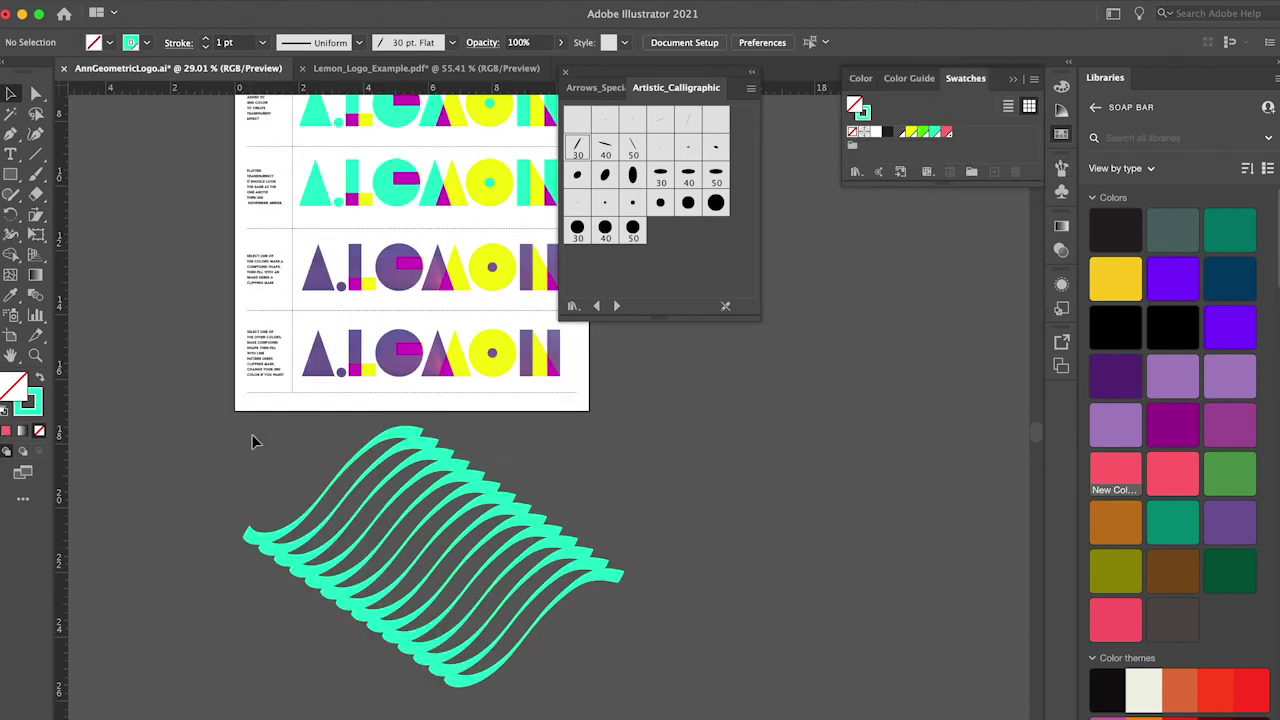
drag(243, 441, 653, 705)
key(ctrl+g)
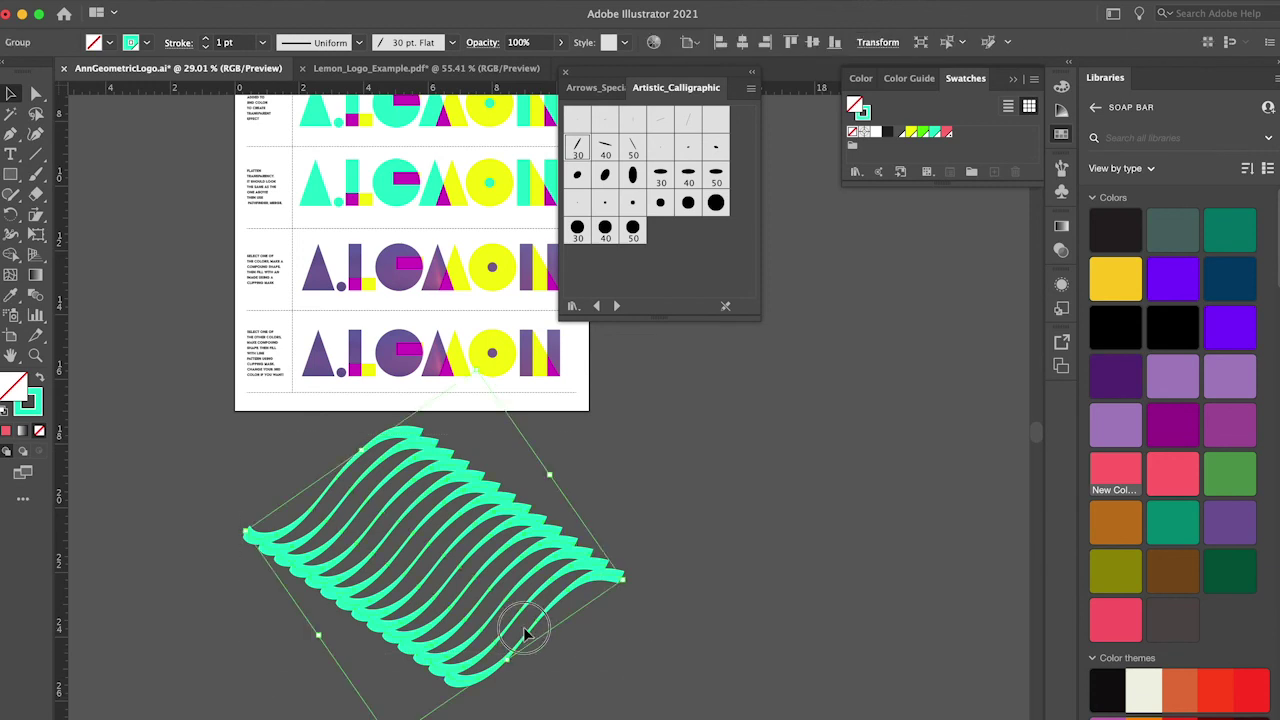
Move the teal wave group up over the bottom logotype and send it behind the lettering
drag(536, 616, 600, 457)
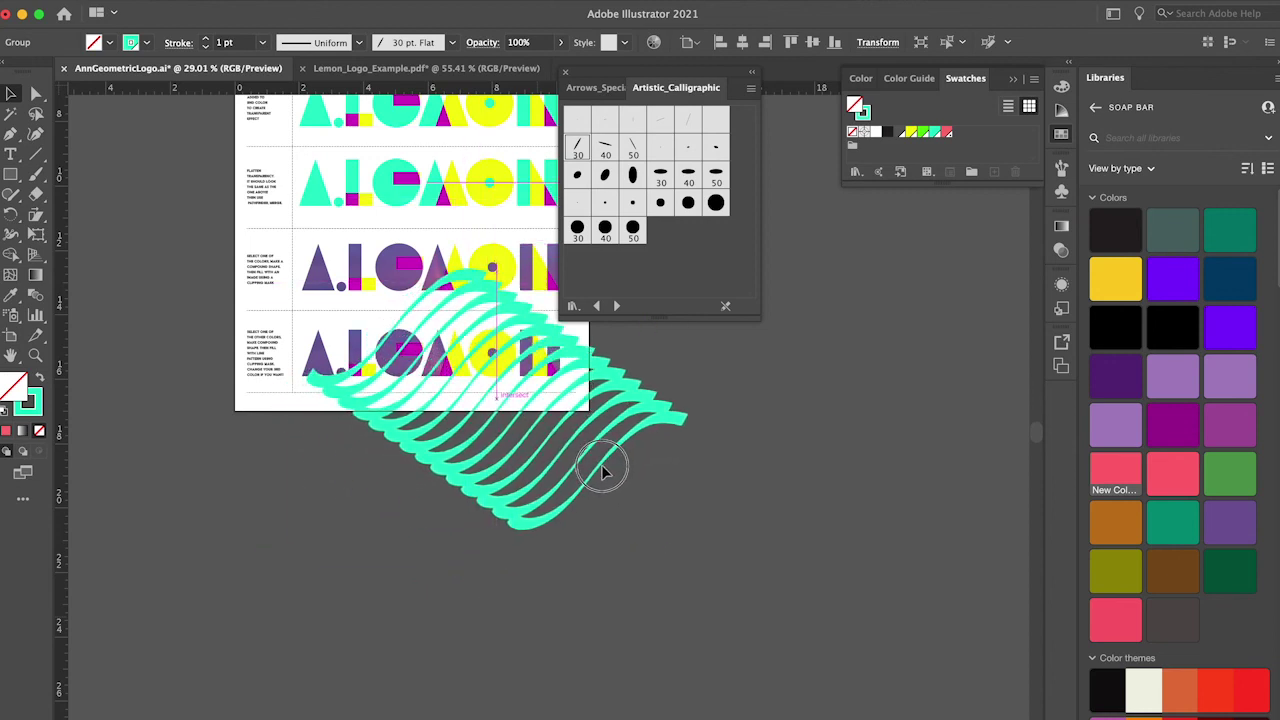
click(170, 0)
mouse_move(196, 17)
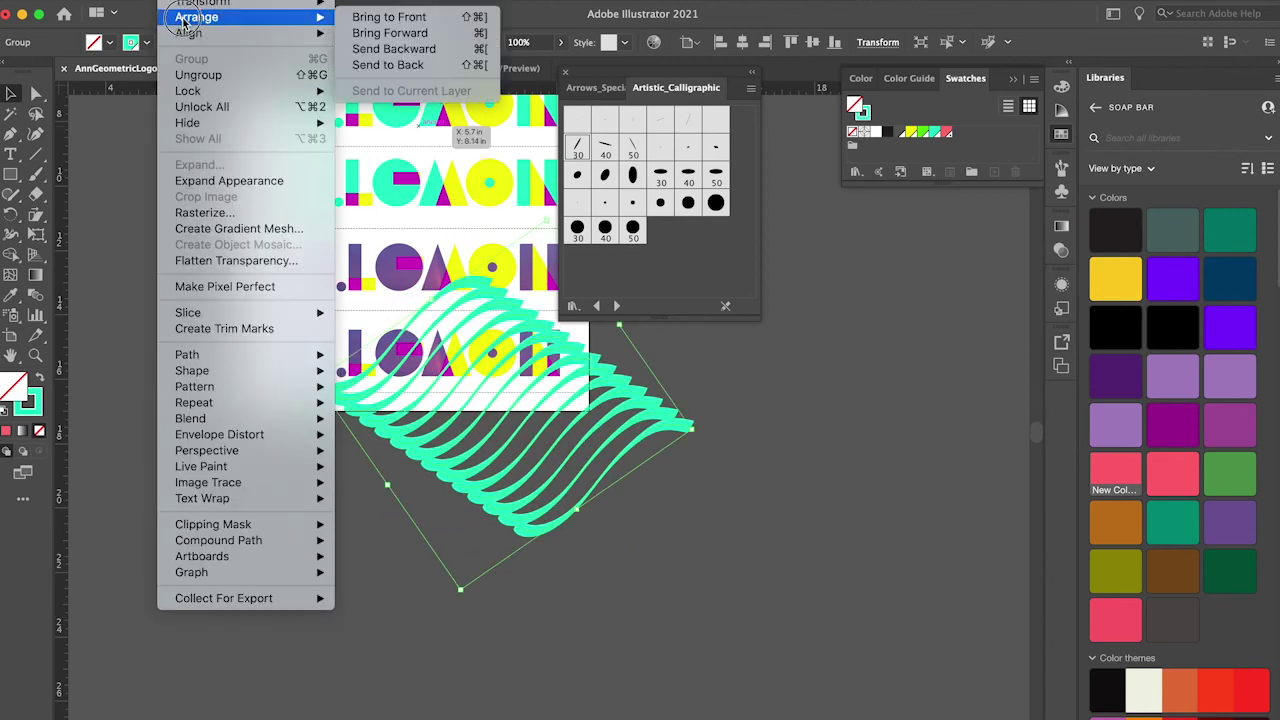
click(388, 64)
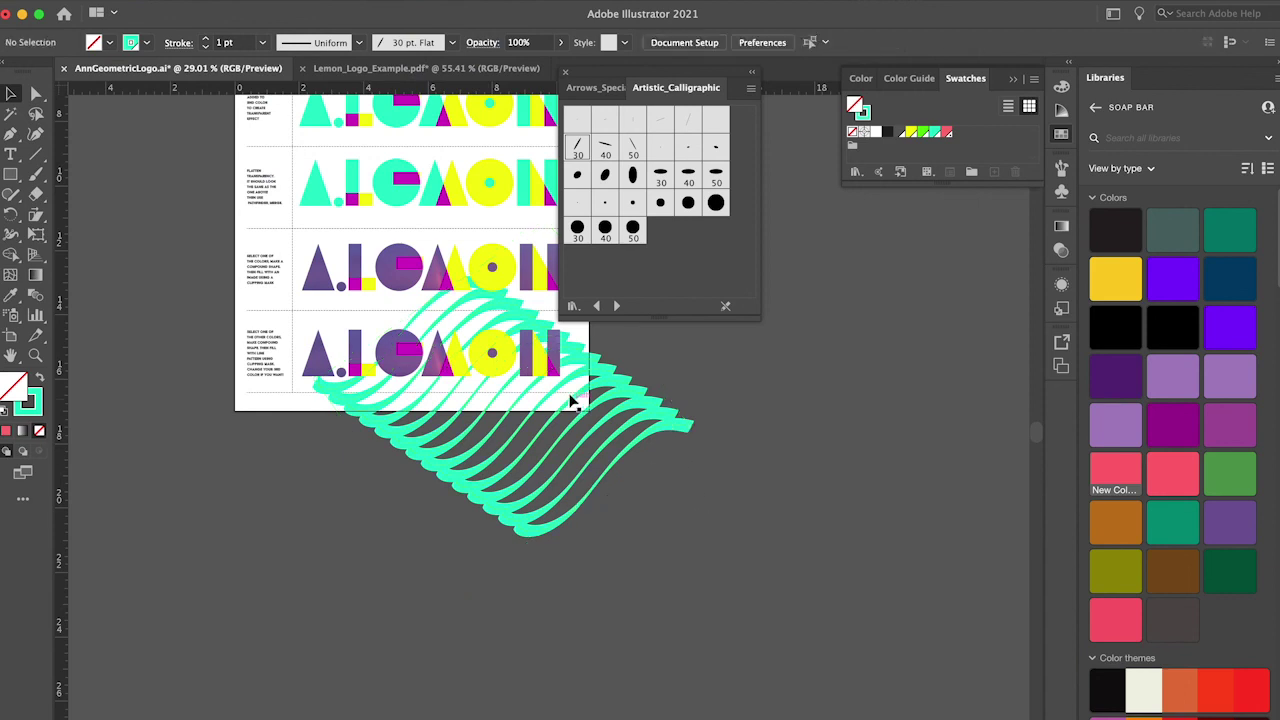
click(547, 363)
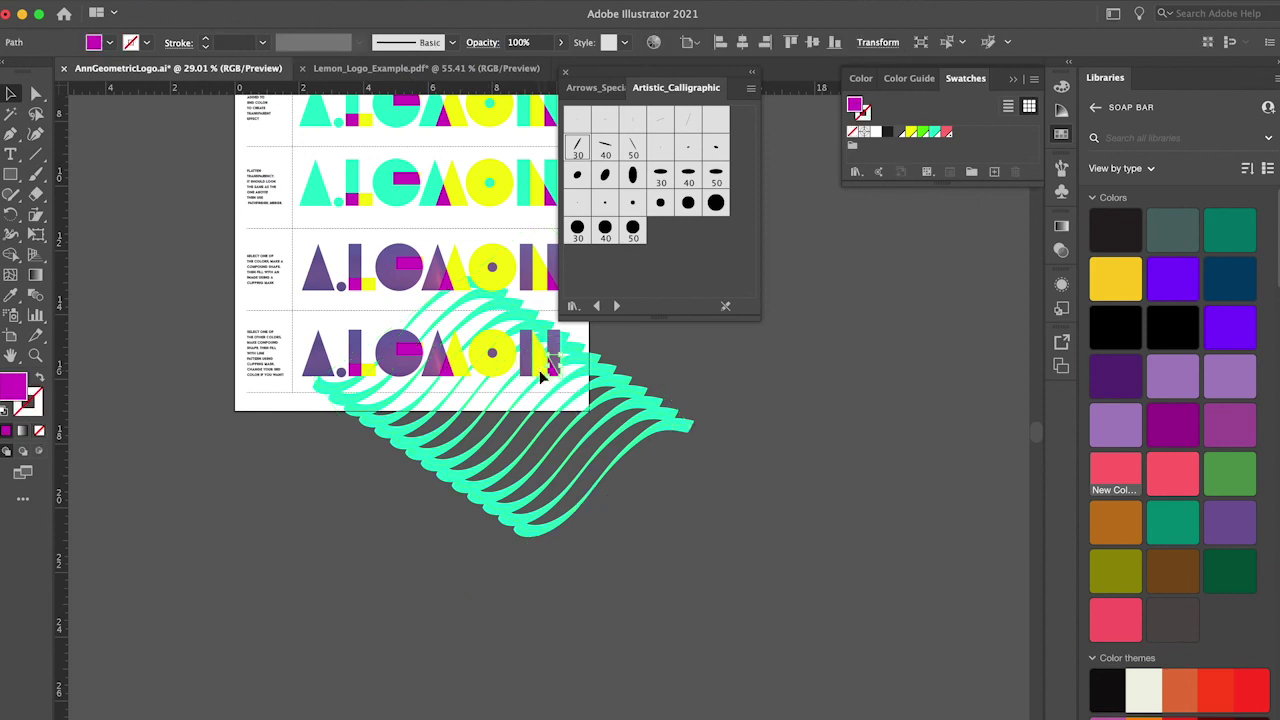
click(35, 355)
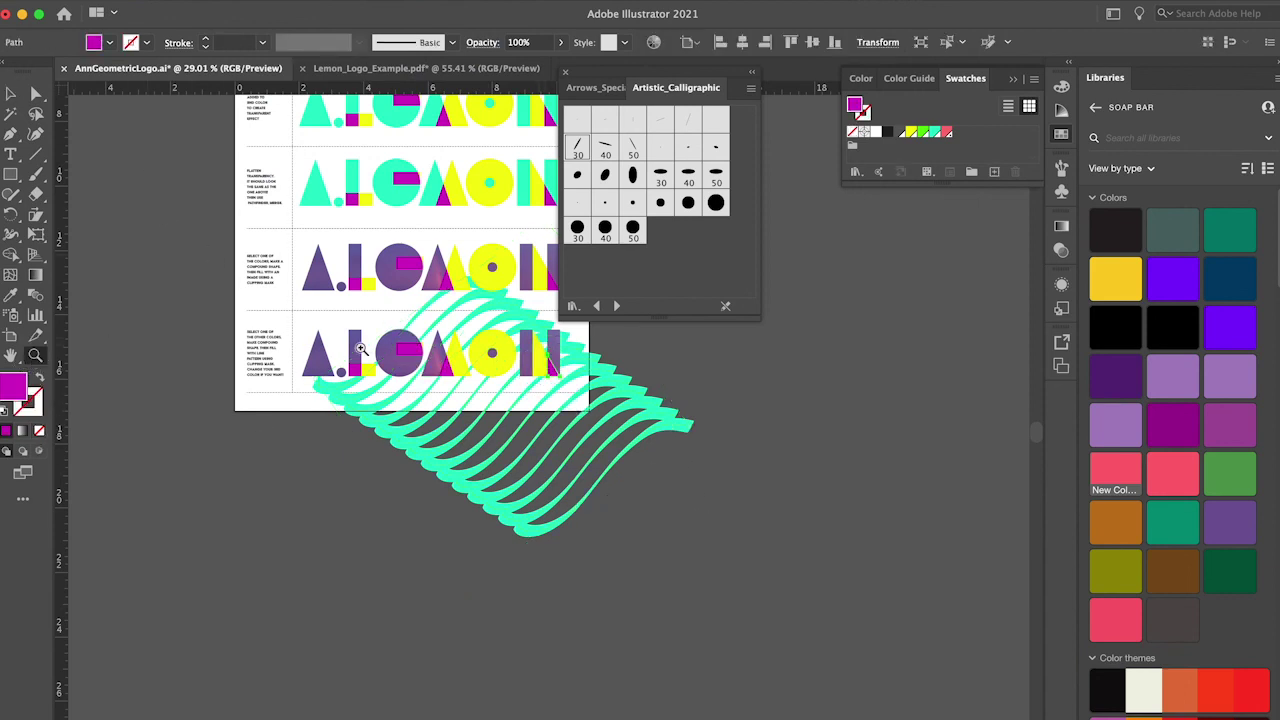
click(545, 432)
click(545, 430)
click(550, 431)
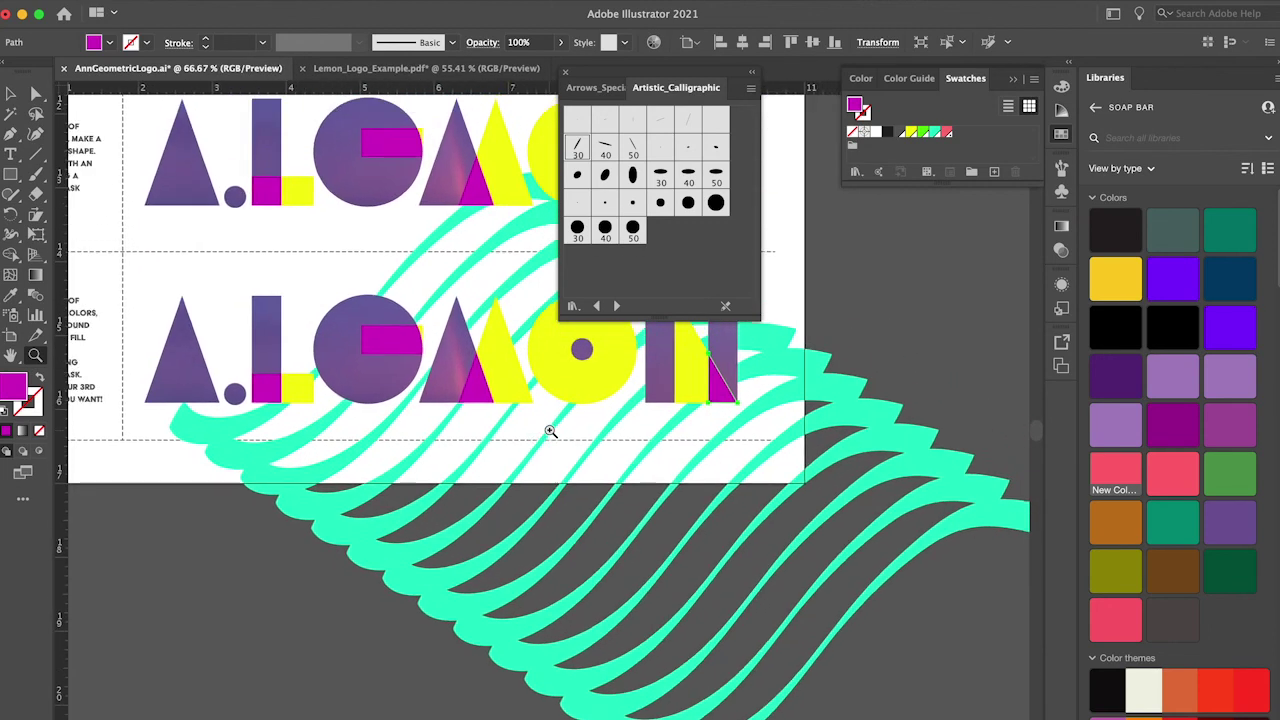
scroll(550, 431, up, 1)
click(10, 91)
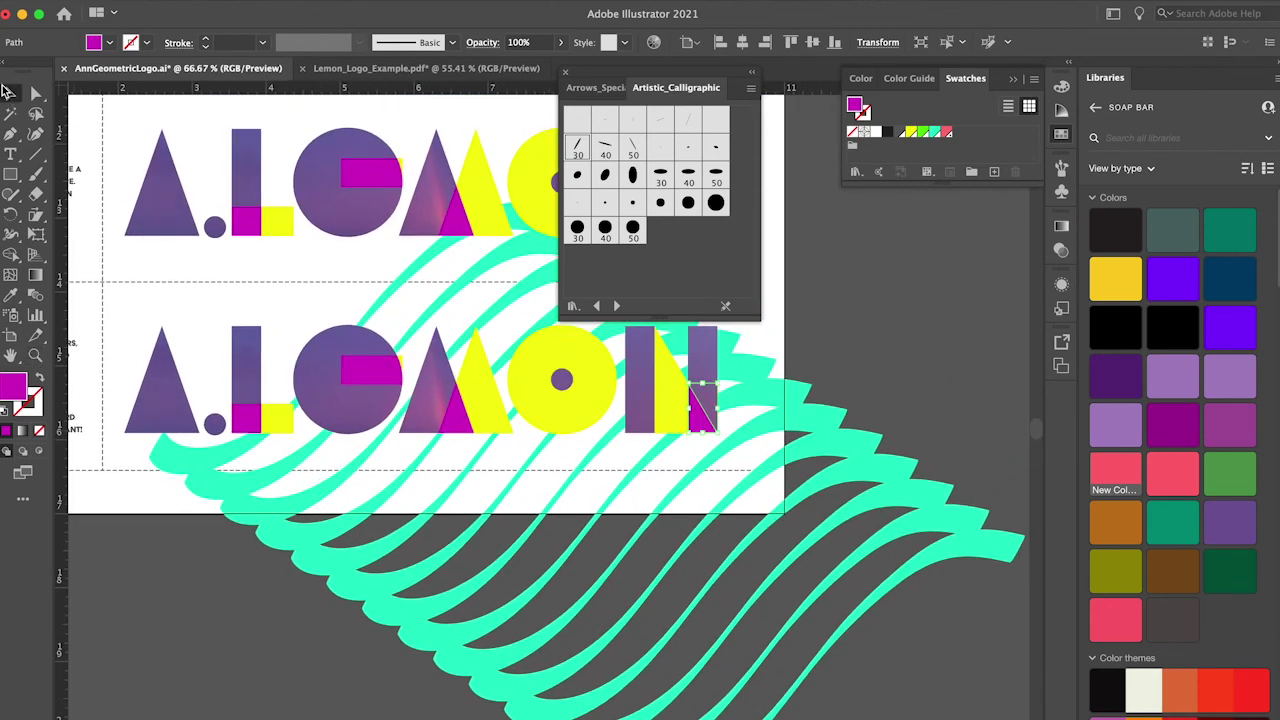
click(273, 431)
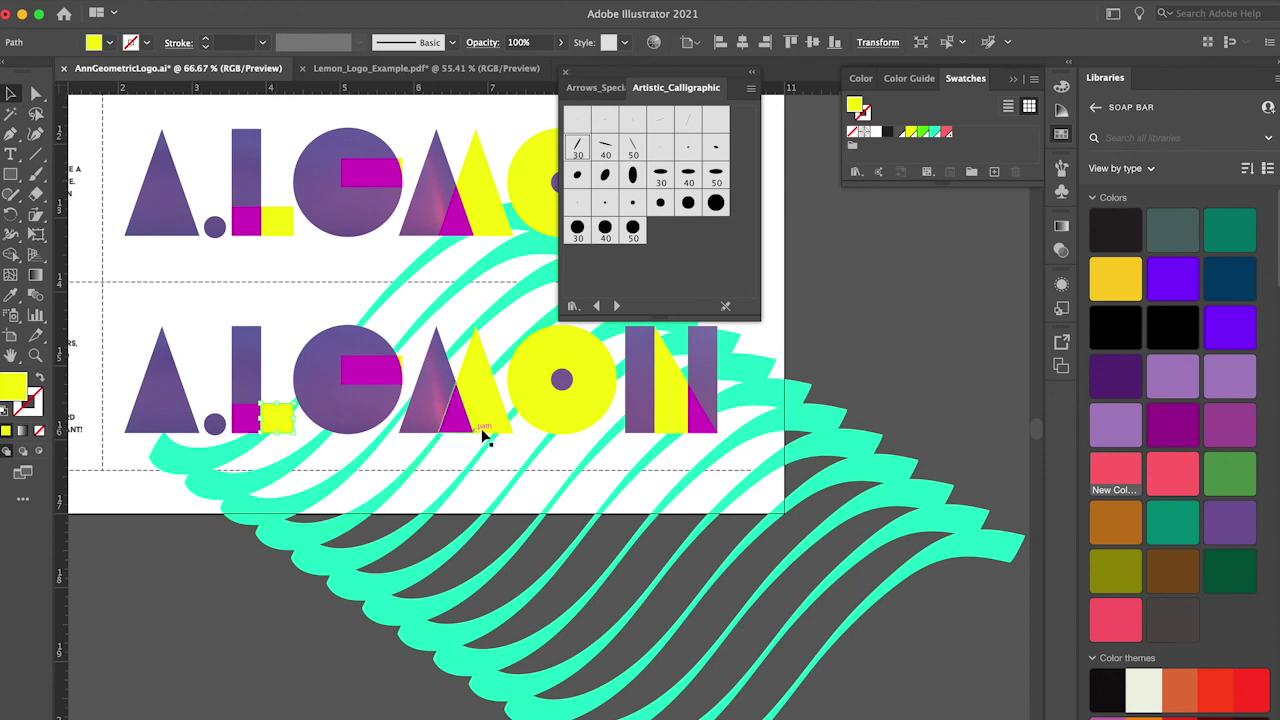
shift+click(540, 425)
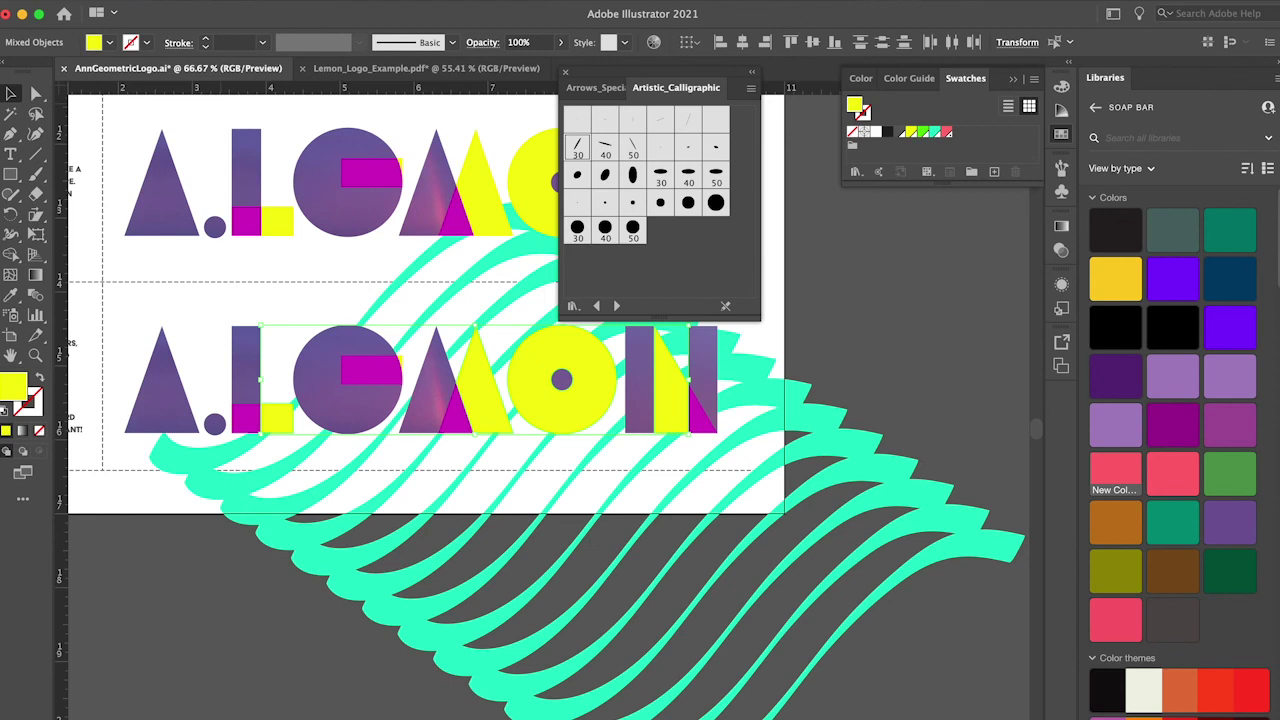
click(280, 541)
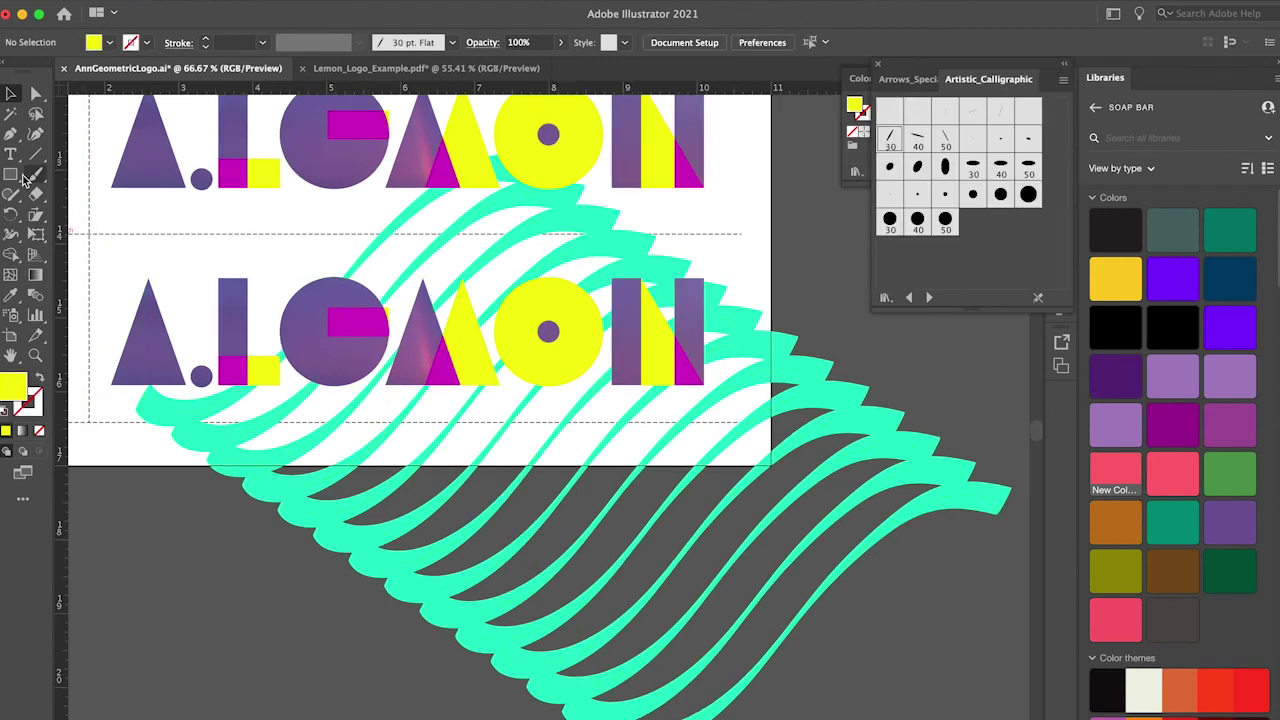
Draw a rectangle about 11 by 5 inches over the bottom logotype and waves, and fill it with dark purple
key(m)
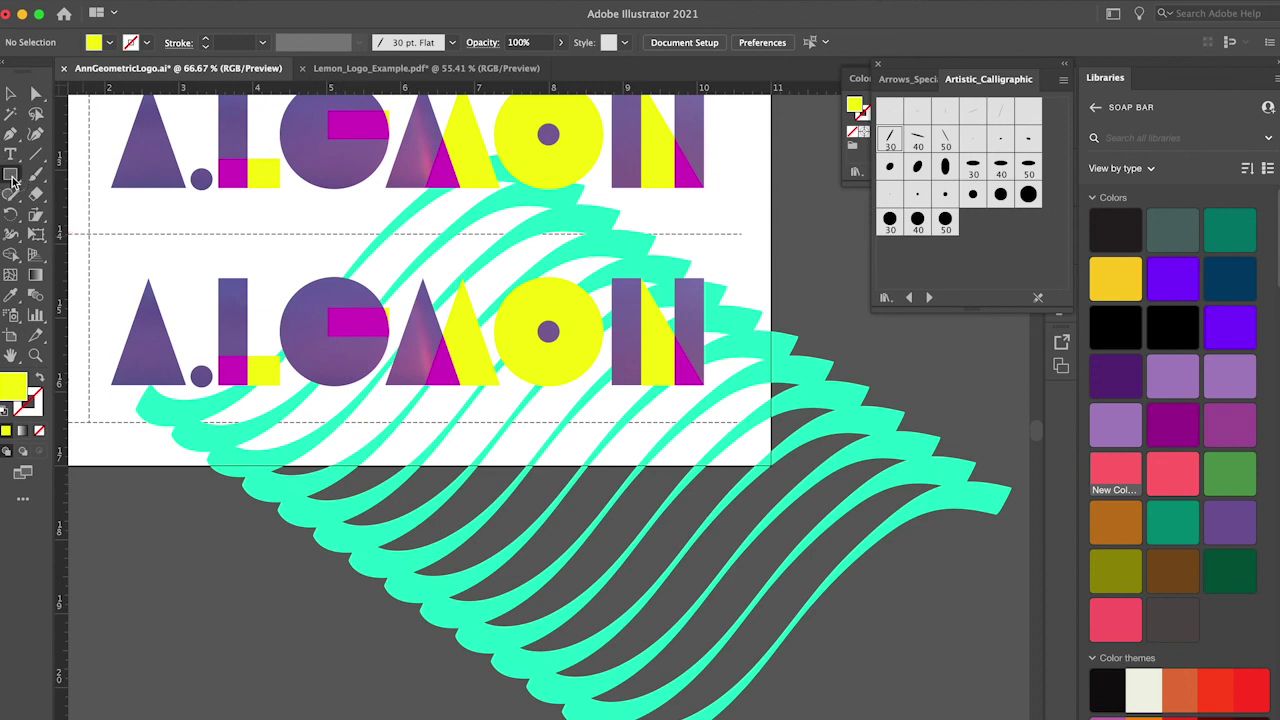
drag(952, 599, 135, 226)
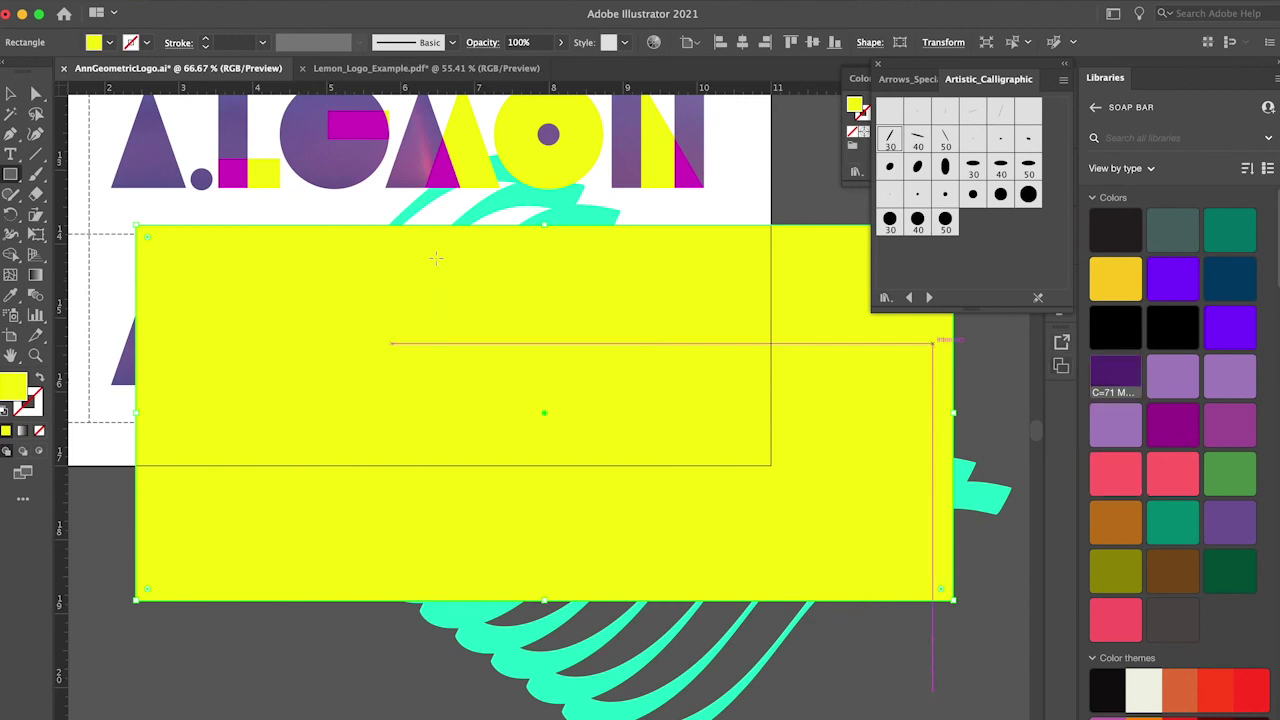
double_click(14, 384)
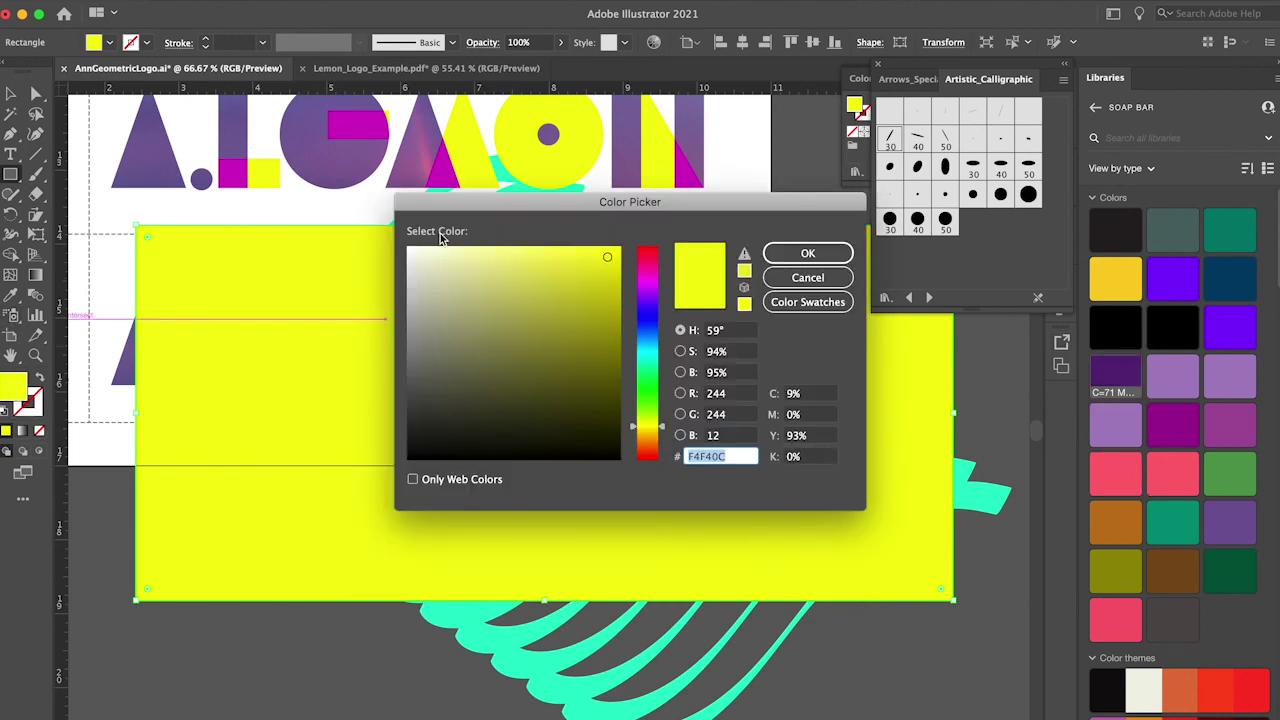
click(648, 300)
drag(603, 333, 597, 353)
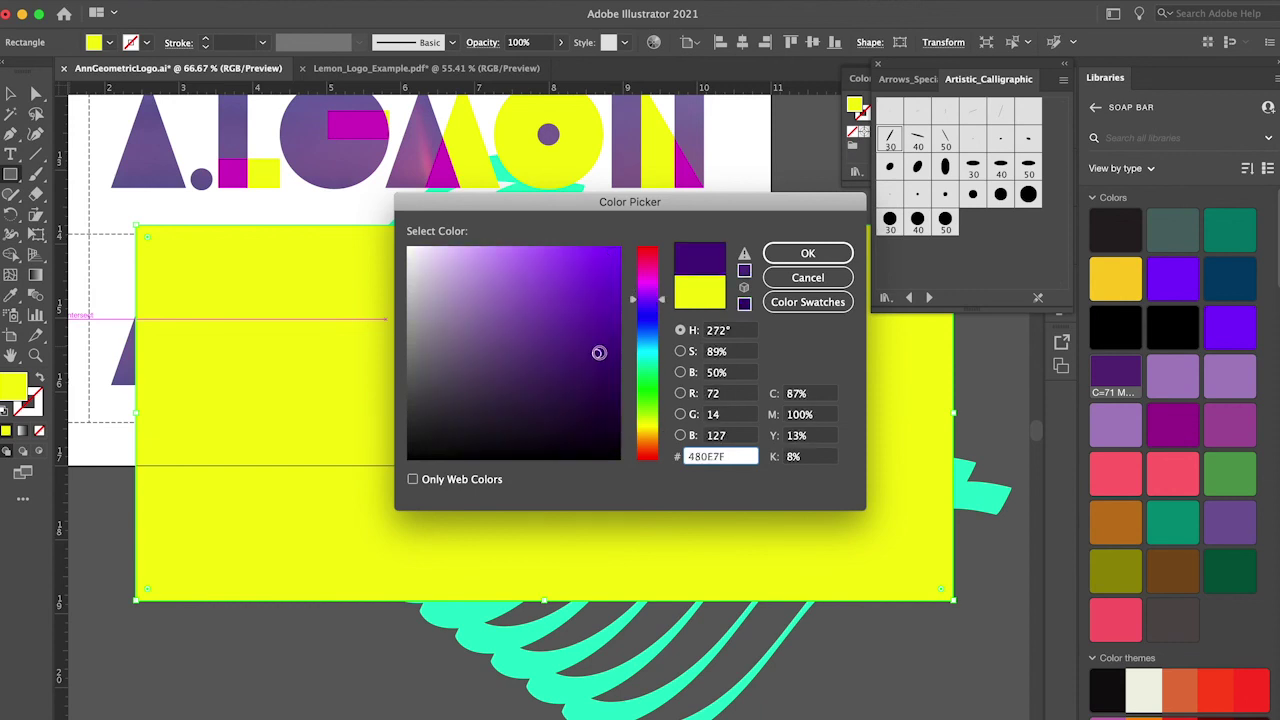
click(805, 252)
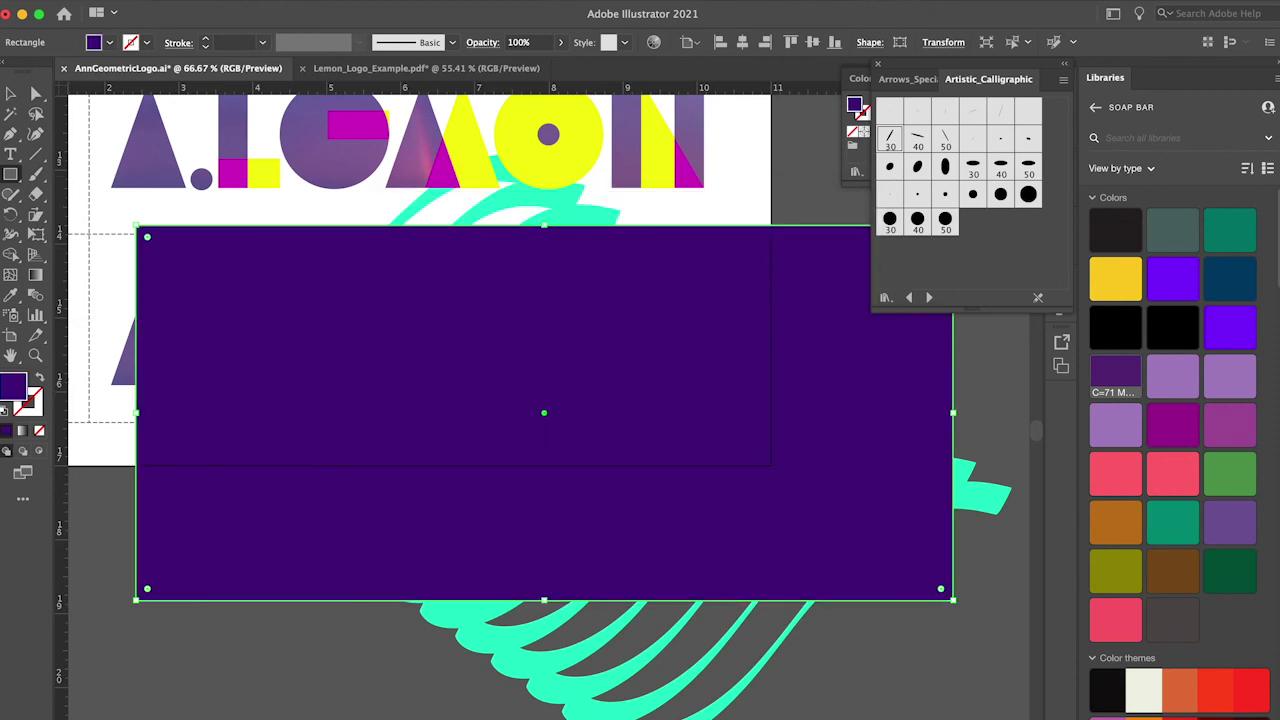
Send the purple rectangle to the back of the artwork and group it with the teal waves
click(180, 0)
mouse_move(220, 17)
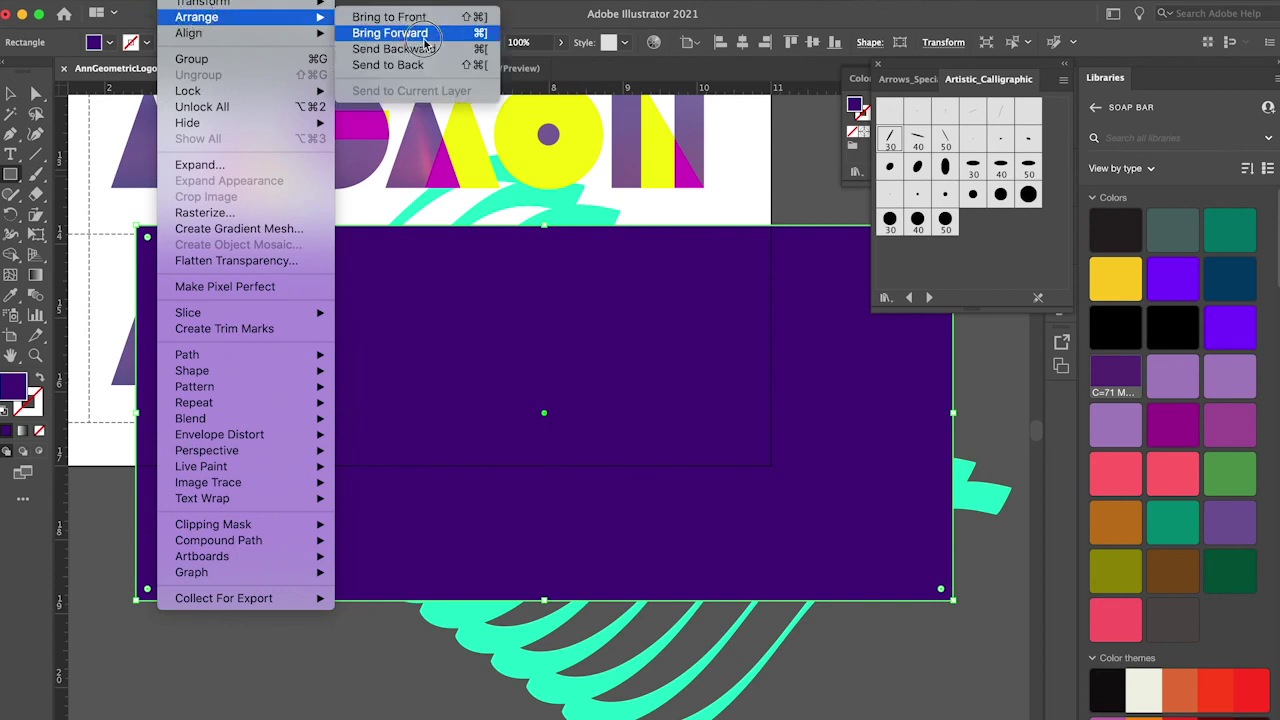
click(408, 72)
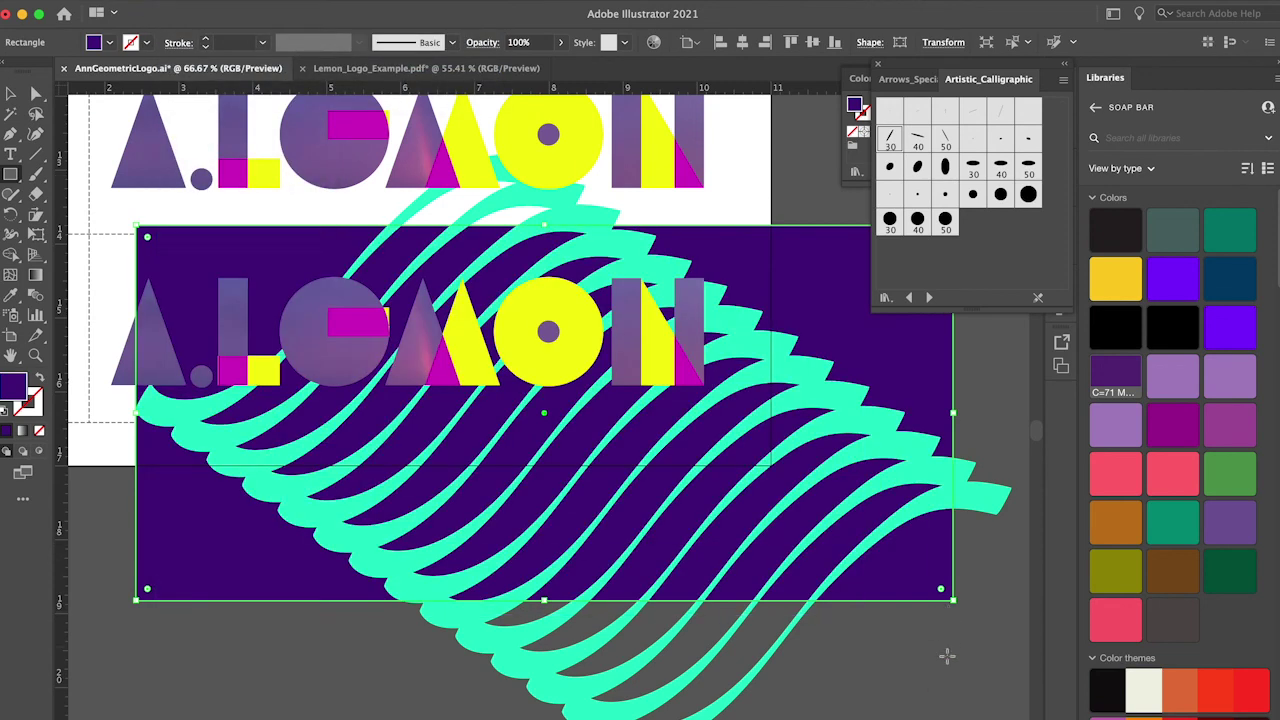
key(v)
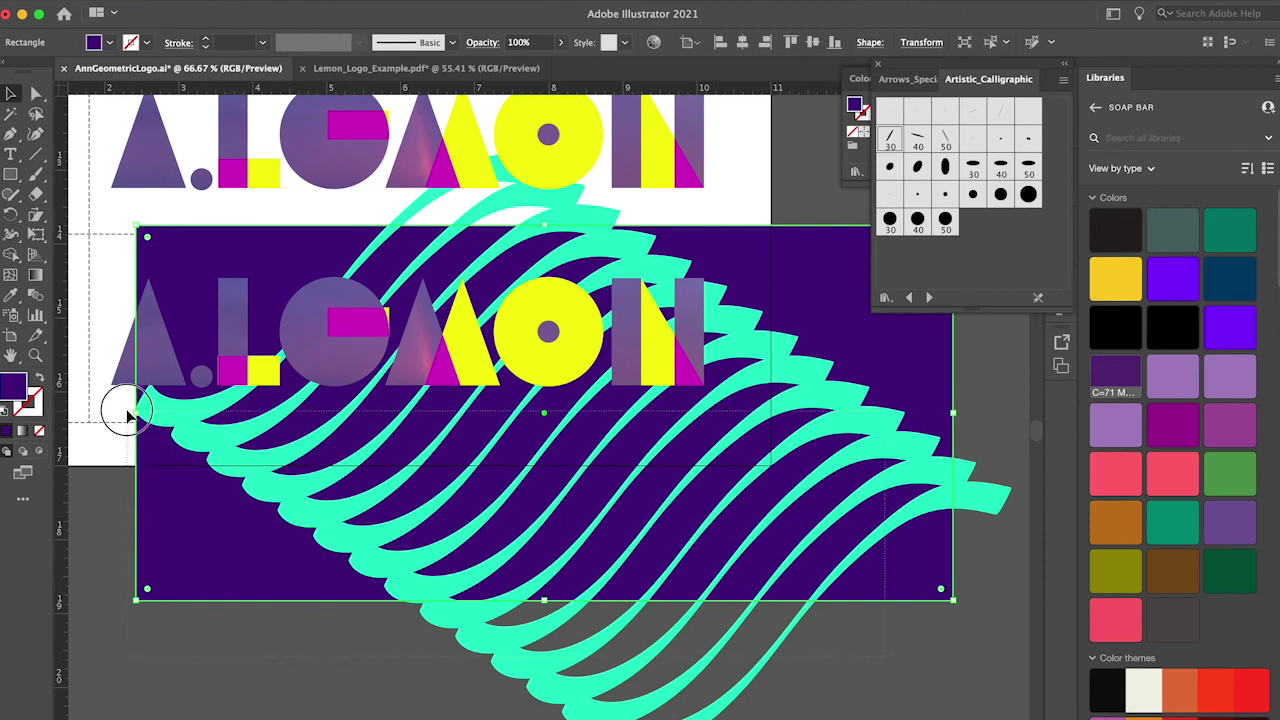
drag(123, 409, 168, 432)
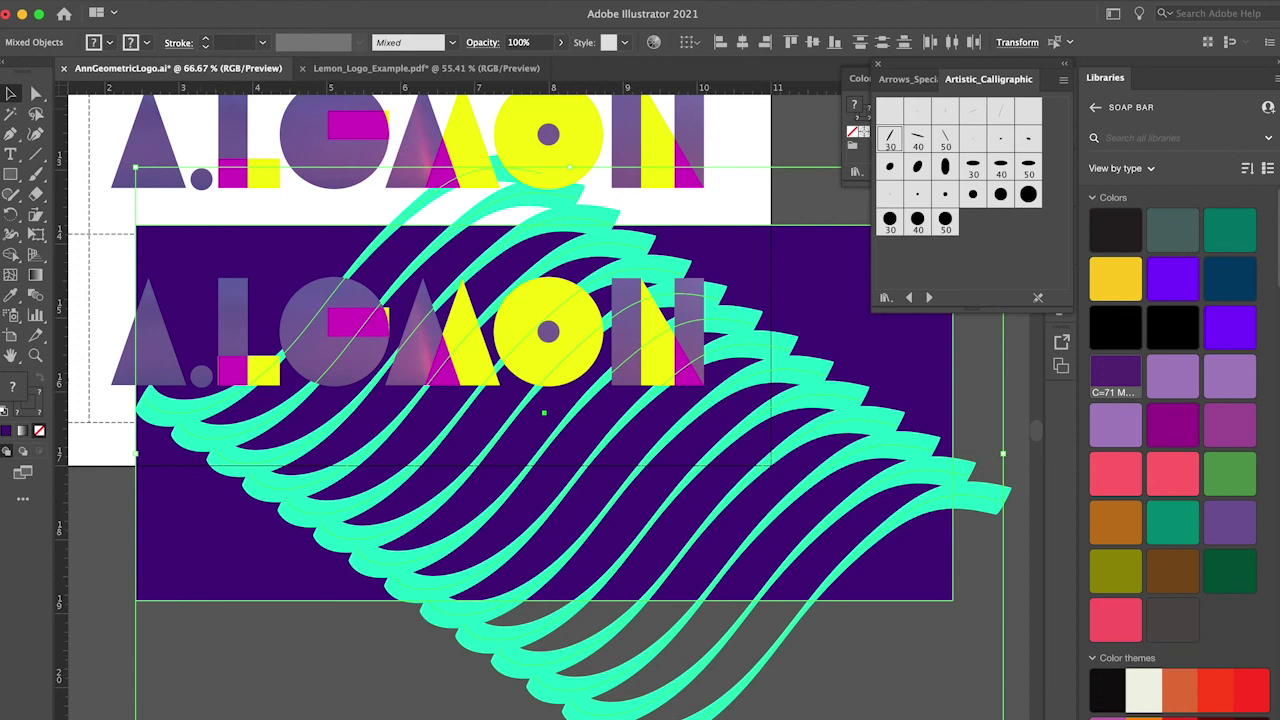
click(168, 2)
click(177, 55)
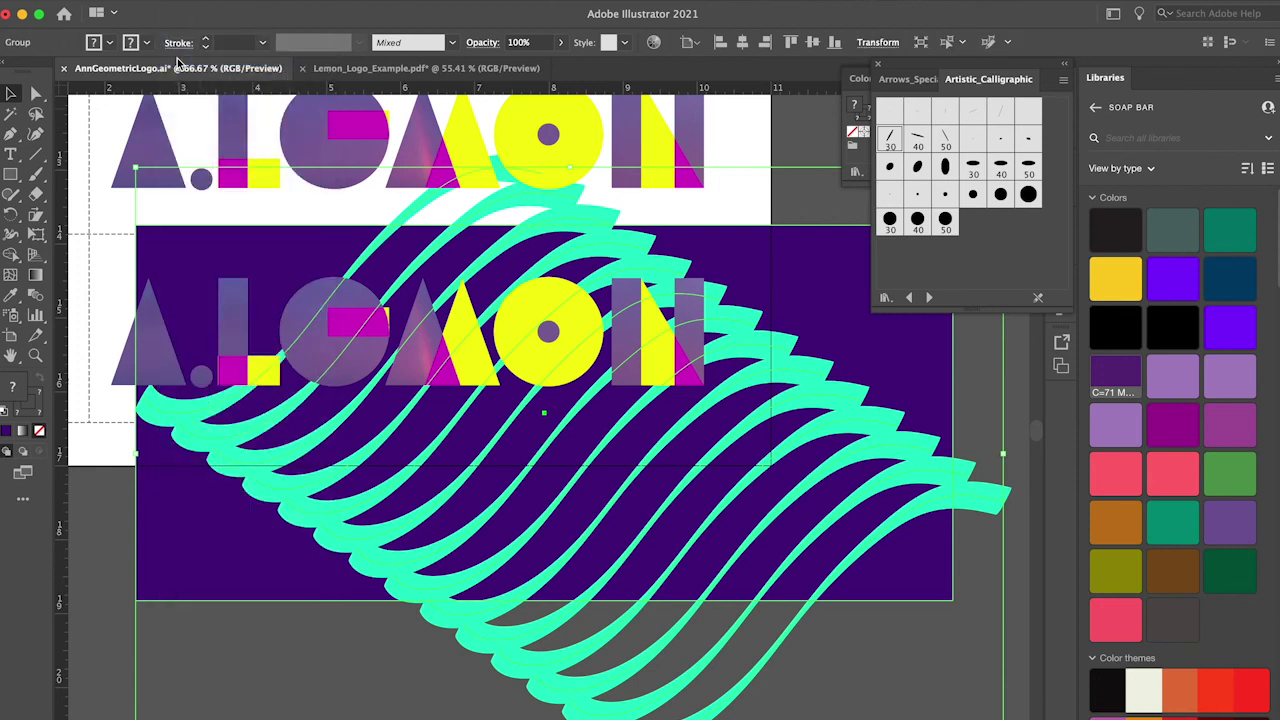
Select all shapes with the same yellow fill color in the bottom logotype and make them one compound path
click(263, 370)
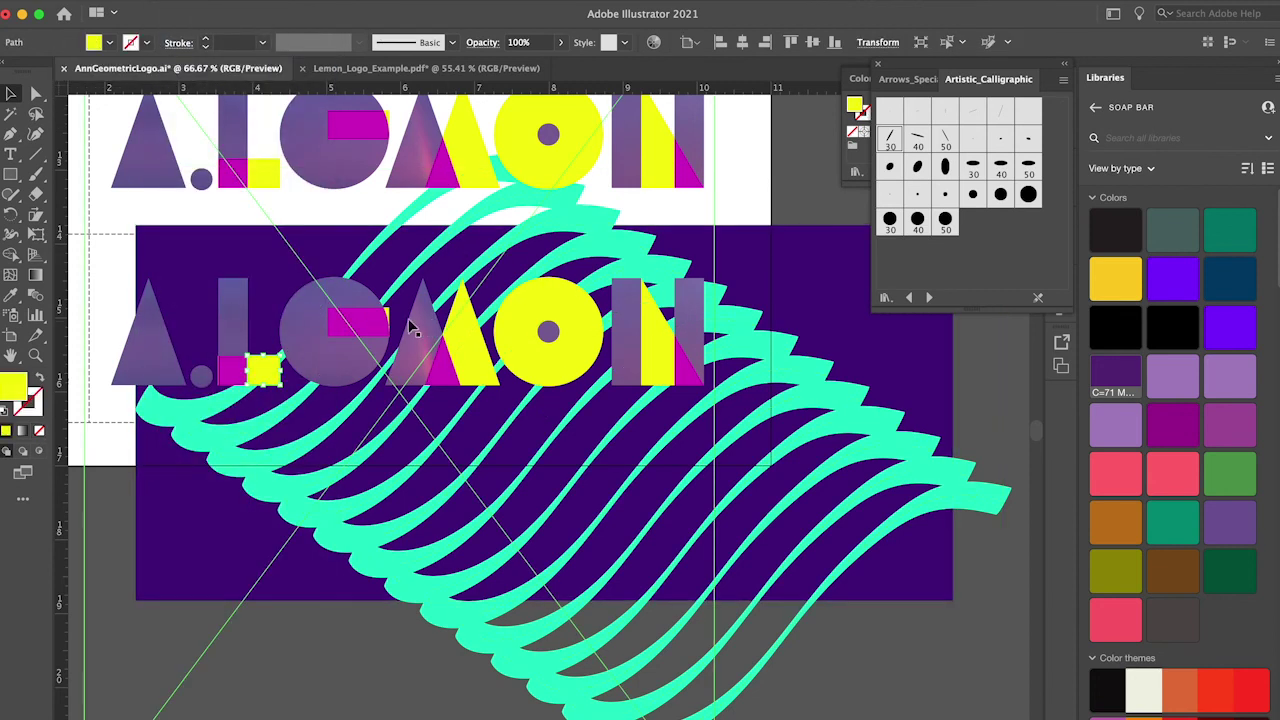
click(305, 2)
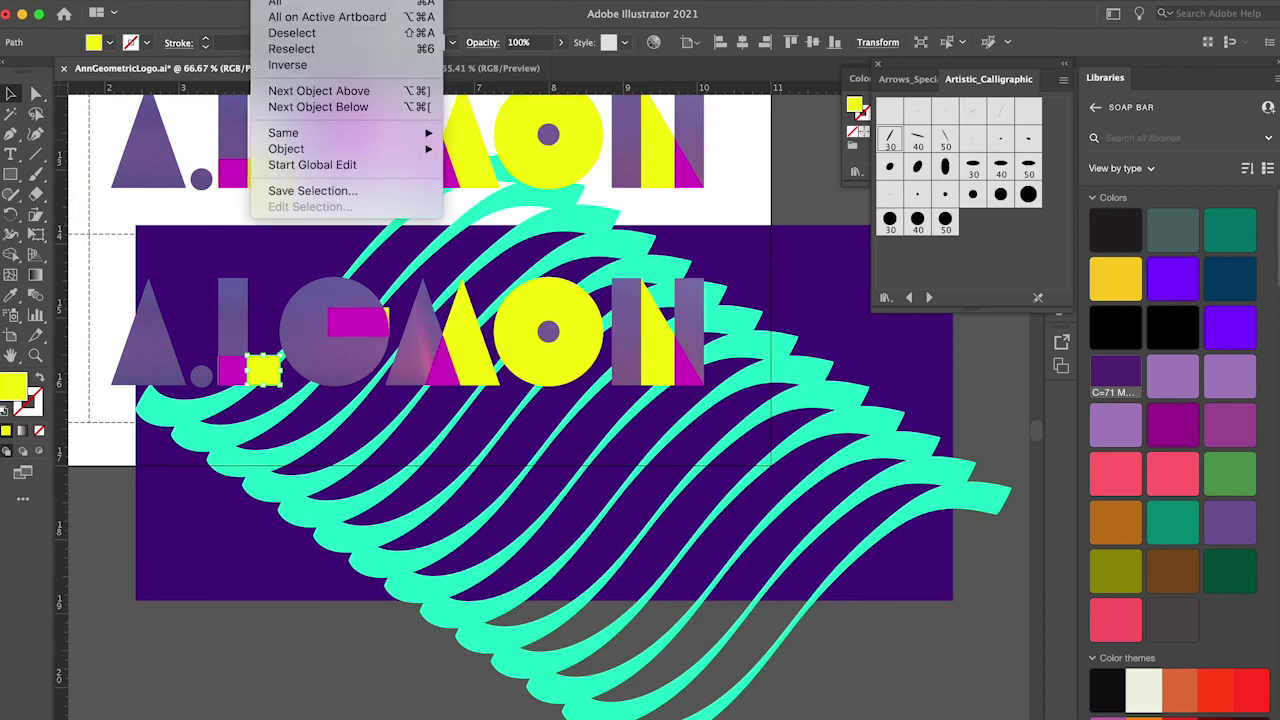
mouse_move(310, 136)
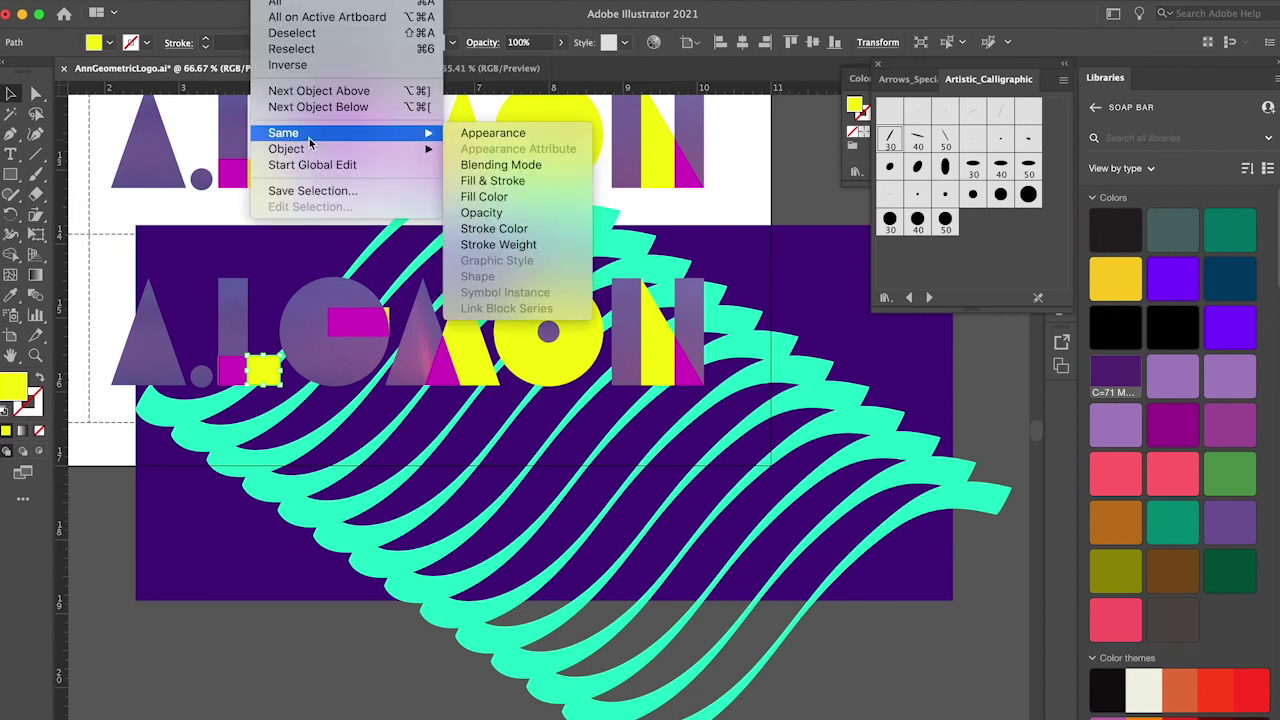
click(485, 198)
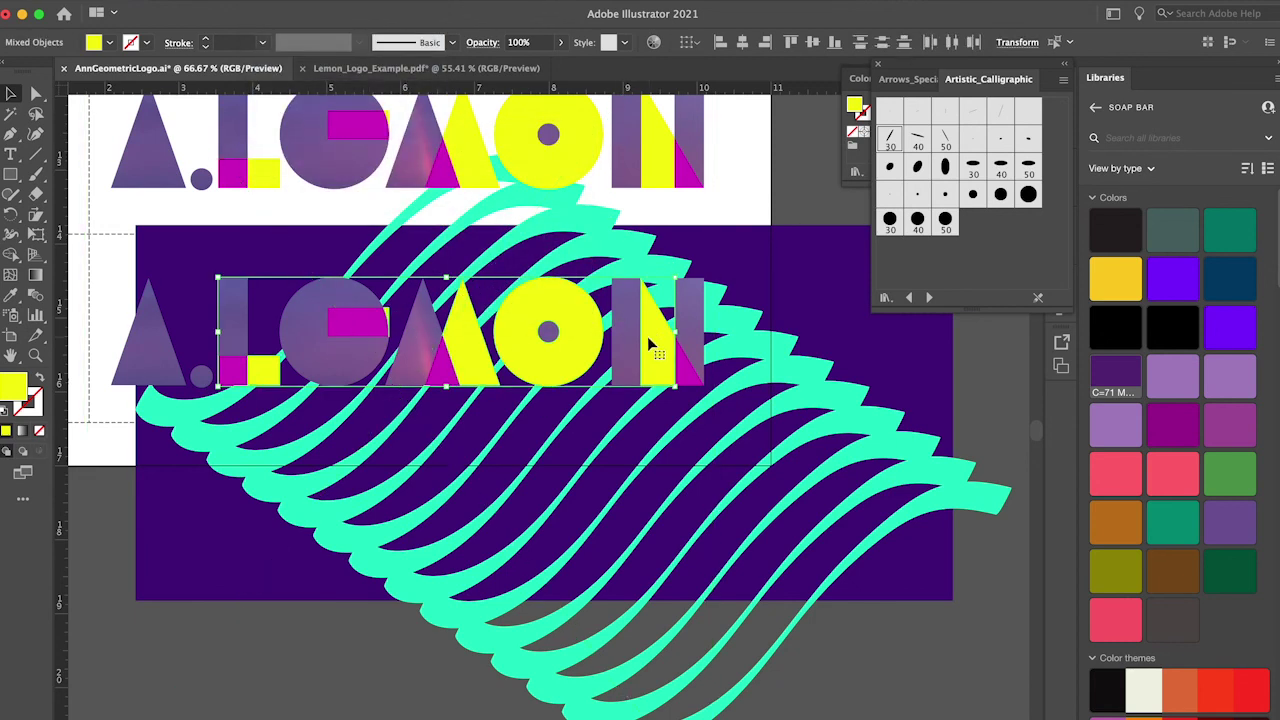
click(186, 0)
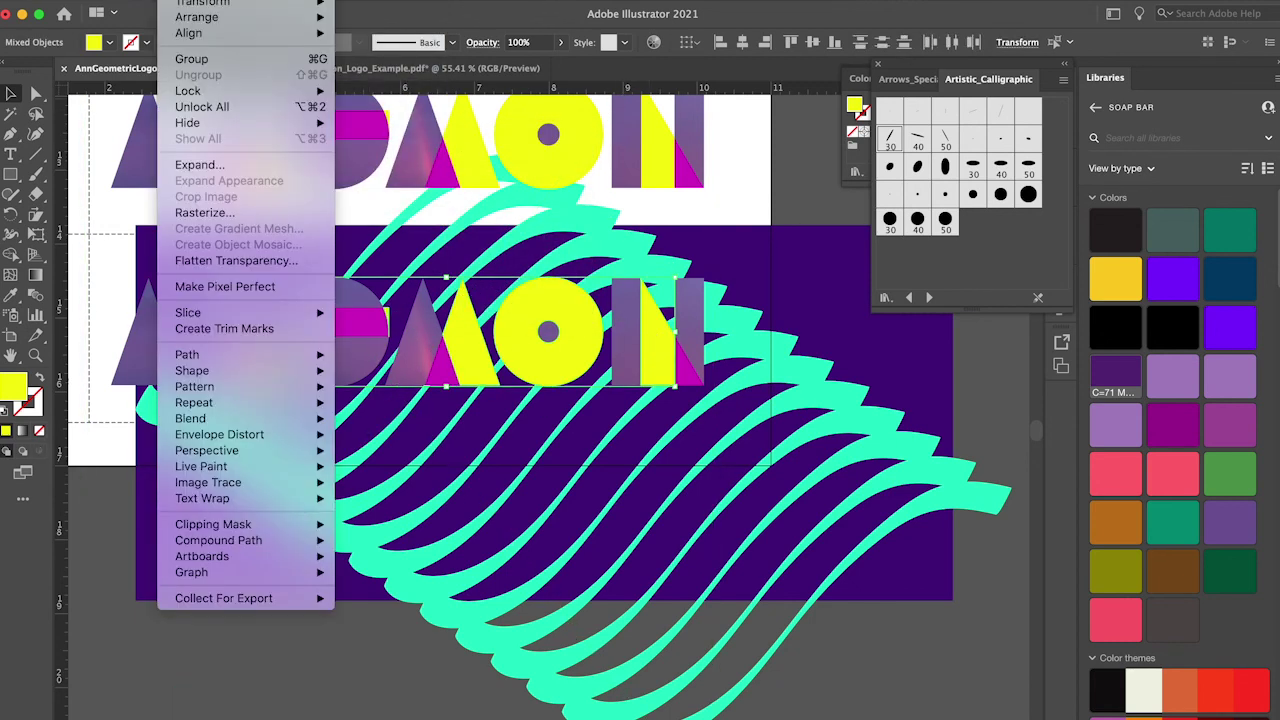
mouse_move(238, 528)
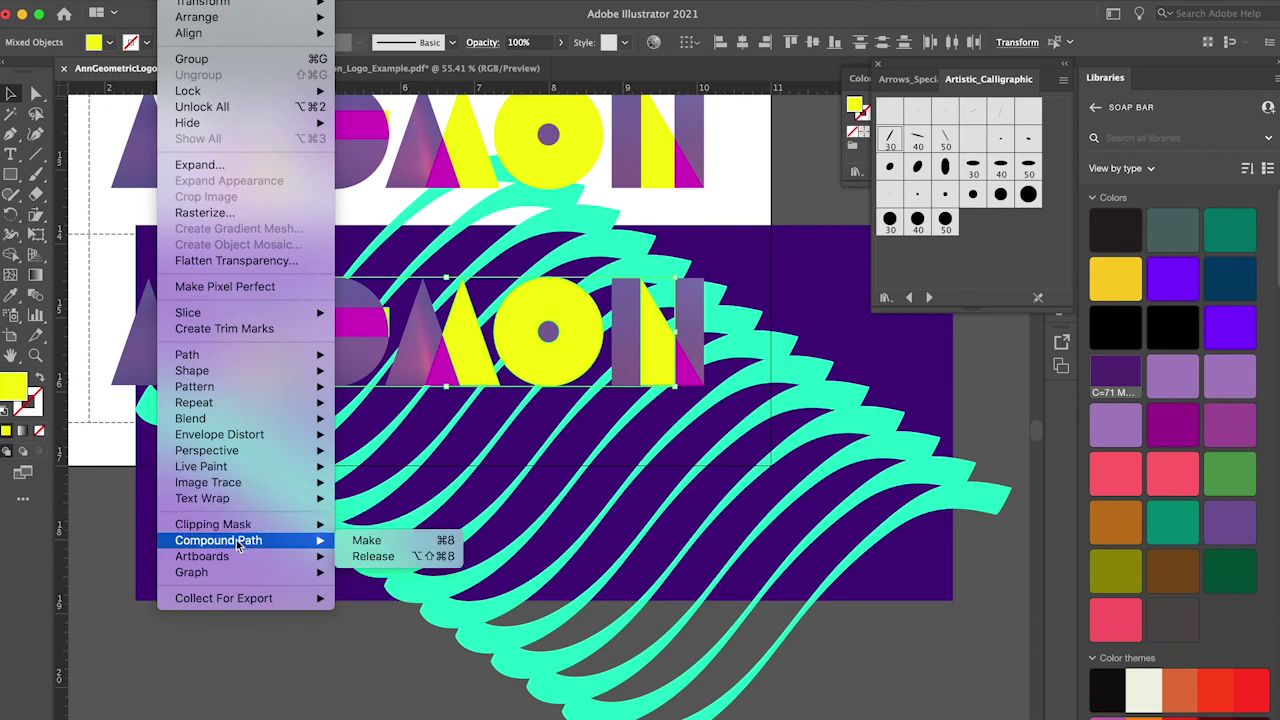
click(357, 542)
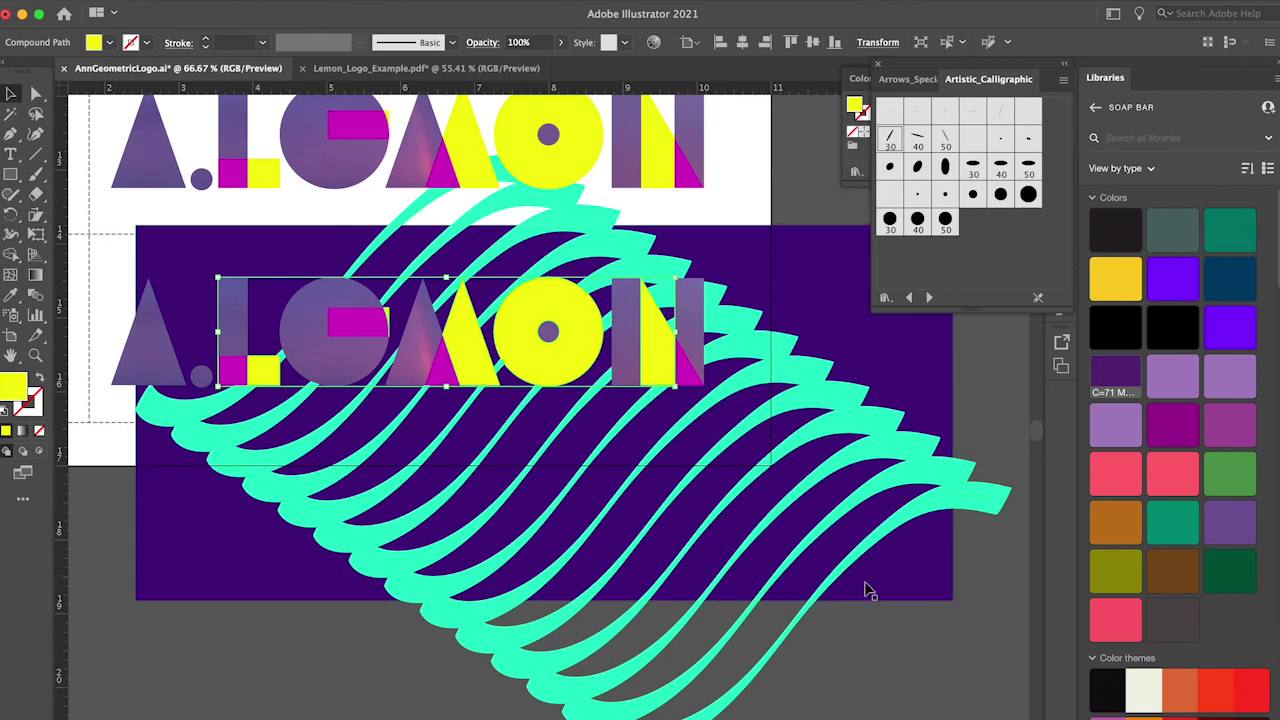
Make a clipping mask from the yellow compound path and the grouped purple wave pattern
drag(996, 614, 290, 432)
click(185, 1)
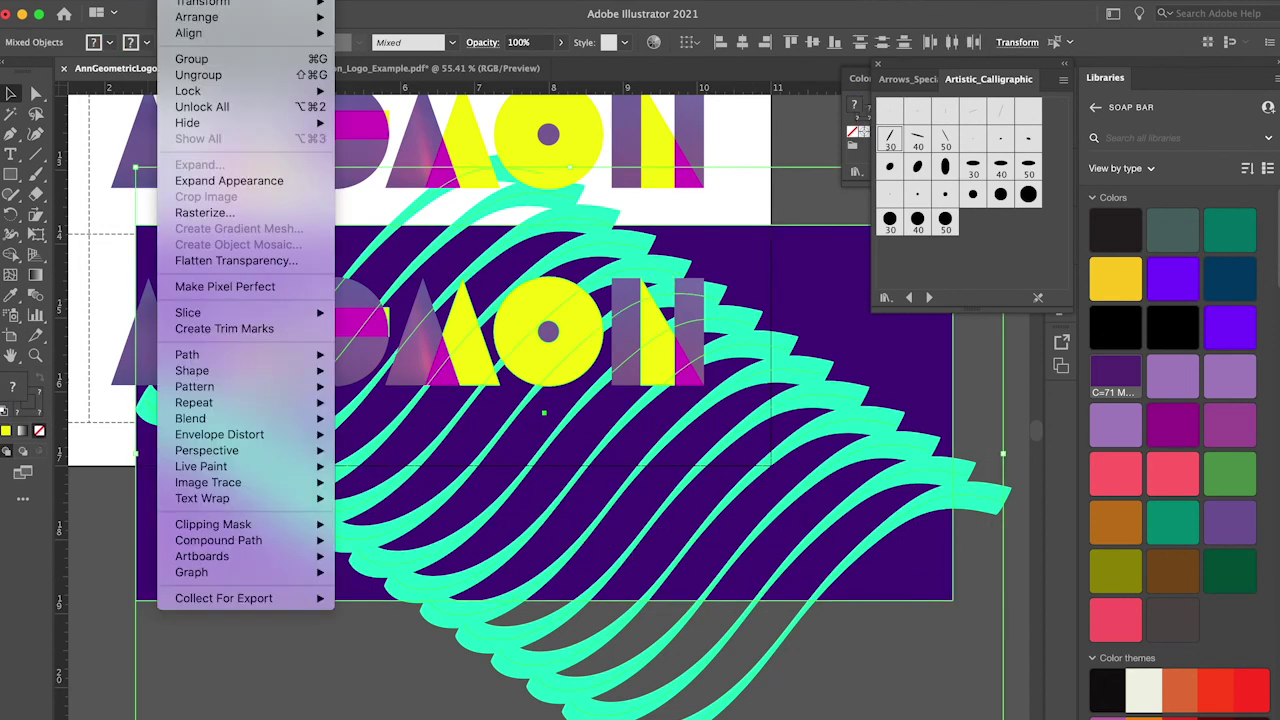
mouse_move(314, 532)
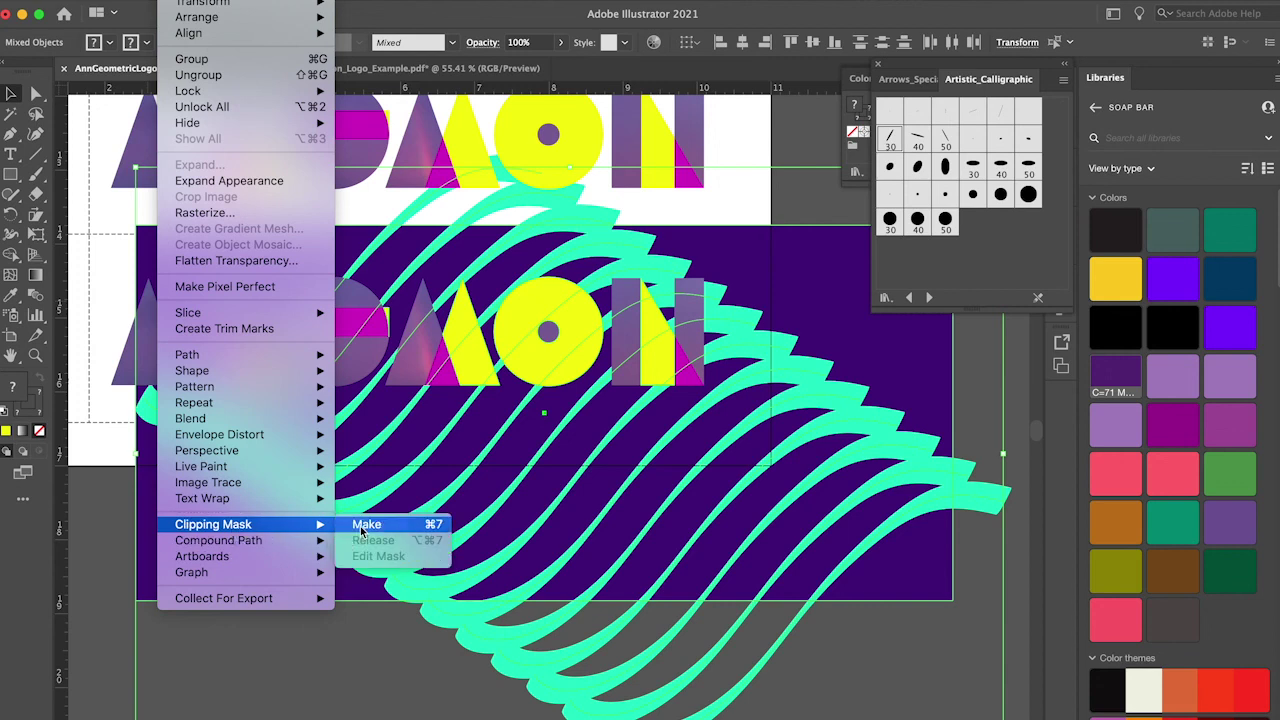
click(362, 528)
click(343, 521)
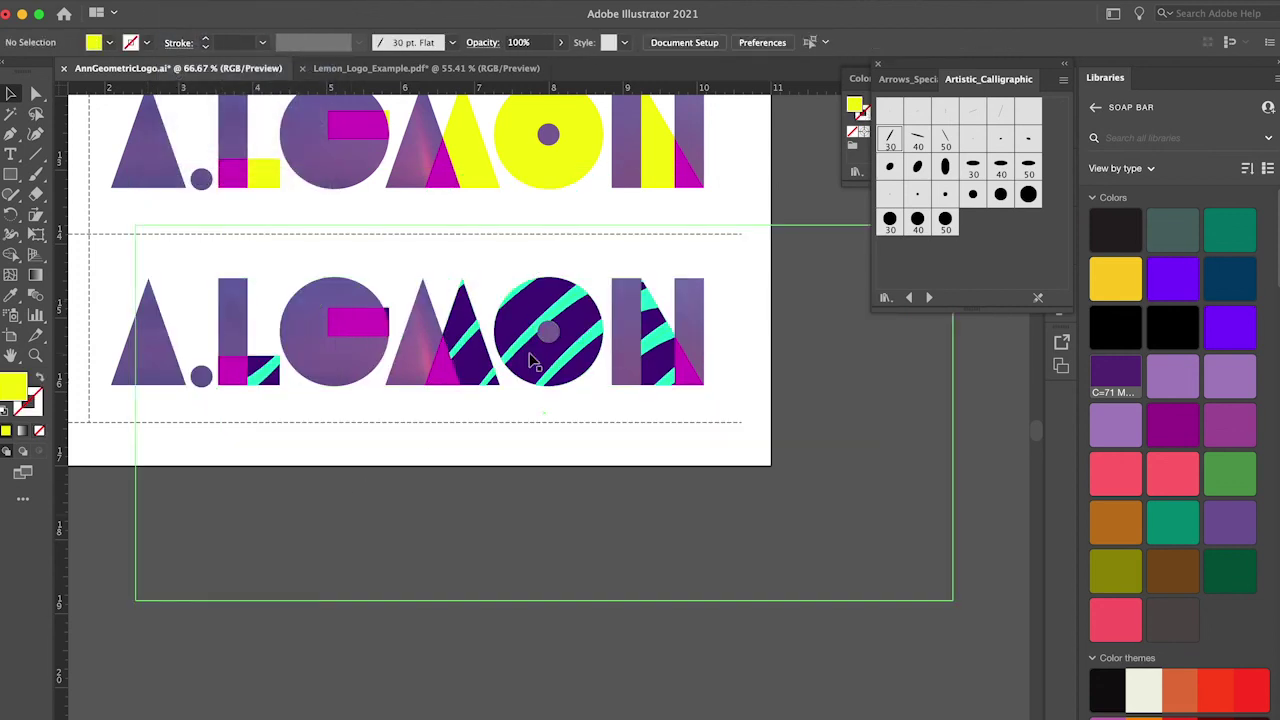
Examine the wave-filled letters of the bottom logotype up close and compare them with the other rows of the template
scroll(604, 657, up, 5)
scroll(604, 657, left, 2)
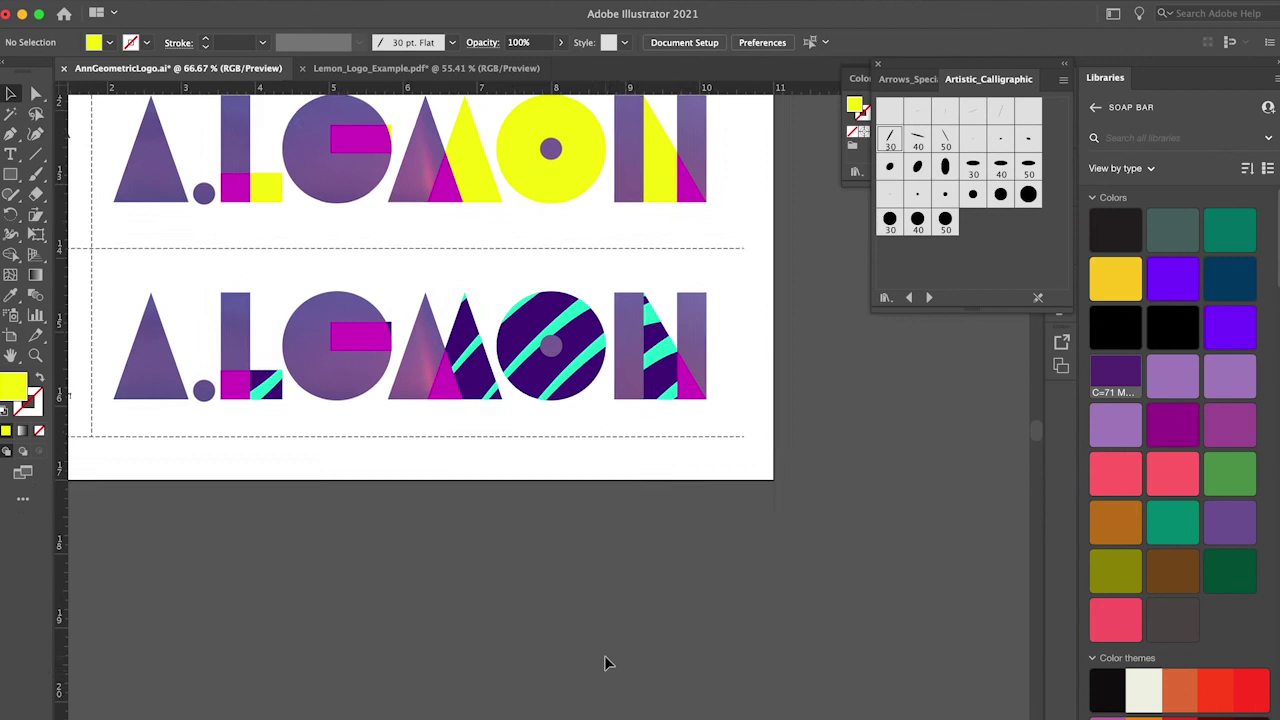
scroll(604, 655, down, 3)
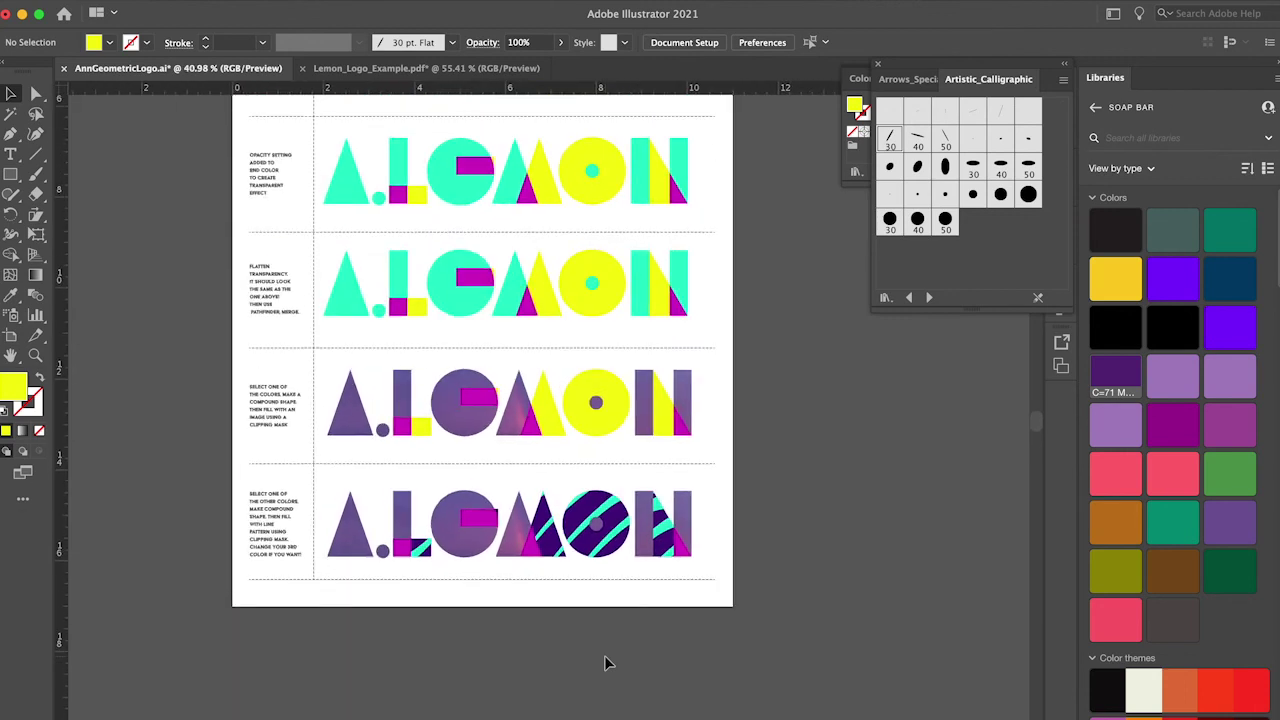
scroll(604, 655, down, 3)
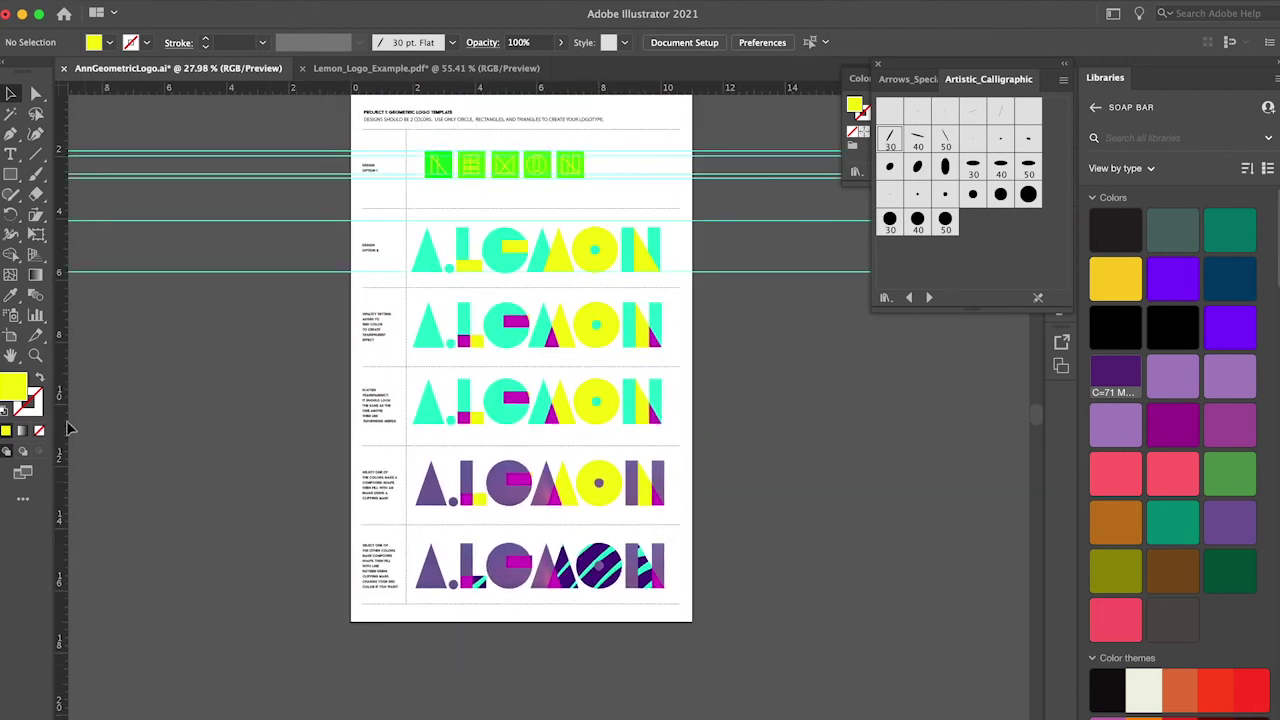
click(35, 355)
click(478, 588)
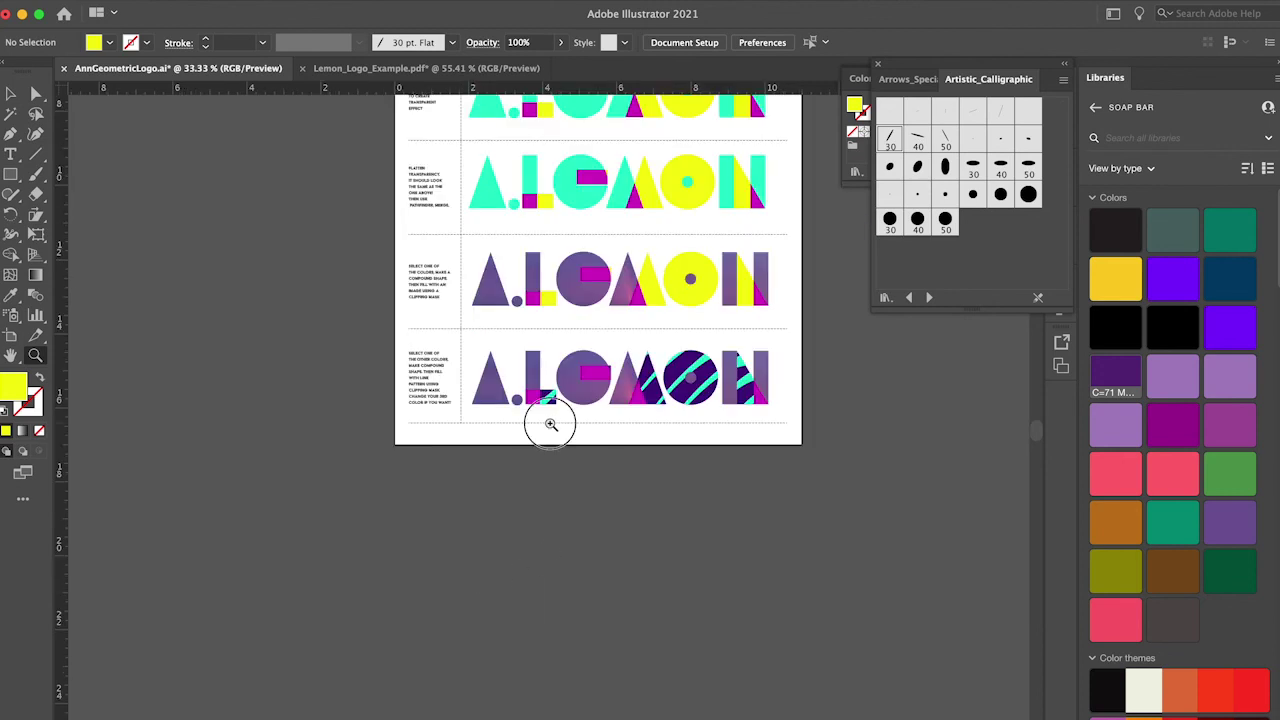
click(550, 424)
click(622, 368)
click(568, 470)
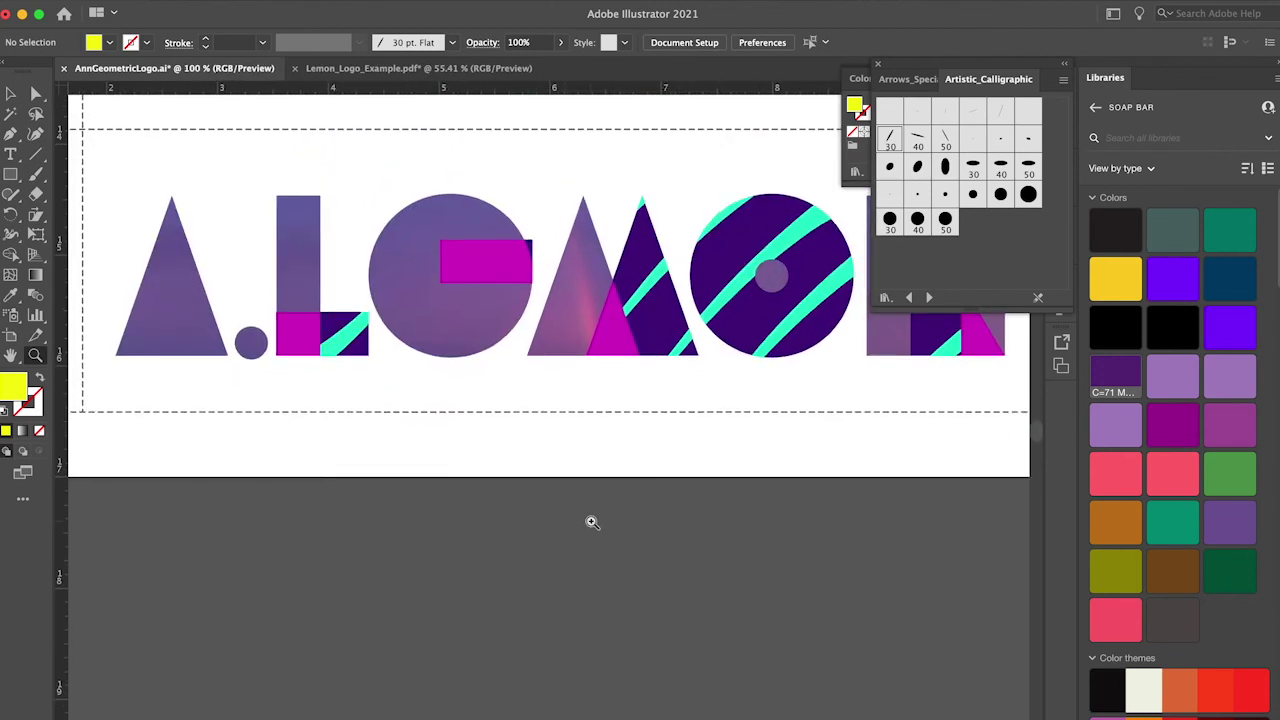
scroll(592, 521, down, 4)
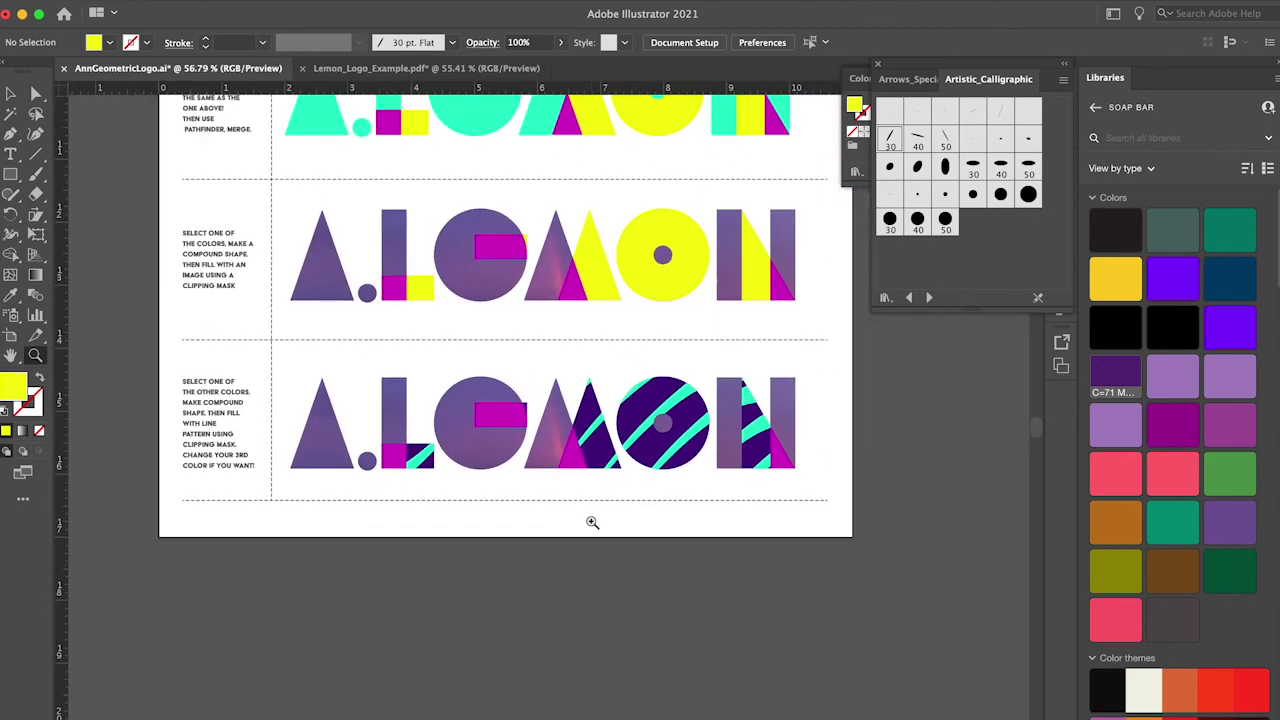